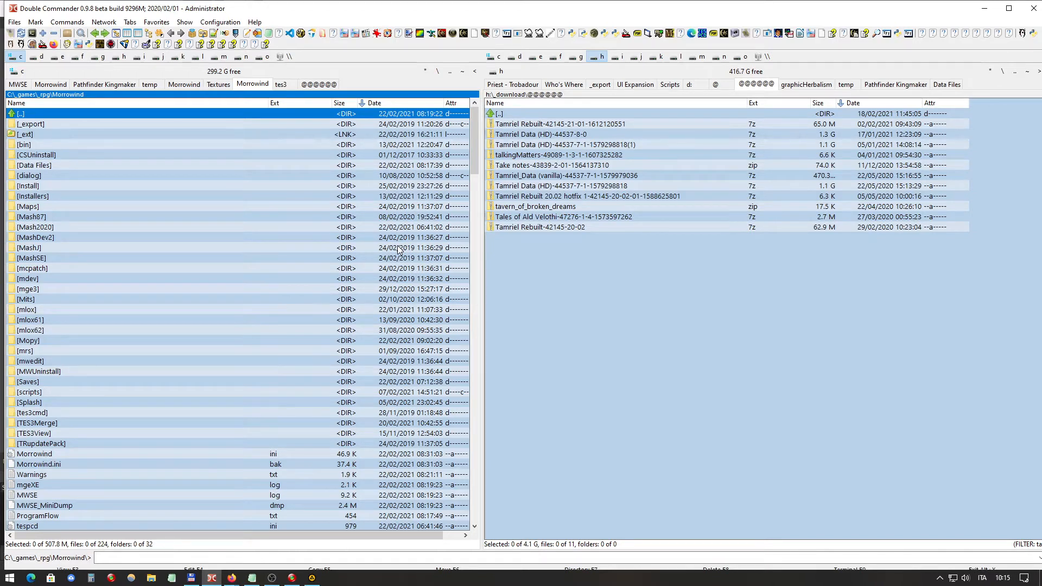
Select the Mash2020 folder in the Morrowind directory and maximize the file manager window
{"action": "left_click", "coordinate": [121, 194]}
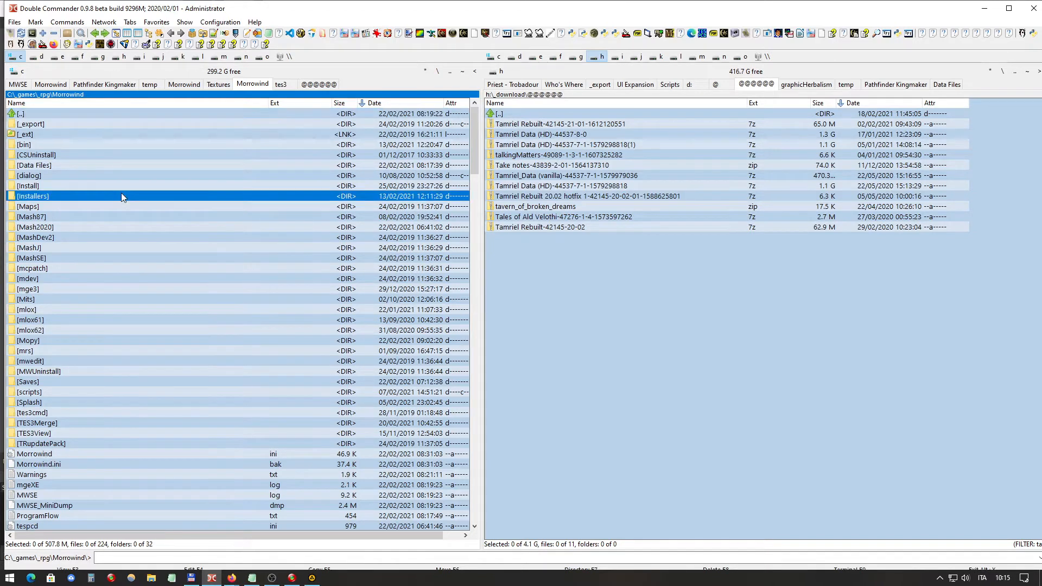
{"action": "left_click", "coordinate": [706, 186]}
{"action": "left_click", "coordinate": [360, 227]}
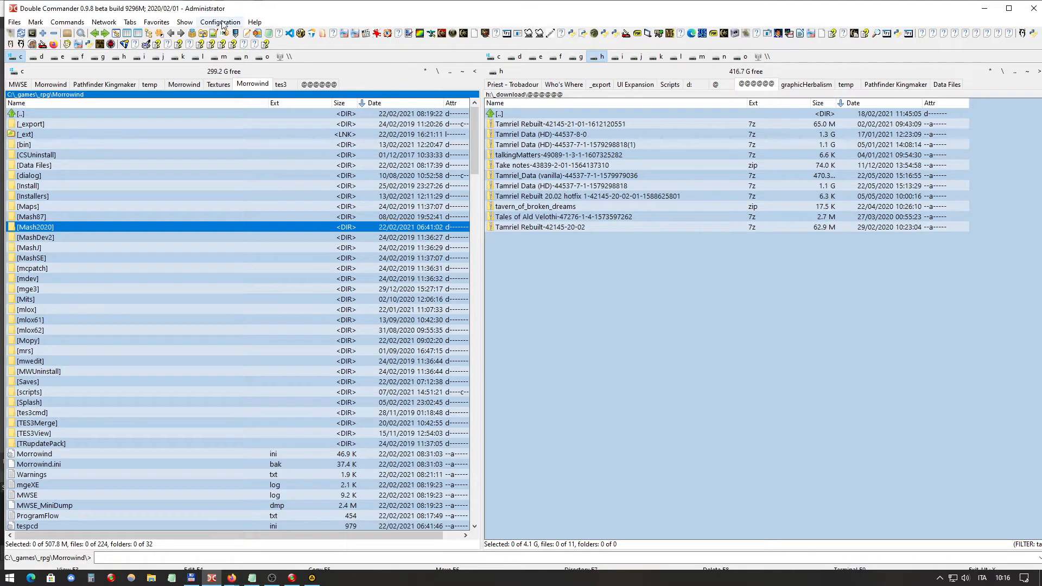
{"action": "double_click", "coordinate": [105, 9]}
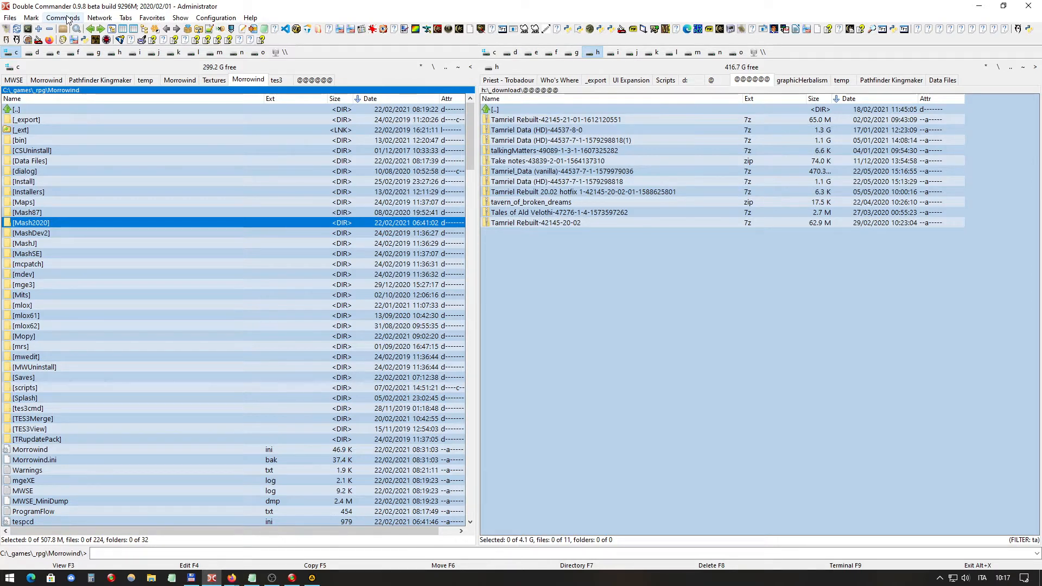
Switch to Total Commander to view its two-pane layout, minimize it, and return to Double Commander
{"action": "left_click", "coordinate": [191, 578]}
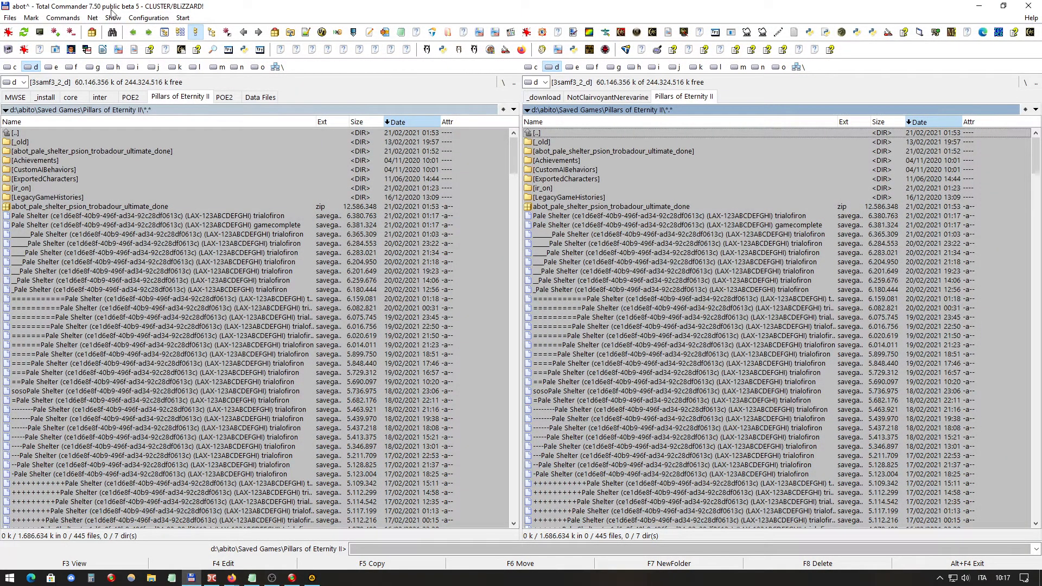
{"action": "left_click", "coordinate": [979, 6]}
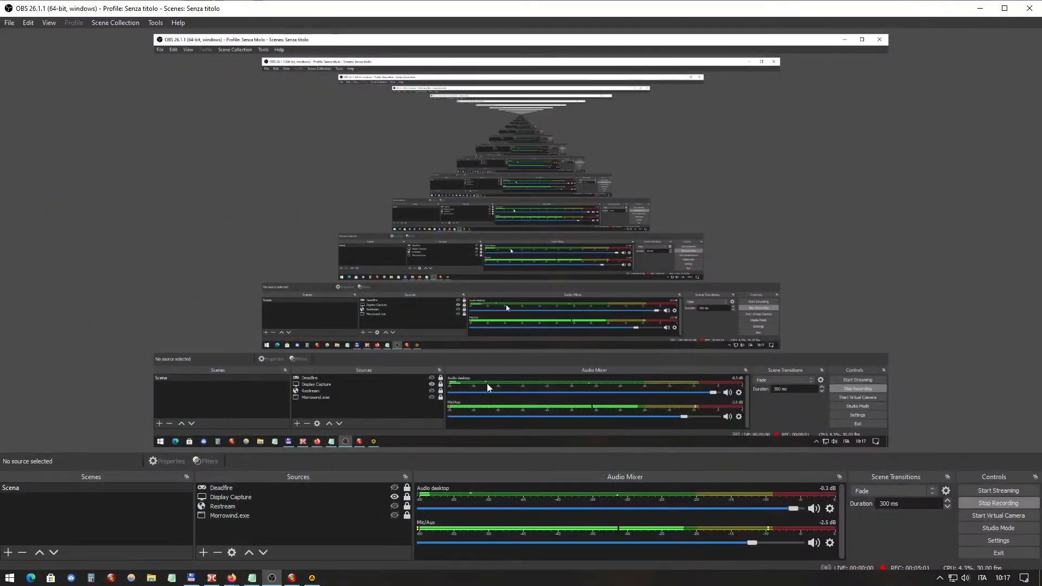
{"action": "left_click", "coordinate": [212, 577]}
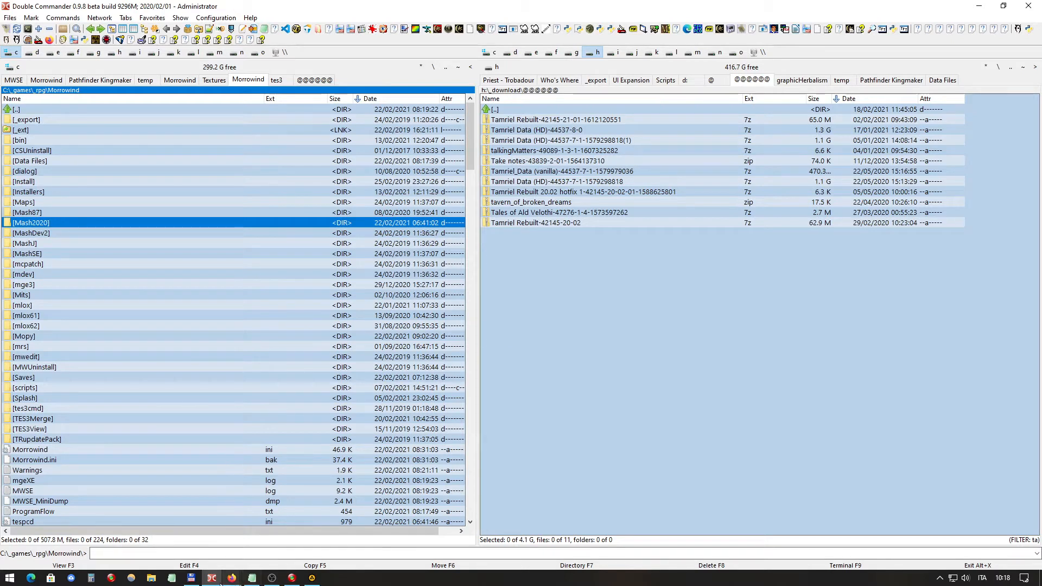
Open Windows File Explorer and browse through the D: drive and then C: to the folder C:\_games\_rpg
{"action": "mouse_move", "coordinate": [193, 581]}
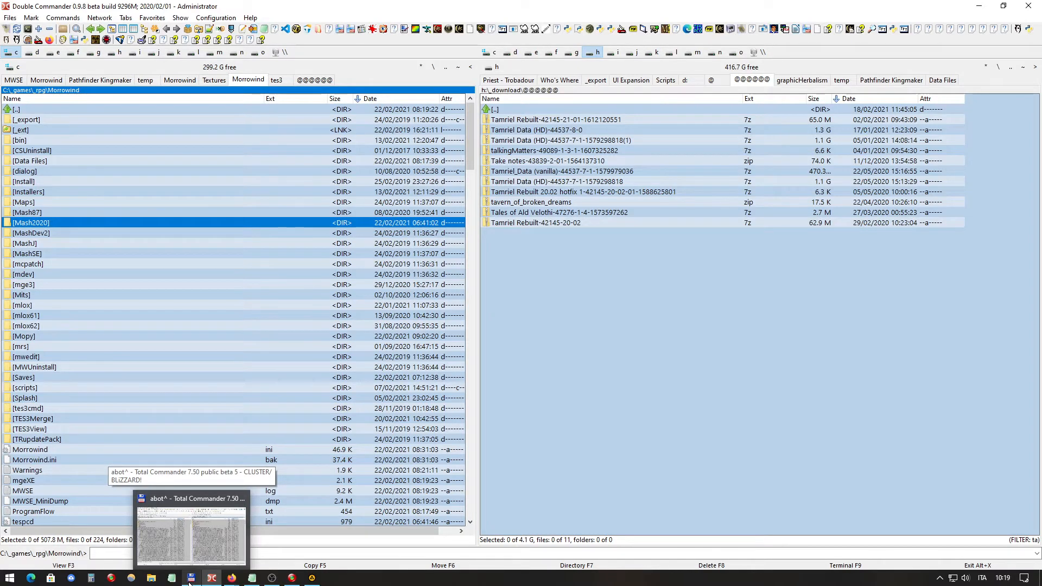
{"action": "mouse_move", "coordinate": [358, 181]}
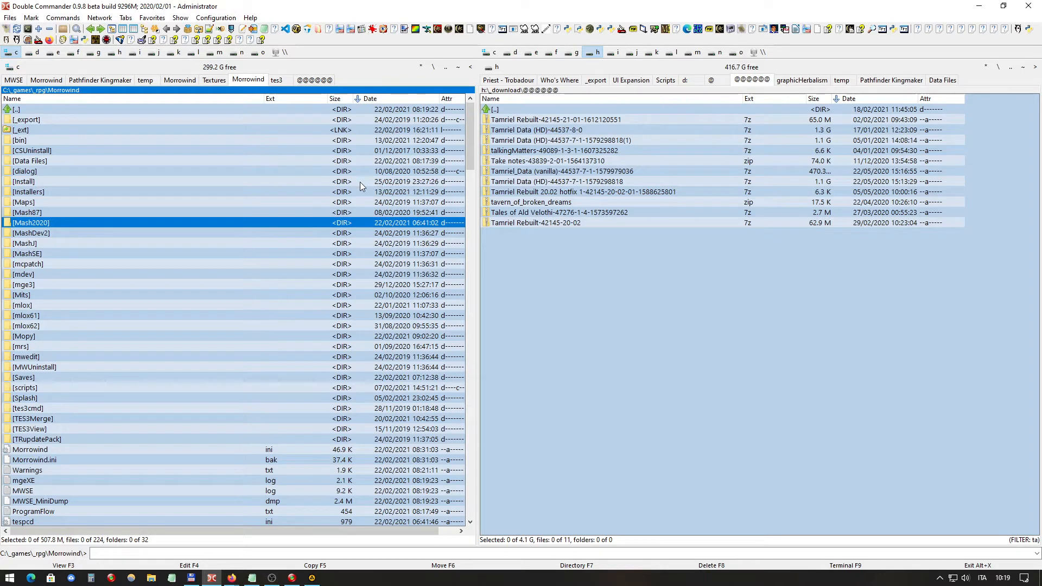
{"action": "mouse_move", "coordinate": [193, 580]}
{"action": "mouse_move", "coordinate": [280, 167]}
{"action": "left_click", "coordinate": [151, 578]}
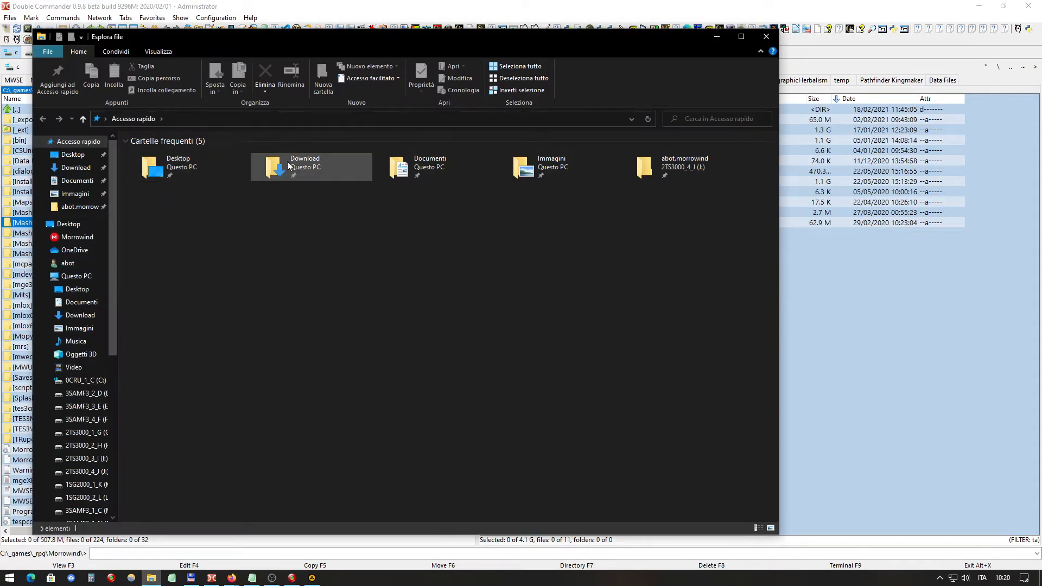
{"action": "left_click", "coordinate": [99, 394]}
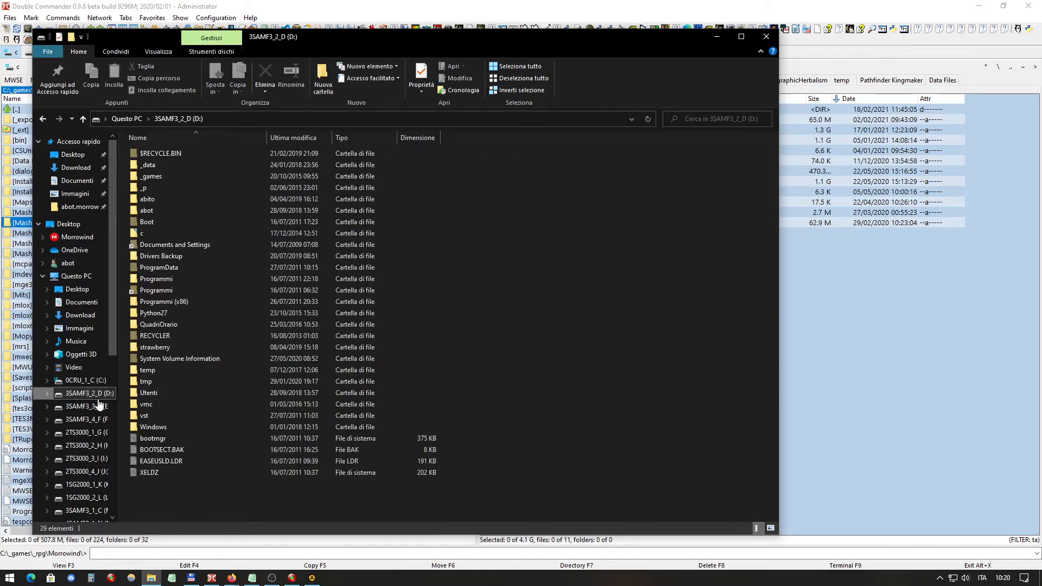
{"action": "left_click", "coordinate": [101, 385]}
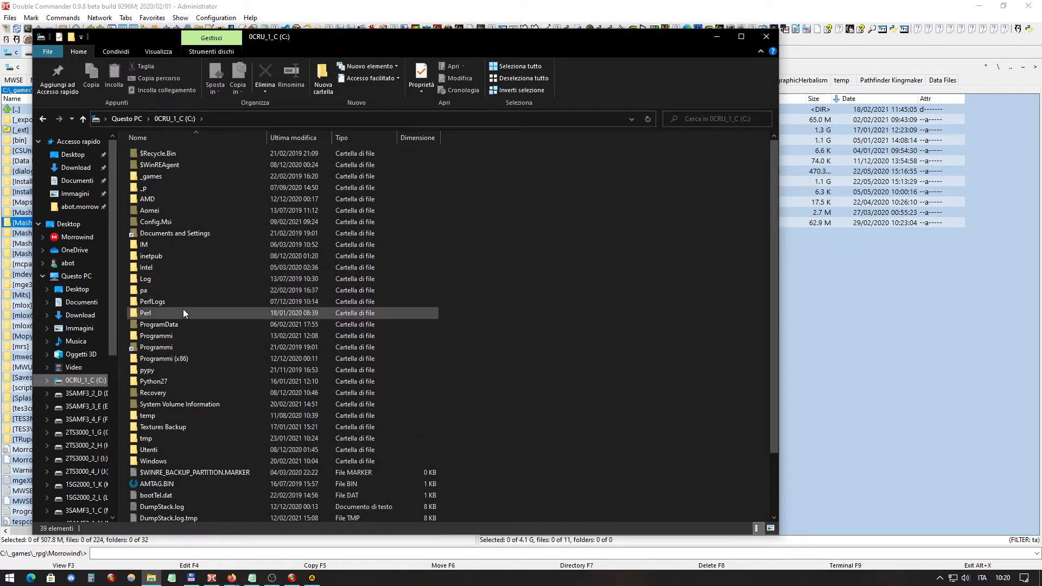
{"action": "left_click", "coordinate": [158, 175]}
{"action": "double_click", "coordinate": [157, 176]}
{"action": "double_click", "coordinate": [145, 158]}
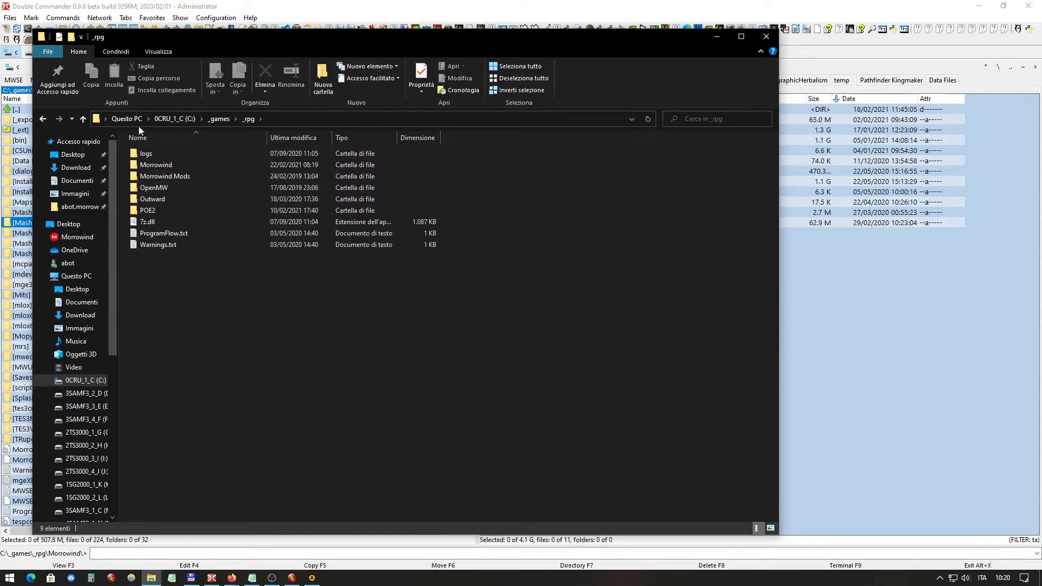
Open a second File Explorer window on the Desktop folder and place the _rpg window beside it
{"action": "right_click", "coordinate": [251, 117]}
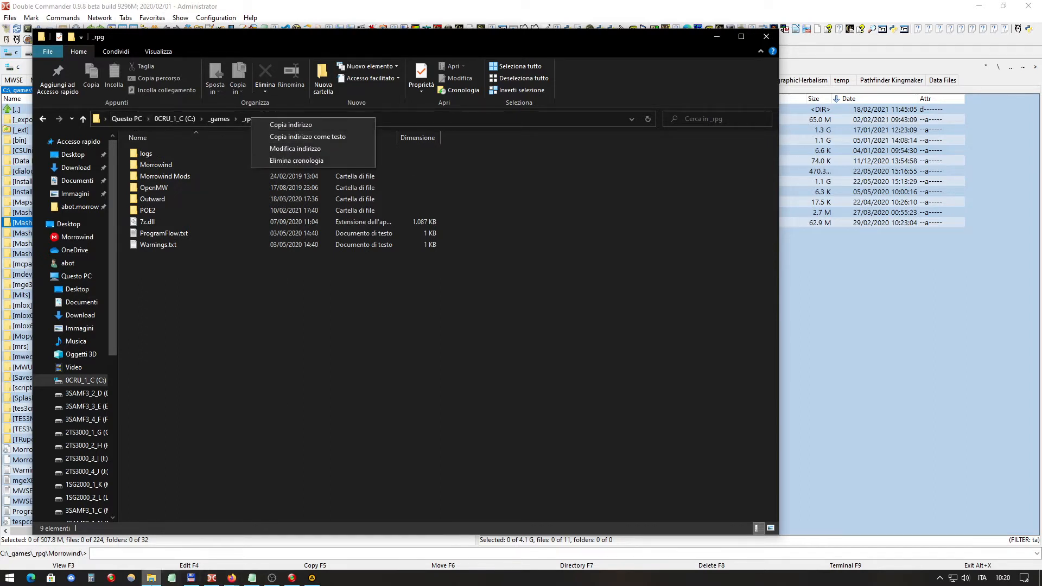
{"action": "right_click", "coordinate": [152, 579]}
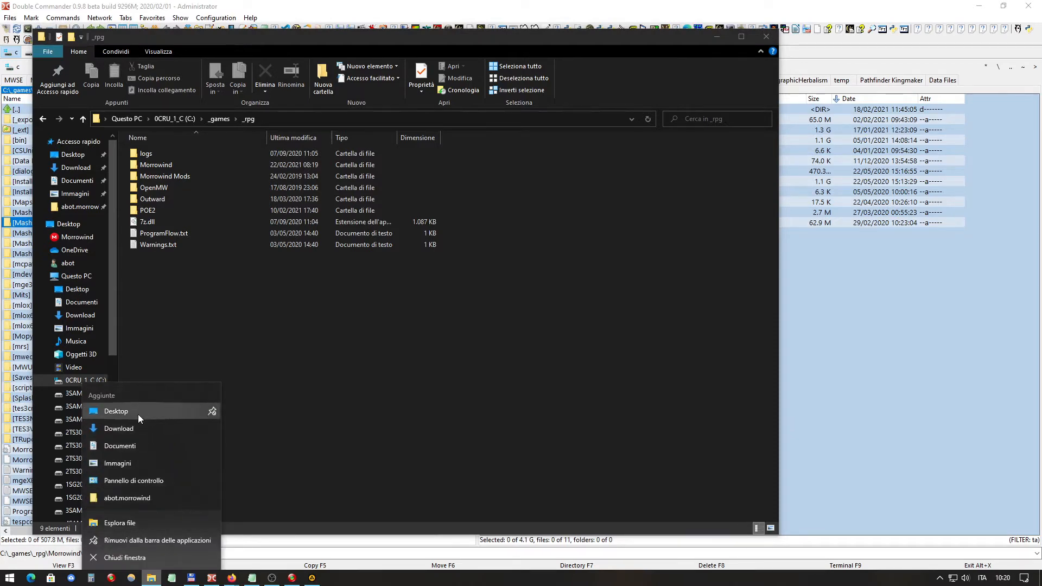
{"action": "left_click", "coordinate": [138, 415]}
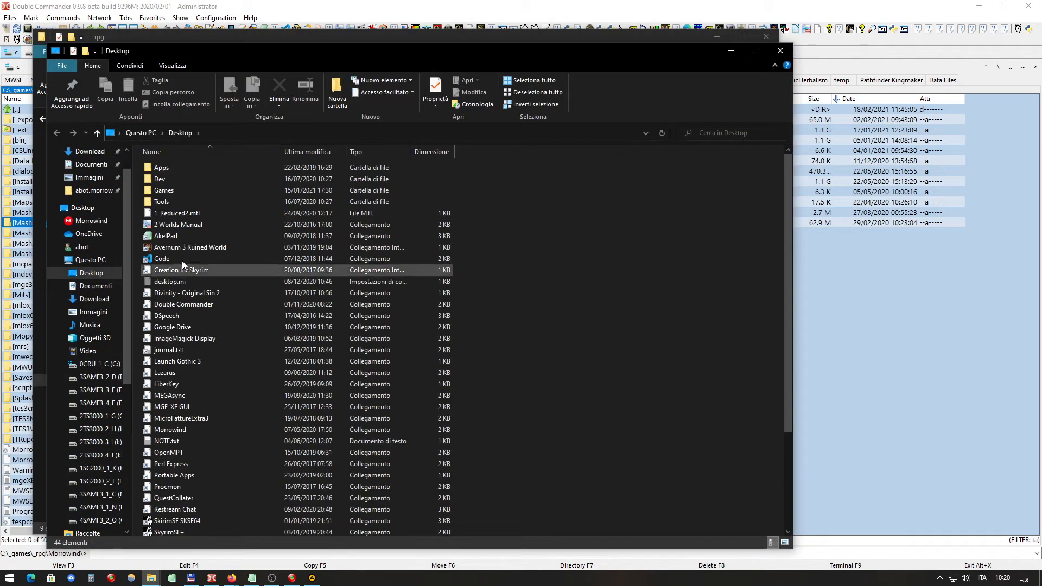
{"action": "left_click", "coordinate": [220, 33]}
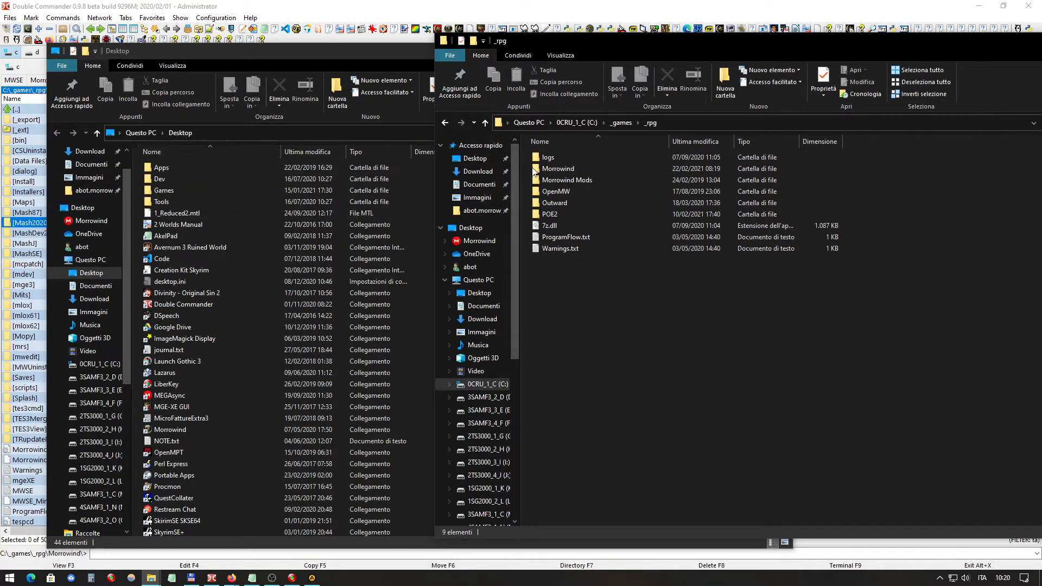
Show the C:\_games folder in the first Explorer window and the C: drive root in the second
{"action": "left_click", "coordinate": [576, 122]}
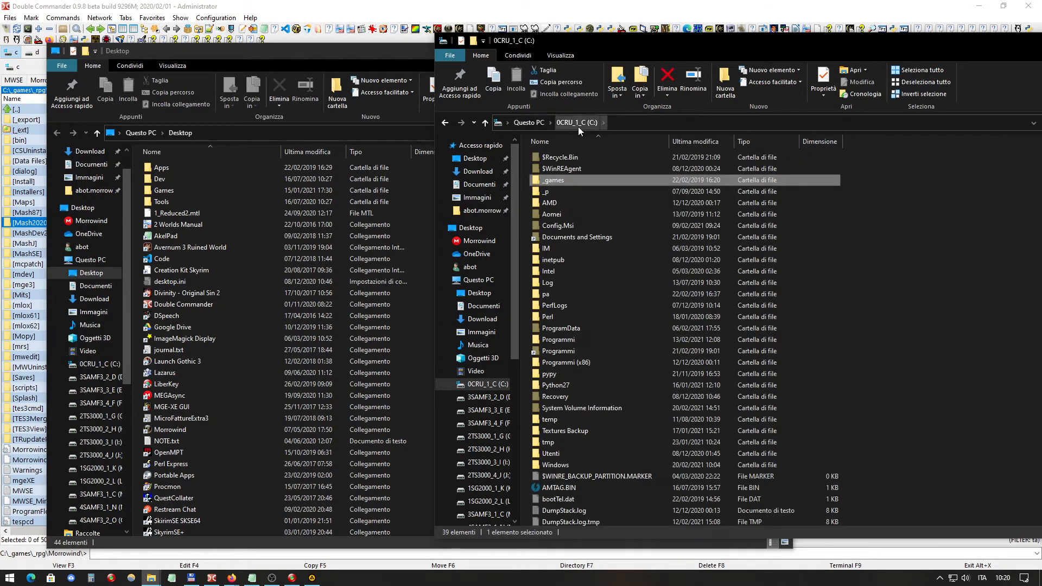
{"action": "double_click", "coordinate": [556, 181]}
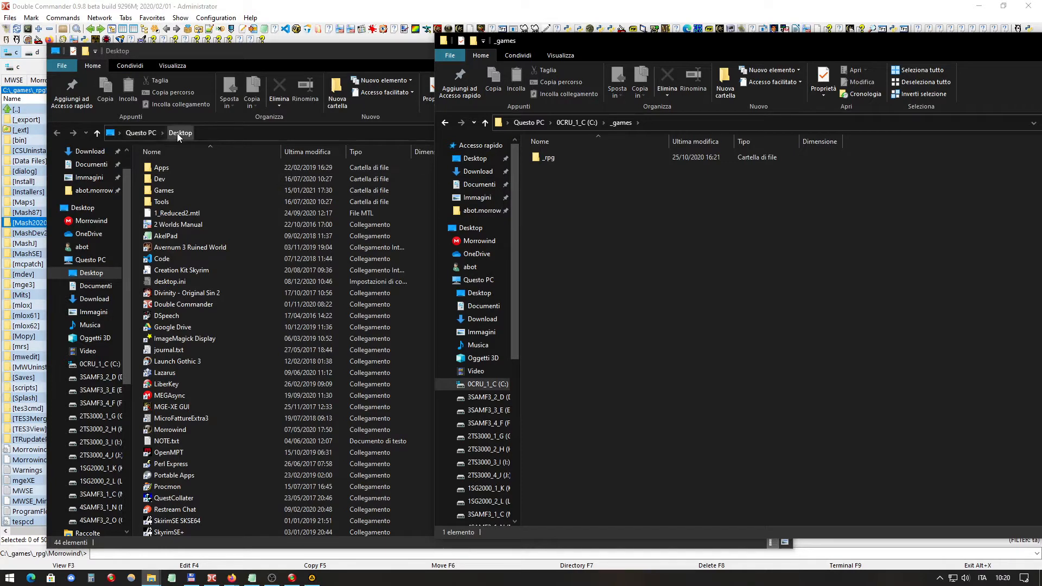
{"action": "left_click", "coordinate": [147, 132]}
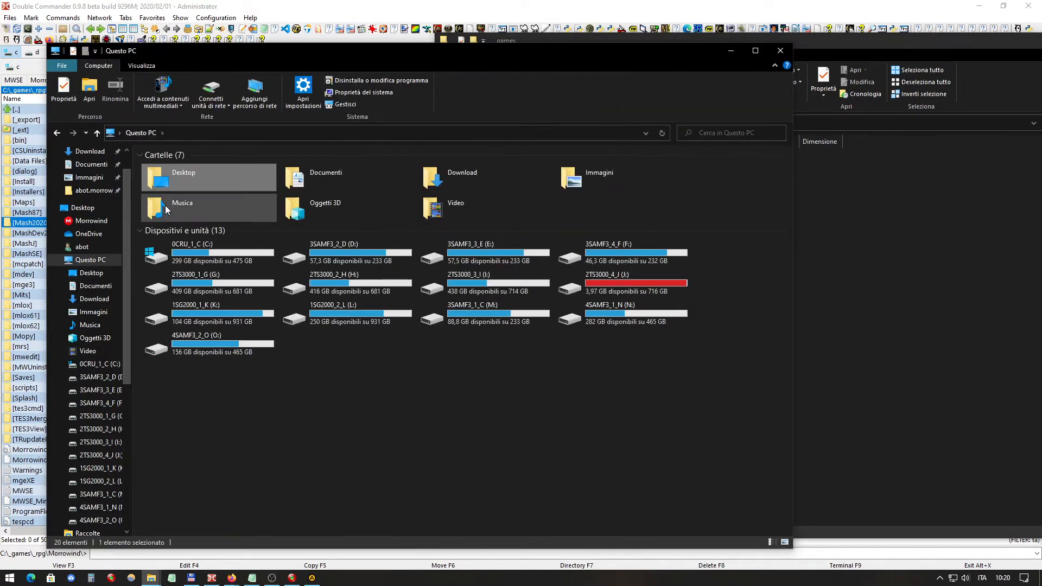
{"action": "left_click", "coordinate": [194, 257]}
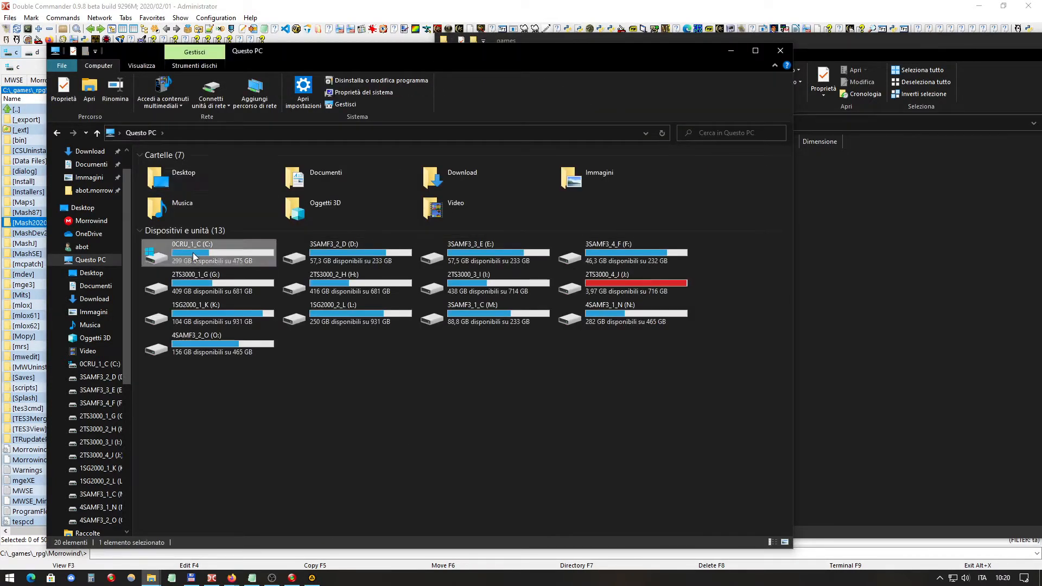
{"action": "double_click", "coordinate": [195, 257]}
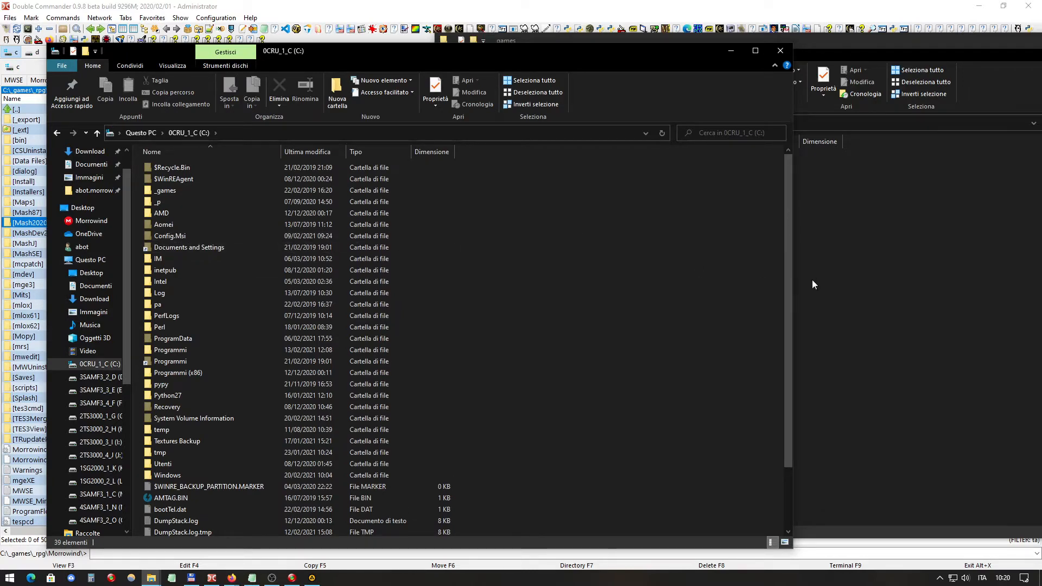
Close both File Explorer windows to return to Double Commander
{"action": "left_click", "coordinate": [910, 274]}
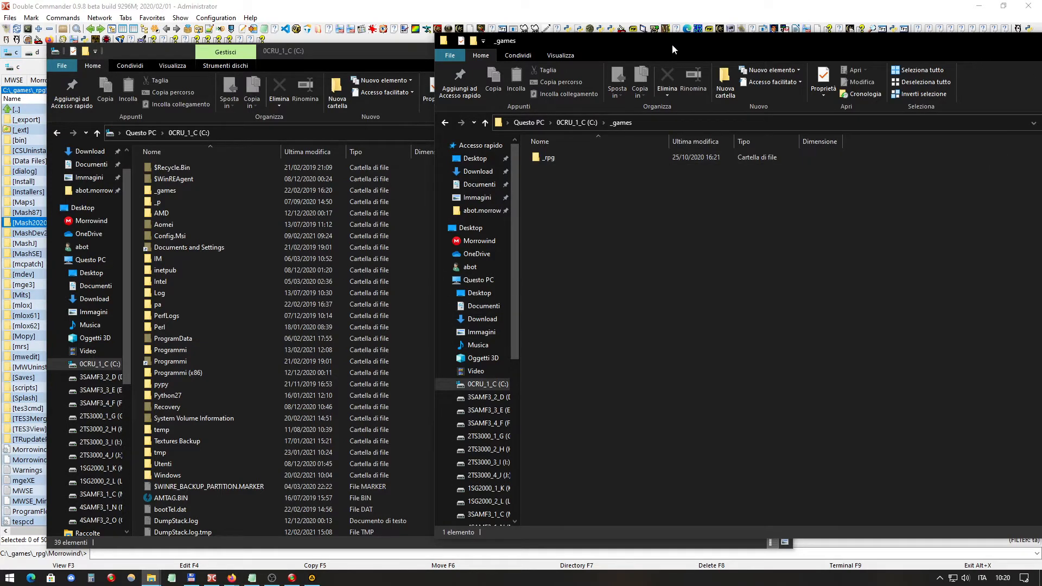
{"action": "left_click_drag", "start_coordinate": [673, 47], "coordinate": [506, 58]}
{"action": "left_click", "coordinate": [1000, 51]}
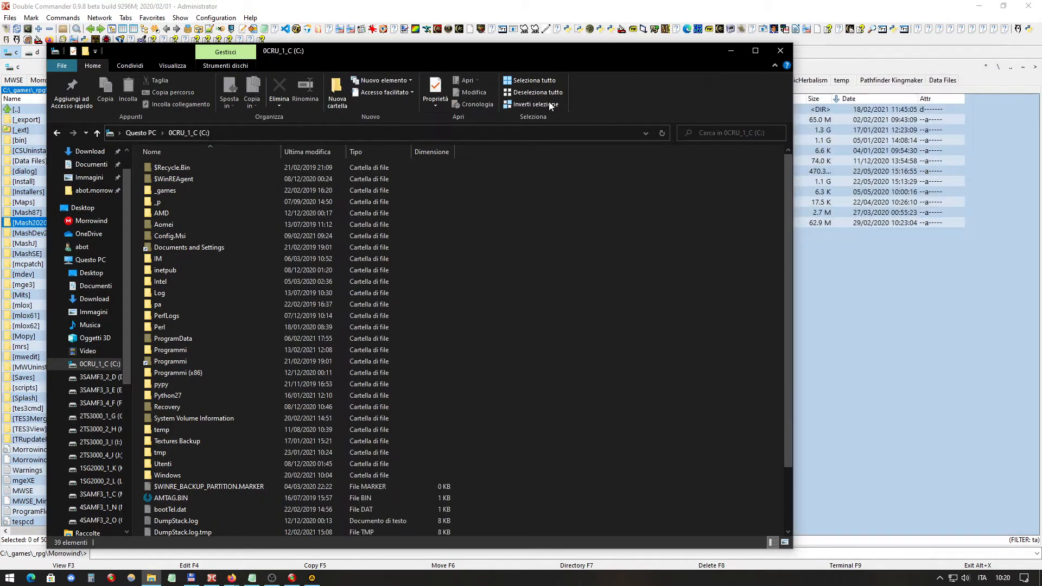
{"action": "left_click", "coordinate": [780, 50]}
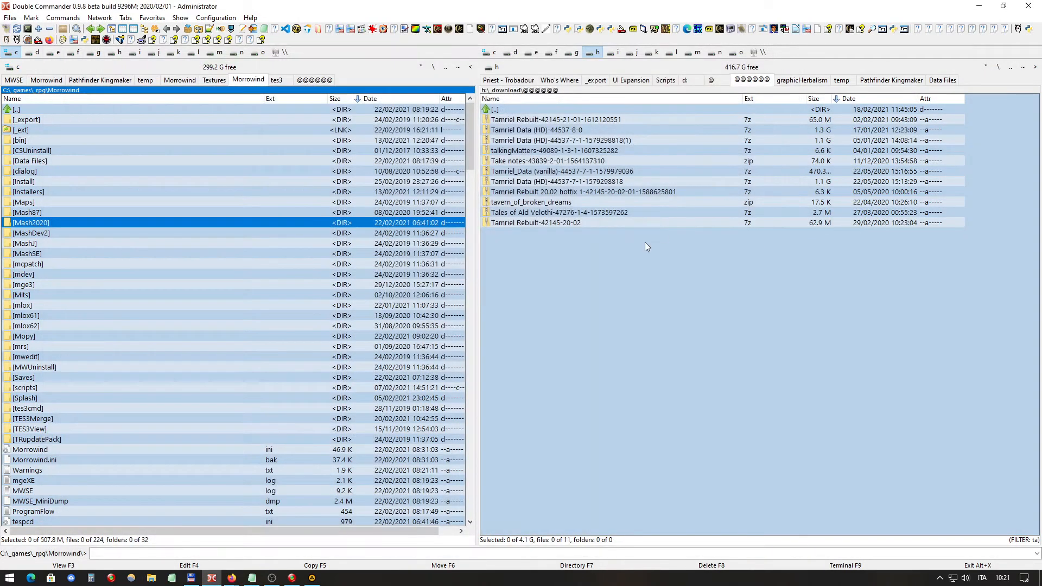
Compare the HD and vanilla Tamriel Data archives in the download folder by name, version, size and date
{"action": "left_click", "coordinate": [645, 242]}
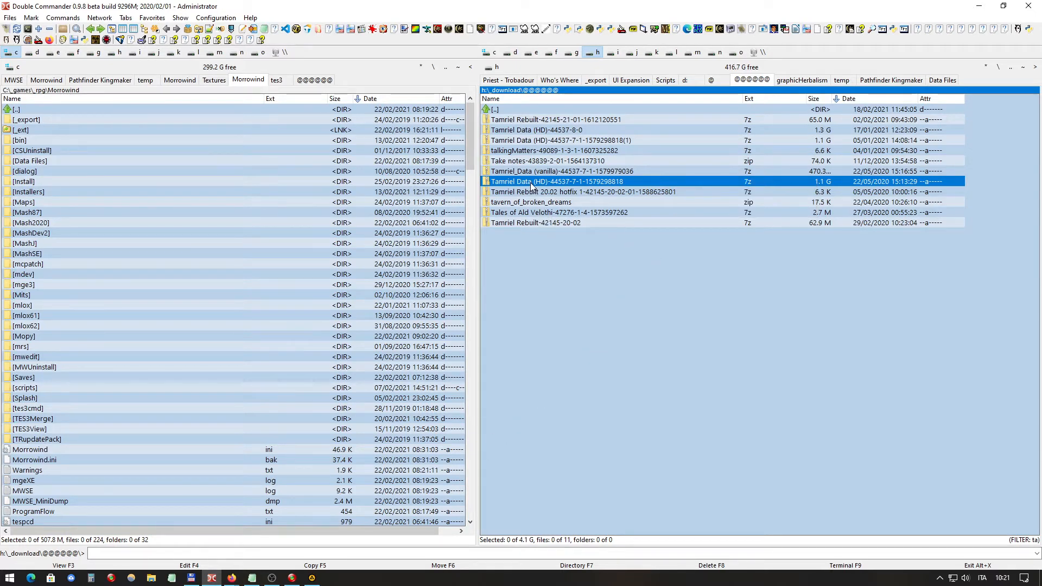
{"action": "left_click", "coordinate": [564, 172]}
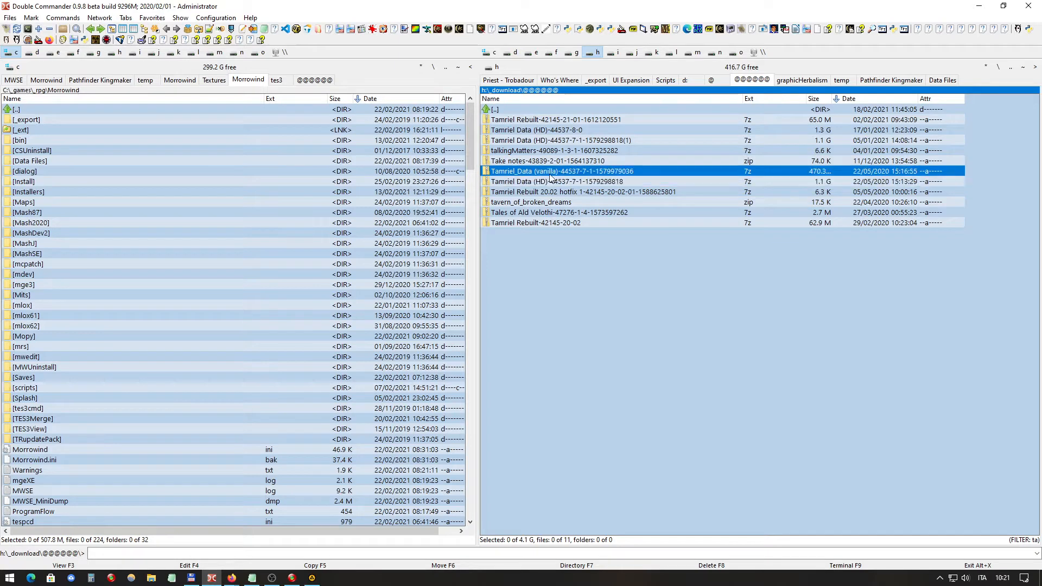
{"action": "left_click", "coordinate": [566, 131]}
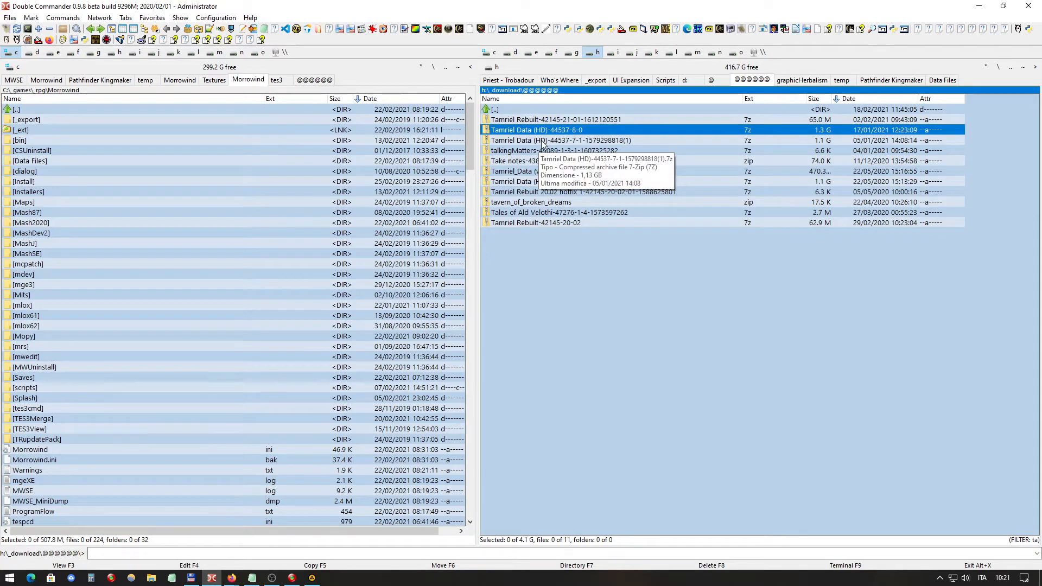
{"action": "left_click", "coordinate": [586, 141]}
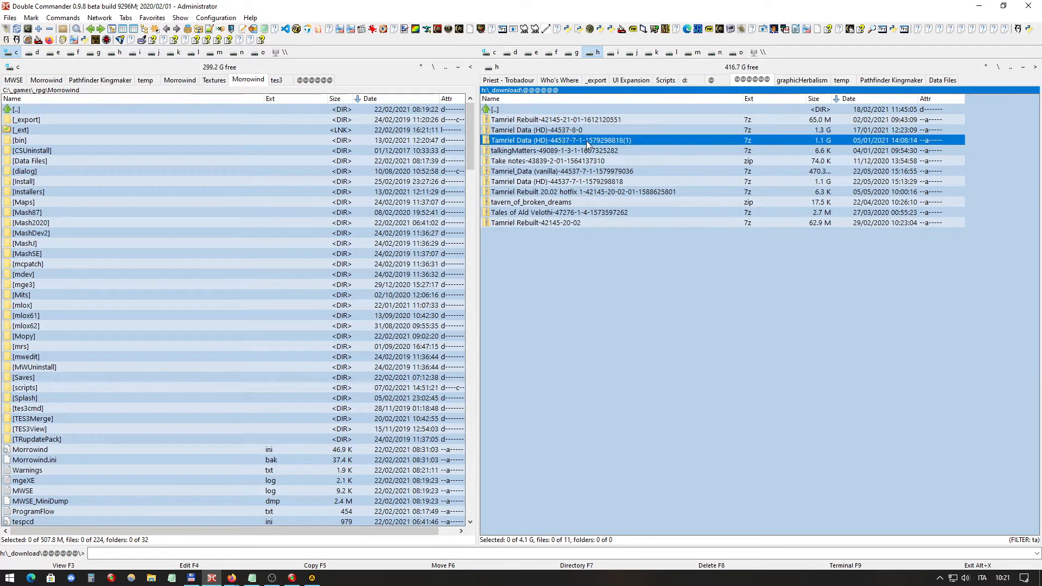
{"action": "left_click", "coordinate": [574, 132]}
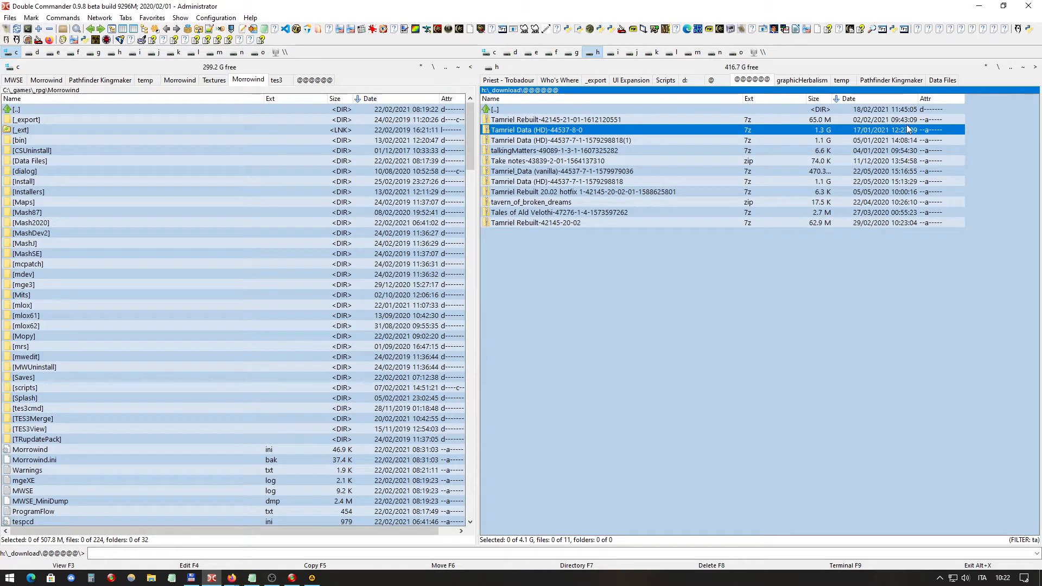
{"action": "left_click", "coordinate": [504, 140]}
{"action": "left_click", "coordinate": [504, 131]}
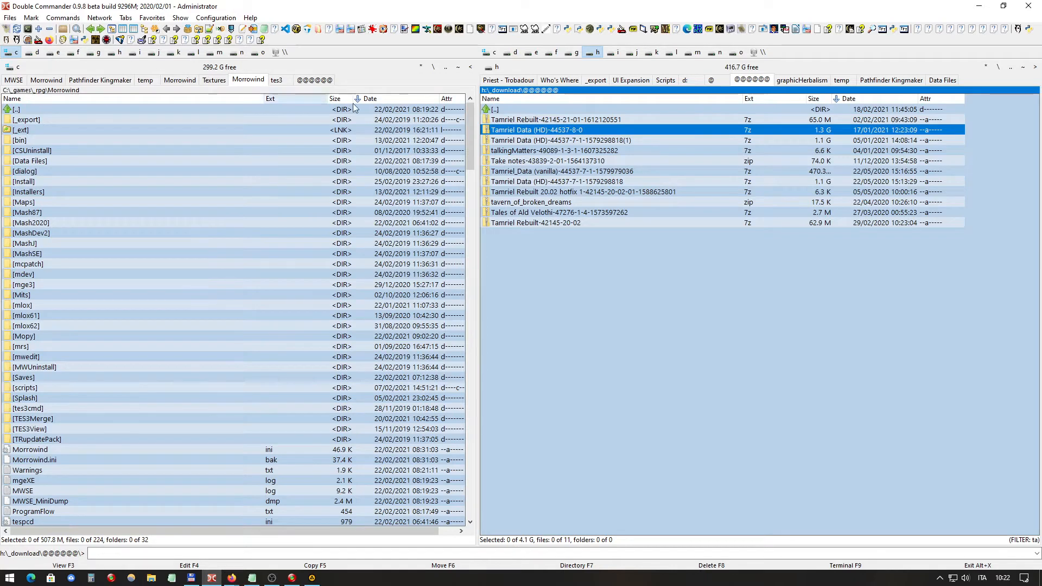
Look inside the Tamriel Data (HD)-44537-8-0 archive at its 00 Core and 01 File Patcher folders, and go back to the download folder
{"action": "double_click", "coordinate": [524, 131]}
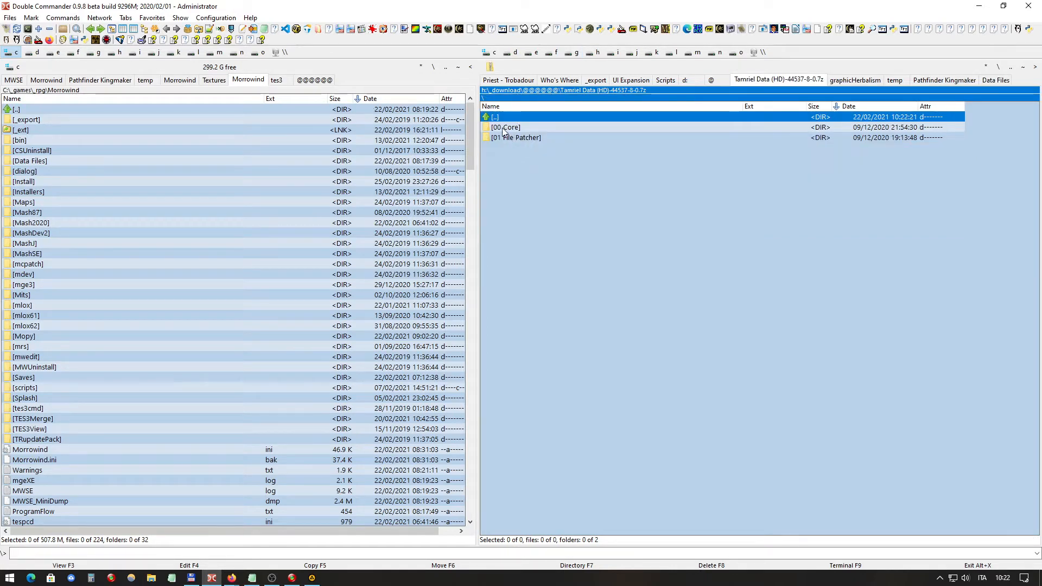
{"action": "left_click", "coordinate": [508, 139]}
{"action": "left_click", "coordinate": [506, 129]}
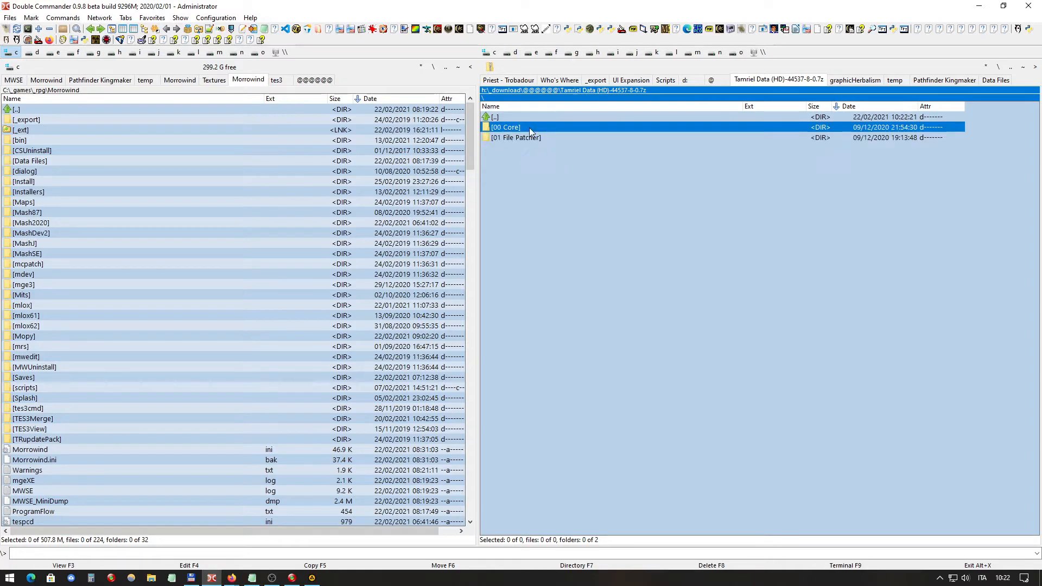
{"action": "double_click", "coordinate": [526, 122]}
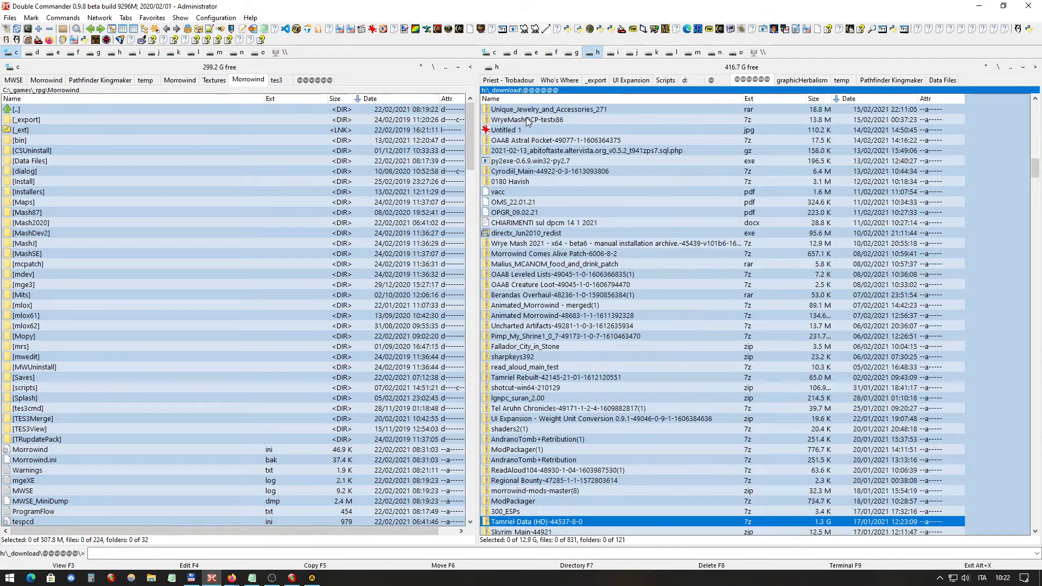
Review the context commands for the Tamriel Data (HD)-44537-8-0 archive, dismiss them, and open the archive as a folder
{"action": "scroll", "coordinate": [555, 508], "scroll_direction": "down", "scroll_amount": 10}
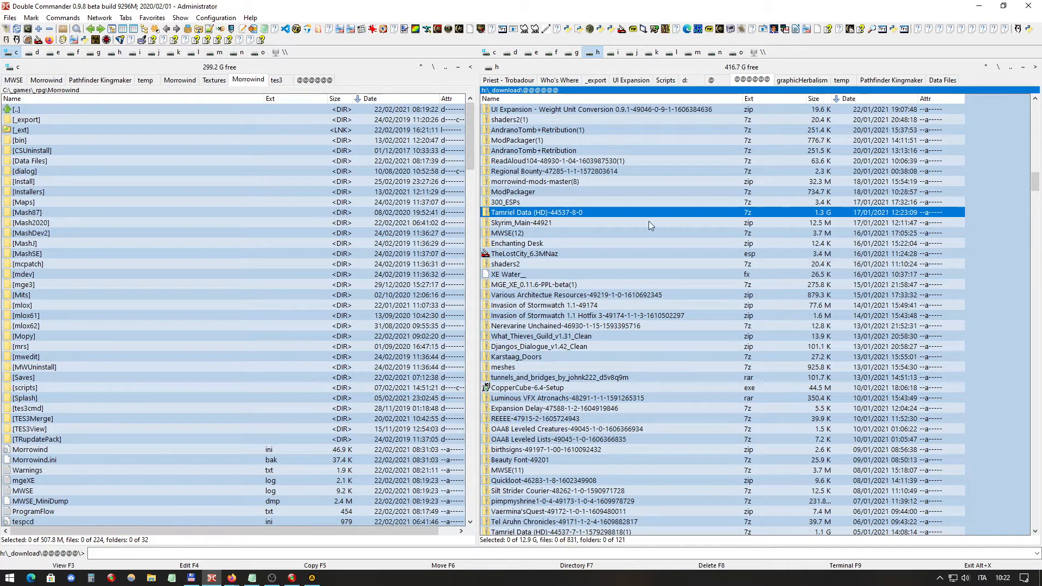
{"action": "right_click", "coordinate": [506, 215]}
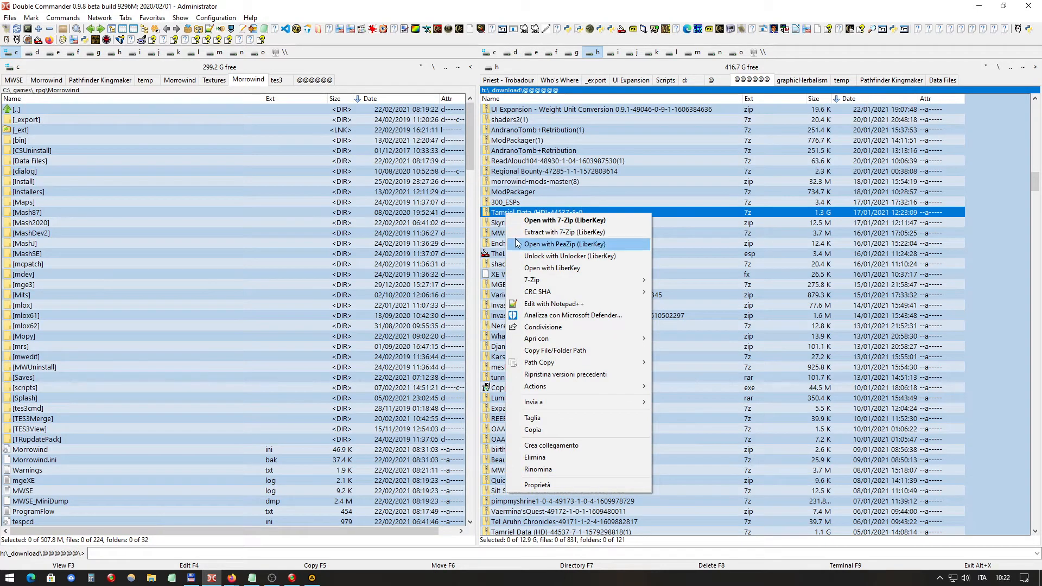
{"action": "mouse_move", "coordinate": [518, 286]}
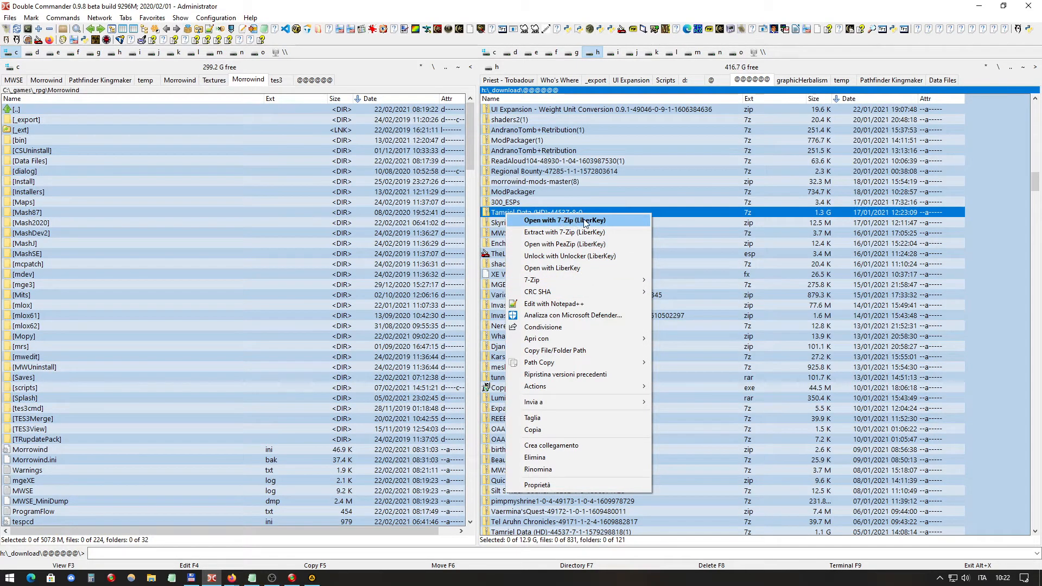
{"action": "left_click", "coordinate": [511, 204]}
{"action": "left_click", "coordinate": [514, 214]}
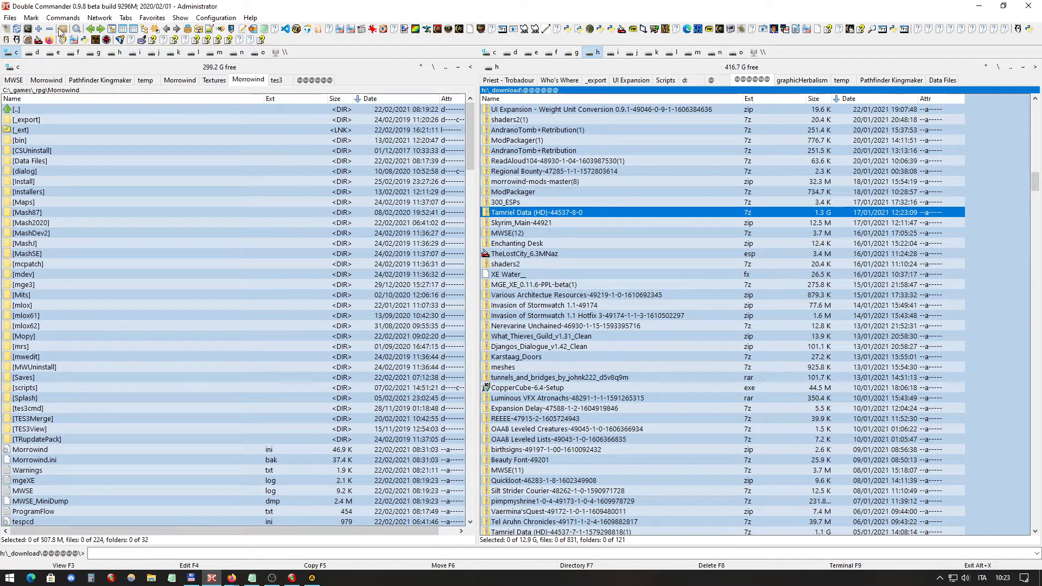
{"action": "double_click", "coordinate": [529, 213]}
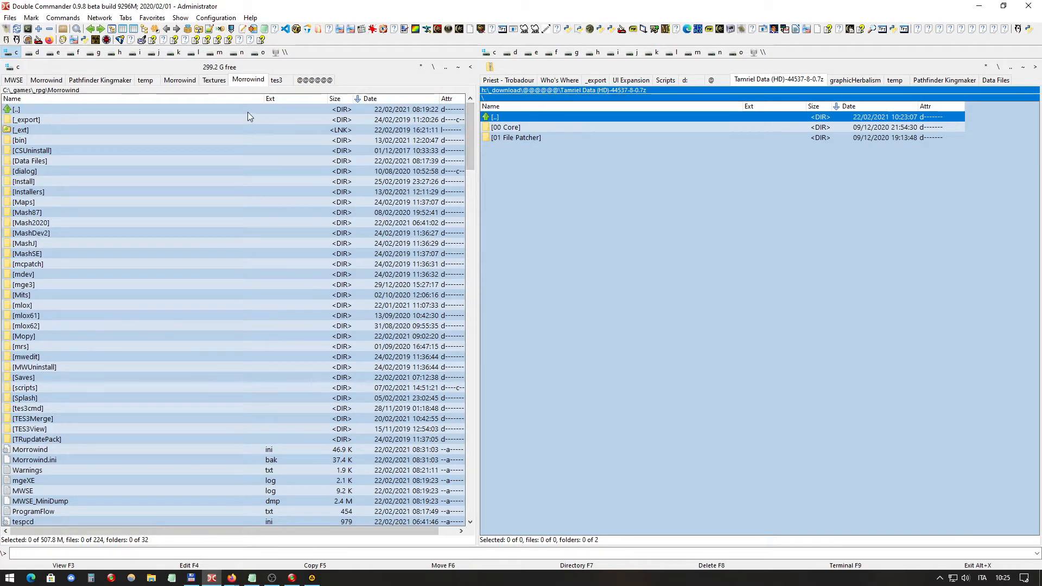
Open Morrowind's Data Files folder in the other pane, filter it by "tr" and sort the list by name
{"action": "double_click", "coordinate": [43, 165]}
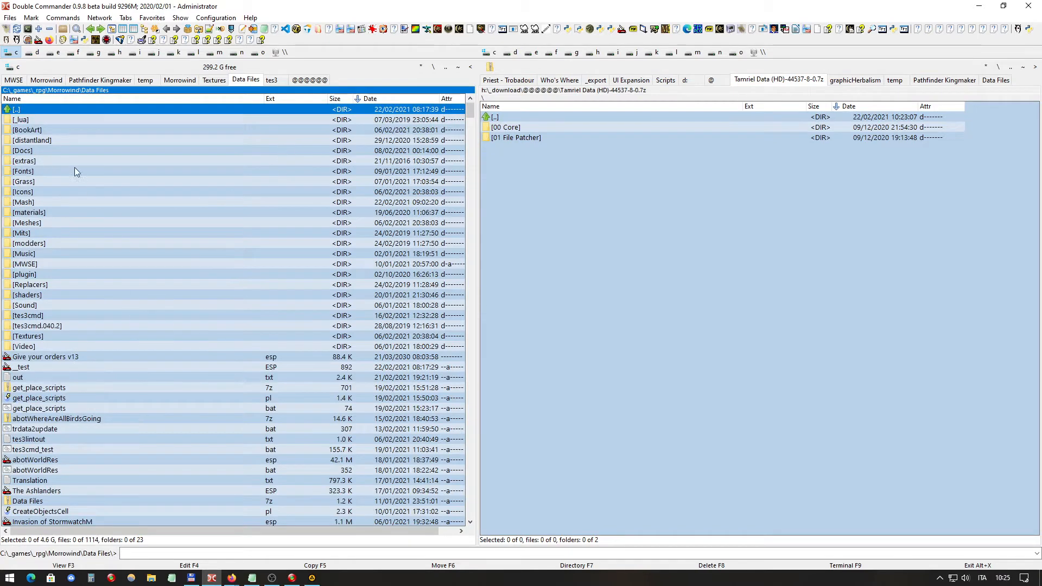
{"action": "left_click", "coordinate": [63, 138]}
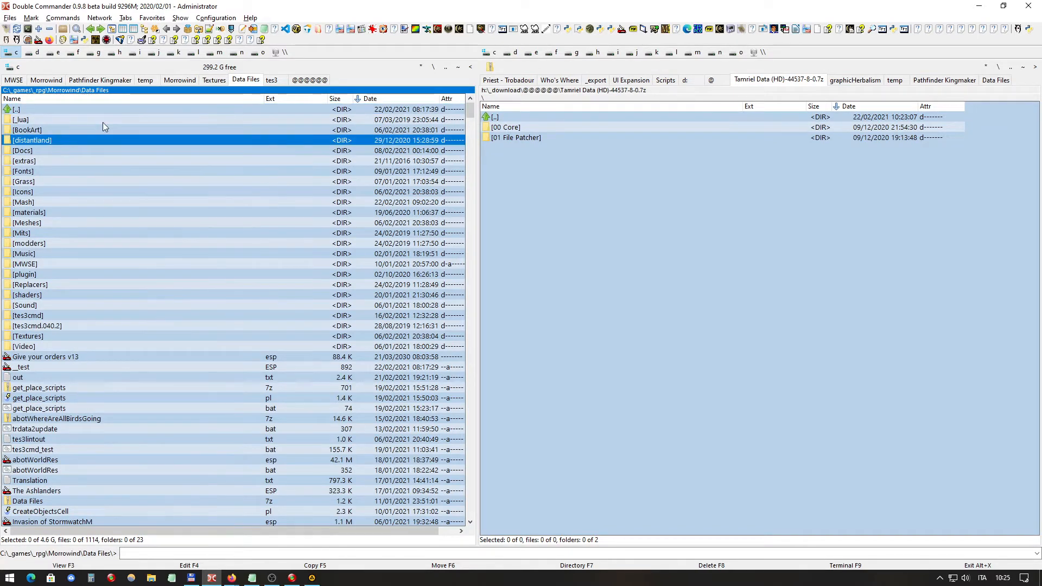
{"action": "type", "text": "tr"}
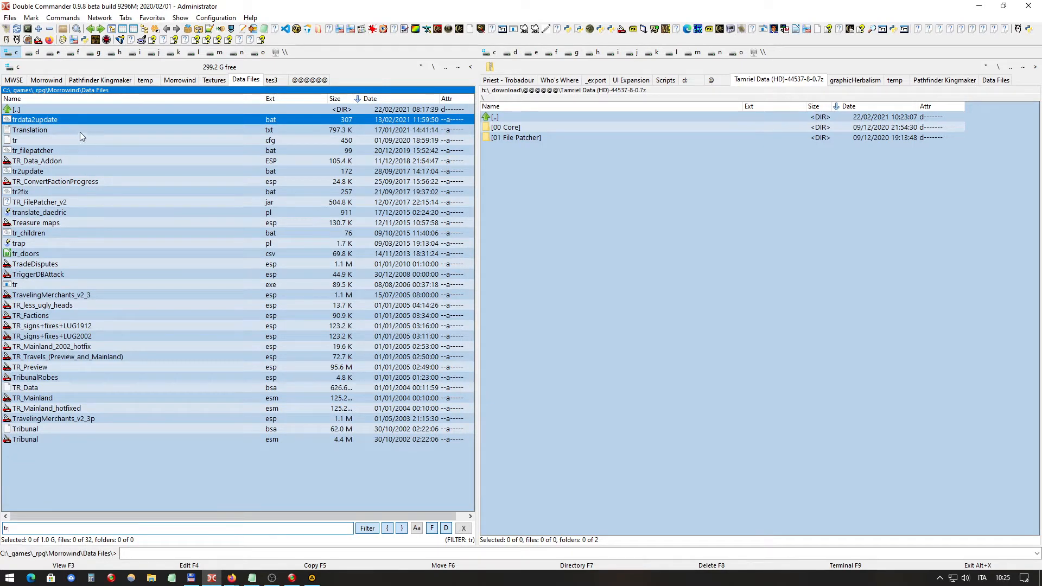
{"action": "left_click", "coordinate": [59, 95]}
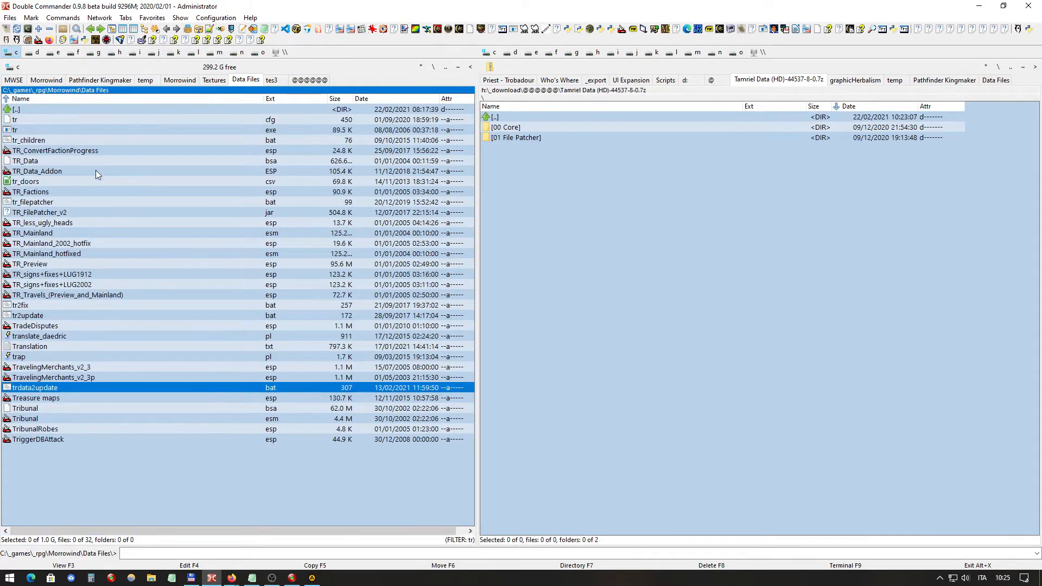
Inspect TR_Mainland.esm and TR_Preview.esp in the filtered list, reversing the name sort and restoring ascending order
{"action": "left_click", "coordinate": [47, 265]}
{"action": "left_click", "coordinate": [35, 237]}
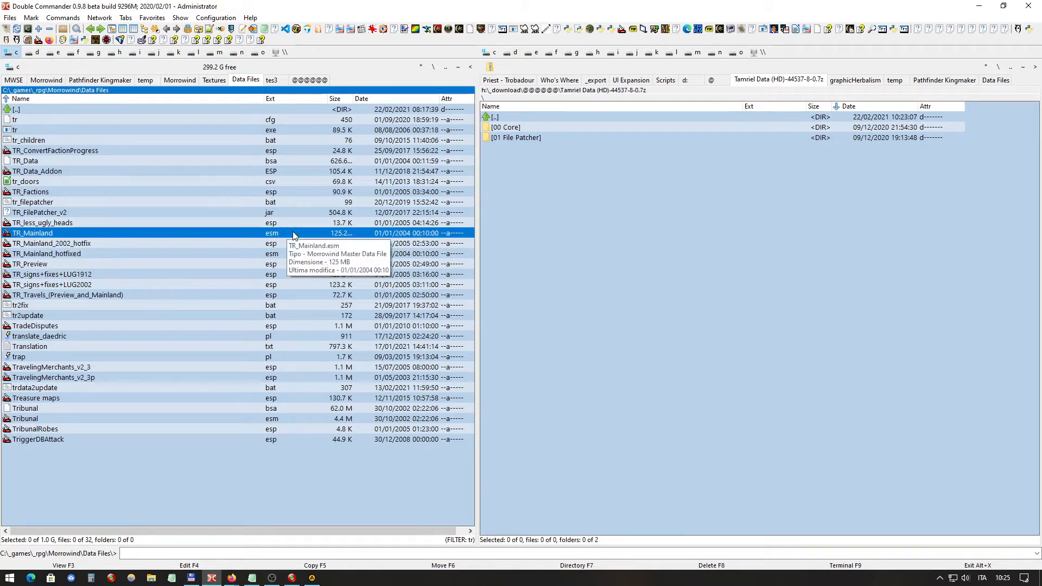
{"action": "left_click", "coordinate": [43, 265]}
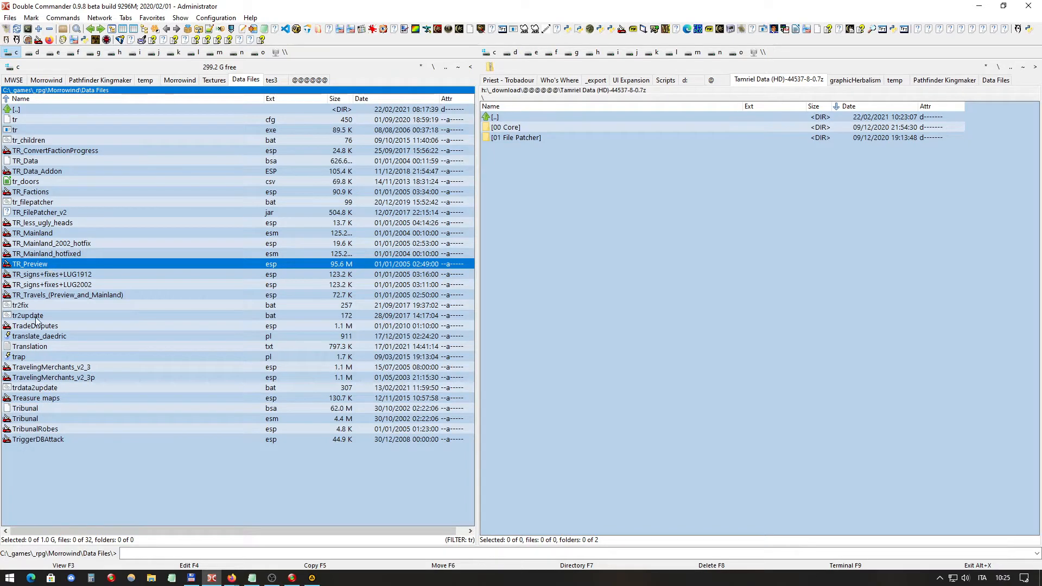
{"action": "left_click", "coordinate": [52, 99]}
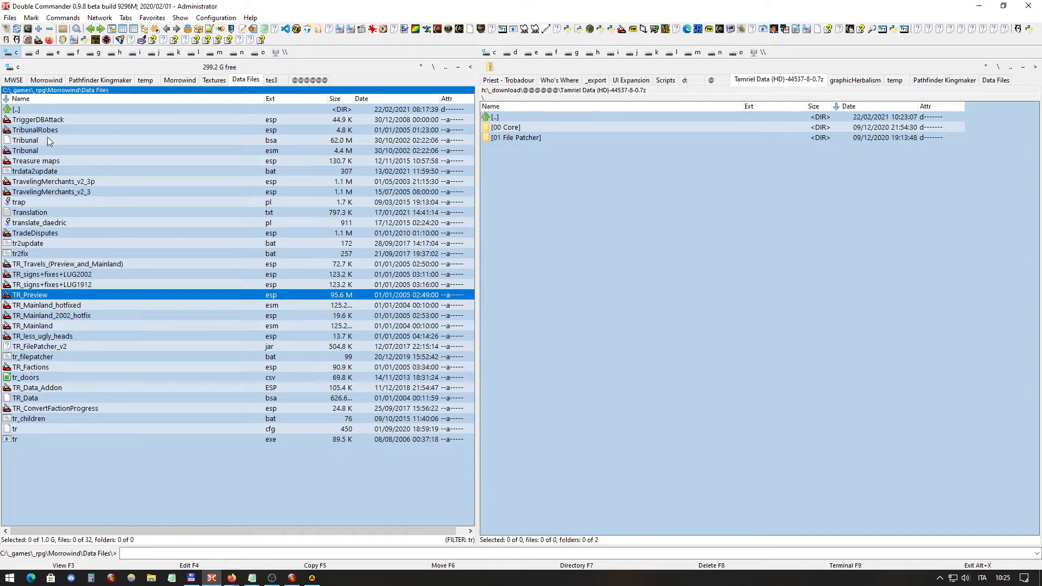
{"action": "left_click", "coordinate": [41, 100]}
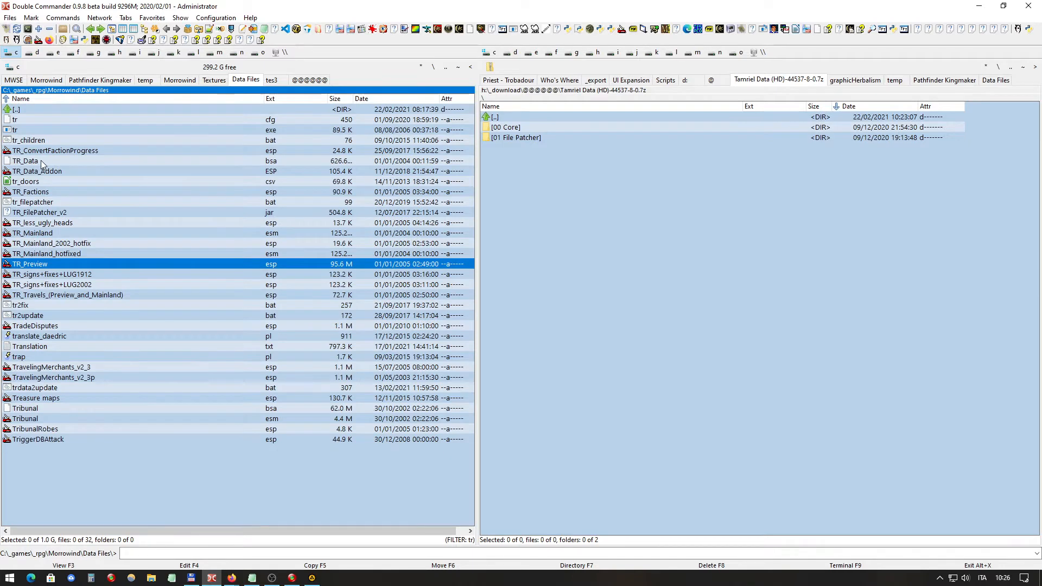
Replace the Data Files filter with "ta" and select Tamriel_Data.esm
{"action": "key", "text": "Escape"}
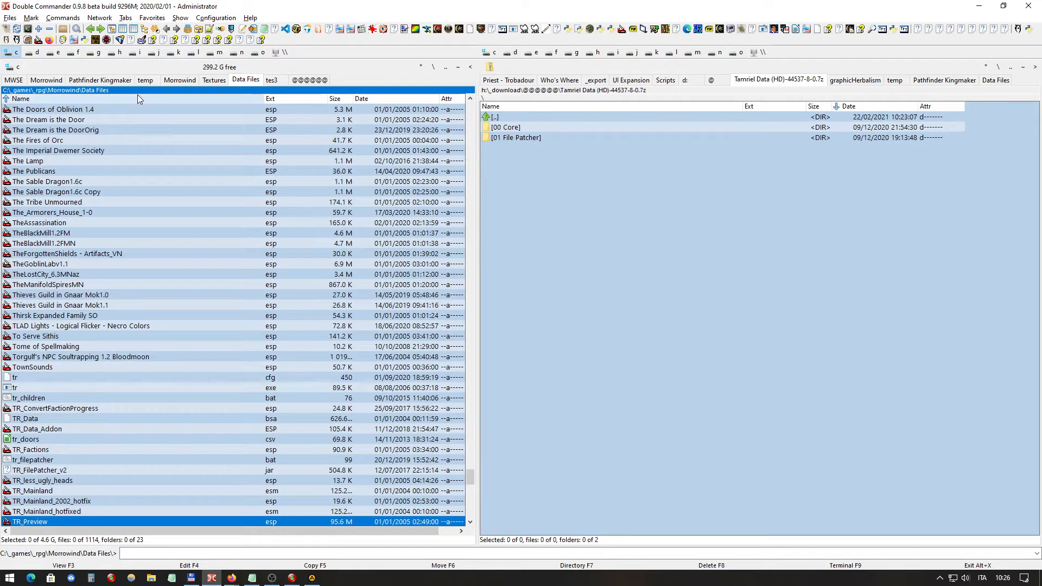
{"action": "type", "text": "ta"}
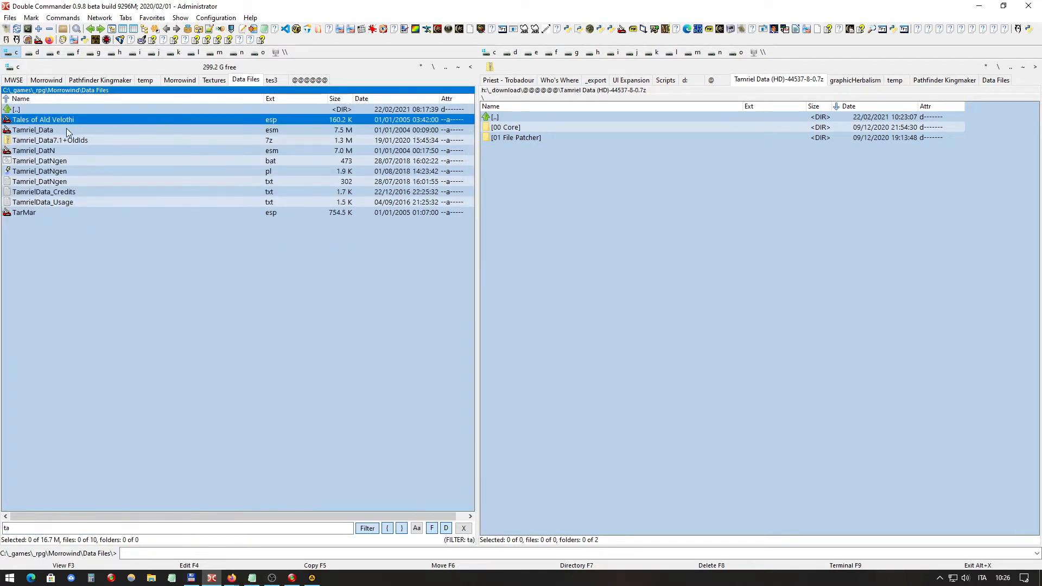
{"action": "left_click", "coordinate": [66, 131]}
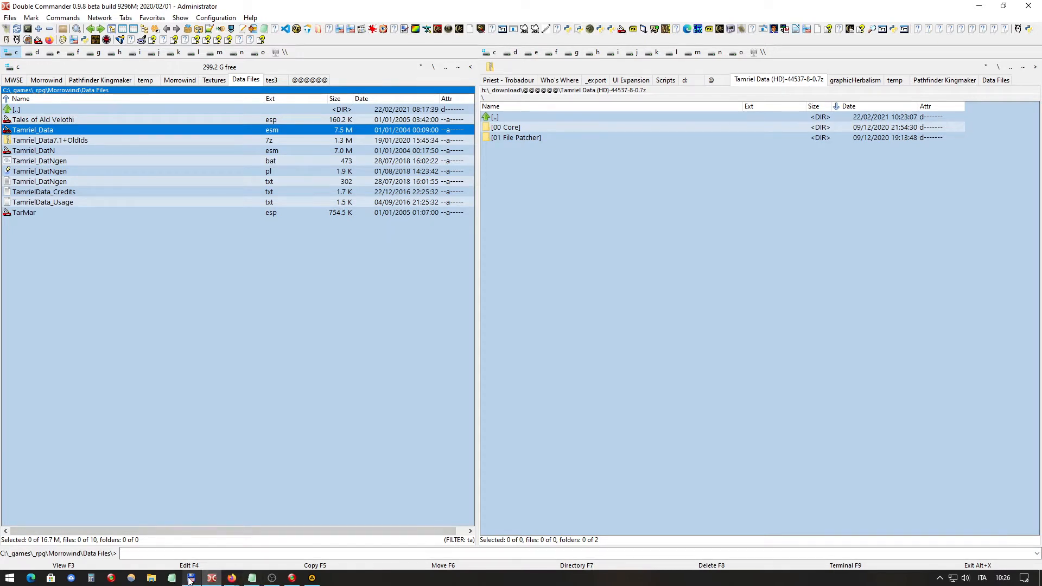
Launch Wrye Mash, check the Lock Times option for the mod list, and show the details of TR_Mainland.esm
{"action": "mouse_move", "coordinate": [190, 580]}
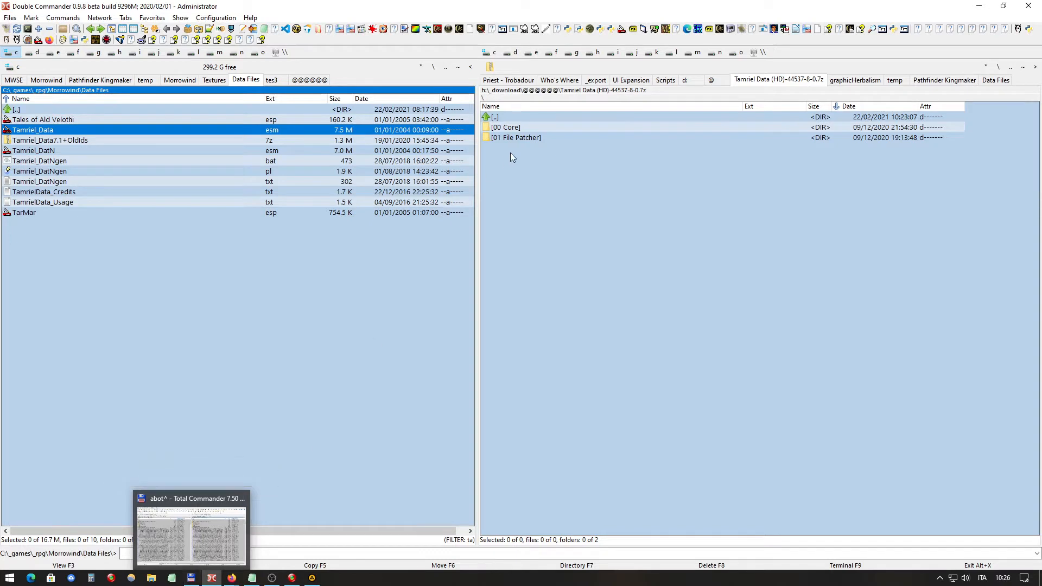
{"action": "left_click", "coordinate": [568, 31]}
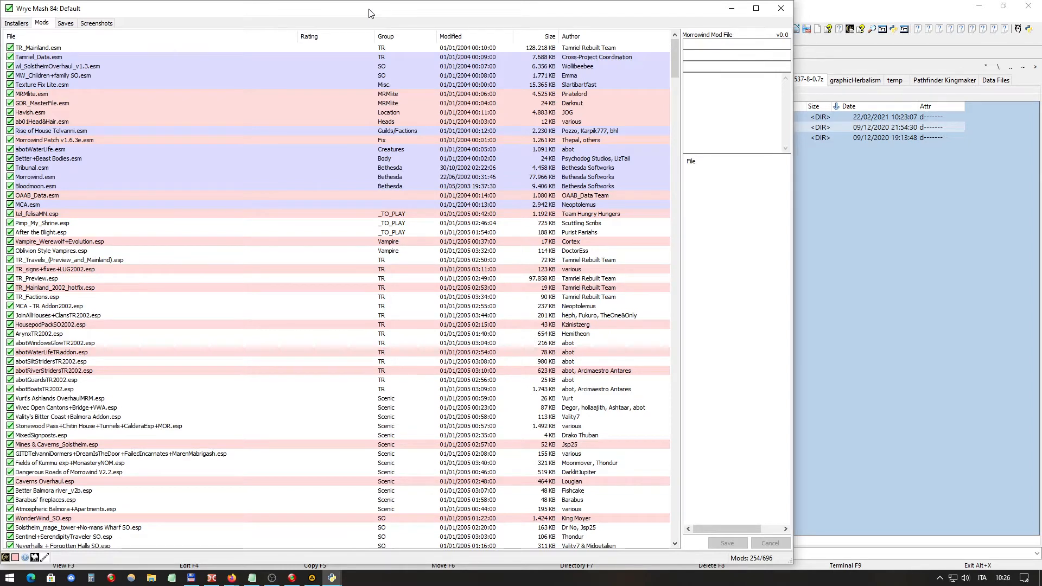
{"action": "right_click", "coordinate": [58, 41]}
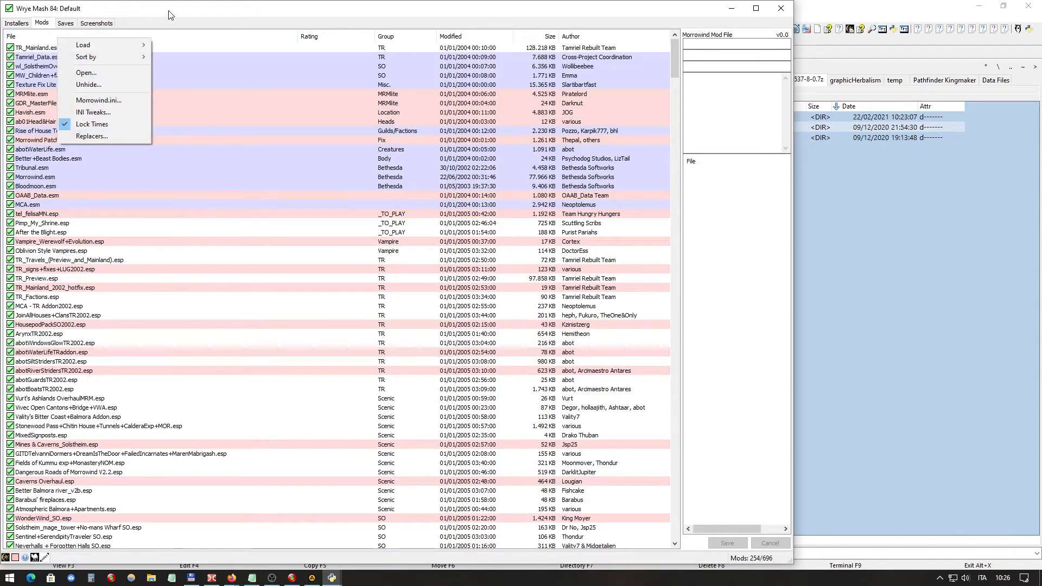
{"action": "left_click", "coordinate": [169, 15]}
{"action": "left_click", "coordinate": [76, 50]}
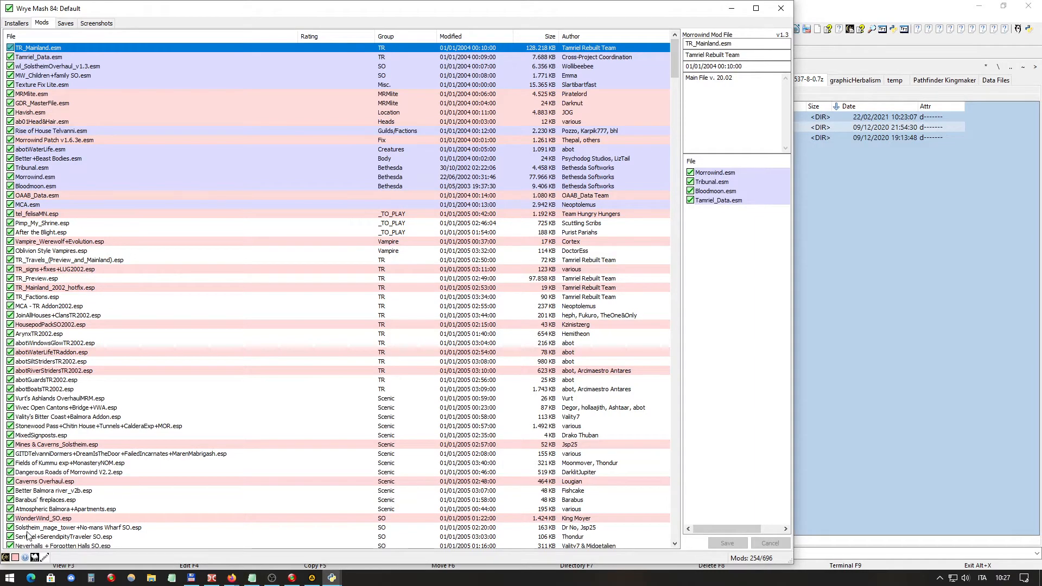
Open the Wrye Mash help, enlarge its window and look through the table of contents
{"action": "left_click", "coordinate": [25, 558]}
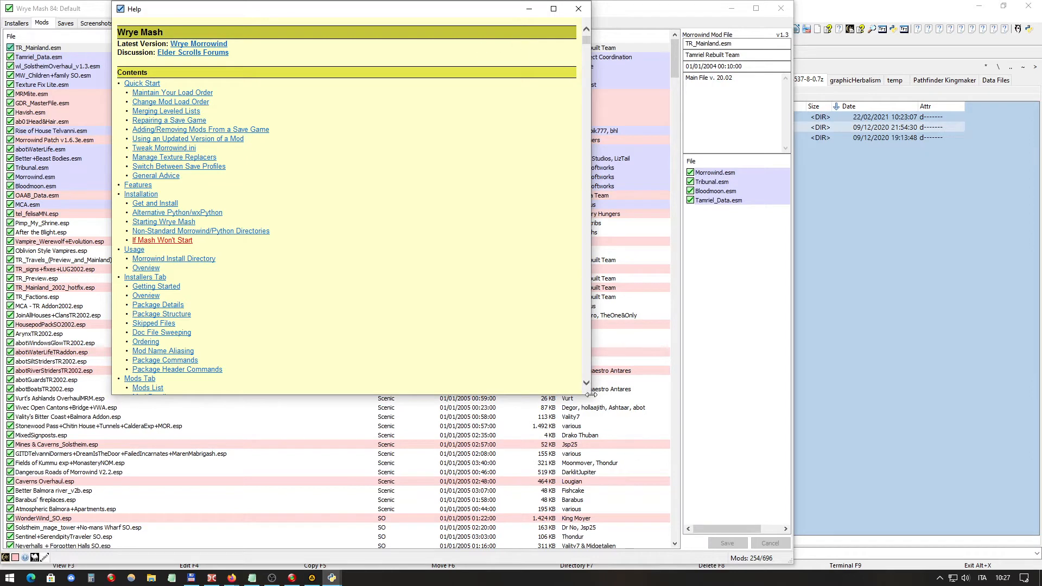
{"action": "left_click_drag", "start_coordinate": [590, 395], "coordinate": [918, 569]}
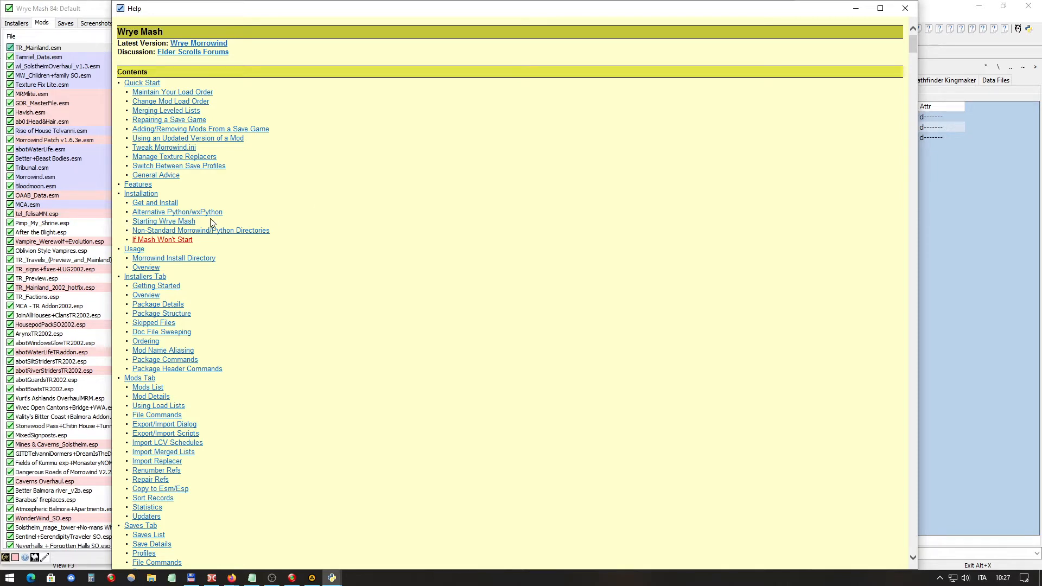
{"action": "scroll", "coordinate": [211, 223], "scroll_direction": "down", "scroll_amount": 12}
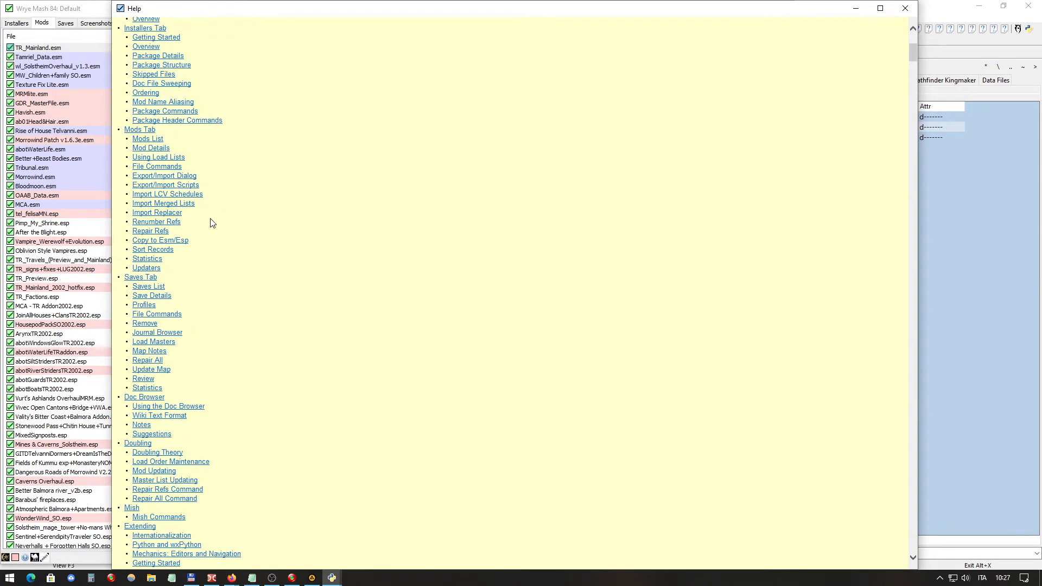
{"action": "scroll", "coordinate": [212, 224], "scroll_direction": "down", "scroll_amount": 2}
{"action": "scroll", "coordinate": [212, 224], "scroll_direction": "up", "scroll_amount": 5}
{"action": "scroll", "coordinate": [265, 172], "scroll_direction": "up", "scroll_amount": 3}
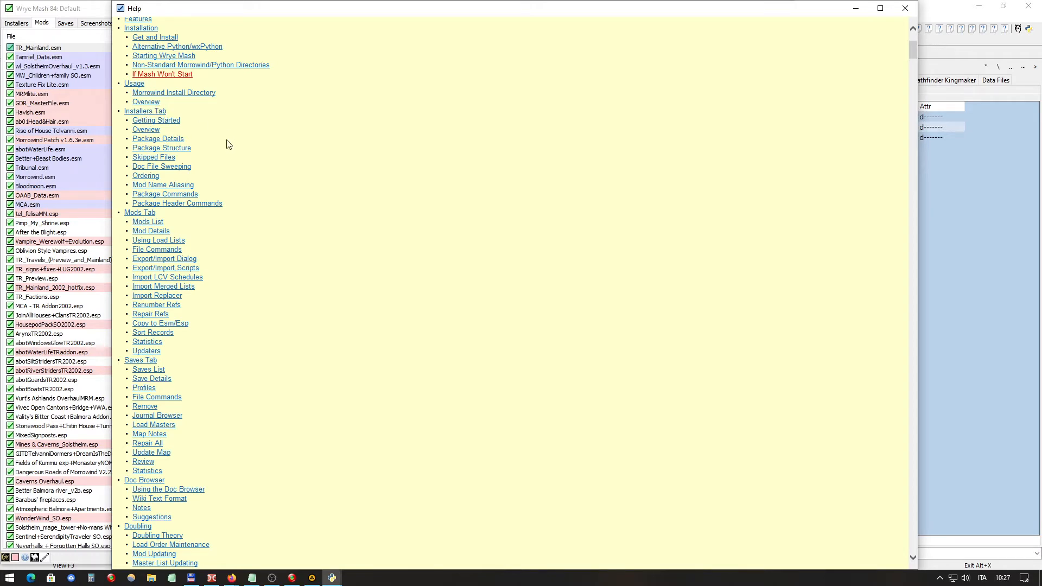
{"action": "scroll", "coordinate": [227, 146], "scroll_direction": "down", "scroll_amount": 9}
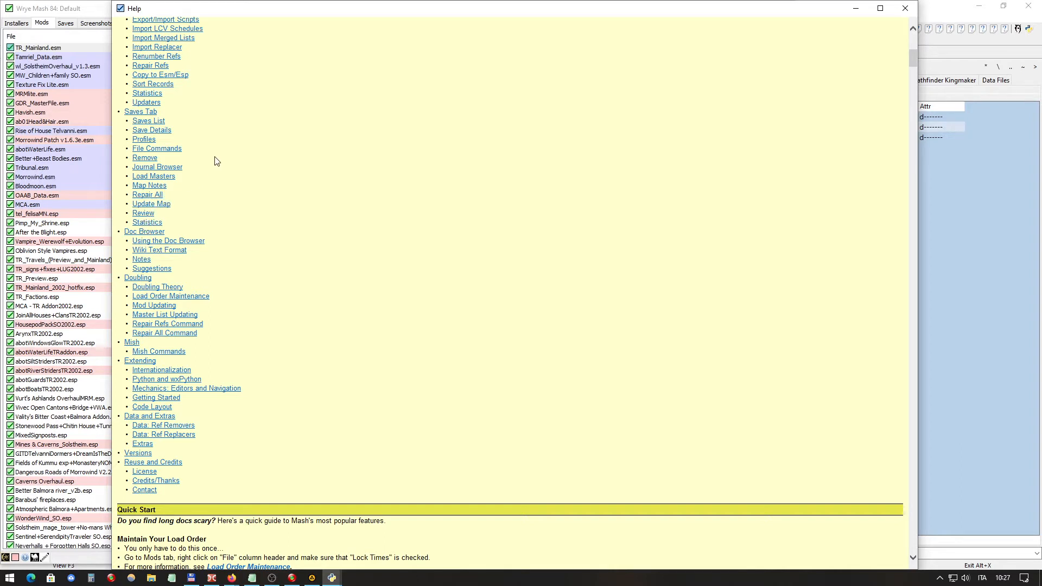
Go to the Mod Updating help topic and read it with the Load Order Maintenance section, highlighting the word "references"
{"action": "left_click", "coordinate": [166, 305]}
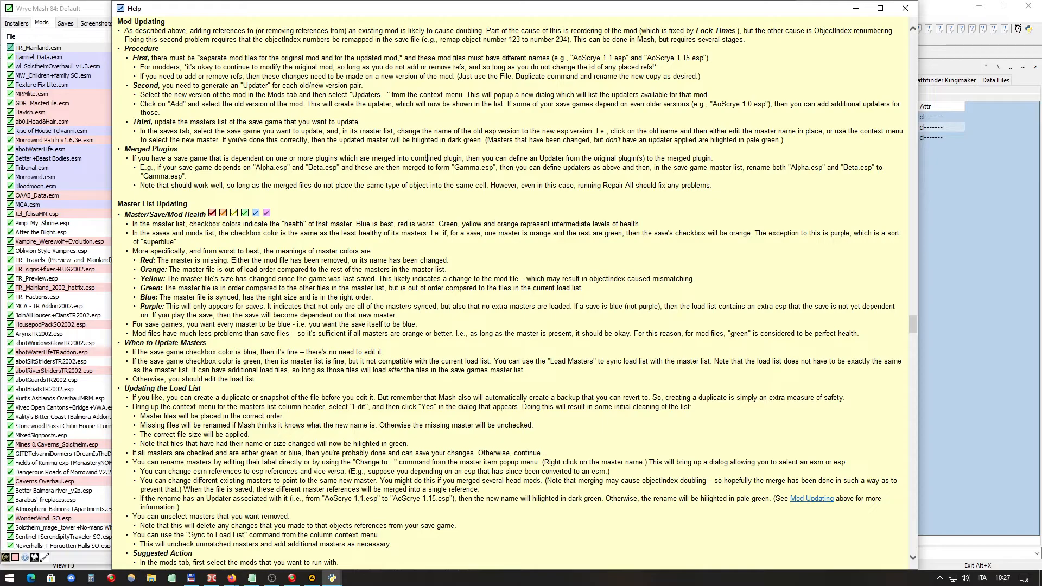
{"action": "scroll", "coordinate": [427, 158], "scroll_direction": "up", "scroll_amount": 4}
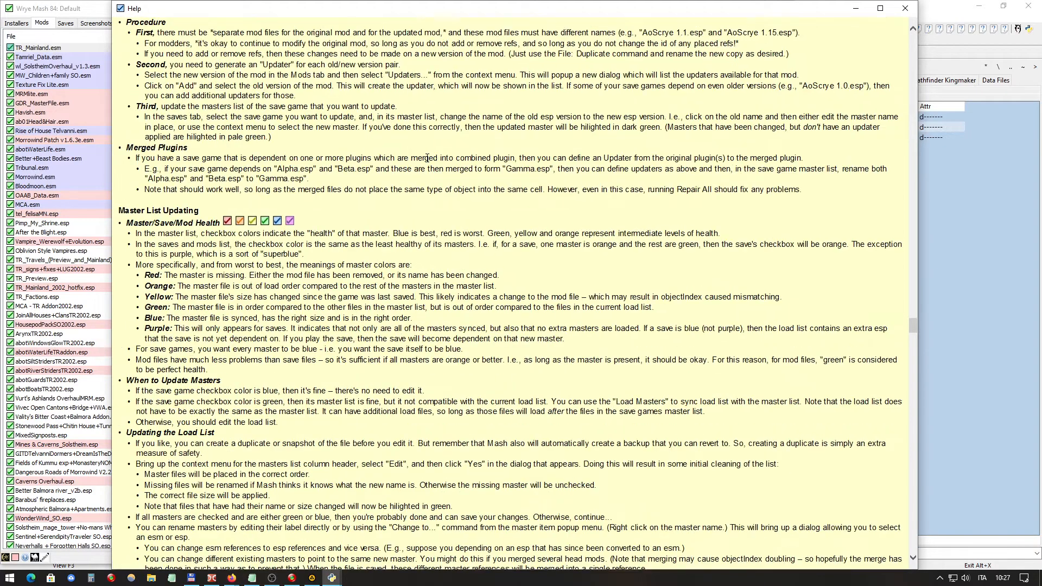
{"action": "scroll", "coordinate": [567, 156], "scroll_direction": "up", "scroll_amount": 10}
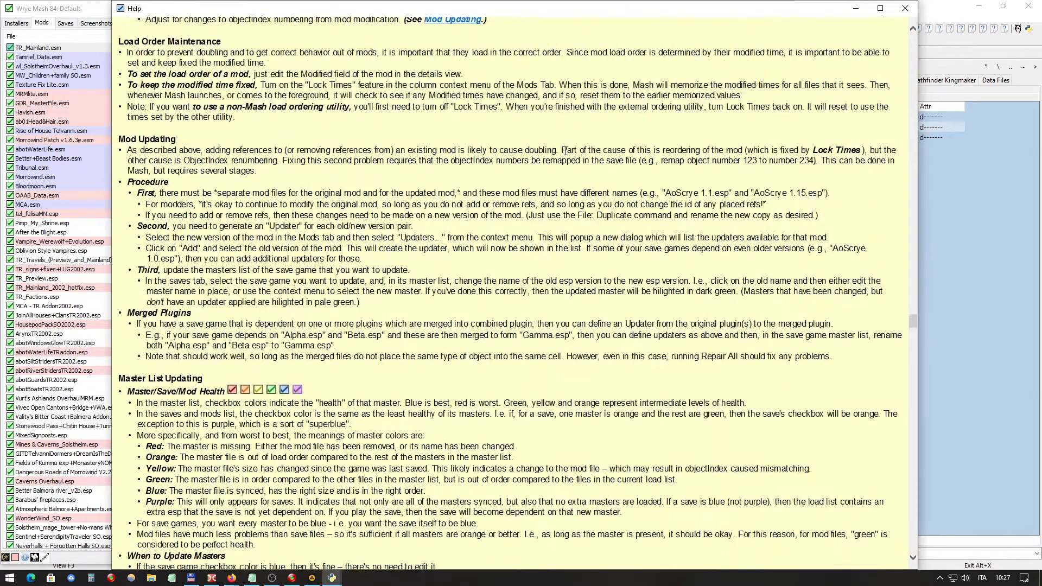
{"action": "double_click", "coordinate": [253, 316]}
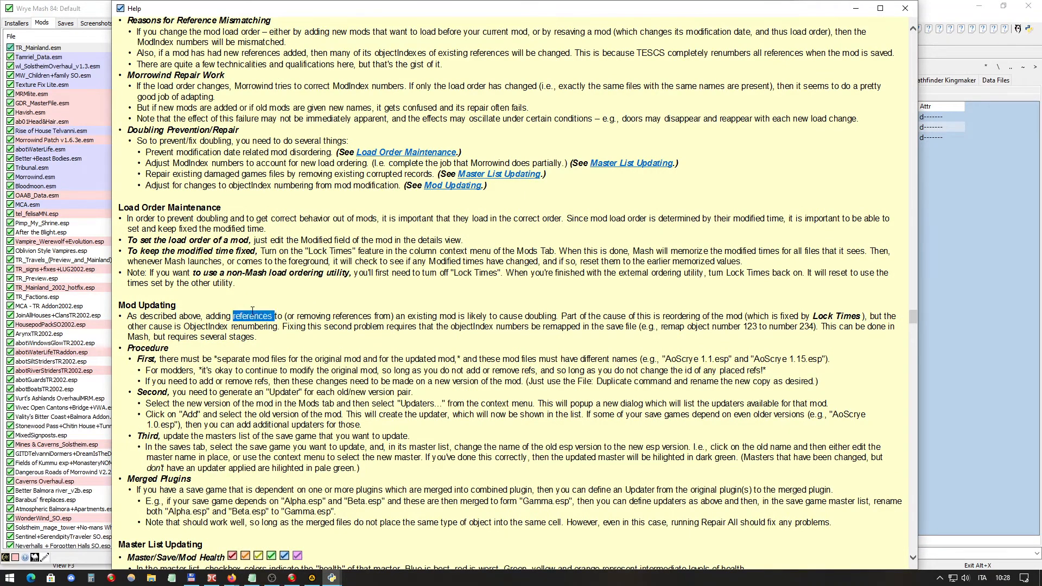
{"action": "left_click", "coordinate": [313, 321]}
{"action": "scroll", "coordinate": [378, 238], "scroll_direction": "down", "scroll_amount": 5}
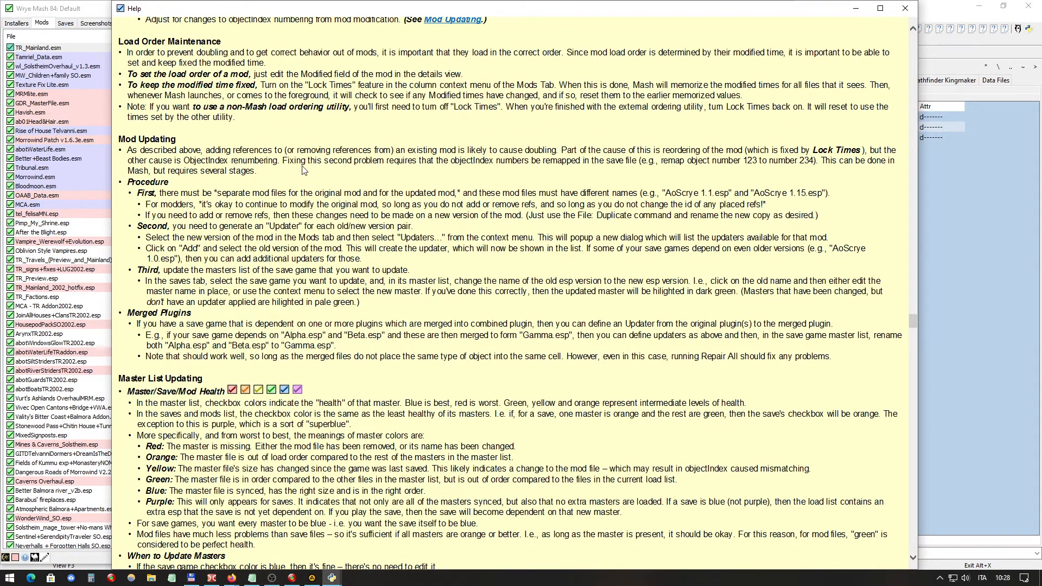
{"action": "scroll", "coordinate": [322, 176], "scroll_direction": "up", "scroll_amount": 5}
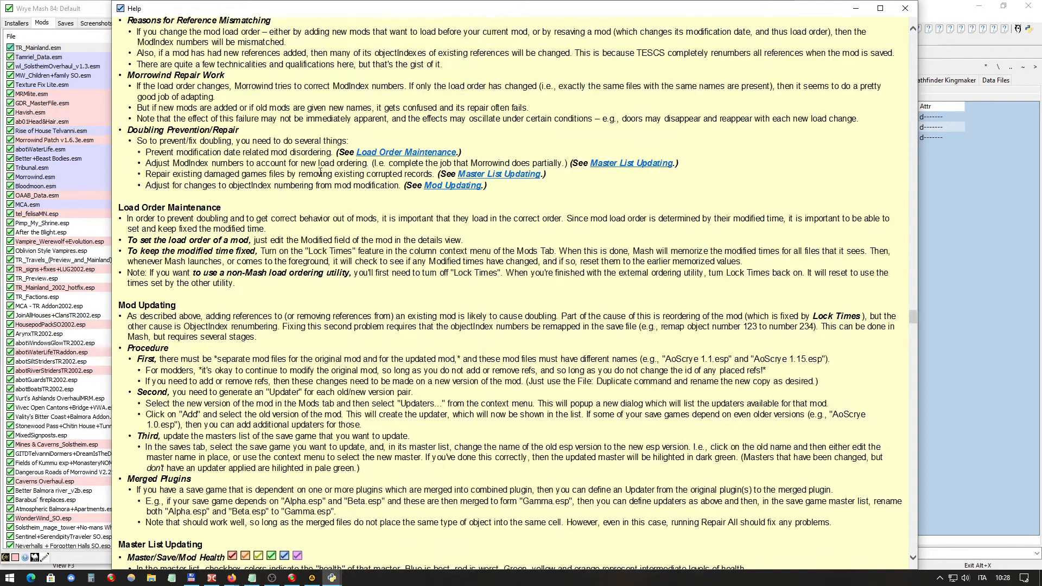
{"action": "scroll", "coordinate": [320, 171], "scroll_direction": "down", "scroll_amount": 3}
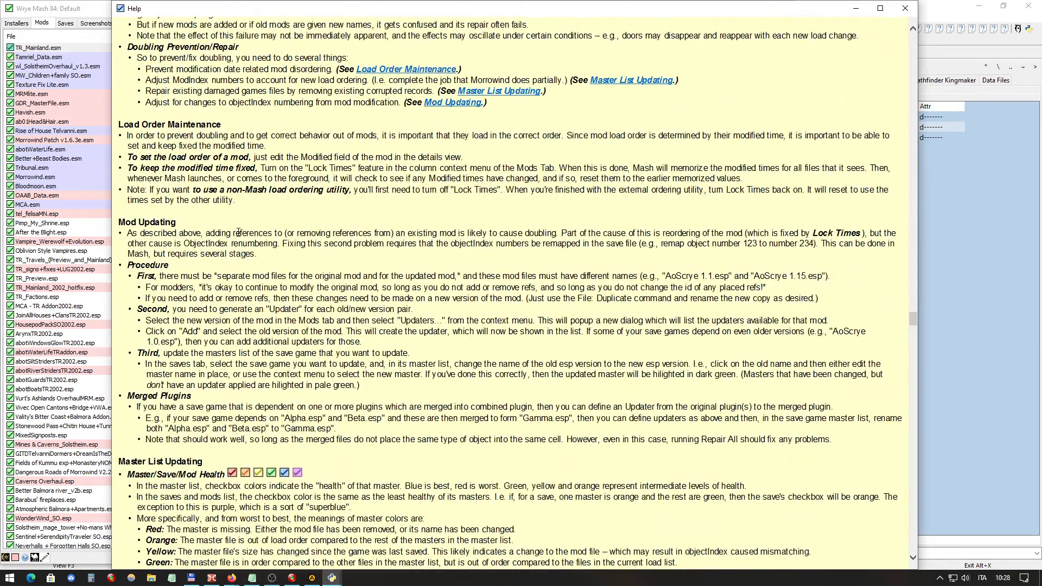
{"action": "double_click", "coordinate": [238, 232]}
{"action": "left_click", "coordinate": [435, 235]}
Read back through the Doubling Theory help section, covering reference ids, reasons for mismatching and doubling prevention
{"action": "scroll", "coordinate": [284, 261], "scroll_direction": "up", "scroll_amount": 3}
{"action": "scroll", "coordinate": [285, 261], "scroll_direction": "up", "scroll_amount": 6}
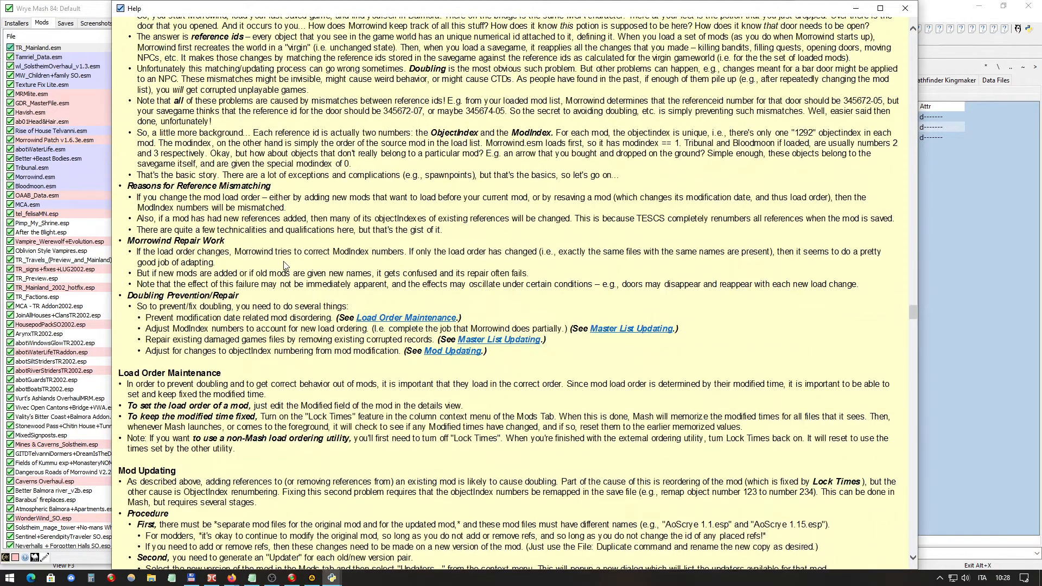
{"action": "scroll", "coordinate": [283, 262], "scroll_direction": "up", "scroll_amount": 6}
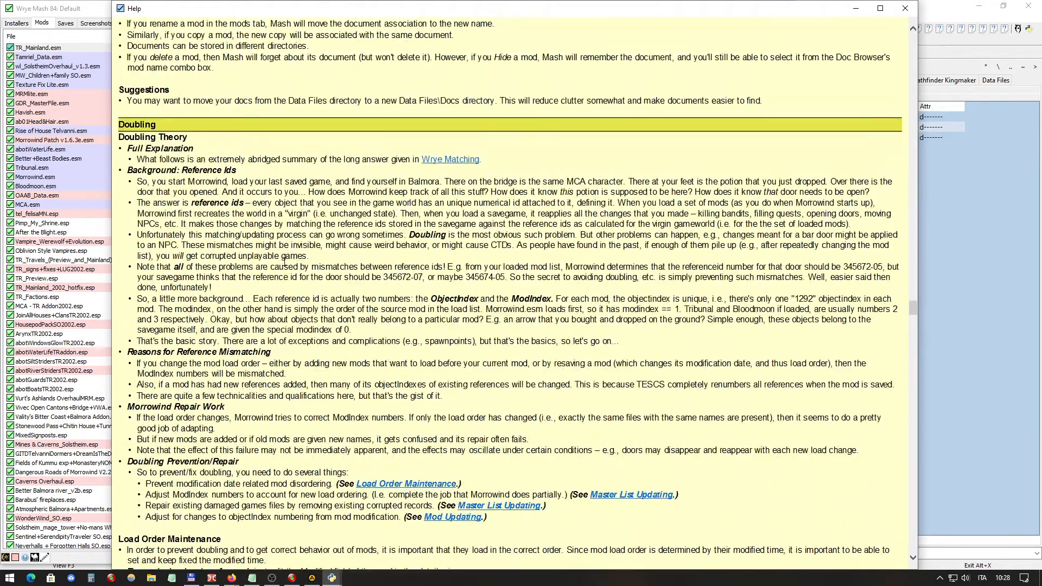
{"action": "scroll", "coordinate": [173, 147], "scroll_direction": "up", "scroll_amount": 6}
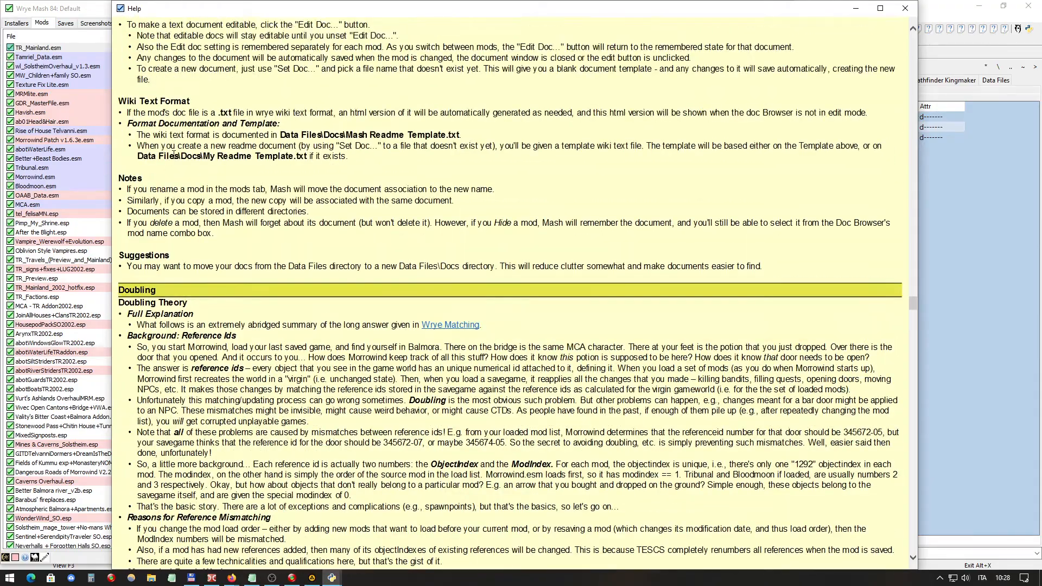
Skim the help's saves sections, read Doubling Theory, Mod Updating and Master List Updating, and restore the help window to a smaller height
{"action": "scroll", "coordinate": [265, 215], "scroll_direction": "up", "scroll_amount": 20}
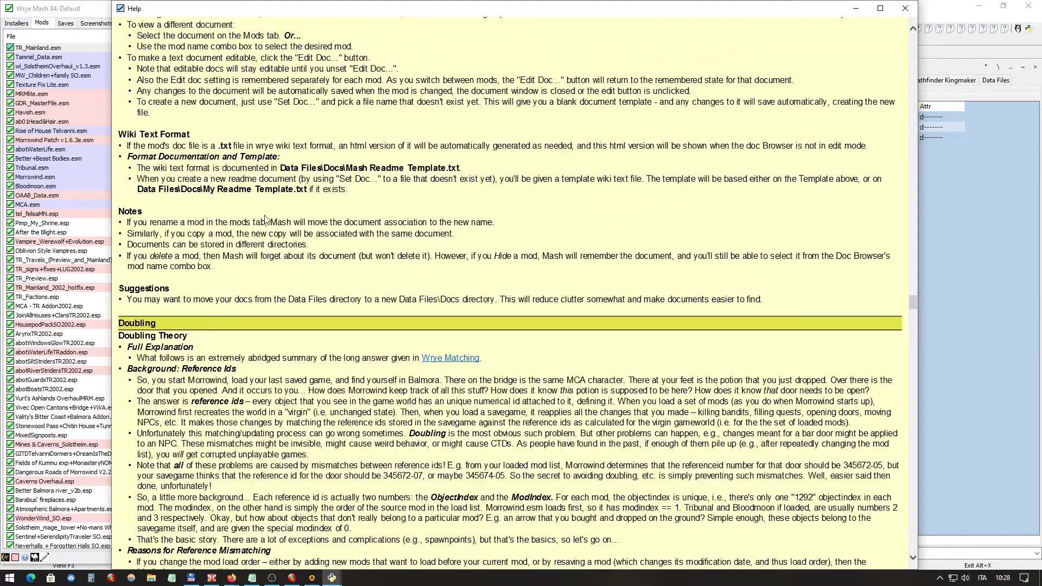
{"action": "scroll", "coordinate": [266, 219], "scroll_direction": "up", "scroll_amount": 18}
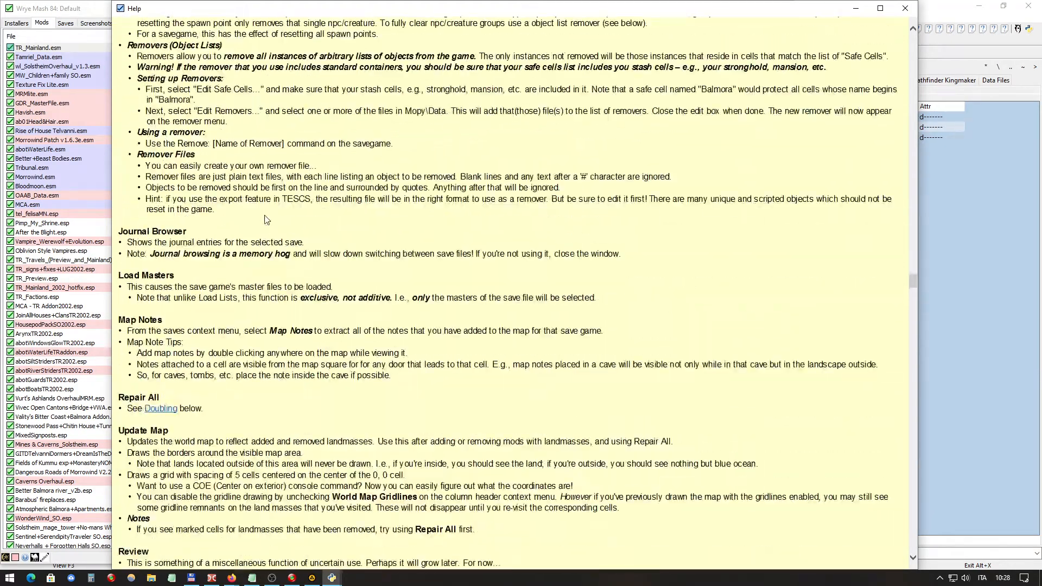
{"action": "scroll", "coordinate": [265, 216], "scroll_direction": "up", "scroll_amount": 13}
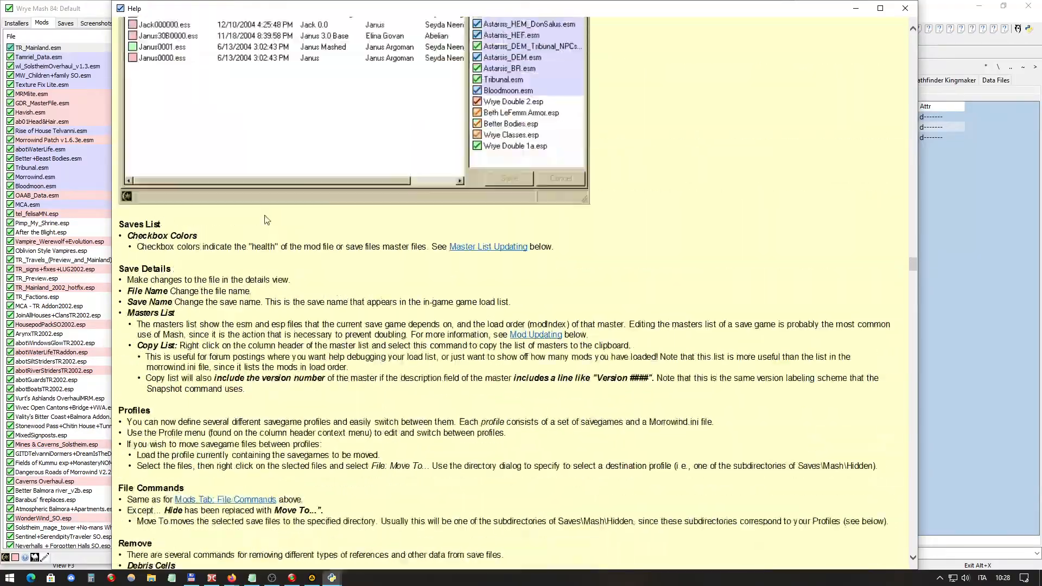
{"action": "scroll", "coordinate": [265, 215], "scroll_direction": "down", "scroll_amount": 20}
{"action": "scroll", "coordinate": [265, 215], "scroll_direction": "down", "scroll_amount": 20}
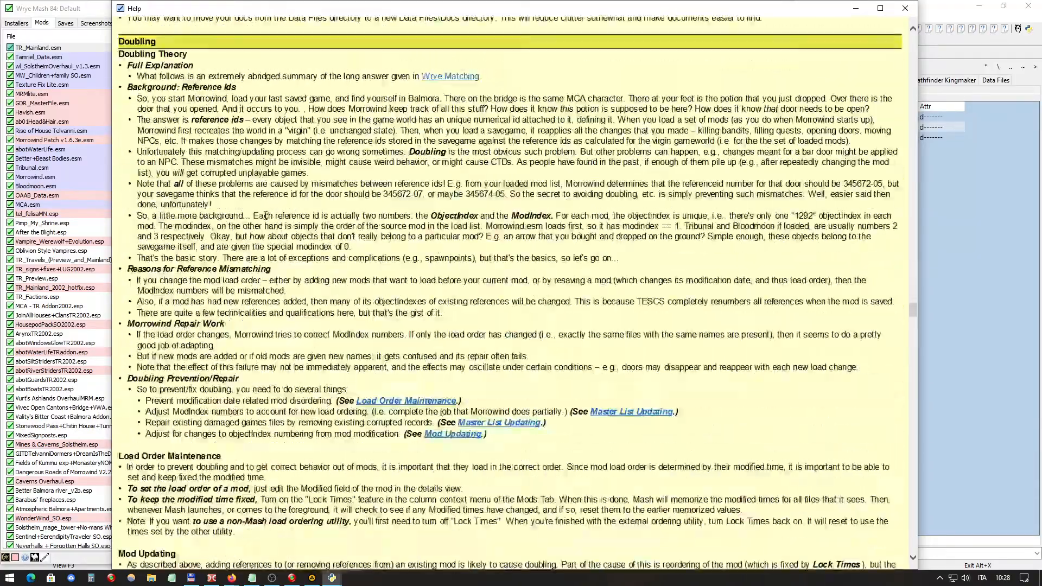
{"action": "scroll", "coordinate": [266, 220], "scroll_direction": "down", "scroll_amount": 7}
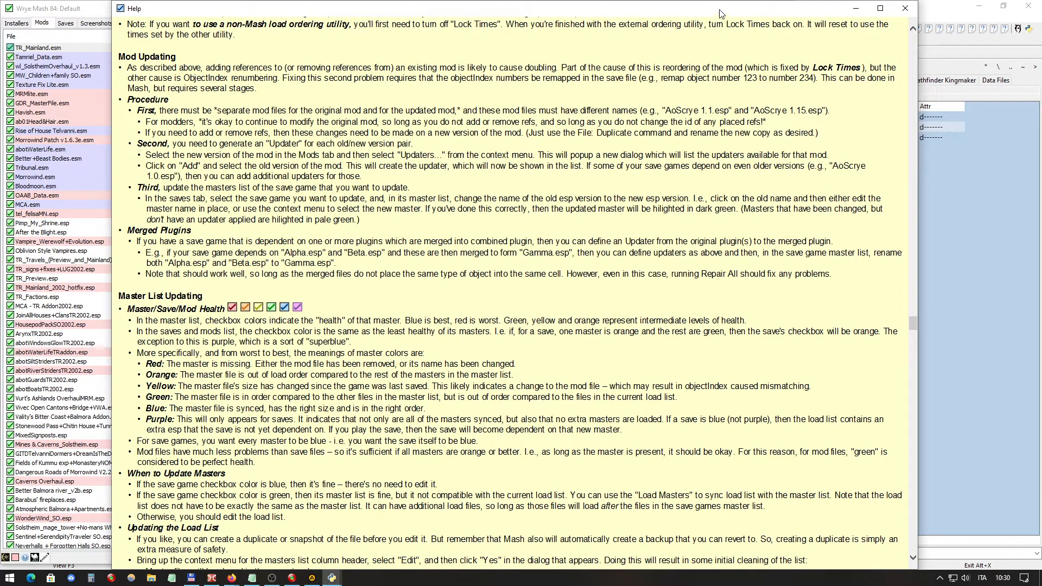
{"action": "left_click_drag", "start_coordinate": [719, 2], "coordinate": [710, 20]}
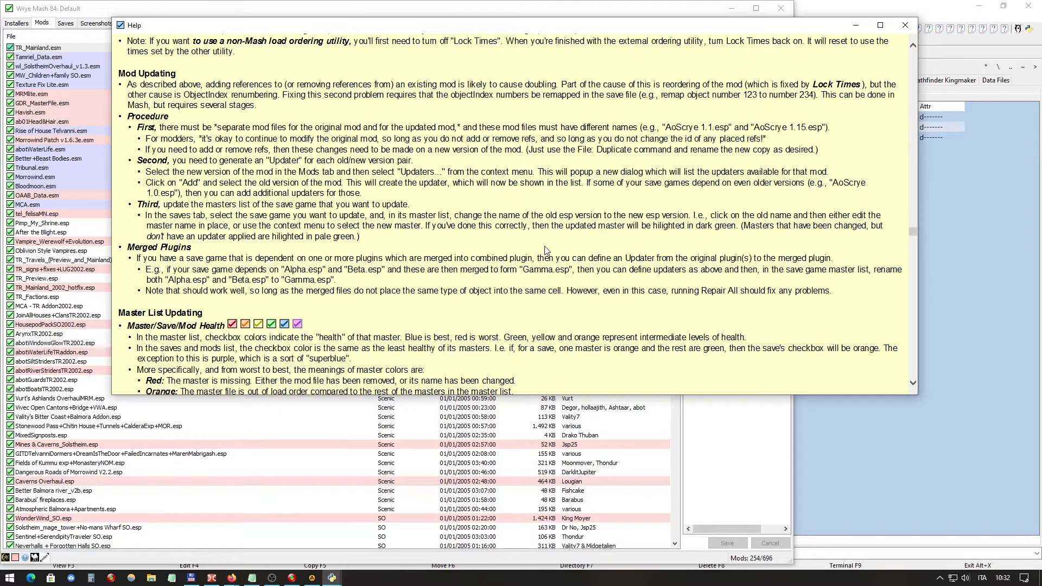
Switch to Double Commander and check the 00 Core folder in the Tamriel Data (HD)-44537-8-0.7z archive, leaving and reopening the archive
{"action": "left_click", "coordinate": [1014, 208]}
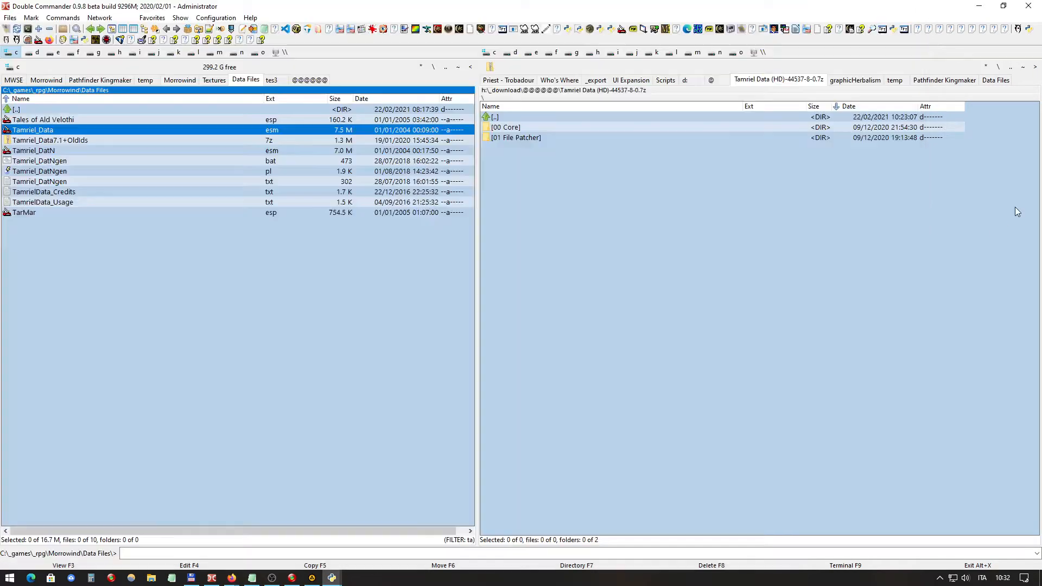
{"action": "left_click", "coordinate": [502, 129]}
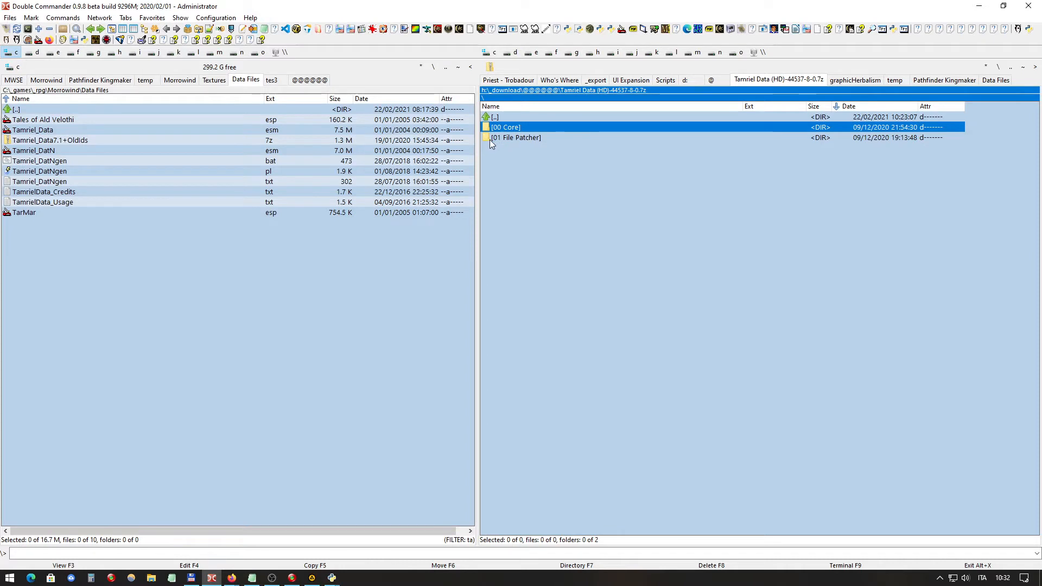
{"action": "double_click", "coordinate": [519, 116]}
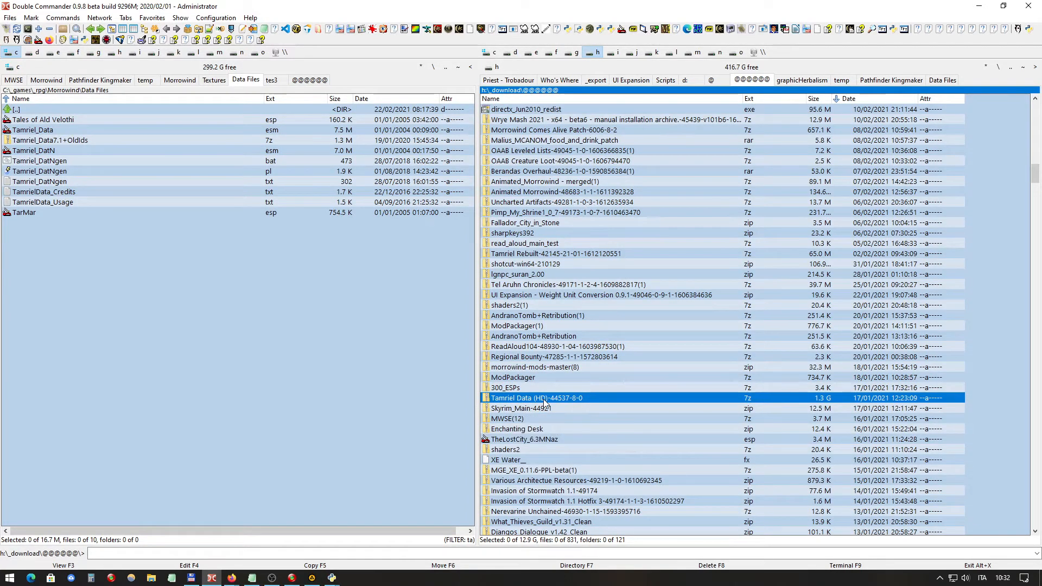
{"action": "double_click", "coordinate": [545, 402]}
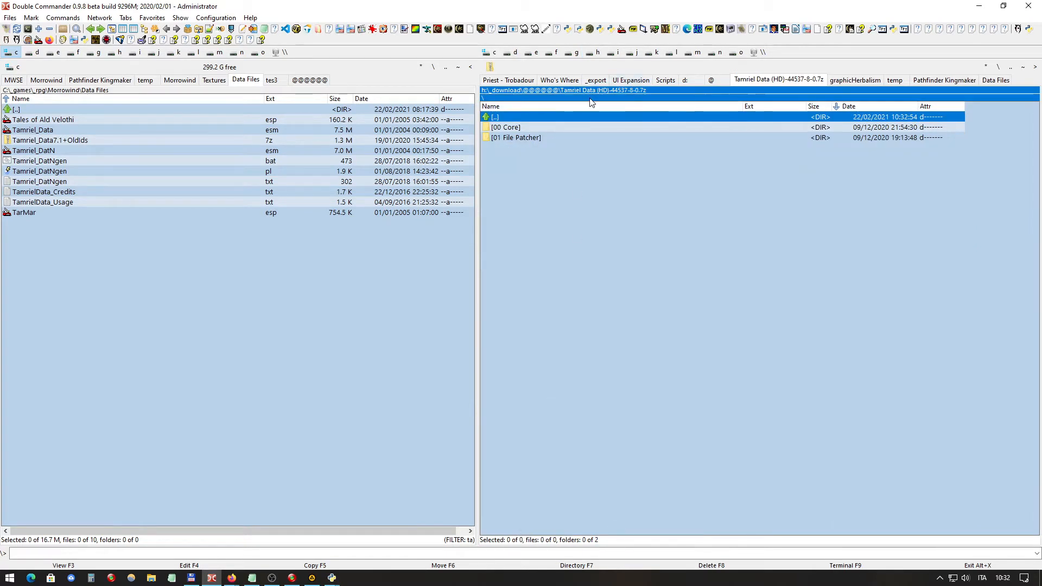
{"action": "left_click", "coordinate": [512, 128]}
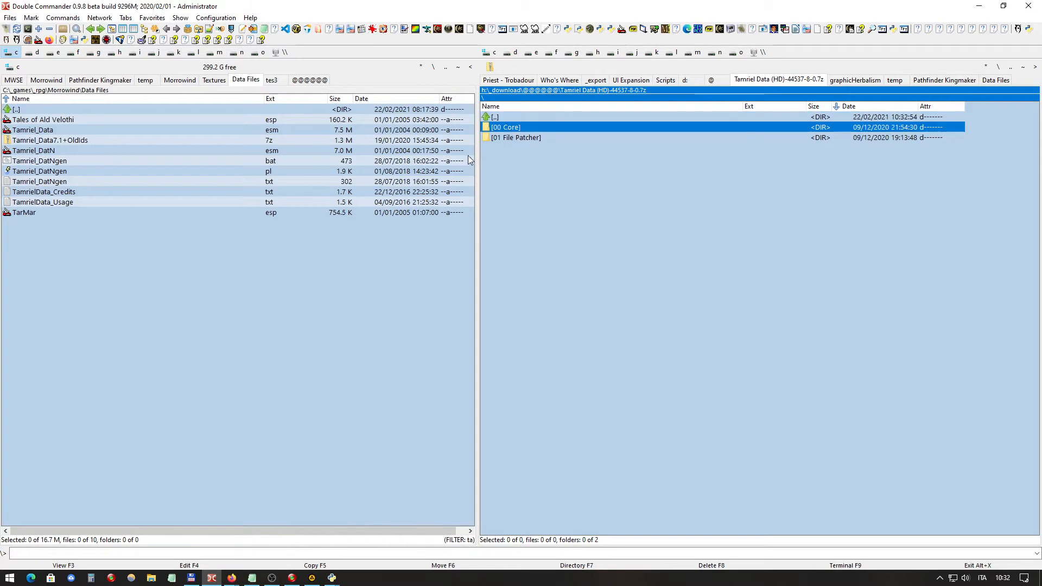
Leave the archive and extract Tamriel Data (HD)-44537-8-0.7z with 7-Zip into a folder of the same name
{"action": "double_click", "coordinate": [526, 118]}
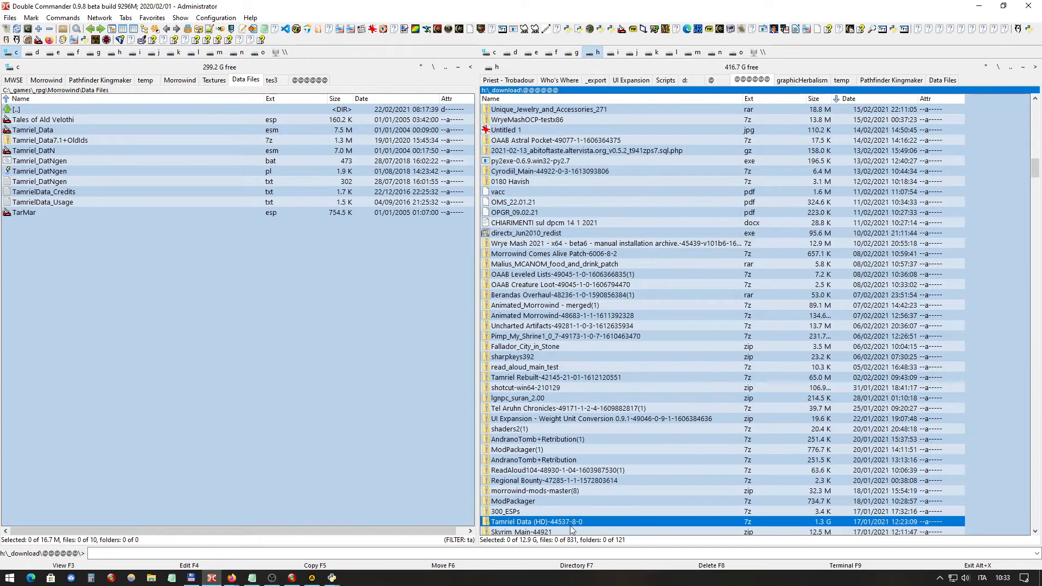
{"action": "right_click", "coordinate": [570, 525]}
{"action": "mouse_move", "coordinate": [640, 312]}
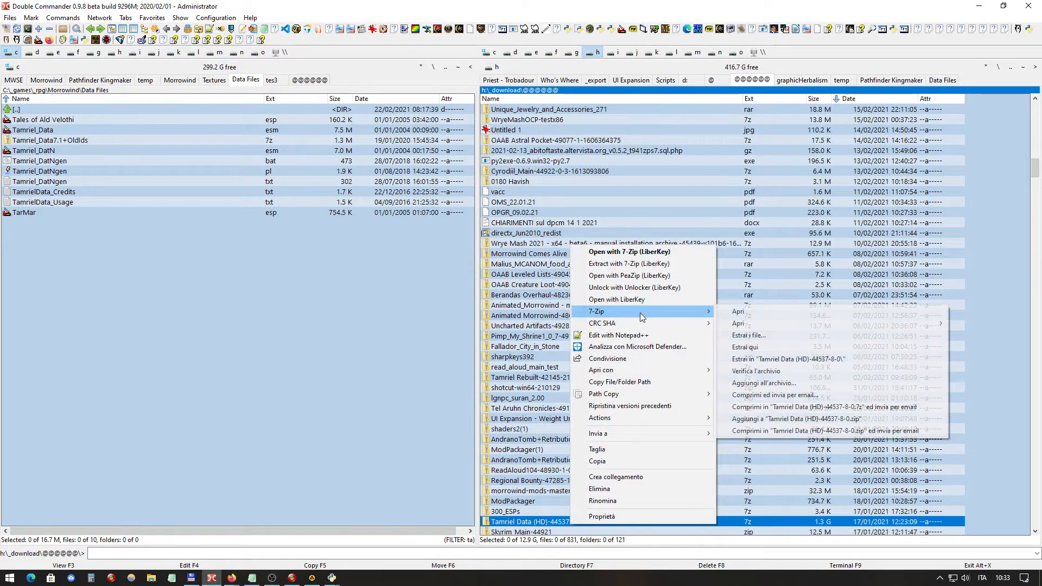
{"action": "left_click", "coordinate": [757, 360]}
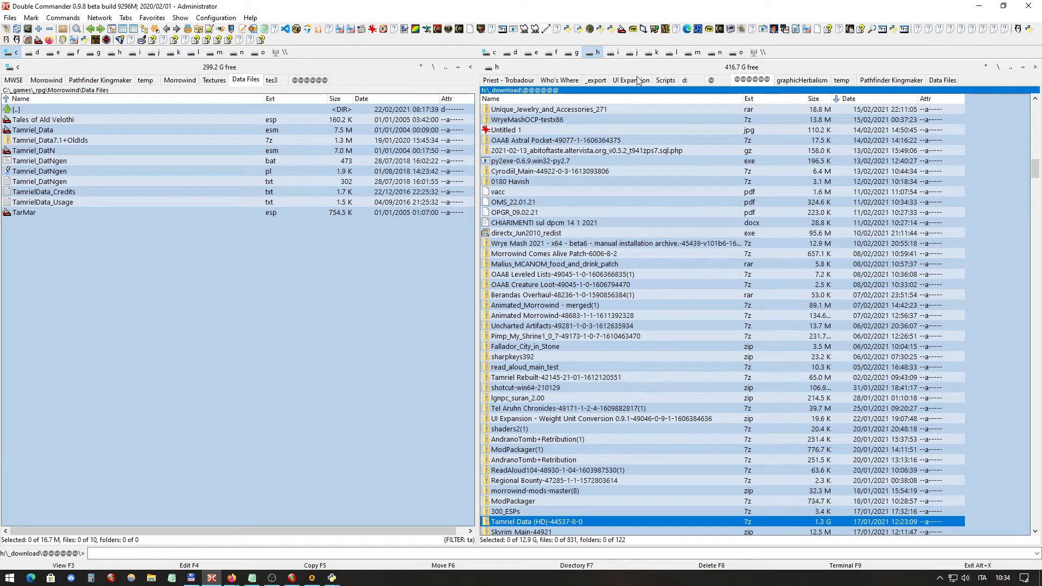
Open the extracted Tamriel Data (HD)-44537-8-0 folder, look at the contents of 00 Core and return to the parent folder
{"action": "scroll", "coordinate": [782, 331], "scroll_direction": "down", "scroll_amount": 4}
{"action": "scroll", "coordinate": [656, 263], "scroll_direction": "up", "scroll_amount": 13}
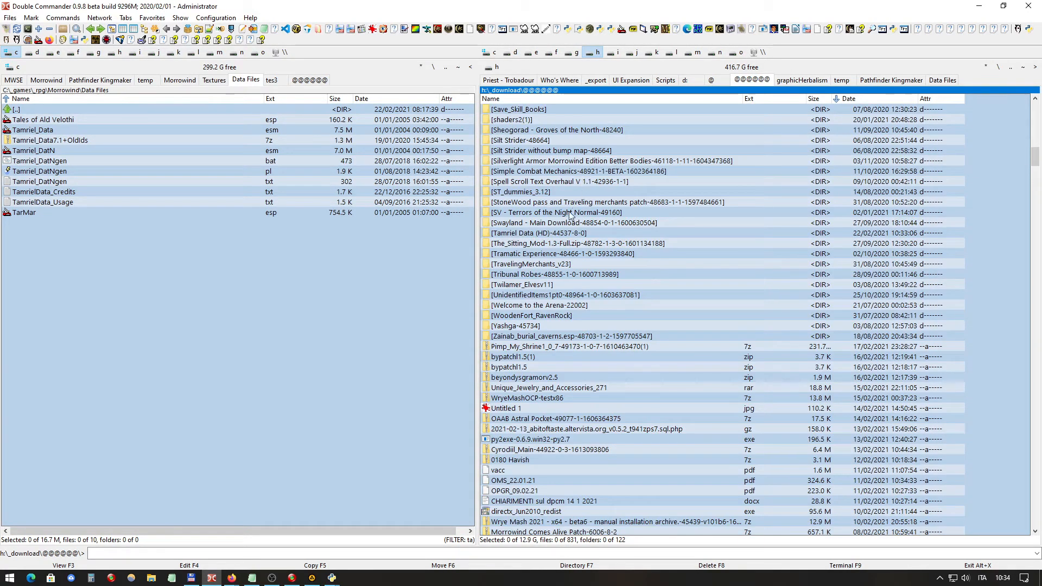
{"action": "double_click", "coordinate": [556, 233]}
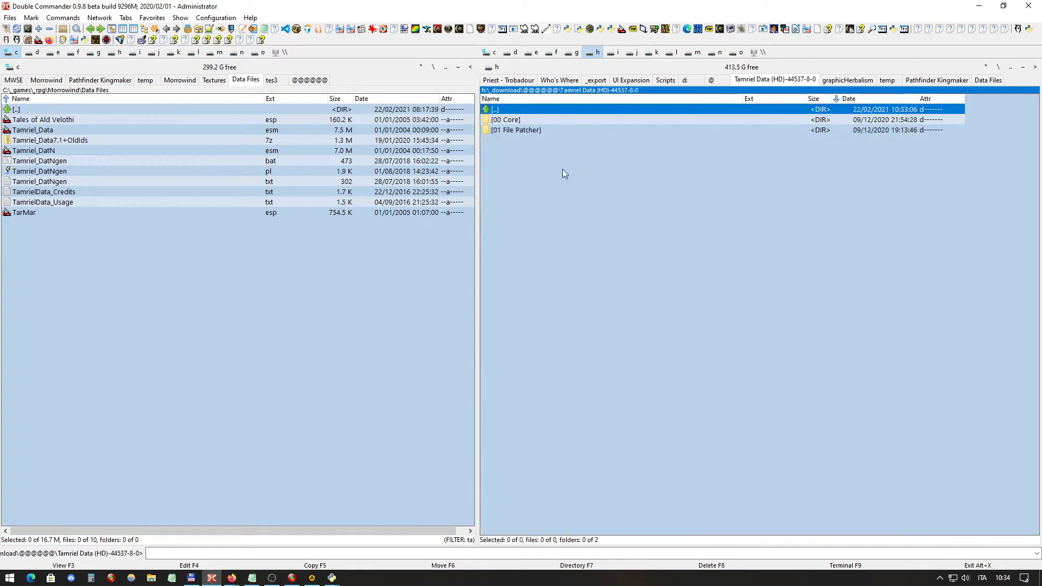
{"action": "left_click", "coordinate": [523, 120]}
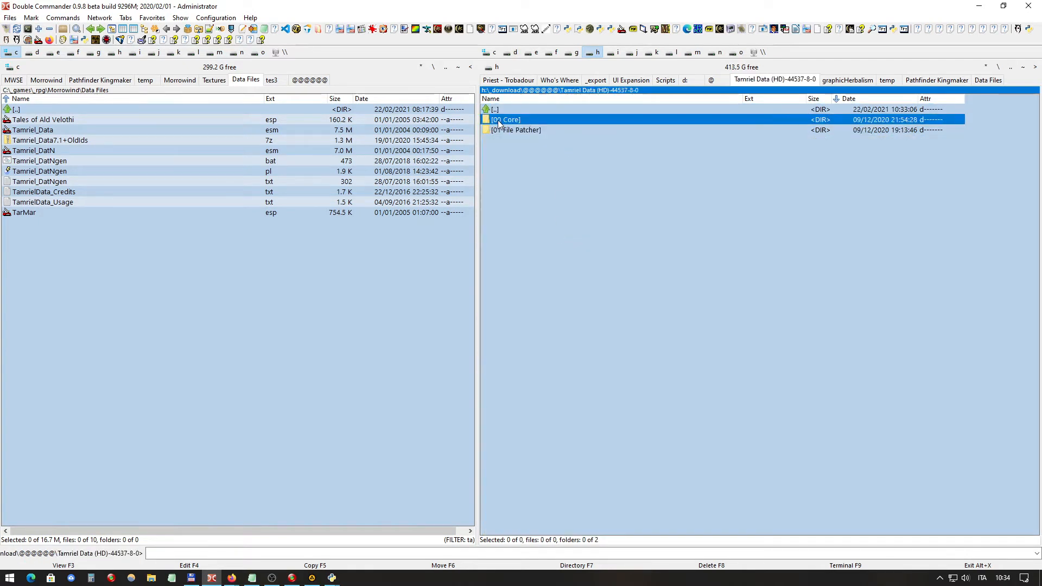
{"action": "left_click", "coordinate": [504, 129]}
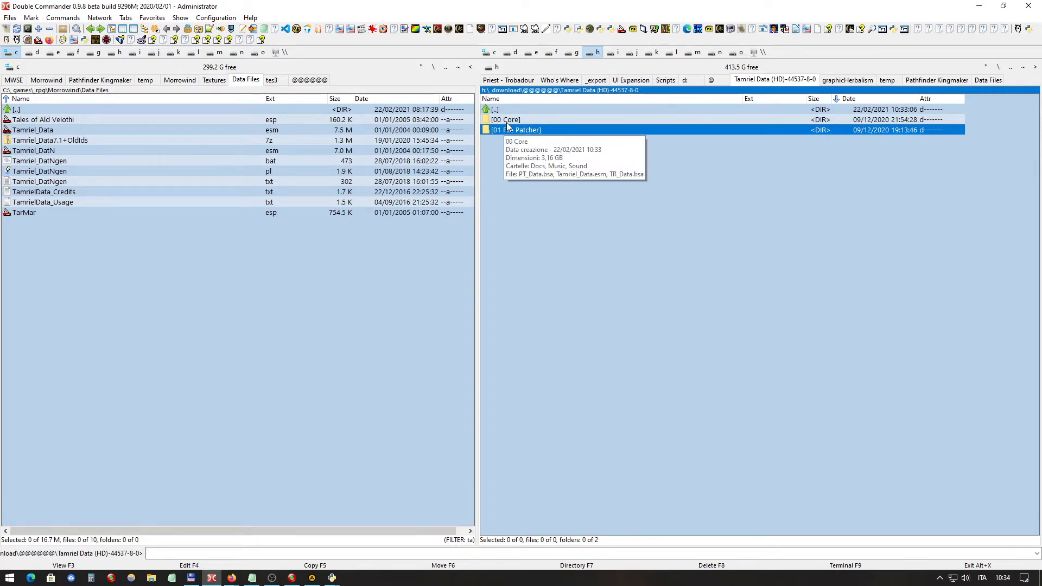
{"action": "double_click", "coordinate": [507, 124]}
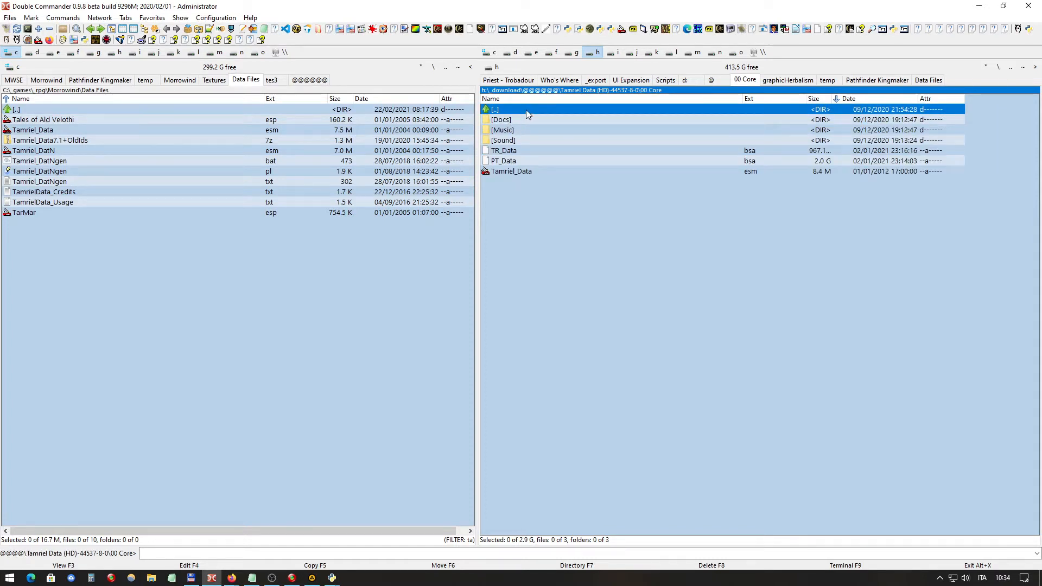
{"action": "double_click", "coordinate": [526, 109]}
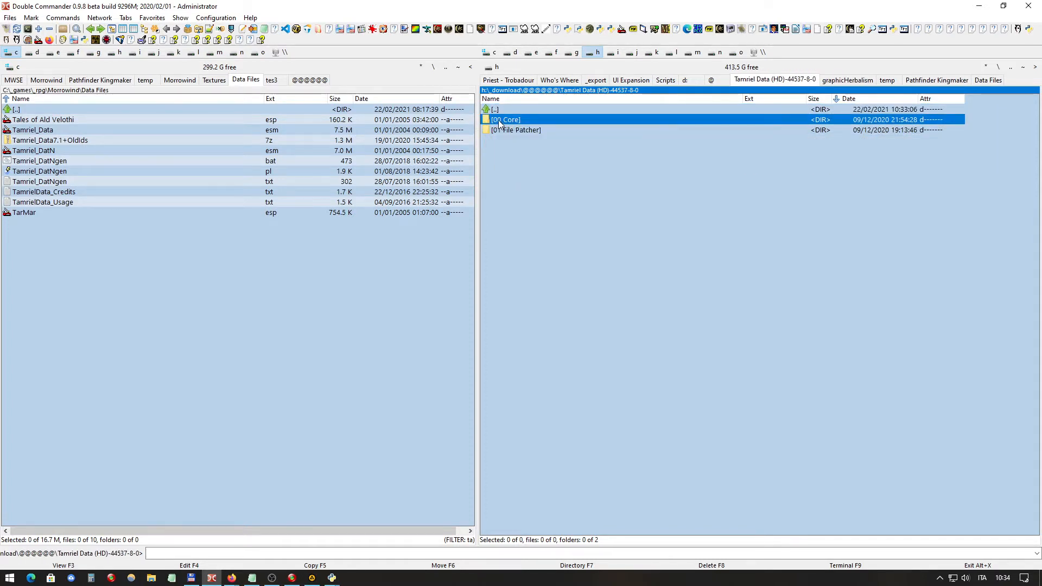
Inspect the Translation and TR_FilePatcher_v2 files in the 01 File Patcher folder and go back up
{"action": "mouse_move", "coordinate": [499, 124]}
{"action": "double_click", "coordinate": [494, 132]}
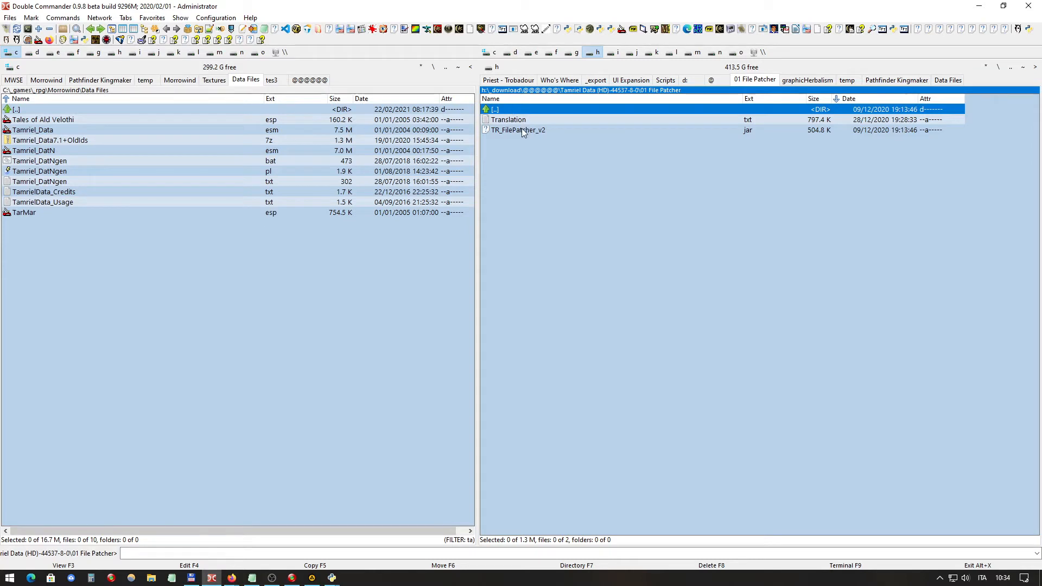
{"action": "left_click", "coordinate": [523, 128]}
{"action": "left_click", "coordinate": [522, 121]}
{"action": "double_click", "coordinate": [526, 109]}
Open the 00 Core folder again and highlight the Tamriel_Data.esm file
{"action": "double_click", "coordinate": [500, 122]}
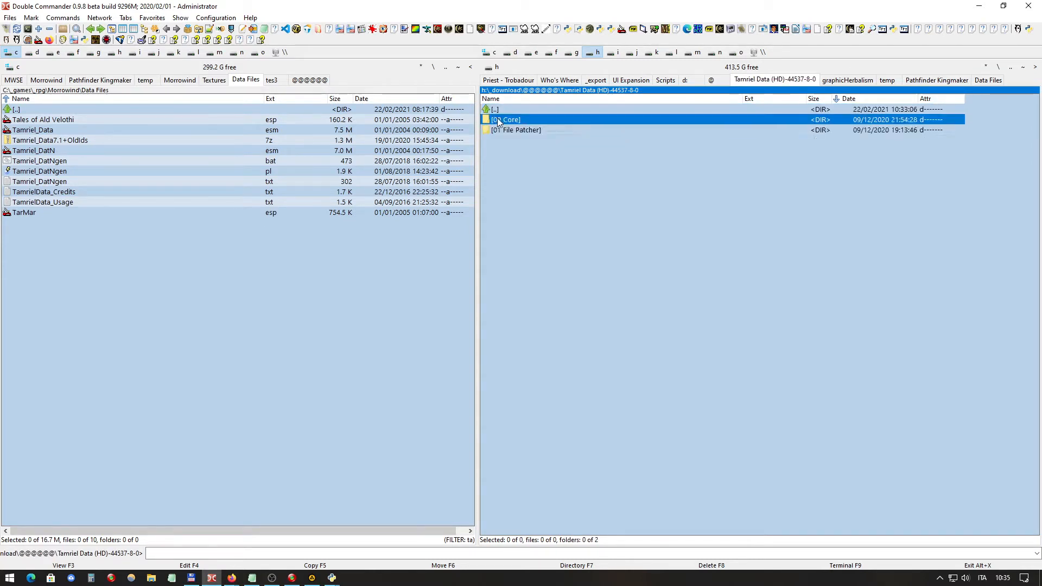
{"action": "left_click", "coordinate": [539, 122]}
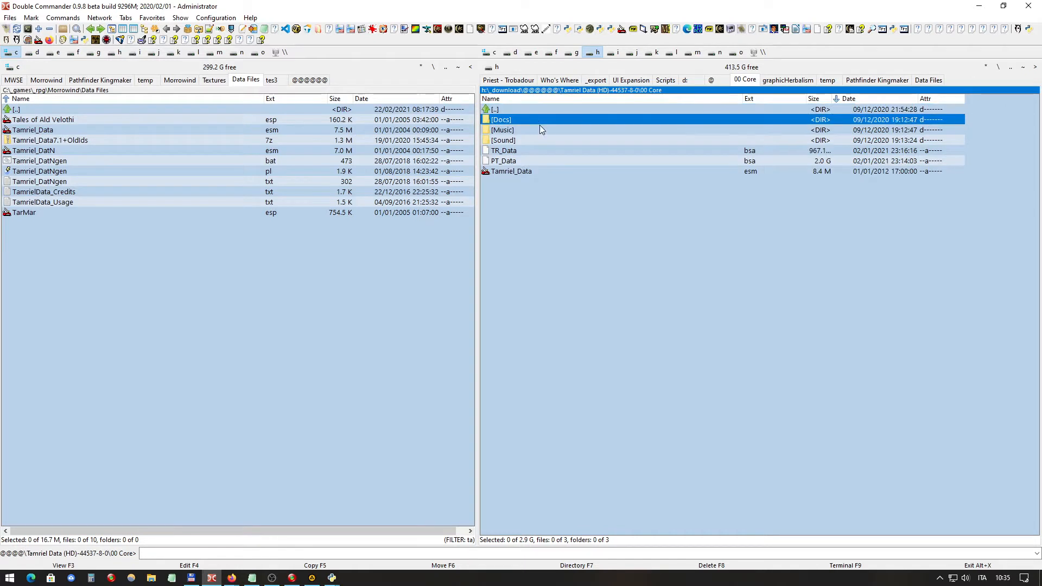
{"action": "left_click", "coordinate": [524, 171]}
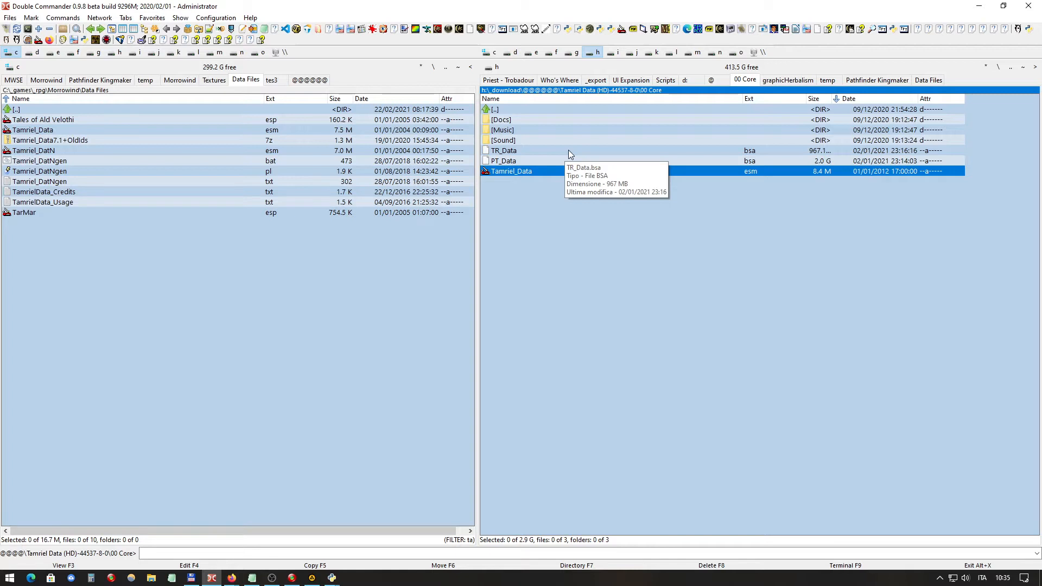
Go through the Changelog, Credits, Filepatcher and Usage text files in the Docs folder and return to 00 Core
{"action": "left_click", "coordinate": [516, 120]}
{"action": "double_click", "coordinate": [516, 120]}
{"action": "left_click", "coordinate": [554, 122]}
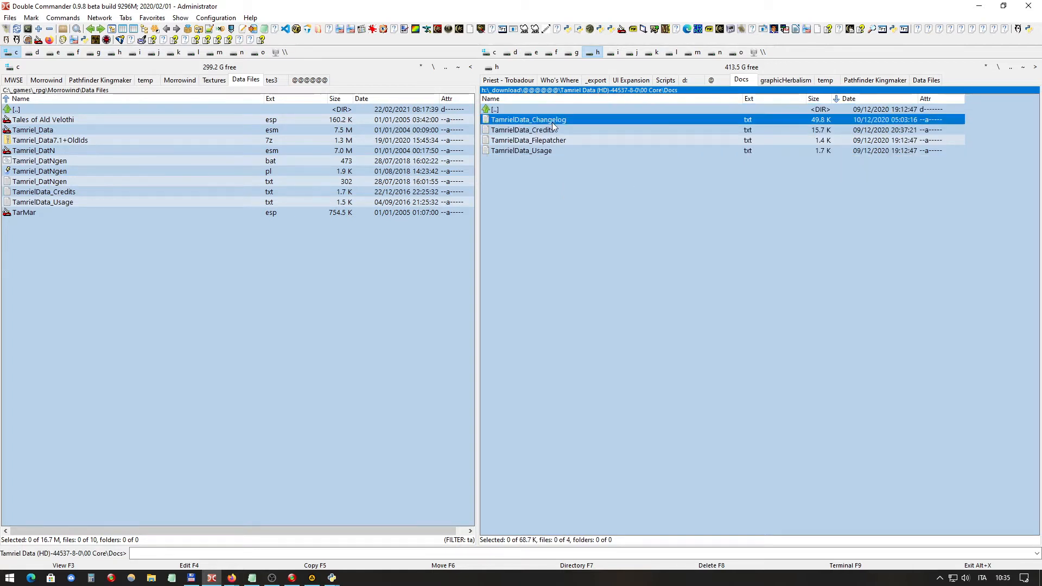
{"action": "left_click", "coordinate": [526, 132]}
{"action": "left_click", "coordinate": [522, 140]}
{"action": "left_click", "coordinate": [517, 152]}
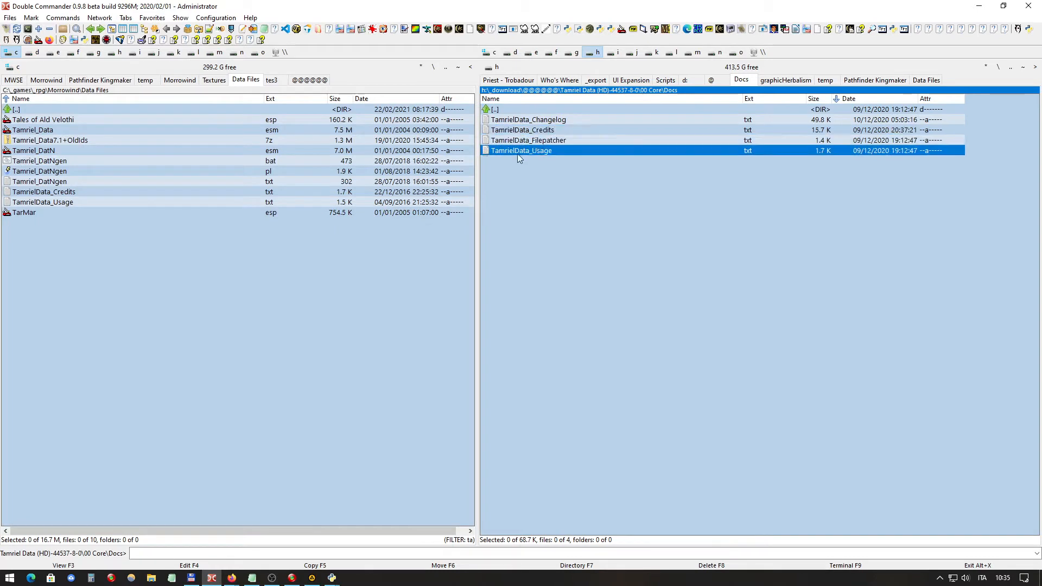
{"action": "double_click", "coordinate": [520, 107]}
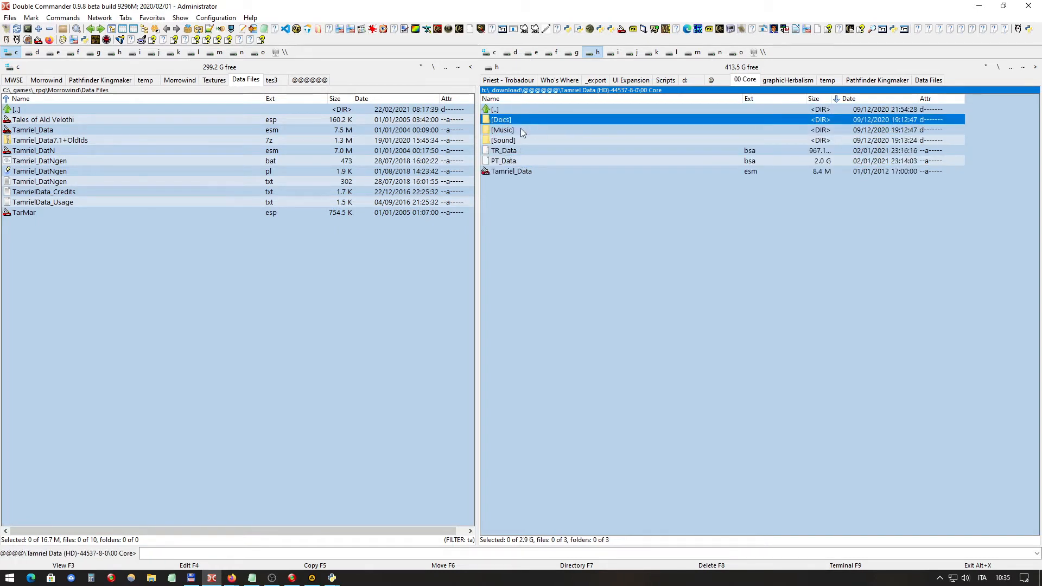
Look at TR_Lute_Theme.mp3 in the Music\Special folder and return to 00 Core
{"action": "double_click", "coordinate": [520, 130]}
{"action": "double_click", "coordinate": [516, 120]}
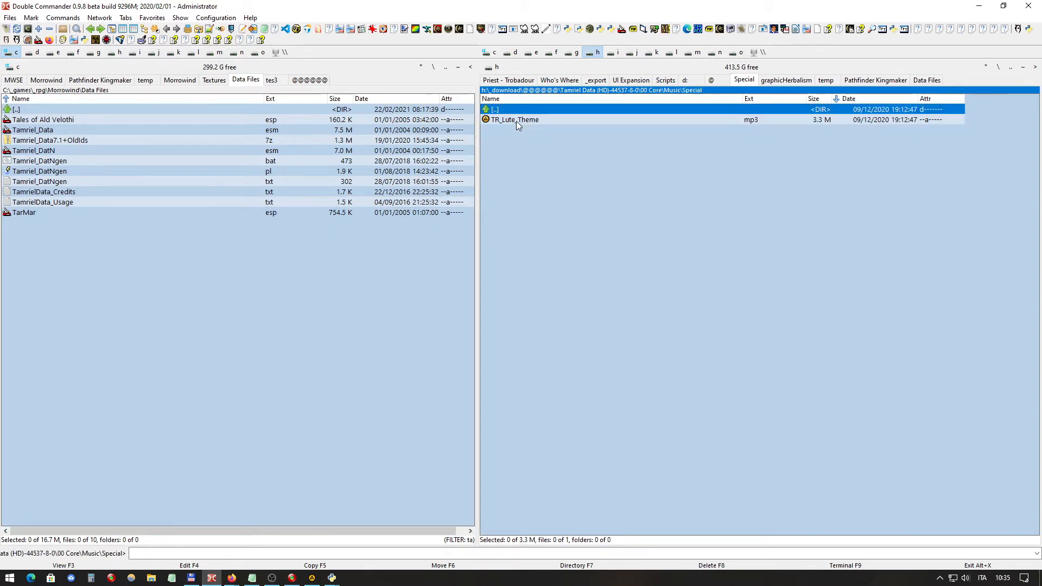
{"action": "left_click", "coordinate": [516, 120]}
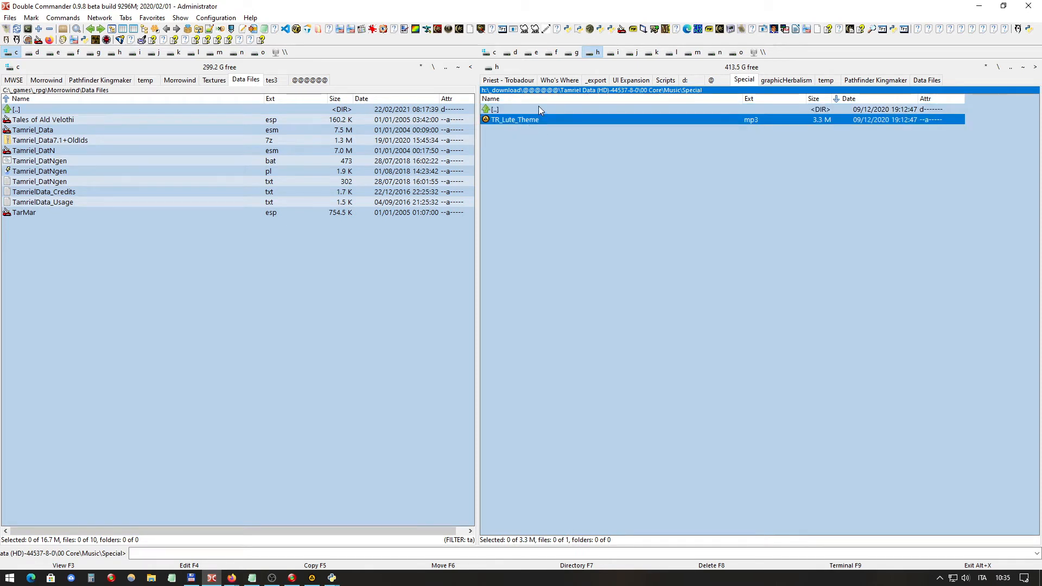
{"action": "left_click", "coordinate": [539, 106]}
{"action": "double_click", "coordinate": [538, 106]}
{"action": "double_click", "coordinate": [539, 106]}
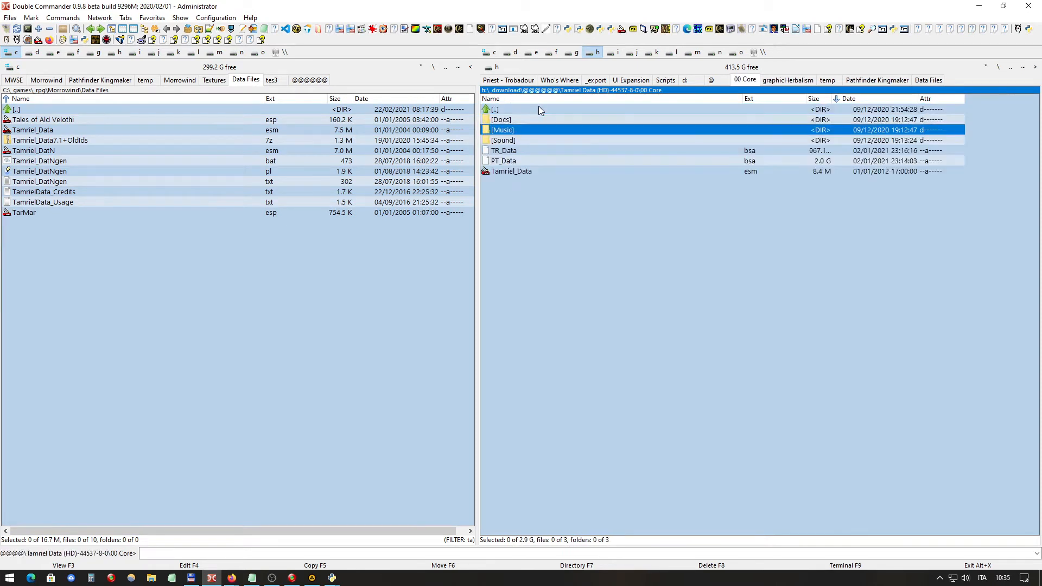
Open the Sound folder, check the contents of its pc subfolder and return to the Sound folder's list
{"action": "left_click", "coordinate": [527, 142]}
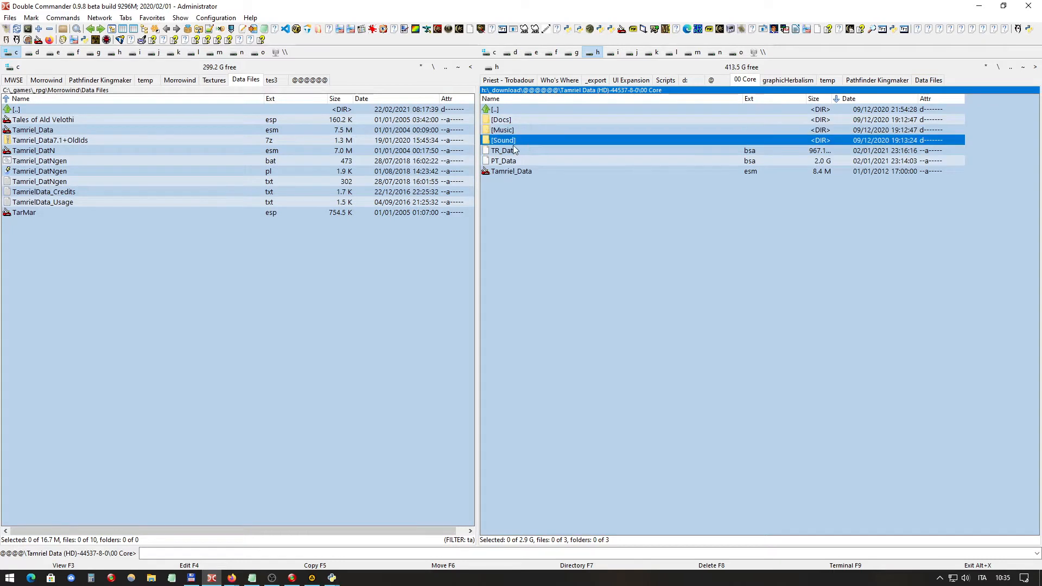
{"action": "double_click", "coordinate": [507, 140]}
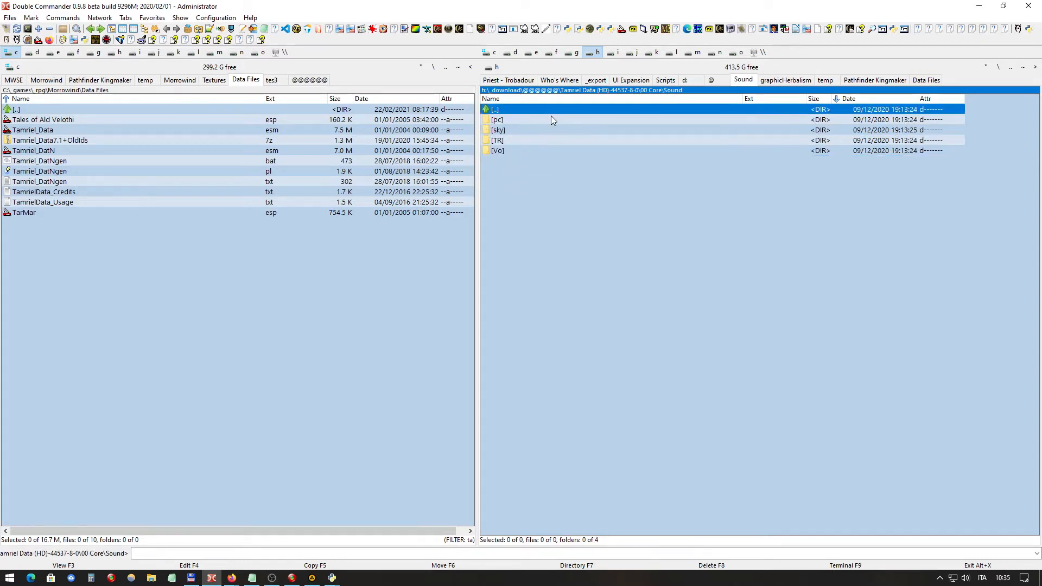
{"action": "double_click", "coordinate": [520, 121]}
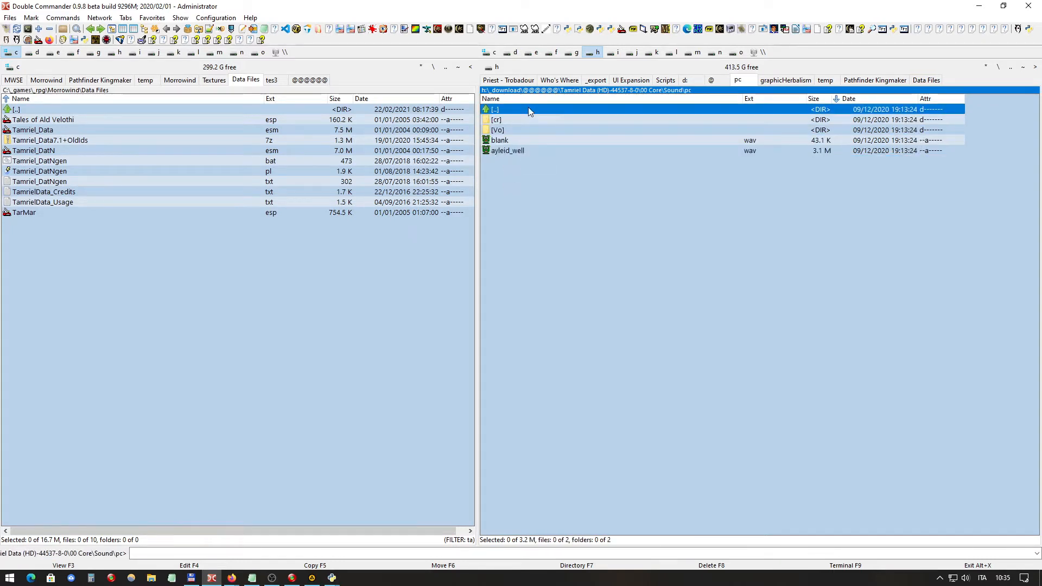
{"action": "double_click", "coordinate": [529, 106]}
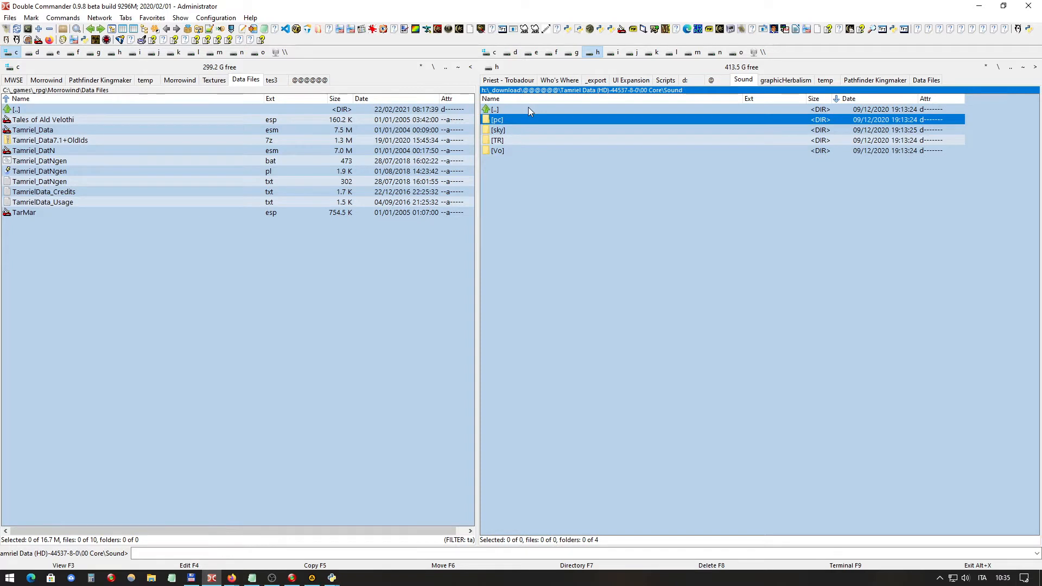
{"action": "mouse_move", "coordinate": [504, 153]}
{"action": "left_click", "coordinate": [513, 109]}
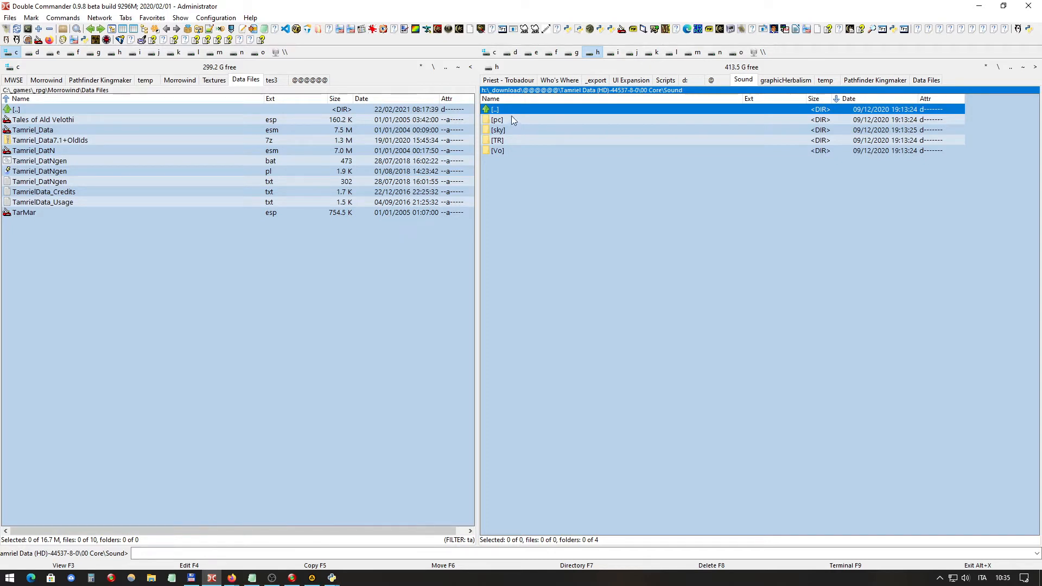
Open the pc folder inside Sound, go into its cr subfolder and sort the files by size
{"action": "double_click", "coordinate": [511, 117]}
{"action": "left_click", "coordinate": [526, 150]}
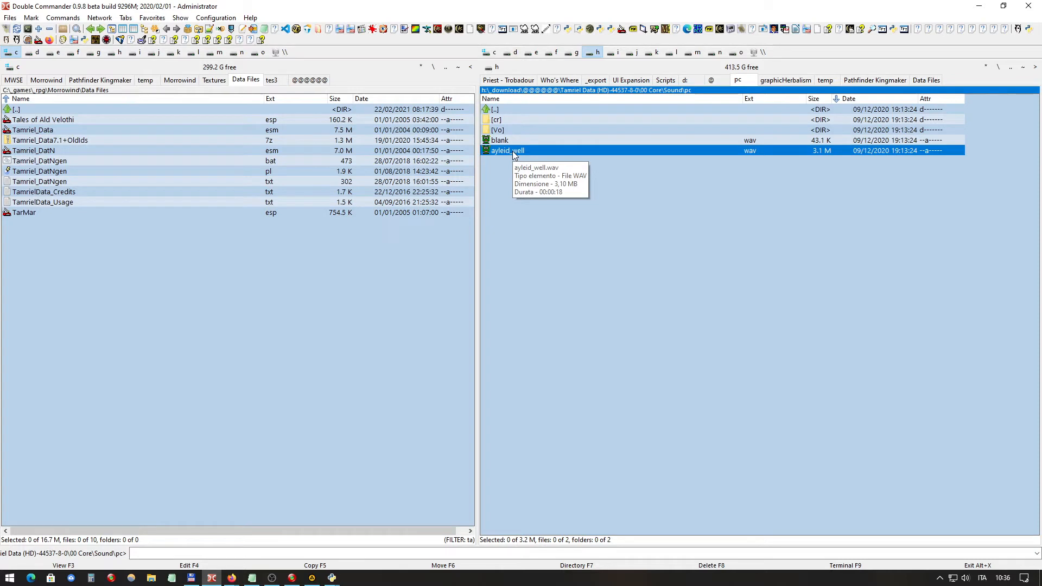
{"action": "left_click", "coordinate": [505, 122]}
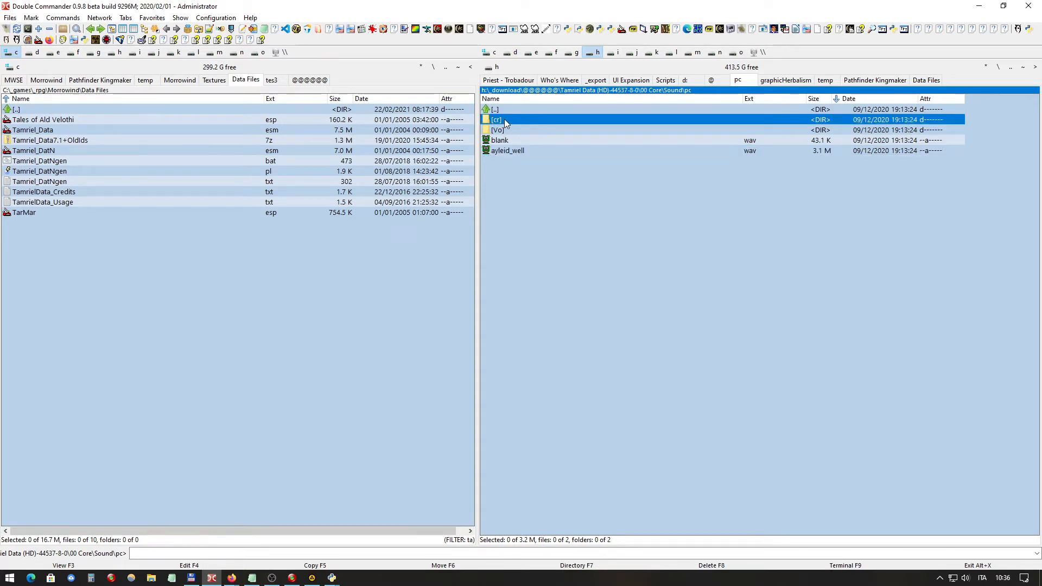
{"action": "mouse_move", "coordinate": [511, 122]}
{"action": "double_click", "coordinate": [510, 119]}
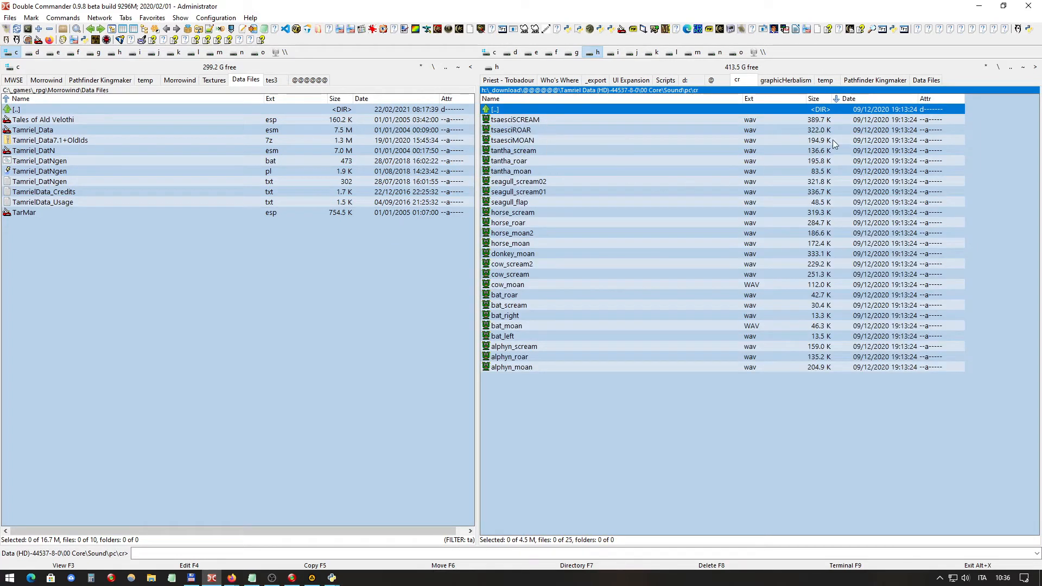
{"action": "left_click", "coordinate": [813, 100]}
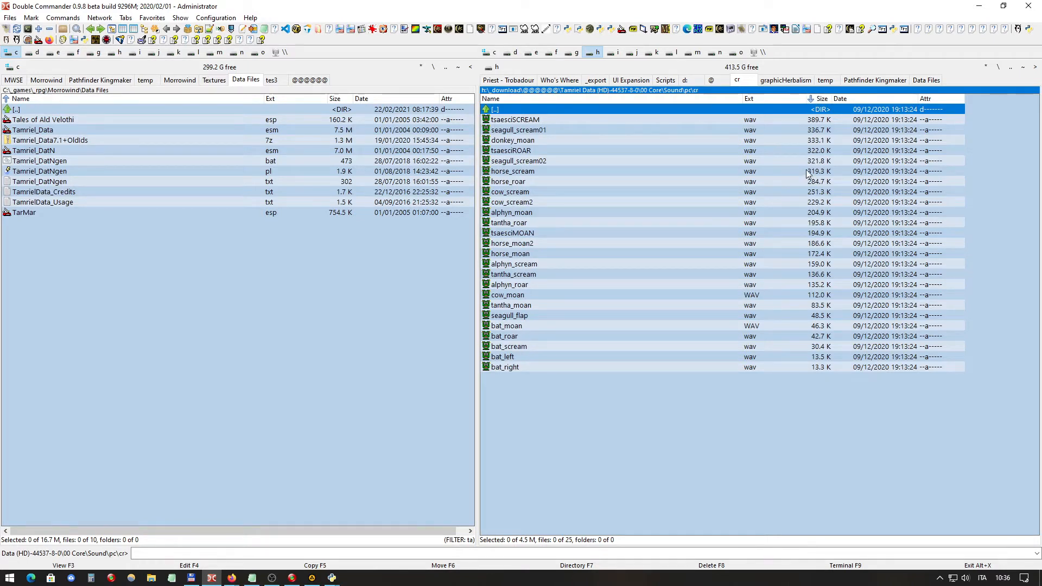
Open tsaesciSCREAM.wav in Wavosaur, view the program's About information and close the editor
{"action": "double_click", "coordinate": [802, 121]}
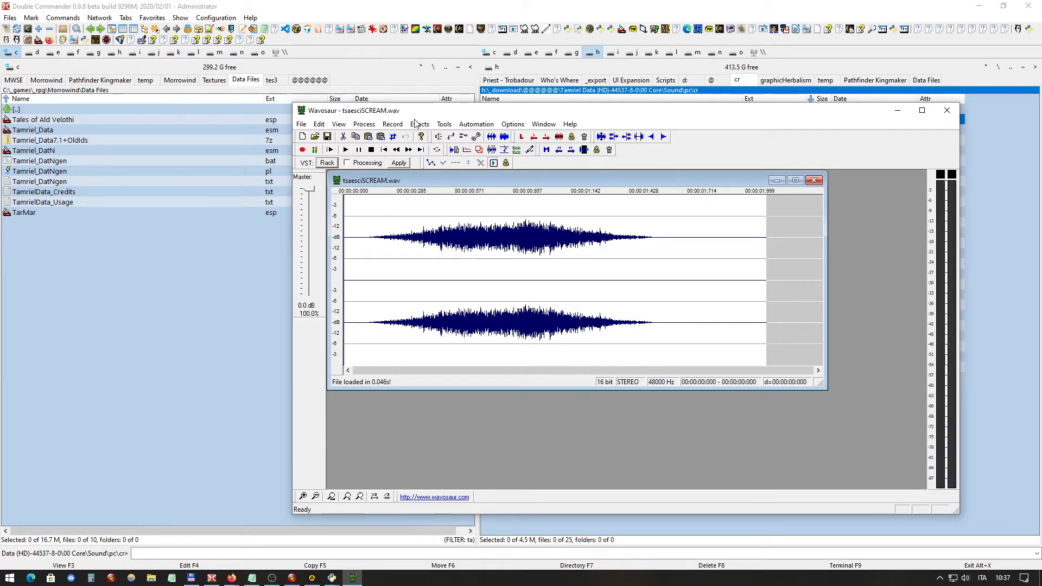
{"action": "left_click", "coordinate": [570, 124]}
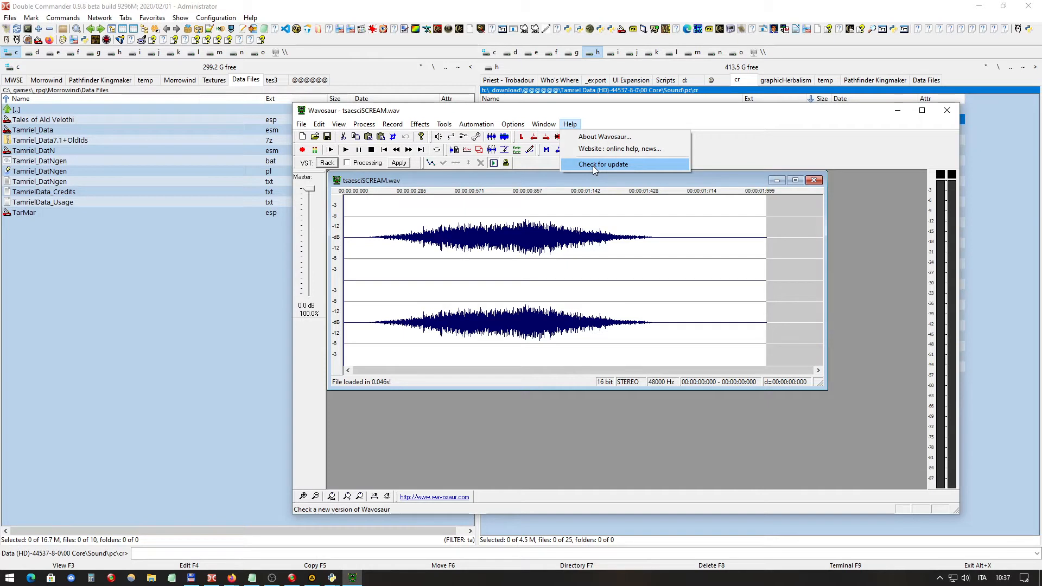
{"action": "left_click", "coordinate": [603, 139]}
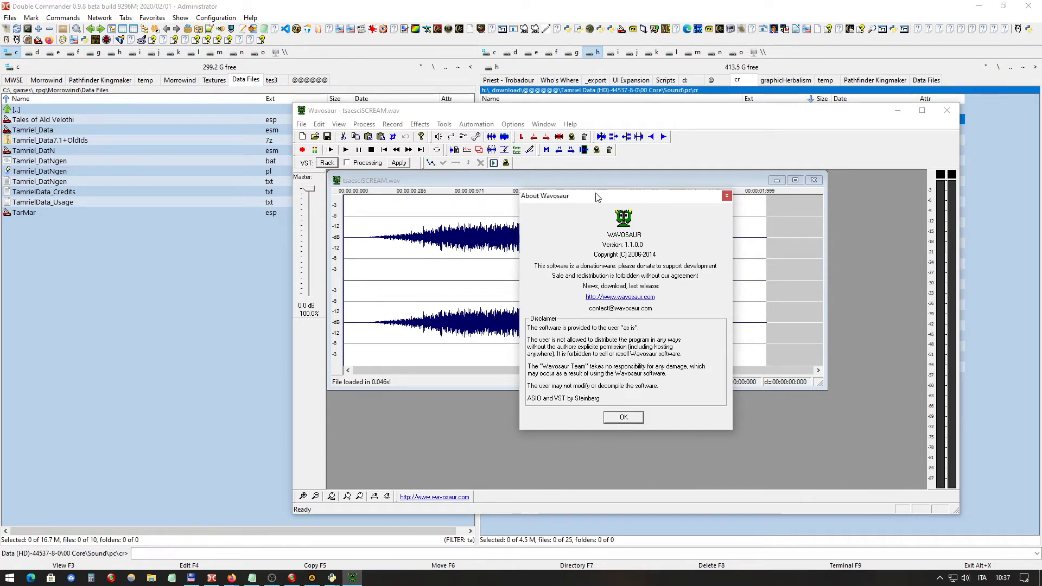
{"action": "left_click", "coordinate": [727, 195]}
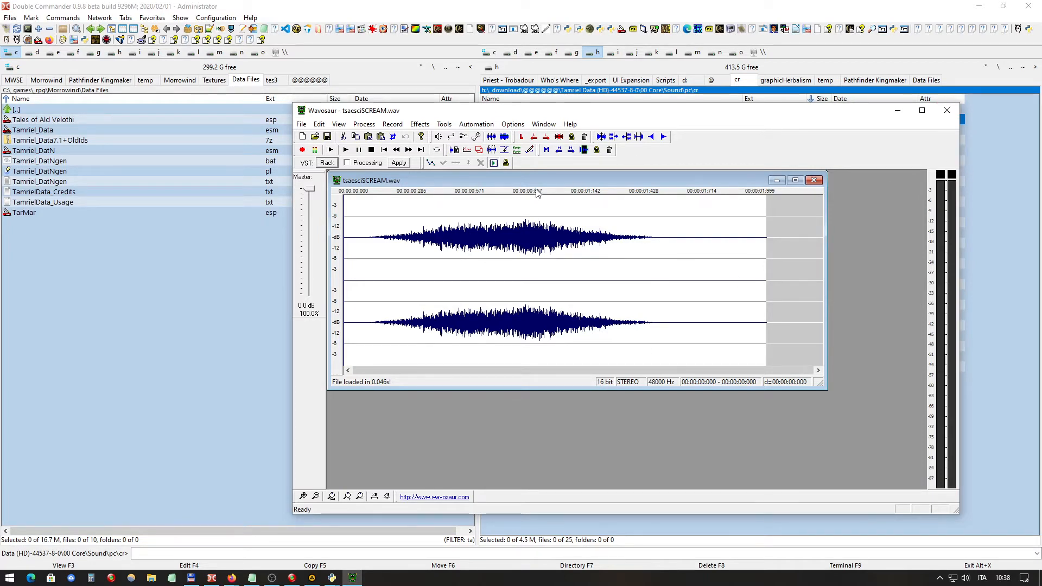
{"action": "key", "text": "alt+F4"}
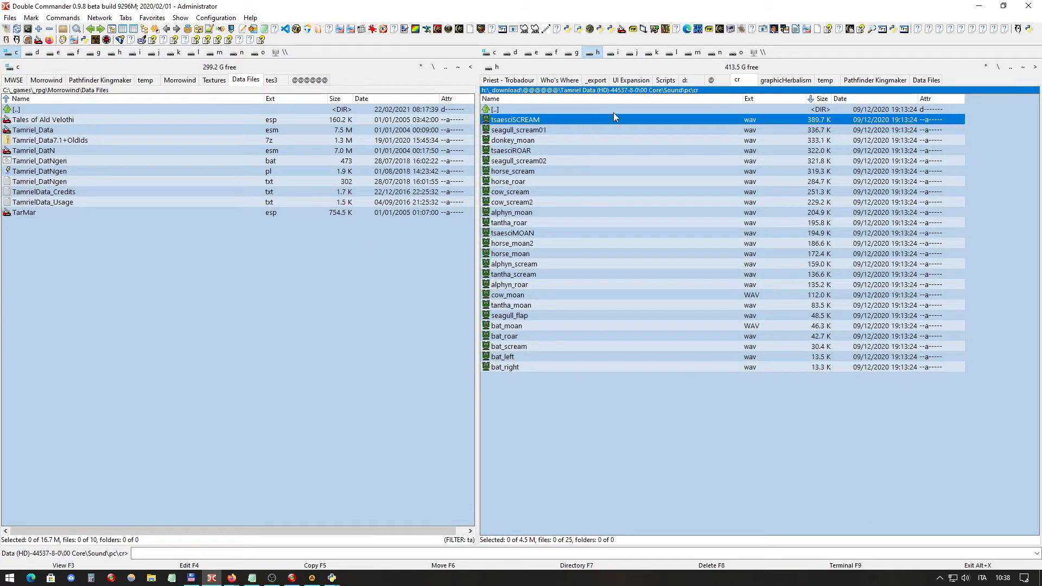
Look at seagull_scream01.wav in Wavosaur, close it and go back to the pc folder
{"action": "double_click", "coordinate": [569, 131]}
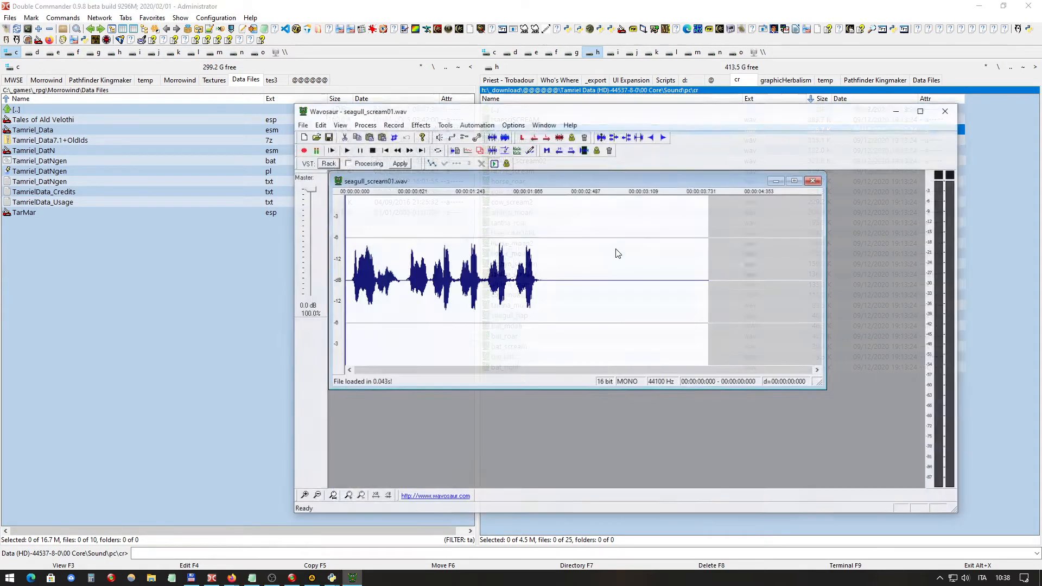
{"action": "left_click", "coordinate": [947, 110]}
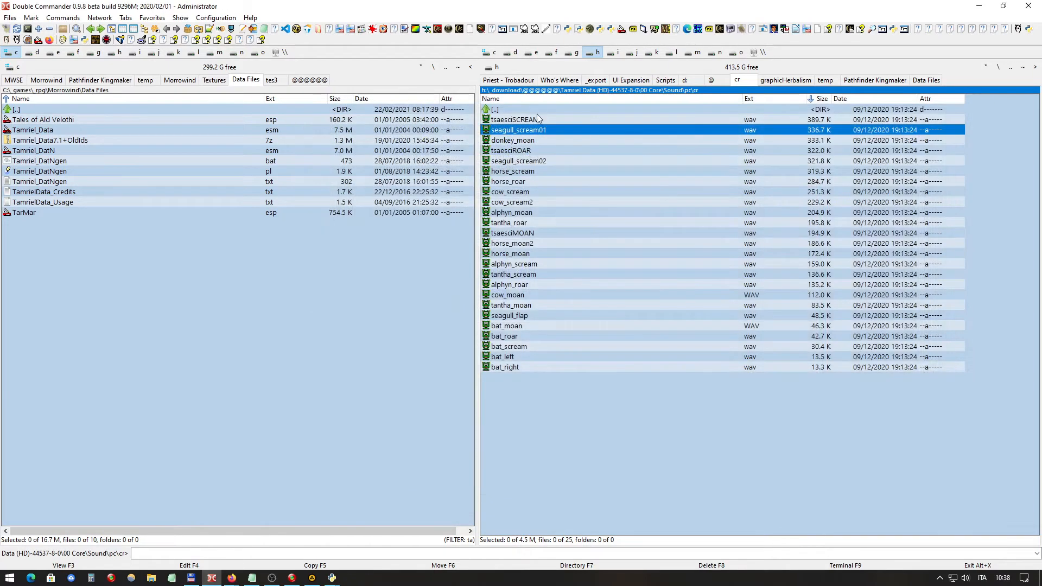
{"action": "double_click", "coordinate": [536, 110]}
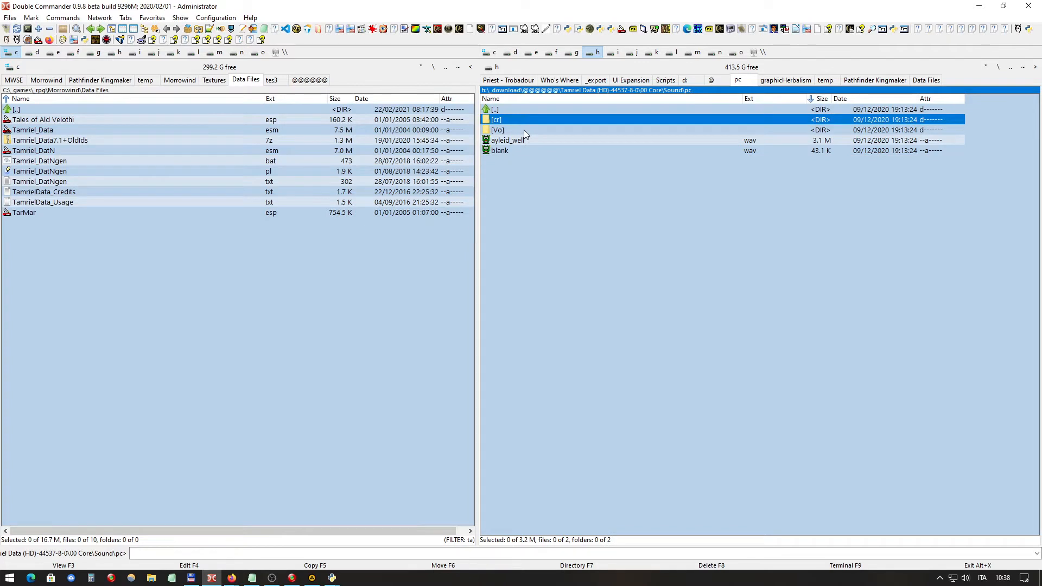
Browse to the Vo\a\f subfolder and open the Hlo_AF030.mp3 voice file
{"action": "double_click", "coordinate": [524, 129]}
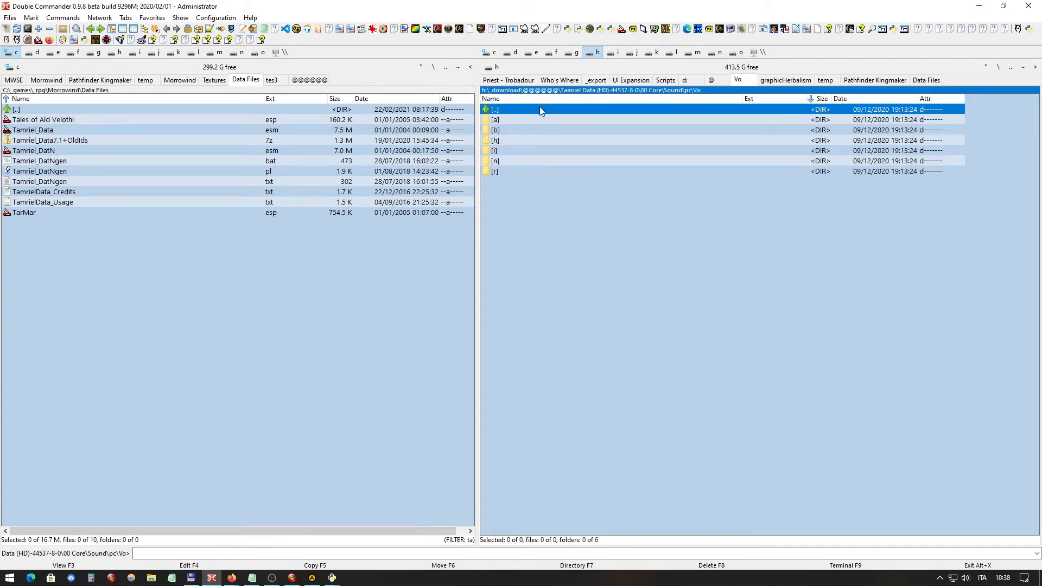
{"action": "double_click", "coordinate": [528, 119]}
{"action": "double_click", "coordinate": [532, 122]}
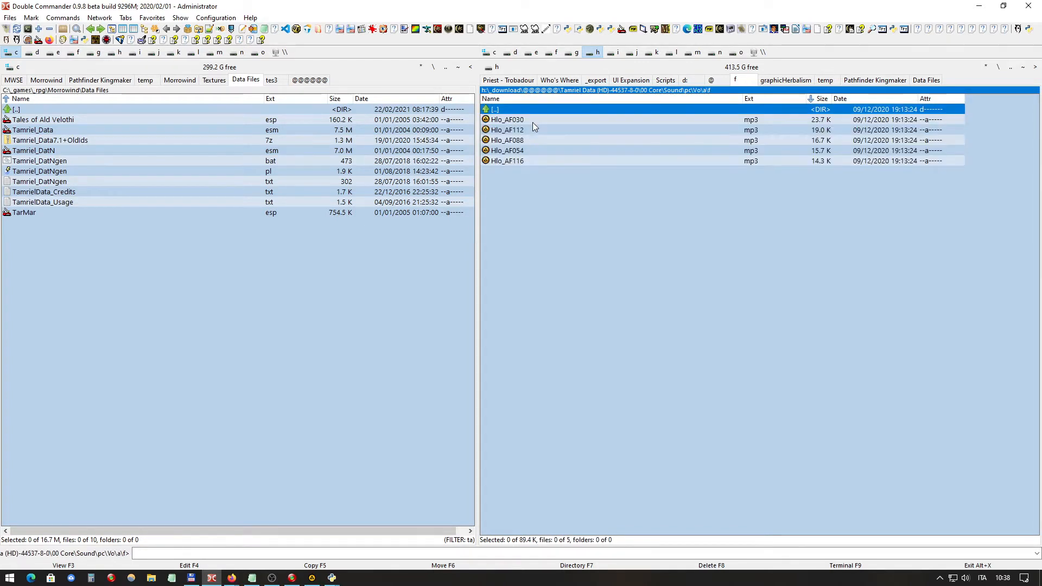
{"action": "left_click", "coordinate": [653, 123]}
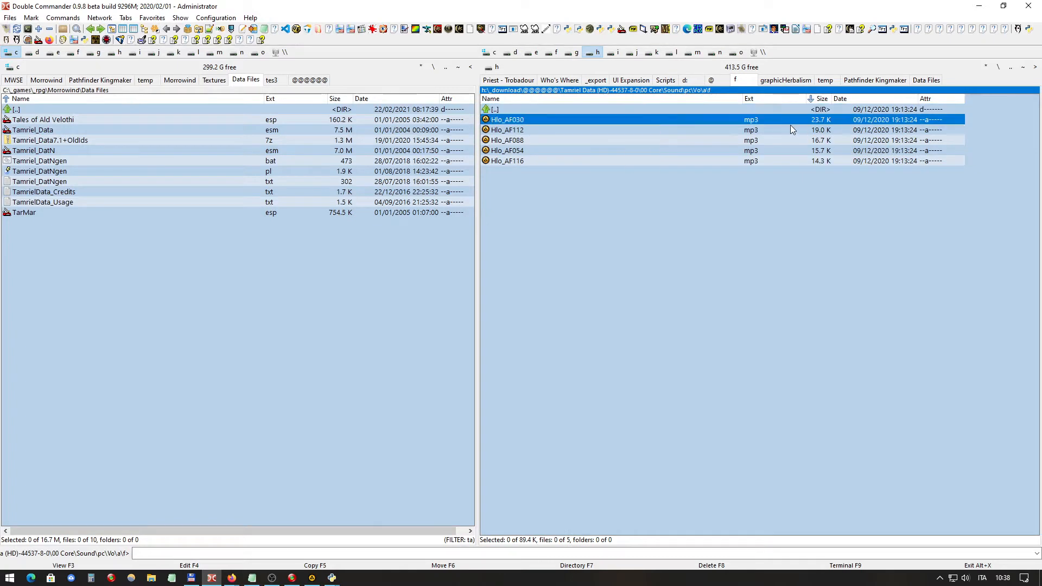
{"action": "double_click", "coordinate": [756, 124]}
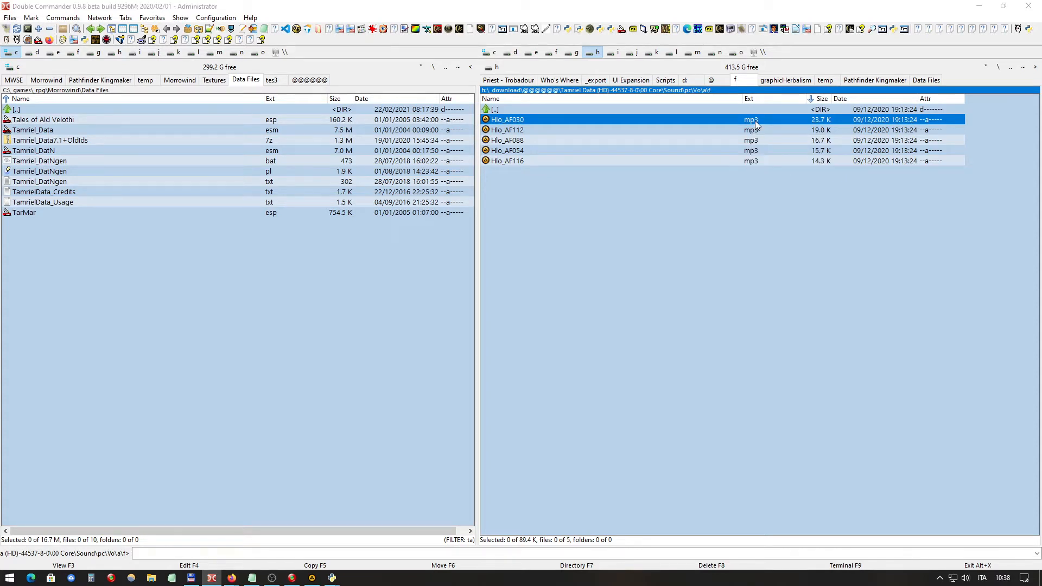
Inspect the audio properties of Hlo_AF030.mp3 in MediaInfo, close it and return to the pc folder
{"action": "right_click", "coordinate": [756, 123]}
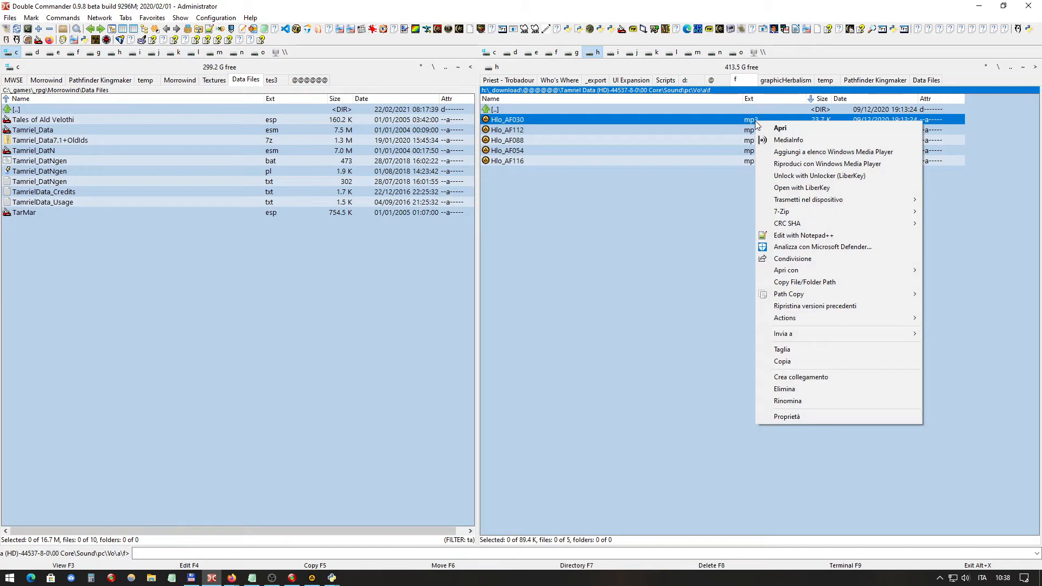
{"action": "left_click", "coordinate": [785, 140]}
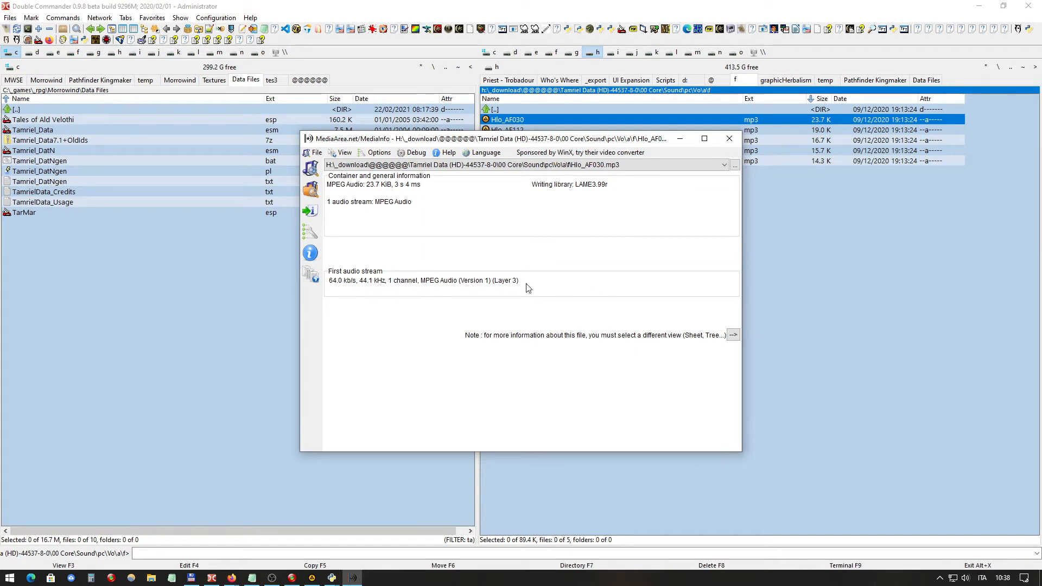
{"action": "left_click", "coordinate": [728, 140]}
{"action": "double_click", "coordinate": [487, 110]}
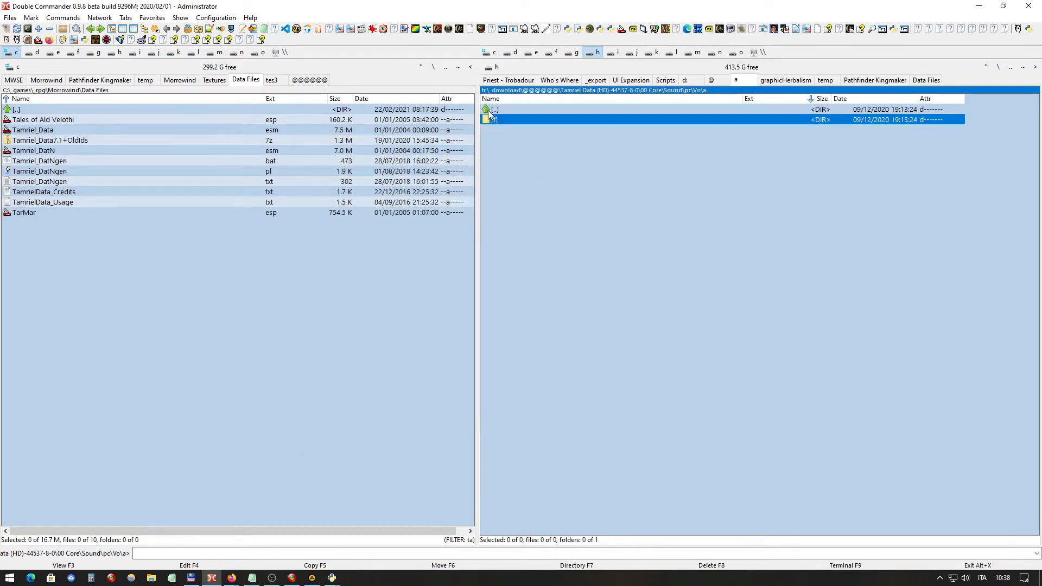
{"action": "double_click", "coordinate": [491, 111]}
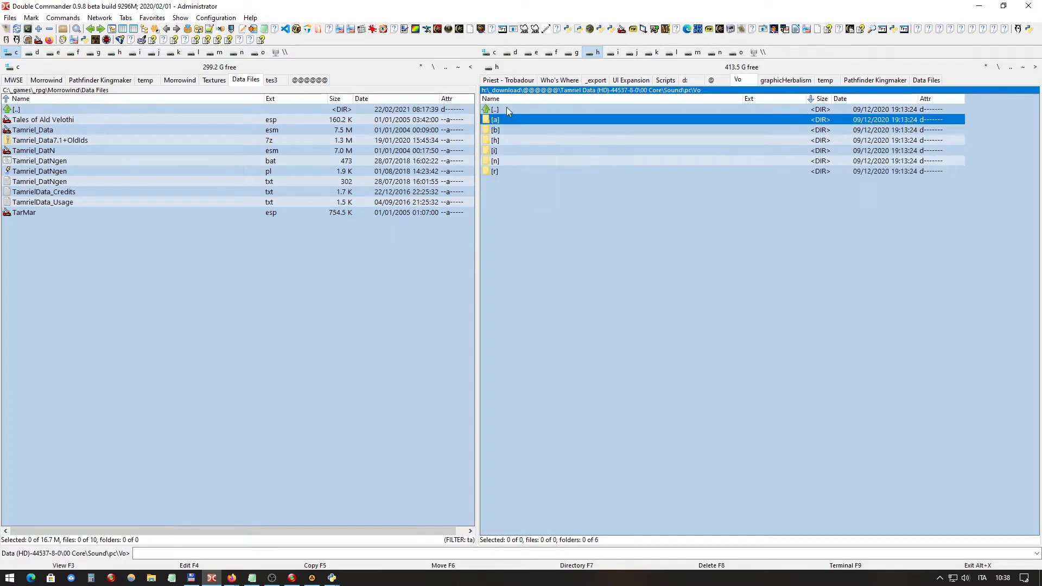
{"action": "double_click", "coordinate": [507, 108]}
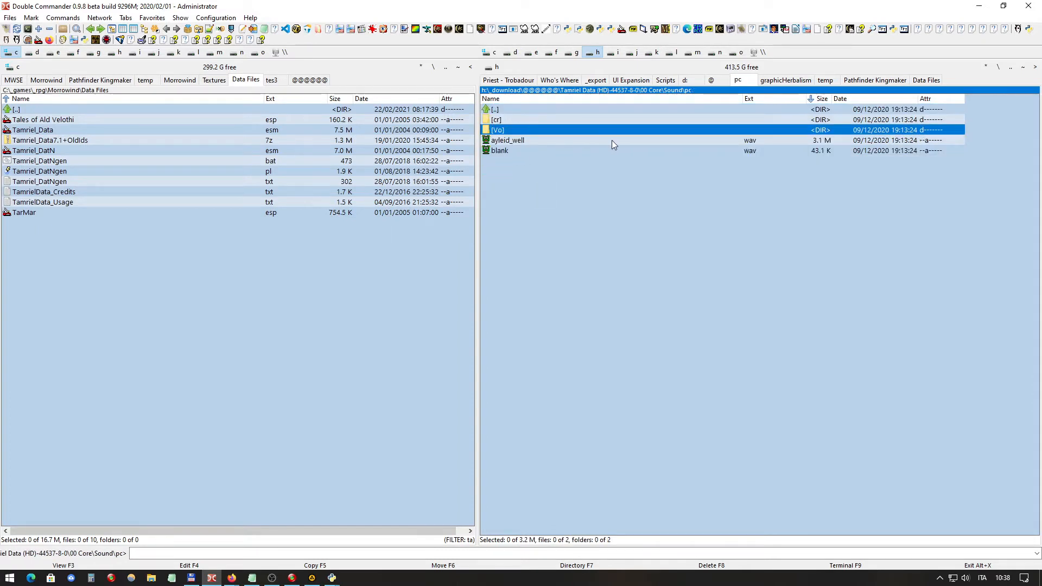
Open ayleid_well.wav in Wavosaur, maximize the editor and enlarge the waveform window to examine the sound
{"action": "left_click", "coordinate": [628, 138]}
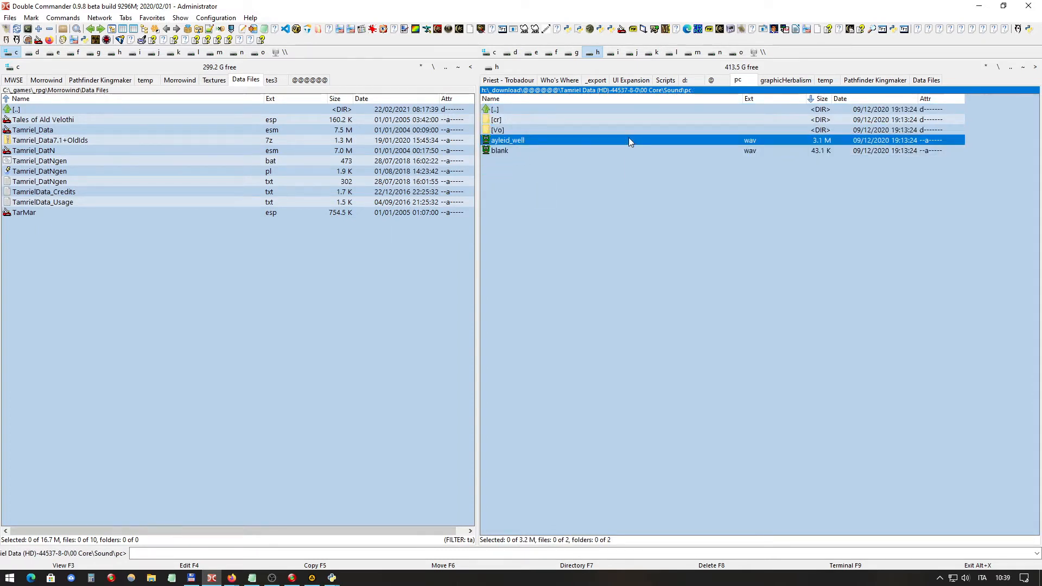
{"action": "double_click", "coordinate": [582, 141]}
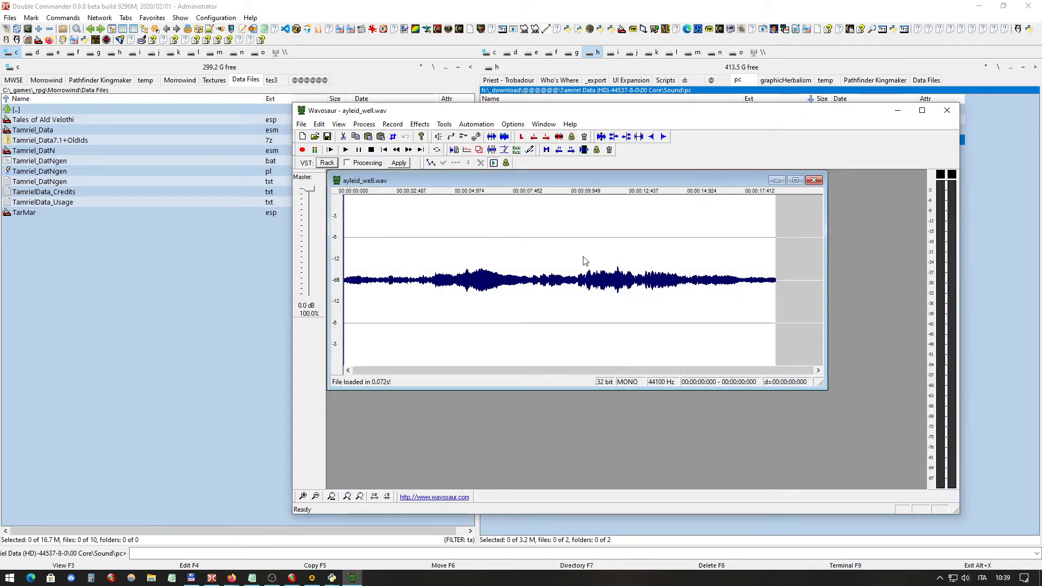
{"action": "scroll", "coordinate": [606, 375], "scroll_direction": "up", "scroll_amount": 1}
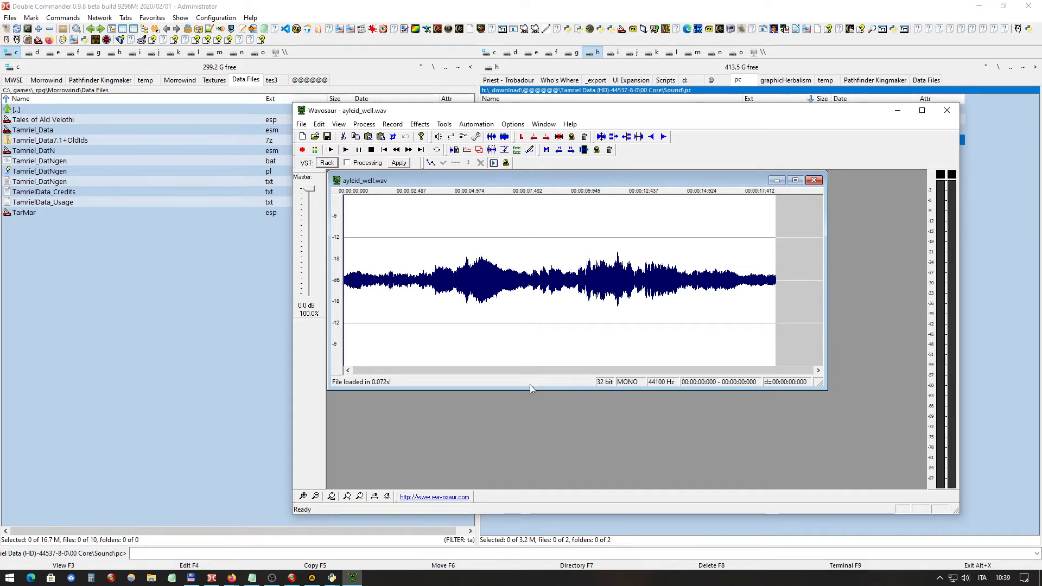
{"action": "scroll", "coordinate": [549, 320], "scroll_direction": "up", "scroll_amount": 1}
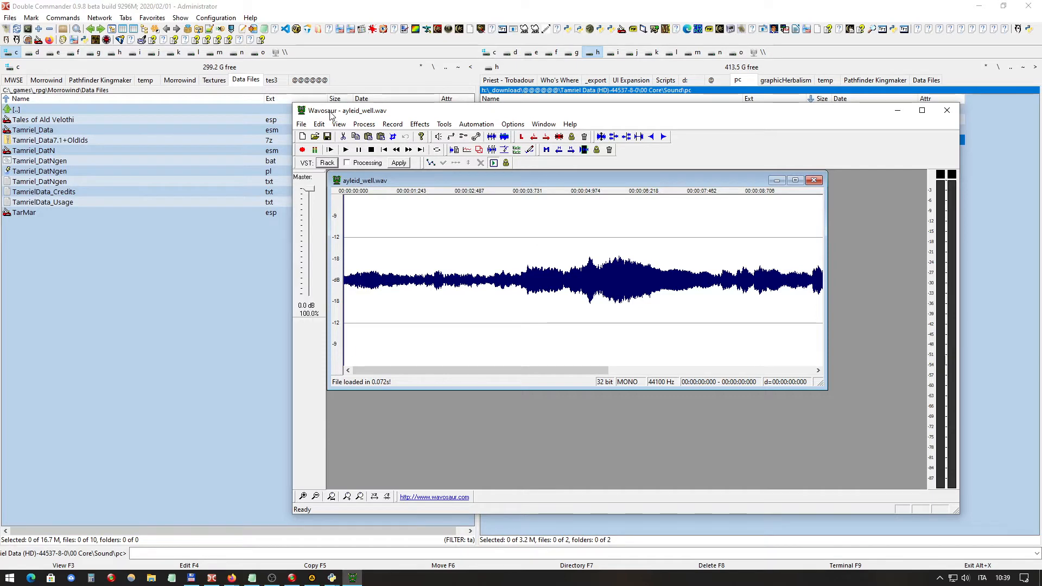
{"action": "double_click", "coordinate": [358, 110]}
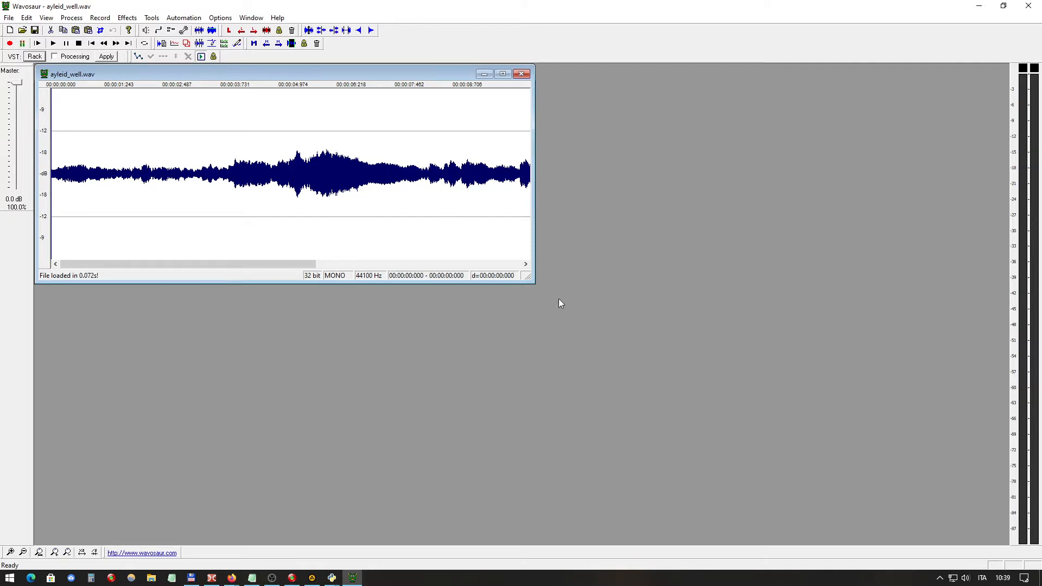
{"action": "left_click_drag", "start_coordinate": [528, 282], "coordinate": [743, 421]}
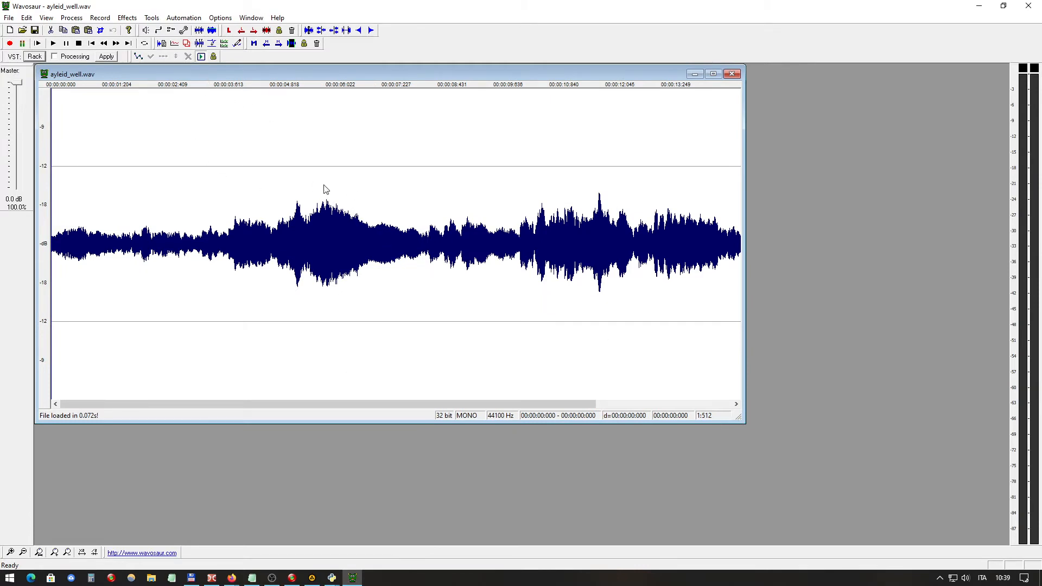
{"action": "scroll", "coordinate": [317, 186], "scroll_direction": "down", "scroll_amount": 1}
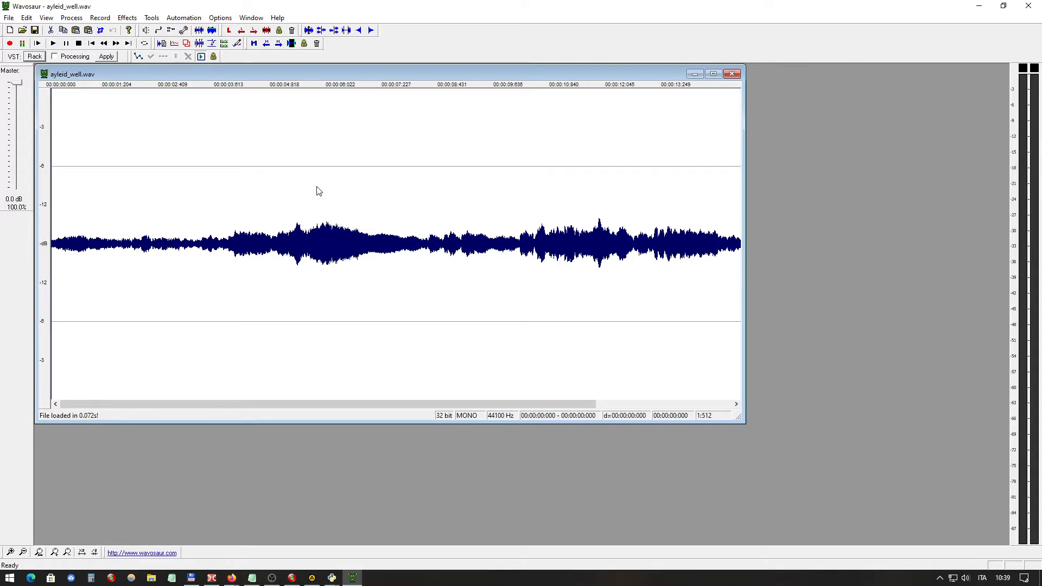
{"action": "scroll", "coordinate": [317, 186], "scroll_direction": "up", "scroll_amount": 1}
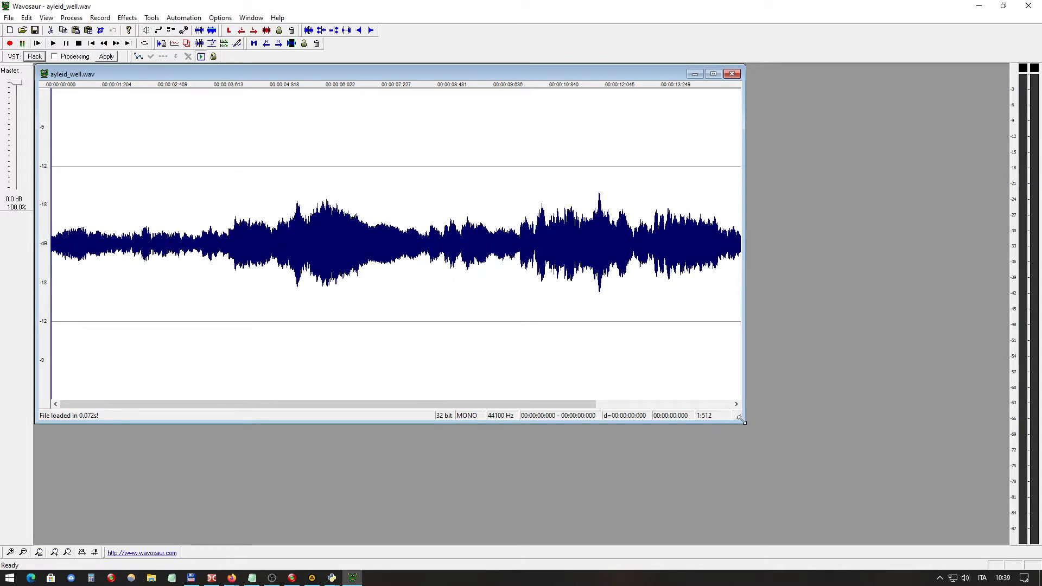
{"action": "left_click_drag", "start_coordinate": [741, 424], "coordinate": [821, 448]}
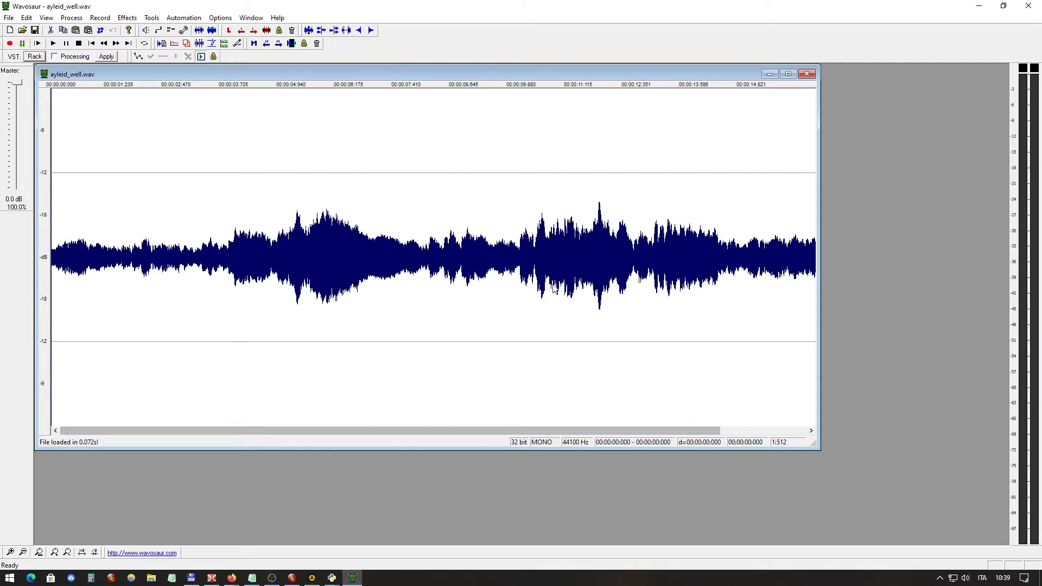
Convert ayleid_well.wav to 16 bits with 1 bit white noise dithering, save it and close Wavosaur
{"action": "left_click", "coordinate": [9, 18]}
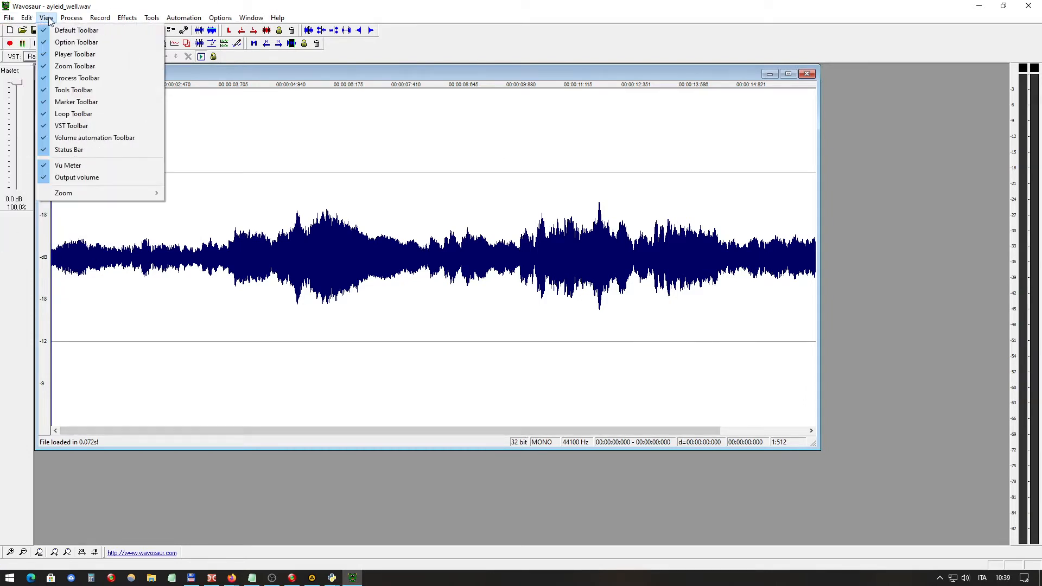
{"action": "mouse_move", "coordinate": [64, 21]}
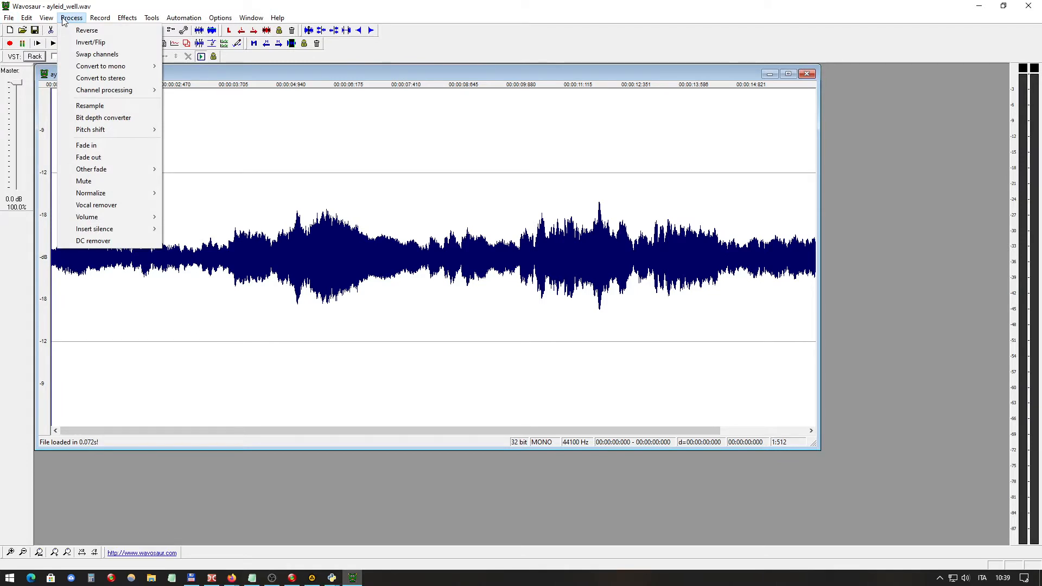
{"action": "left_click", "coordinate": [85, 120]}
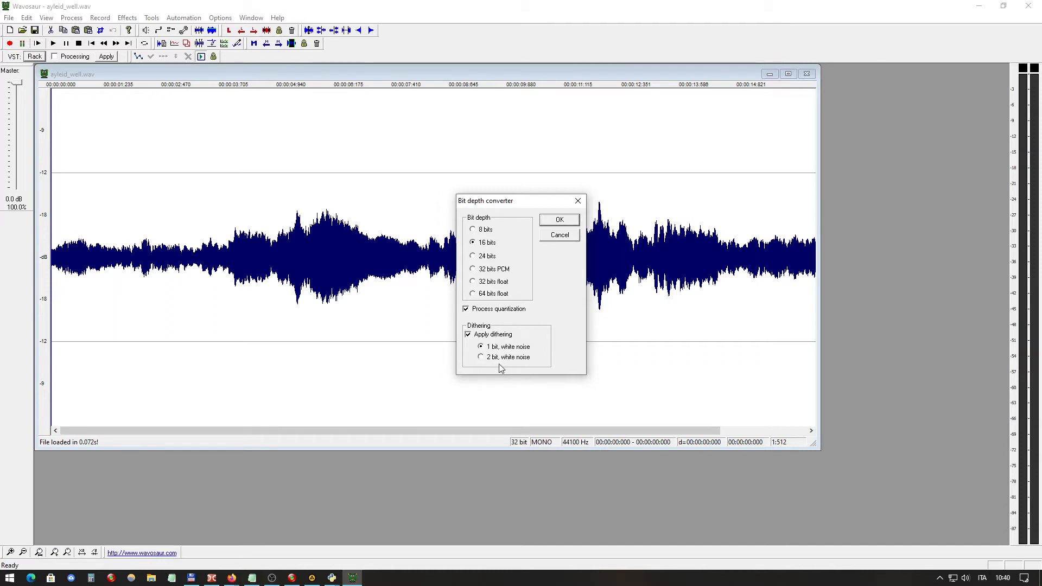
{"action": "left_click", "coordinate": [560, 219]}
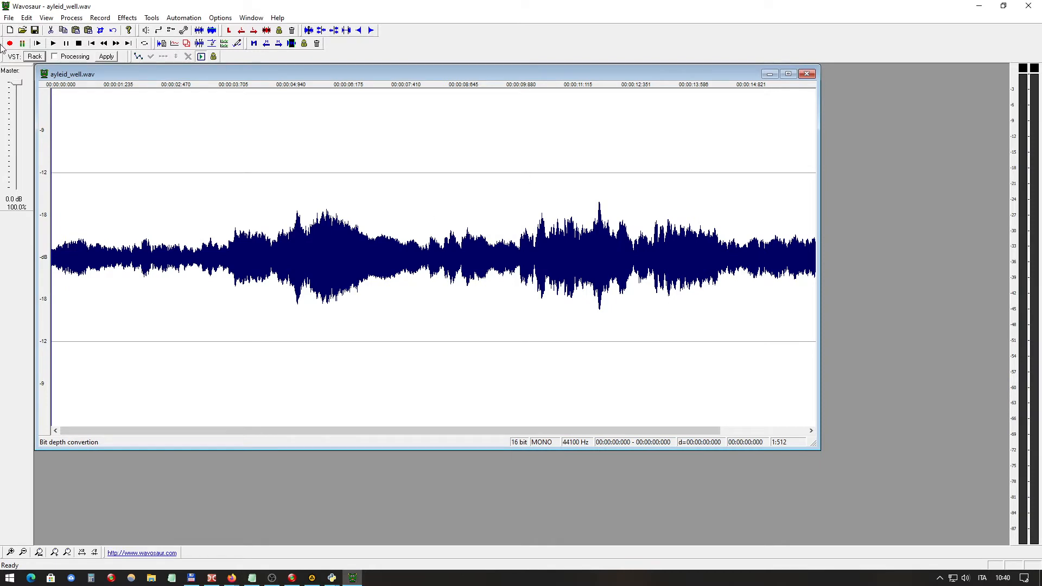
{"action": "left_click", "coordinate": [35, 29]}
{"action": "left_click", "coordinate": [35, 31]}
{"action": "key", "text": "alt+F4"}
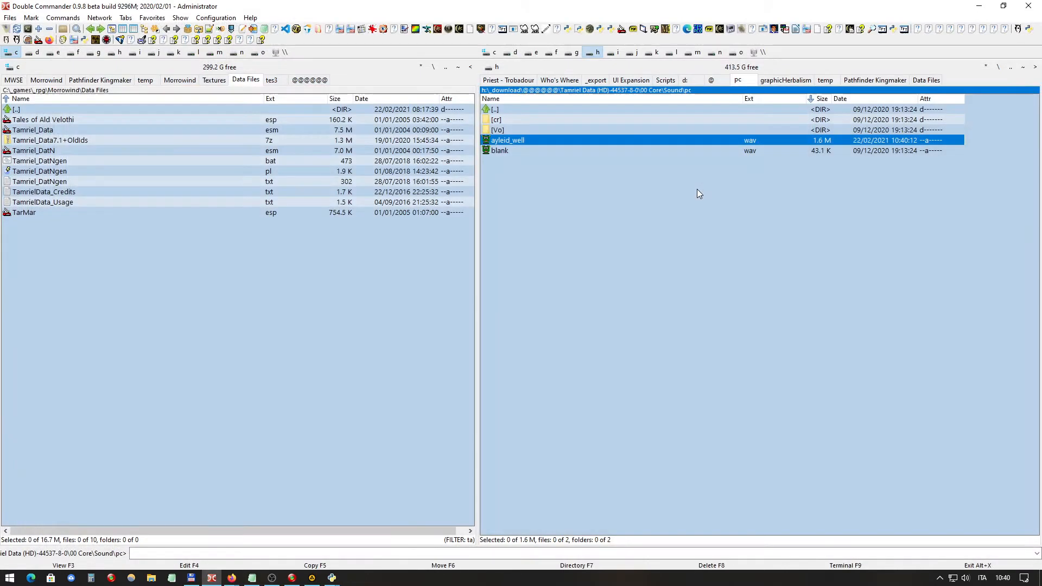
Go to the Sound\sky folder, open vorndgad_birds.wav in Wavosaur to check its bit depth, and close the editor
{"action": "left_click", "coordinate": [511, 151]}
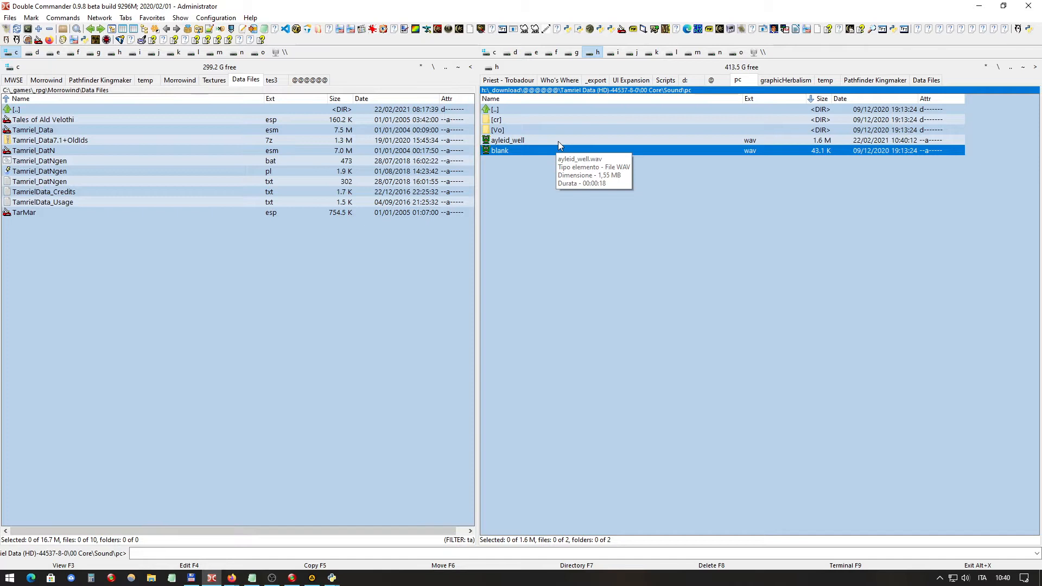
{"action": "double_click", "coordinate": [510, 108]}
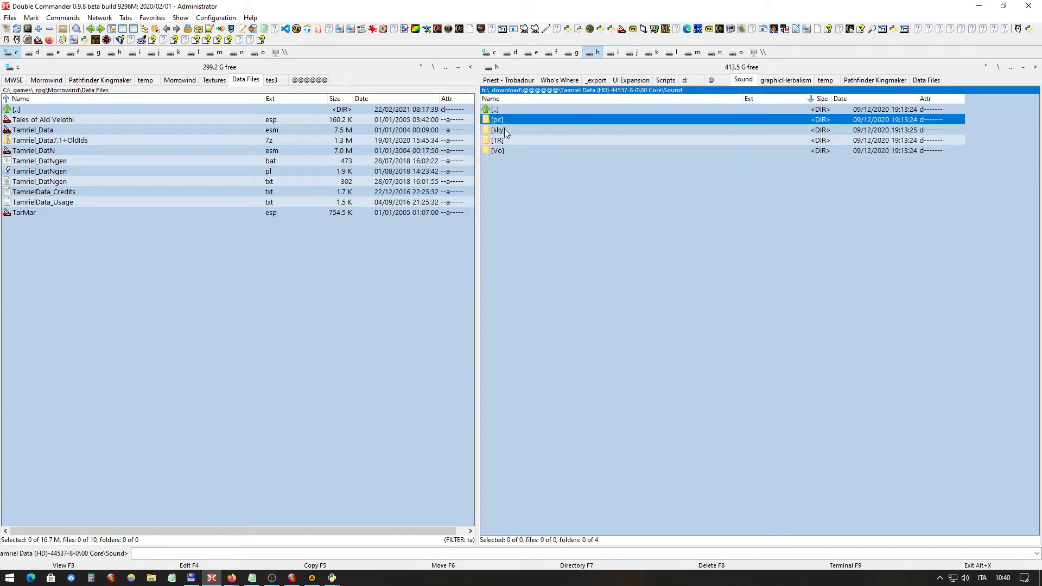
{"action": "double_click", "coordinate": [498, 130]}
{"action": "left_click", "coordinate": [671, 151]}
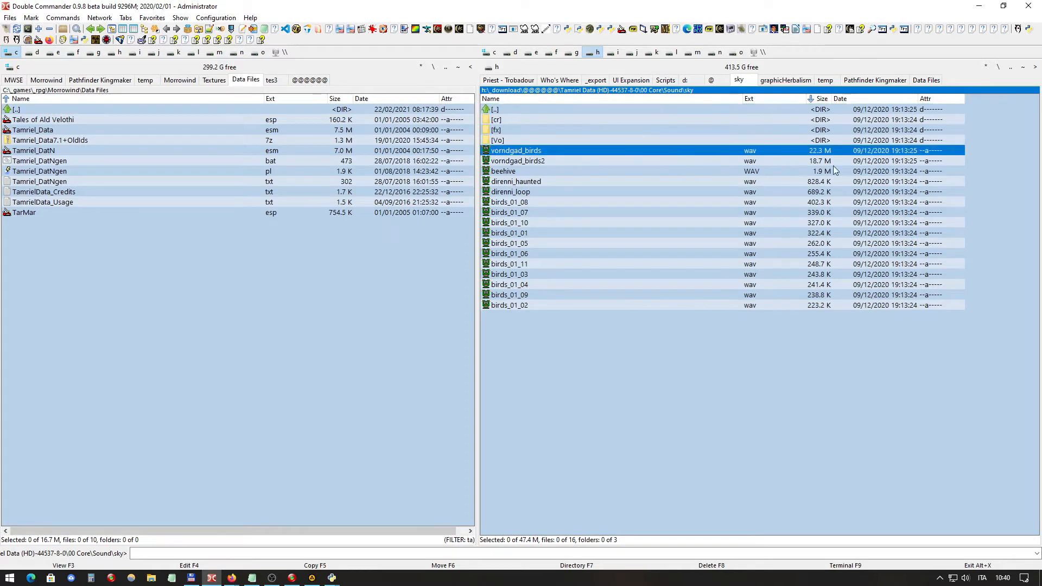
{"action": "double_click", "coordinate": [821, 152]}
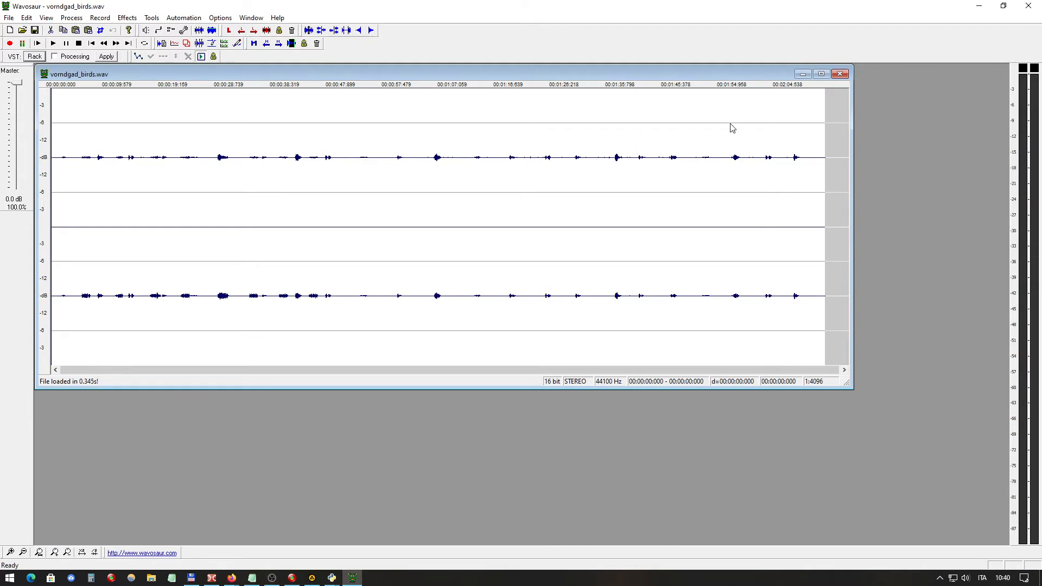
{"action": "key", "text": "alt+F4"}
Open vorndgad_birds2.wav in Wavosaur, convert it to 16 bits with 1 bit white noise dithering, save it and close the editor
{"action": "double_click", "coordinate": [610, 160]}
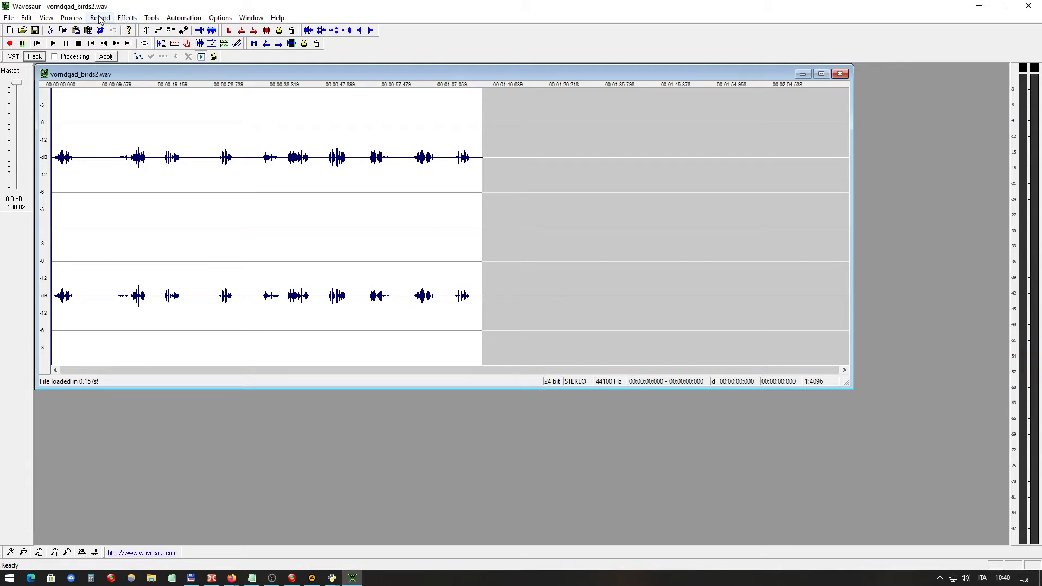
{"action": "left_click", "coordinate": [73, 20]}
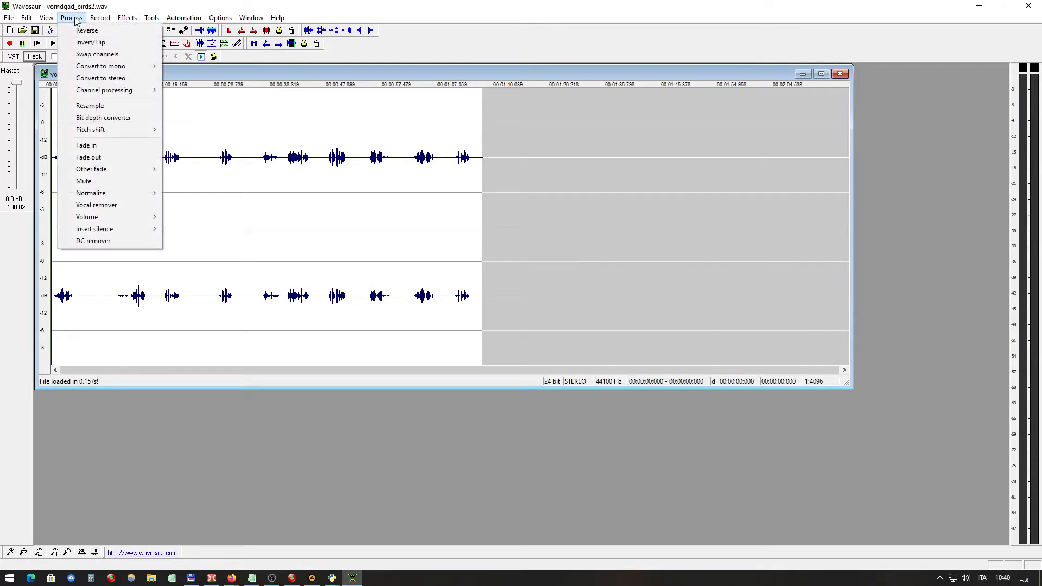
{"action": "left_click", "coordinate": [114, 119]}
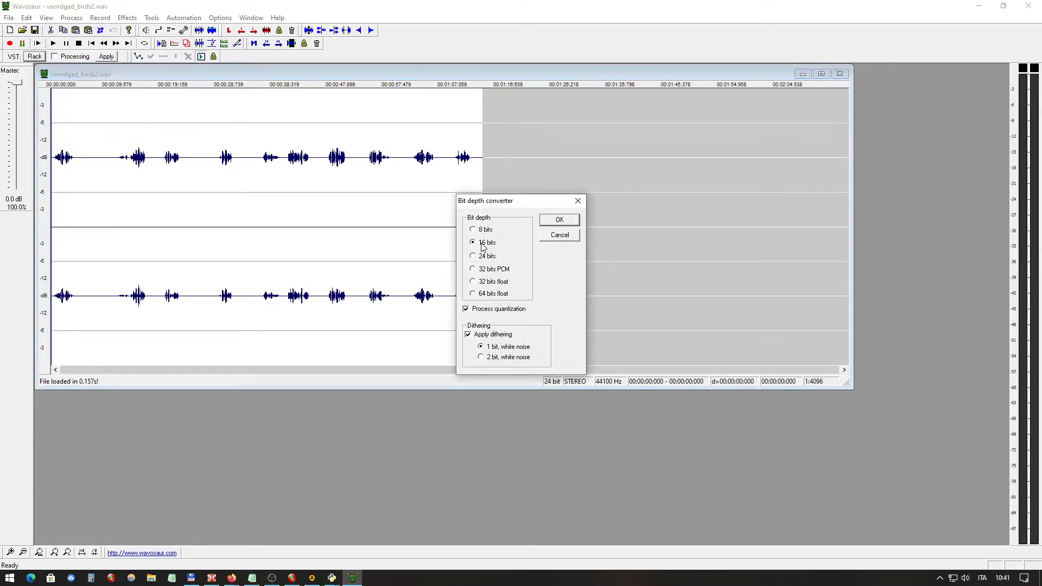
{"action": "left_click", "coordinate": [558, 220]}
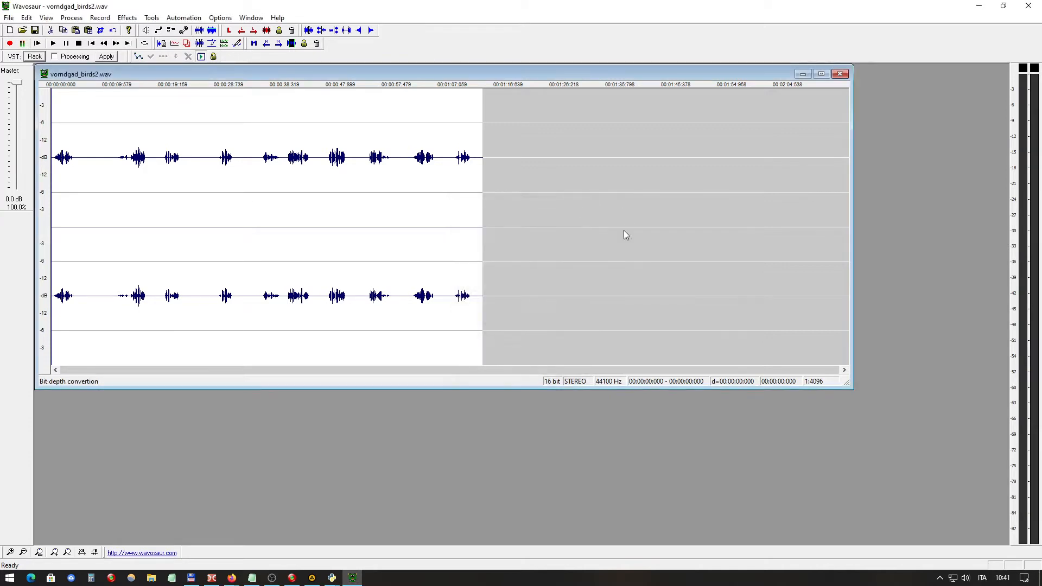
{"action": "left_click", "coordinate": [34, 30]}
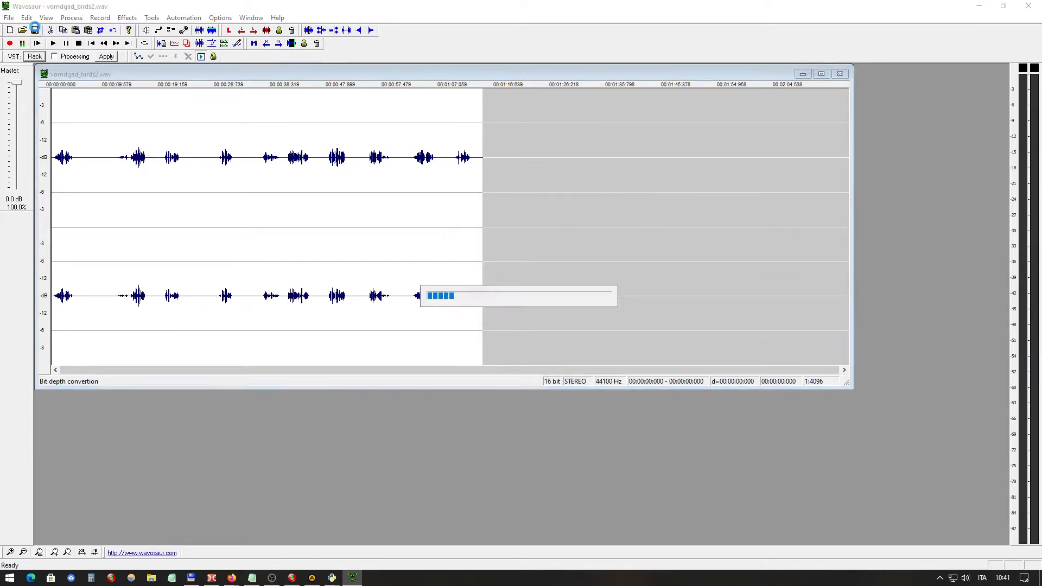
{"action": "left_click", "coordinate": [1028, 5]}
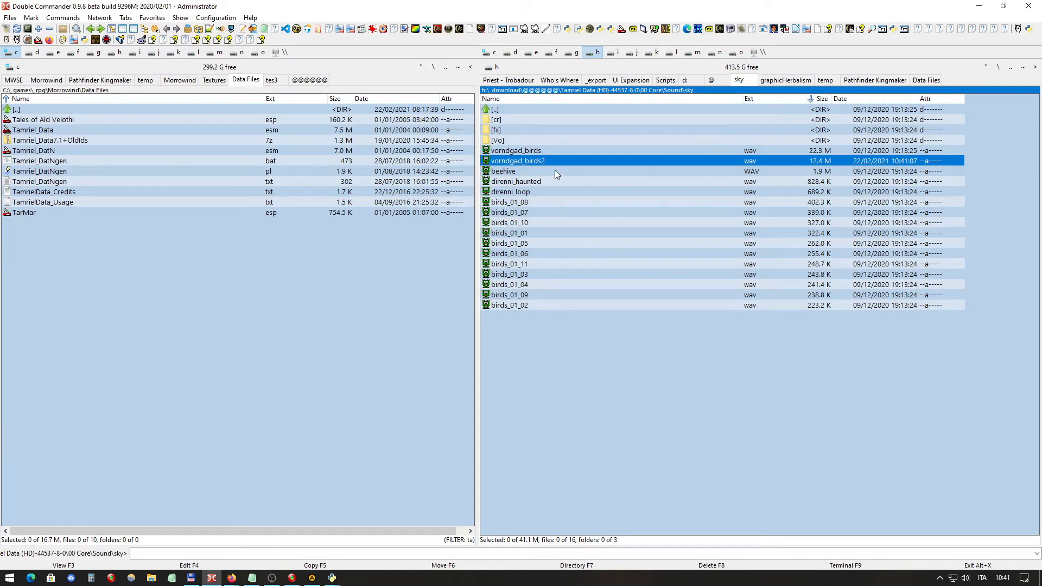
Examine the raw contents of beehive.WAV in the file viewer, close it and open the sound in Wavosaur
{"action": "left_click", "coordinate": [555, 171]}
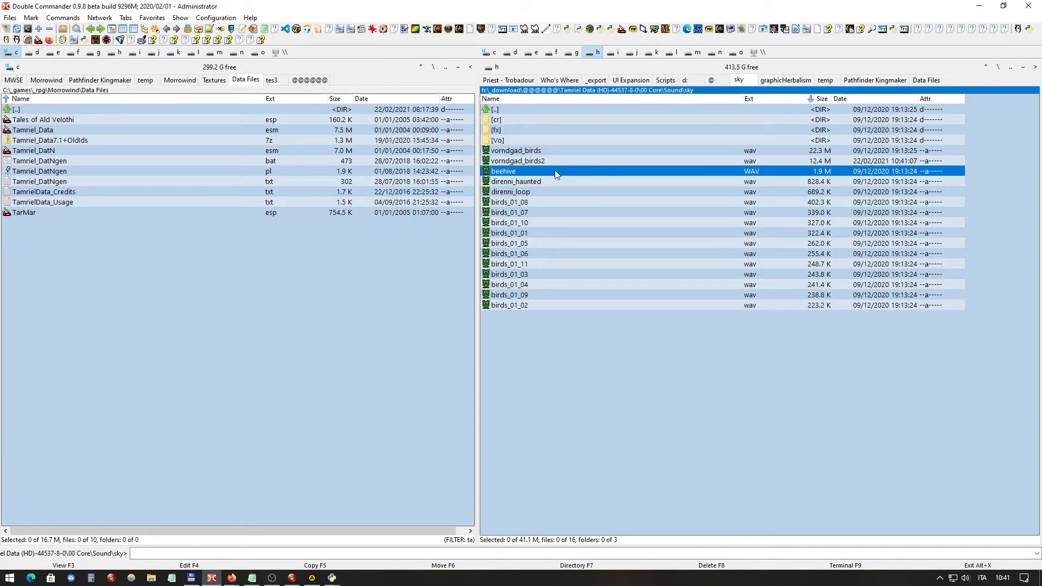
{"action": "key", "text": "F3"}
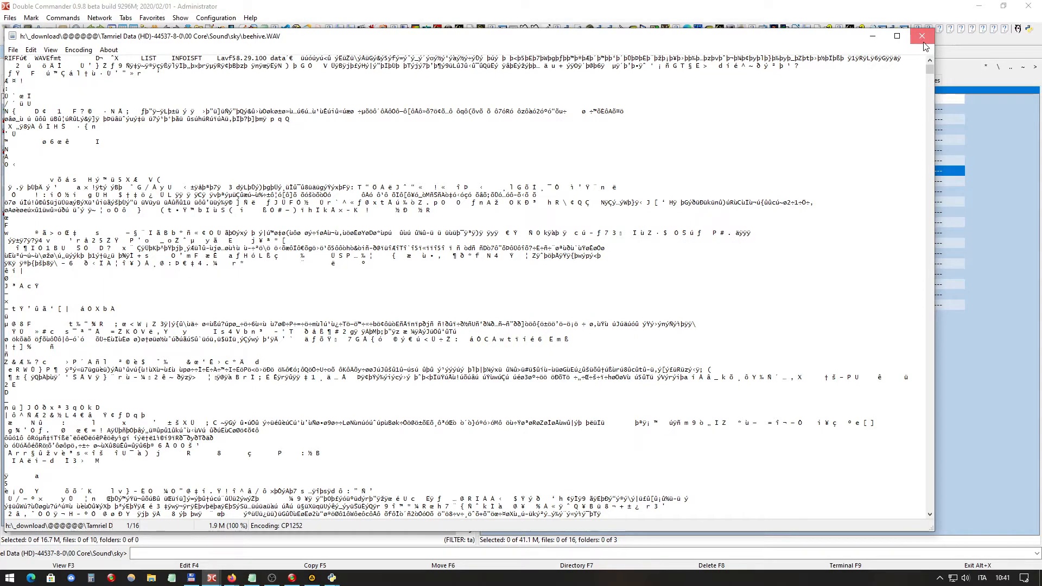
{"action": "scroll", "coordinate": [527, 152], "scroll_direction": "down", "scroll_amount": 13}
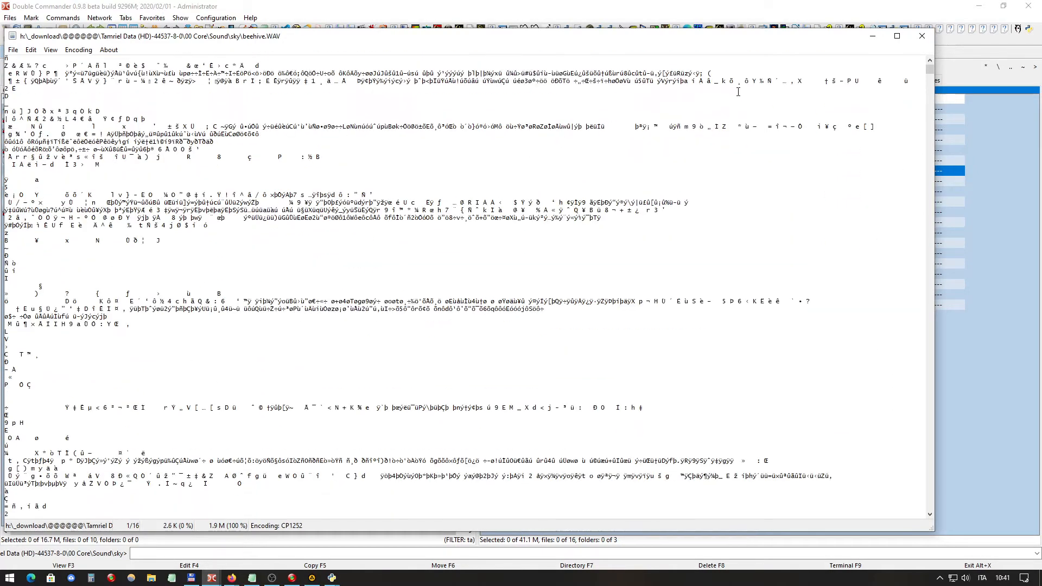
{"action": "left_click", "coordinate": [922, 36]}
{"action": "double_click", "coordinate": [544, 172]}
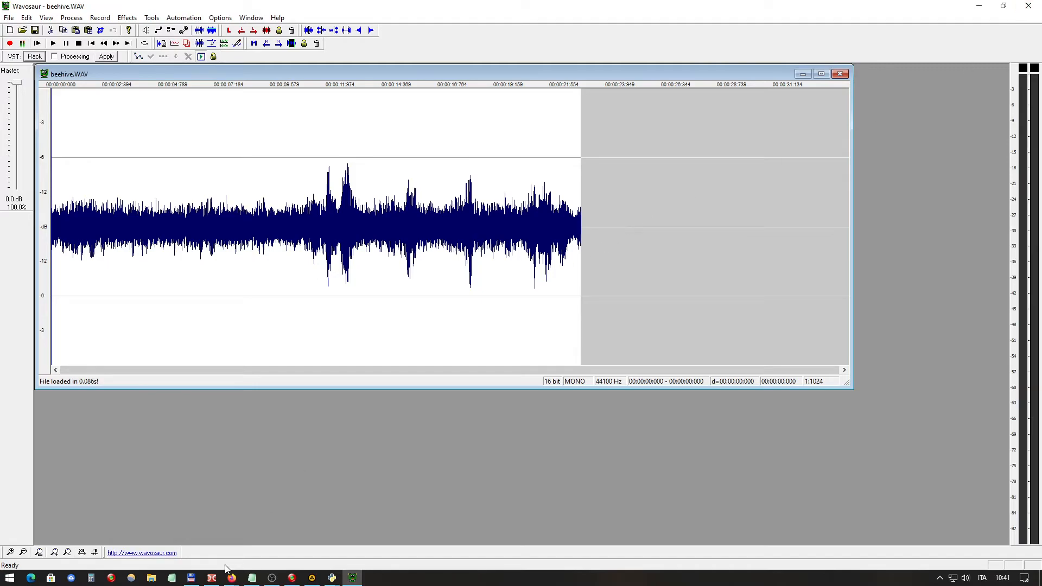
Return to Double Commander and open all the sky sounds from direnni_haunted through birds_01_02 together in Wavosaur
{"action": "left_click", "coordinate": [211, 577]}
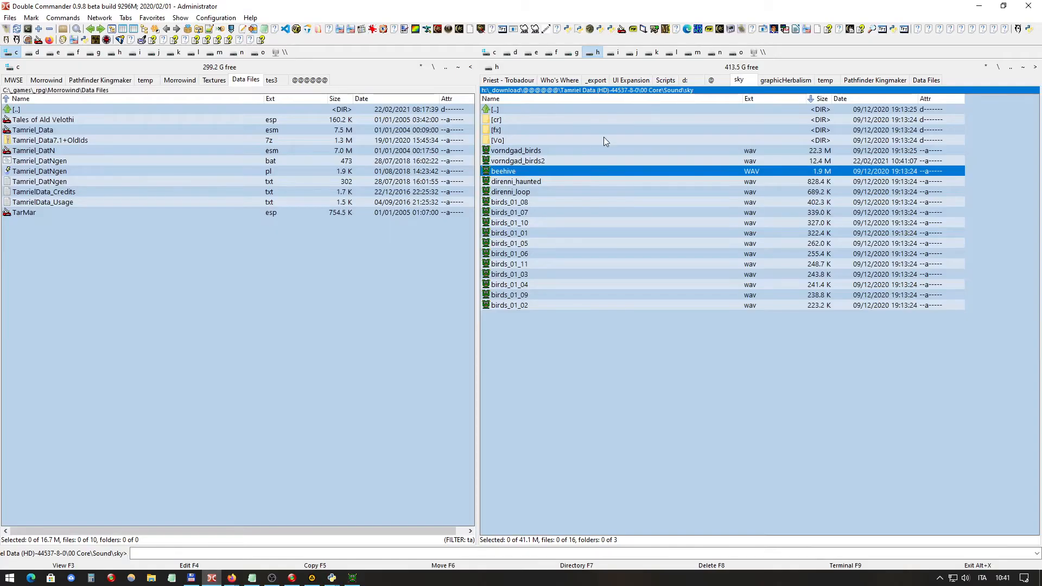
{"action": "left_click", "coordinate": [515, 182]}
{"action": "left_click", "coordinate": [517, 305], "text": "shift"}
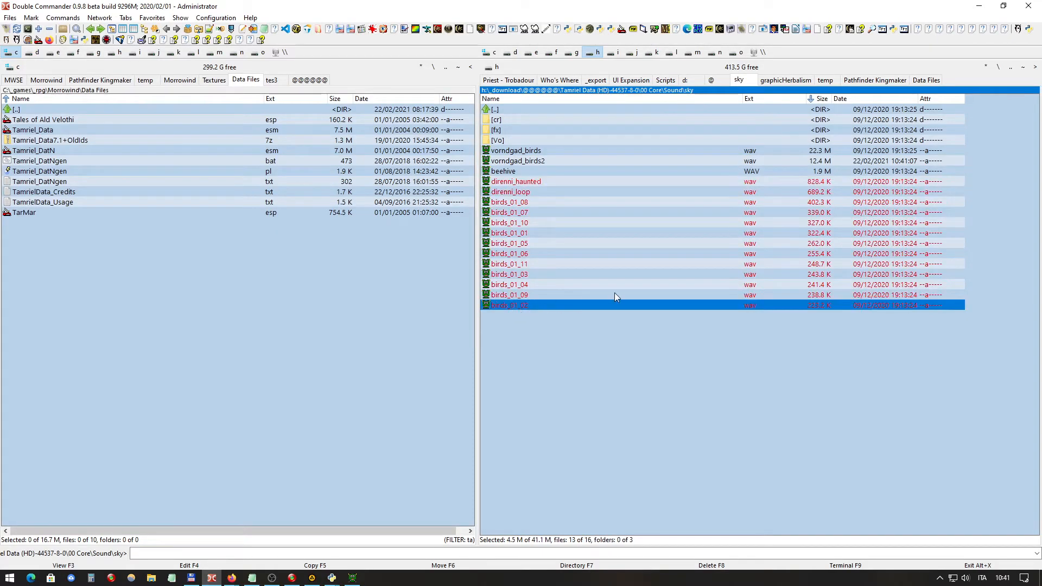
{"action": "mouse_move", "coordinate": [577, 305]}
{"action": "left_mouse_down"}
{"action": "mouse_move", "coordinate": [348, 505]}
{"action": "mouse_move", "coordinate": [352, 577]}
{"action": "mouse_move", "coordinate": [590, 317]}
{"action": "left_mouse_up"}
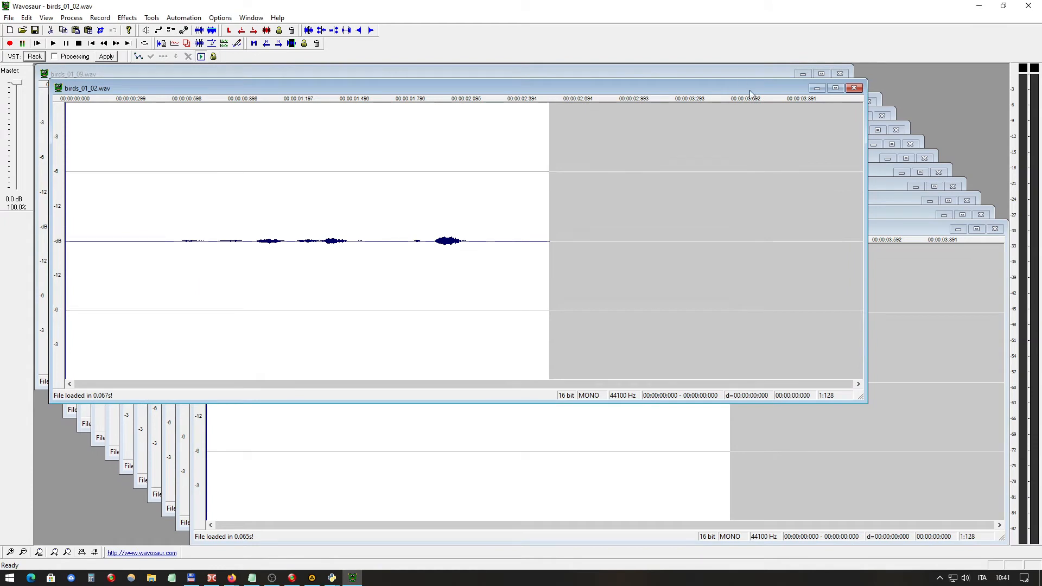
Check the bit depth of each open bird, direnni and beehive sound, closing every waveform window in turn
{"action": "left_click", "coordinate": [848, 91]}
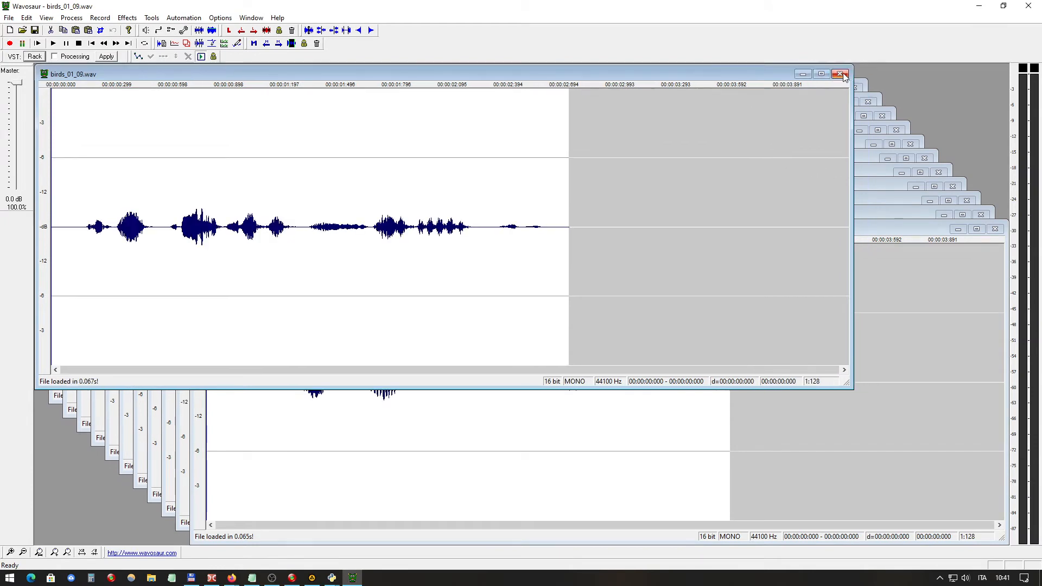
{"action": "left_click", "coordinate": [841, 74]}
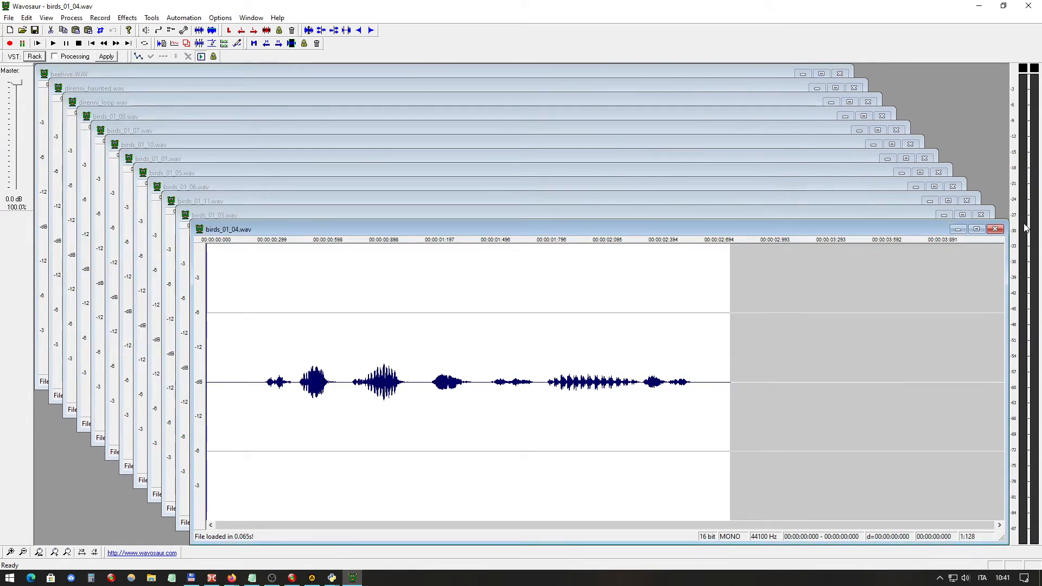
{"action": "left_click", "coordinate": [995, 229]}
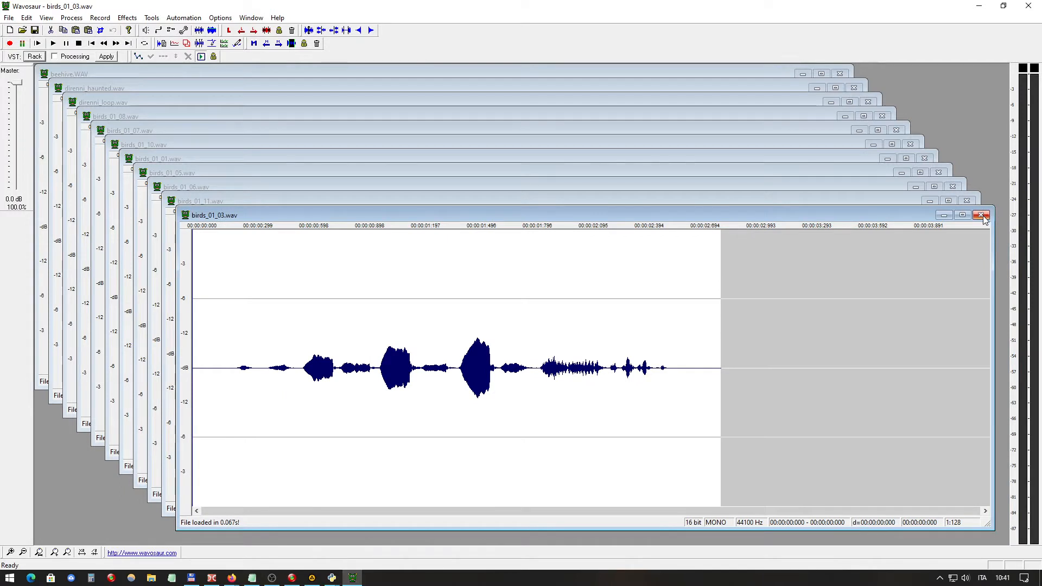
{"action": "left_click", "coordinate": [981, 217]}
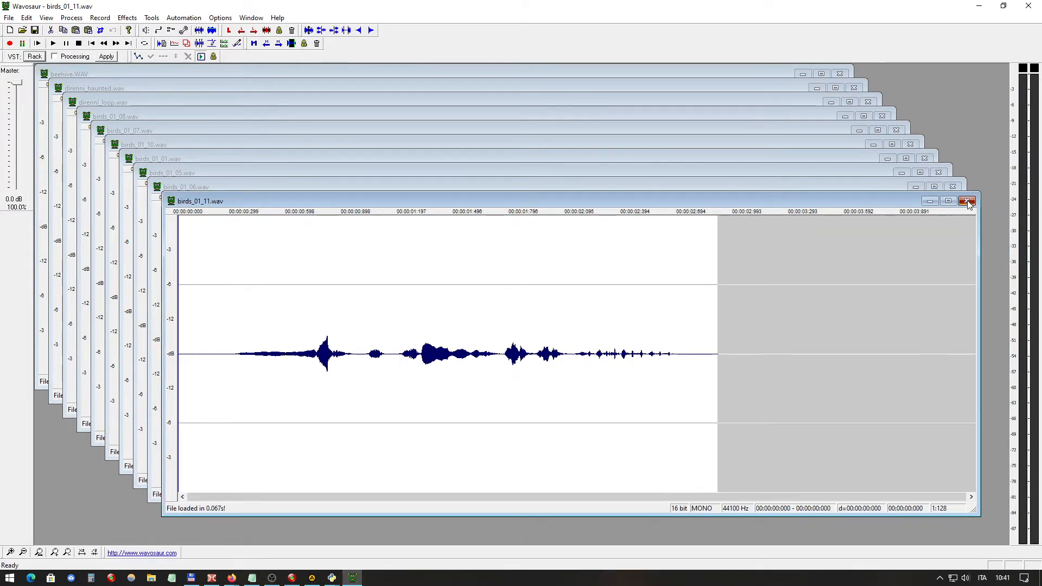
{"action": "left_click", "coordinate": [968, 202]}
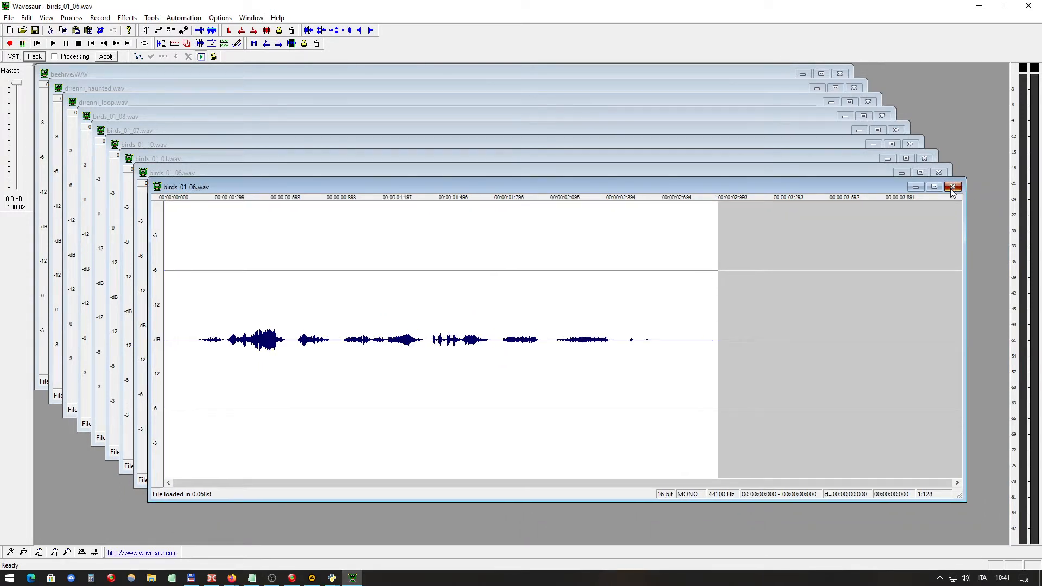
{"action": "left_click", "coordinate": [952, 188]}
{"action": "left_click", "coordinate": [940, 175]}
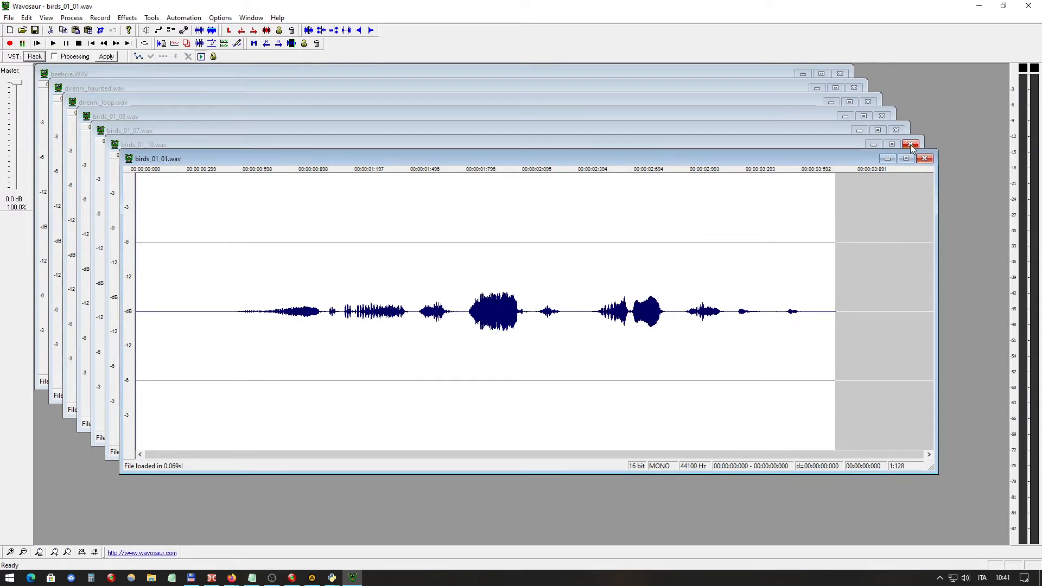
{"action": "left_click", "coordinate": [924, 159]}
{"action": "left_click", "coordinate": [916, 146]}
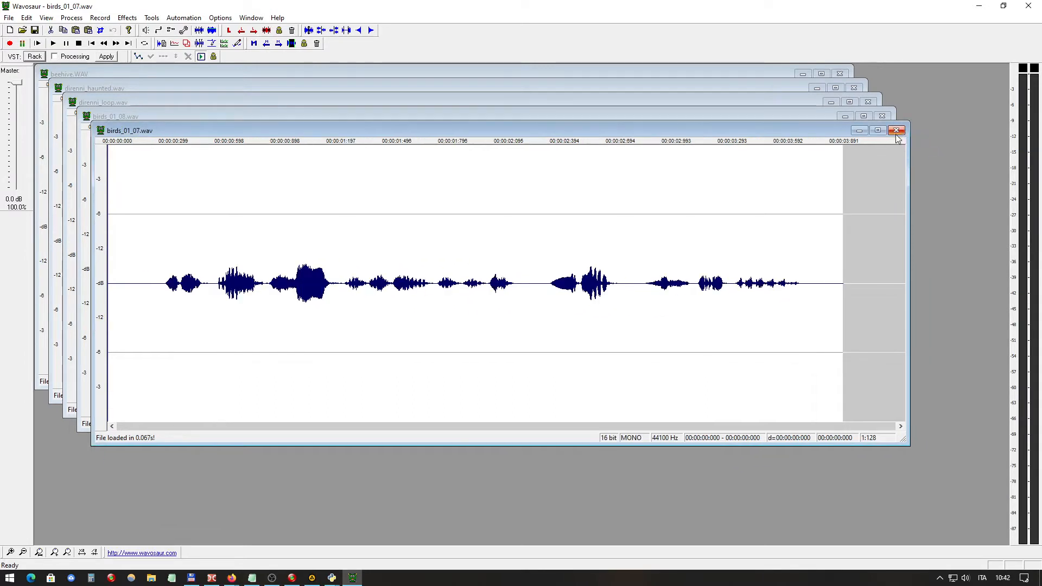
{"action": "left_click", "coordinate": [896, 132]}
{"action": "left_click", "coordinate": [882, 117]}
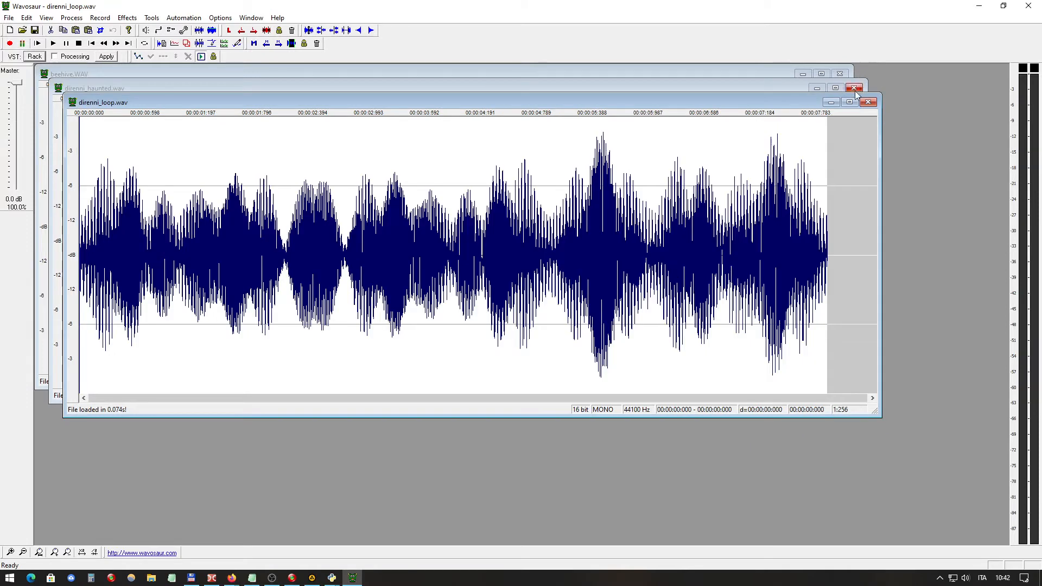
{"action": "left_click", "coordinate": [868, 102]}
{"action": "left_click", "coordinate": [854, 88]}
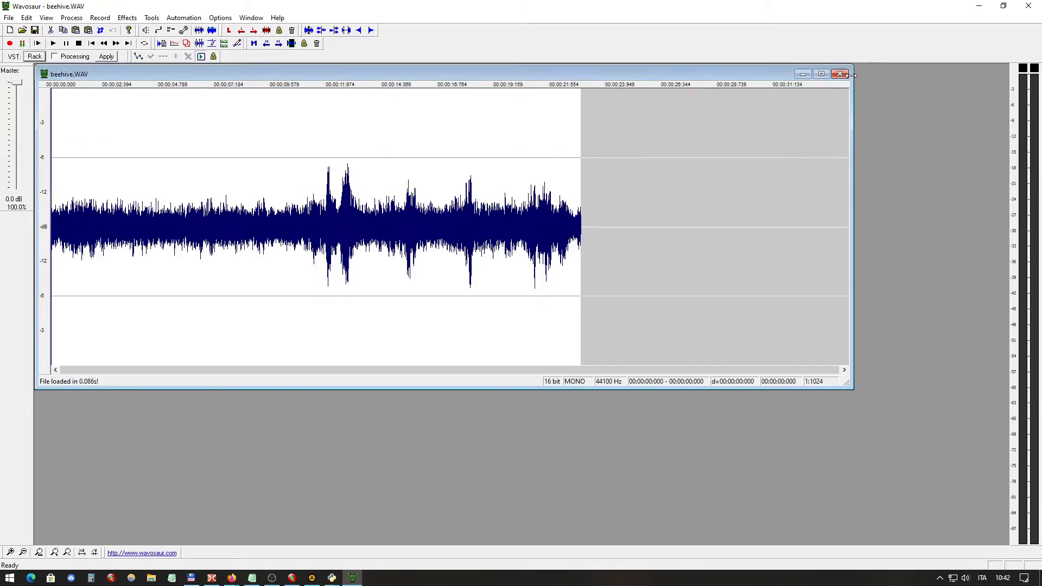
{"action": "left_click", "coordinate": [840, 73]}
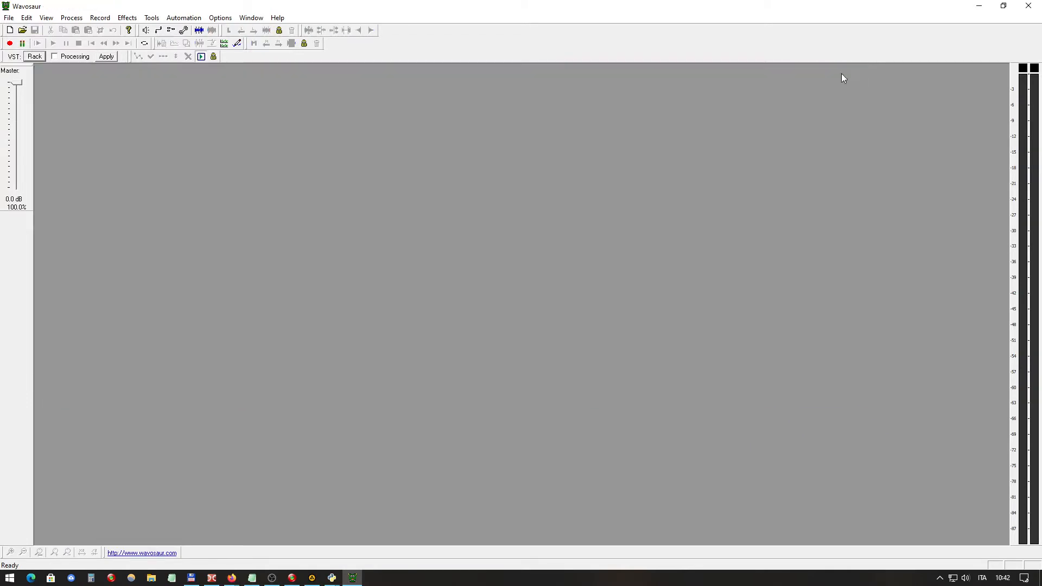
Switch to Double Commander, look through the voice files in sky\Vo\Rc\m, and return to the sky folder
{"action": "left_click", "coordinate": [216, 576]}
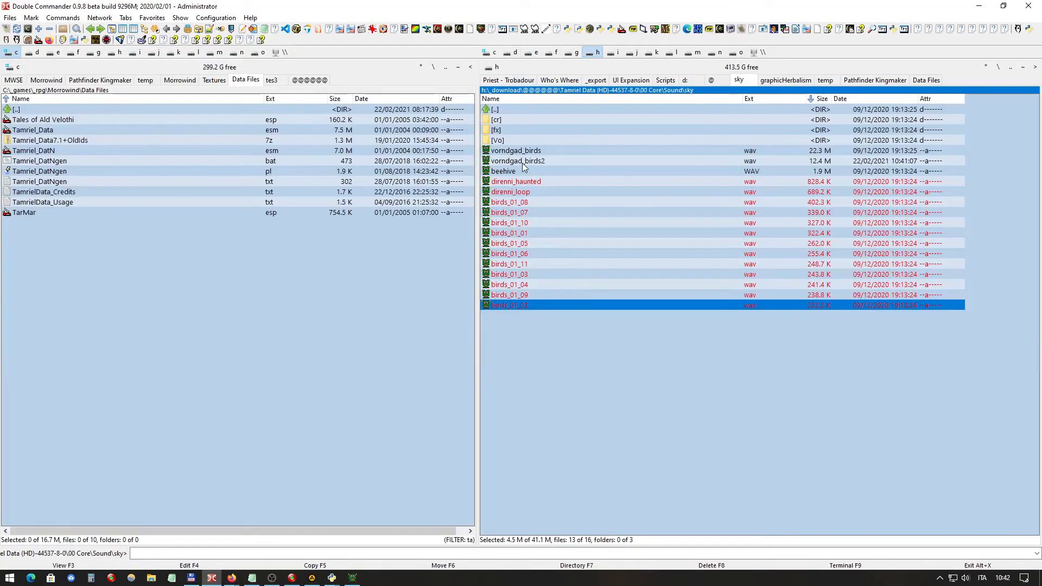
{"action": "double_click", "coordinate": [510, 139]}
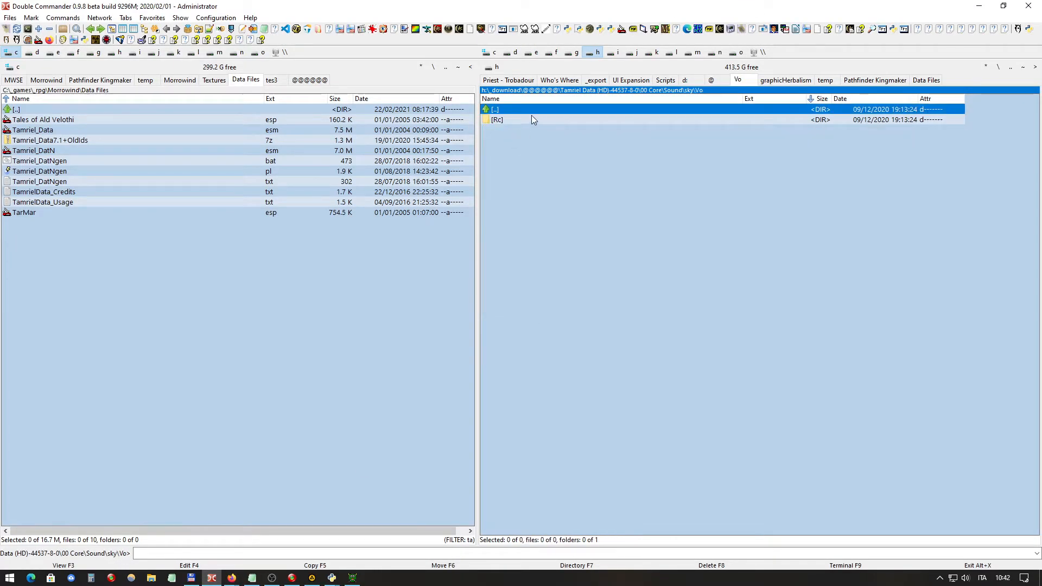
{"action": "double_click", "coordinate": [520, 120]}
{"action": "double_click", "coordinate": [532, 119]}
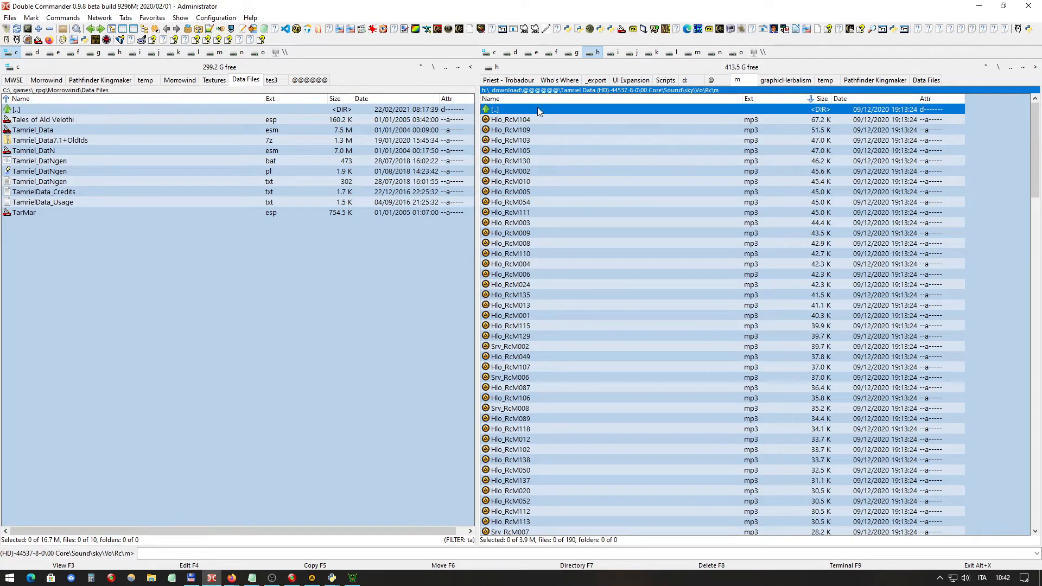
{"action": "double_click", "coordinate": [537, 107]}
{"action": "double_click", "coordinate": [538, 107]}
{"action": "double_click", "coordinate": [537, 108]}
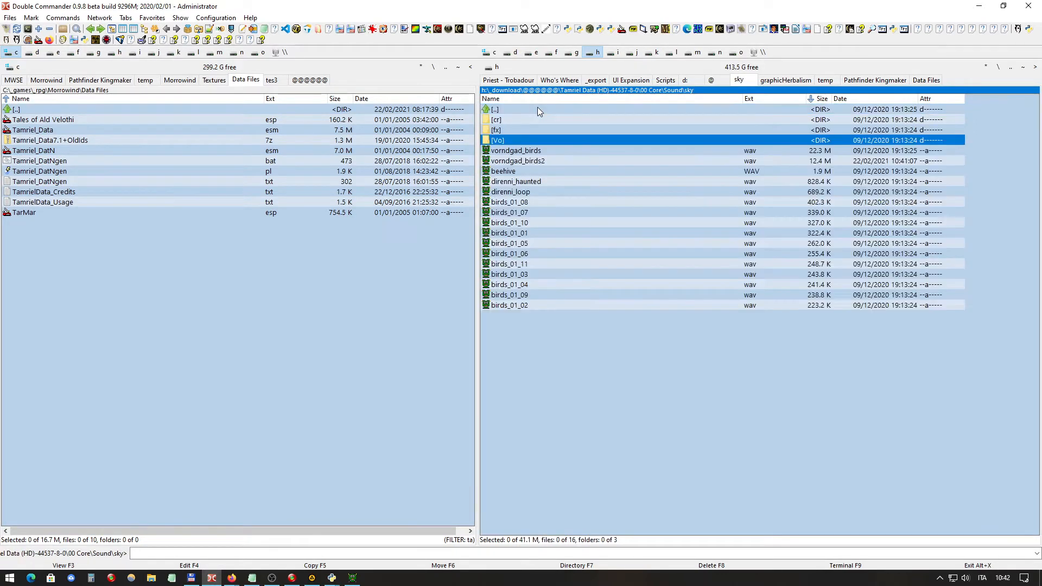
Open barrow_amb.wav from the fx folder in Wavosaur to check its bit depth, and close the editor
{"action": "double_click", "coordinate": [521, 128]}
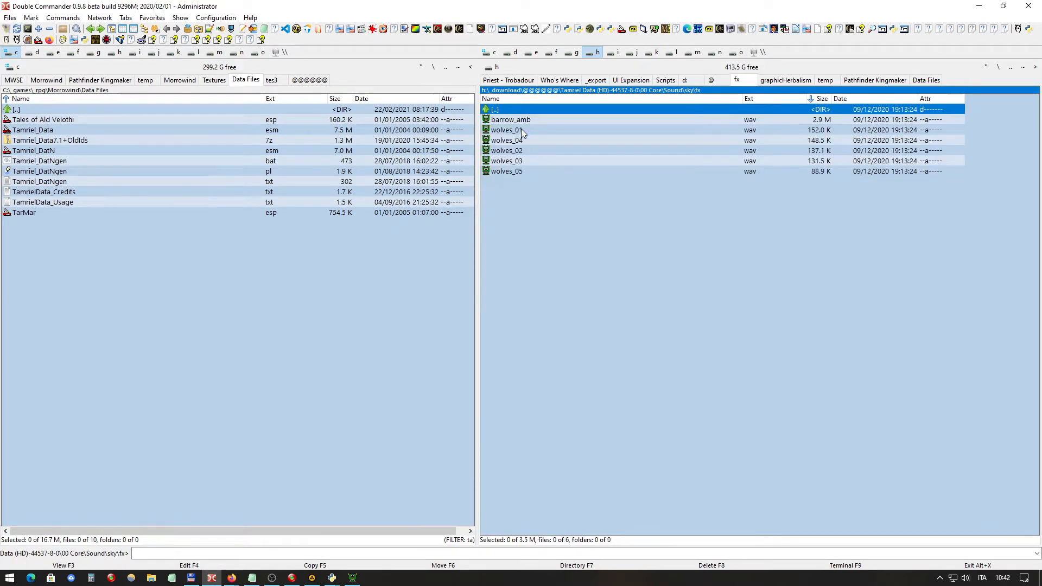
{"action": "left_click", "coordinate": [699, 120]}
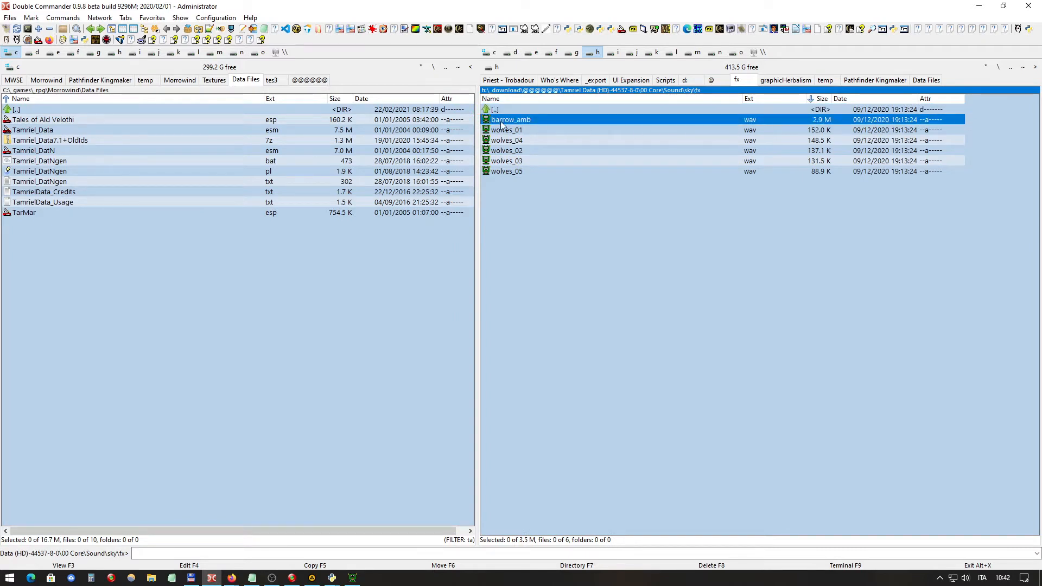
{"action": "left_click_drag", "start_coordinate": [491, 167], "coordinate": [453, 391]}
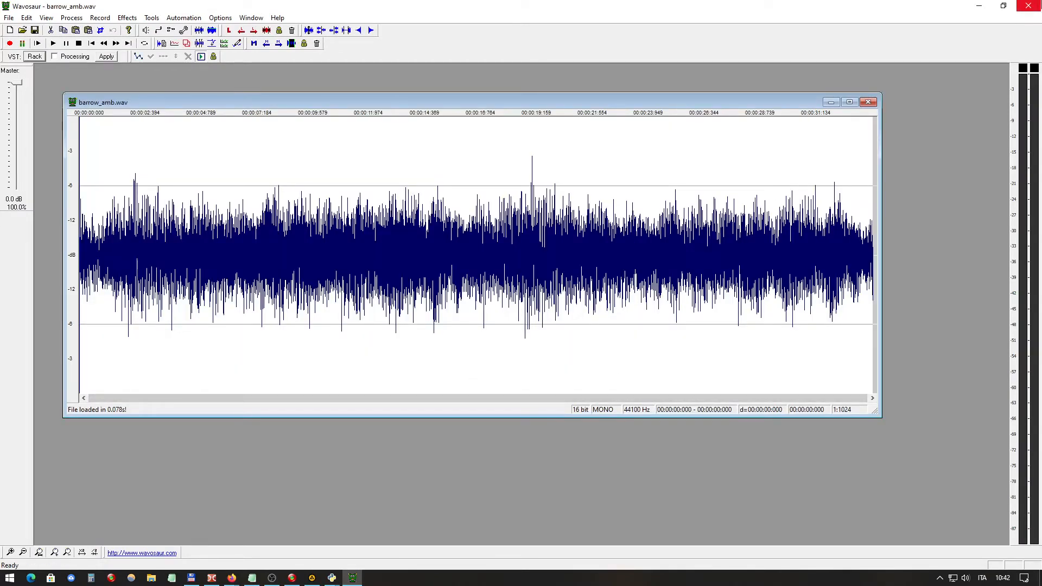
{"action": "left_click", "coordinate": [1029, 7]}
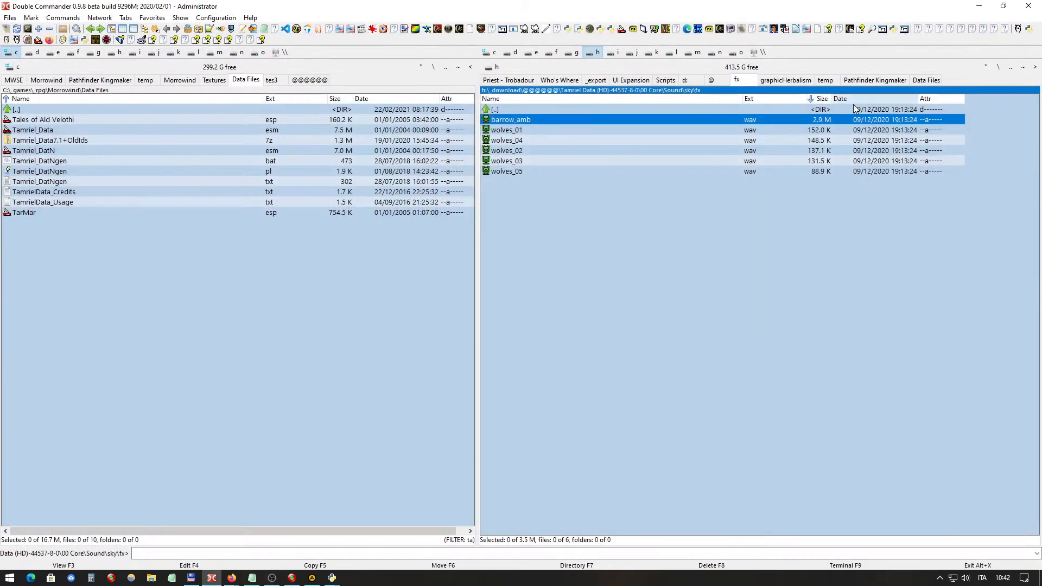
Open SabreCat02.wav from the sky\cr folder in Wavosaur to check its bit depth
{"action": "double_click", "coordinate": [578, 110]}
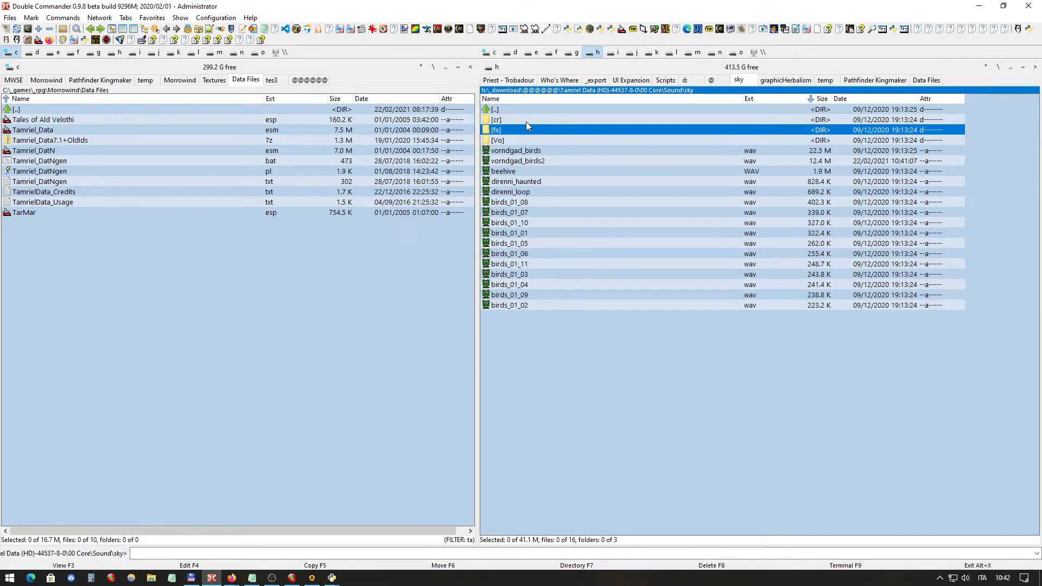
{"action": "double_click", "coordinate": [526, 122]}
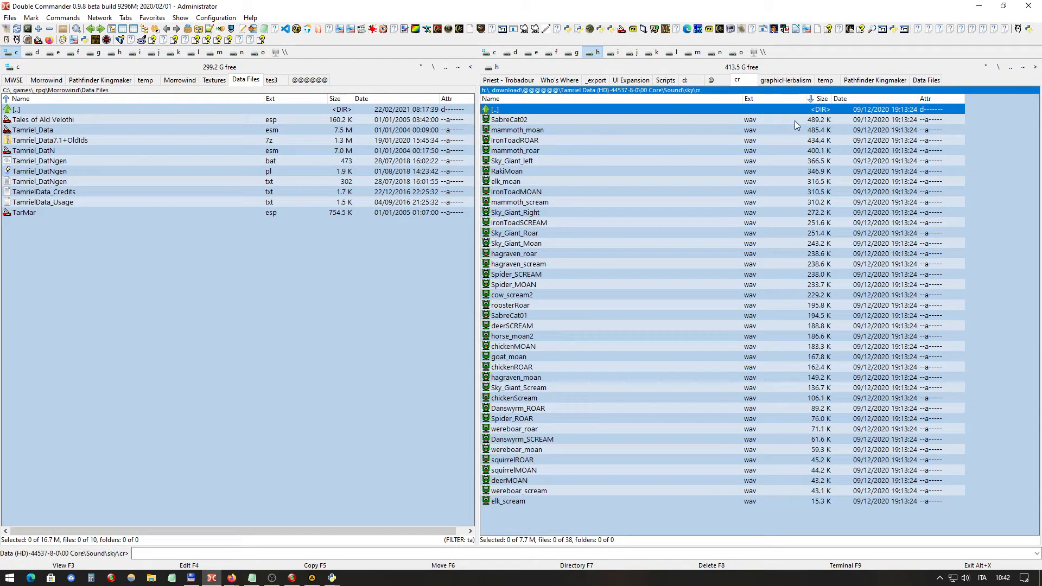
{"action": "double_click", "coordinate": [568, 112]}
{"action": "double_click", "coordinate": [548, 119]}
{"action": "left_click", "coordinate": [540, 120]}
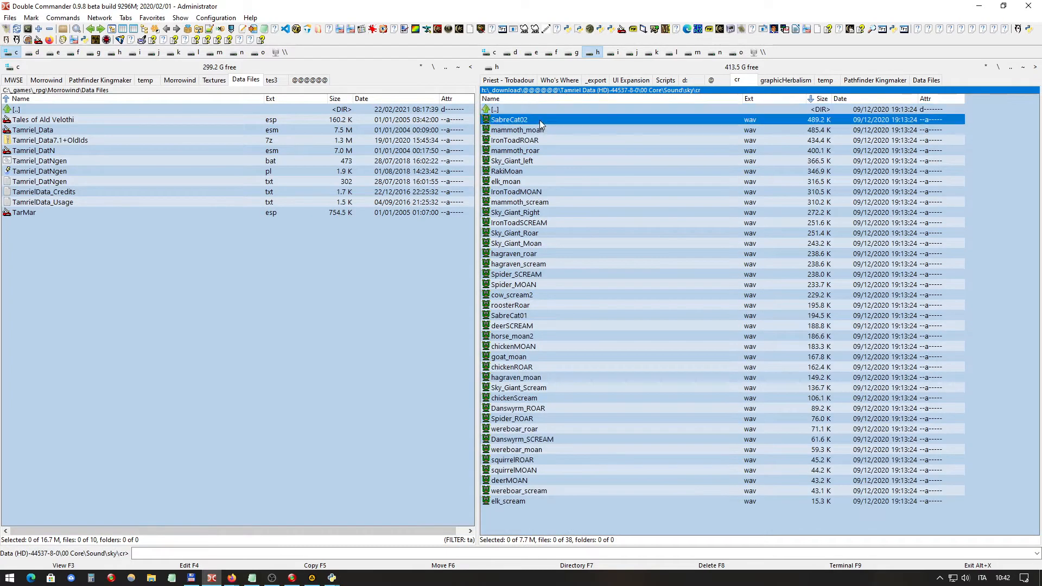
{"action": "double_click", "coordinate": [540, 119]}
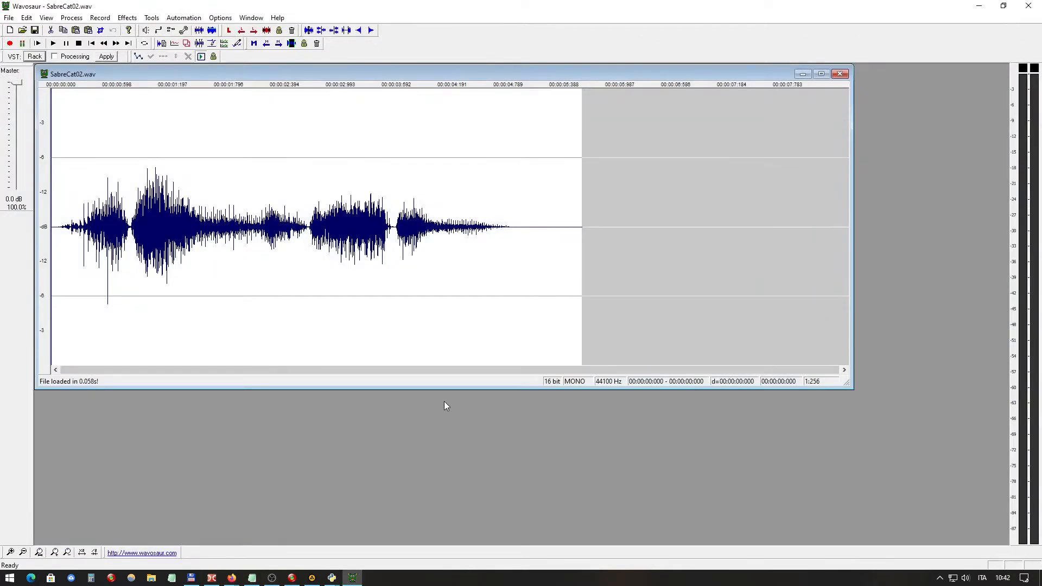
Load the remaining creature sounds from mammoth_moan through elk_scream into Wavosaur, check their bit depths, and close the editor
{"action": "left_click", "coordinate": [214, 579]}
{"action": "left_click", "coordinate": [531, 131]}
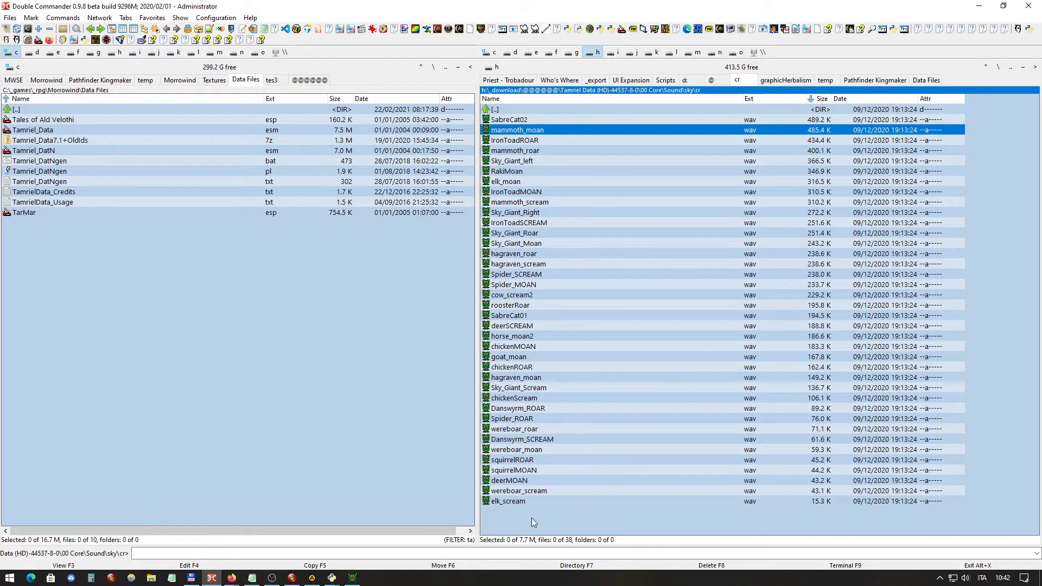
{"action": "left_click", "coordinate": [513, 501], "text": "shift"}
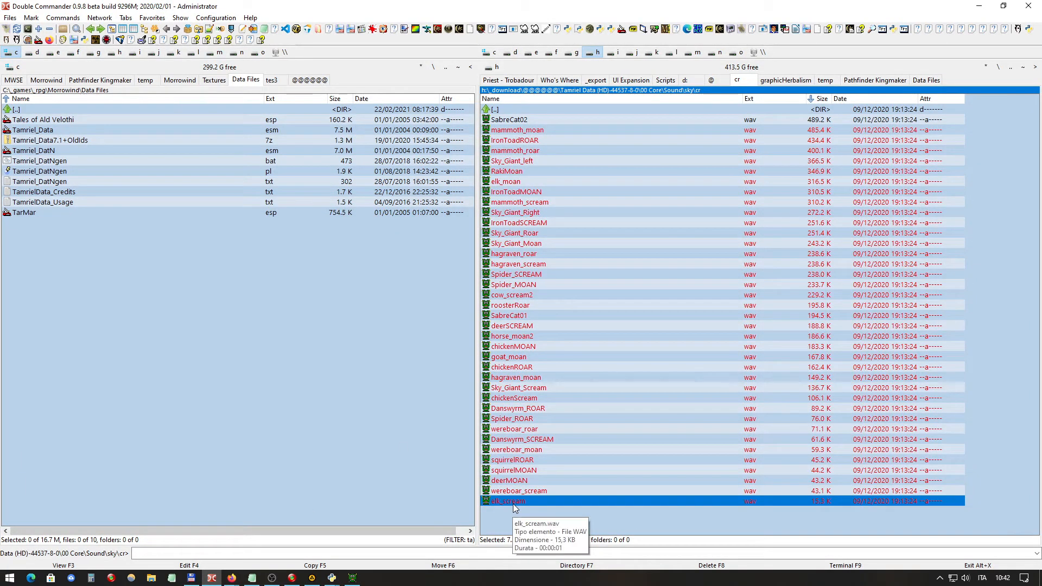
{"action": "left_click", "coordinate": [354, 578]}
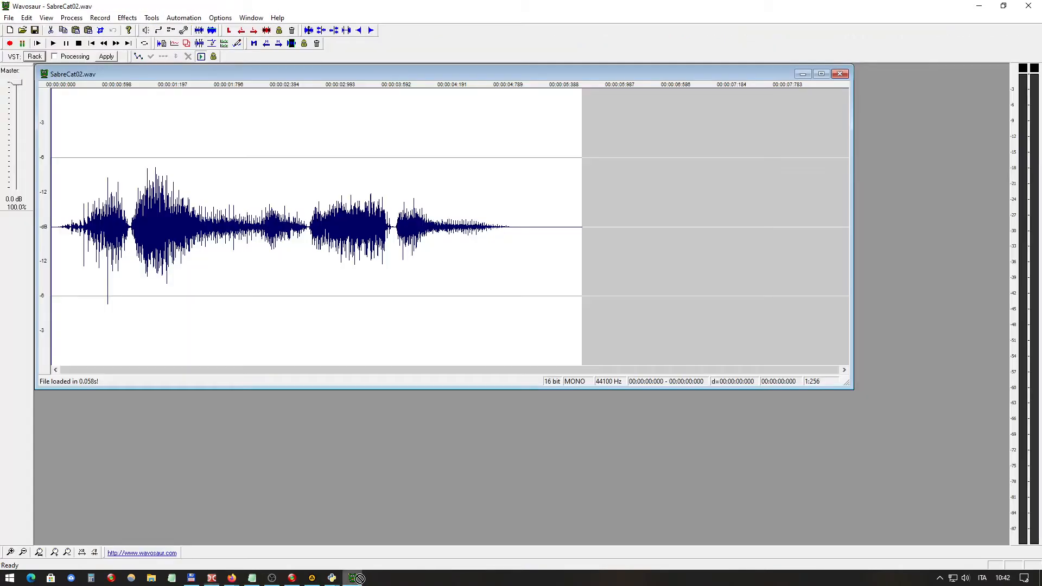
{"action": "left_click_drag", "start_coordinate": [359, 578], "coordinate": [417, 455]}
{"action": "left_click_drag", "start_coordinate": [439, 356], "coordinate": [442, 354]}
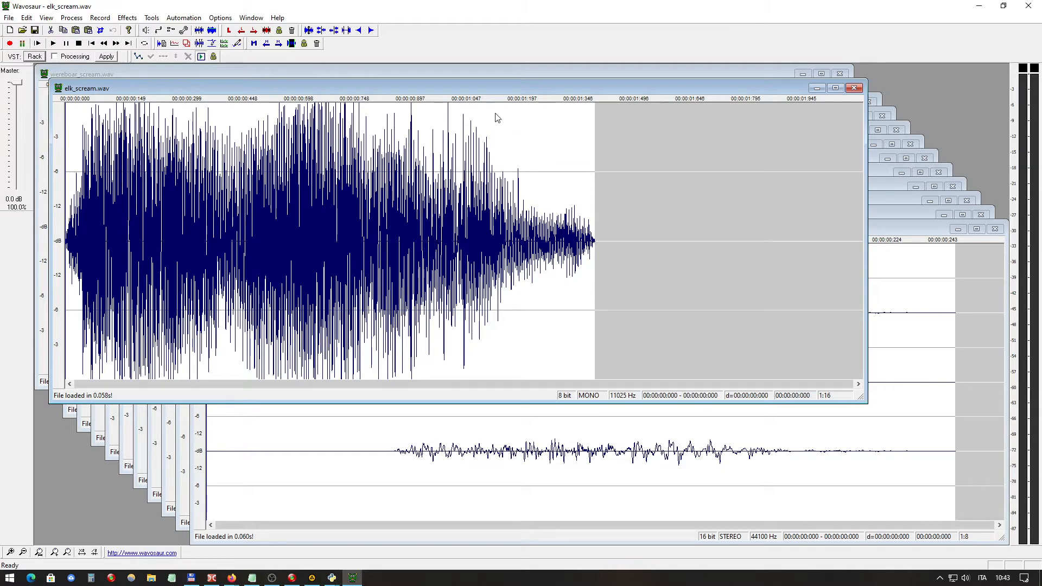
{"action": "key", "text": "alt+F4"}
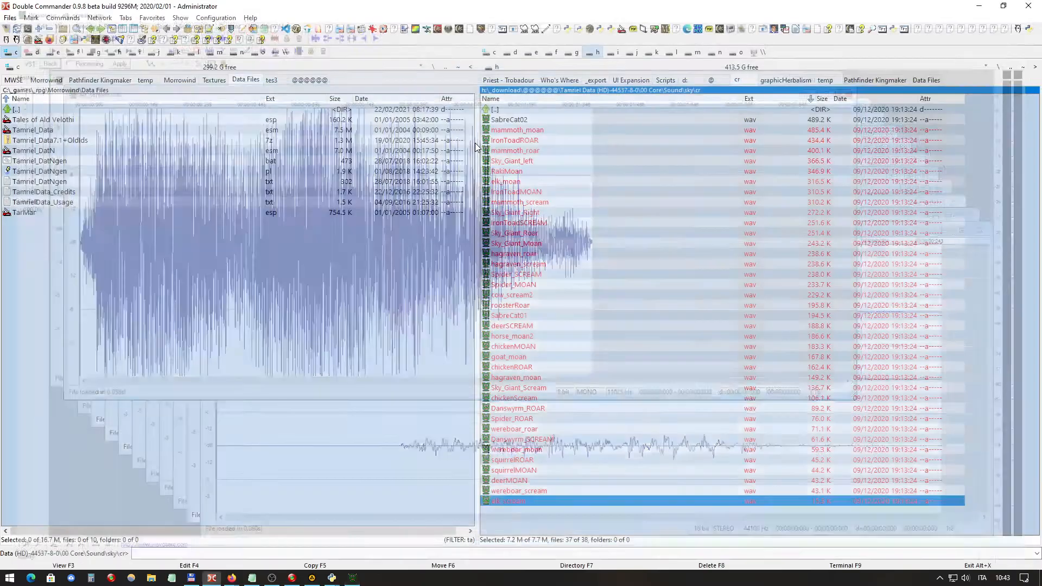
Clear the file selection and go up from sky\cr to the 00 Core folder
{"action": "left_click", "coordinate": [530, 110]}
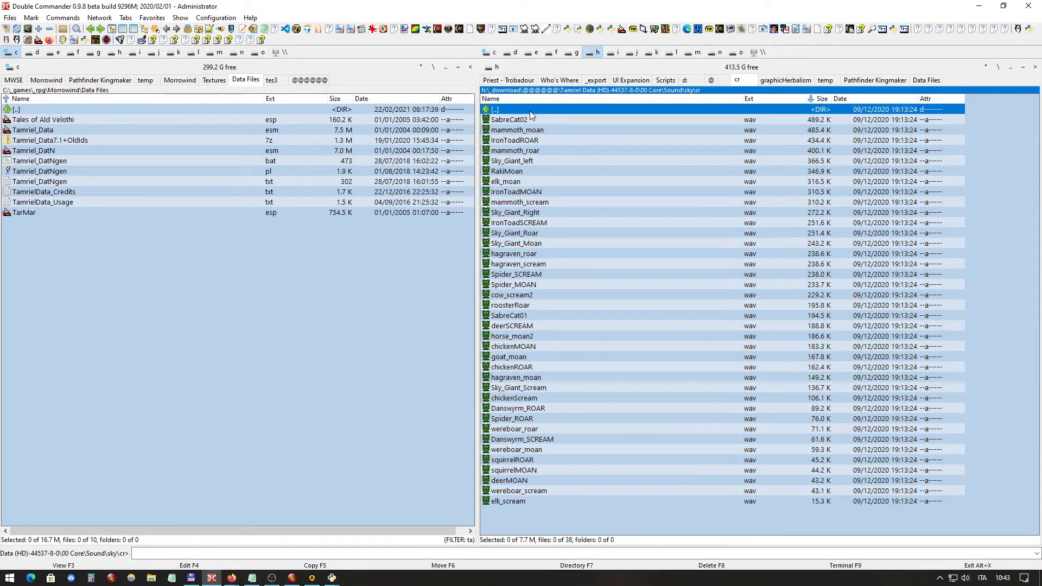
{"action": "double_click", "coordinate": [529, 111]}
{"action": "double_click", "coordinate": [530, 111]}
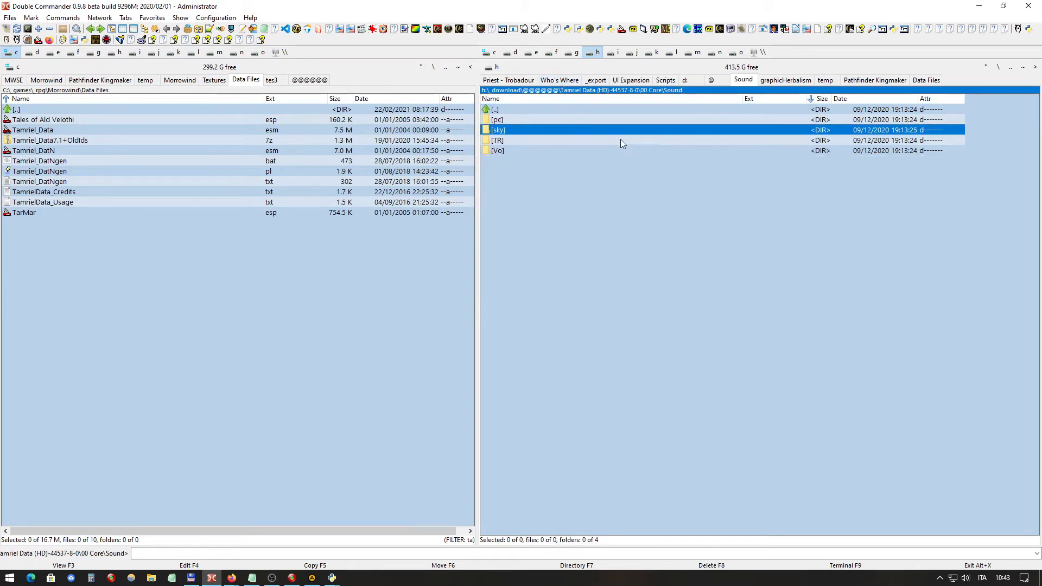
{"action": "double_click", "coordinate": [509, 112]}
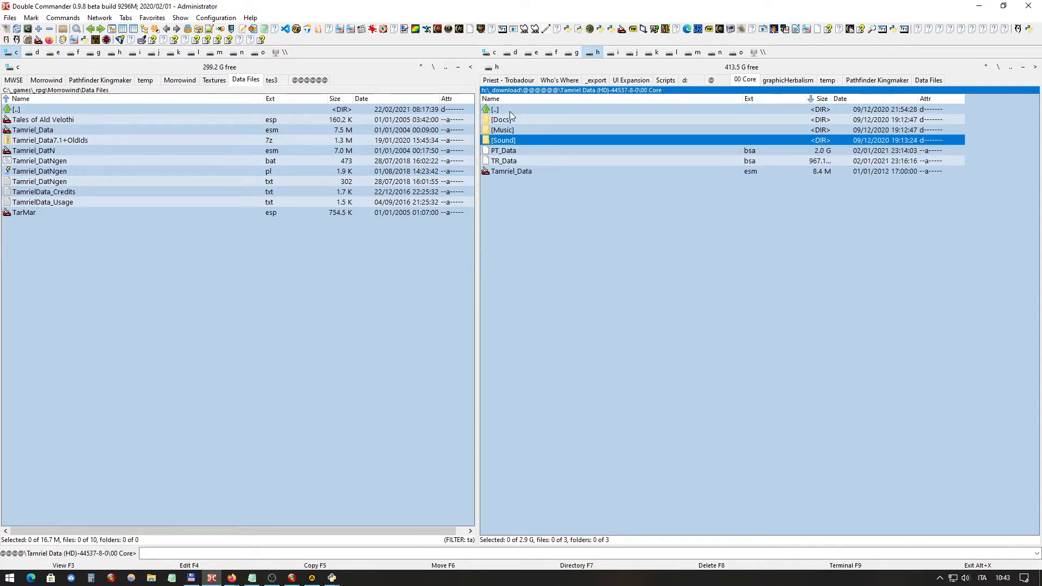
{"action": "left_click", "coordinate": [532, 108]}
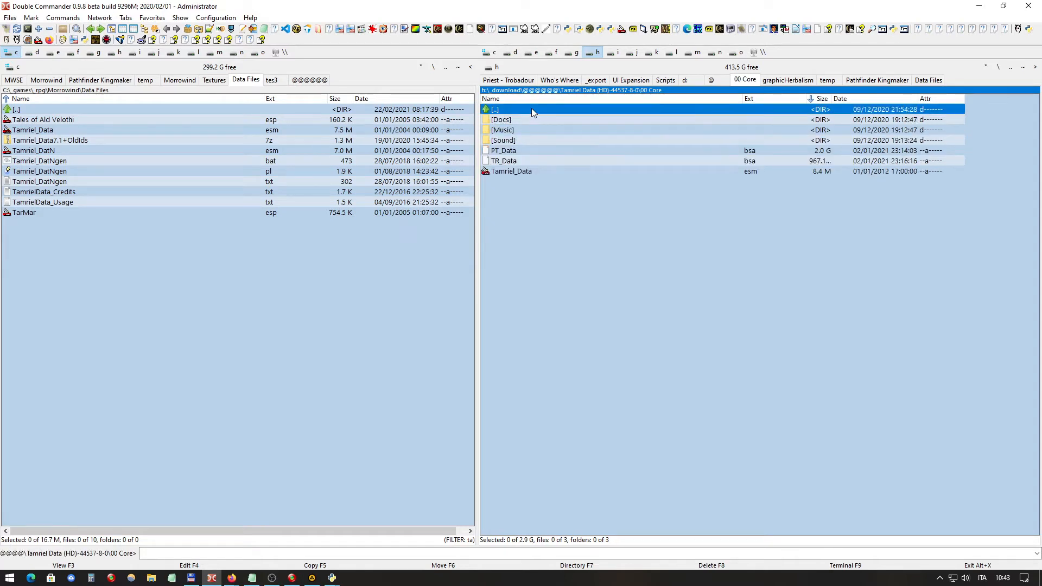
Search 00 Core and its subfolders for files not older than 1 day and list the results in a panel tab
{"action": "left_click", "coordinate": [68, 19]}
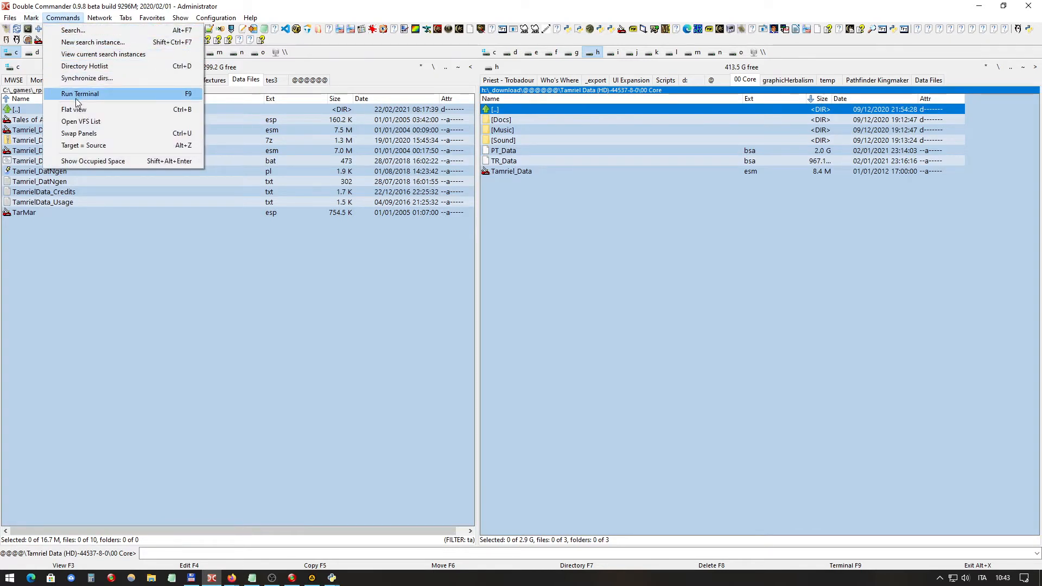
{"action": "left_click", "coordinate": [76, 30]}
{"action": "left_click", "coordinate": [558, 242]}
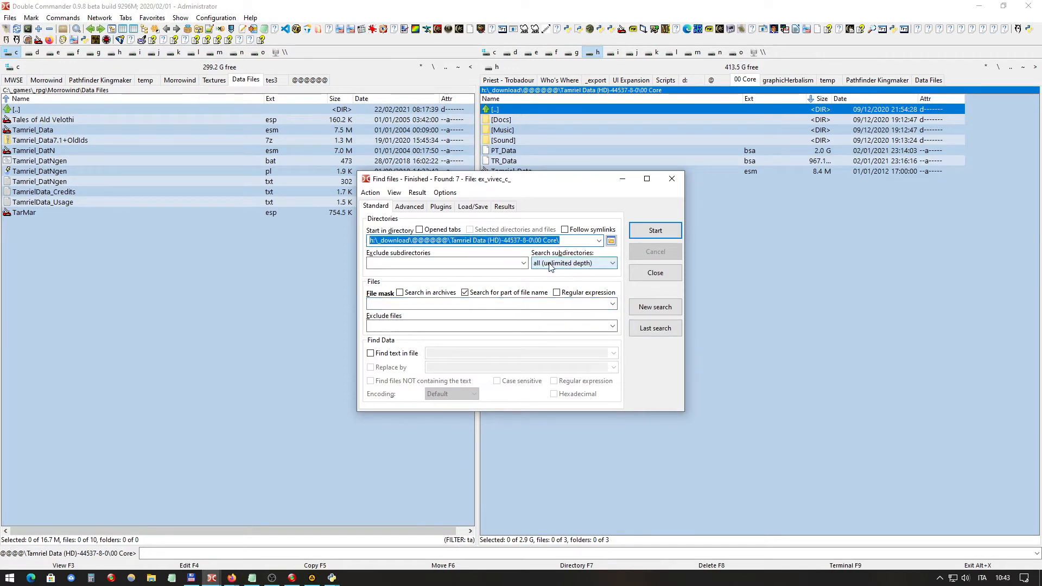
{"action": "left_click", "coordinate": [408, 207]}
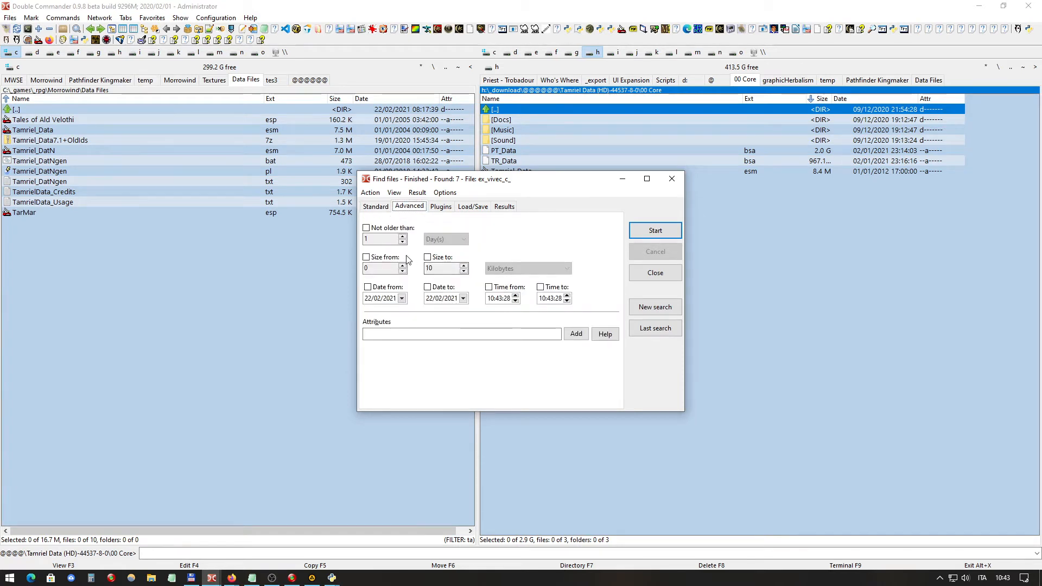
{"action": "left_click", "coordinate": [368, 228]}
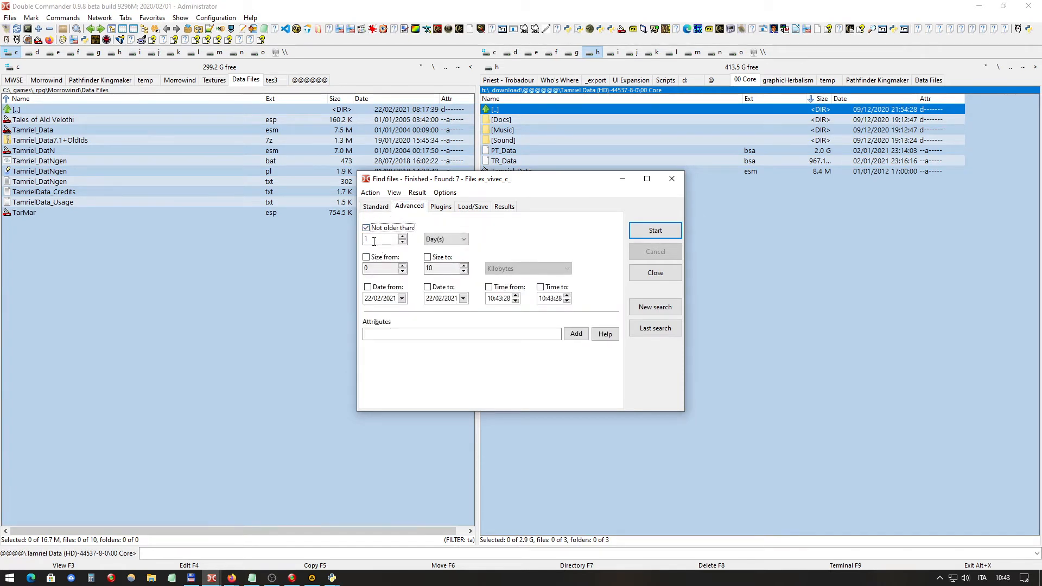
{"action": "left_click", "coordinate": [678, 239]}
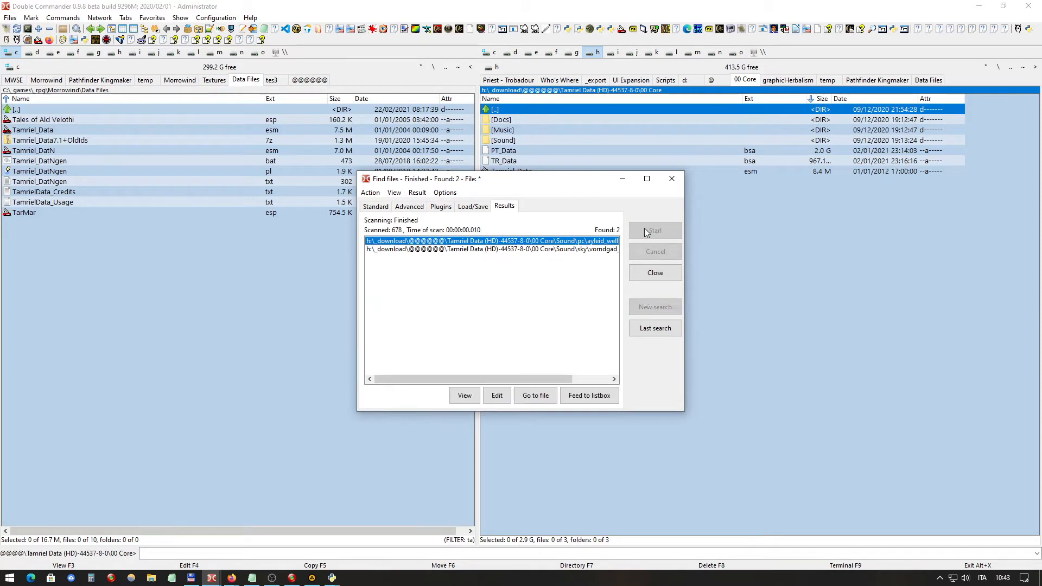
{"action": "left_click", "coordinate": [516, 251]}
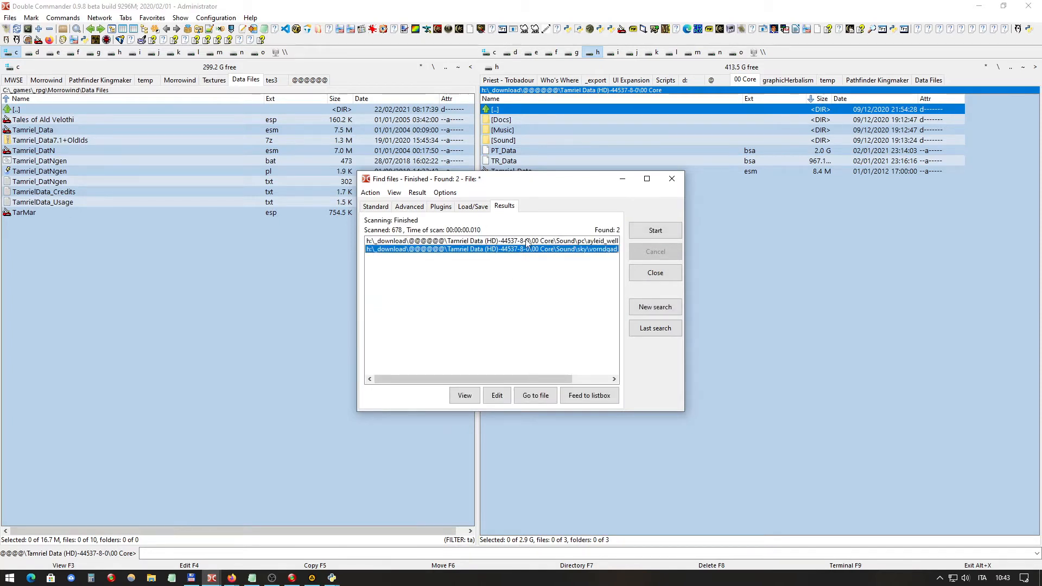
{"action": "left_click", "coordinate": [590, 395]}
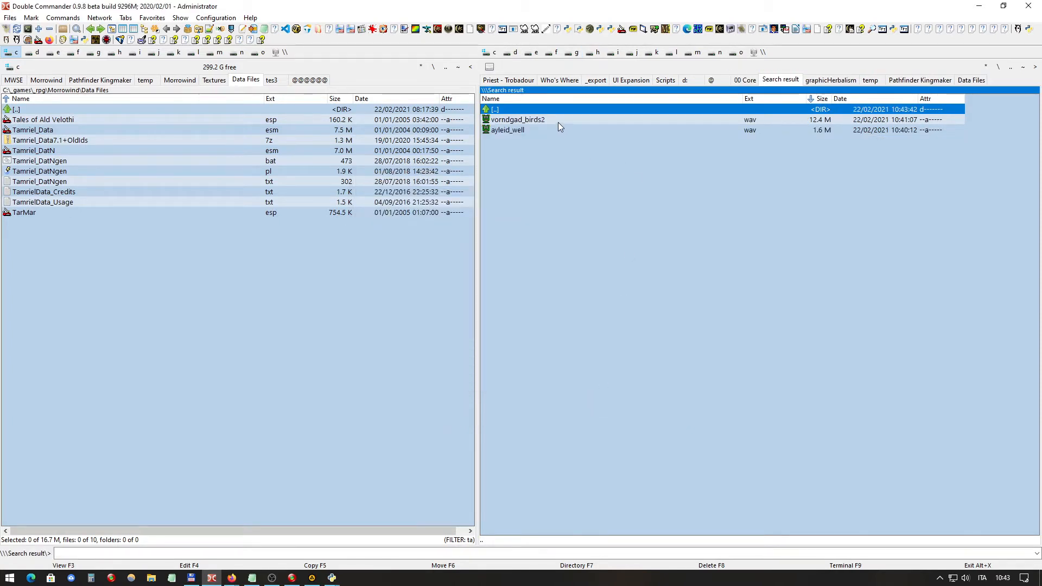
Review the locations of vorndgad_birds2 and ayleid_well in the search results, and return to the 00 Core folder
{"action": "left_click", "coordinate": [504, 120]}
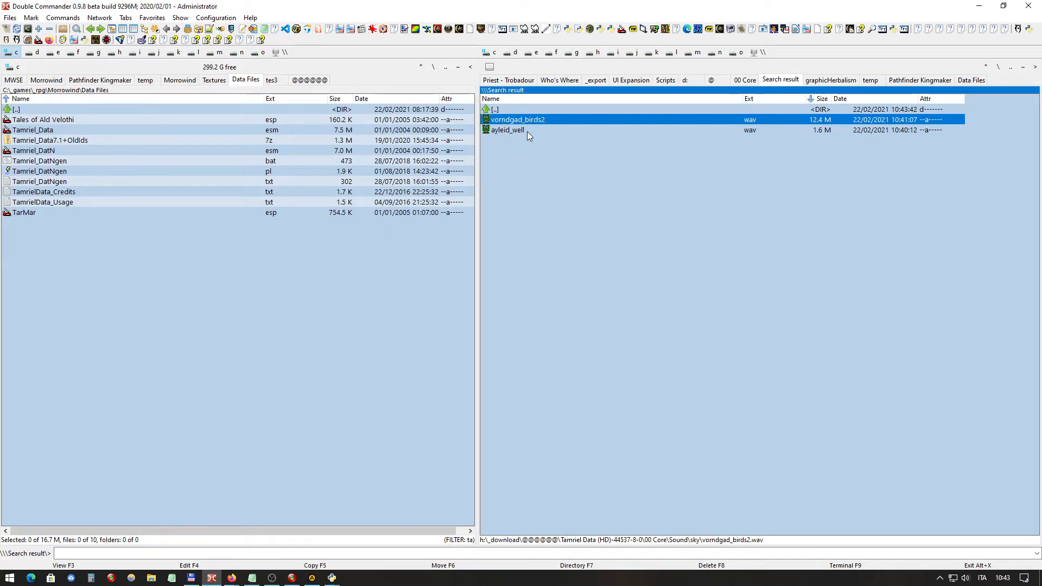
{"action": "mouse_move", "coordinate": [527, 133]}
{"action": "left_click", "coordinate": [580, 131]}
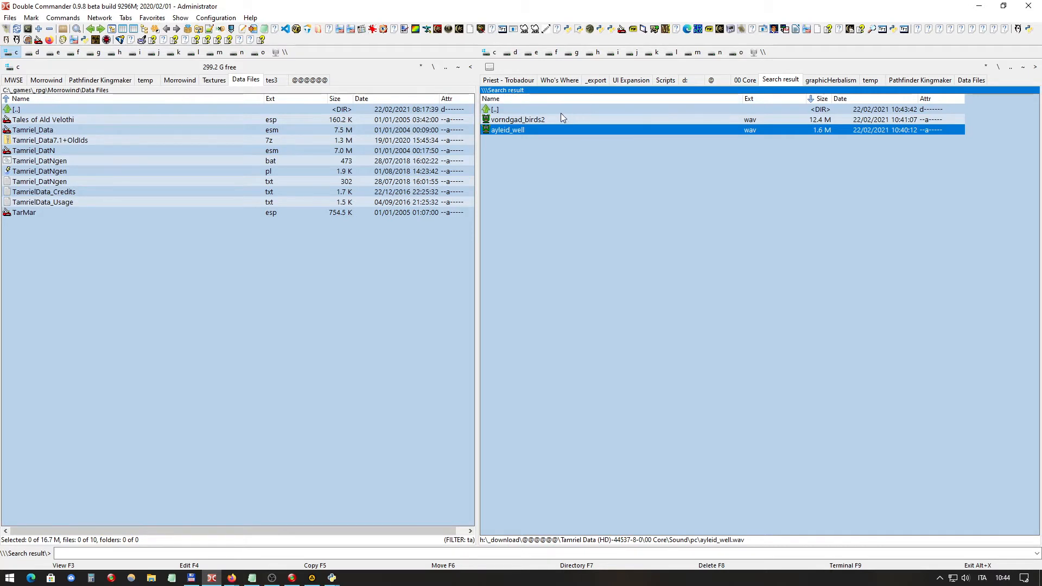
{"action": "double_click", "coordinate": [546, 108]}
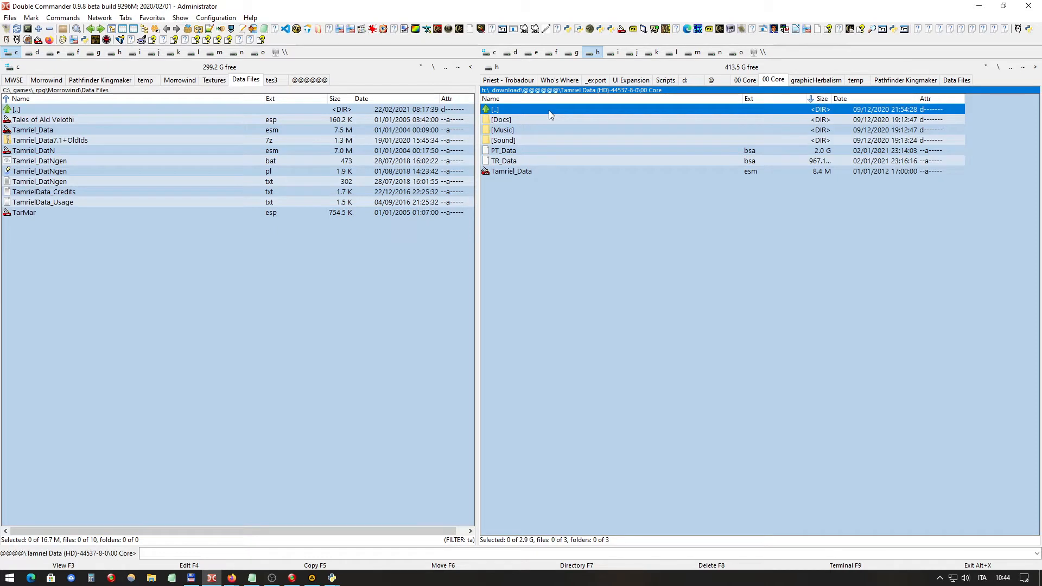
Examine the Tamriel_Data master and compare the PT_Data and TR_Data bsa archives in 00 Core
{"action": "left_click", "coordinate": [534, 171]}
{"action": "left_click", "coordinate": [558, 152]}
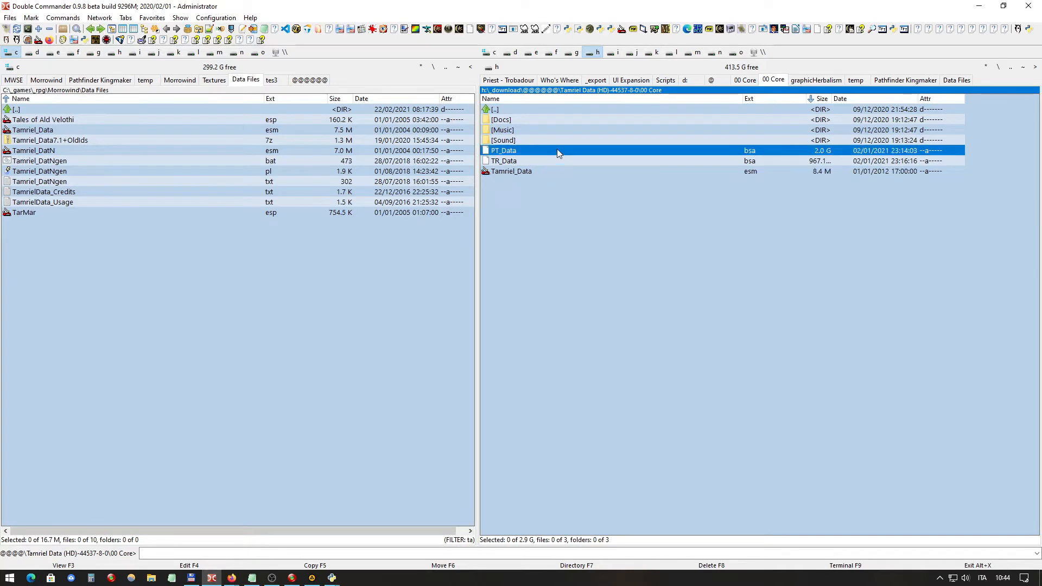
{"action": "left_click", "coordinate": [522, 161]}
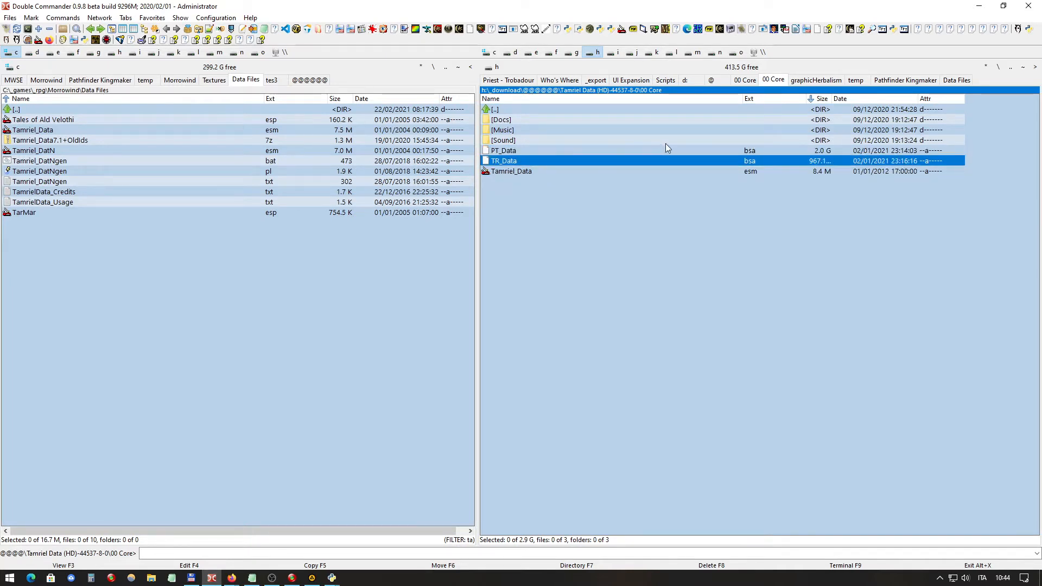
{"action": "left_click", "coordinate": [708, 154]}
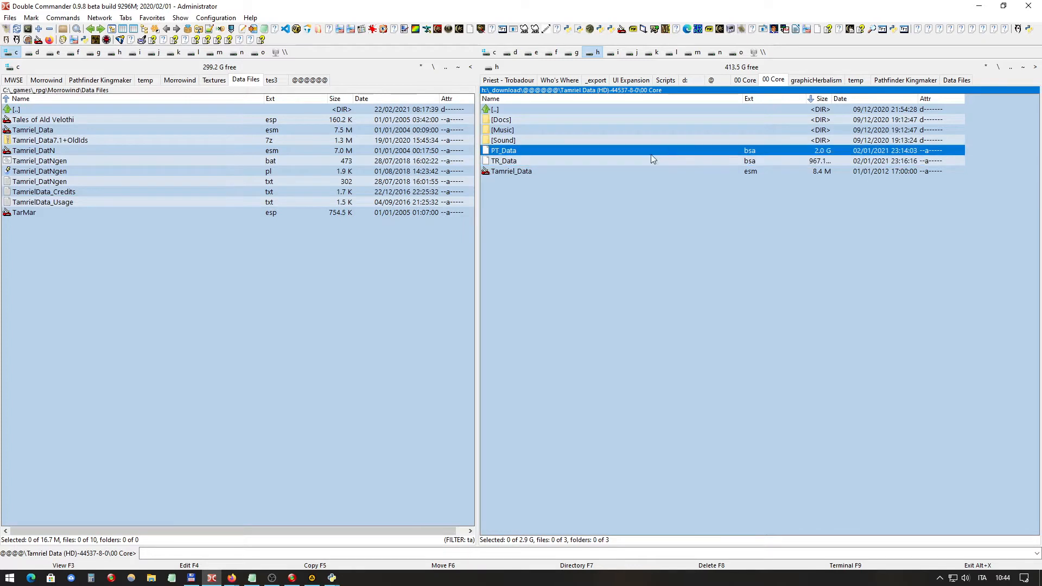
{"action": "left_click", "coordinate": [620, 161]}
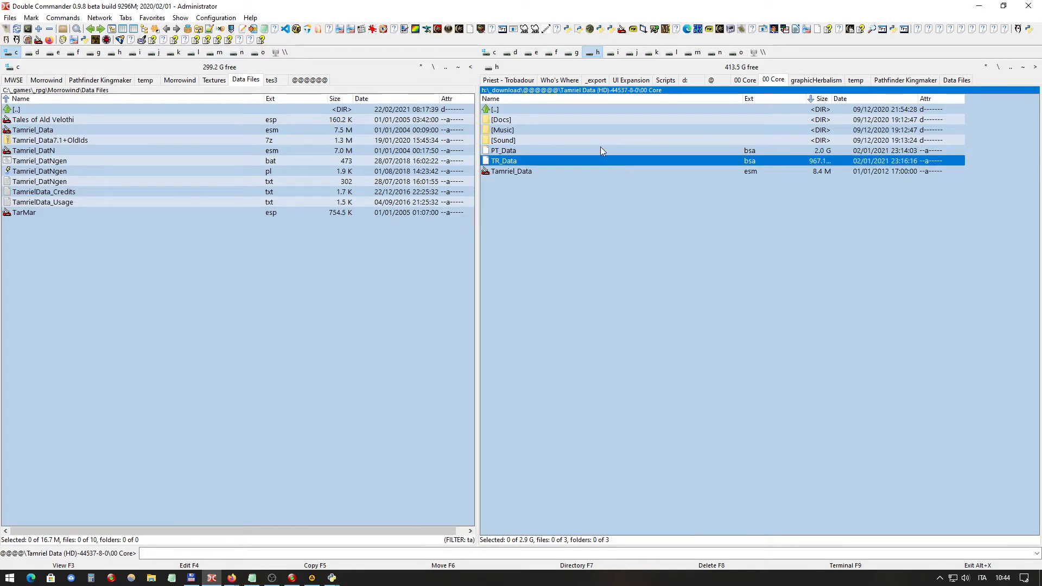
{"action": "left_click", "coordinate": [600, 146]}
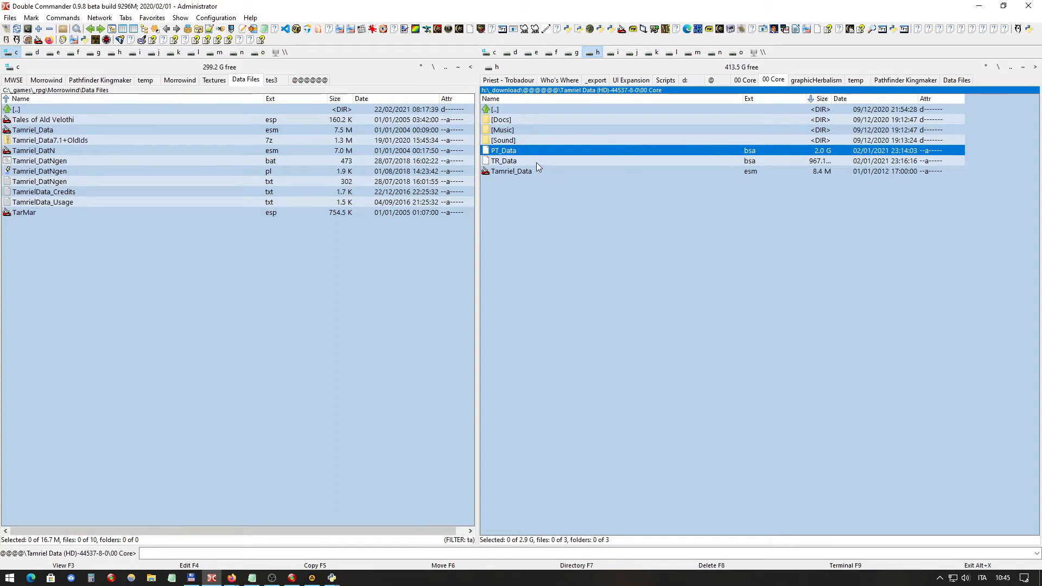
{"action": "left_click", "coordinate": [551, 160]}
{"action": "left_click", "coordinate": [552, 151]}
{"action": "left_click", "coordinate": [553, 161]}
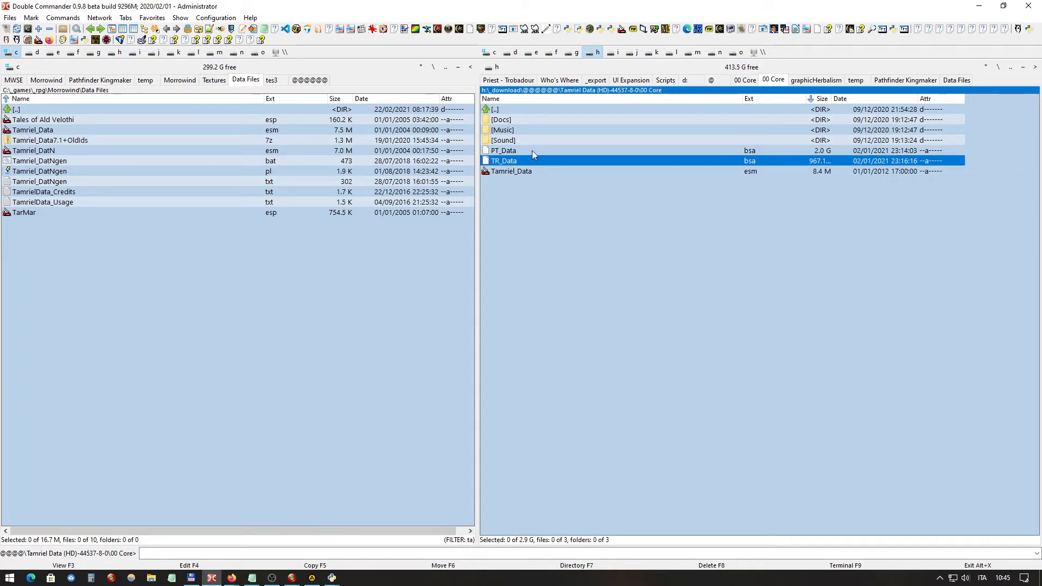
{"action": "left_click", "coordinate": [532, 151]}
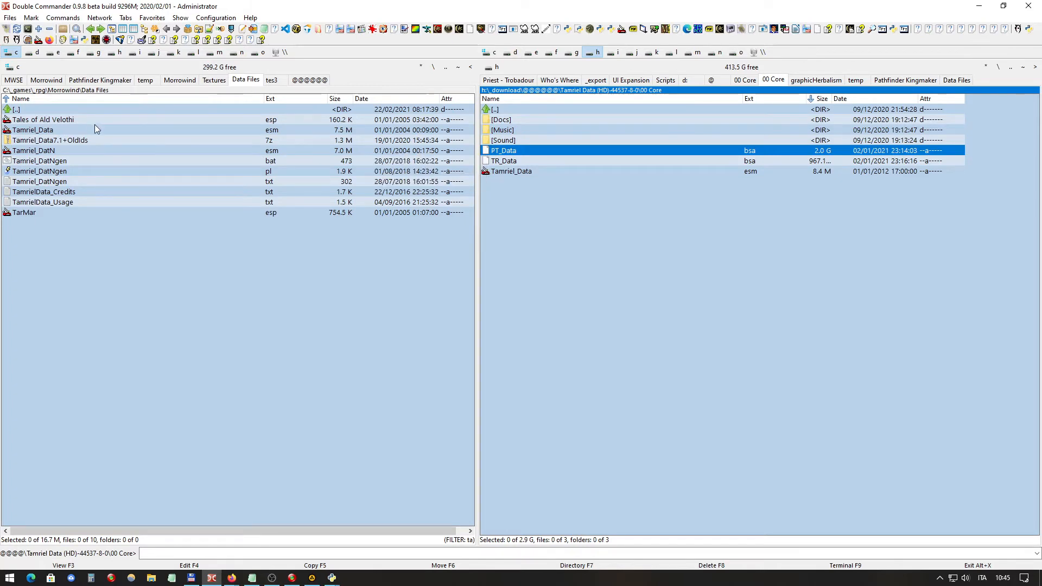
Filter the Morrowind Data Files folder by "bs" and copy bsapack.exe into the 00 Core folder
{"action": "left_click", "coordinate": [120, 116]}
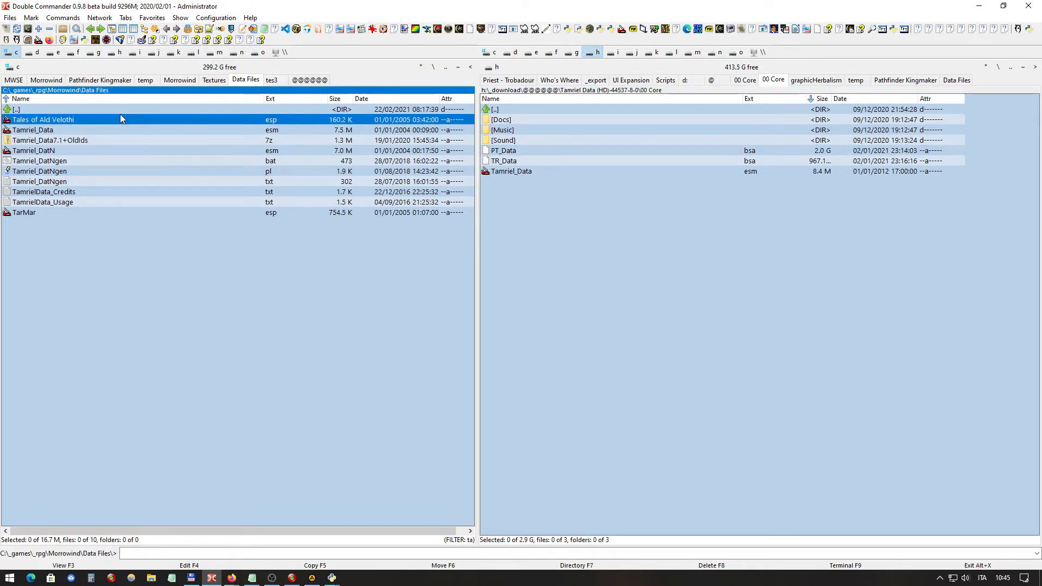
{"action": "key", "text": "Escape"}
{"action": "left_click", "coordinate": [115, 137]}
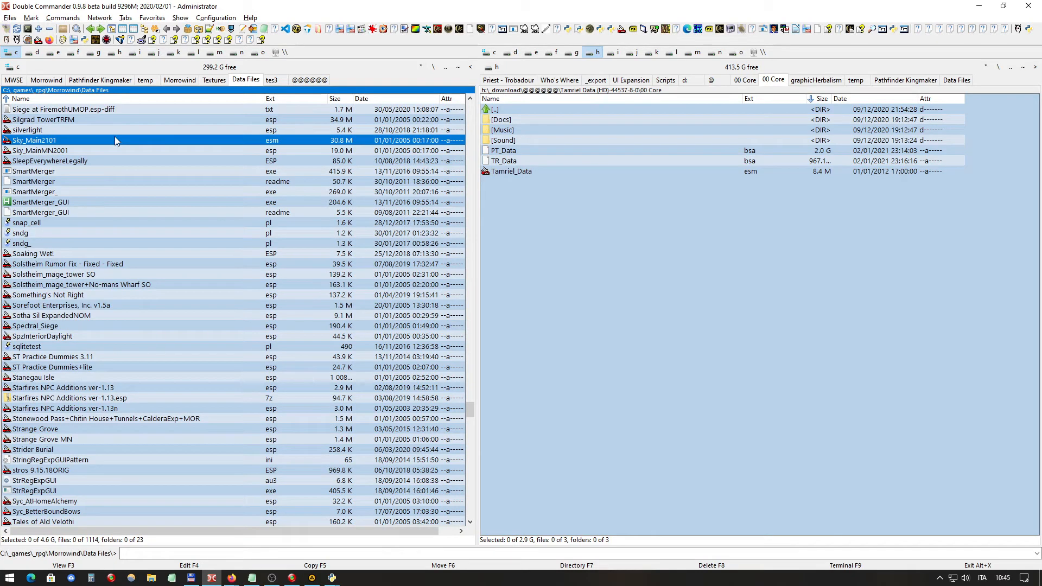
{"action": "type", "text": "bs"}
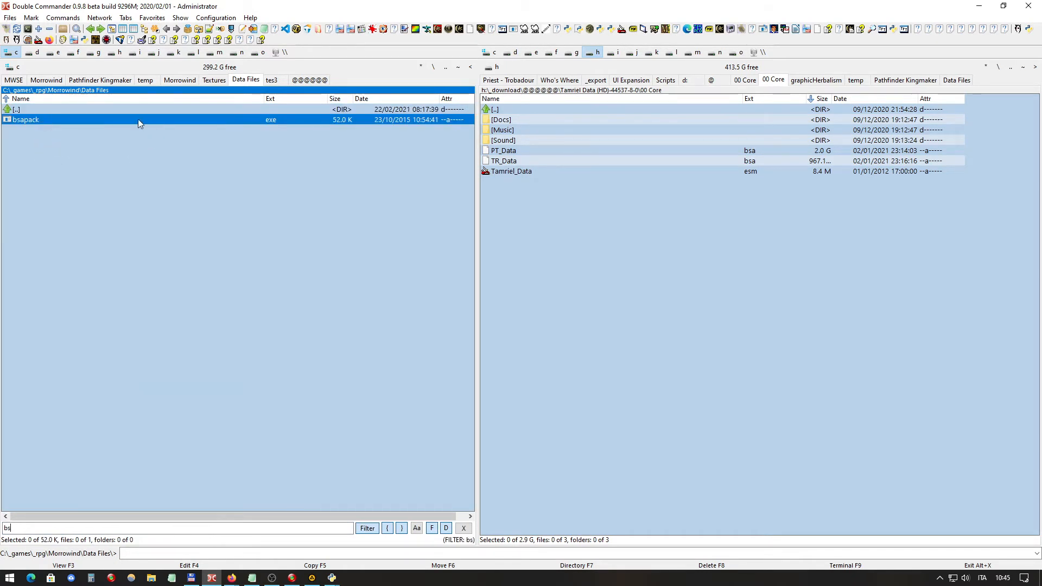
{"action": "left_click", "coordinate": [127, 110]}
{"action": "left_click", "coordinate": [116, 117]}
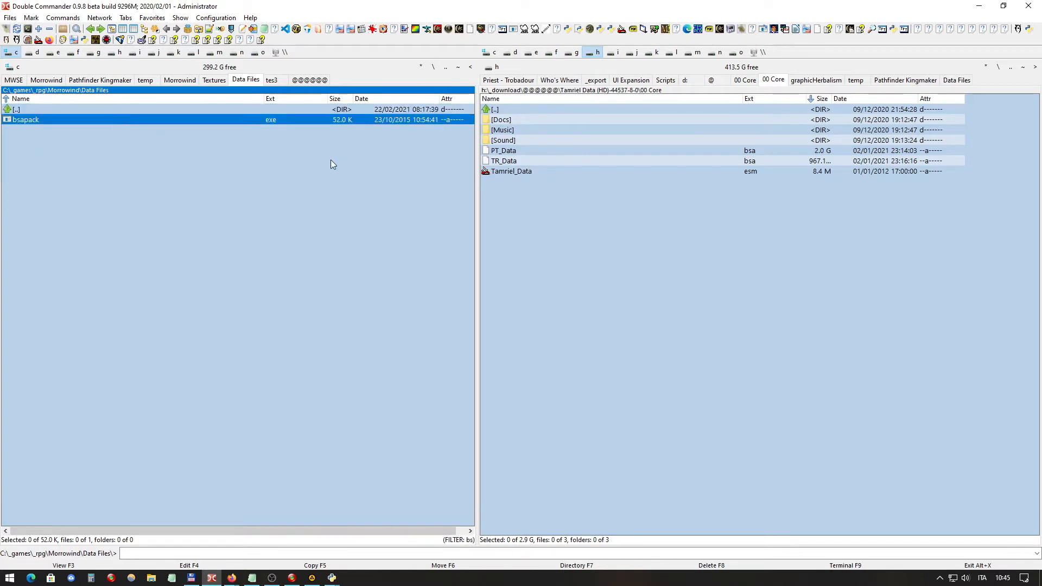
{"action": "key", "text": "F5"}
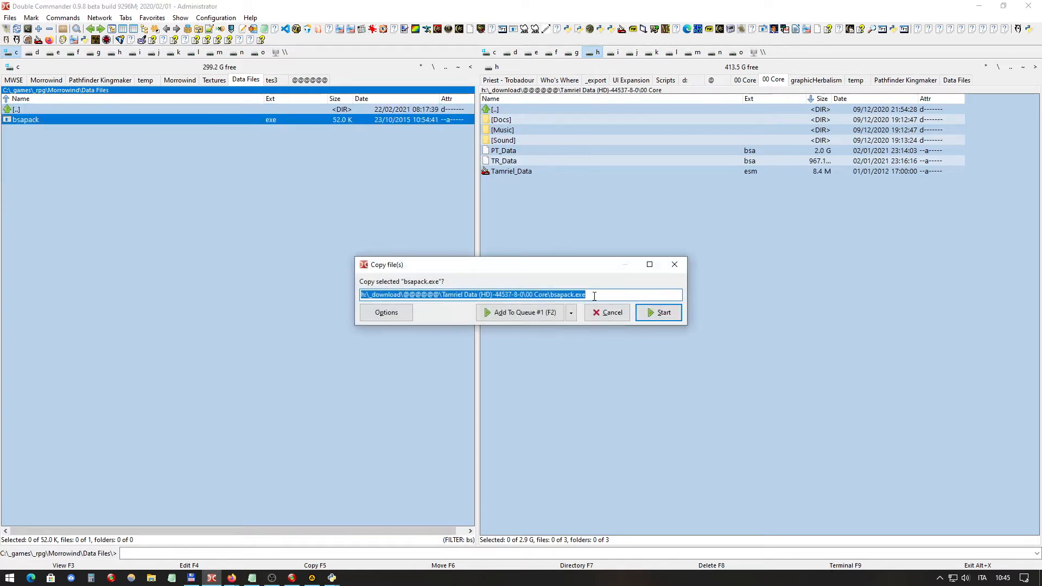
{"action": "left_click", "coordinate": [672, 317]}
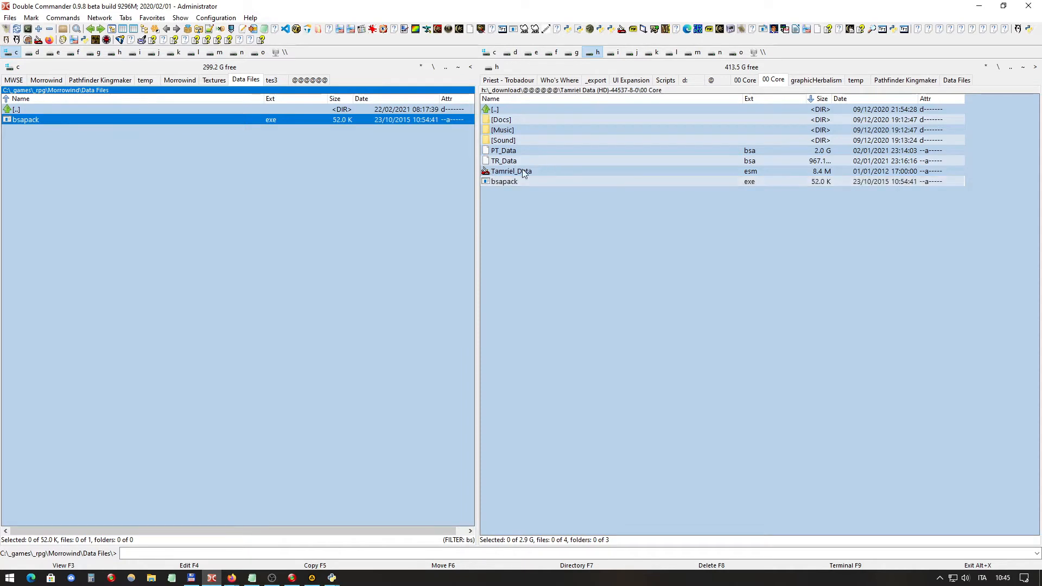
Switch to Firefox and search the web for the file name bsapack.exe in a new browser tab
{"action": "left_click", "coordinate": [525, 151]}
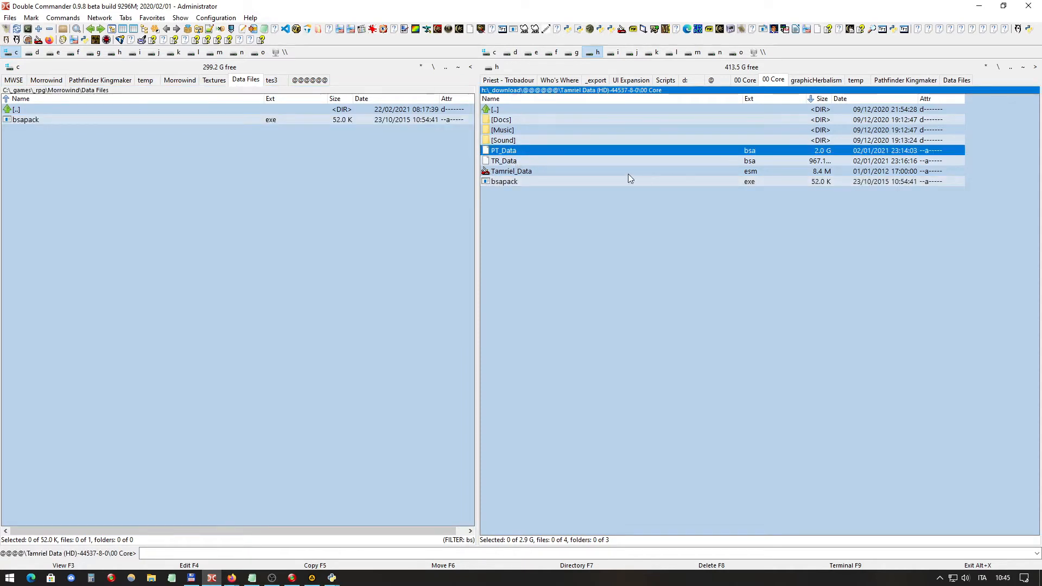
{"action": "left_click", "coordinate": [520, 185]}
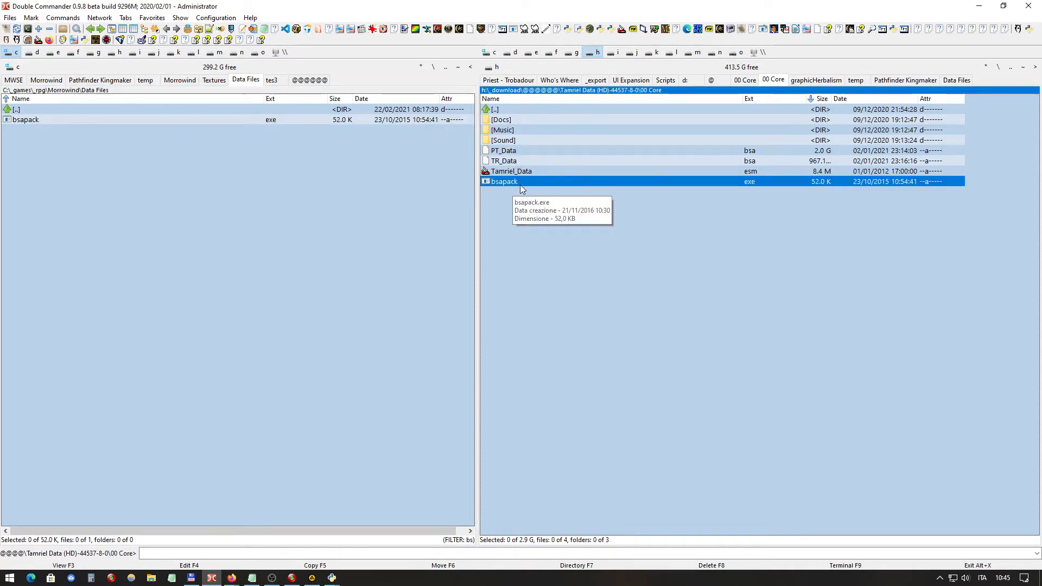
{"action": "left_click", "coordinate": [520, 184]}
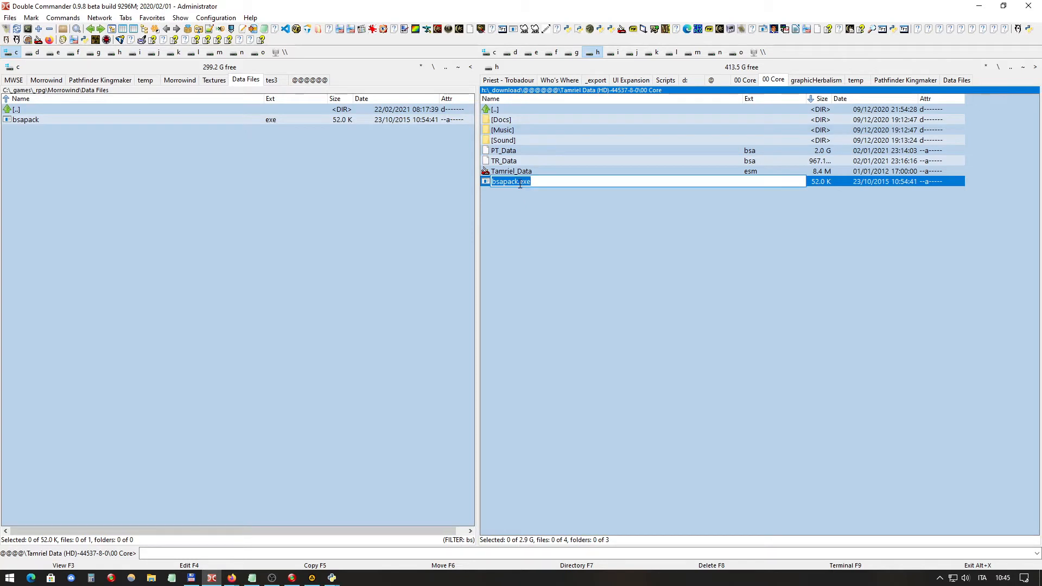
{"action": "left_click", "coordinate": [550, 171]}
{"action": "left_click", "coordinate": [232, 577]}
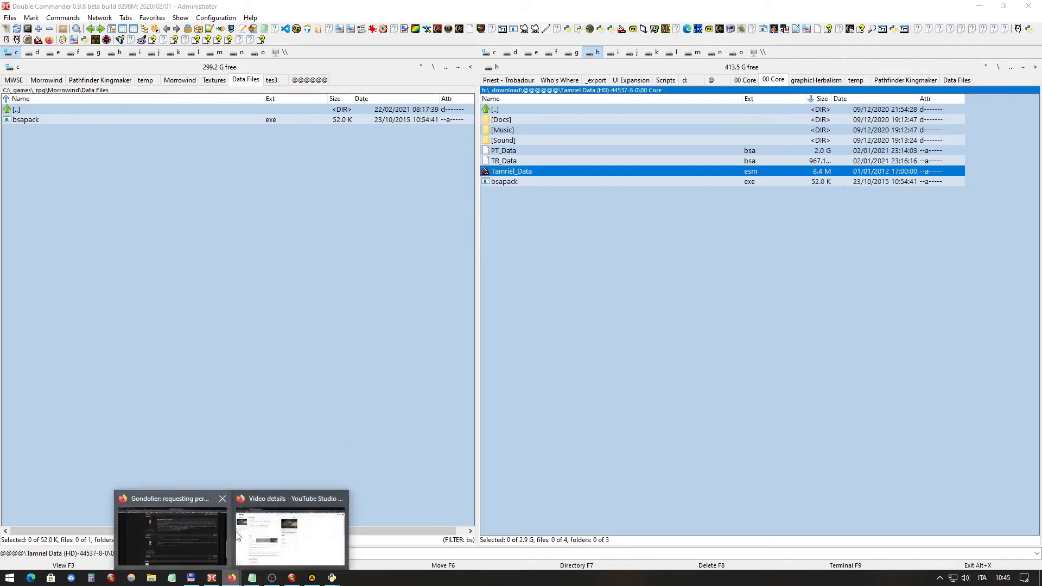
{"action": "left_click", "coordinate": [271, 529]}
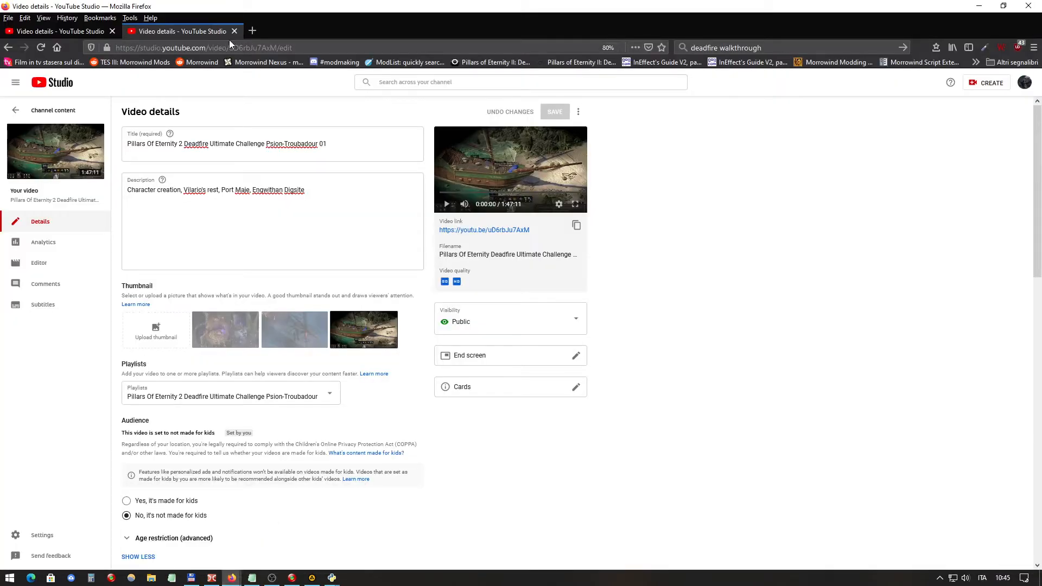
{"action": "left_click", "coordinate": [252, 31]}
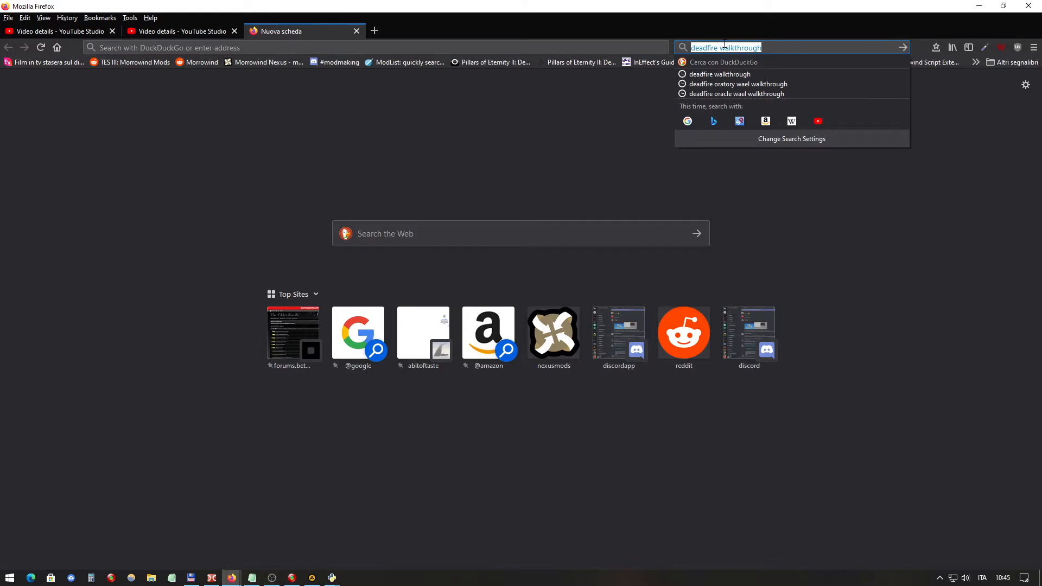
{"action": "type", "text": "bsapack.exe"}
{"action": "key", "text": "Return"}
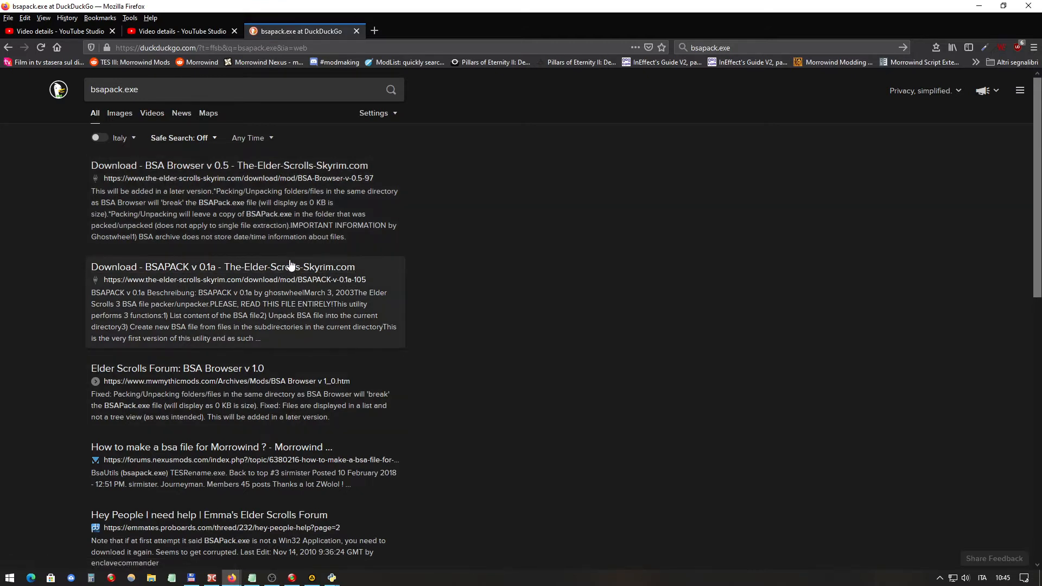
Open the Nexus forum topic "How to make a bsa file for Morrowind ?" and read its replies, including the spoiler text
{"action": "scroll", "coordinate": [291, 266], "scroll_direction": "down", "scroll_amount": 3}
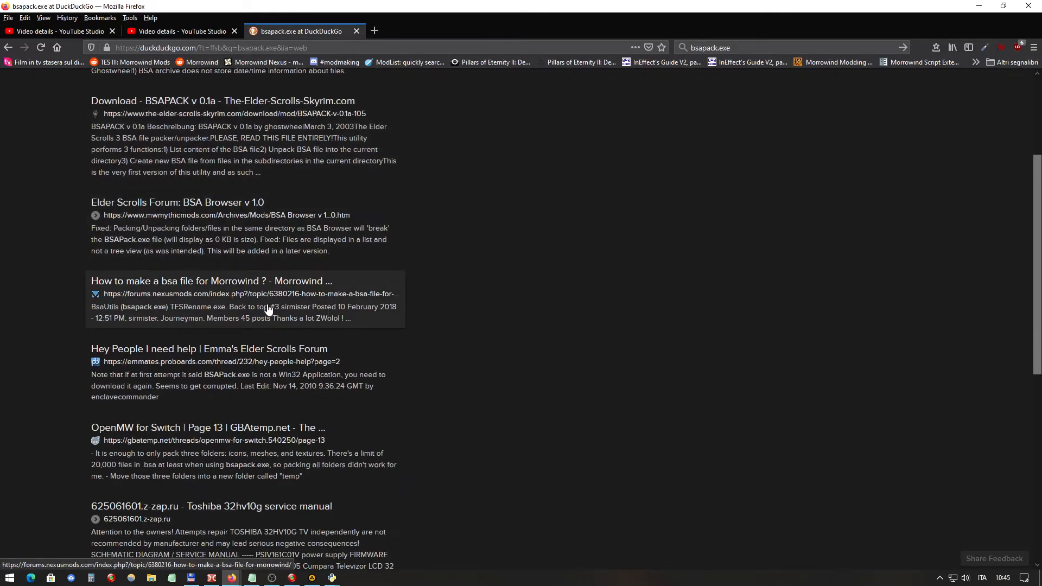
{"action": "left_click", "coordinate": [262, 282]}
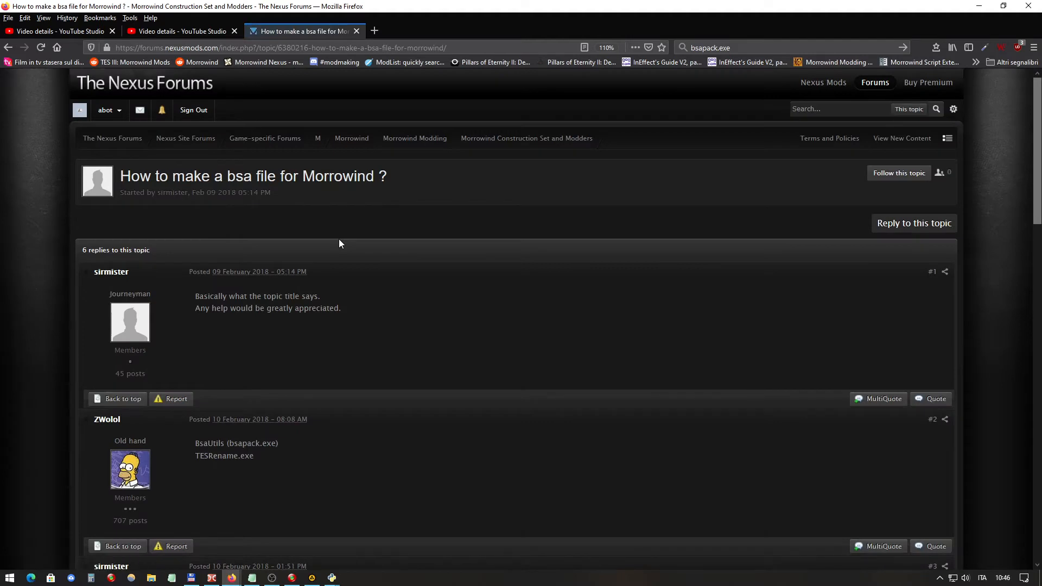
{"action": "scroll", "coordinate": [340, 243], "scroll_direction": "down", "scroll_amount": 3}
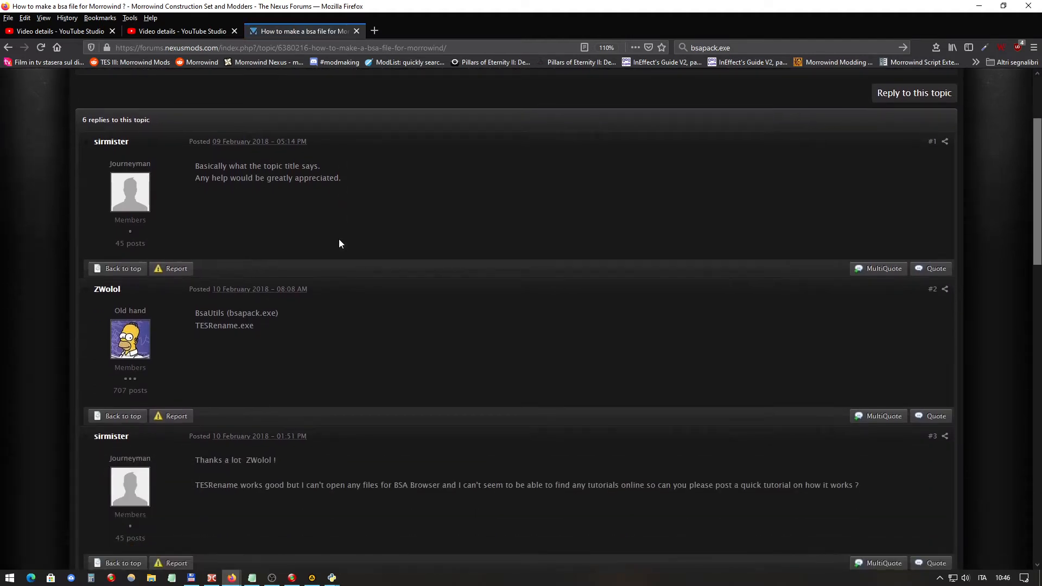
{"action": "scroll", "coordinate": [340, 243], "scroll_direction": "down", "scroll_amount": 3}
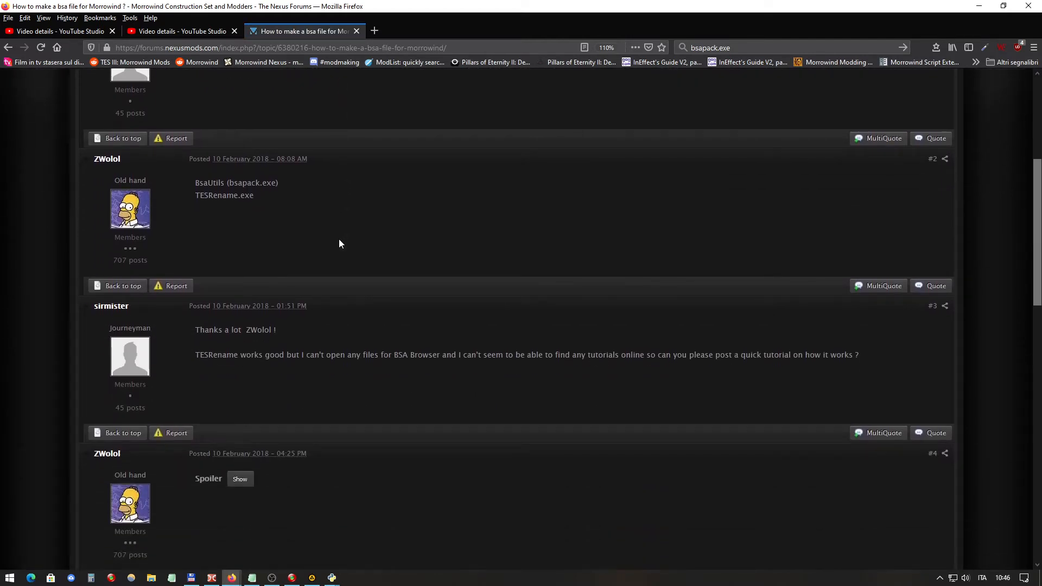
{"action": "scroll", "coordinate": [341, 243], "scroll_direction": "down", "scroll_amount": 5}
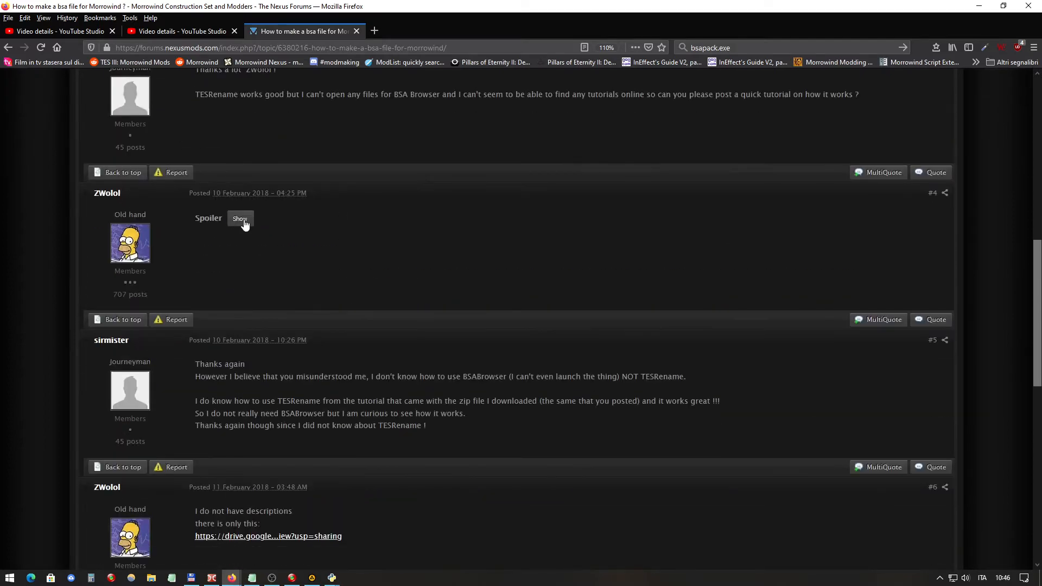
{"action": "left_click", "coordinate": [244, 223]}
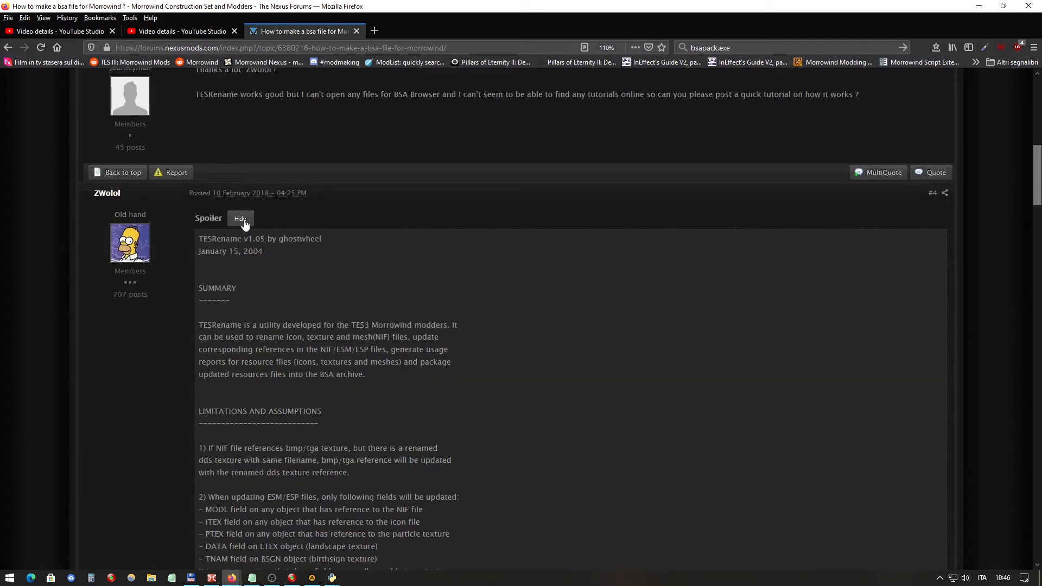
{"action": "left_click", "coordinate": [241, 219]}
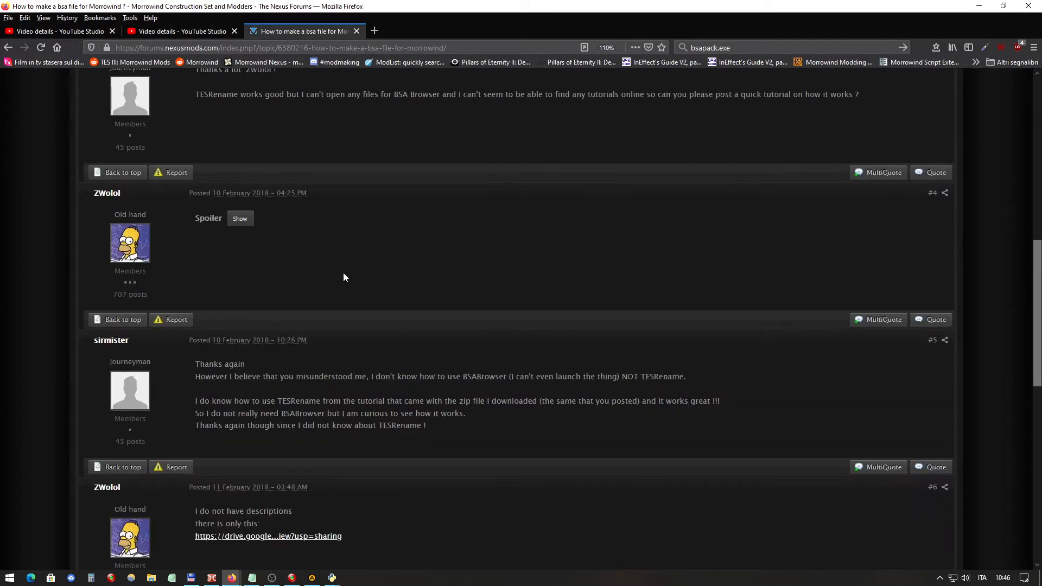
{"action": "scroll", "coordinate": [343, 277], "scroll_direction": "down", "scroll_amount": 4}
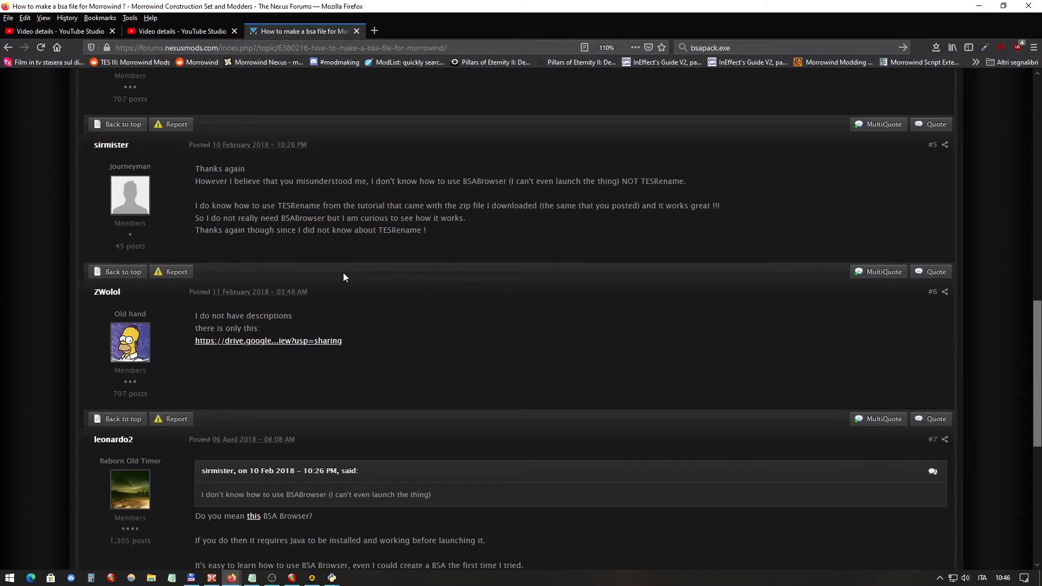
{"action": "scroll", "coordinate": [343, 273], "scroll_direction": "down", "scroll_amount": 4}
{"action": "scroll", "coordinate": [343, 272], "scroll_direction": "up", "scroll_amount": 18}
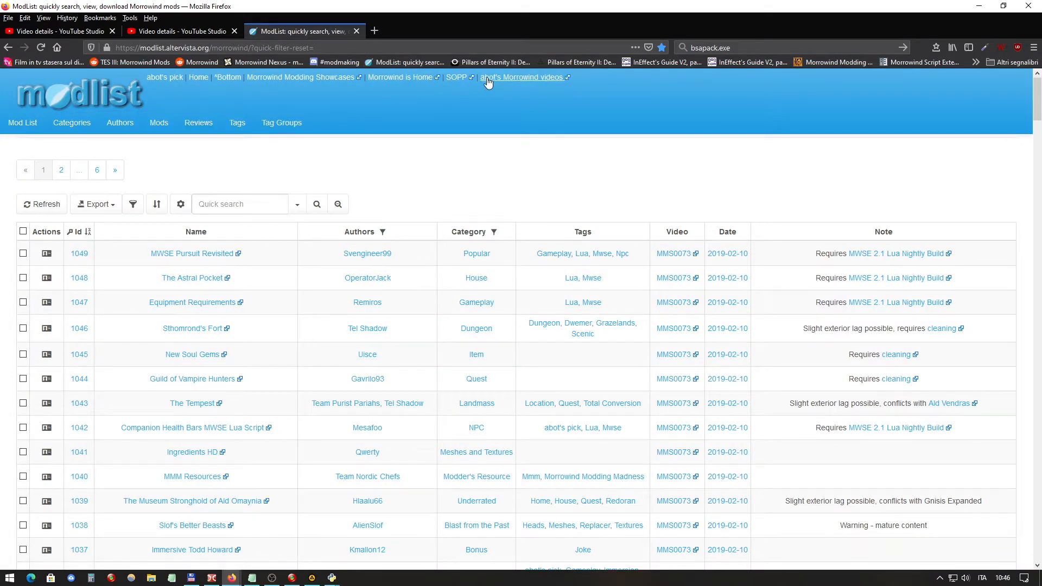
Go from ModList through the Morrowind is Home site to the MMH Index and search its mods for bsapack
{"action": "left_click", "coordinate": [408, 79]}
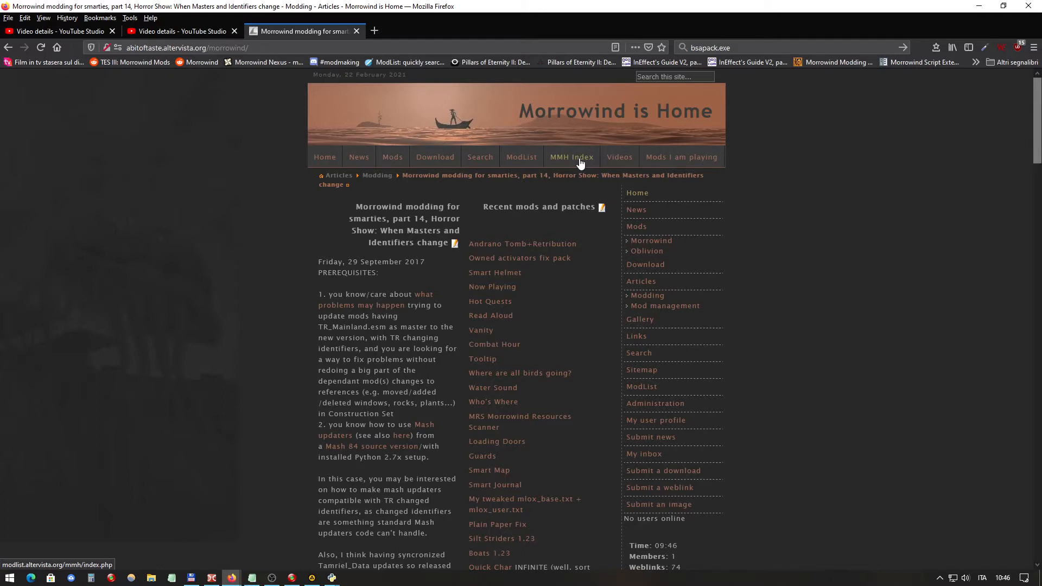
{"action": "left_click", "coordinate": [580, 160]}
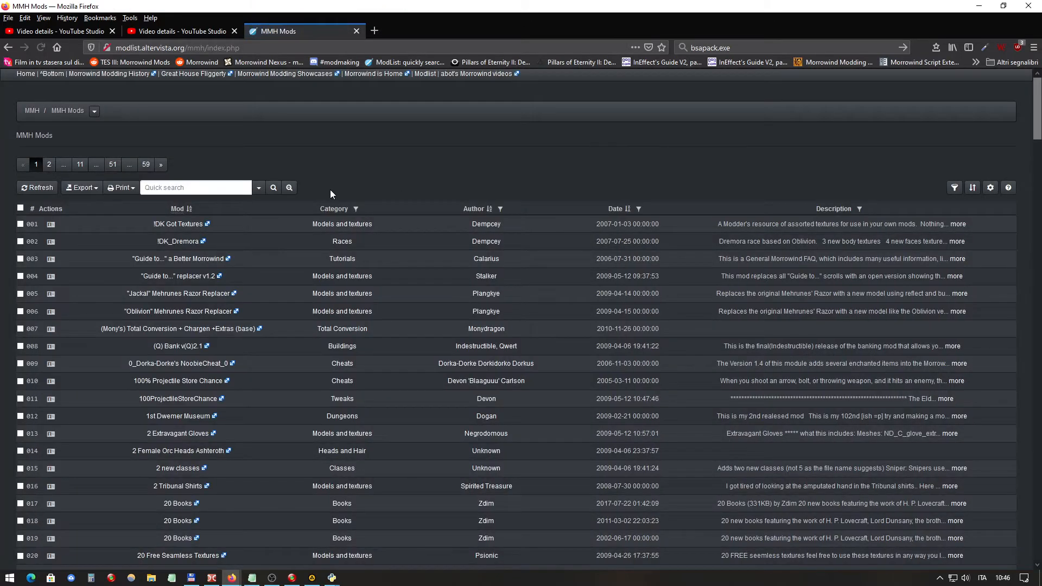
{"action": "left_click", "coordinate": [164, 190]}
{"action": "type", "text": "bsapack.exe"}
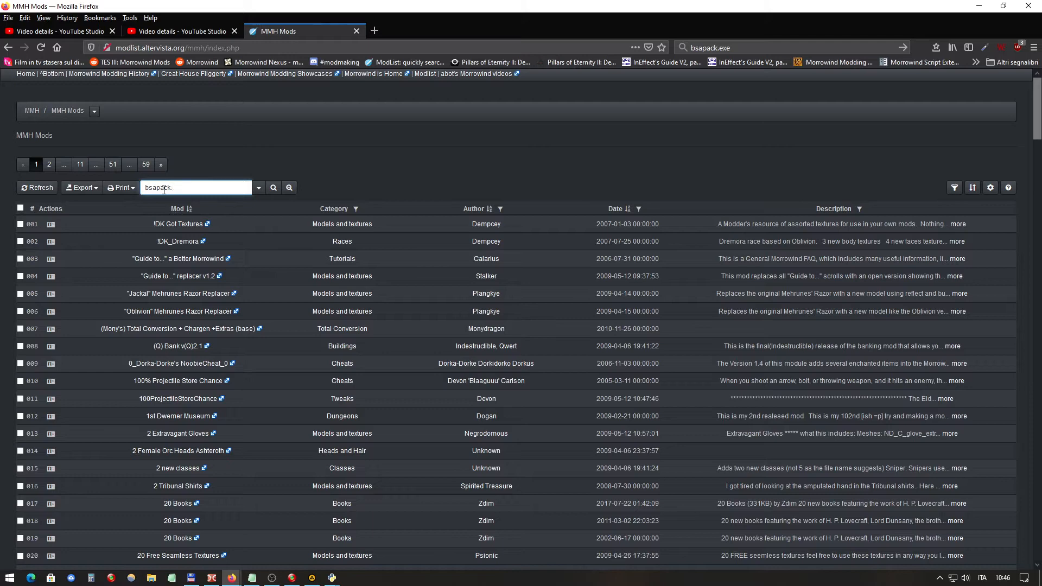
{"action": "key", "text": "Return"}
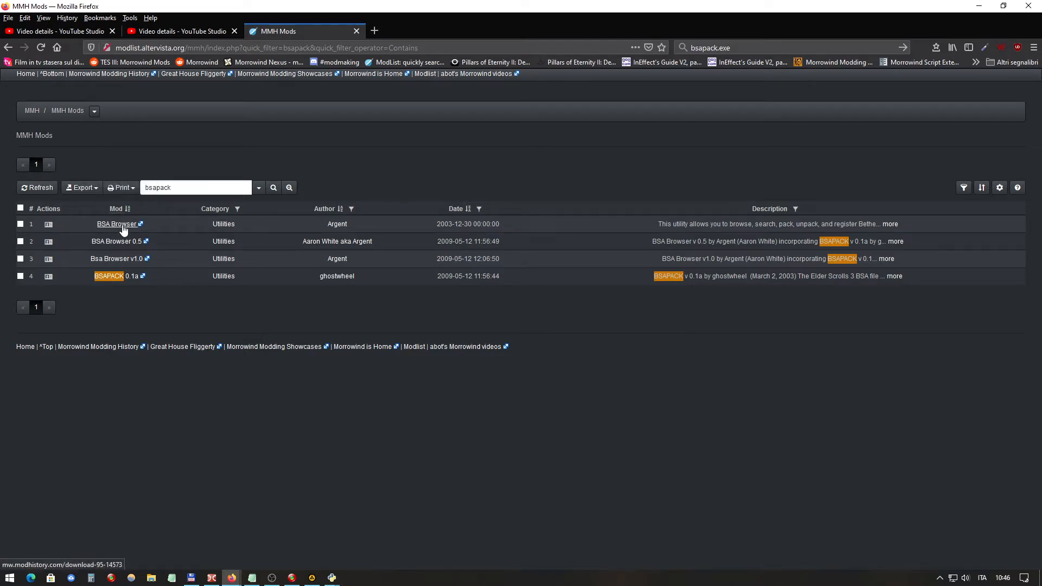
Open the BSAPACK 0.1a page on Morrowind Modding History, check the author's other uploads and return to the mod page
{"action": "left_click", "coordinate": [116, 278]}
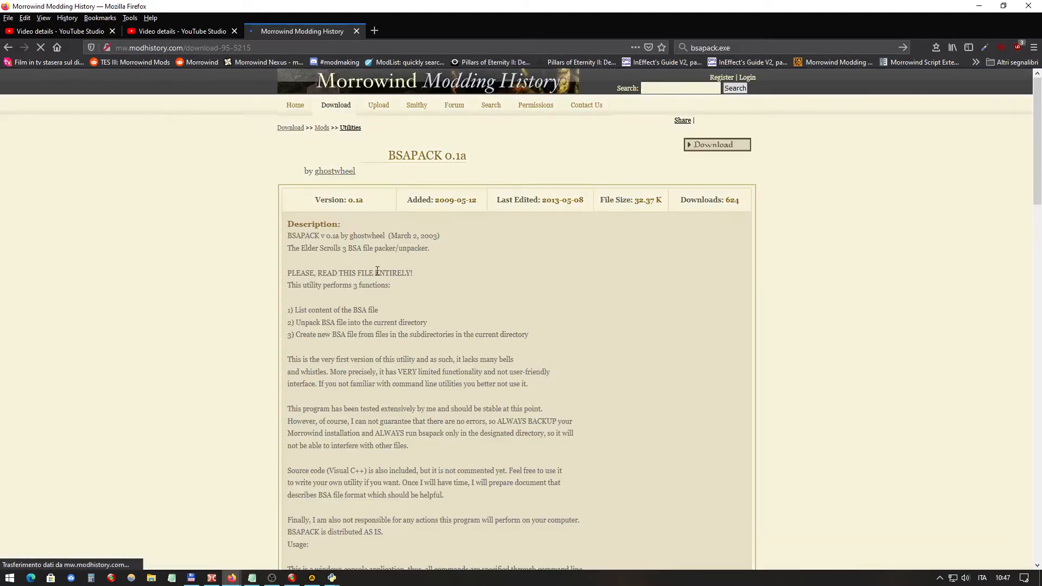
{"action": "left_click", "coordinate": [342, 173]}
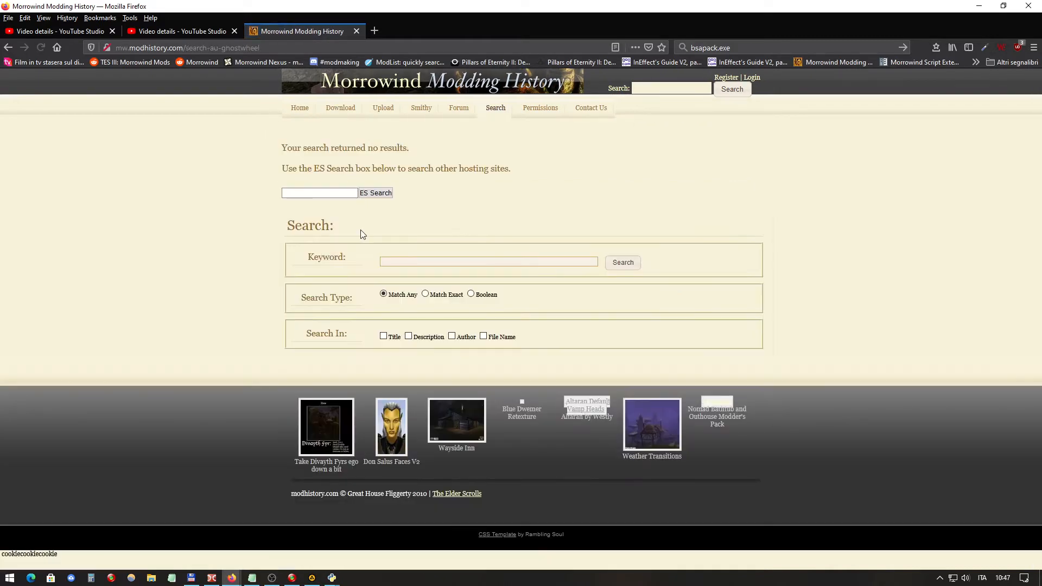
{"action": "left_click", "coordinate": [8, 49]}
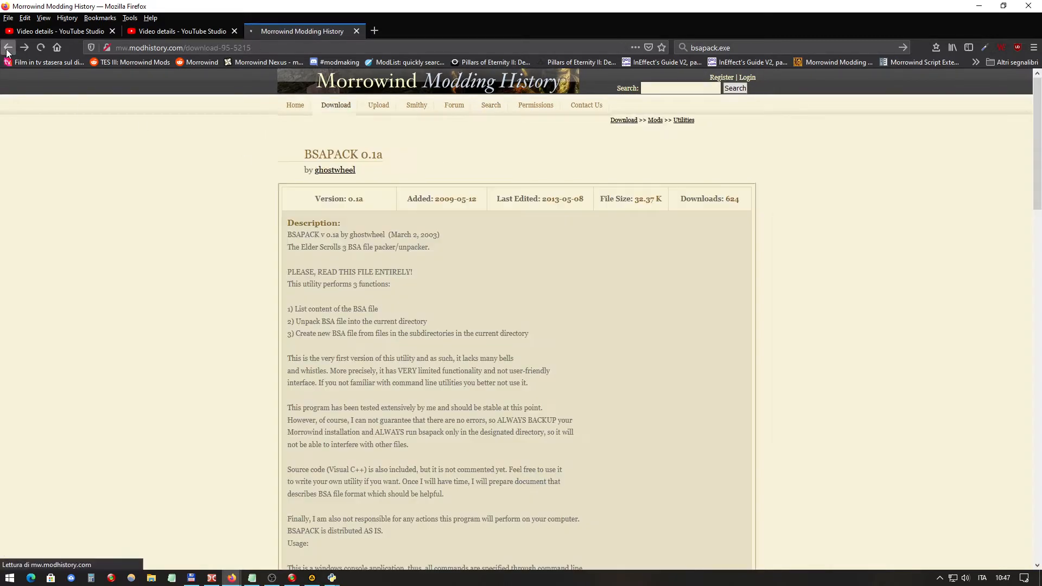
{"action": "left_click", "coordinate": [350, 172]}
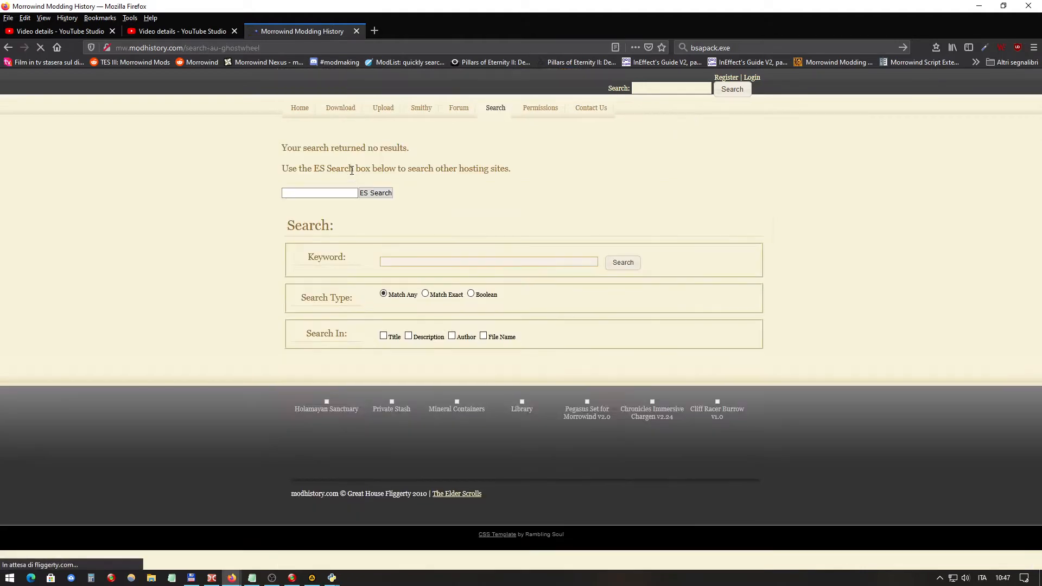
{"action": "left_click", "coordinate": [8, 48]}
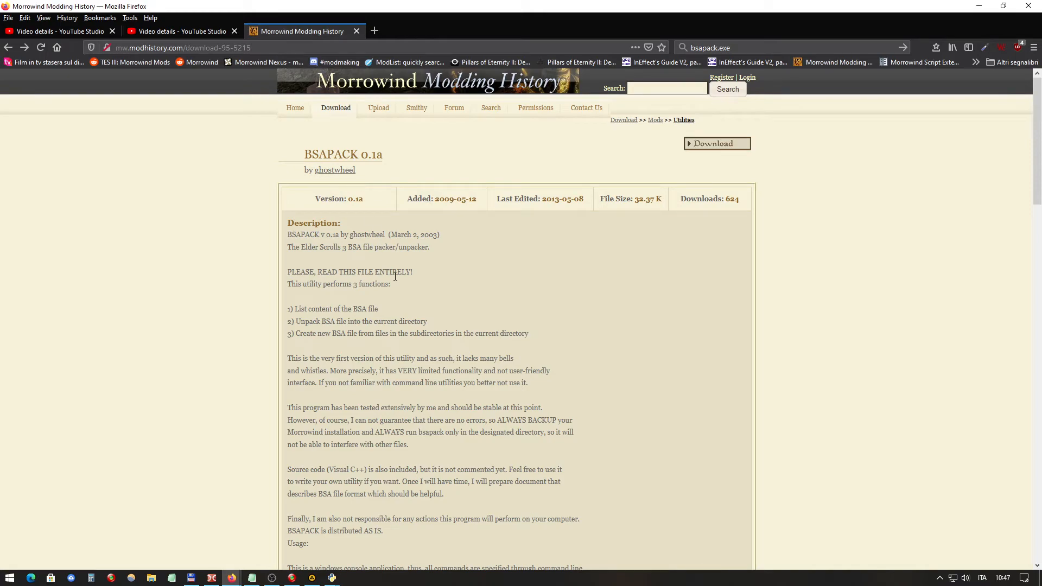
Read the BSAPACK 0.1a list, unpack and pack instructions, and start the utility's download
{"action": "scroll", "coordinate": [395, 276], "scroll_direction": "down", "scroll_amount": 9}
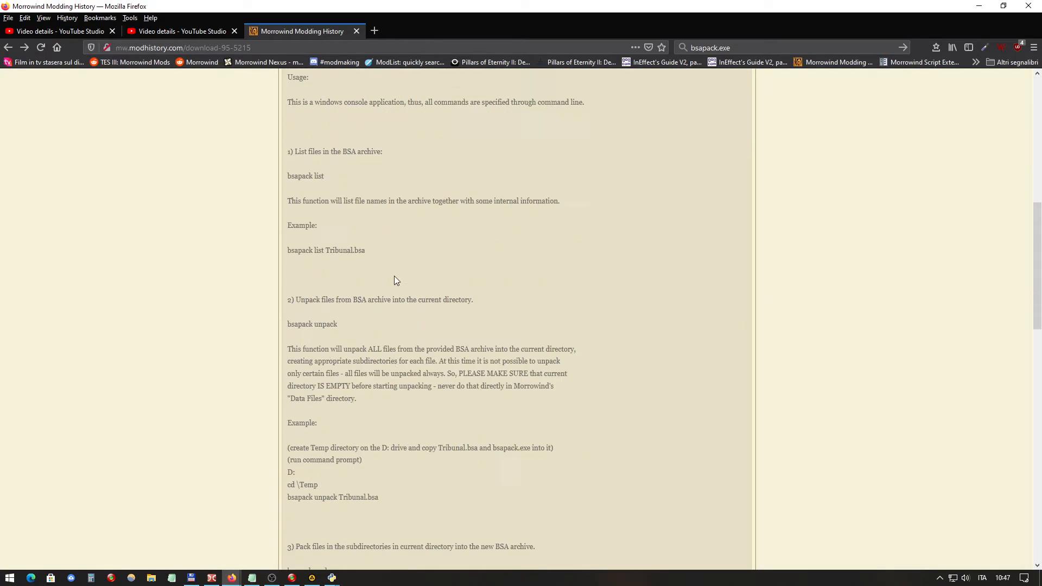
{"action": "scroll", "coordinate": [395, 280], "scroll_direction": "down", "scroll_amount": 9}
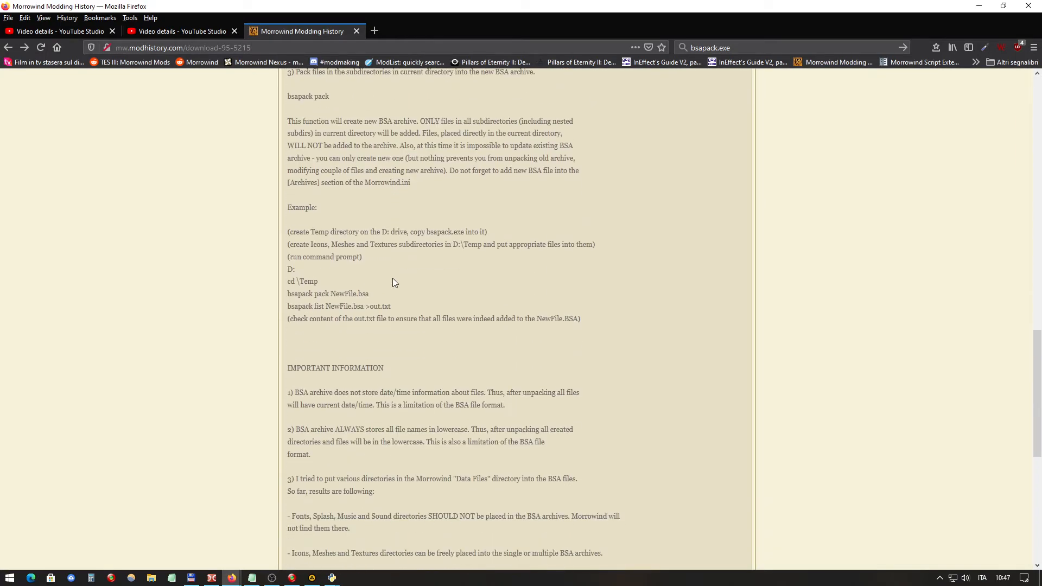
{"action": "scroll", "coordinate": [391, 278], "scroll_direction": "up", "scroll_amount": 15}
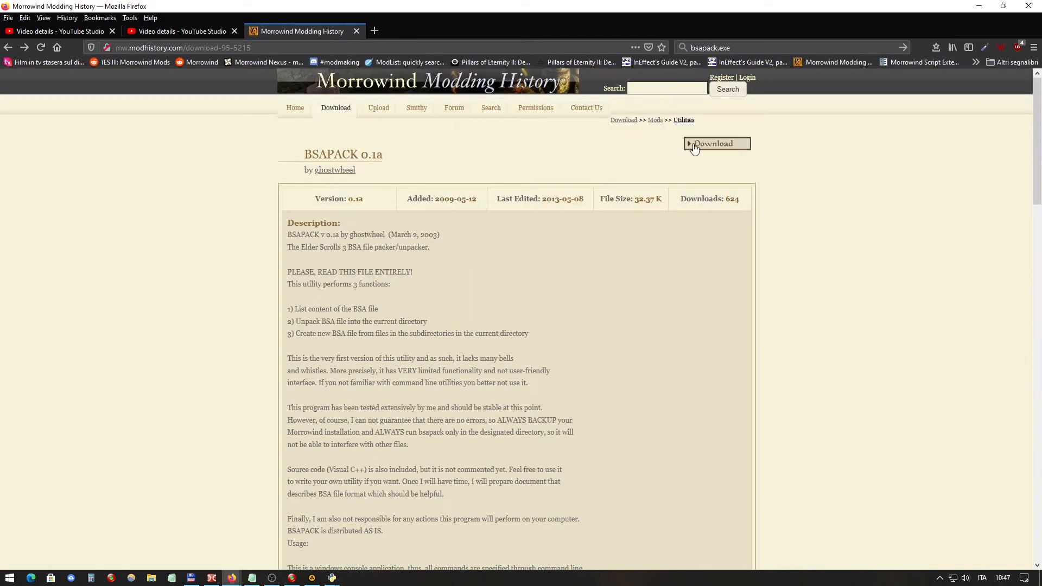
{"action": "left_click", "coordinate": [694, 146]}
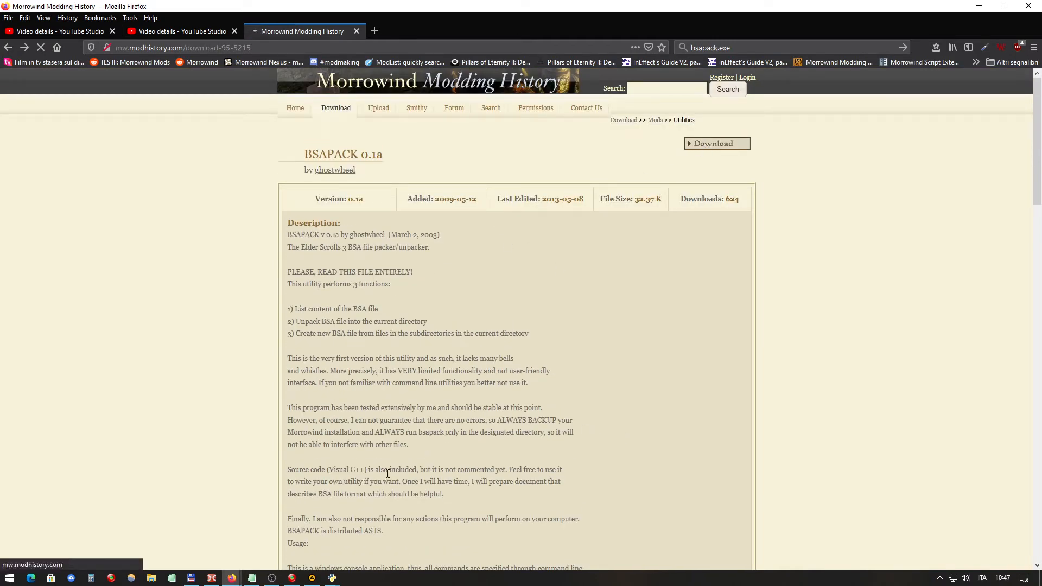
Switch to Double Commander, go to the h:\_download folder and open the downloaded BSAPACK zip archive
{"action": "left_click", "coordinate": [213, 577]}
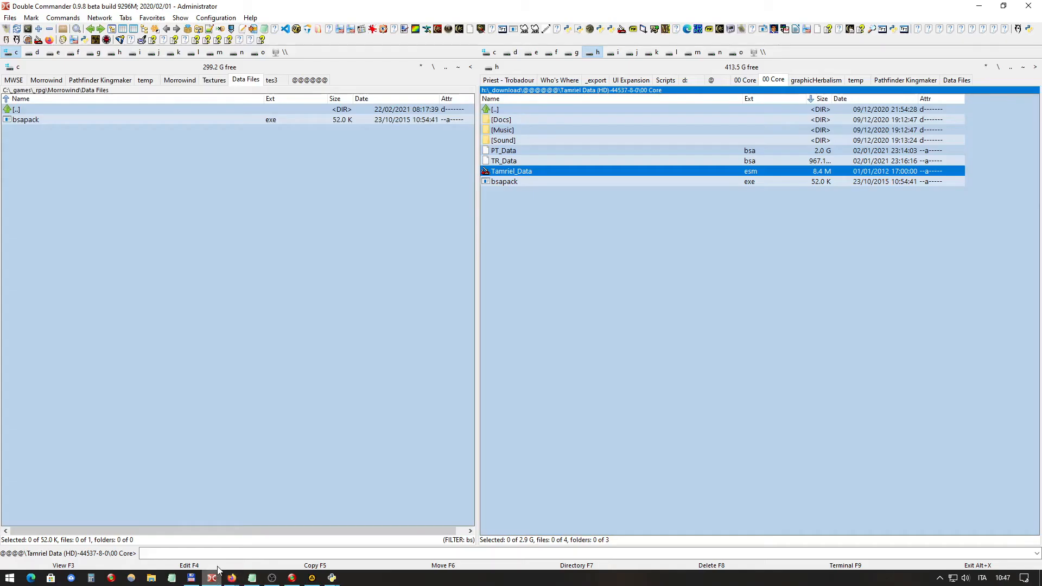
{"action": "left_click", "coordinate": [856, 80]}
{"action": "left_click", "coordinate": [592, 52]}
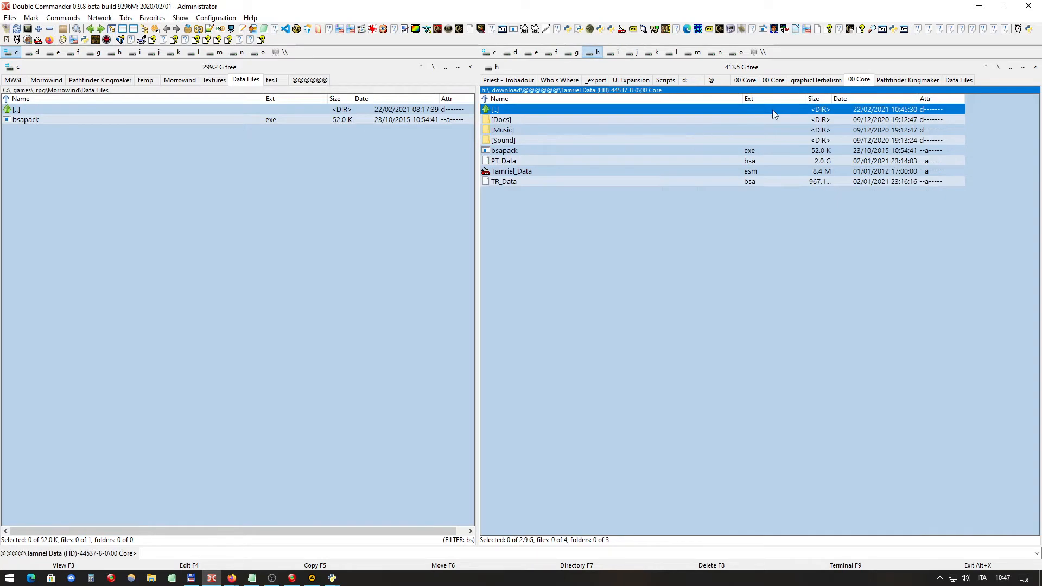
{"action": "left_click", "coordinate": [1010, 68]}
{"action": "left_click", "coordinate": [1011, 68]}
{"action": "left_click", "coordinate": [1011, 68]}
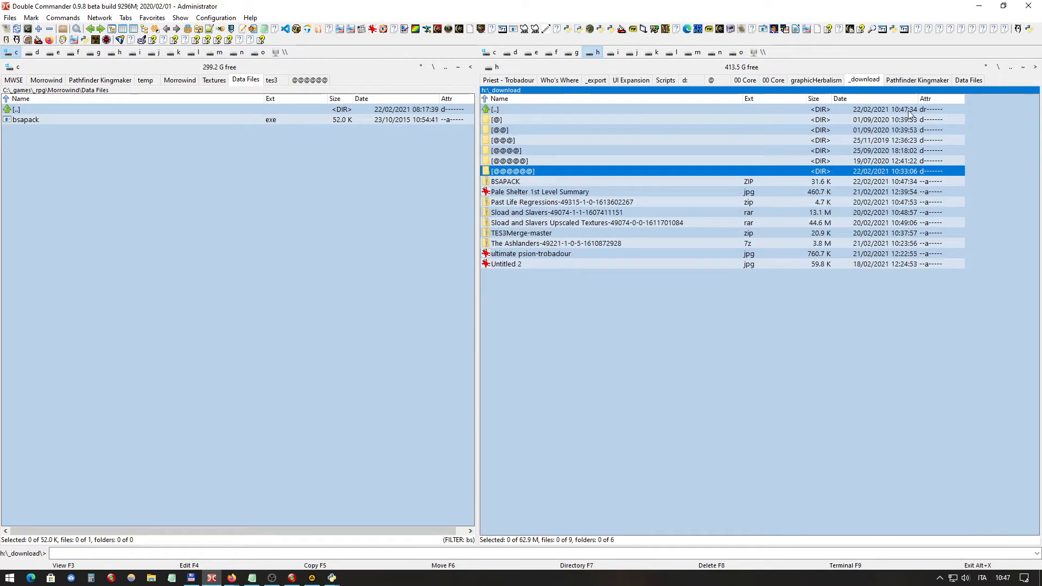
{"action": "left_click", "coordinate": [545, 181]}
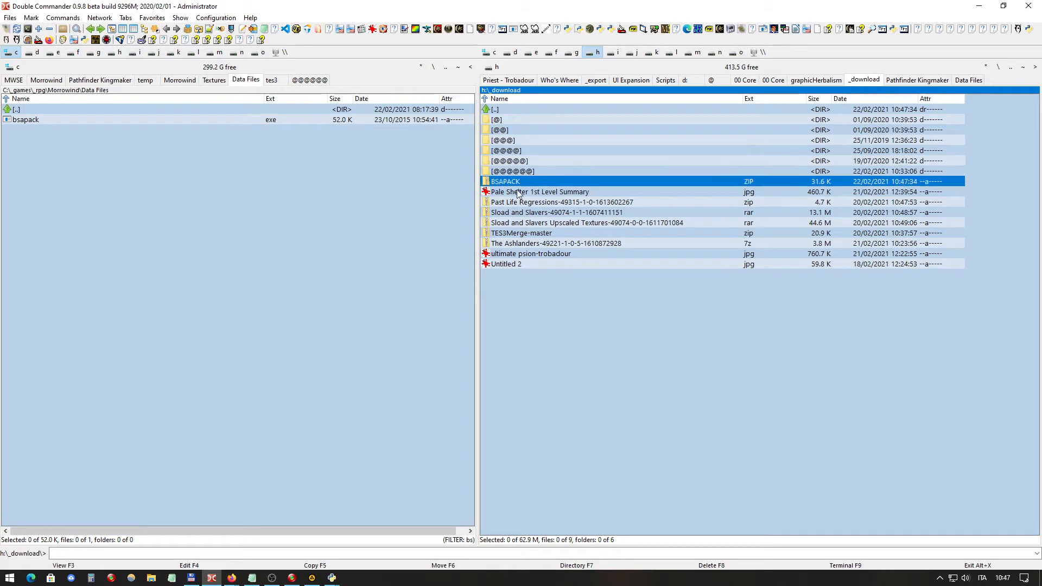
{"action": "double_click", "coordinate": [506, 181]}
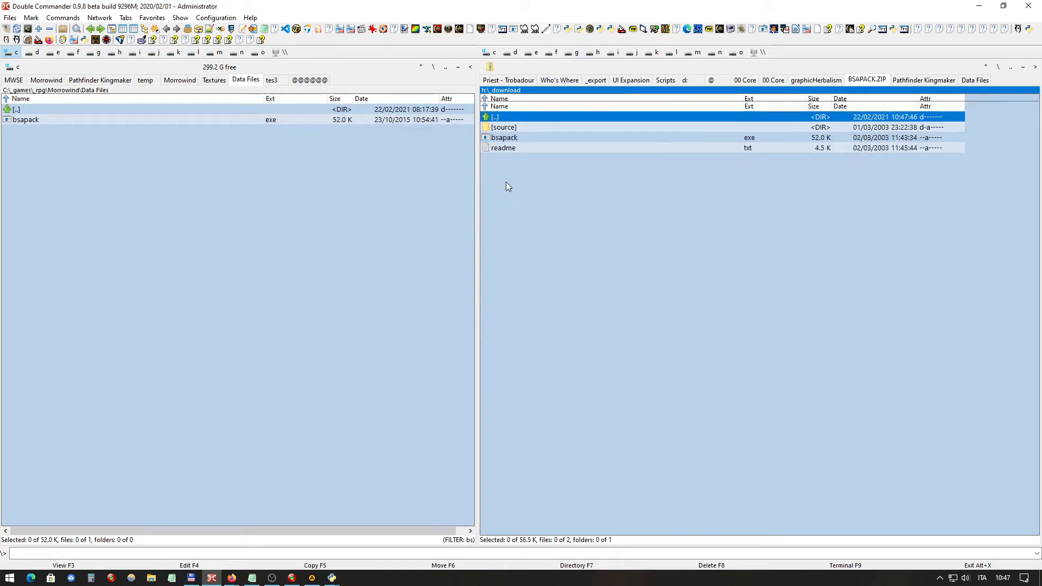
Compare by contents the bsapack.exe inside the BSAPACK archive with the copy in Morrowind's Data Files folder
{"action": "left_click", "coordinate": [526, 138]}
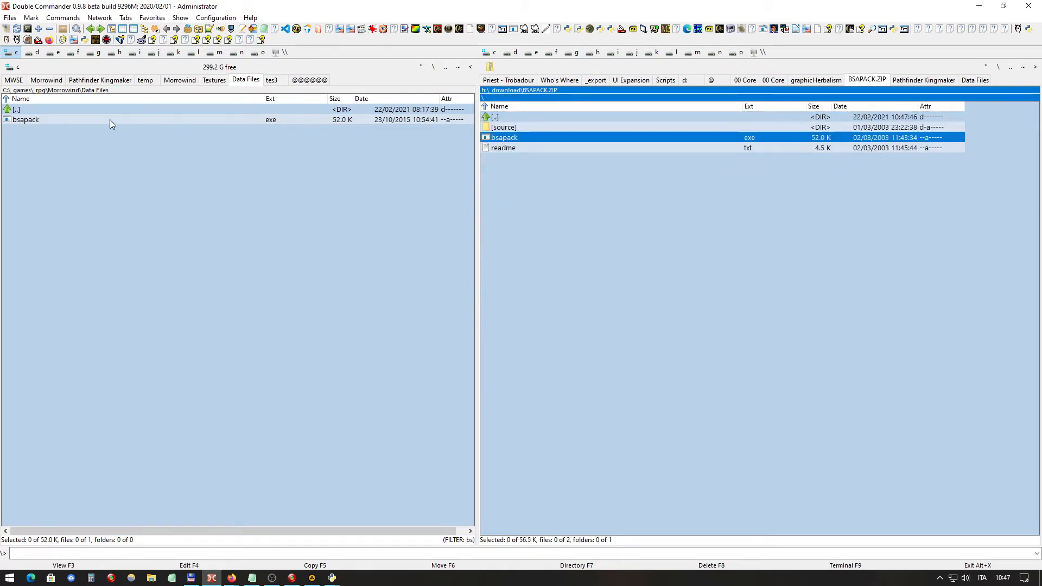
{"action": "left_click", "coordinate": [107, 119]}
{"action": "left_click", "coordinate": [523, 138]}
{"action": "right_click", "coordinate": [367, 120]}
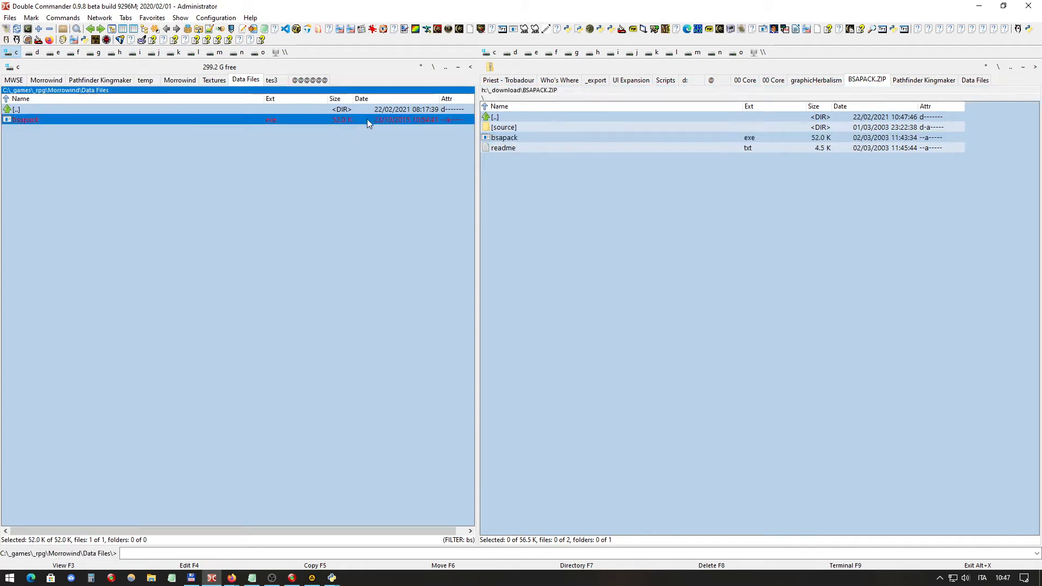
{"action": "right_click", "coordinate": [508, 138]}
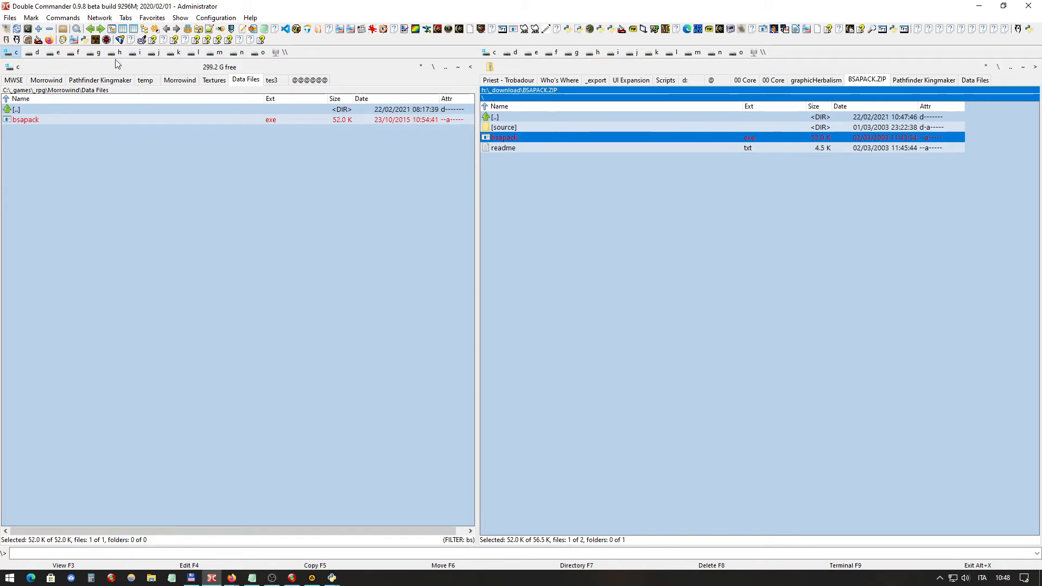
{"action": "left_click", "coordinate": [12, 18]}
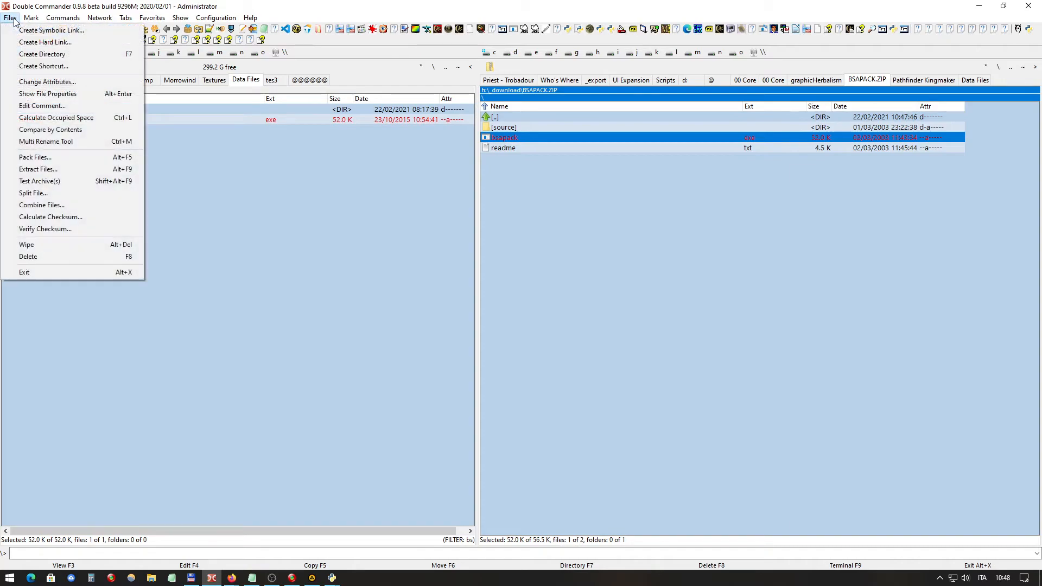
{"action": "left_click", "coordinate": [25, 131]}
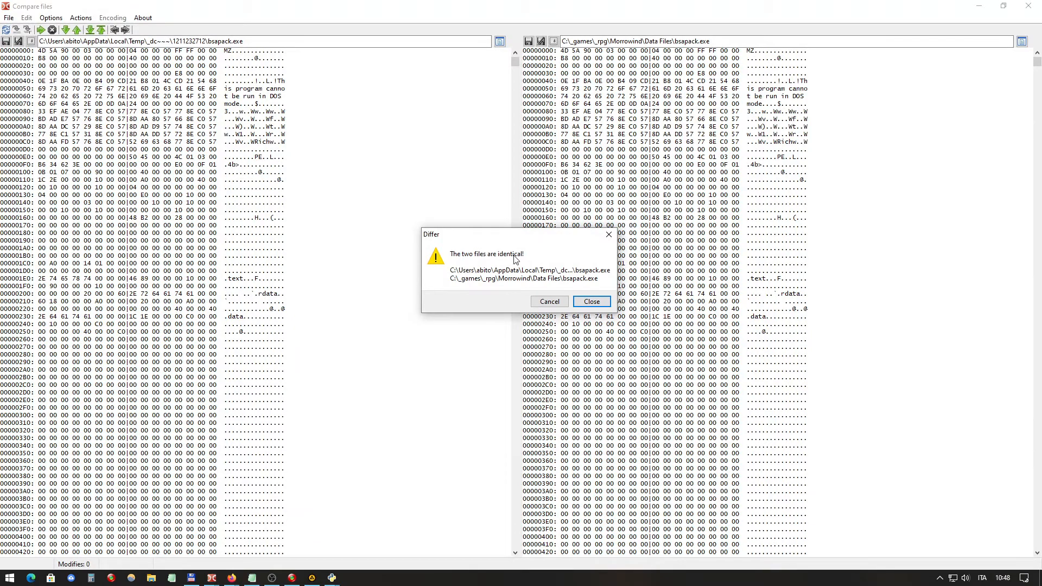
{"action": "left_click", "coordinate": [592, 301]}
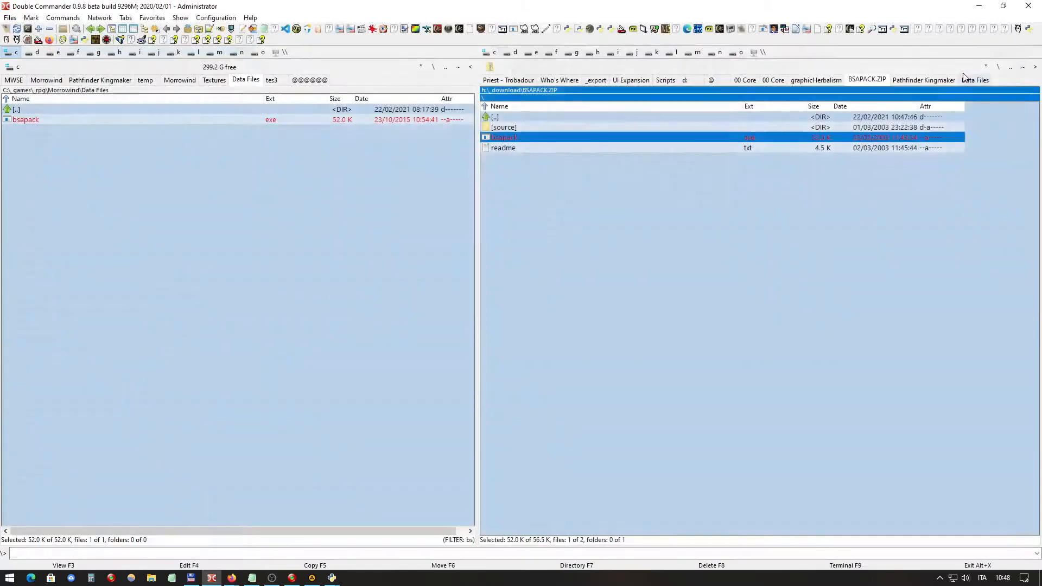
{"action": "left_click", "coordinate": [594, 117]}
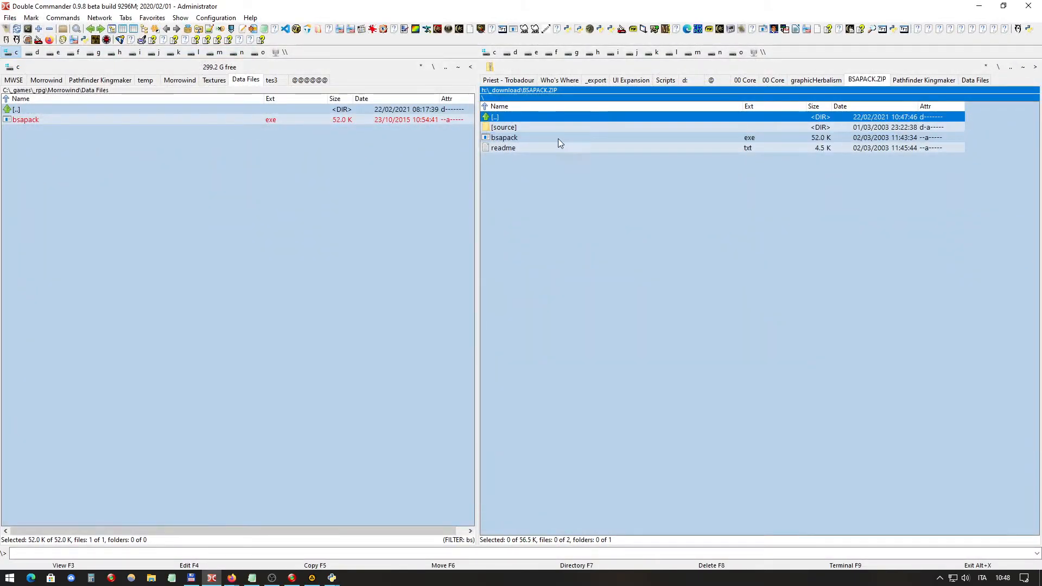
{"action": "left_click", "coordinate": [353, 118]}
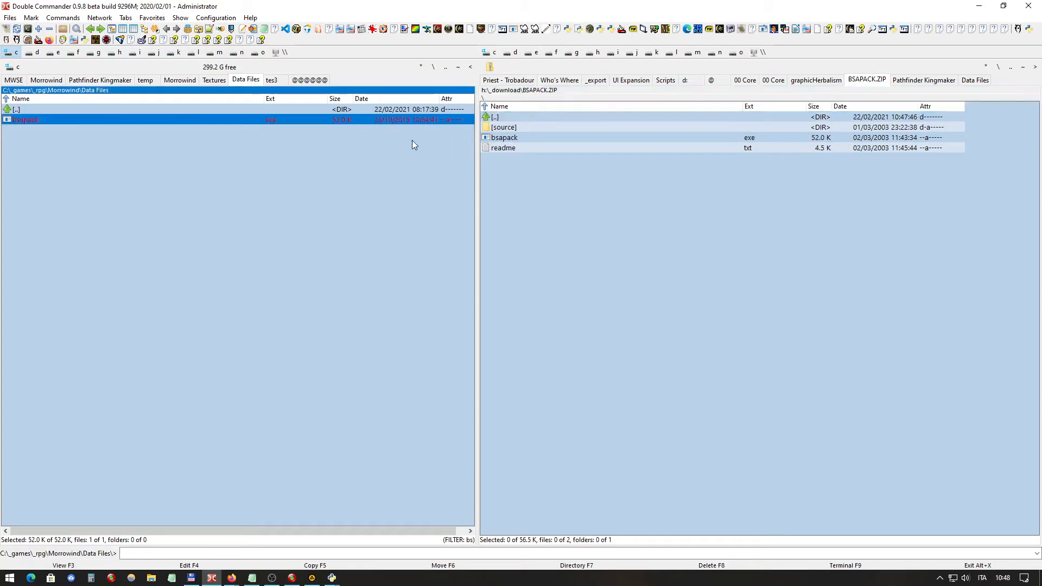
{"action": "left_click", "coordinate": [524, 150]}
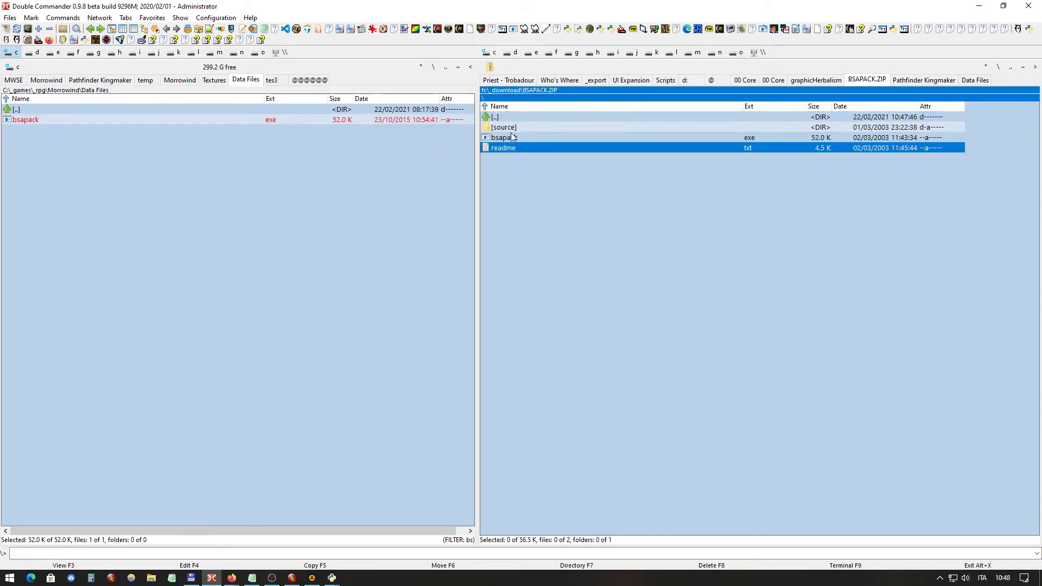
{"action": "left_click", "coordinate": [346, 119]}
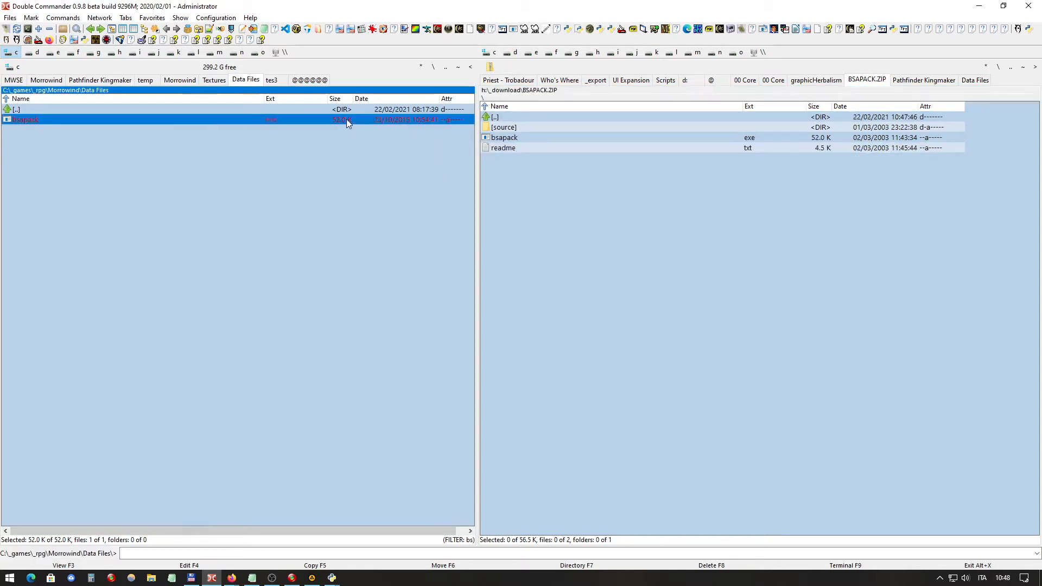
Leave the BSAPACK archive and open the 00 Core folder of Tamriel Data (HD) inside the @@@@@@ downloads folder
{"action": "double_click", "coordinate": [530, 115]}
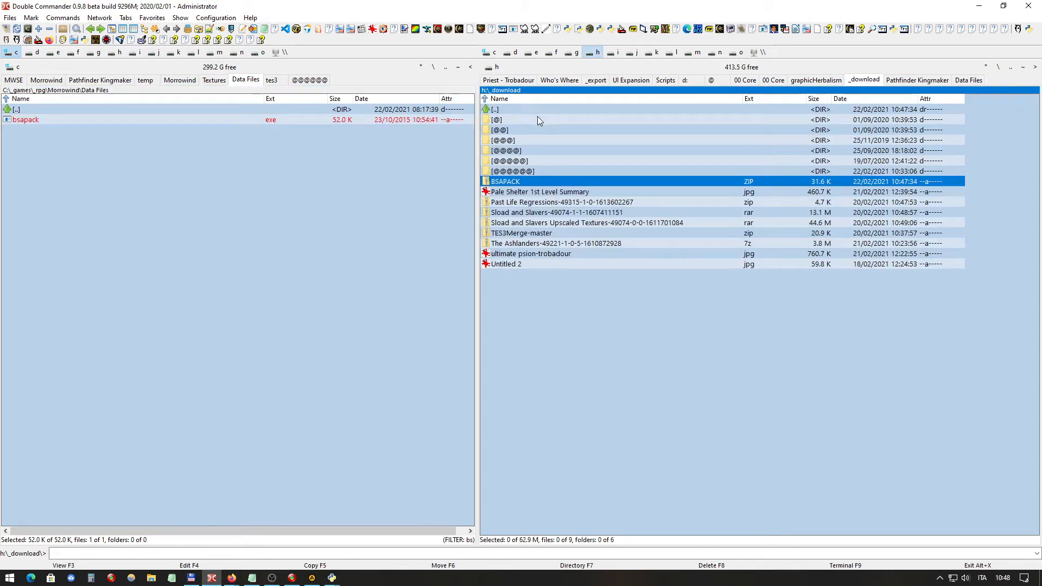
{"action": "left_click", "coordinate": [546, 202]}
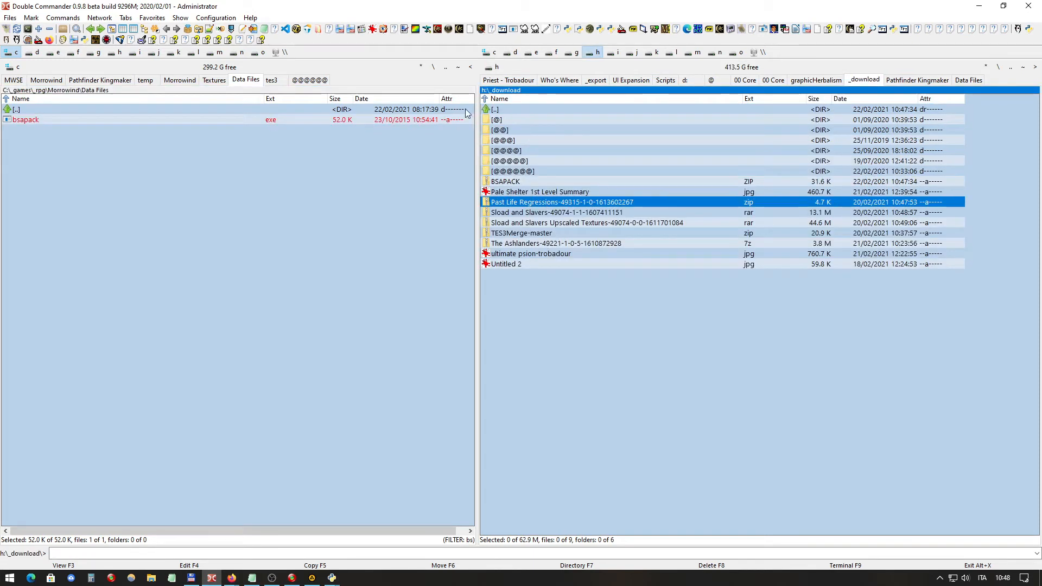
{"action": "left_click", "coordinate": [561, 213]}
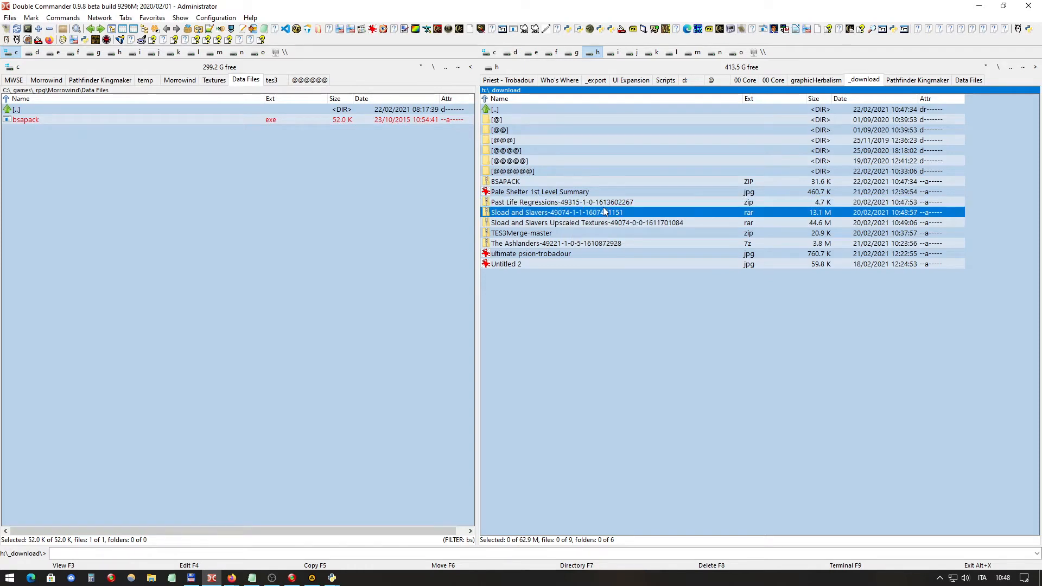
{"action": "left_click", "coordinate": [577, 195]}
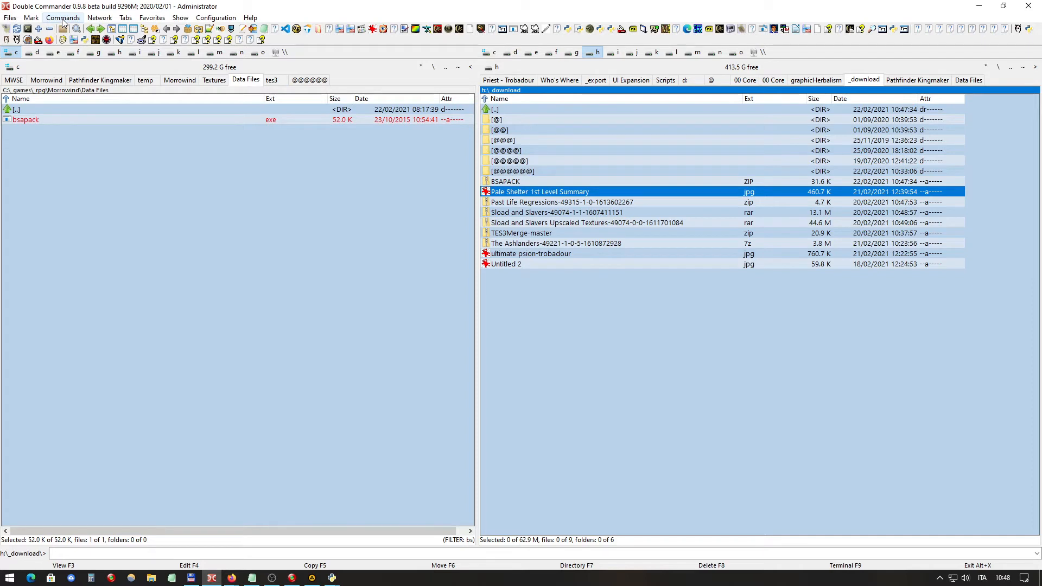
{"action": "key", "text": "Down"}
{"action": "key", "text": "Down"}
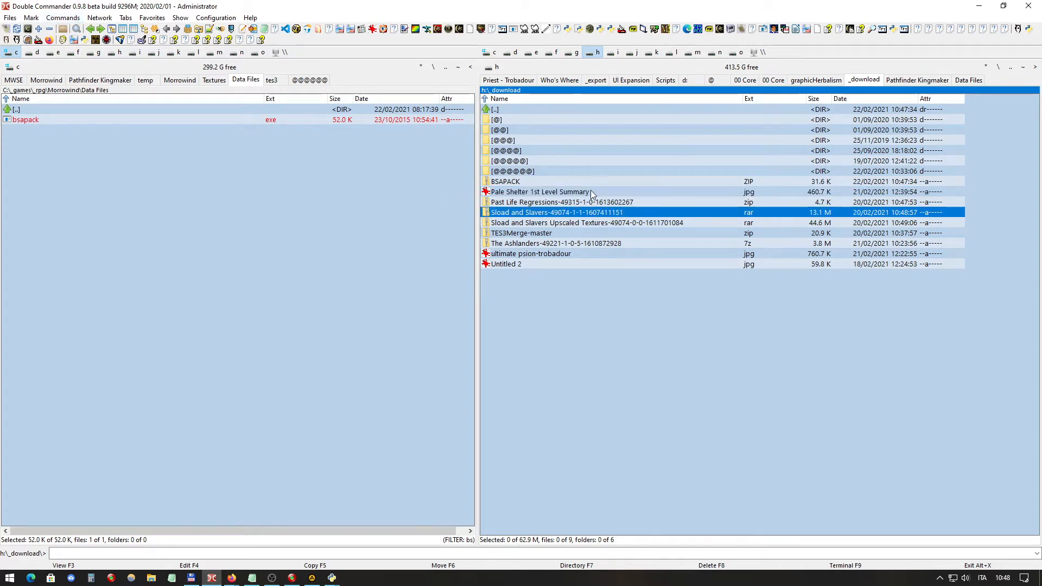
{"action": "double_click", "coordinate": [524, 171]}
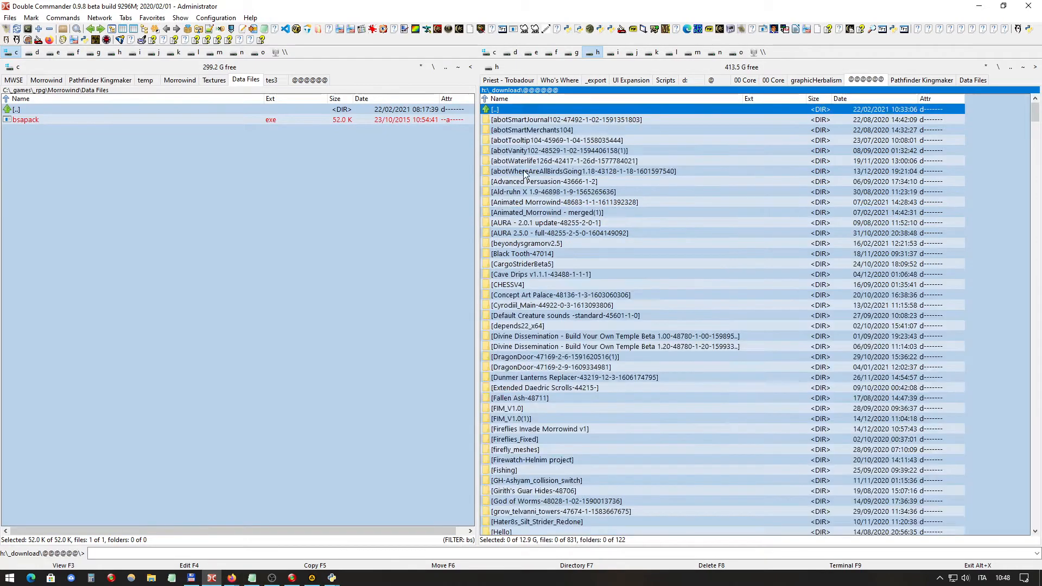
{"action": "scroll", "coordinate": [692, 220], "scroll_direction": "down", "scroll_amount": 20}
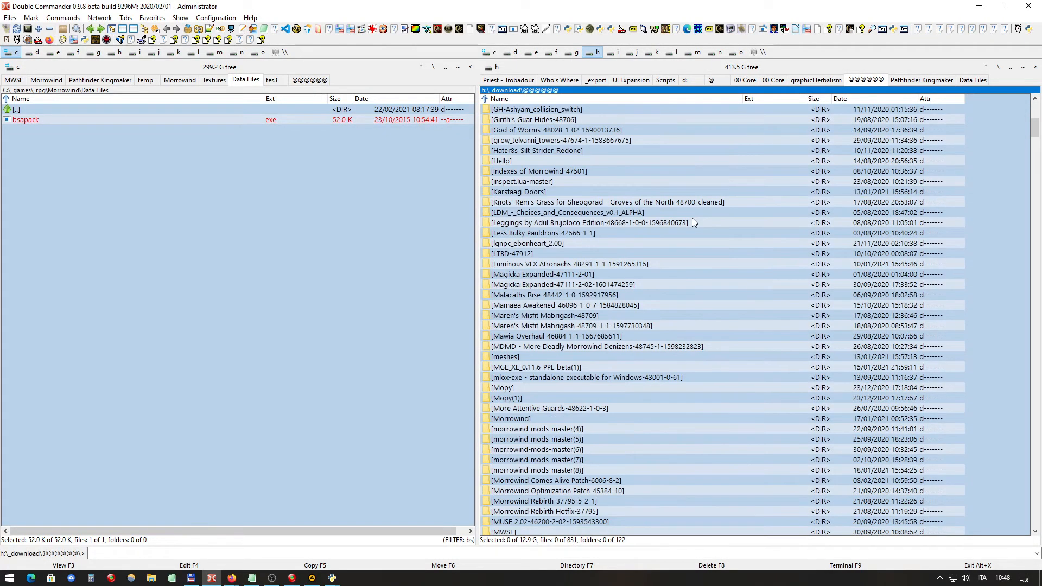
{"action": "scroll", "coordinate": [692, 218], "scroll_direction": "down", "scroll_amount": 9}
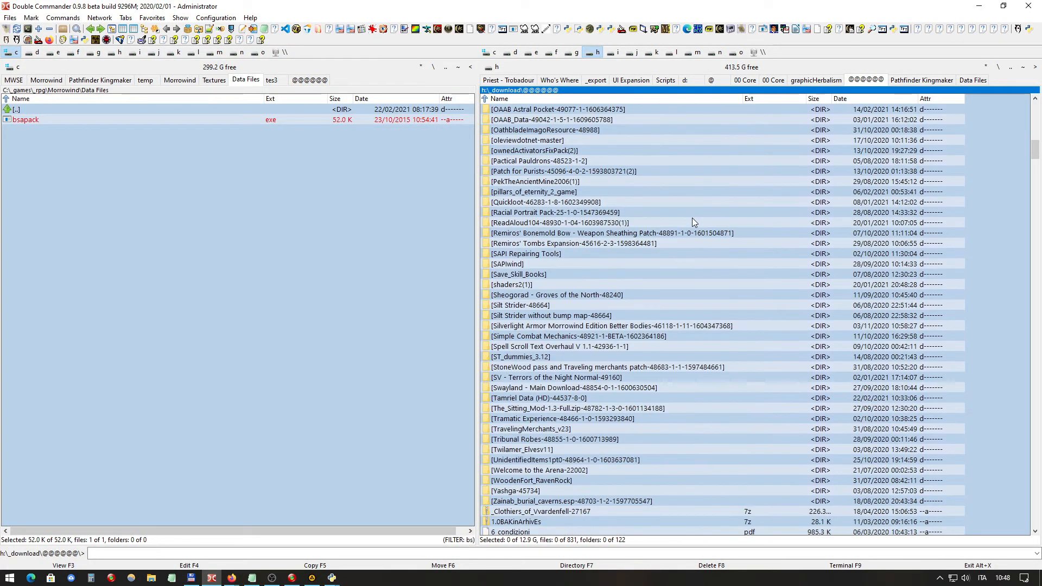
{"action": "double_click", "coordinate": [577, 399]}
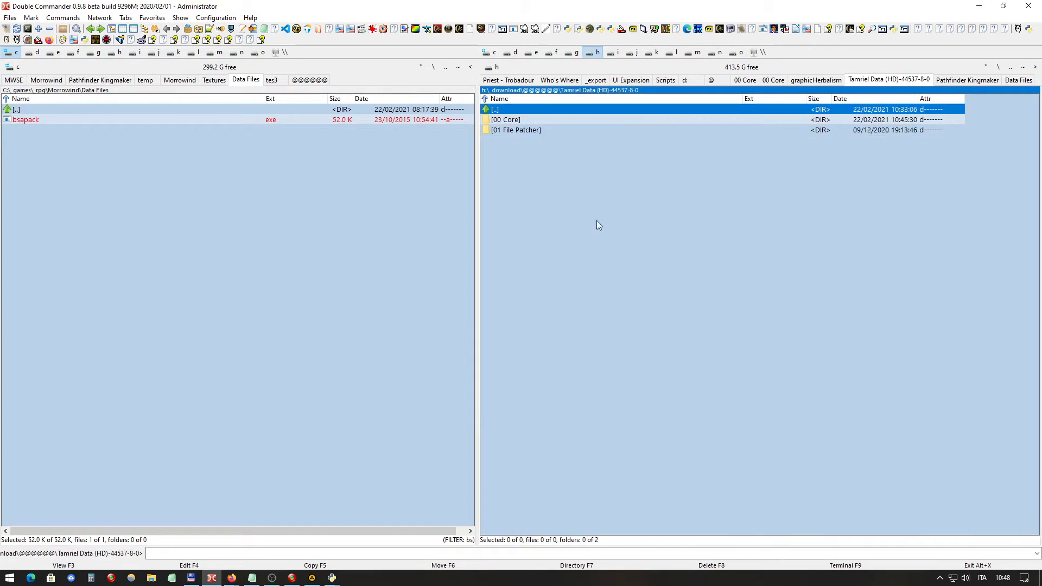
{"action": "double_click", "coordinate": [511, 120]}
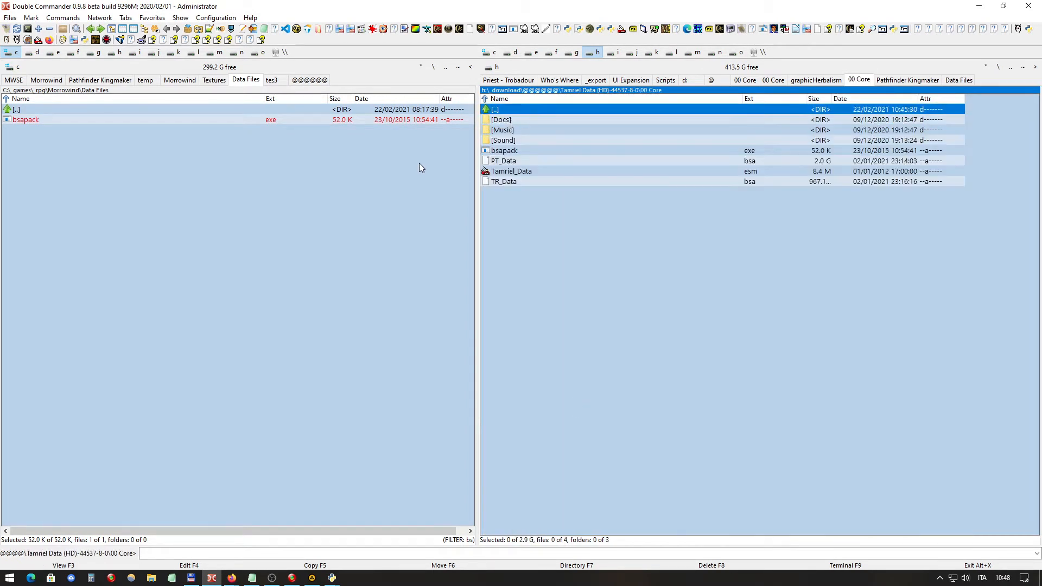
Examine the bsapack utility alongside the PT_Data and TR_Data BSA archives in the 00 Core folder
{"action": "left_click", "coordinate": [519, 182]}
{"action": "left_click", "coordinate": [497, 153]}
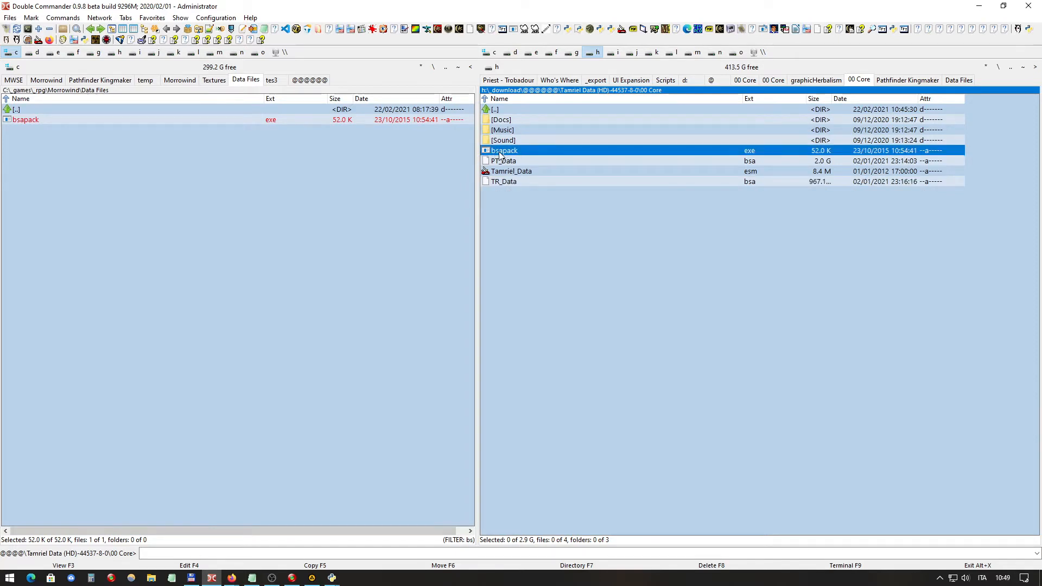
{"action": "left_click", "coordinate": [50, 118]}
{"action": "mouse_move", "coordinate": [510, 155]}
{"action": "left_click", "coordinate": [751, 162]}
{"action": "left_click", "coordinate": [755, 181]}
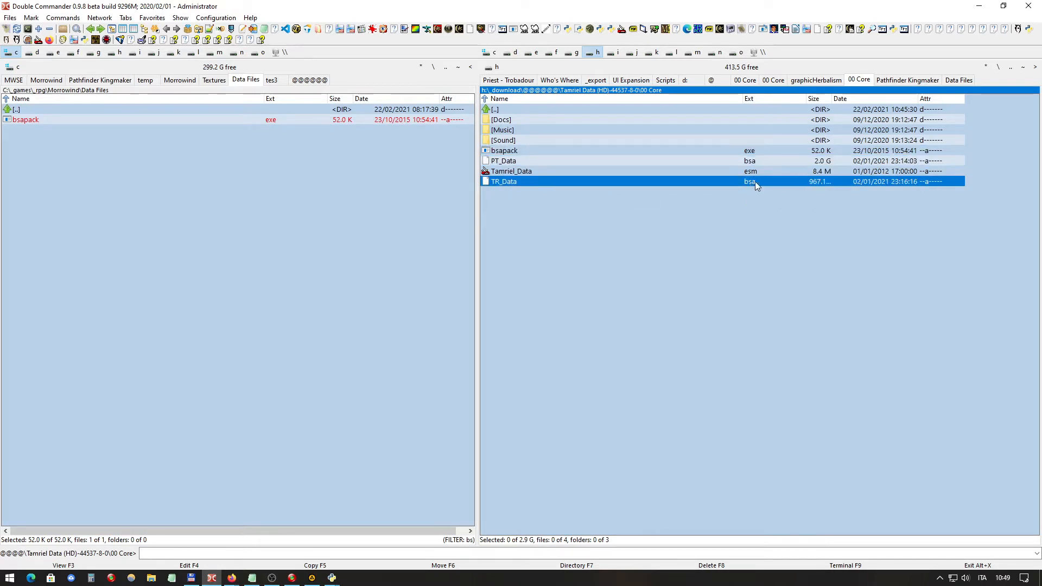
{"action": "left_click", "coordinate": [531, 151]}
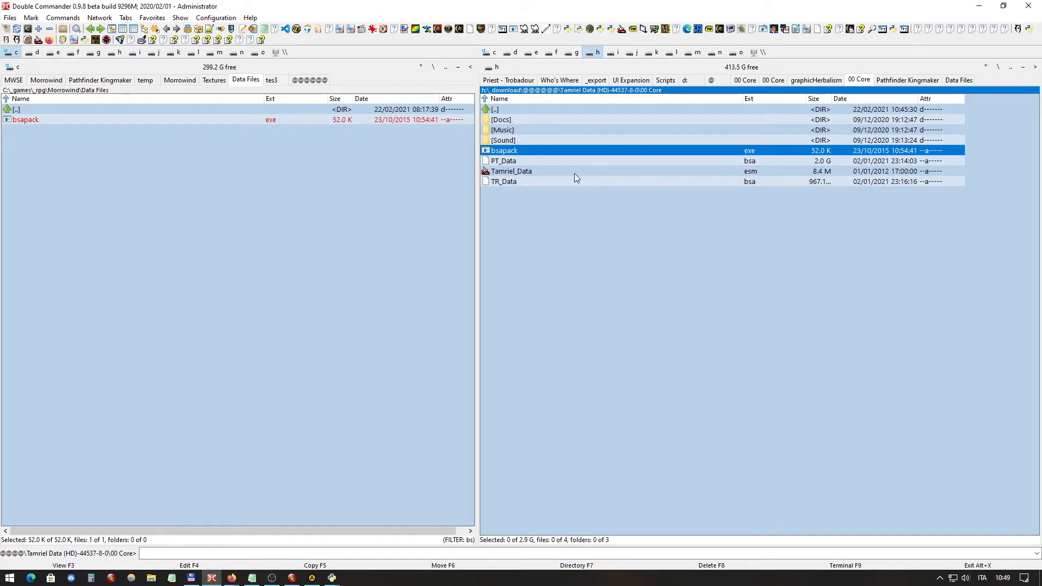
{"action": "left_click", "coordinate": [497, 161]}
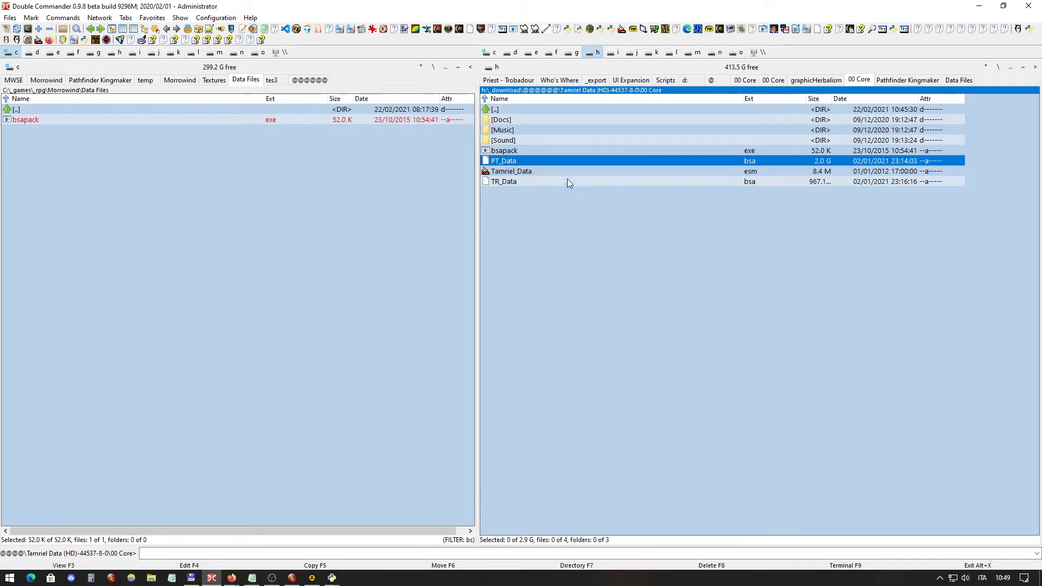
{"action": "left_click", "coordinate": [534, 171]}
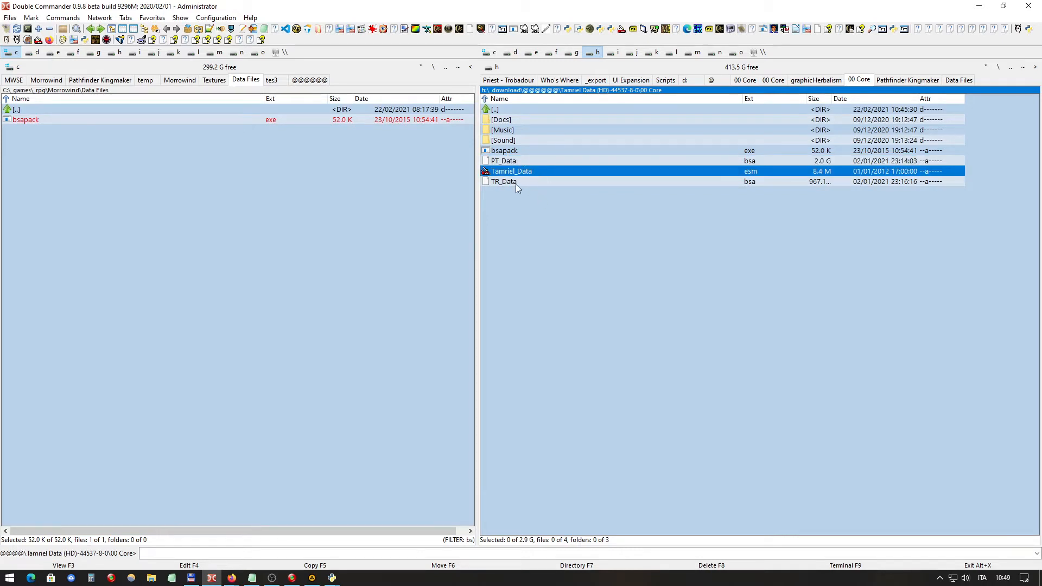
{"action": "left_click", "coordinate": [518, 183]}
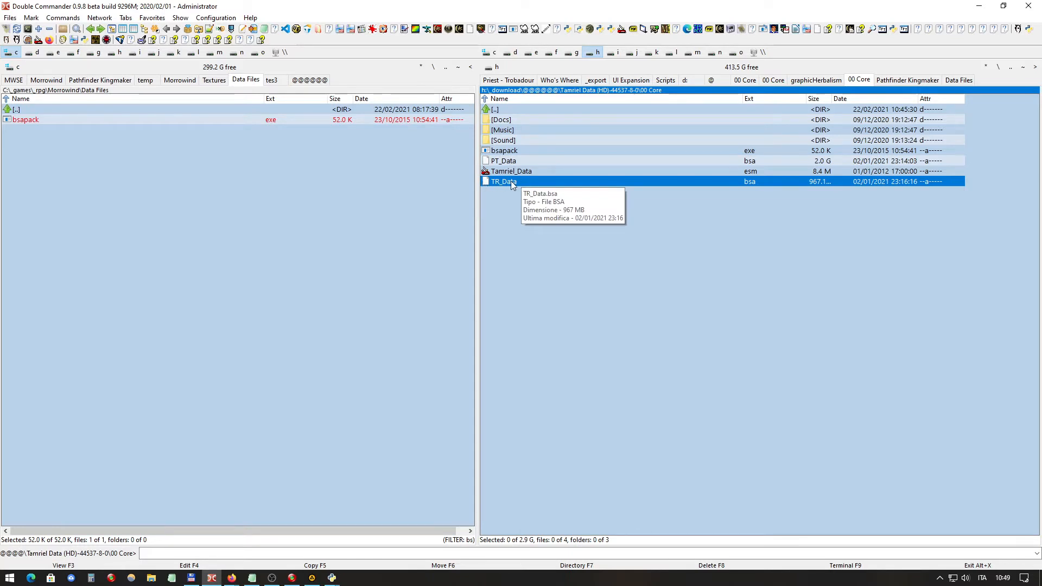
{"action": "left_click", "coordinate": [522, 162]}
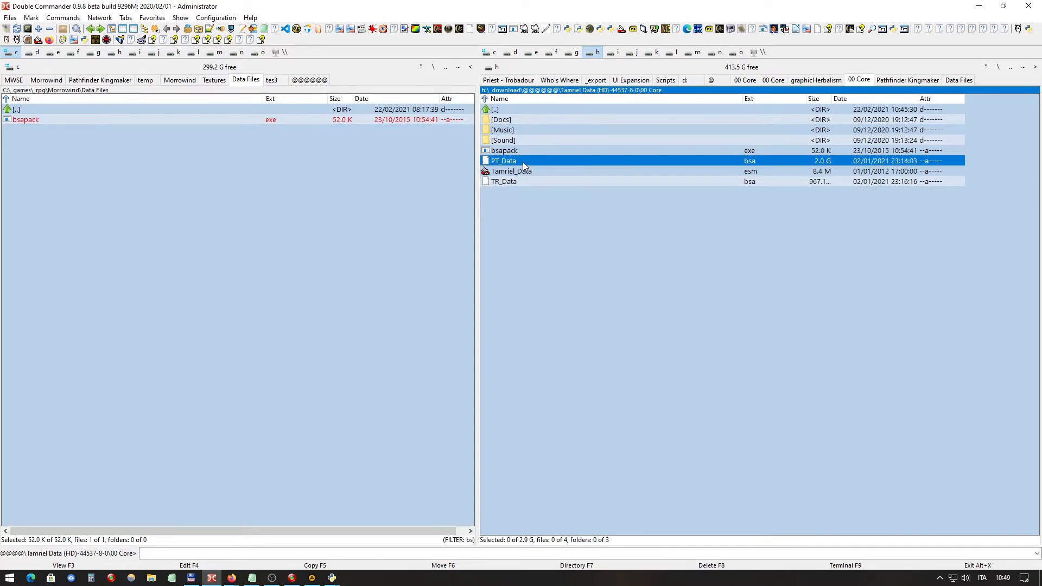
{"action": "left_click", "coordinate": [513, 181]}
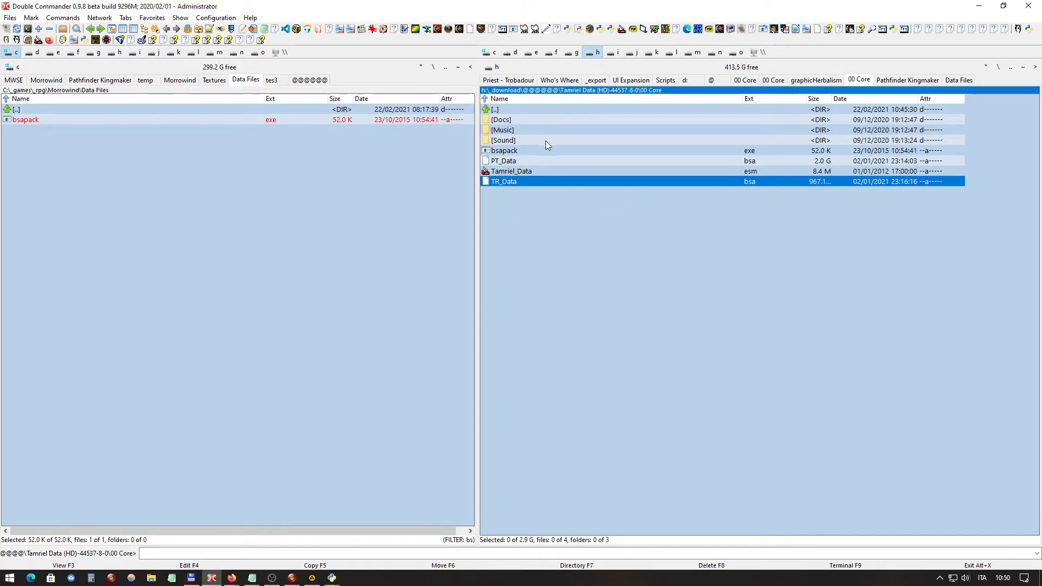
{"action": "left_click", "coordinate": [517, 150]}
{"action": "left_click", "coordinate": [501, 163]}
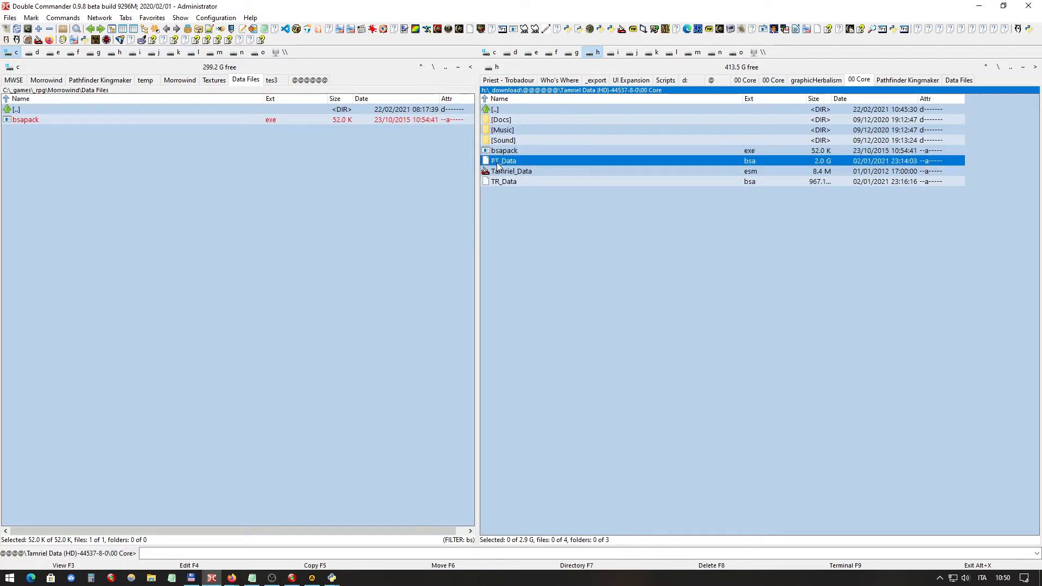
{"action": "left_click", "coordinate": [738, 183]}
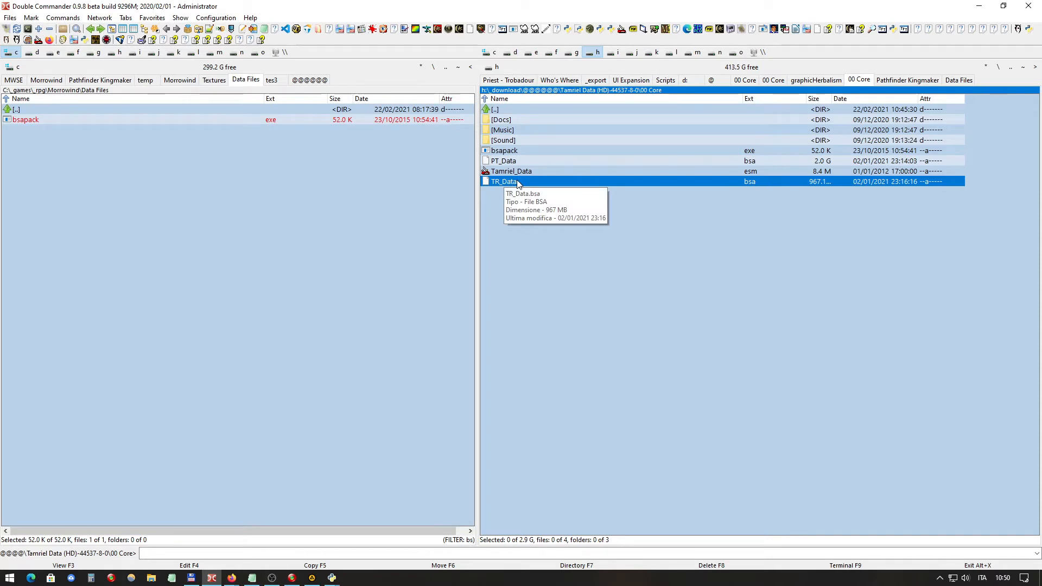
{"action": "left_click", "coordinate": [564, 162]}
{"action": "left_click", "coordinate": [558, 178]}
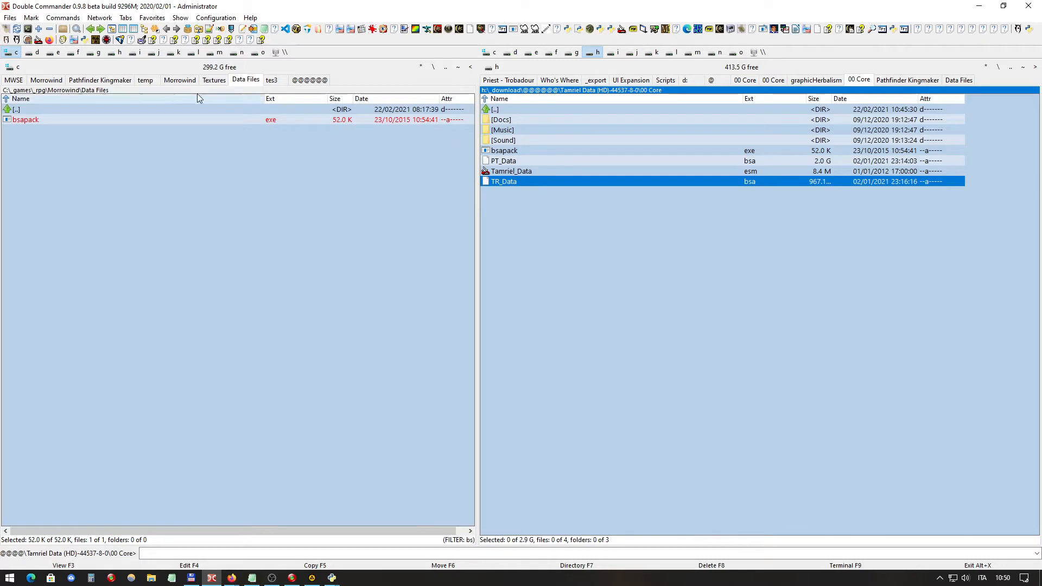
Go from Morrowind's Data Files folder to the C:\tmp folder, keeping 00 Core open beside it
{"action": "left_click", "coordinate": [432, 68]}
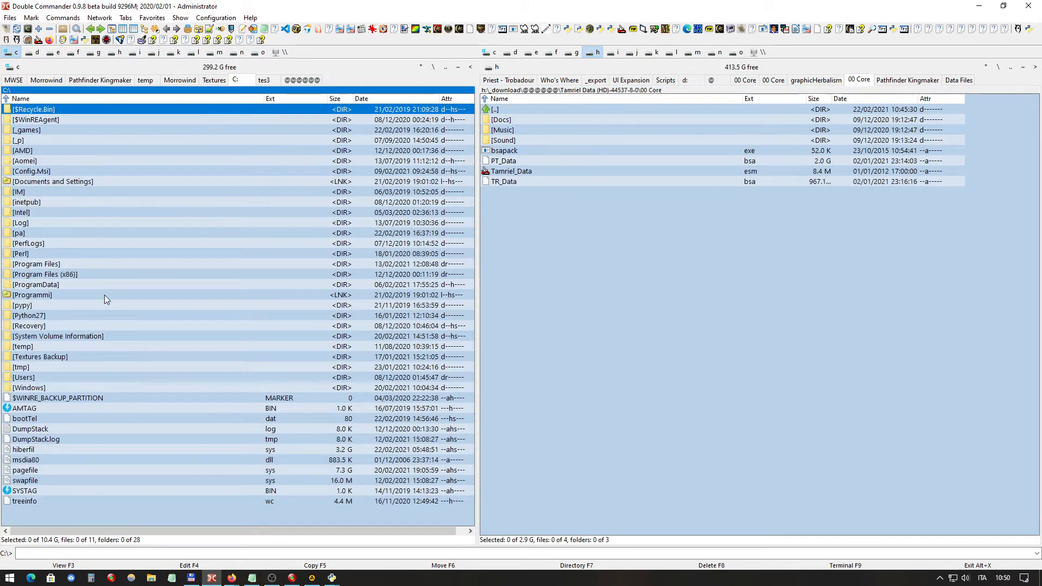
{"action": "double_click", "coordinate": [41, 366]}
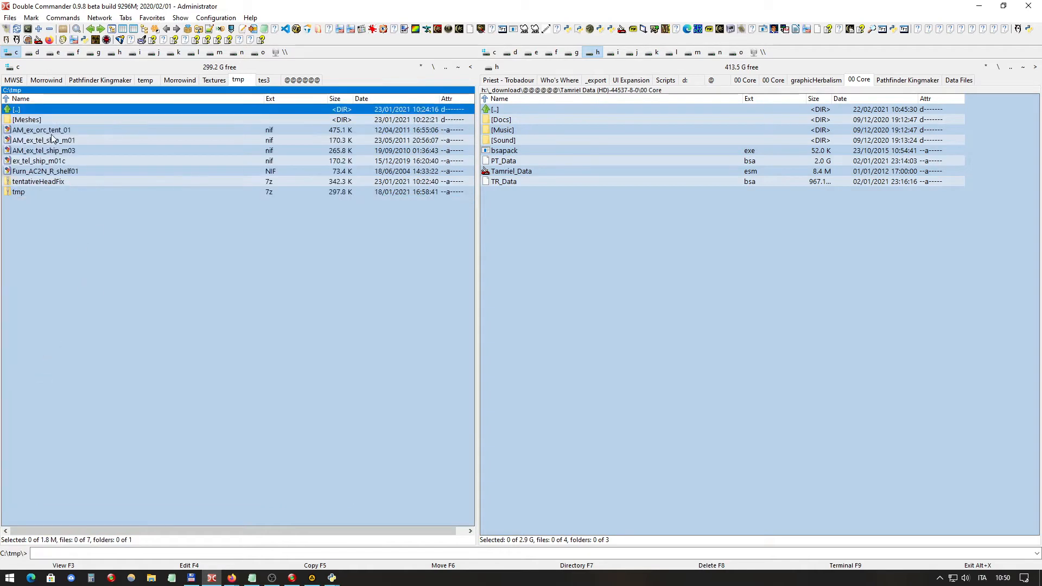
Delete the Meshes folder and all the files in C:\tmp, leaving the directory empty
{"action": "left_click", "coordinate": [51, 121]}
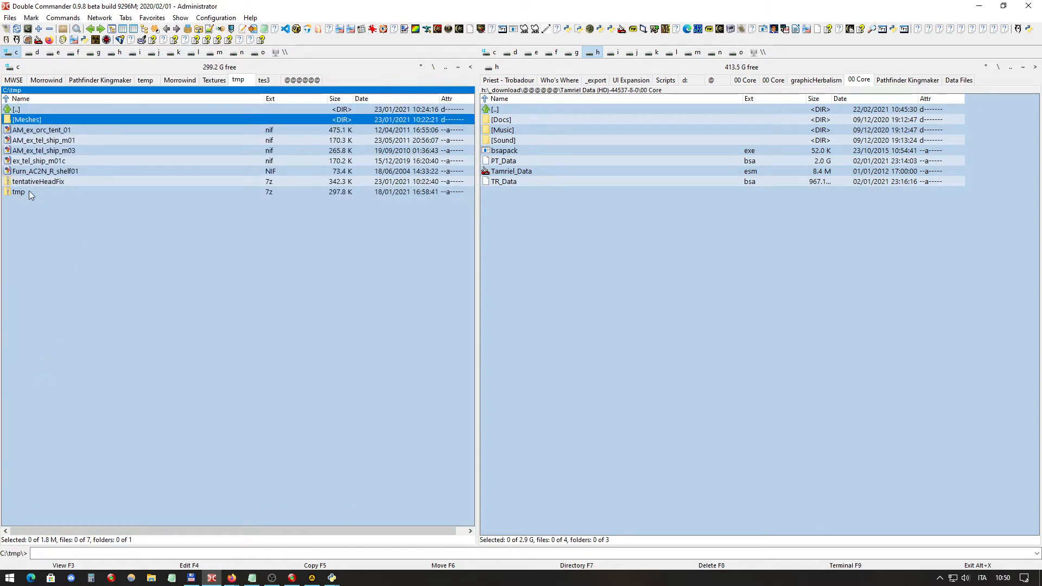
{"action": "left_click", "coordinate": [28, 190], "text": "shift"}
{"action": "key", "text": "Delete"}
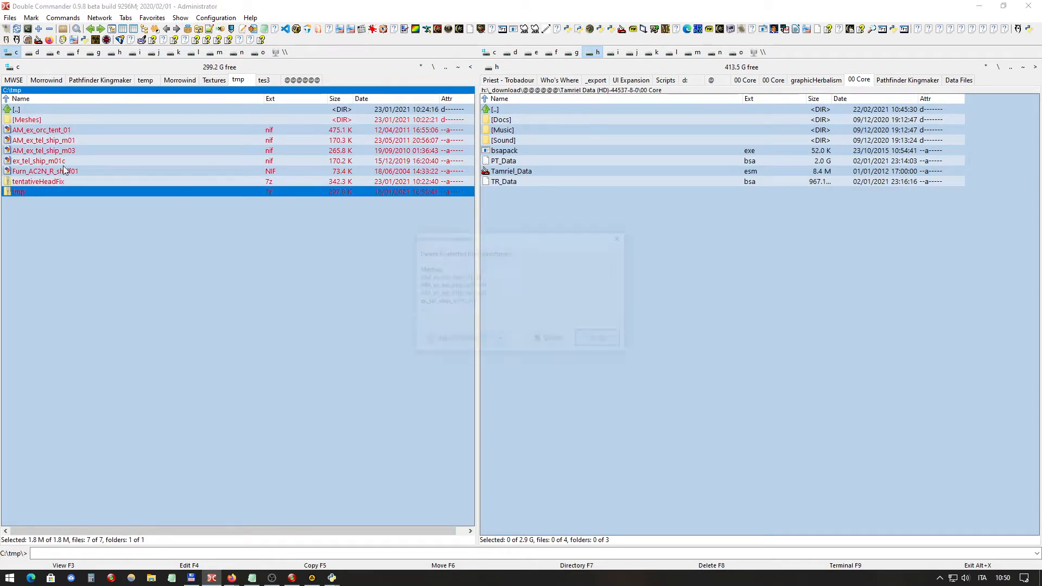
{"action": "key", "text": "Return"}
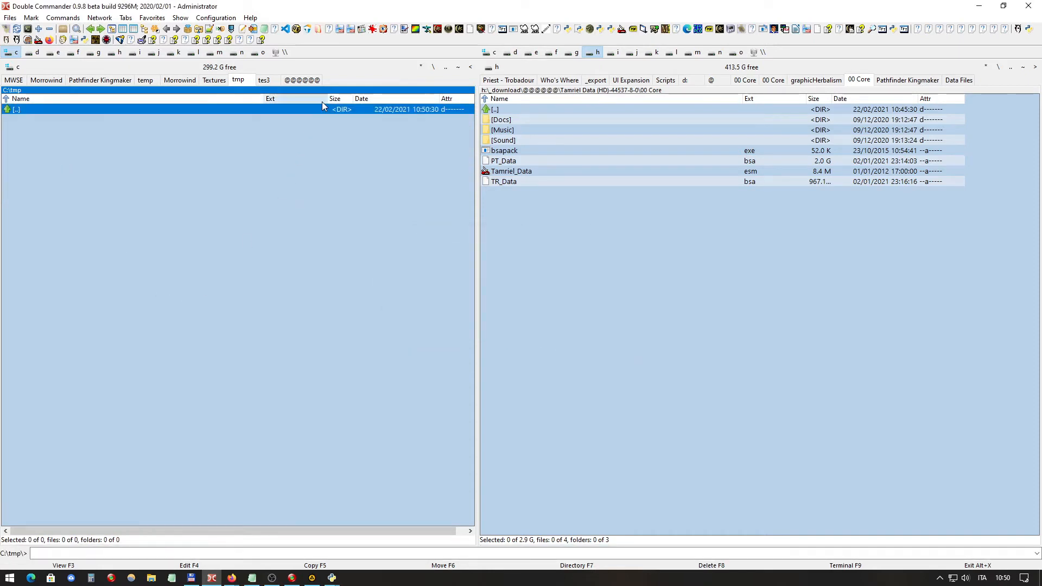
Copy TR_Data.bsa from the Tamriel Data 00 Core folder to C:\tmp
{"action": "left_click", "coordinate": [536, 160]}
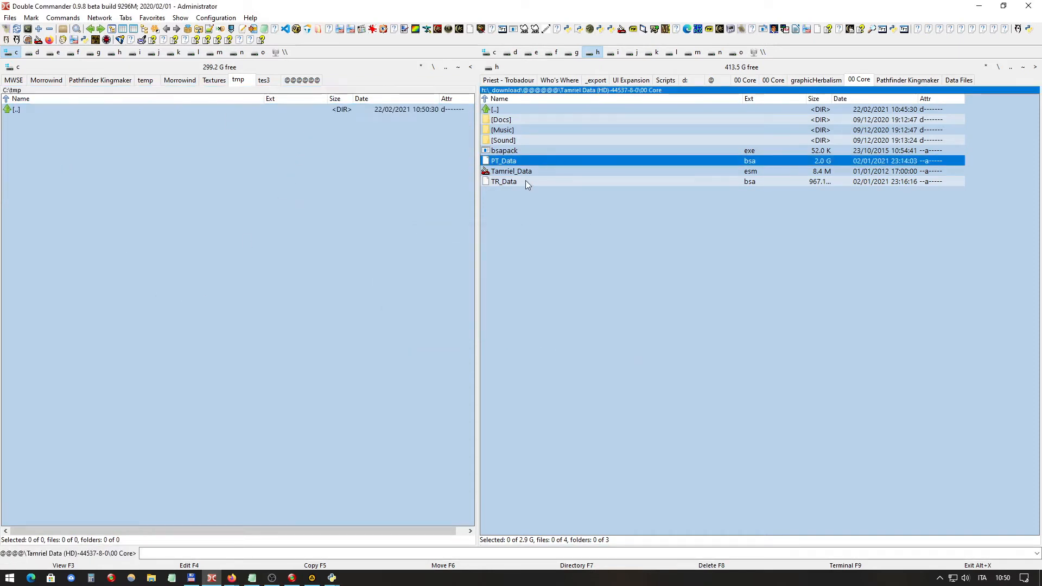
{"action": "left_click", "coordinate": [527, 181]}
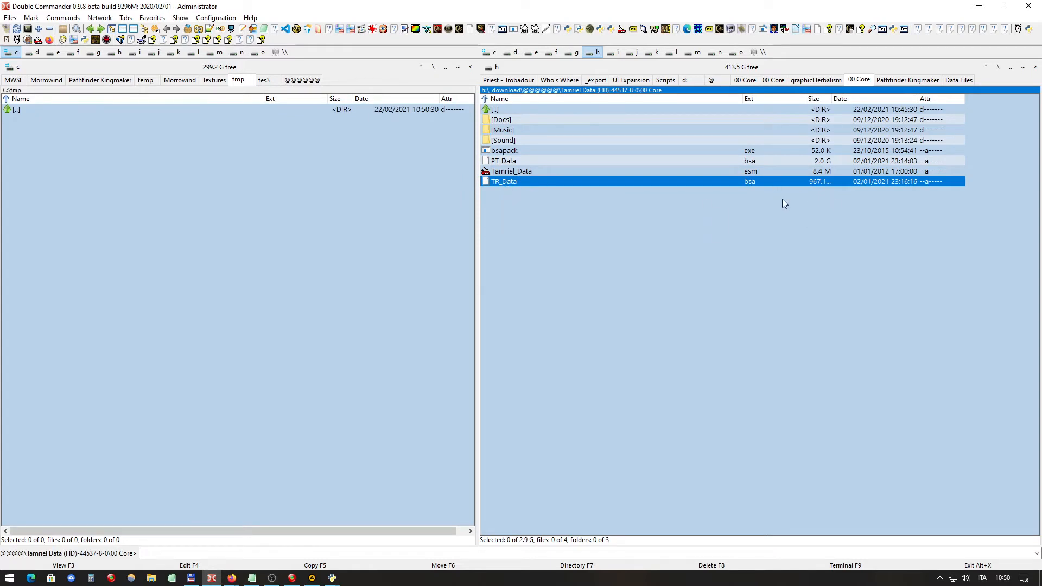
{"action": "key", "text": "F5"}
{"action": "left_click", "coordinate": [665, 311]}
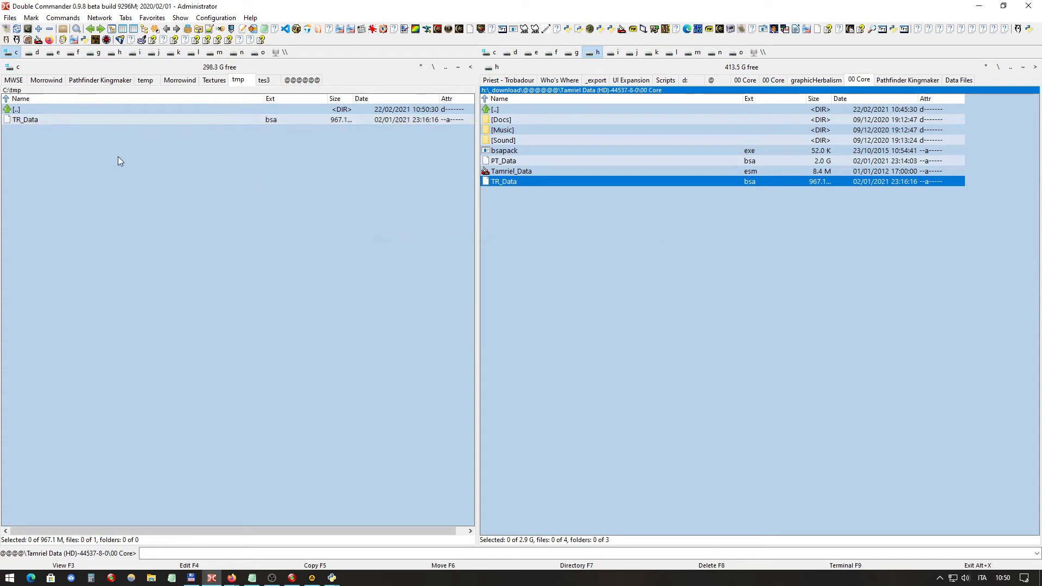
{"action": "left_click", "coordinate": [45, 119]}
Copy bsapack.exe from the 00 Core folder into C:\tmp alongside the TR_Data archive
{"action": "left_click", "coordinate": [507, 152]}
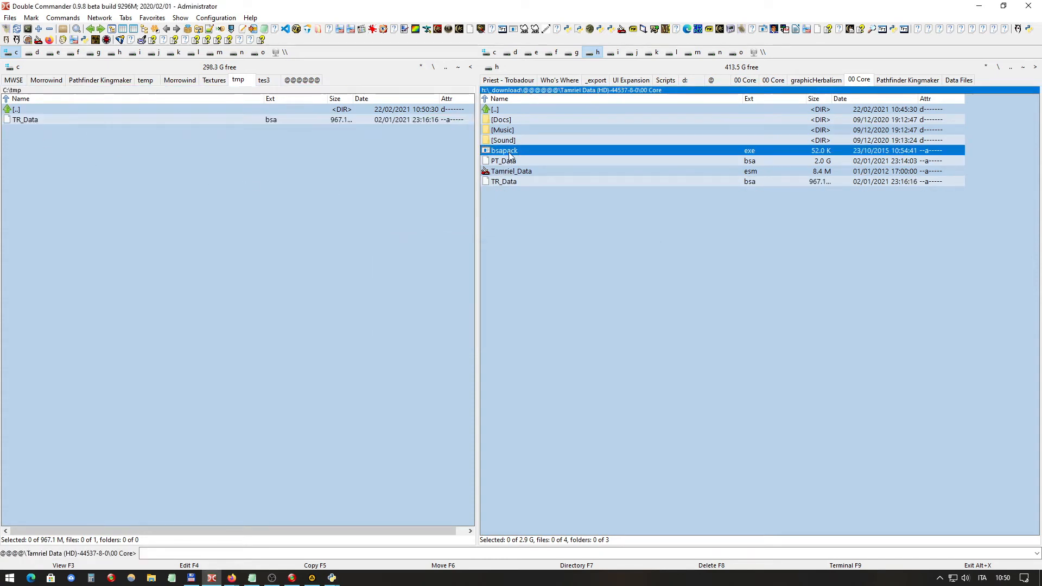
{"action": "key", "text": "F5"}
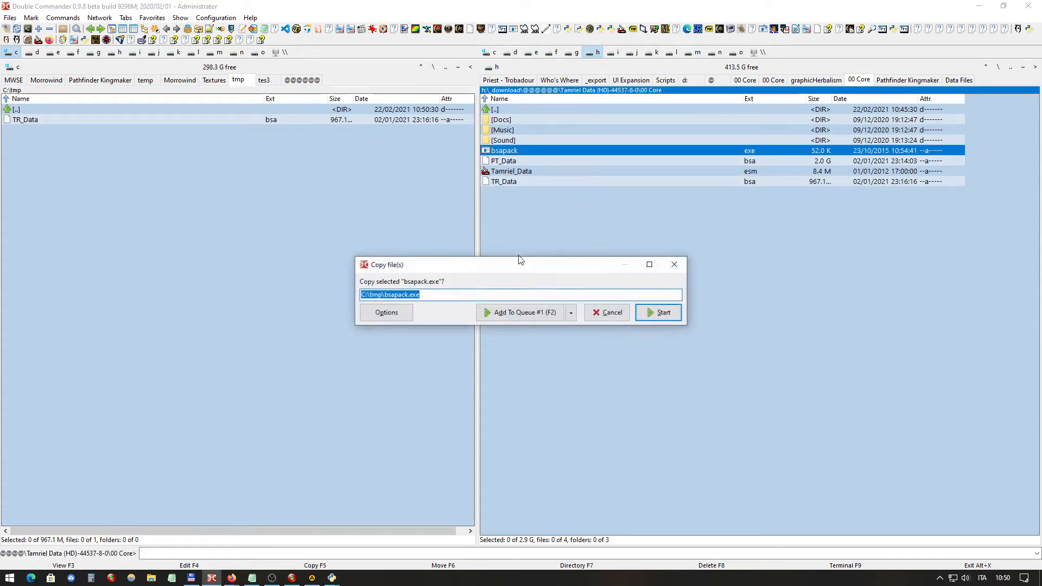
{"action": "left_click", "coordinate": [659, 312]}
{"action": "left_click", "coordinate": [24, 130]}
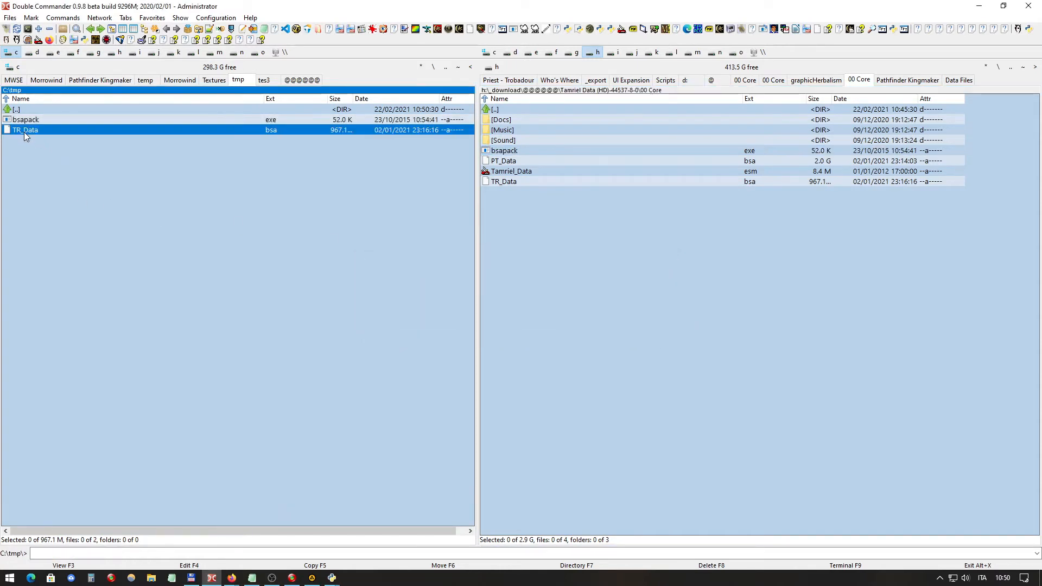
Open a terminal in C:\tmp and move its window clear of the C:\tmp file list
{"action": "left_click", "coordinate": [28, 122]}
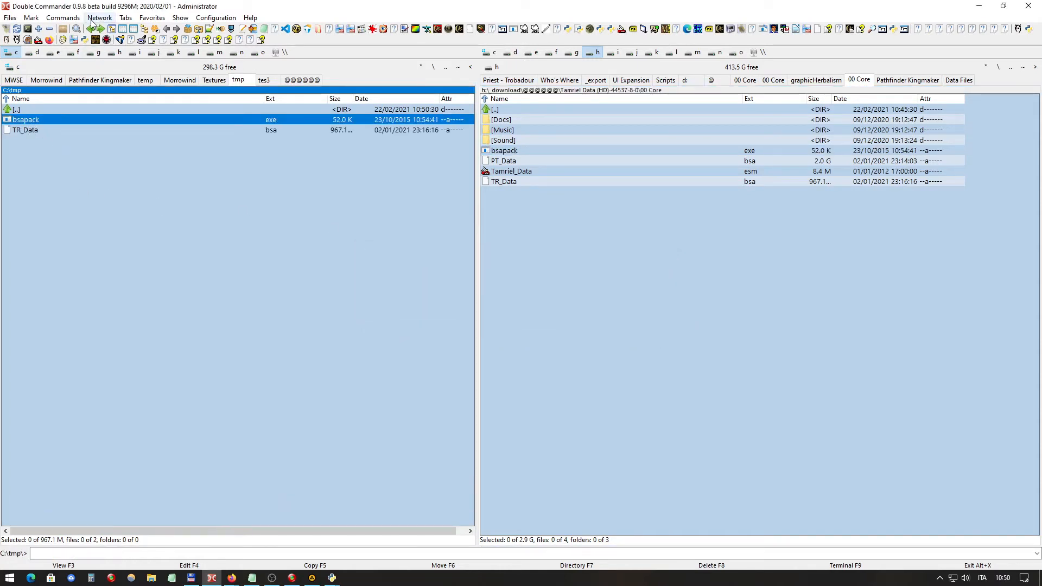
{"action": "left_click", "coordinate": [68, 19]}
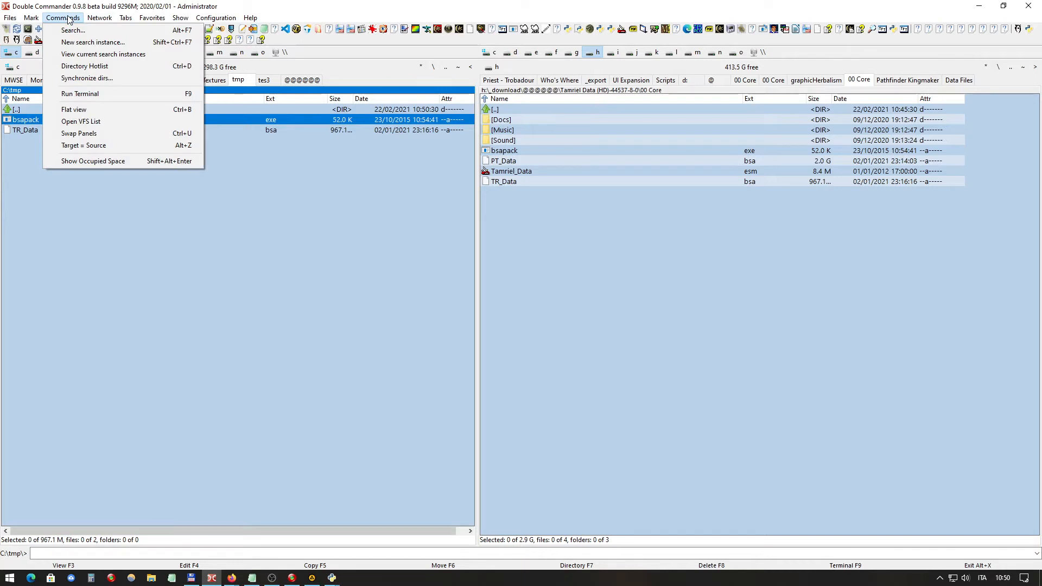
{"action": "left_click", "coordinate": [84, 94]}
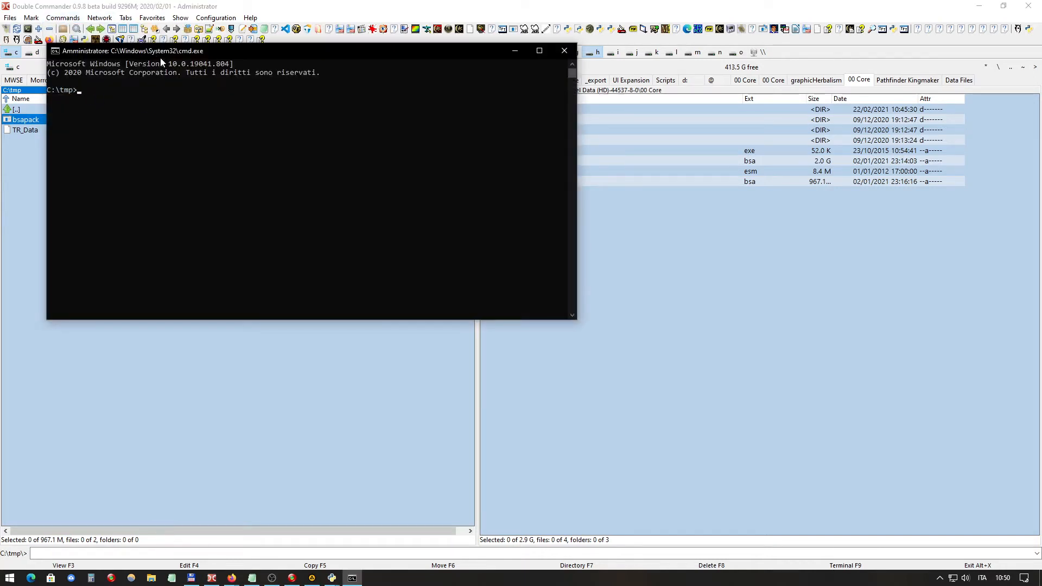
{"action": "left_click_drag", "start_coordinate": [163, 51], "coordinate": [323, 200]}
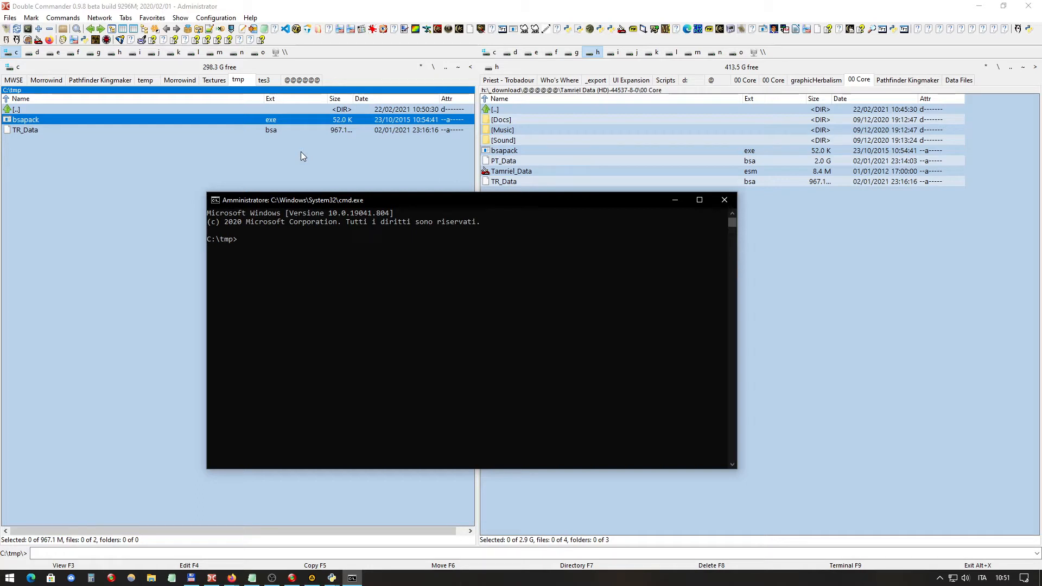
Unpack TR_Data.bsa into C:\tmp with bsapack from the command line, and close the terminal once extraction ends
{"action": "type", "text": "bs"}
{"action": "key", "text": "Tab"}
{"action": "type", "text": "unpa"}
{"action": "type", "text": "tr"}
{"action": "key", "text": "Tab"}
{"action": "key", "text": "Return"}
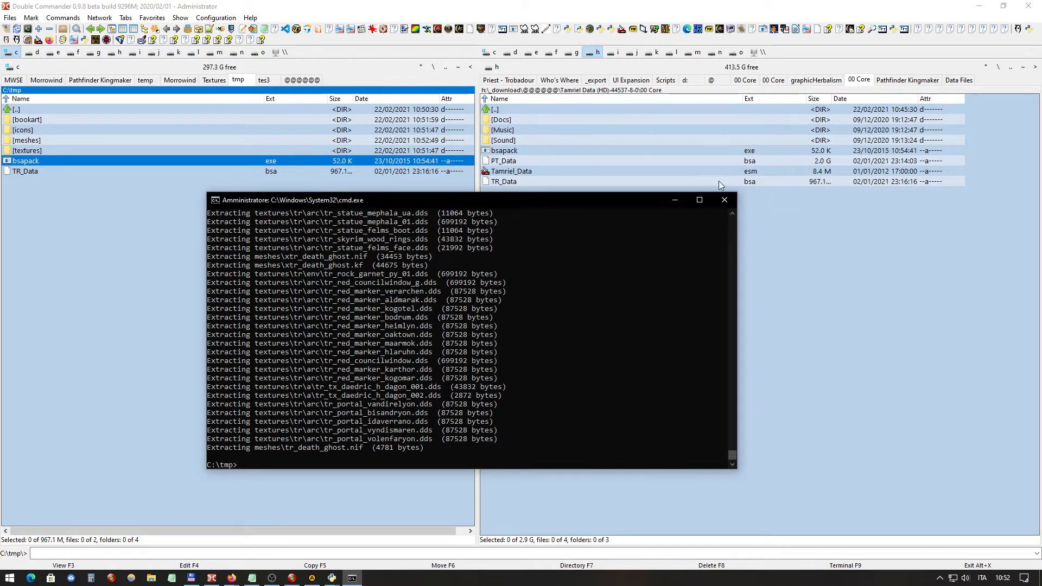
{"action": "left_click", "coordinate": [725, 200]}
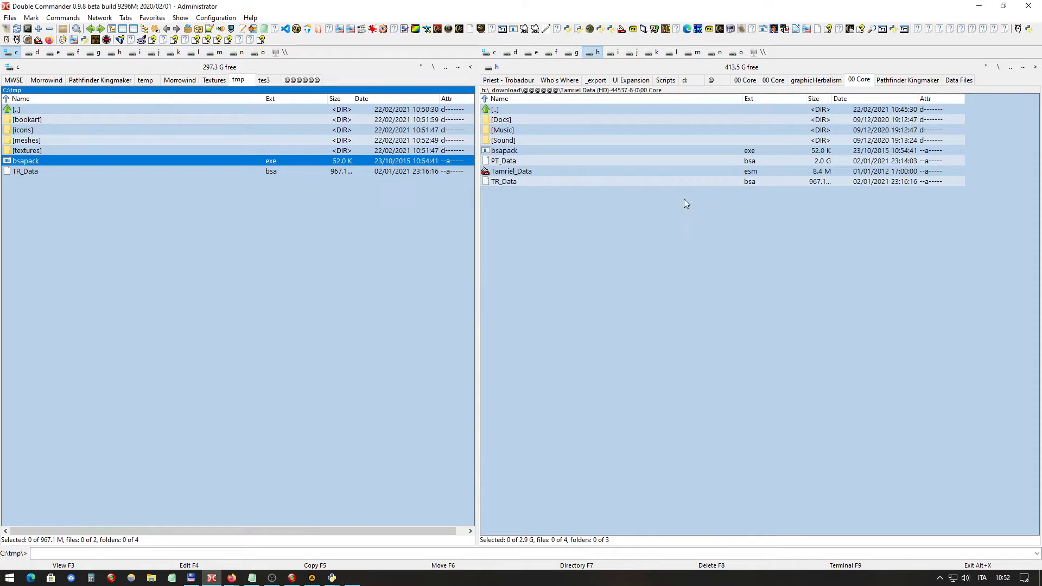
Examine the bookart, icons, meshes and textures folders extracted into C:\tmp
{"action": "left_click", "coordinate": [51, 119]}
{"action": "left_click", "coordinate": [43, 142]}
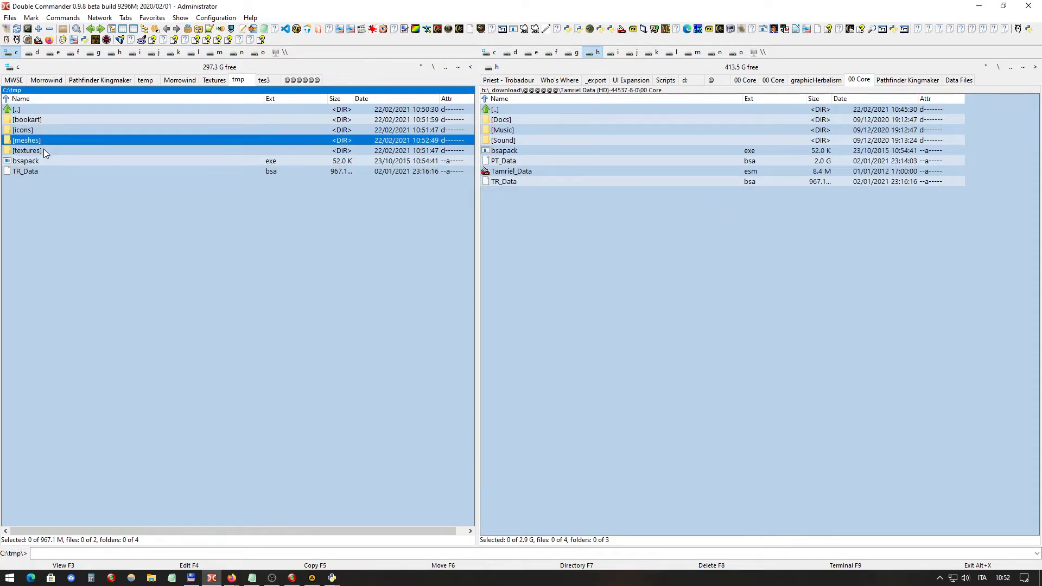
{"action": "left_click", "coordinate": [43, 149]}
{"action": "left_click", "coordinate": [61, 117]}
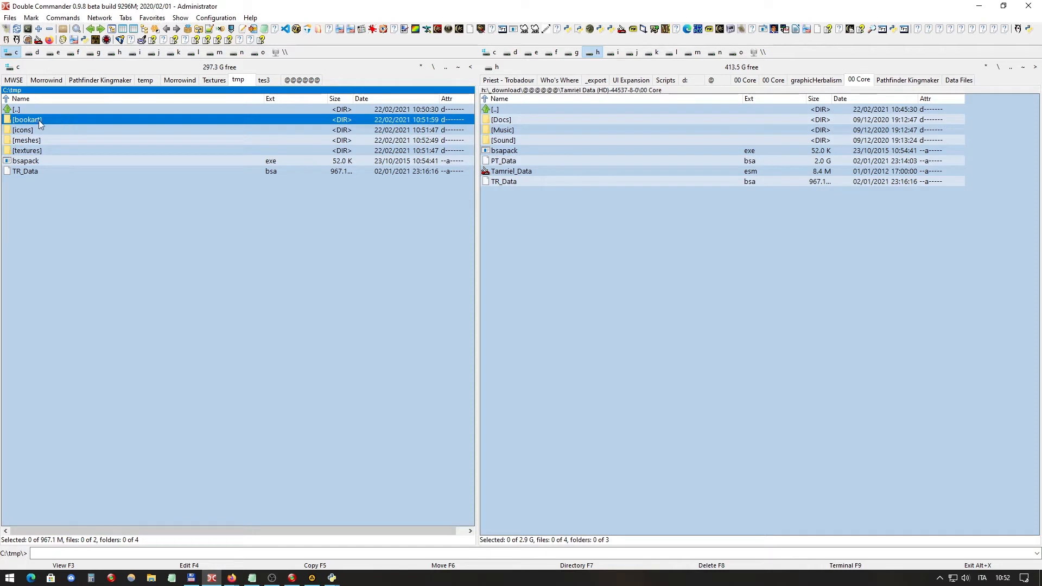
{"action": "left_click", "coordinate": [41, 126]}
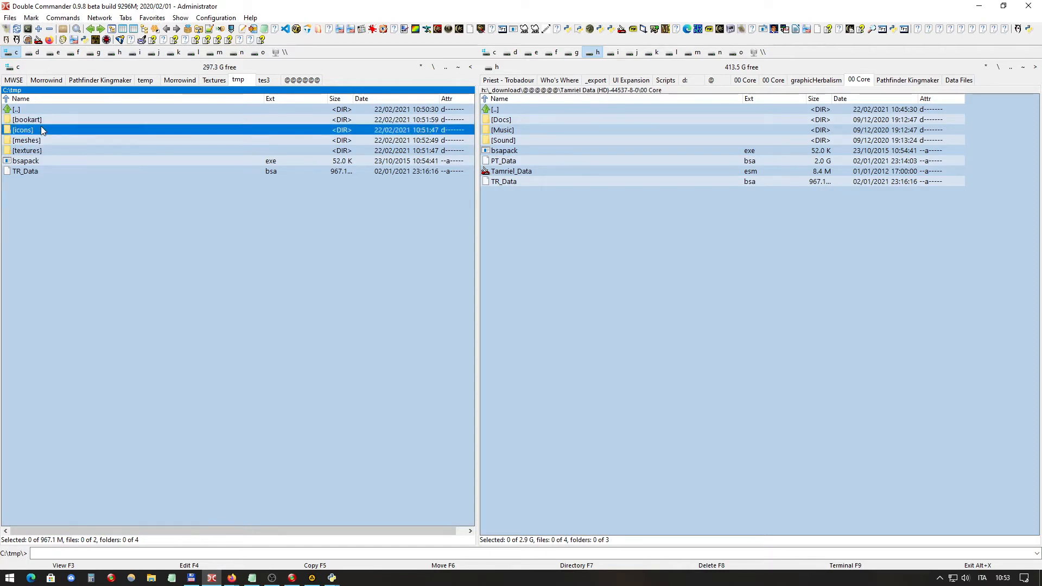
{"action": "left_click", "coordinate": [51, 119]}
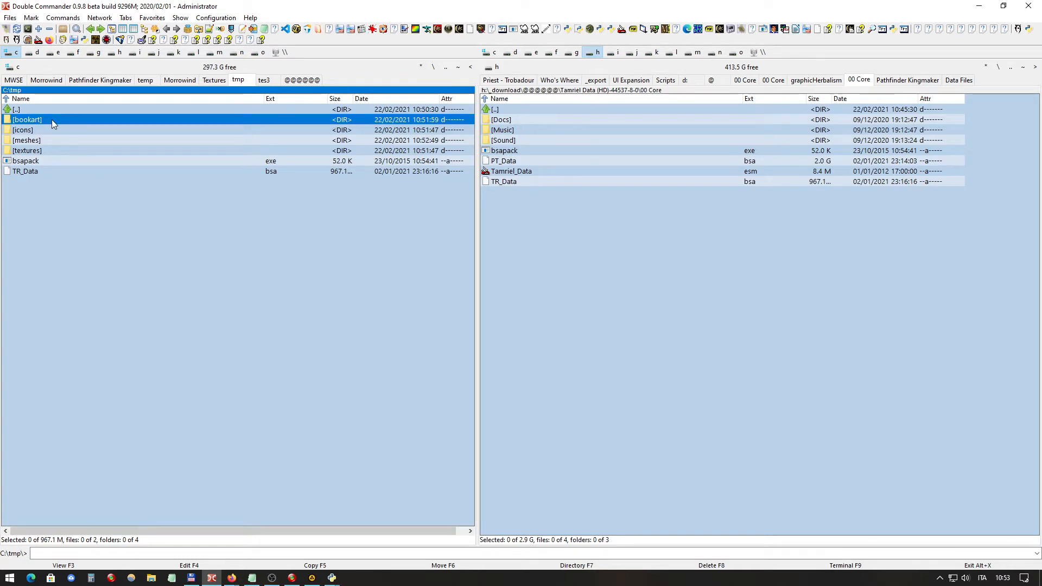
{"action": "left_click", "coordinate": [27, 140]}
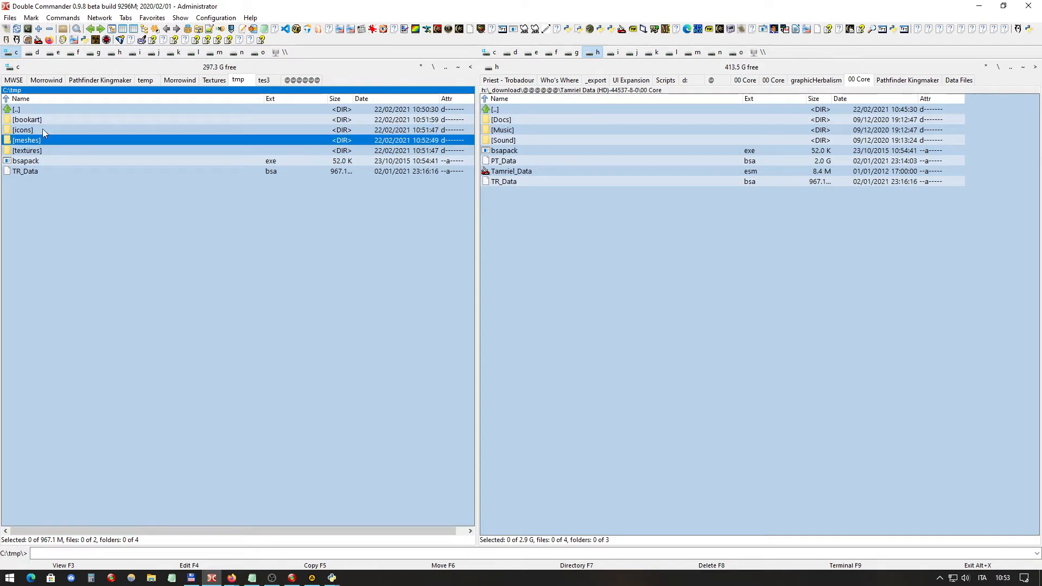
{"action": "left_click", "coordinate": [42, 128]}
{"action": "left_click", "coordinate": [39, 141]}
{"action": "left_click", "coordinate": [27, 152]}
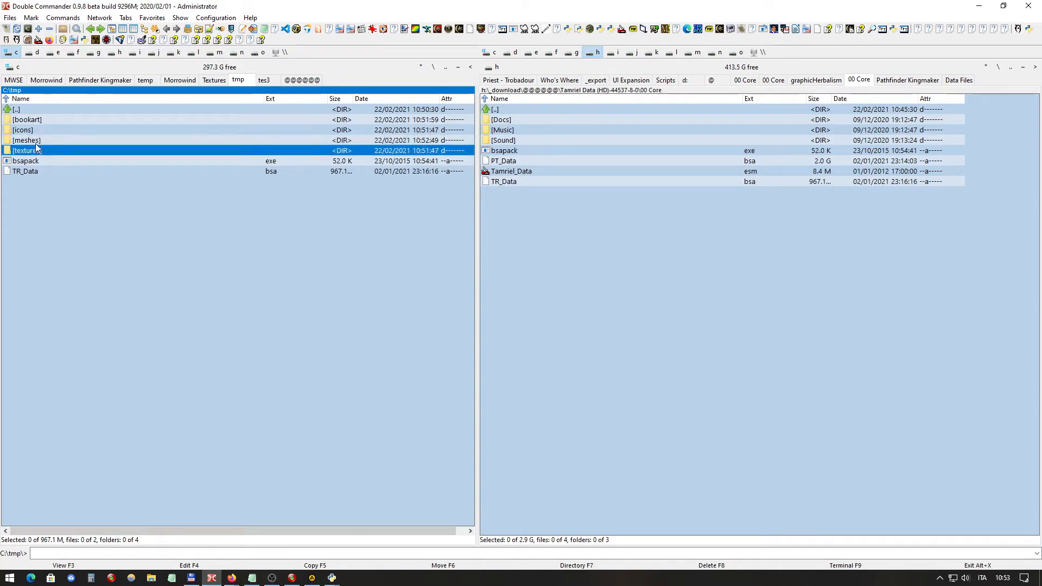
{"action": "left_click", "coordinate": [61, 142]}
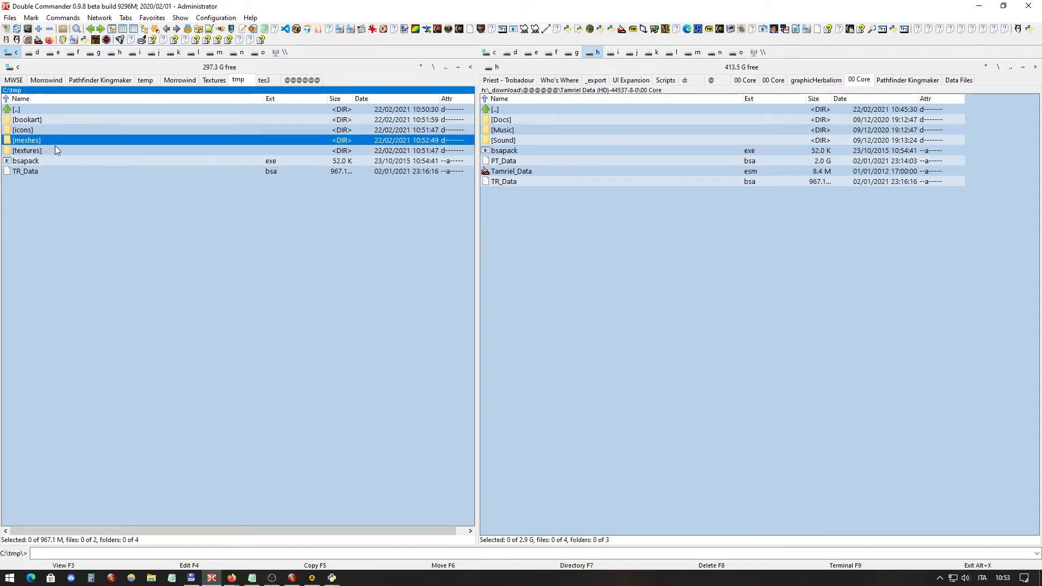
{"action": "left_click", "coordinate": [49, 151]}
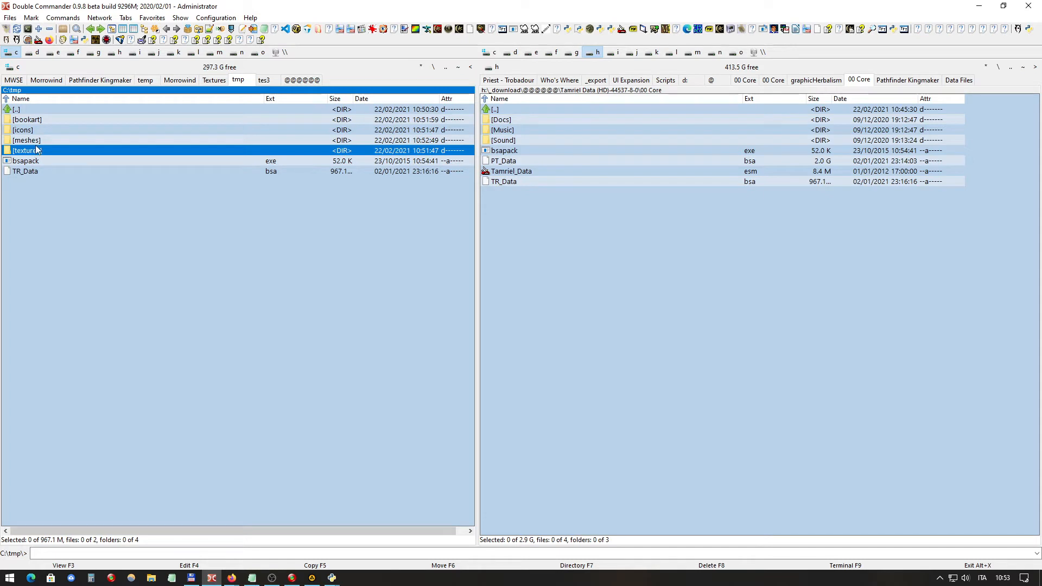
Open the extracted meshes folder and examine its loose nif and kf files
{"action": "double_click", "coordinate": [27, 140]}
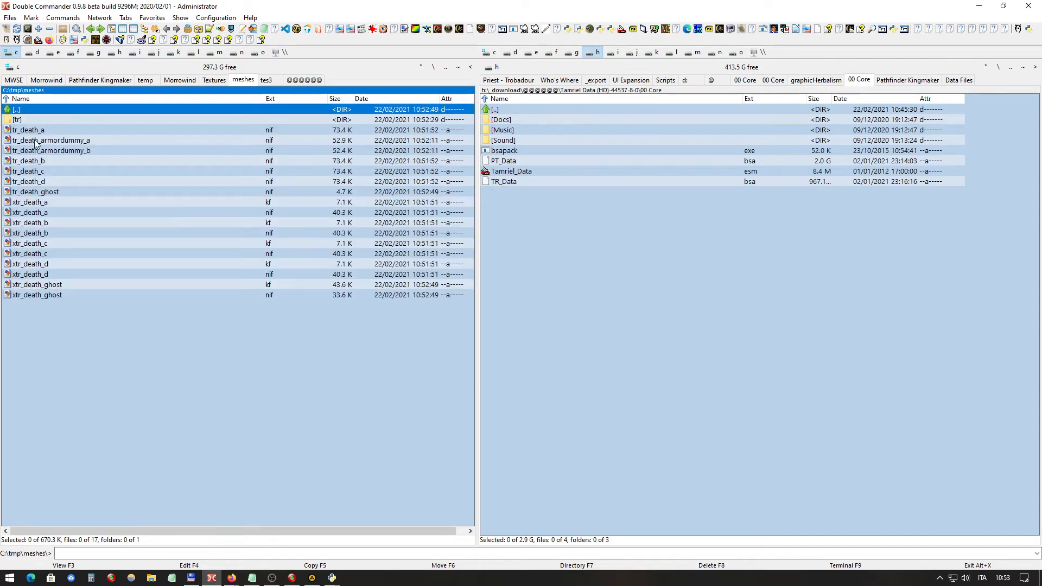
{"action": "left_click", "coordinate": [72, 139]}
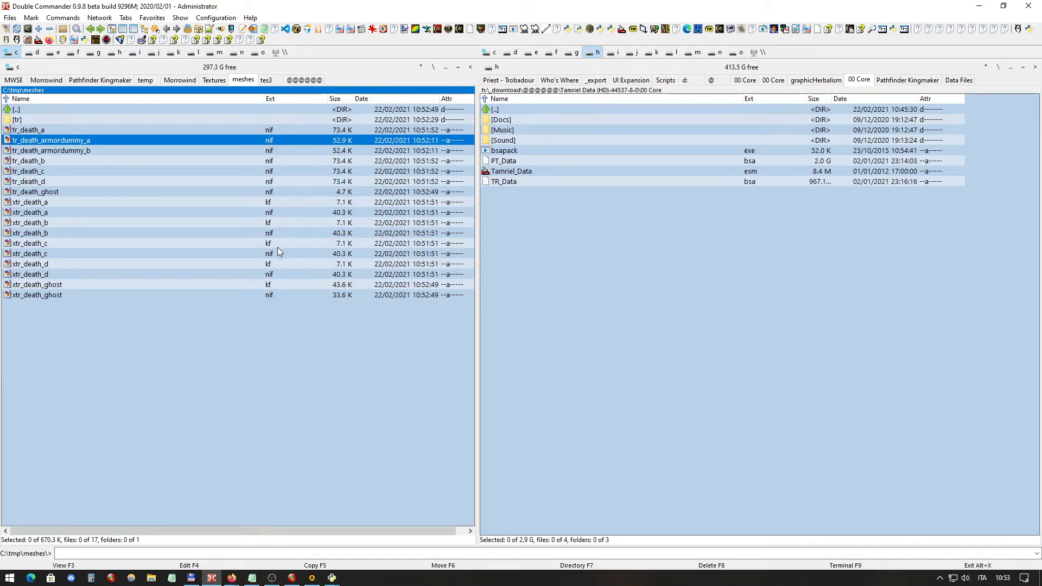
{"action": "left_click", "coordinate": [63, 132]}
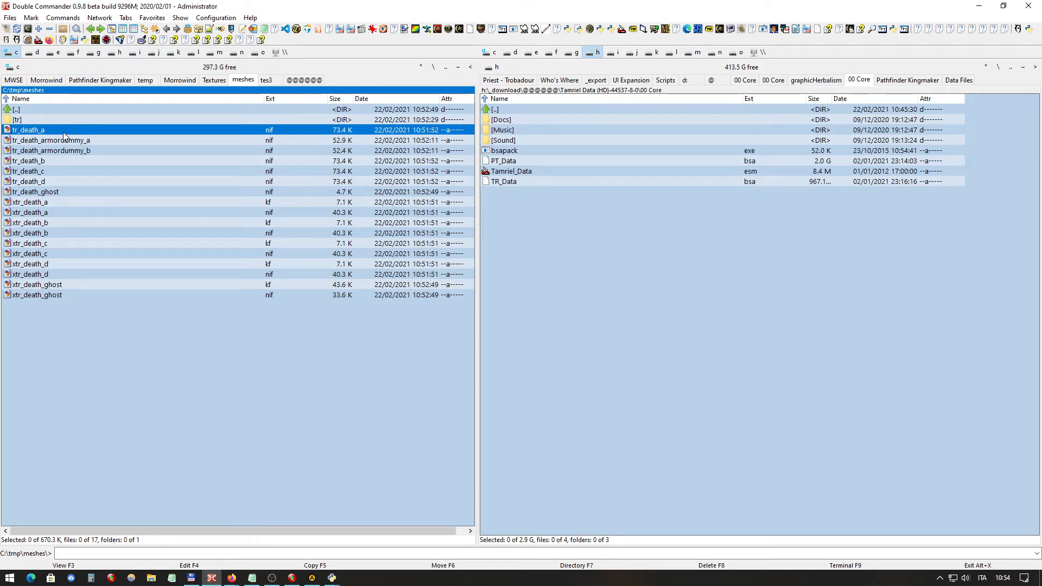
{"action": "left_click", "coordinate": [35, 226]}
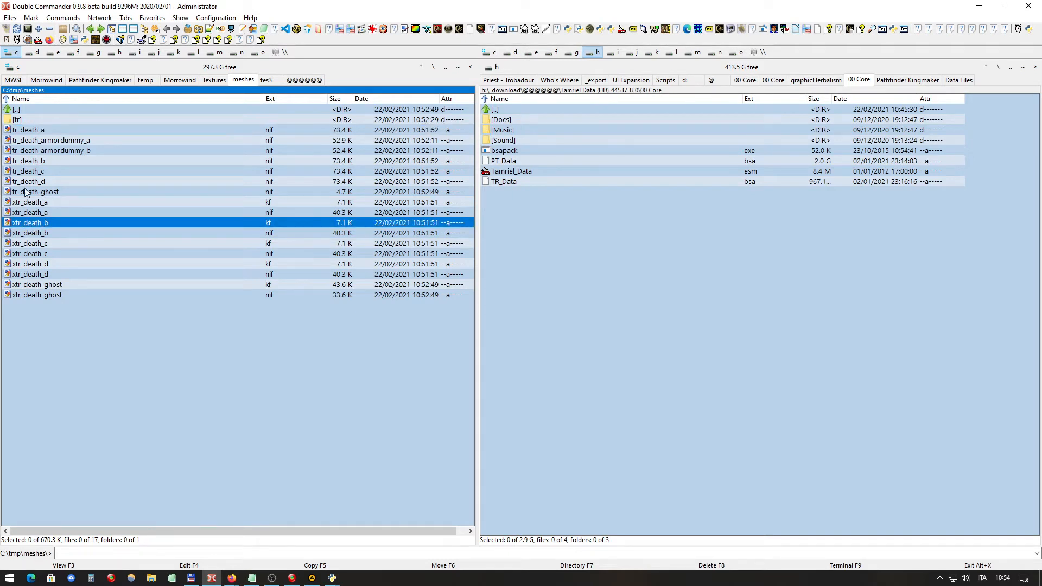
{"action": "left_click", "coordinate": [55, 152]}
{"action": "left_click", "coordinate": [66, 141]}
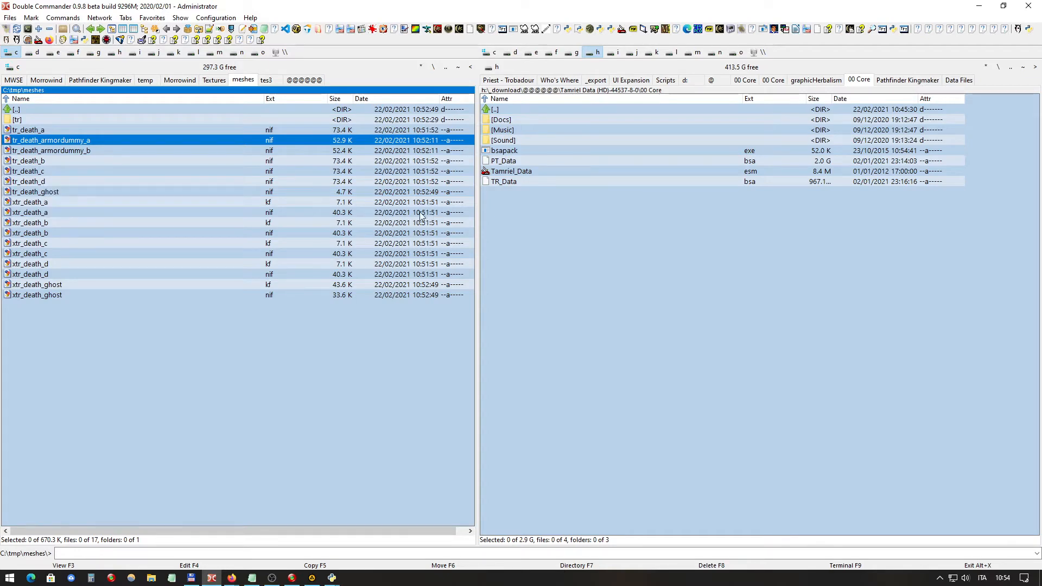
Show the Morrowind Data Files\Meshes folder in the other file pane, beside the extracted meshes
{"action": "left_click", "coordinate": [633, 81]}
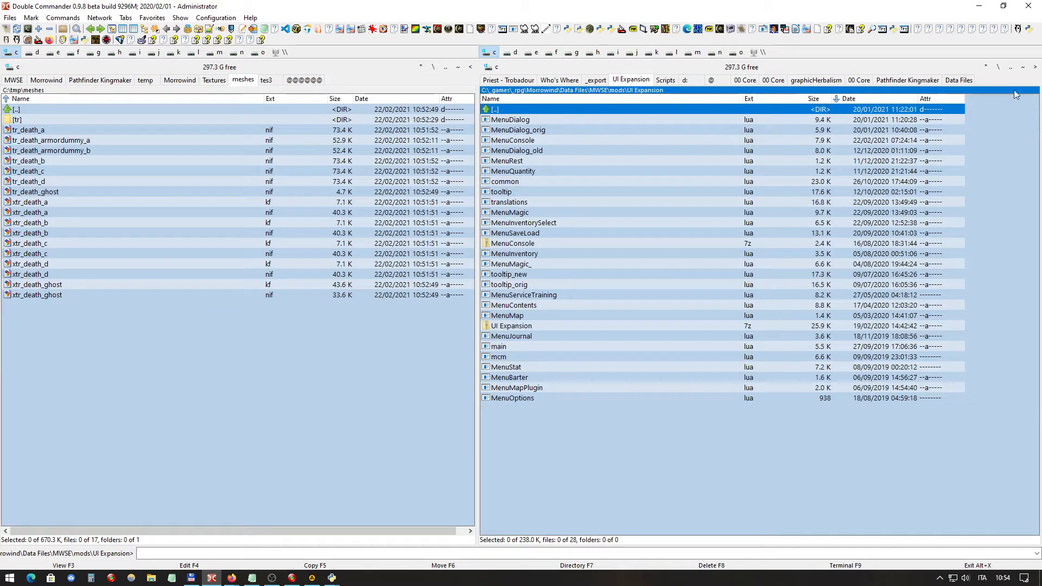
{"action": "left_click", "coordinate": [1011, 68]}
{"action": "left_click", "coordinate": [1011, 68]}
{"action": "left_click", "coordinate": [1012, 69]}
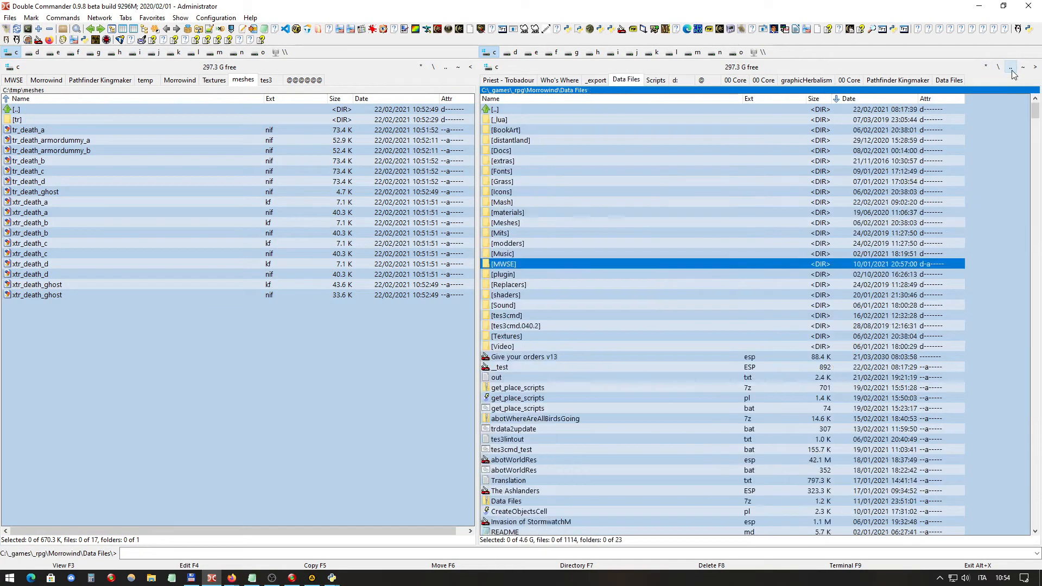
{"action": "double_click", "coordinate": [523, 224]}
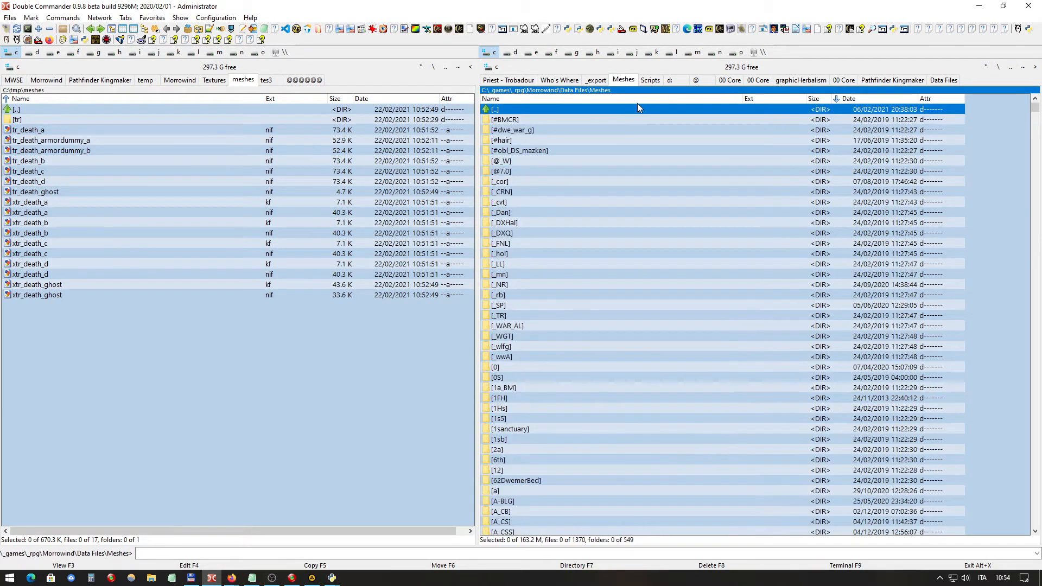
Sort the Morrowind Data Files\Meshes folder by extension and select nif_tx_strip.exe among its loose files
{"action": "left_click", "coordinate": [601, 140]}
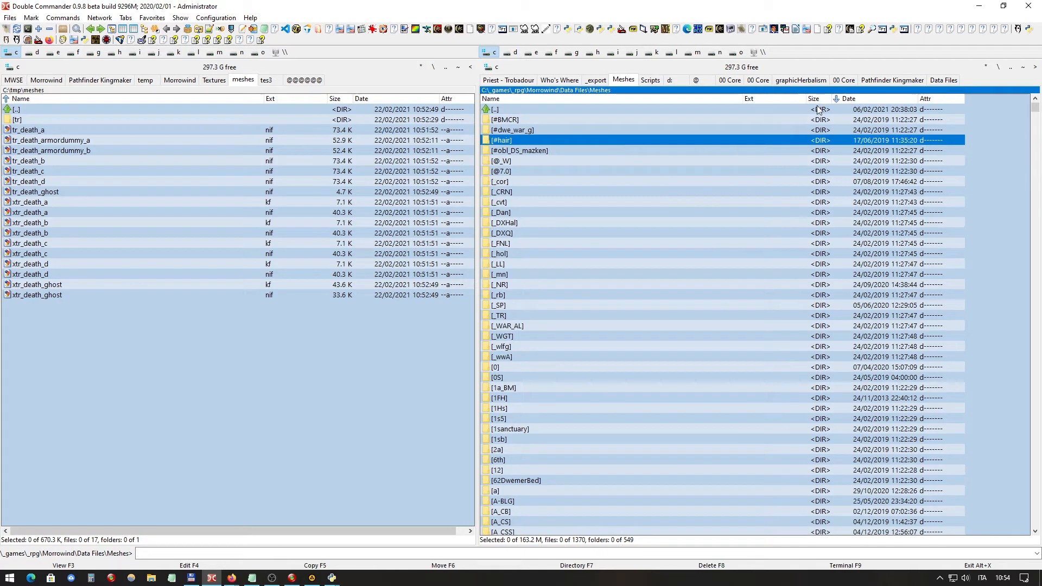
{"action": "left_click", "coordinate": [724, 159]}
{"action": "scroll", "coordinate": [721, 155], "scroll_direction": "down", "scroll_amount": 10}
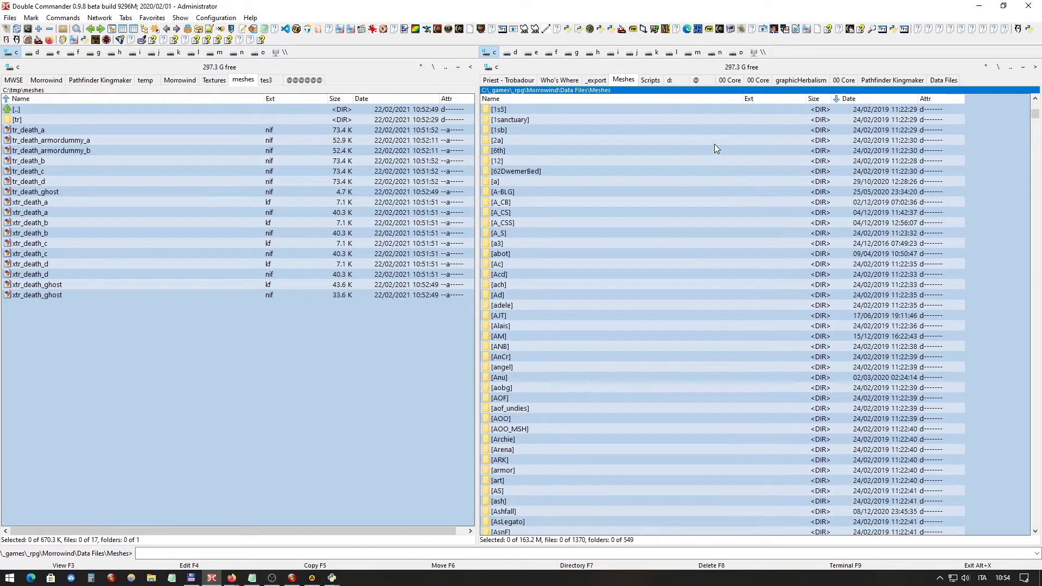
{"action": "scroll", "coordinate": [714, 145], "scroll_direction": "down", "scroll_amount": 20}
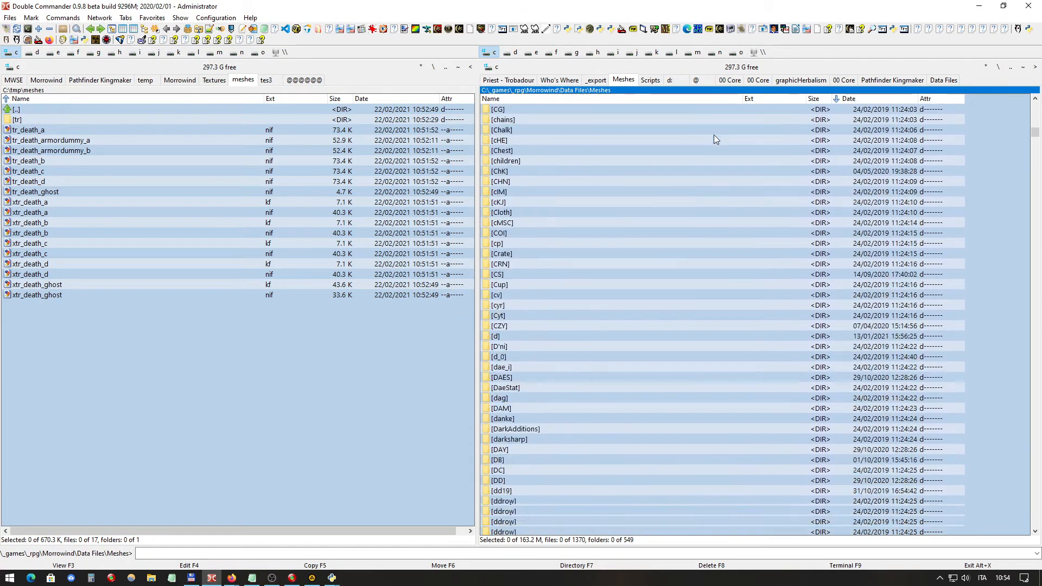
{"action": "scroll", "coordinate": [714, 140], "scroll_direction": "down", "scroll_amount": 20}
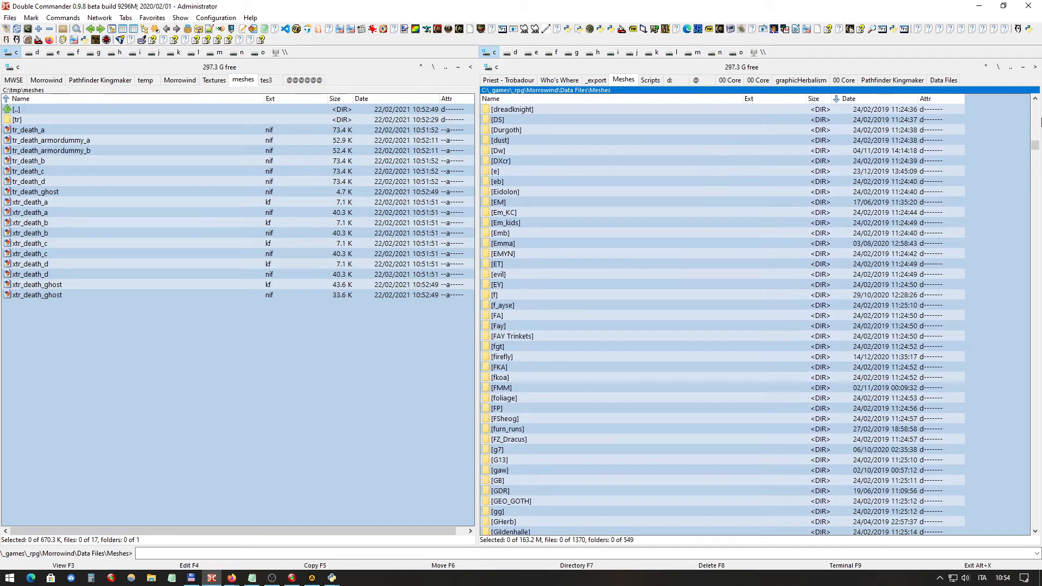
{"action": "left_click_drag", "start_coordinate": [1034, 146], "coordinate": [1022, 242]}
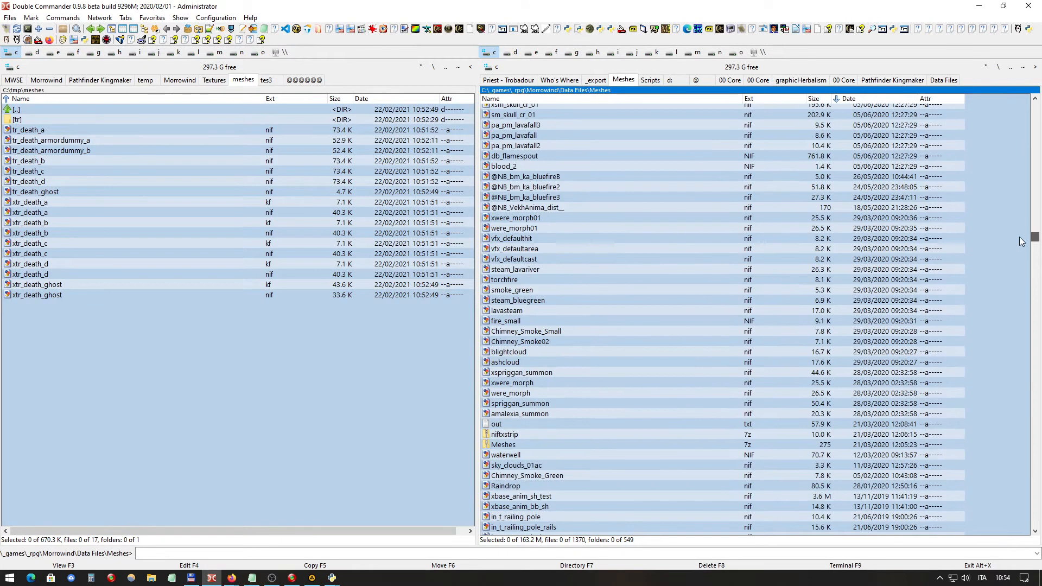
{"action": "left_click", "coordinate": [769, 99]}
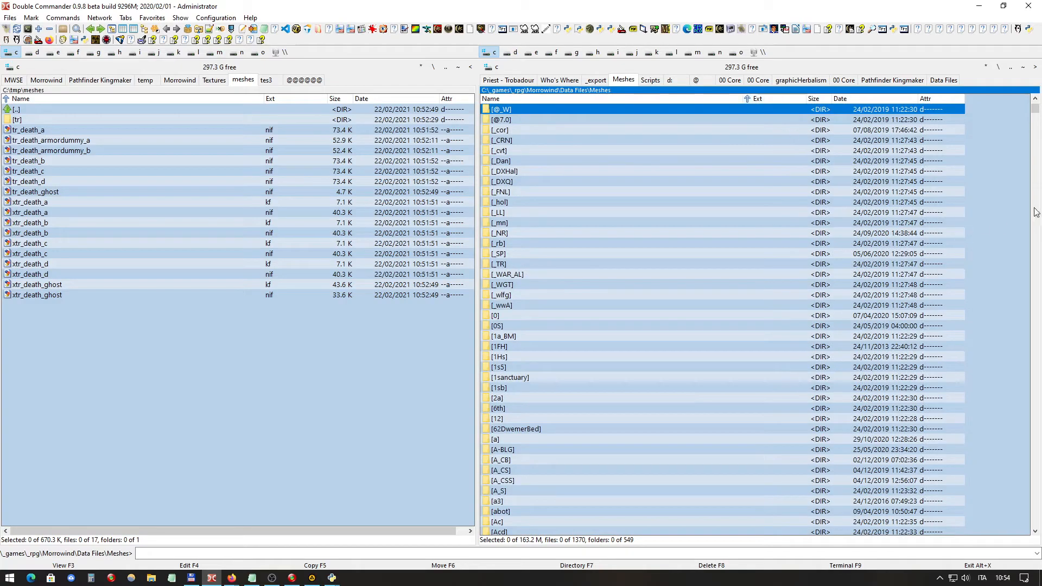
{"action": "left_click_drag", "start_coordinate": [1035, 112], "coordinate": [1037, 229]}
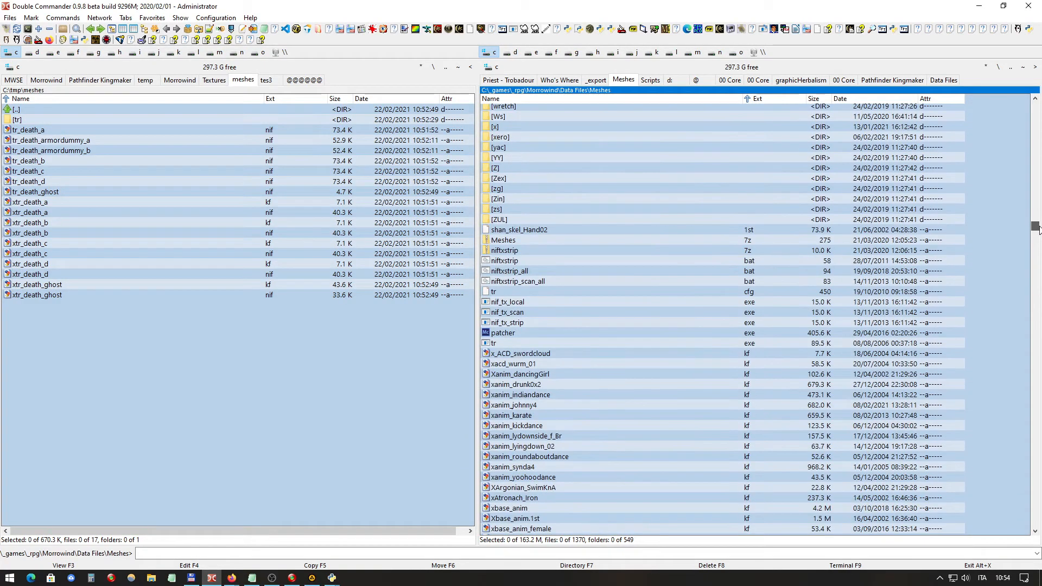
{"action": "left_click", "coordinate": [514, 324]}
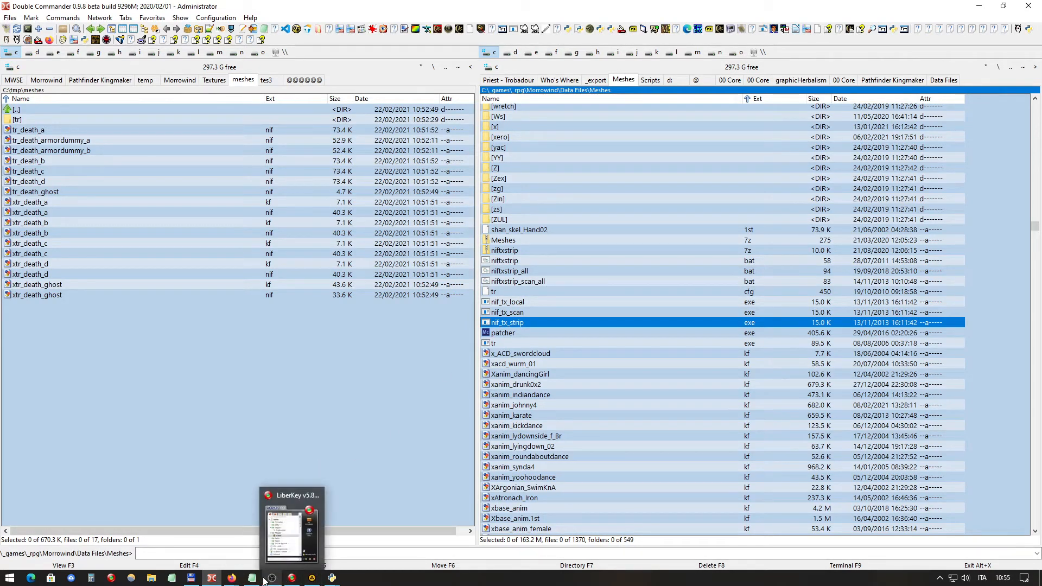
Switch to the Firefox window showing BSAPACK 0.1a and go back to the MMH Mods list with its filter text selected
{"action": "mouse_move", "coordinate": [231, 577]}
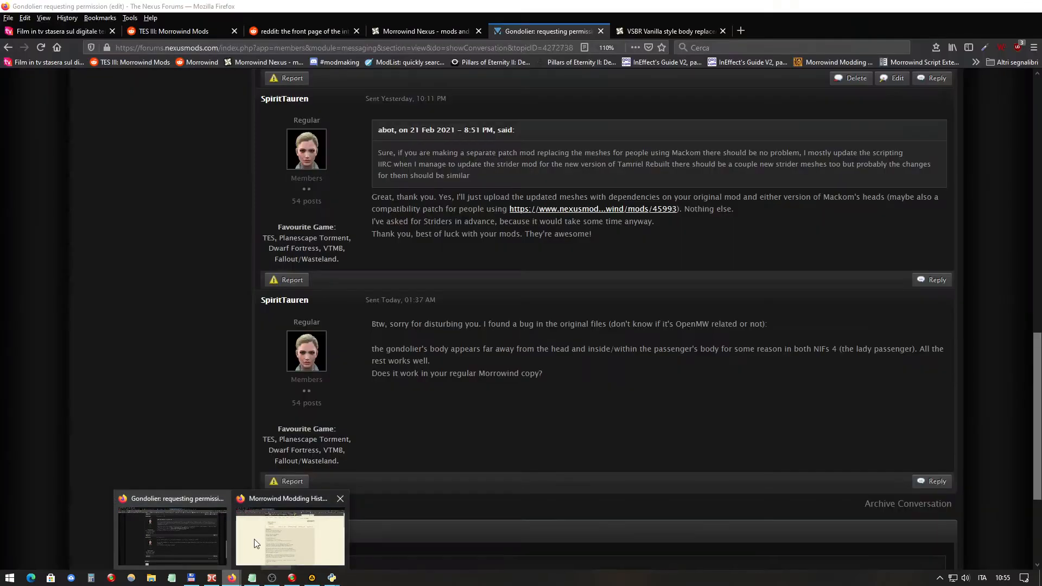
{"action": "left_click", "coordinate": [255, 542]}
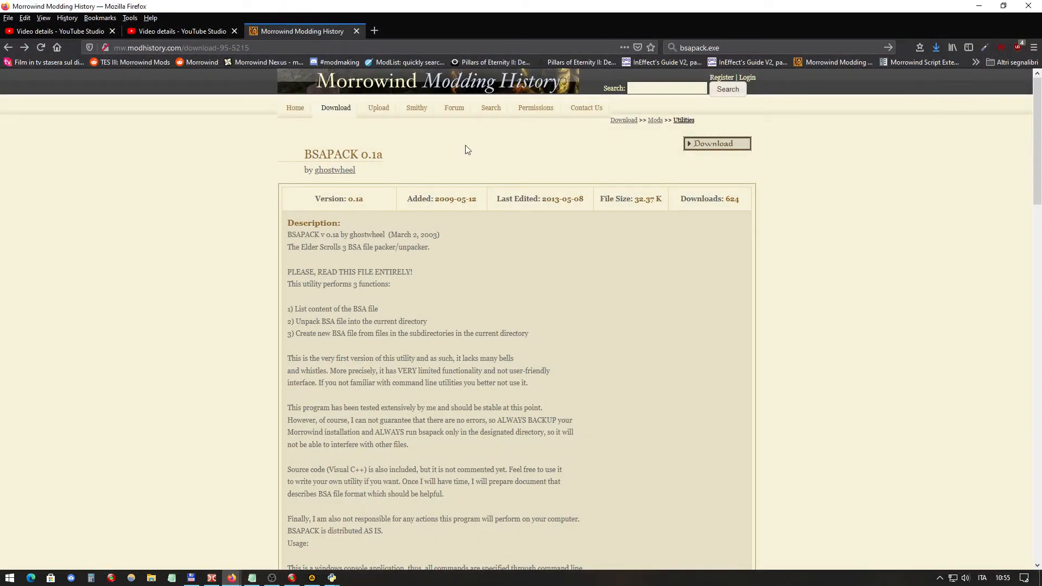
{"action": "left_click", "coordinate": [9, 47]}
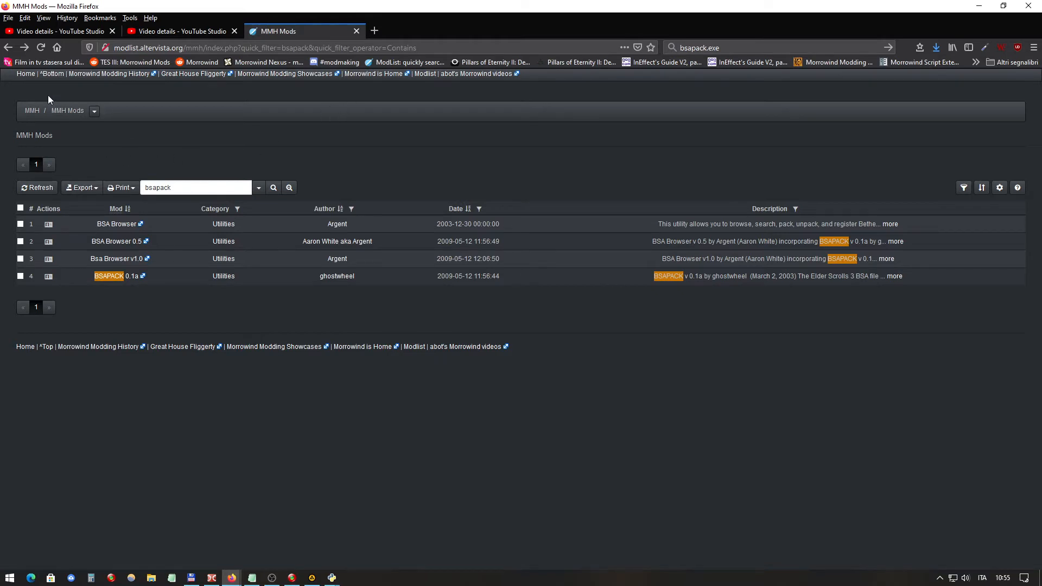
{"action": "left_click", "coordinate": [172, 189]}
{"action": "double_click", "coordinate": [157, 189]}
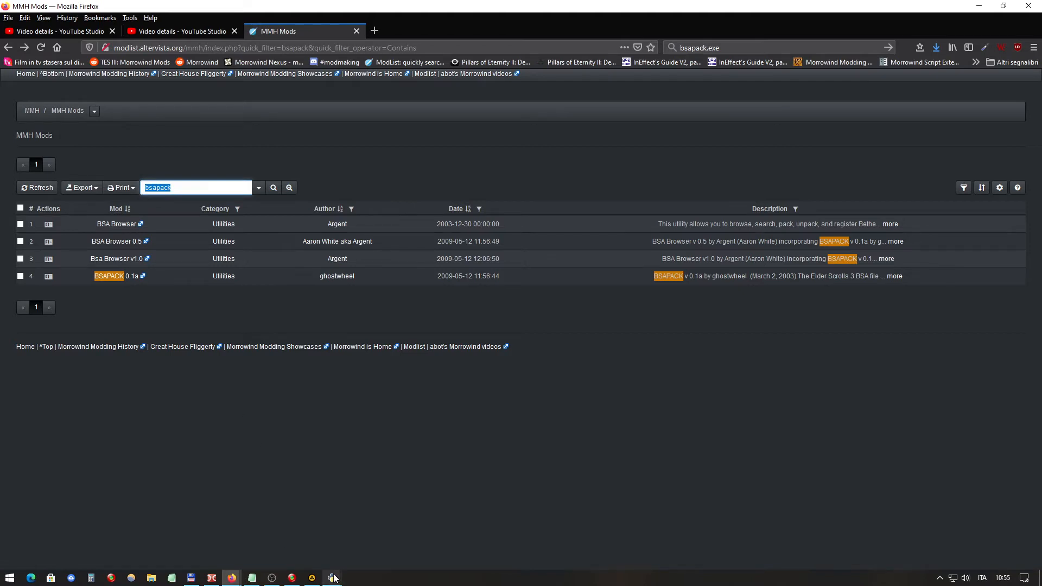
{"action": "mouse_move", "coordinate": [335, 577]}
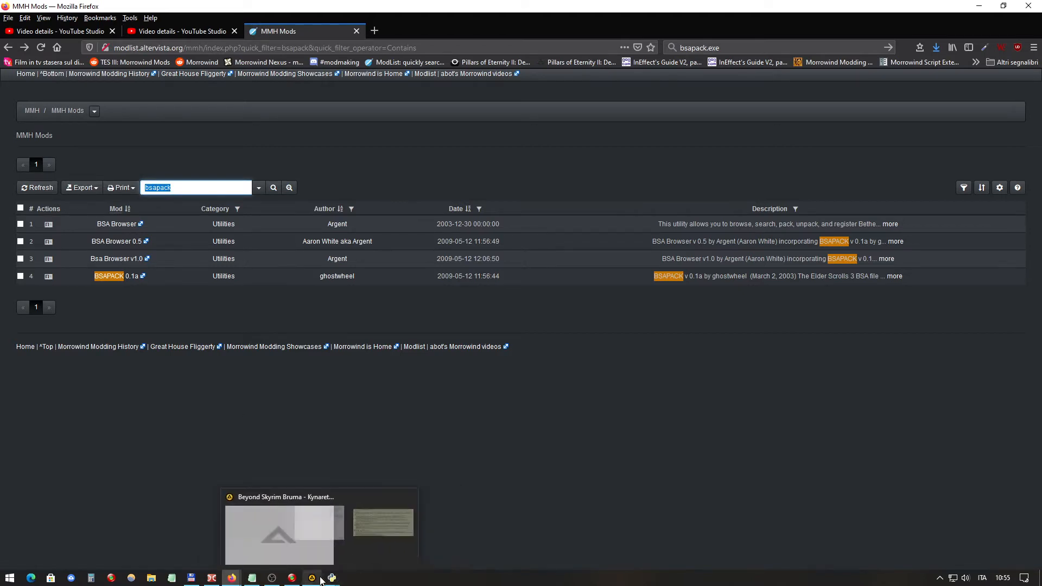
{"action": "left_click", "coordinate": [212, 578]}
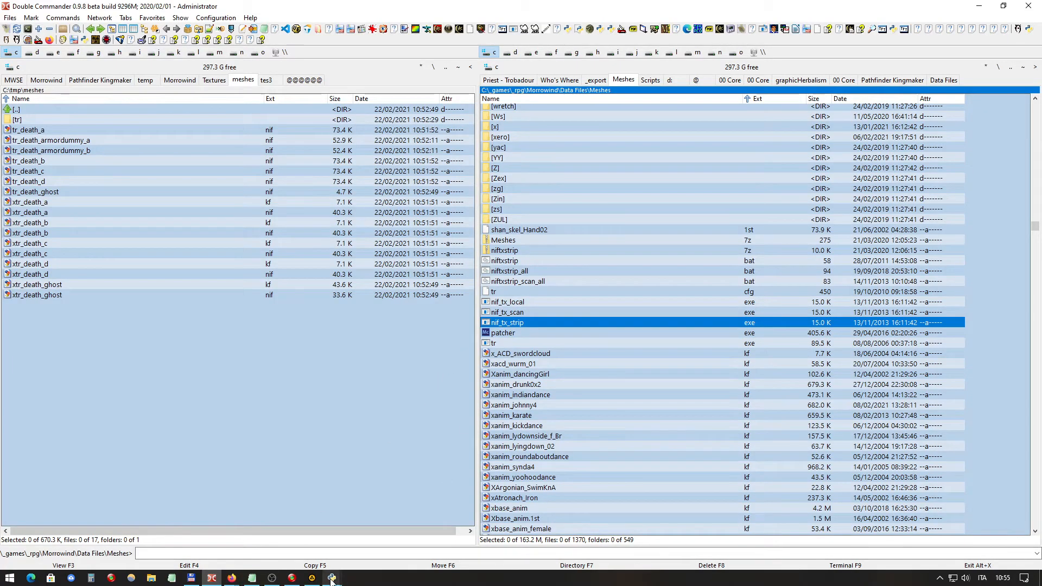
{"action": "mouse_move", "coordinate": [331, 579]}
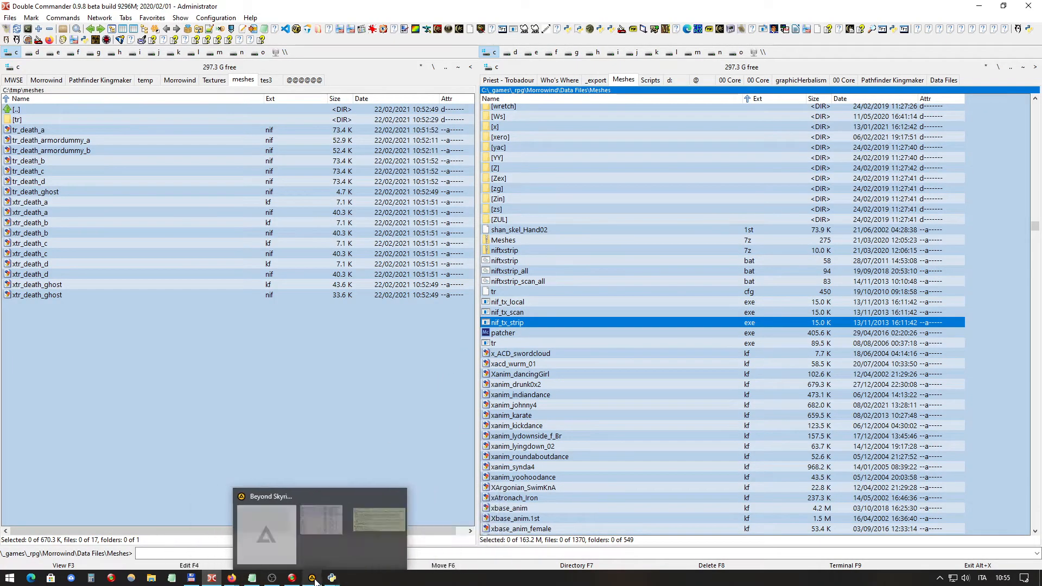
{"action": "mouse_move", "coordinate": [232, 579]}
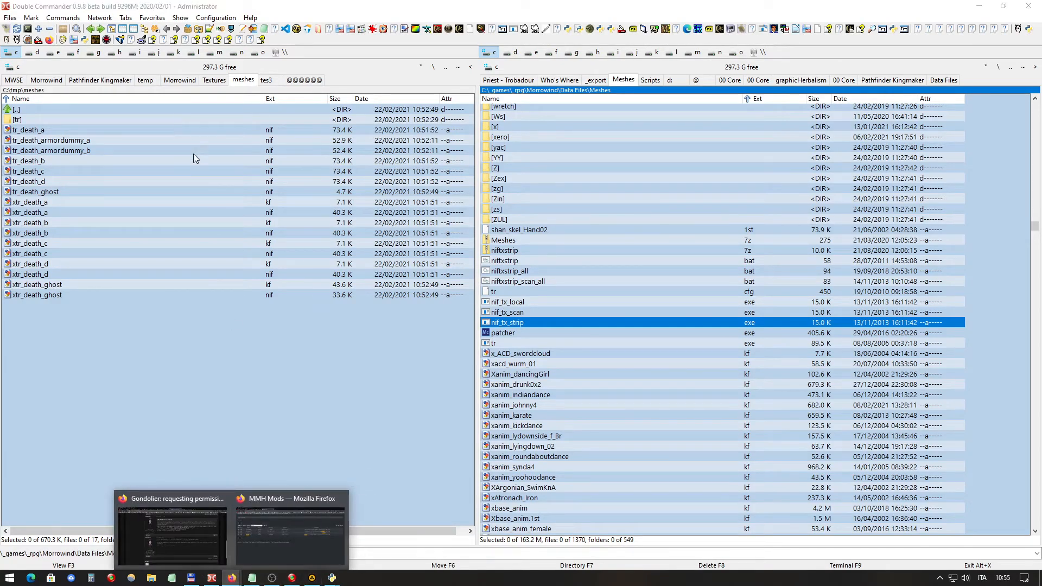
{"action": "left_click", "coordinate": [291, 558]}
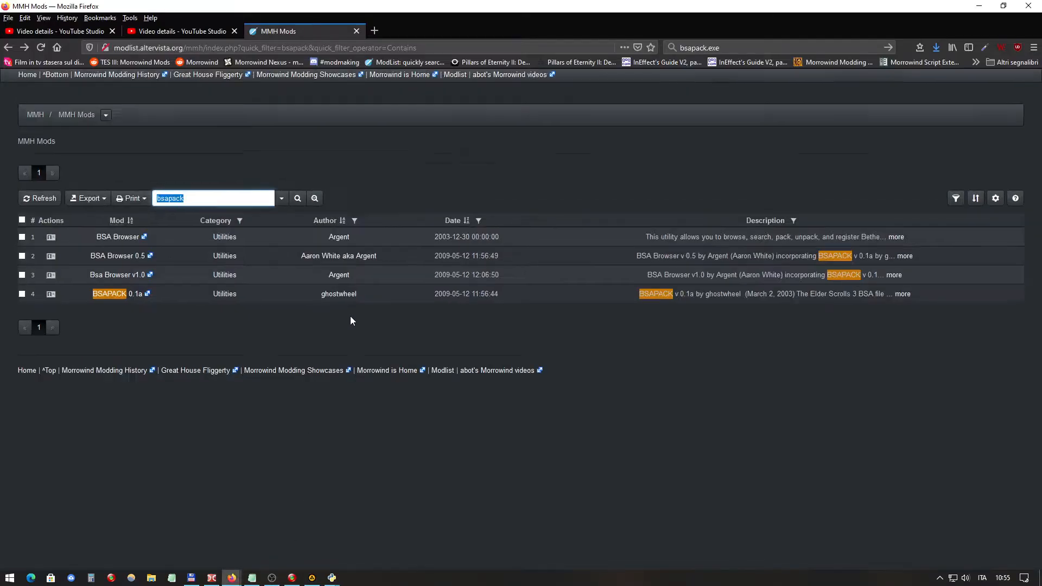
Replace the quick filter of the MMH Mods list with "nif" and apply it
{"action": "scroll", "coordinate": [350, 315], "scroll_direction": "up", "scroll_amount": 4, "text": "ctrl"}
{"action": "left_click", "coordinate": [235, 246]}
{"action": "double_click", "coordinate": [234, 246]}
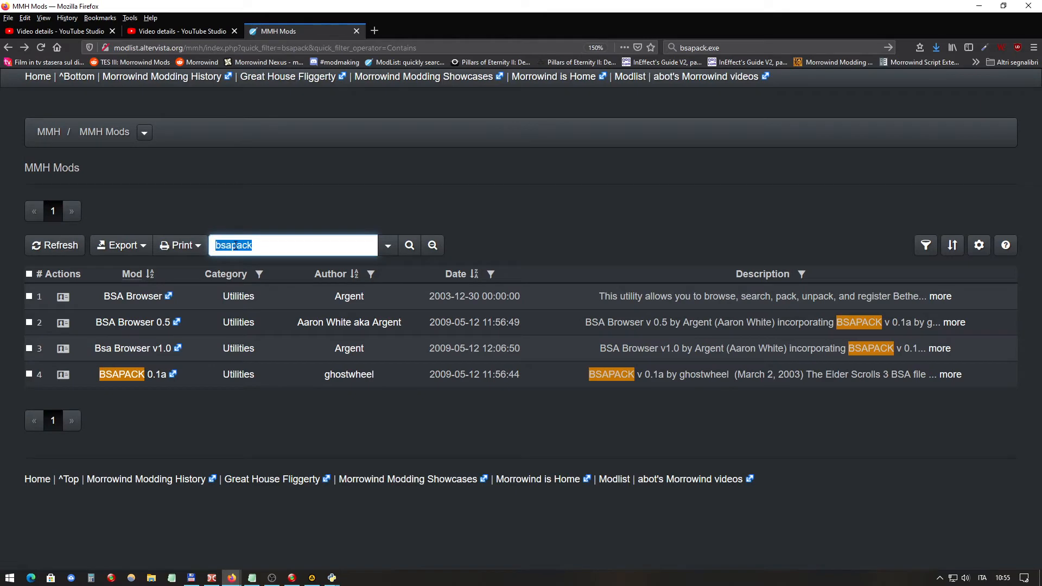
{"action": "type", "text": "nif"}
{"action": "key", "text": "Return"}
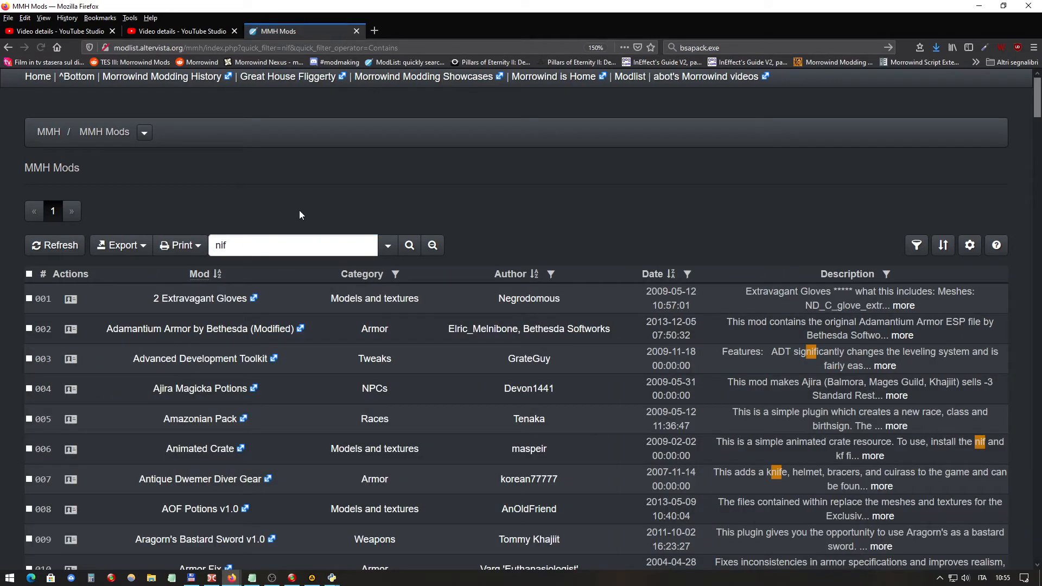
Locate NIF Texture Stripper v1.5 in the filtered mod list and copy its title
{"action": "scroll", "coordinate": [316, 291], "scroll_direction": "down", "scroll_amount": 3}
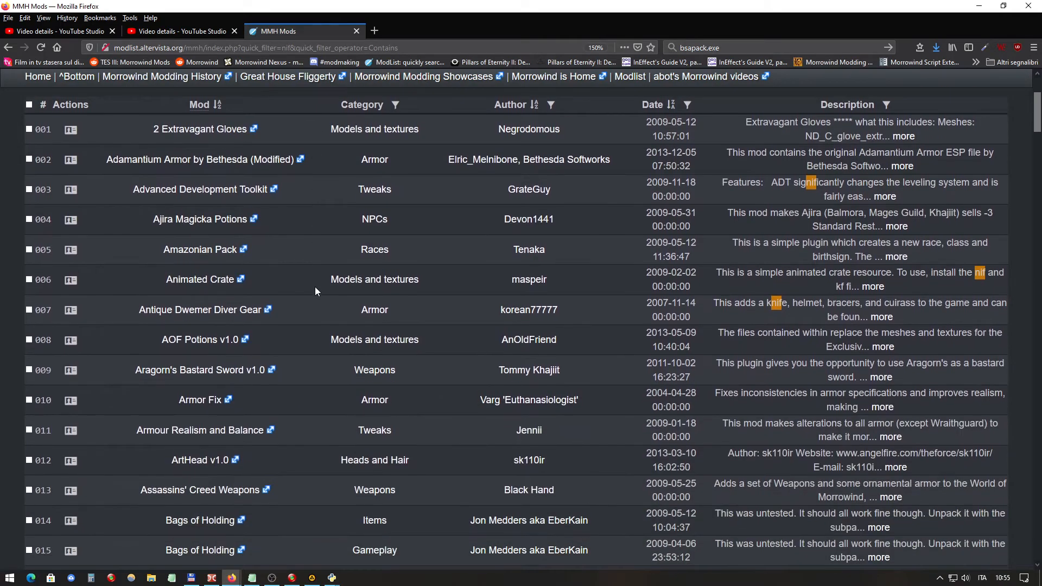
{"action": "scroll", "coordinate": [315, 287], "scroll_direction": "down", "scroll_amount": 10}
{"action": "scroll", "coordinate": [315, 292], "scroll_direction": "down", "scroll_amount": 20}
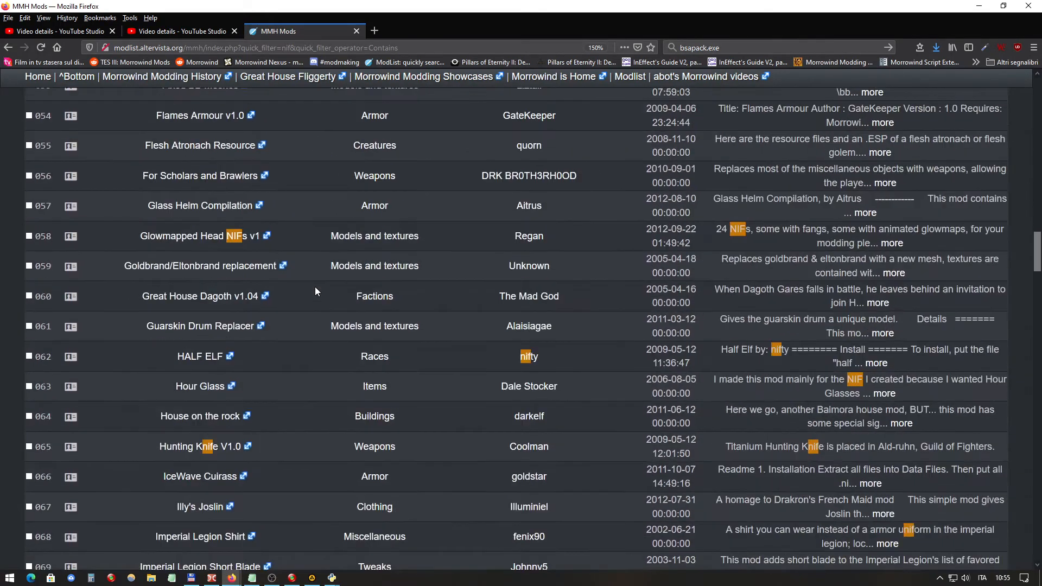
{"action": "scroll", "coordinate": [315, 292], "scroll_direction": "down", "scroll_amount": 4}
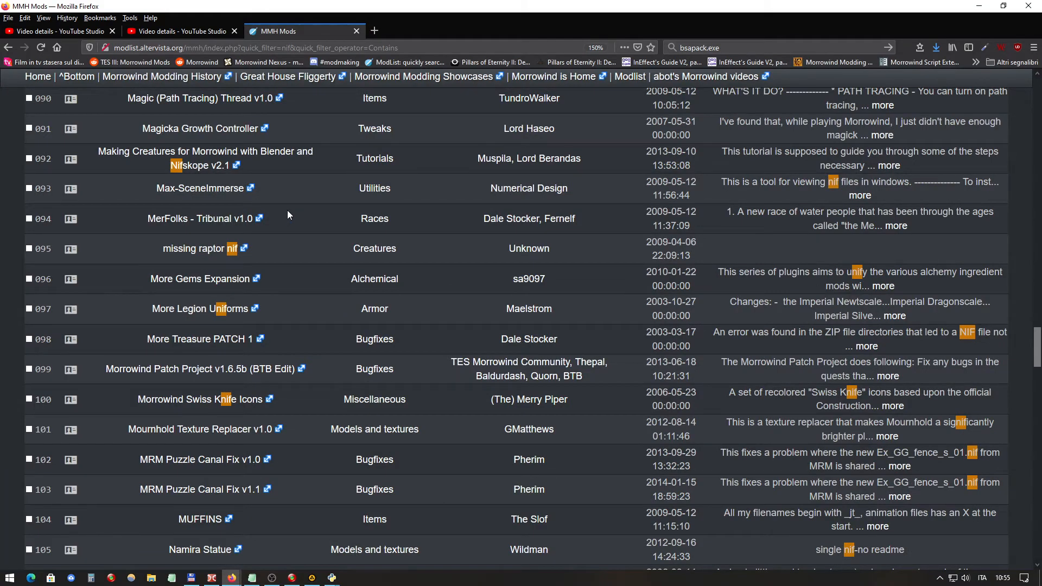
{"action": "scroll", "coordinate": [288, 210], "scroll_direction": "down", "scroll_amount": 11}
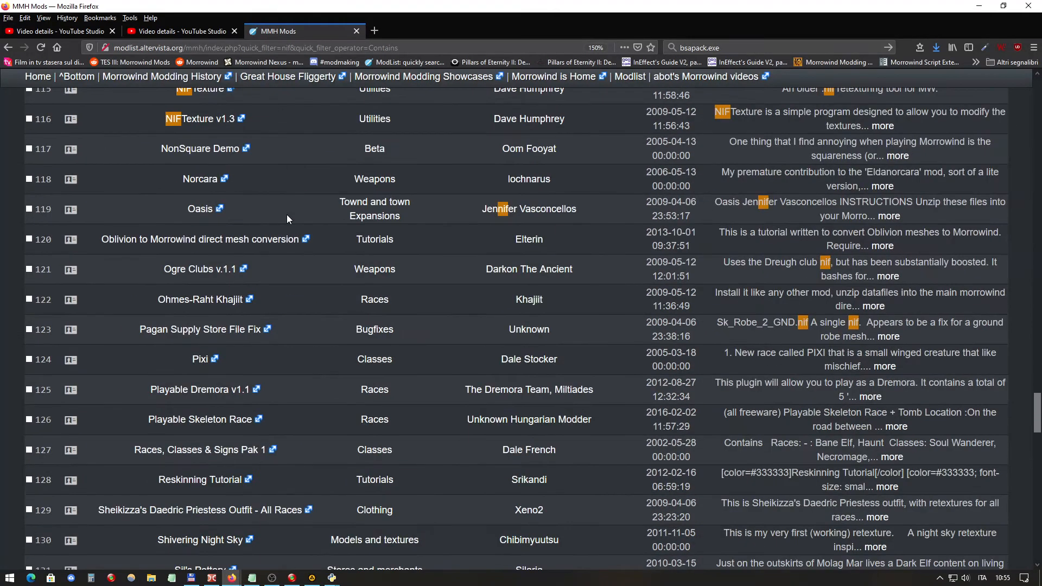
{"action": "scroll", "coordinate": [287, 214], "scroll_direction": "up", "scroll_amount": 3}
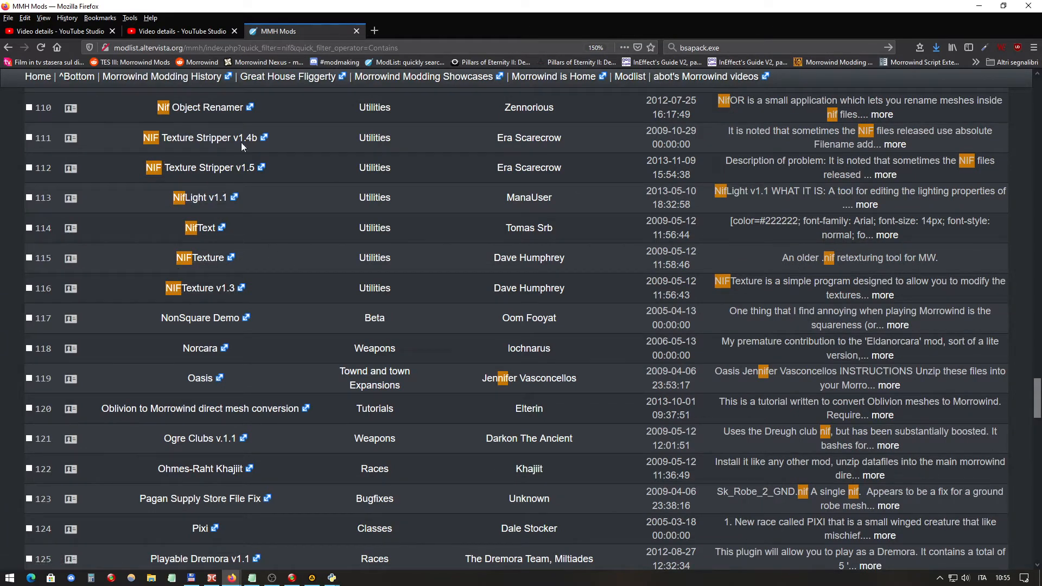
{"action": "scroll", "coordinate": [229, 146], "scroll_direction": "up", "scroll_amount": 2}
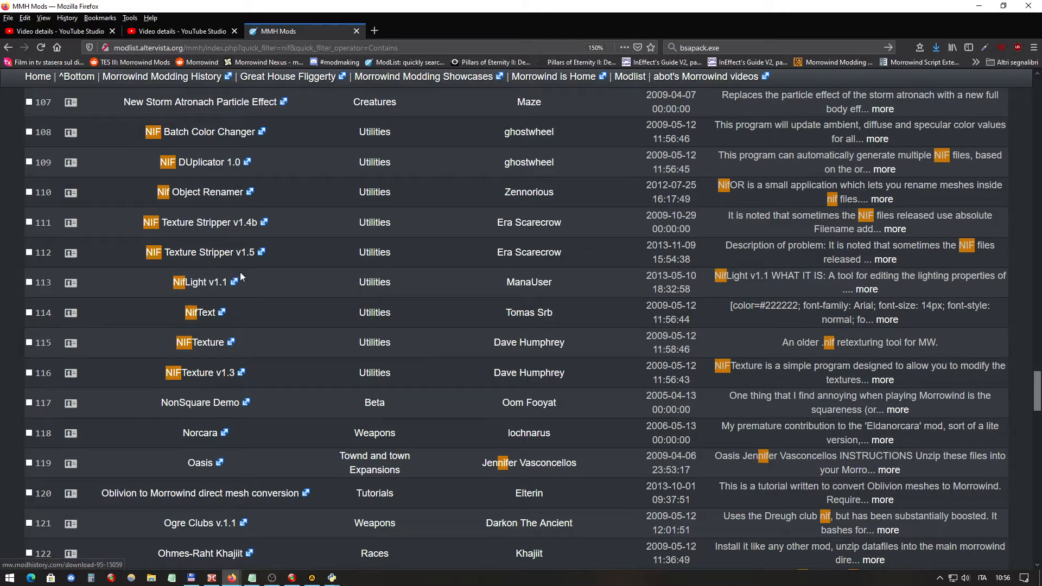
{"action": "left_click_drag", "start_coordinate": [256, 252], "coordinate": [144, 255]}
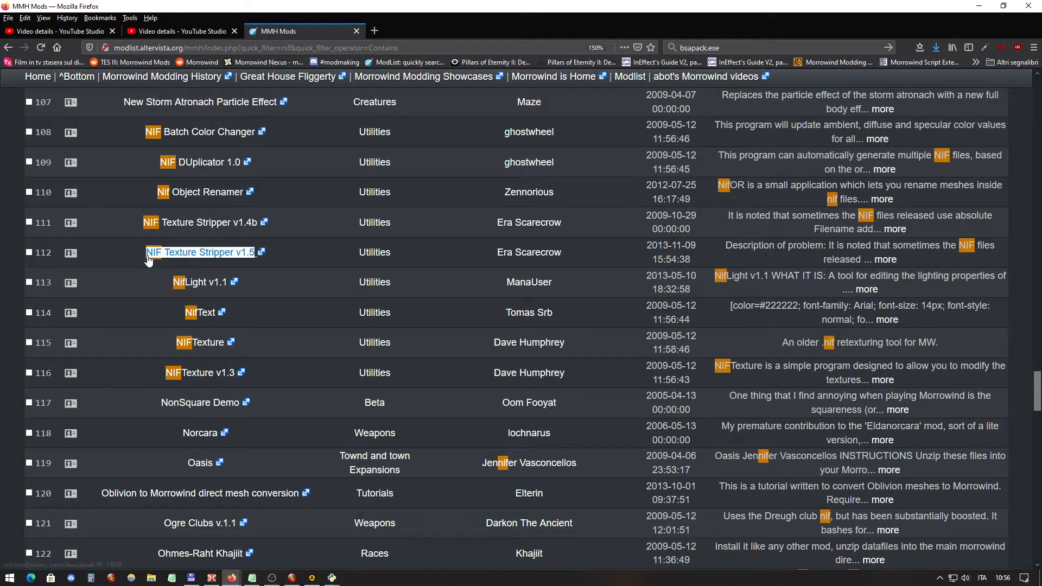
{"action": "right_click", "coordinate": [104, 254]}
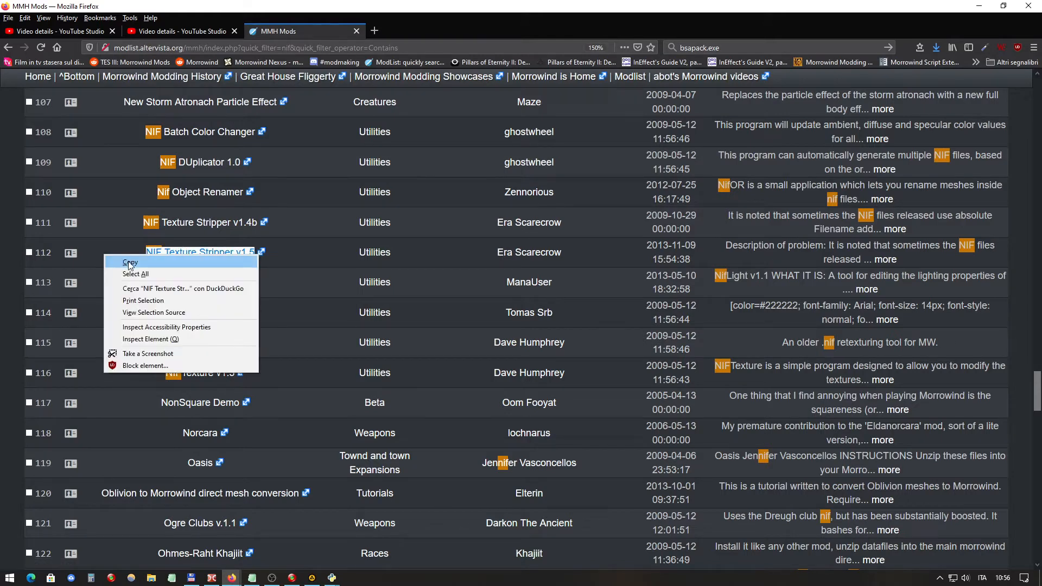
{"action": "left_click", "coordinate": [128, 263]}
Open Morrowind Nexus in a new browser tab and search its mods for "stripper", and for the shorter term "strip"
{"action": "left_click", "coordinate": [375, 31]}
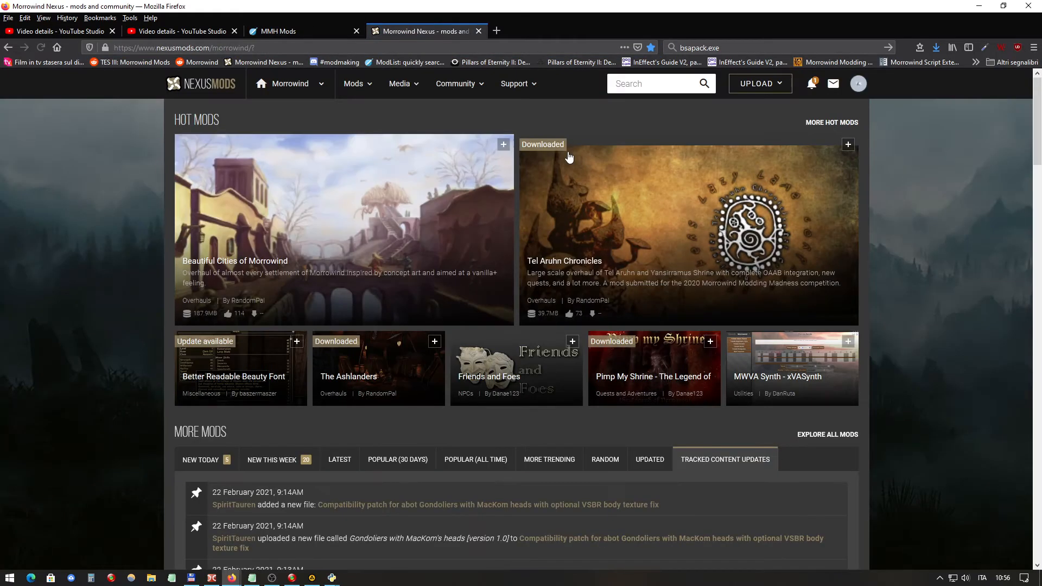
{"action": "left_click", "coordinate": [633, 83]}
{"action": "type", "text": "strippe"}
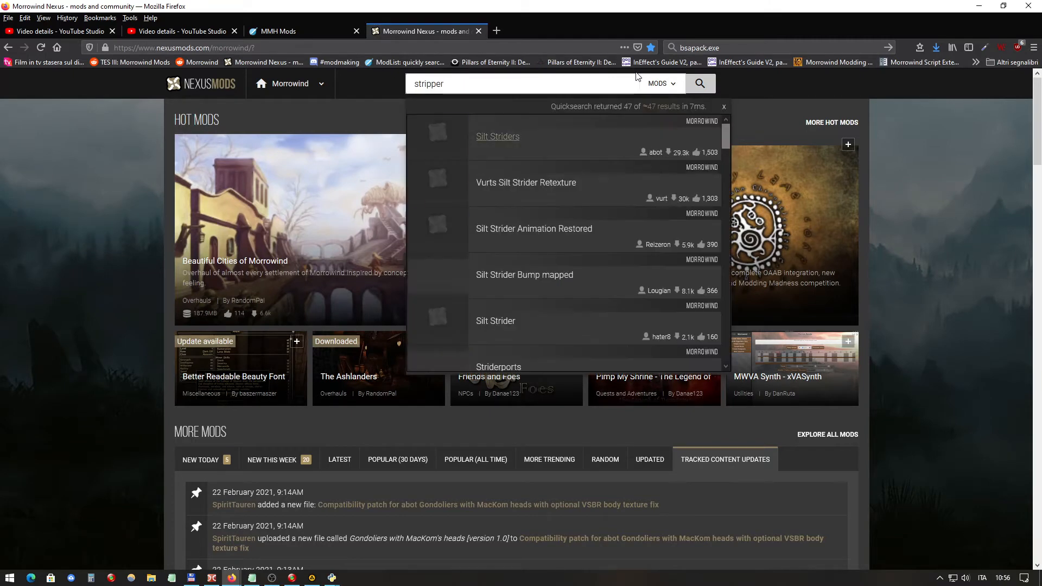
{"action": "type", "text": "r"}
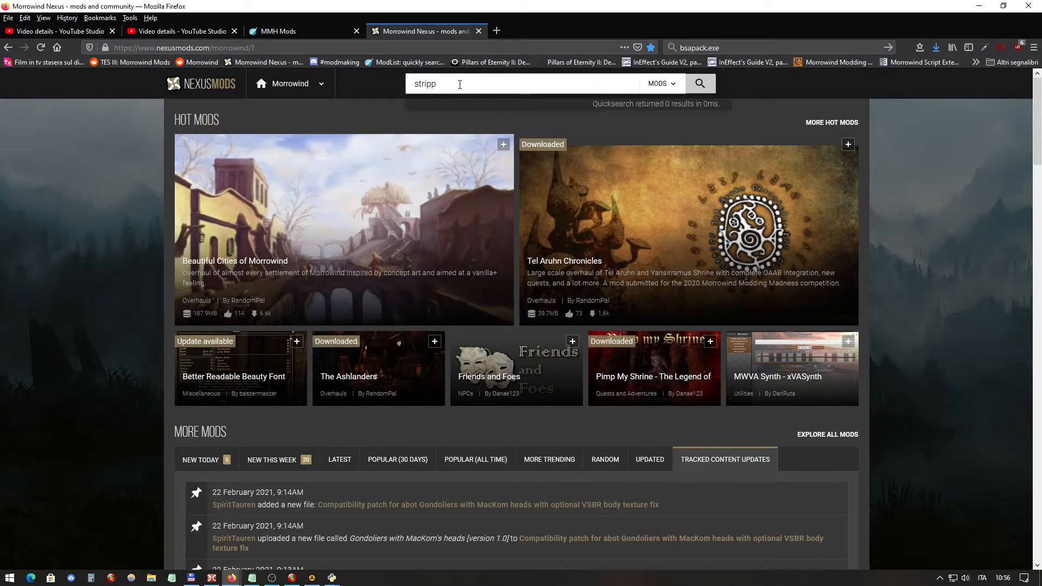
{"action": "key", "text": "BackSpace"}
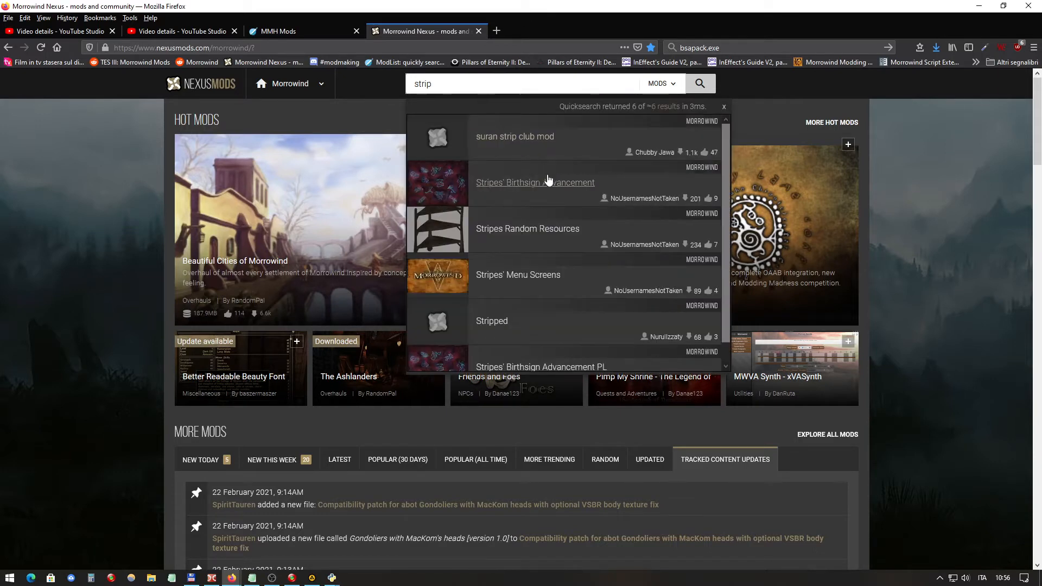
{"action": "scroll", "coordinate": [527, 294], "scroll_direction": "down", "scroll_amount": 3}
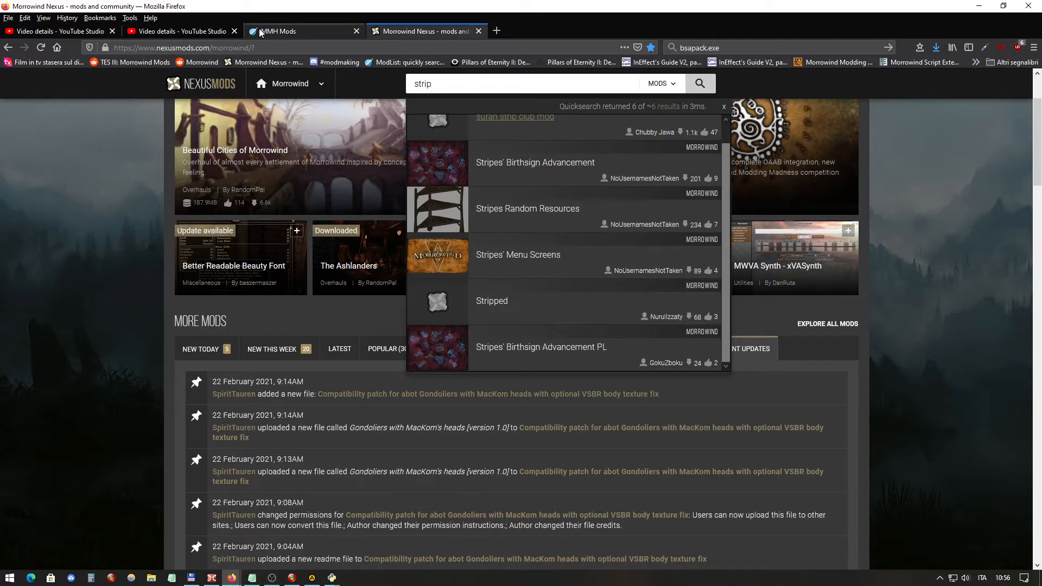
Open the NIF Texture Stripper v1.5 page from the MMH Mods list and follow the link to its author's mods
{"action": "left_click", "coordinate": [327, 34]}
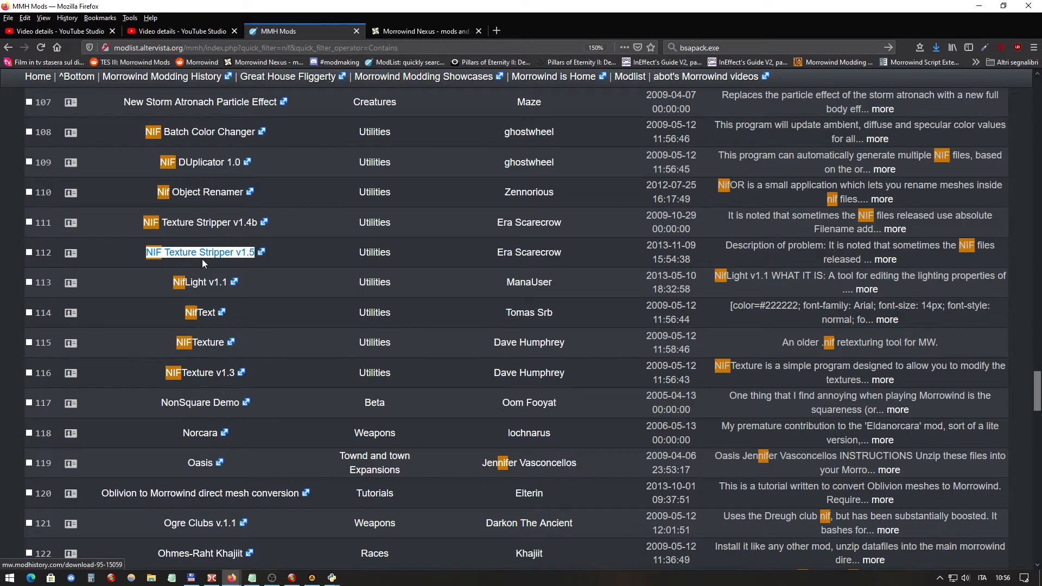
{"action": "left_click", "coordinate": [169, 253]}
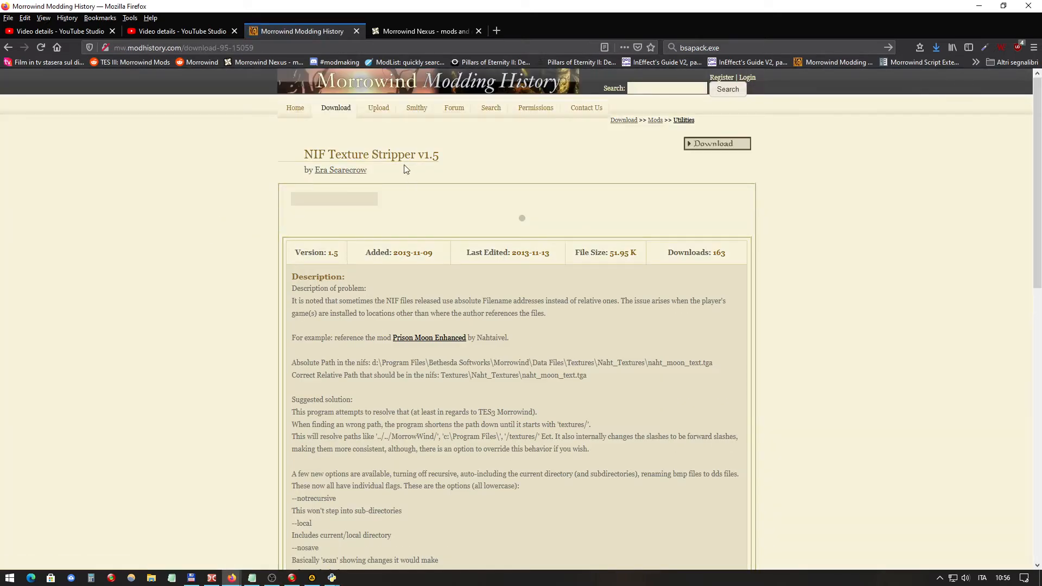
{"action": "left_click", "coordinate": [341, 174]}
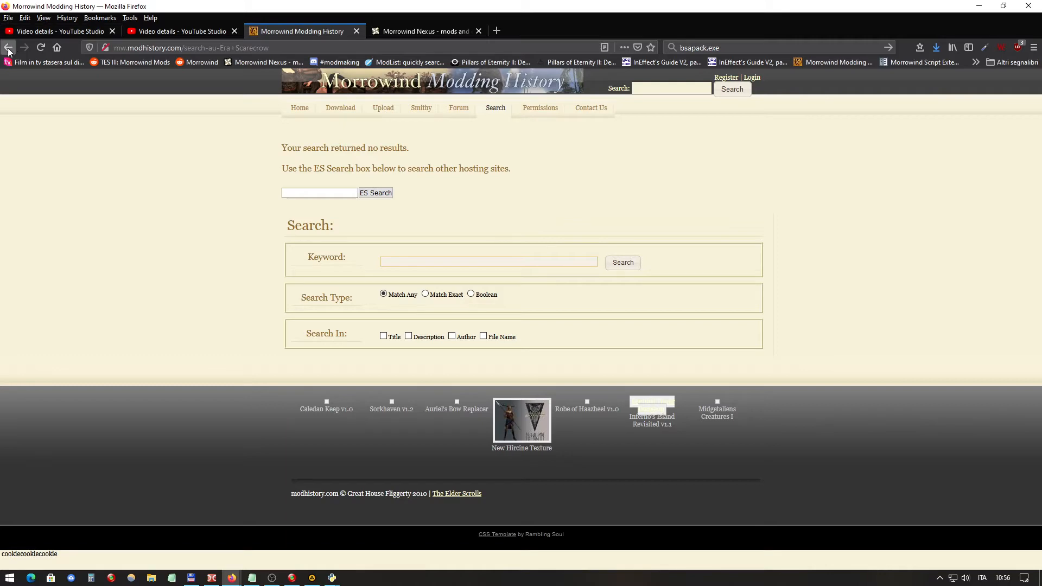
Read the problem description on the NIF Texture Stripper v1.5 page and return to the start of the filtered MMH Mods list
{"action": "left_click", "coordinate": [8, 50]}
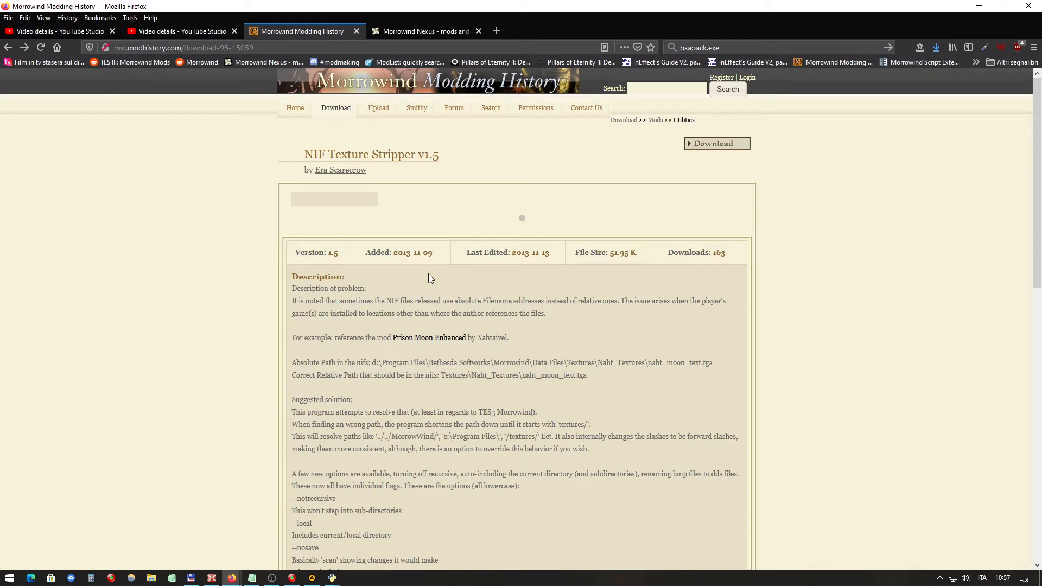
{"action": "double_click", "coordinate": [492, 338]}
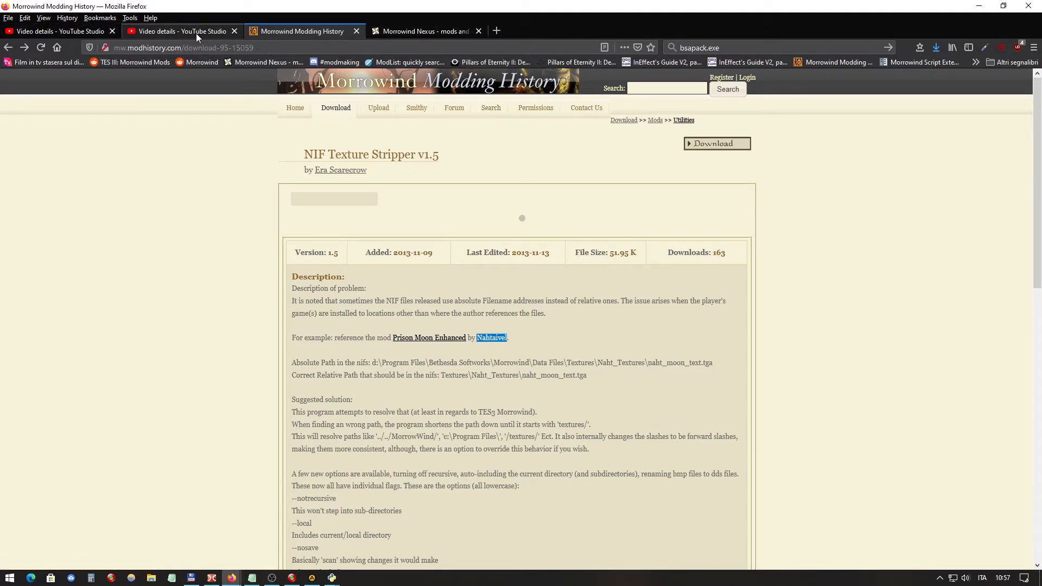
{"action": "left_click", "coordinate": [8, 52]}
{"action": "scroll", "coordinate": [346, 162], "scroll_direction": "up", "scroll_amount": 3}
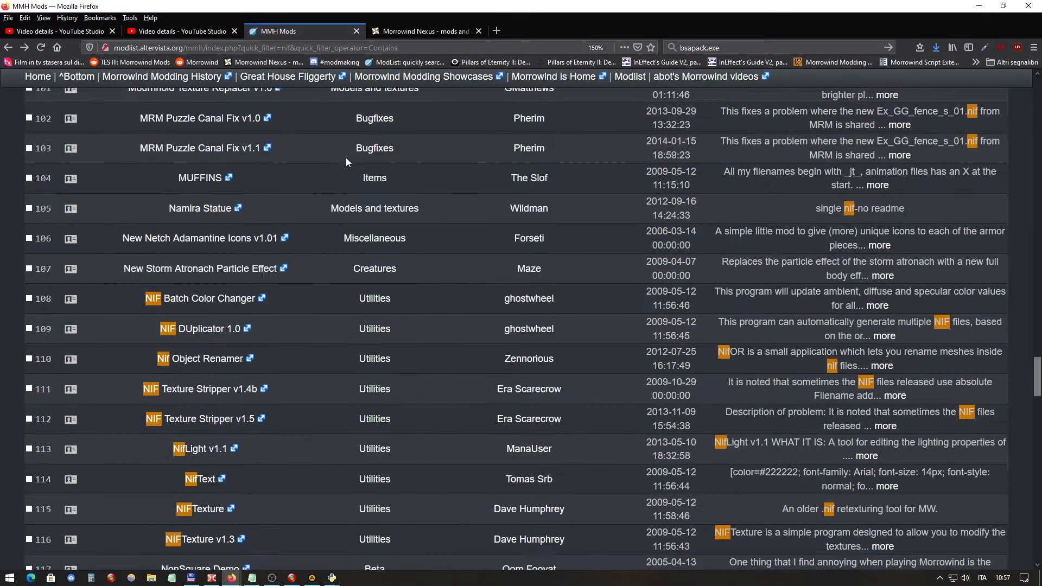
{"action": "scroll", "coordinate": [346, 160], "scroll_direction": "up", "scroll_amount": 20}
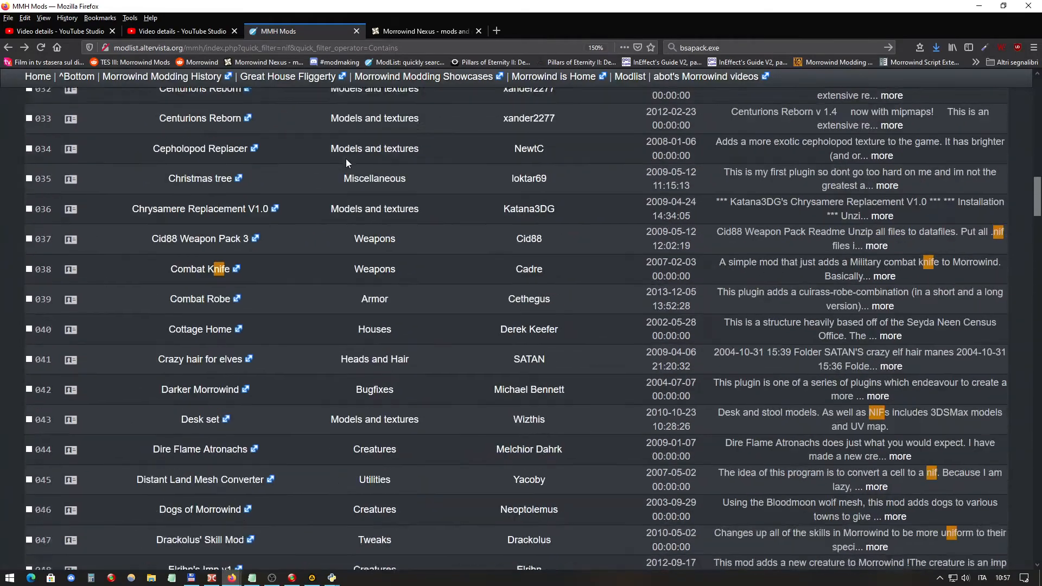
{"action": "scroll", "coordinate": [346, 158], "scroll_direction": "up", "scroll_amount": 15}
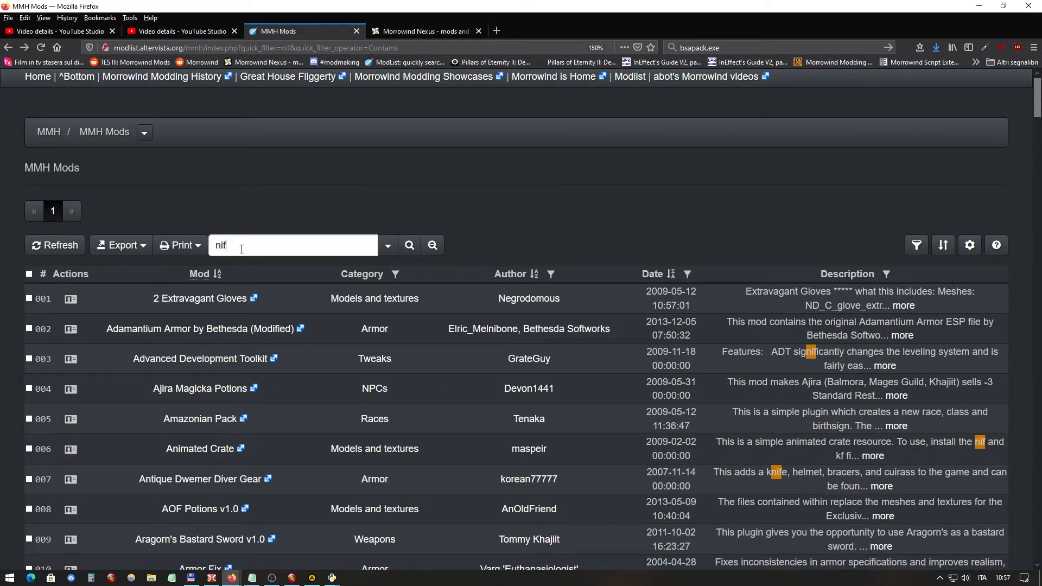
Locate NIF Texture Stripper v1.5 again in the "nif"-filtered mod list and open its download page
{"action": "left_click", "coordinate": [241, 249]}
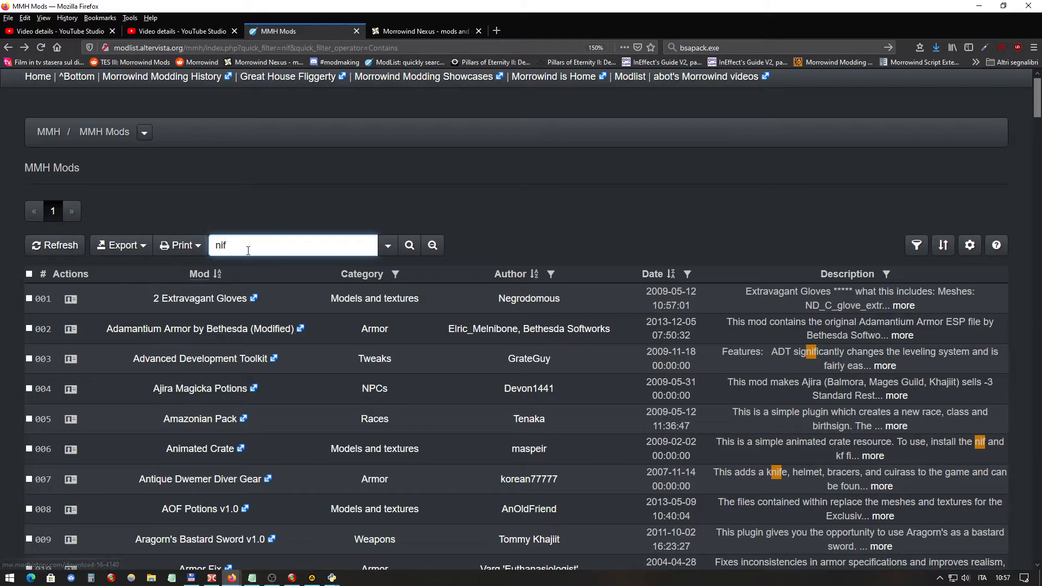
{"action": "scroll", "coordinate": [230, 327], "scroll_direction": "down", "scroll_amount": 12}
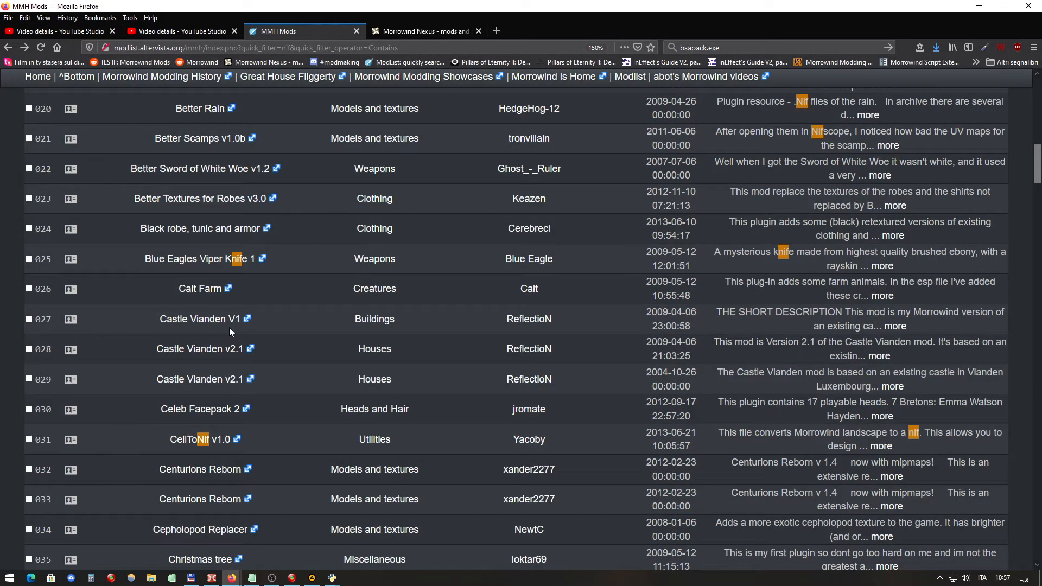
{"action": "scroll", "coordinate": [229, 328], "scroll_direction": "up", "scroll_amount": 8}
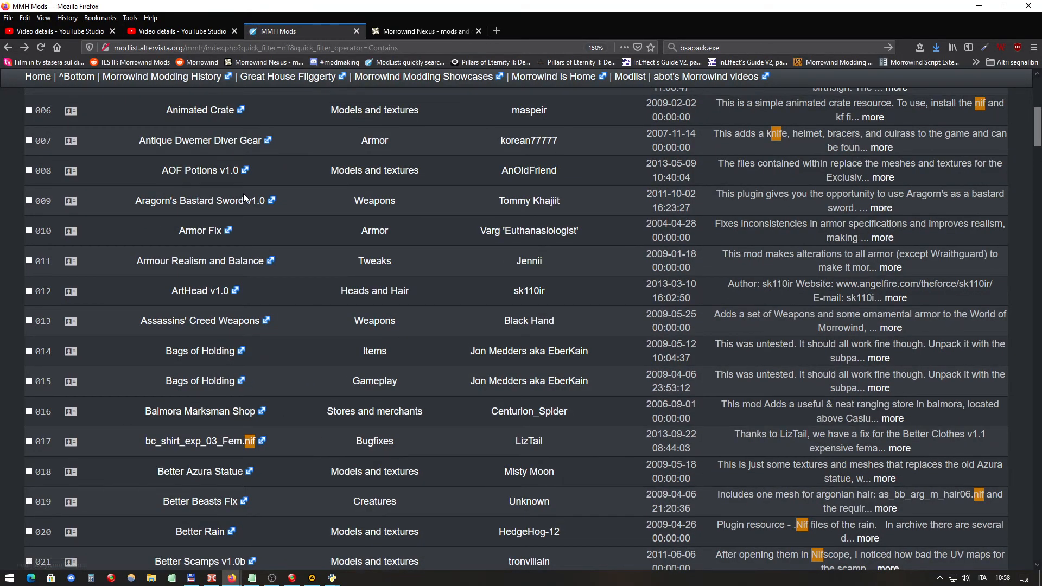
{"action": "scroll", "coordinate": [243, 193], "scroll_direction": "down", "scroll_amount": 8}
{"action": "scroll", "coordinate": [245, 199], "scroll_direction": "down", "scroll_amount": 20}
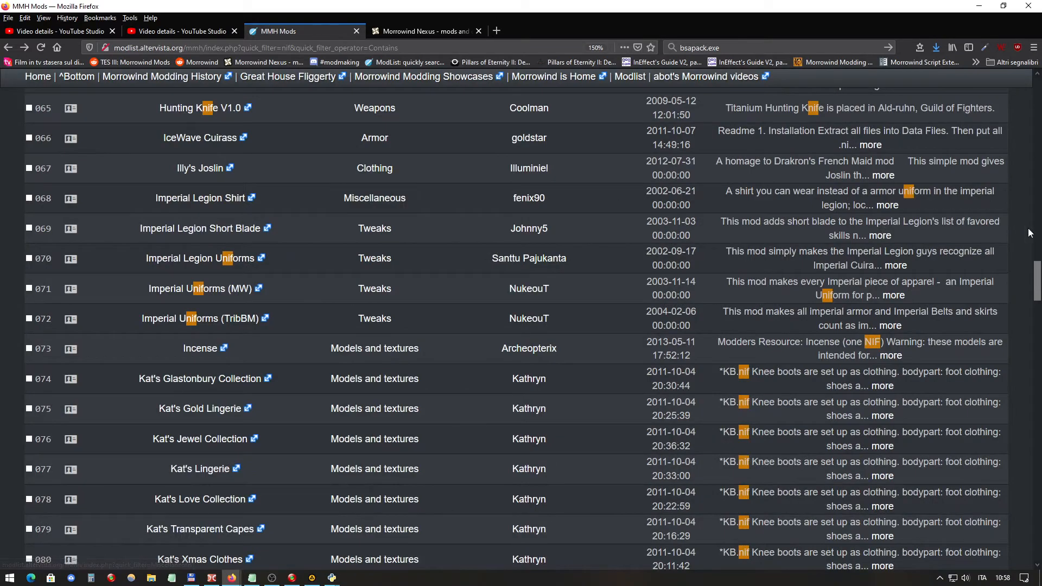
{"action": "left_click_drag", "start_coordinate": [1036, 275], "coordinate": [1029, 395]}
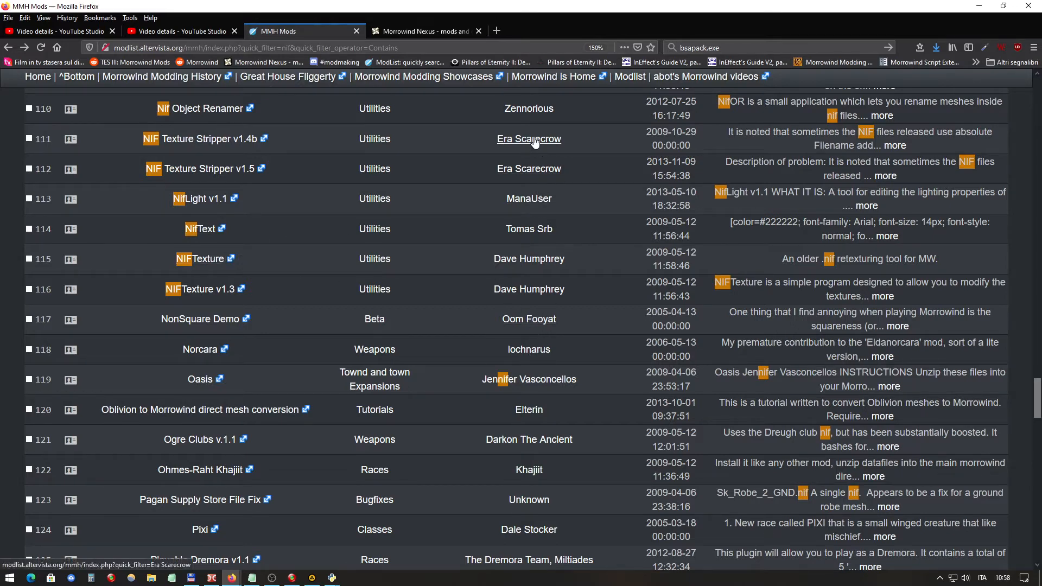
{"action": "left_click", "coordinate": [239, 169]}
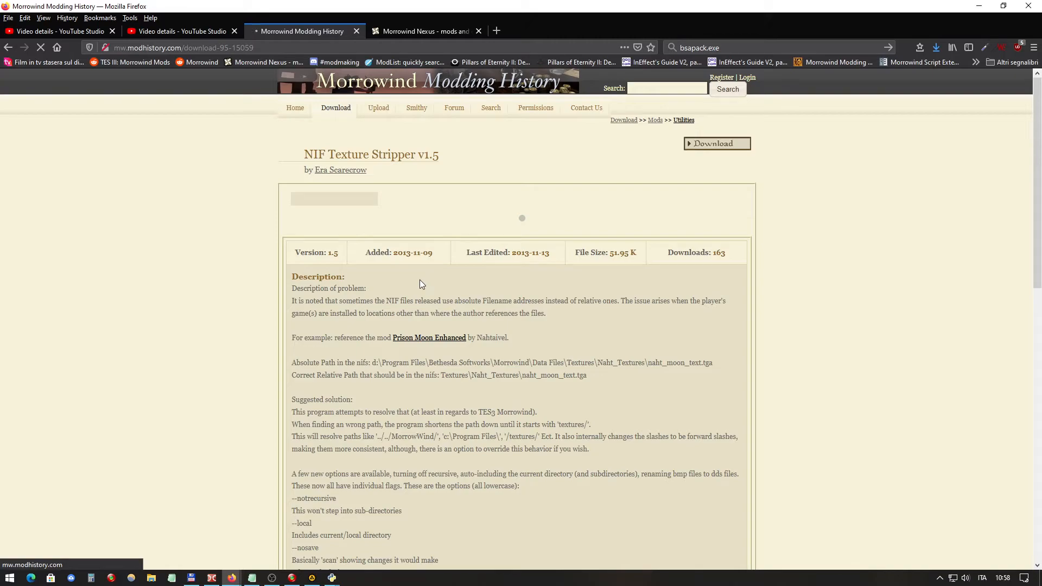
Switch to Double Commander, go to the h:\_download folder and select the NIF_Tx_strip_v15 archive
{"action": "left_click", "coordinate": [212, 578]}
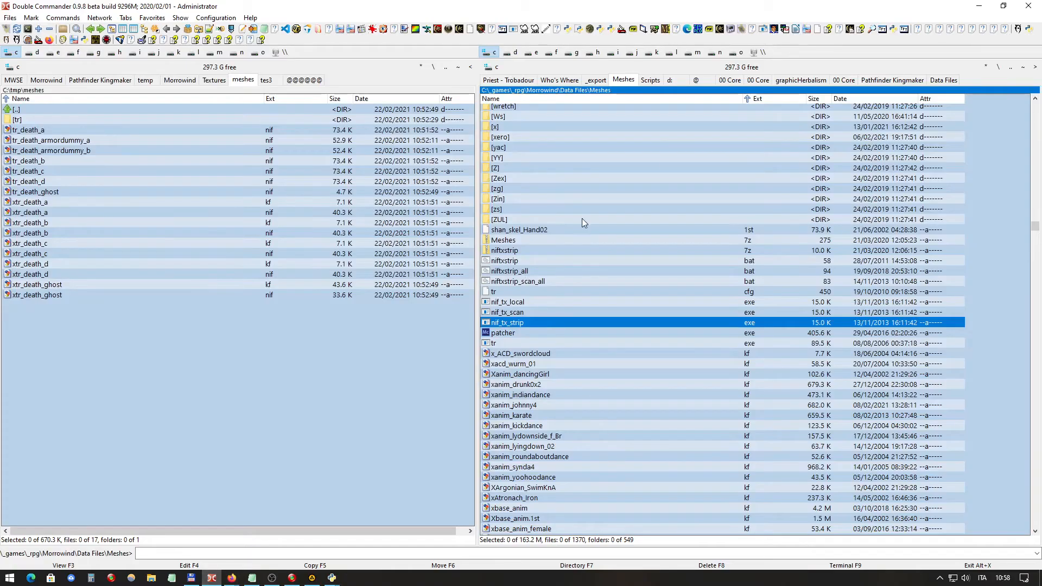
{"action": "left_click", "coordinate": [945, 80]}
{"action": "left_click", "coordinate": [597, 52]}
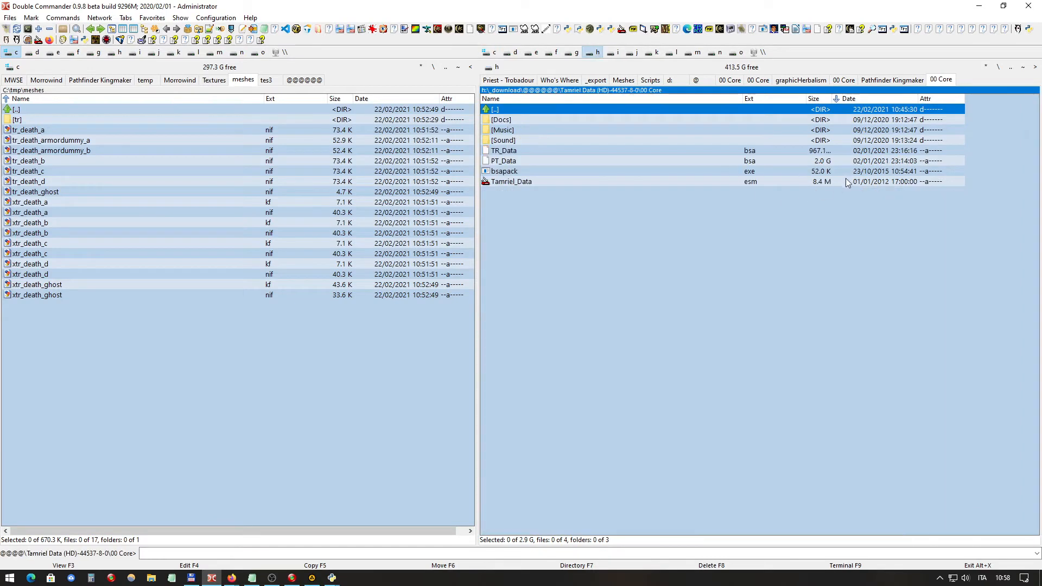
{"action": "double_click", "coordinate": [883, 110]}
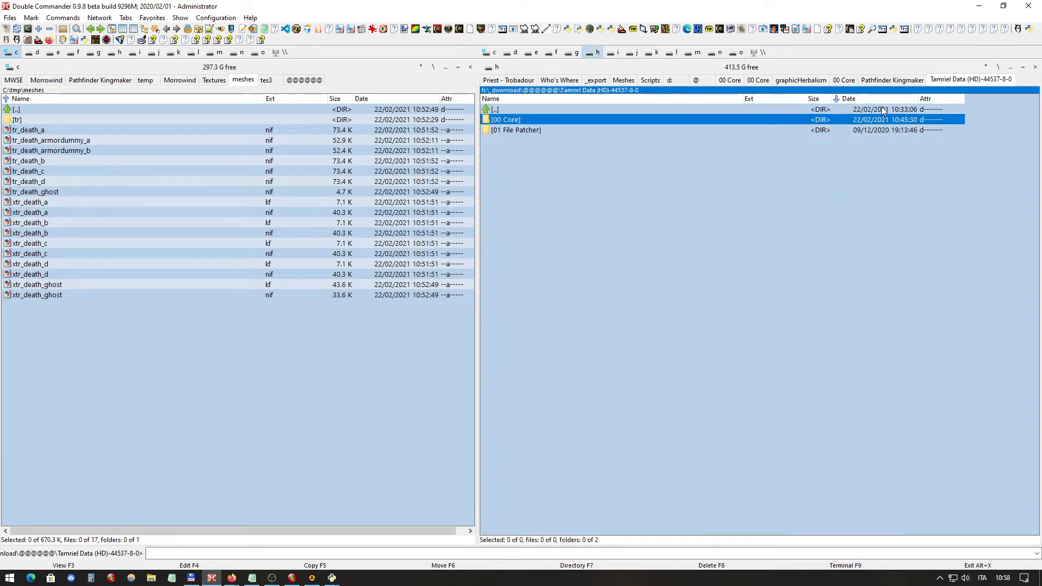
{"action": "double_click", "coordinate": [883, 110]}
{"action": "scroll", "coordinate": [856, 217], "scroll_direction": "down", "scroll_amount": 4}
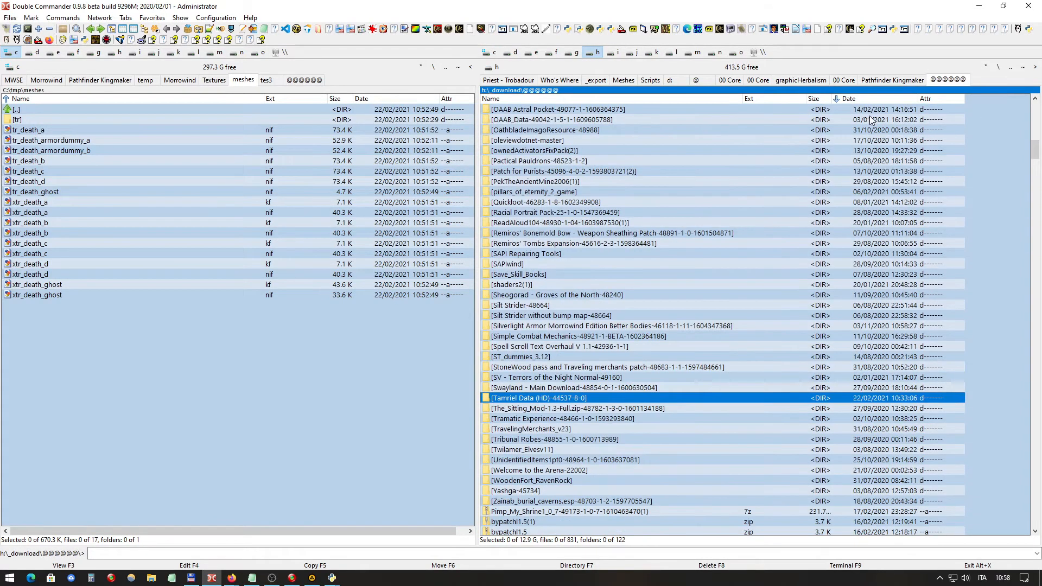
{"action": "left_click", "coordinate": [1009, 67]}
{"action": "left_click", "coordinate": [551, 182]}
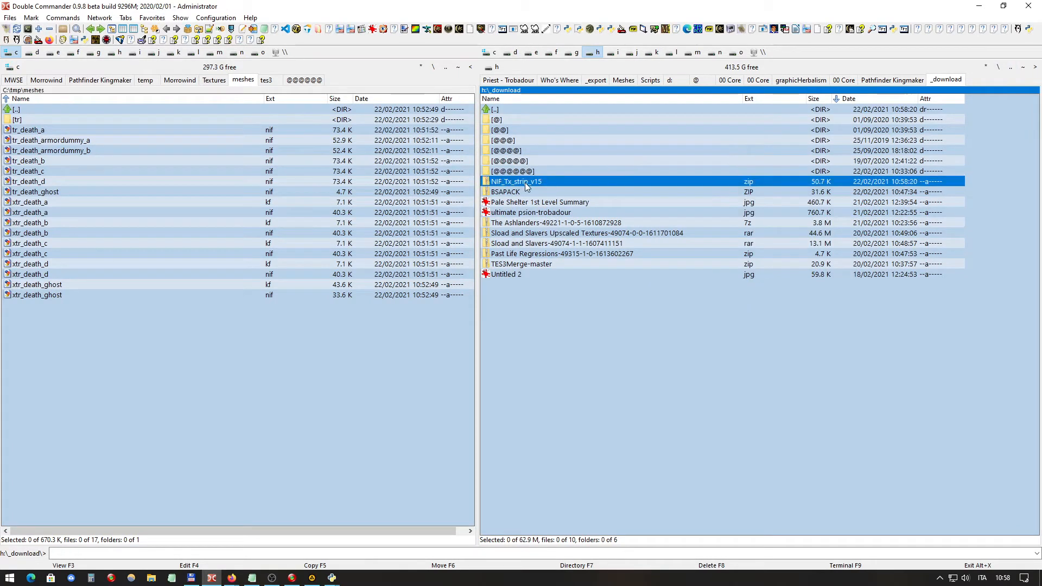
Open NIF_Tx_strip_v15.zip and select the nif_tx_strip executable among its contents
{"action": "double_click", "coordinate": [525, 182]}
{"action": "left_click", "coordinate": [529, 128]}
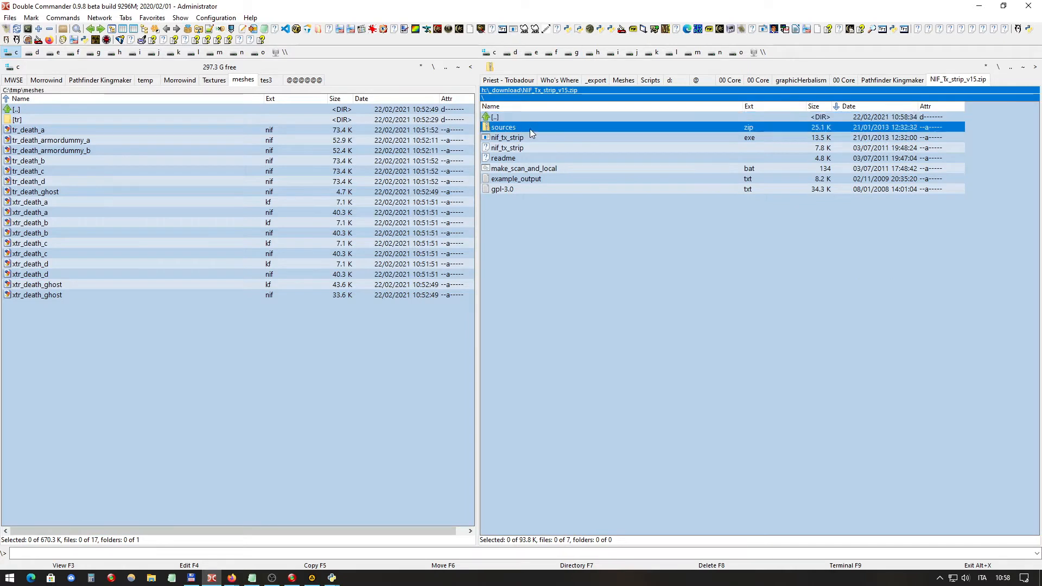
{"action": "left_click", "coordinate": [536, 138]}
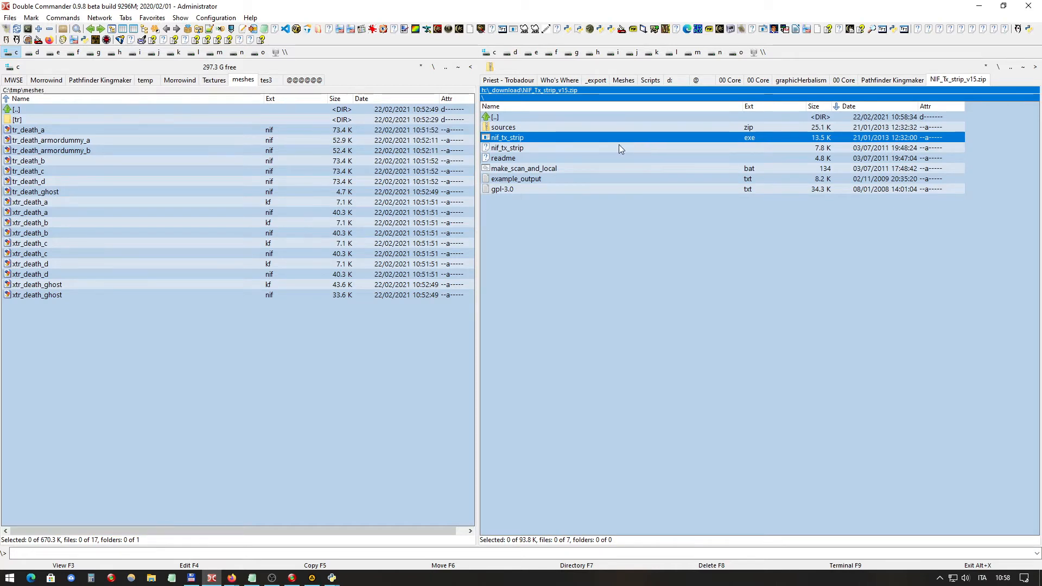
{"action": "left_click", "coordinate": [104, 214]}
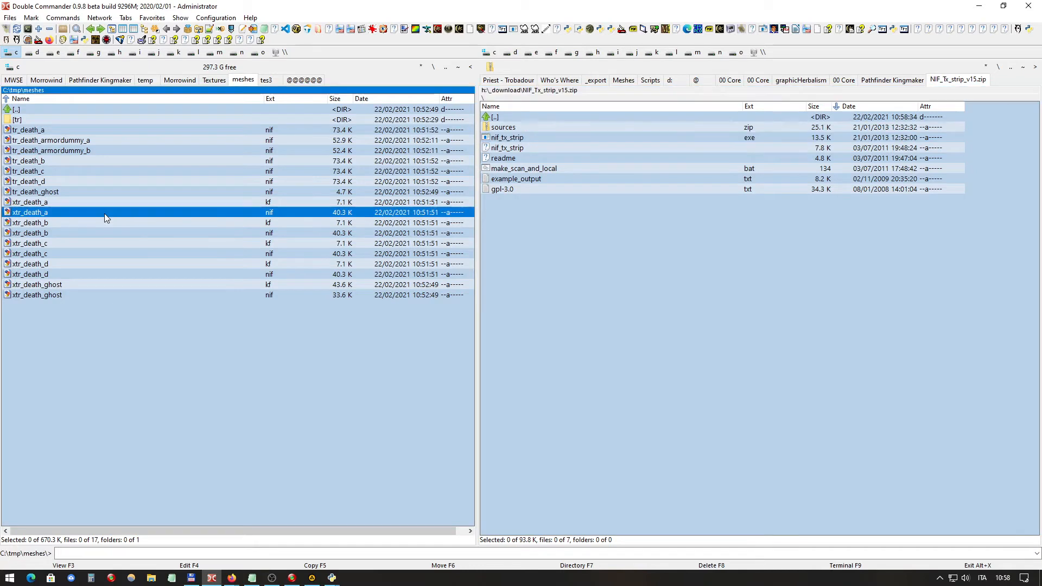
{"action": "left_click", "coordinate": [198, 149]}
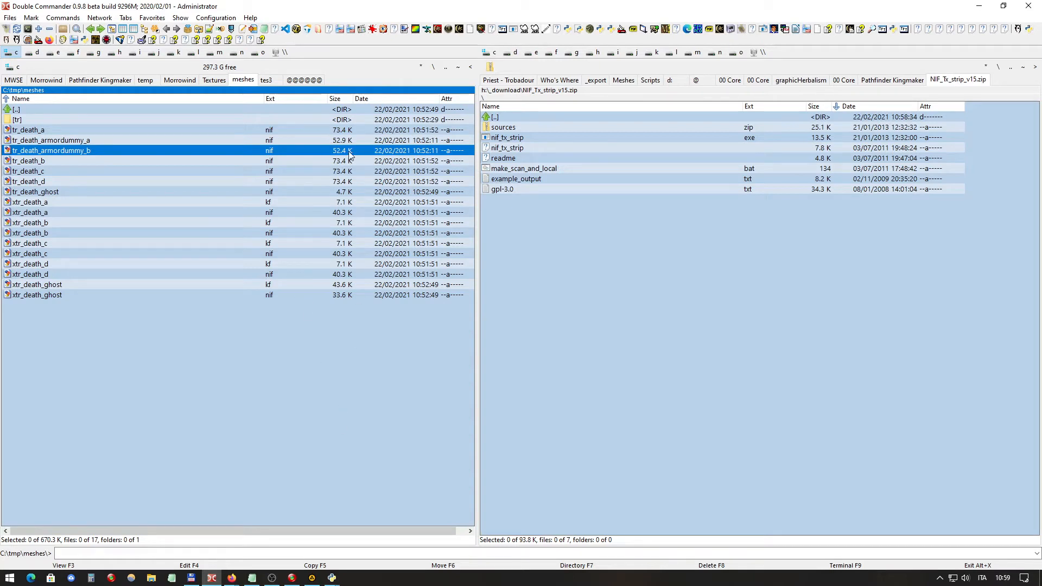
{"action": "left_click", "coordinate": [298, 184]}
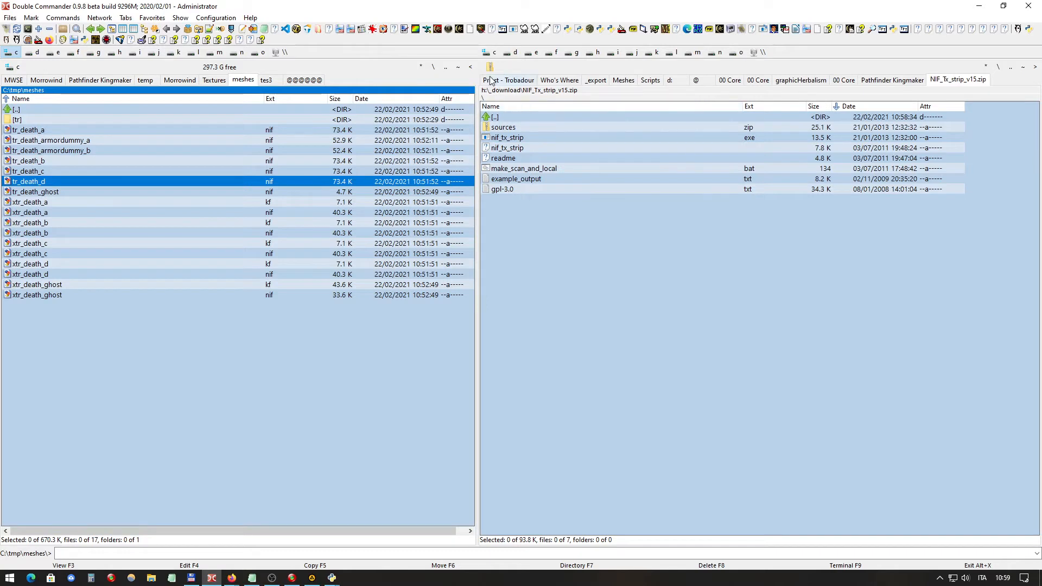
Show Morrowind's Data Files\Meshes folder in the pane opposite C:\tmp\meshes
{"action": "left_click", "coordinate": [489, 52]}
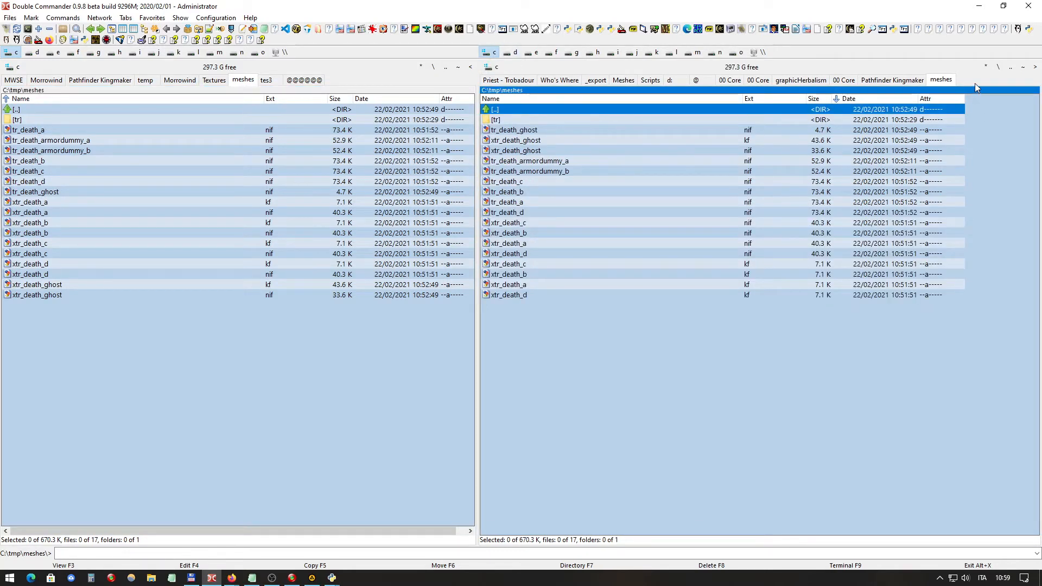
{"action": "left_click", "coordinate": [786, 162]}
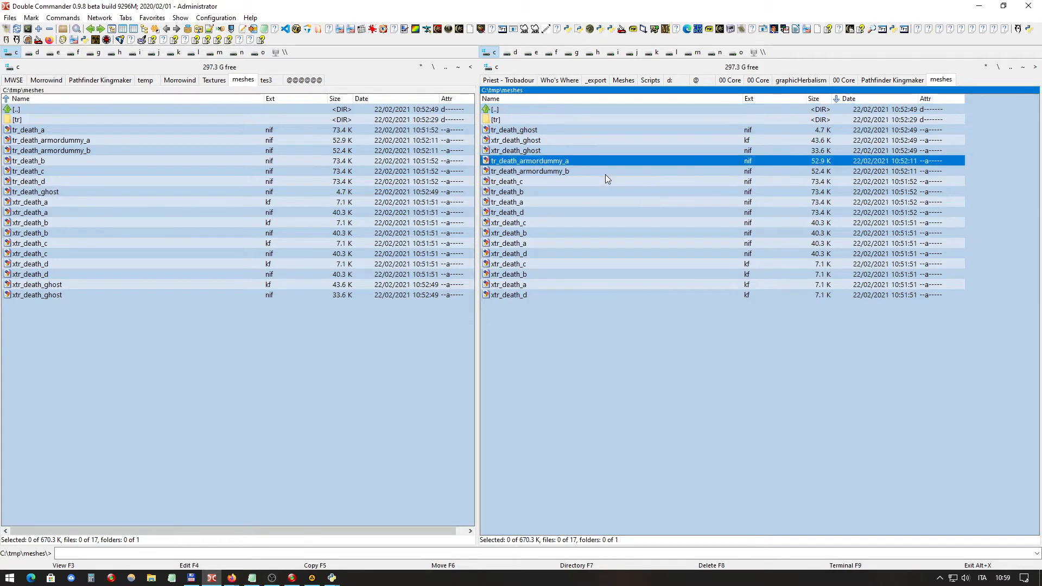
{"action": "key", "text": "ctrl+d"}
{"action": "left_click", "coordinate": [610, 106]}
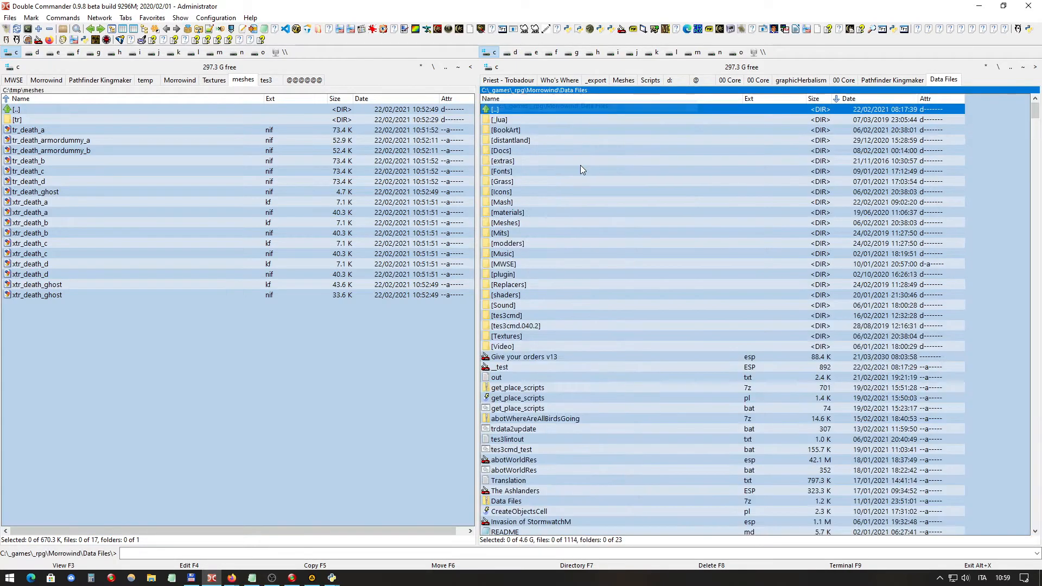
{"action": "double_click", "coordinate": [525, 224]}
{"action": "left_click", "coordinate": [711, 164]}
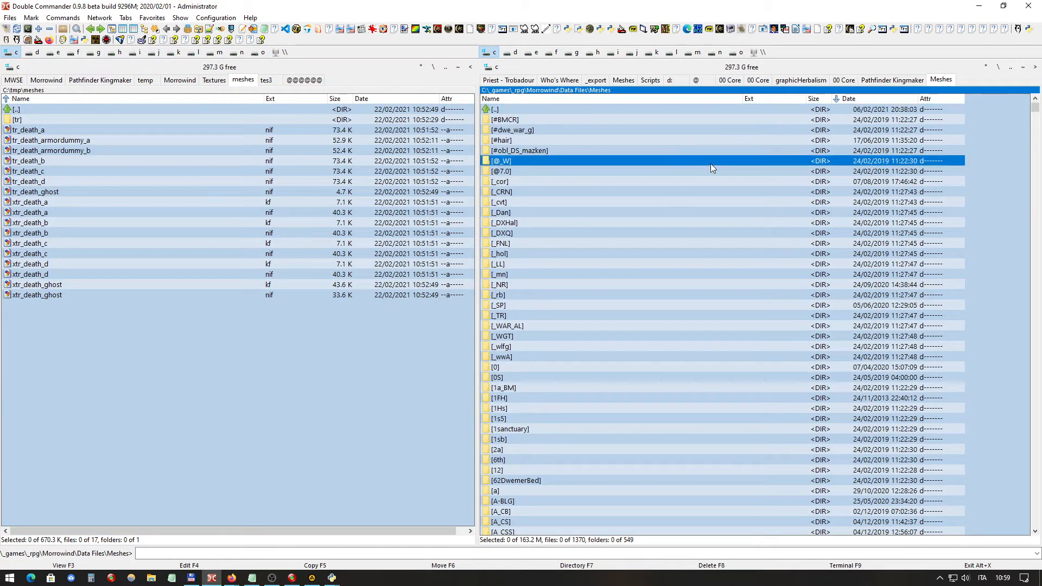
Filter the Data Files\Meshes folder by "ni" and copy nif_tx_strip.exe to C:\tmp\meshes
{"action": "key", "text": "ctrl+s"}
{"action": "type", "text": "ni"}
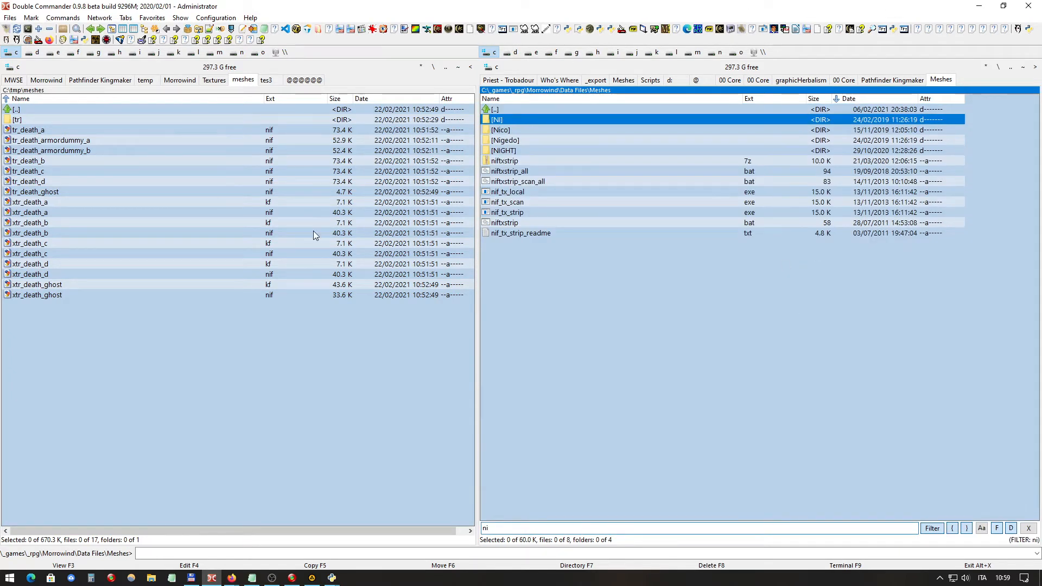
{"action": "left_click", "coordinate": [527, 216]}
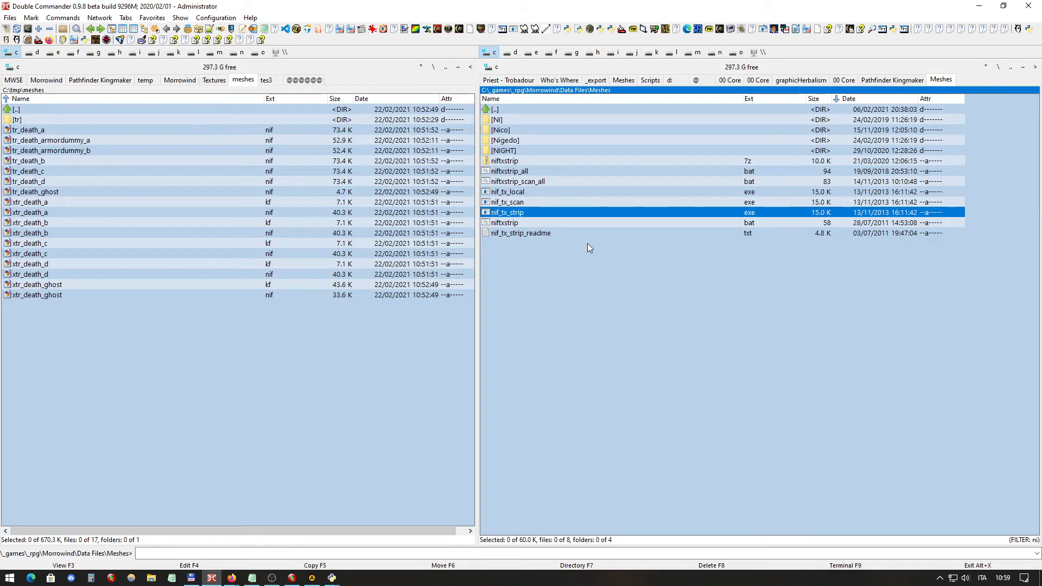
{"action": "key", "text": "F5"}
{"action": "left_click", "coordinate": [653, 312]}
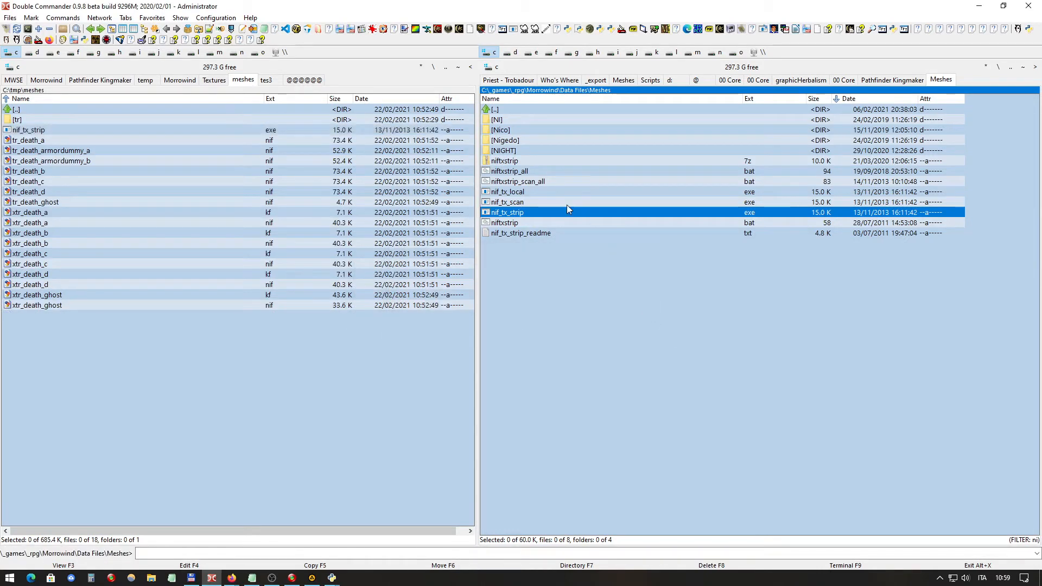
Copy niftxstrip_scan_all.bat from Data Files\Meshes to C:\tmp\meshes
{"action": "left_click", "coordinate": [550, 179]}
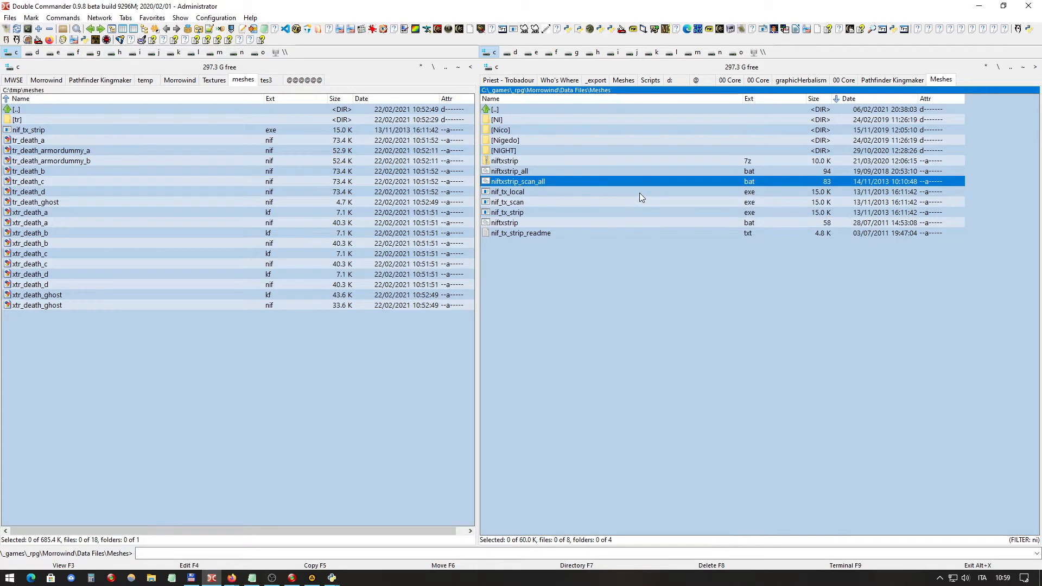
{"action": "key", "text": "F5"}
{"action": "left_click", "coordinate": [661, 312]}
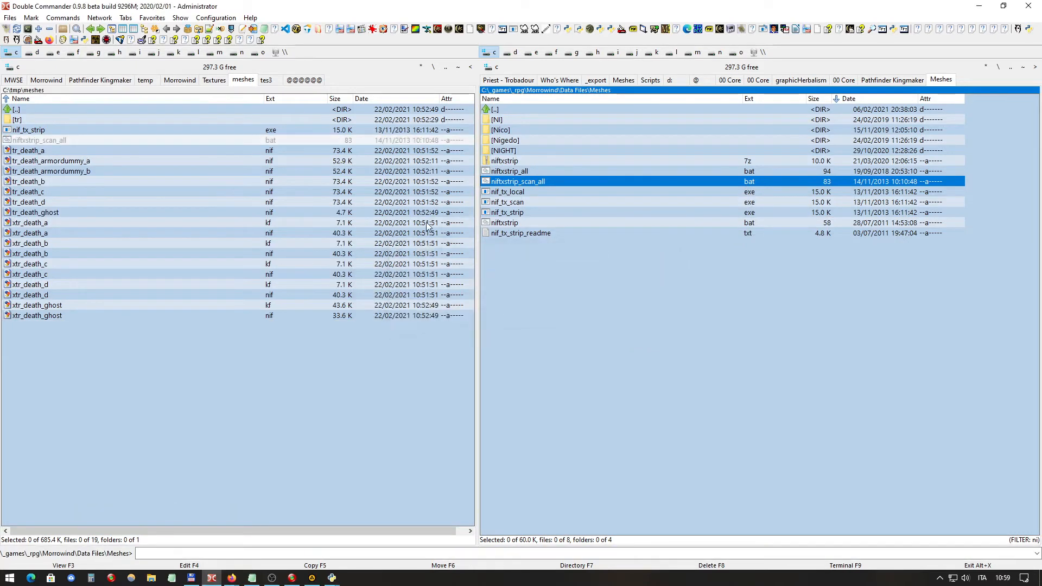
Open the copied niftxstrip_scan_all.bat in Notepad++ and close all other open files, discarding the unsaved "new 1"
{"action": "left_click", "coordinate": [132, 140]}
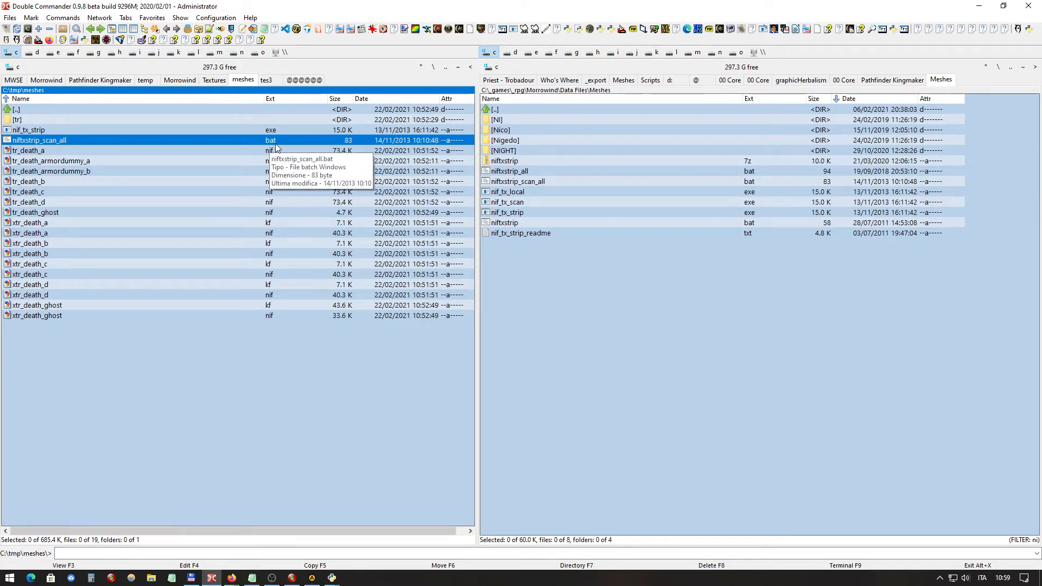
{"action": "left_click", "coordinate": [210, 30]}
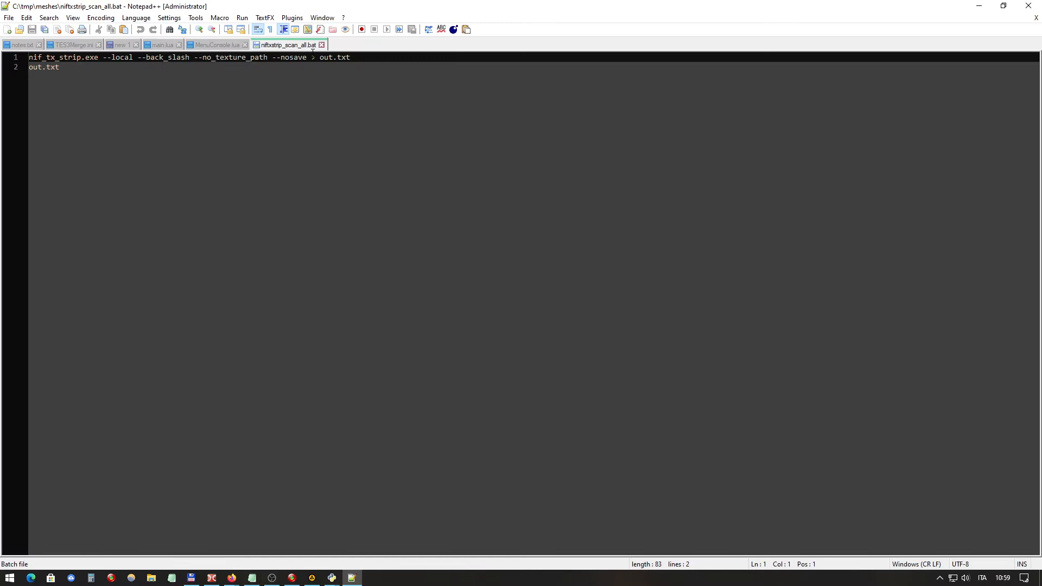
{"action": "right_click", "coordinate": [313, 50]}
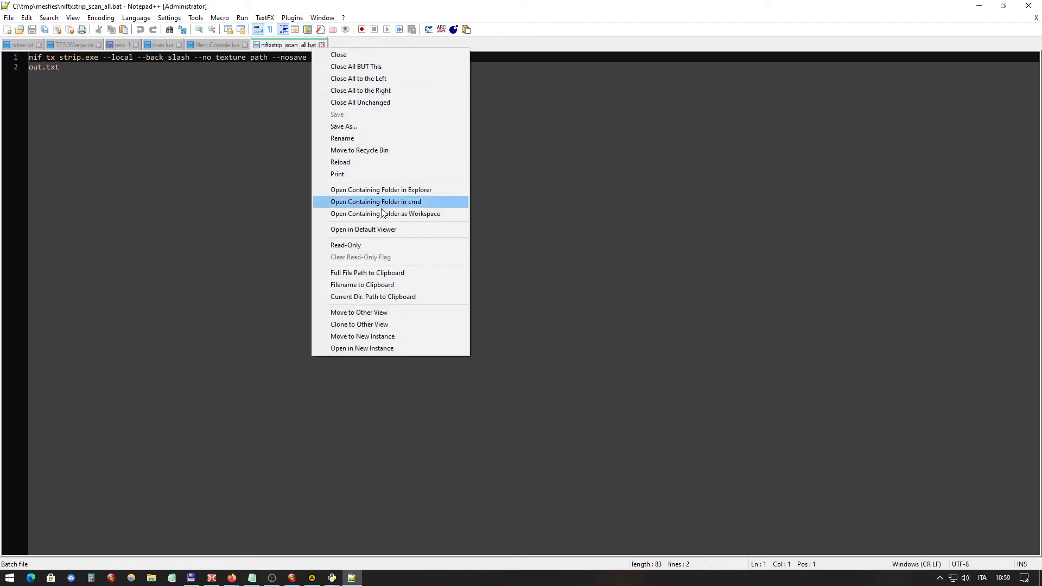
{"action": "left_click", "coordinate": [380, 67]}
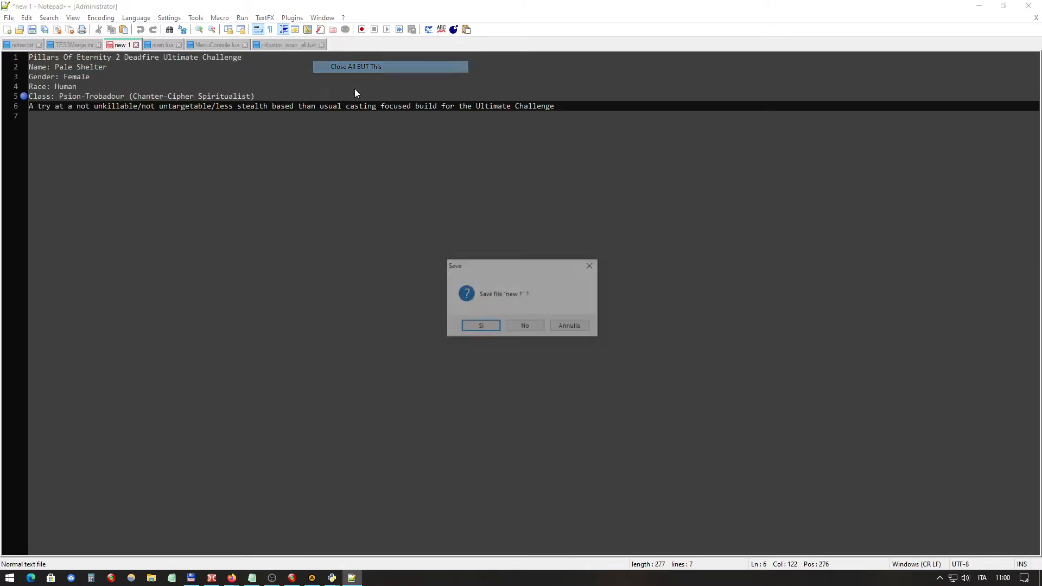
{"action": "left_click", "coordinate": [525, 326]}
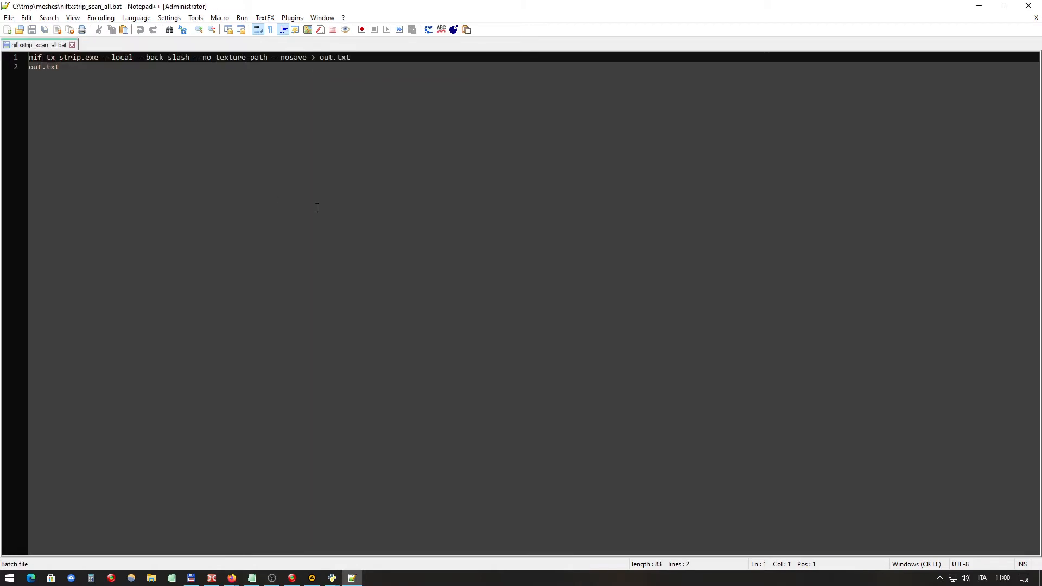
Enlarge the batch file's text and highlight the --local and --back_slash options of the nif_tx_strip.exe command
{"action": "scroll", "coordinate": [320, 223], "scroll_direction": "up", "scroll_amount": 1}
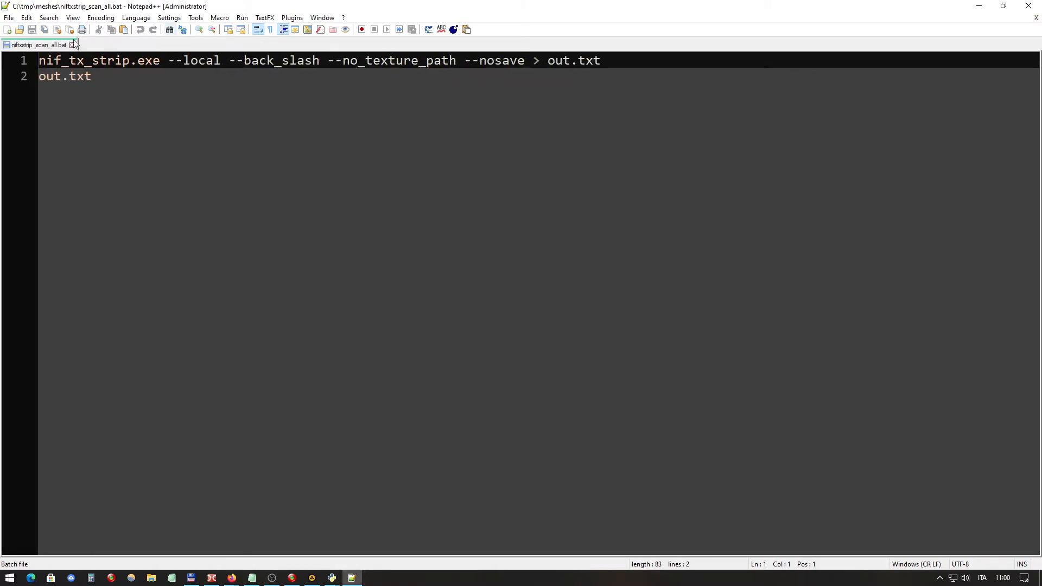
{"action": "left_click", "coordinate": [78, 74]}
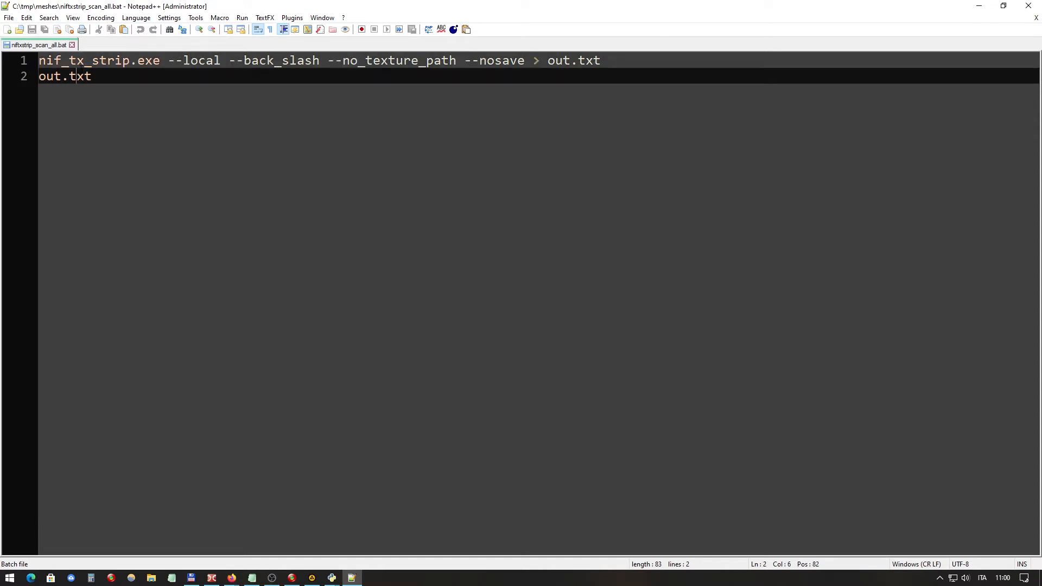
{"action": "left_click", "coordinate": [162, 61]}
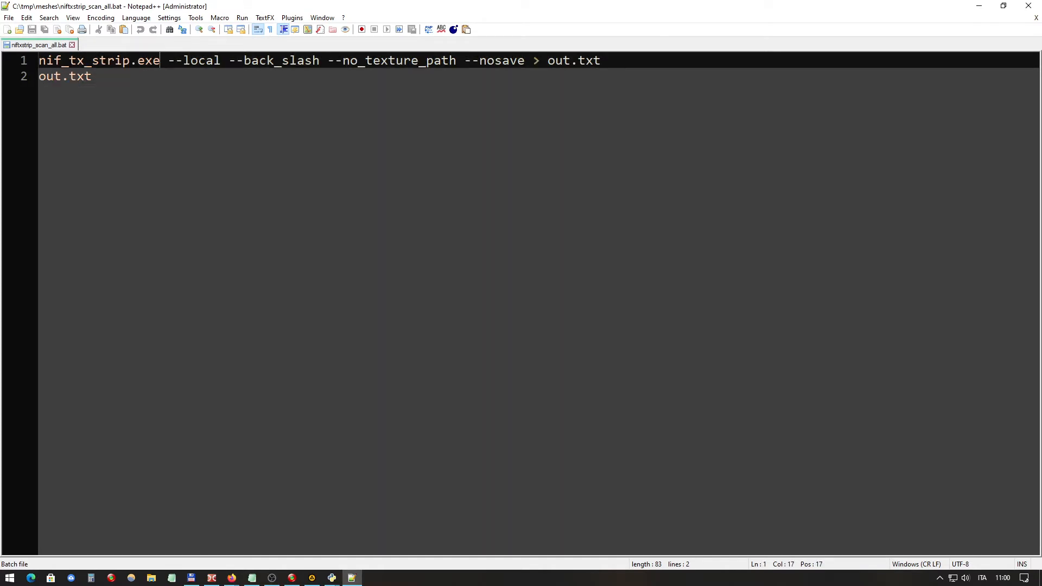
{"action": "left_click", "coordinate": [118, 61]}
{"action": "left_click_drag", "start_coordinate": [168, 61], "coordinate": [221, 61]}
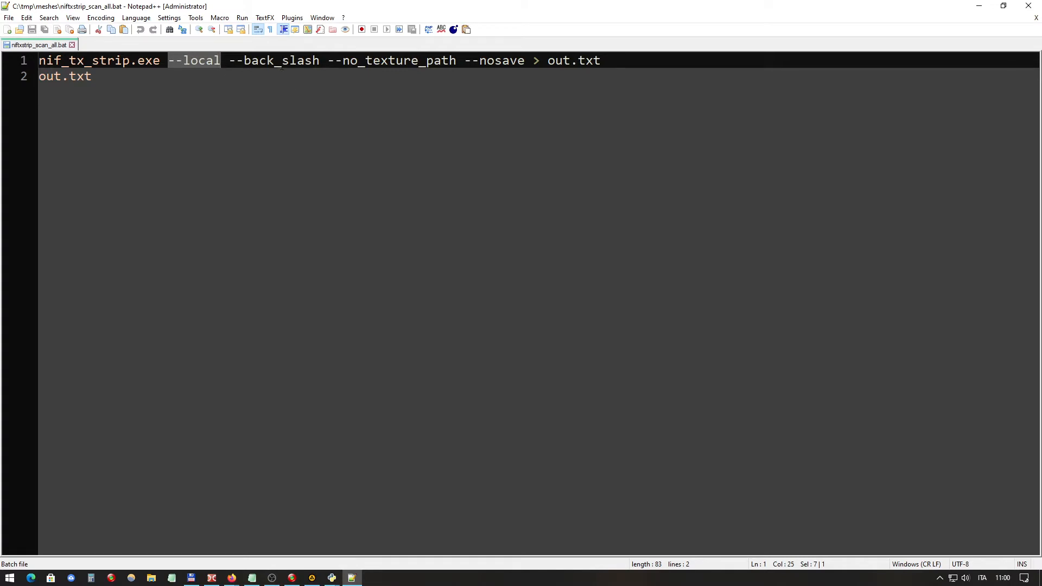
{"action": "left_click_drag", "start_coordinate": [229, 60], "coordinate": [320, 60]}
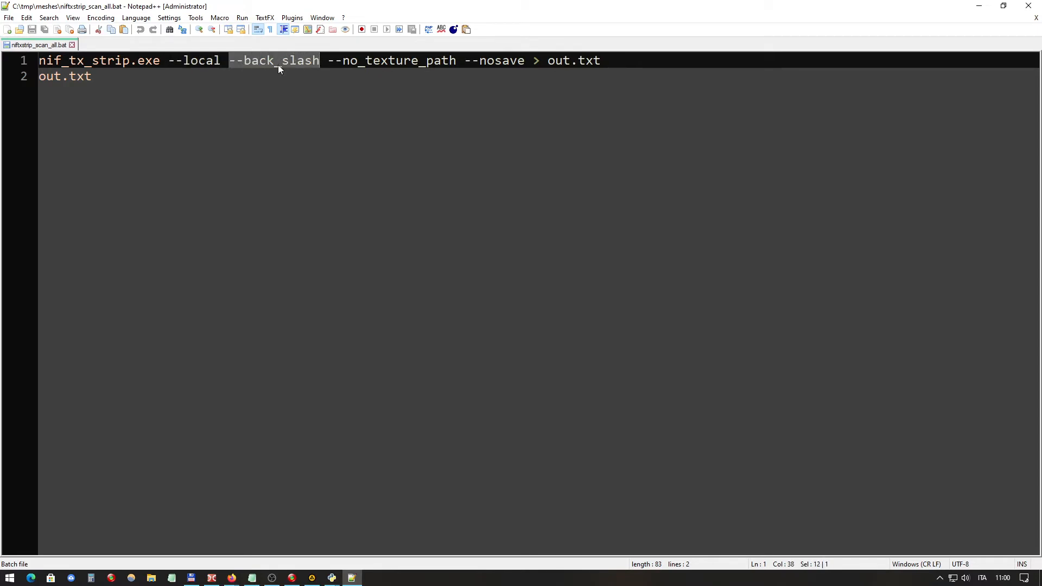
Add a forward slash and a backslash after out.txt on line 2 as an example, and erase them again
{"action": "left_click", "coordinate": [129, 222]}
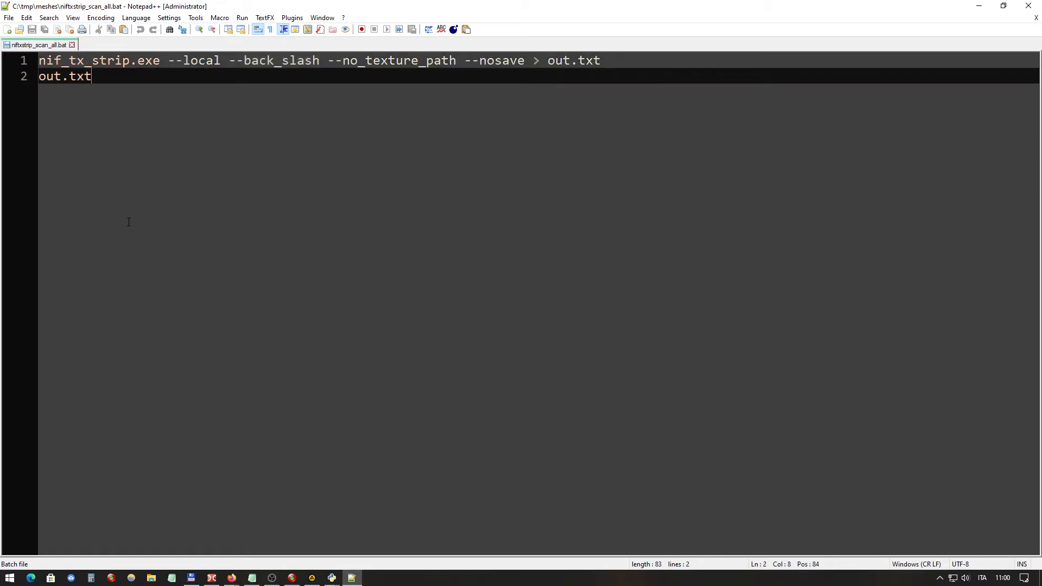
{"action": "type", "text": "/"}
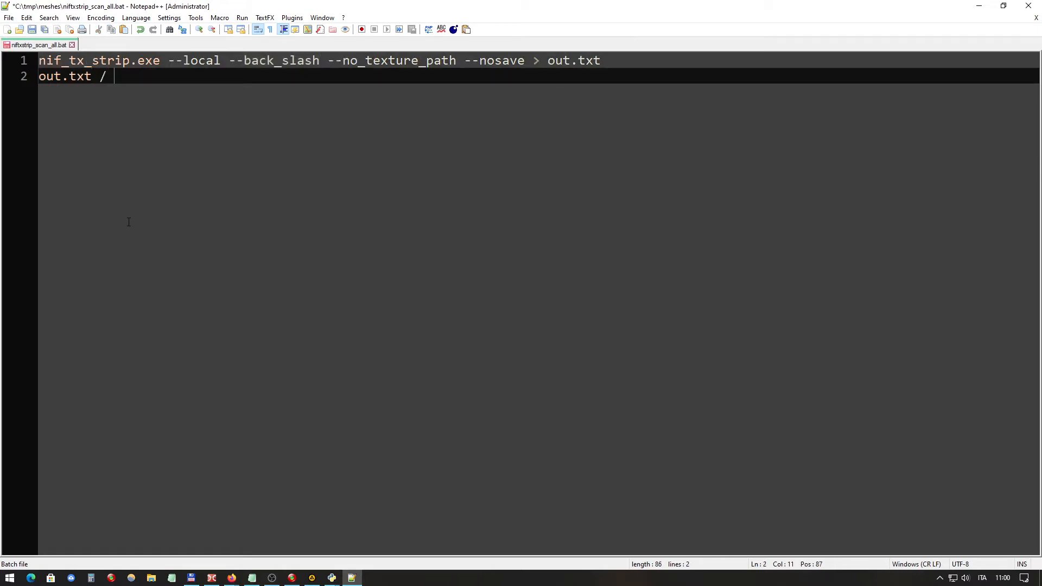
{"action": "type", "text": " \\"}
{"action": "key", "text": "BackSpace"}
{"action": "key", "text": "BackSpace"}
{"action": "key", "text": "BackSpace"}
{"action": "key", "text": "BackSpace"}
Highlight the --no_texture_path option in the nif_tx_strip.exe command on line 1
{"action": "left_click", "coordinate": [395, 61]}
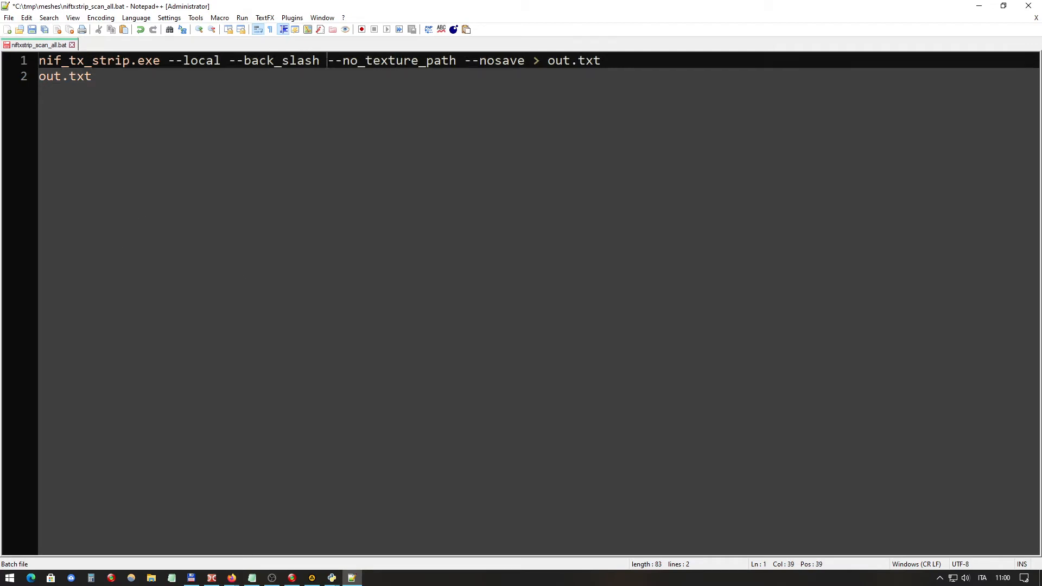
{"action": "left_click_drag", "start_coordinate": [328, 60], "coordinate": [456, 60]}
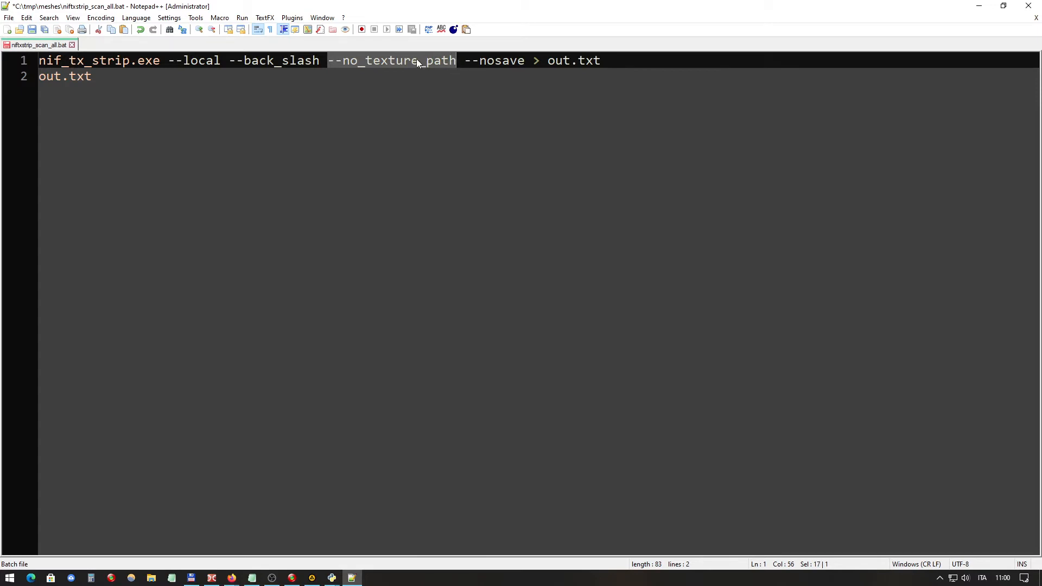
{"action": "left_click", "coordinate": [373, 62]}
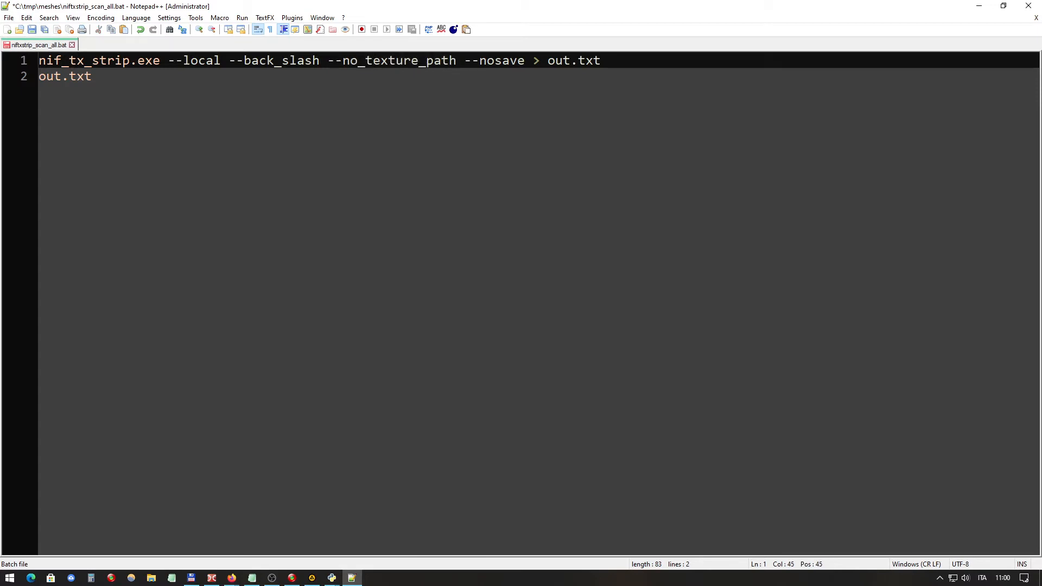
{"action": "left_click_drag", "start_coordinate": [456, 61], "coordinate": [330, 62]}
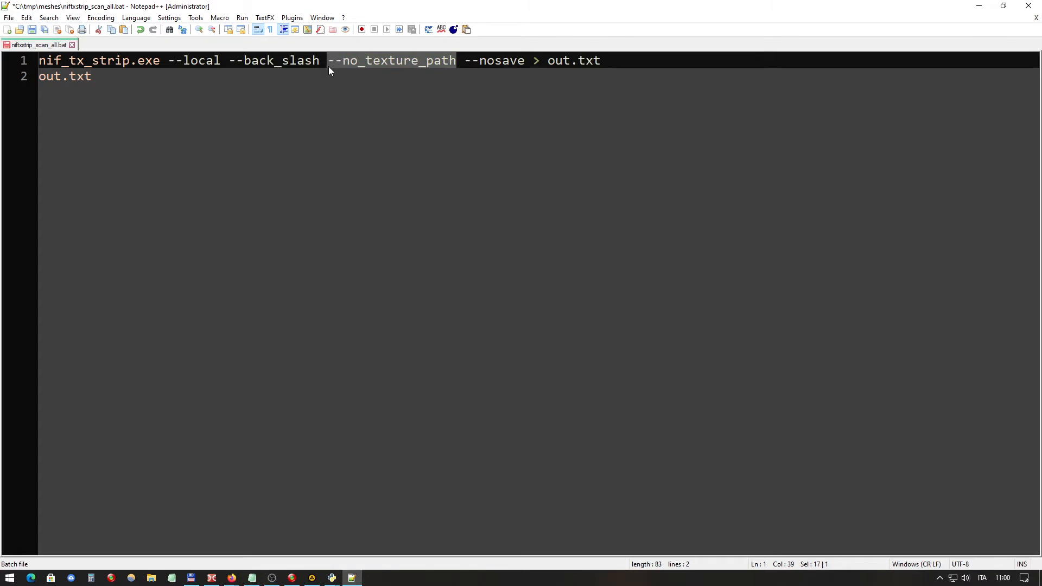
Add the example path texture\myfolder\texture.dds on line 5, leaving two blank lines below out.txt
{"action": "left_click", "coordinate": [188, 87]}
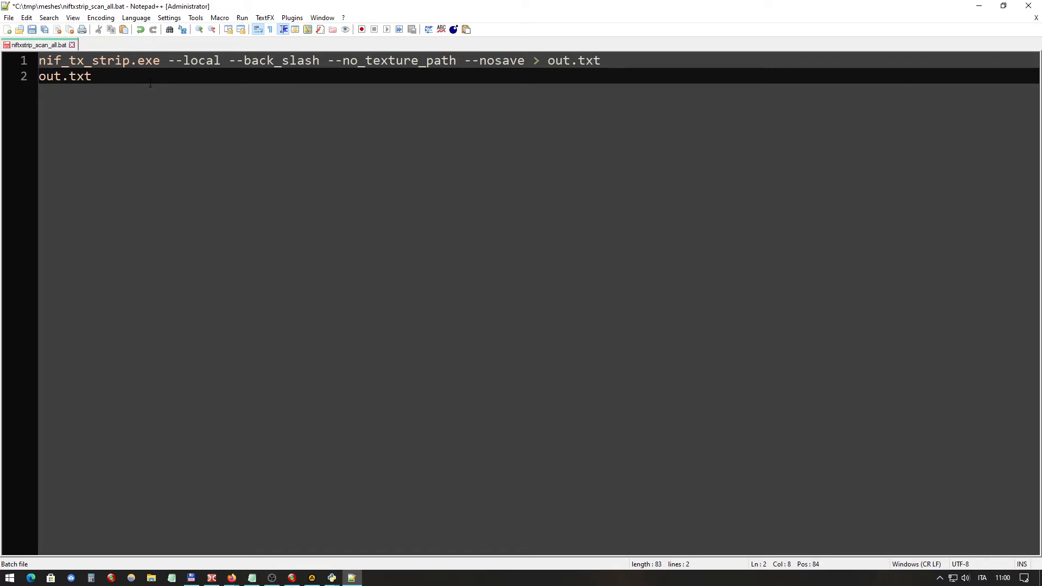
{"action": "key", "text": "Return"}
{"action": "key", "text": "Return"}
{"action": "key", "text": "Return"}
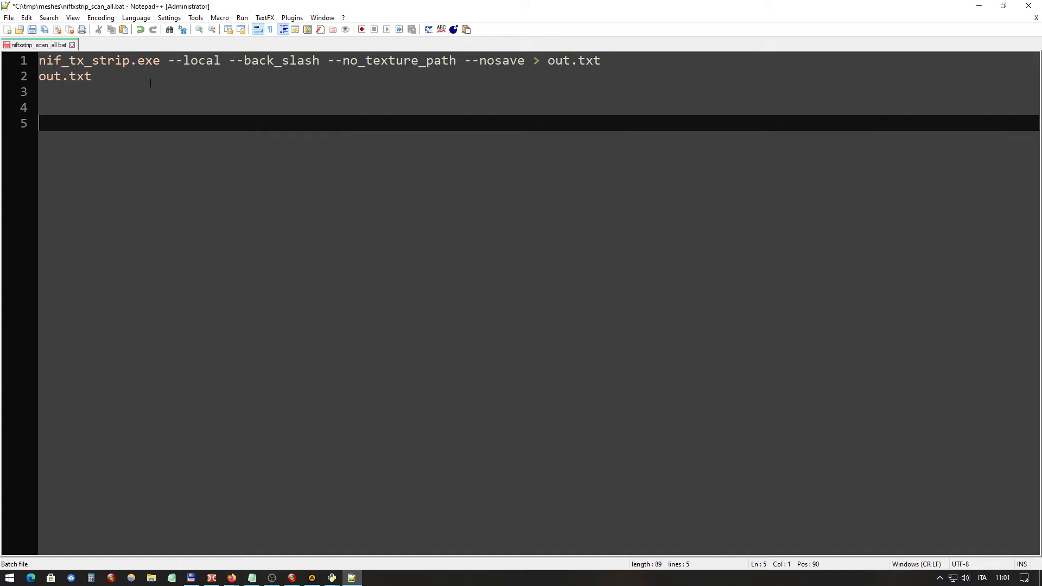
{"action": "type", "text": "te"}
{"action": "type", "text": "xtue"}
{"action": "type", "text": "\\"}
{"action": "type", "text": "r"}
{"action": "key", "text": "End"}
{"action": "type", "text": "myfo"}
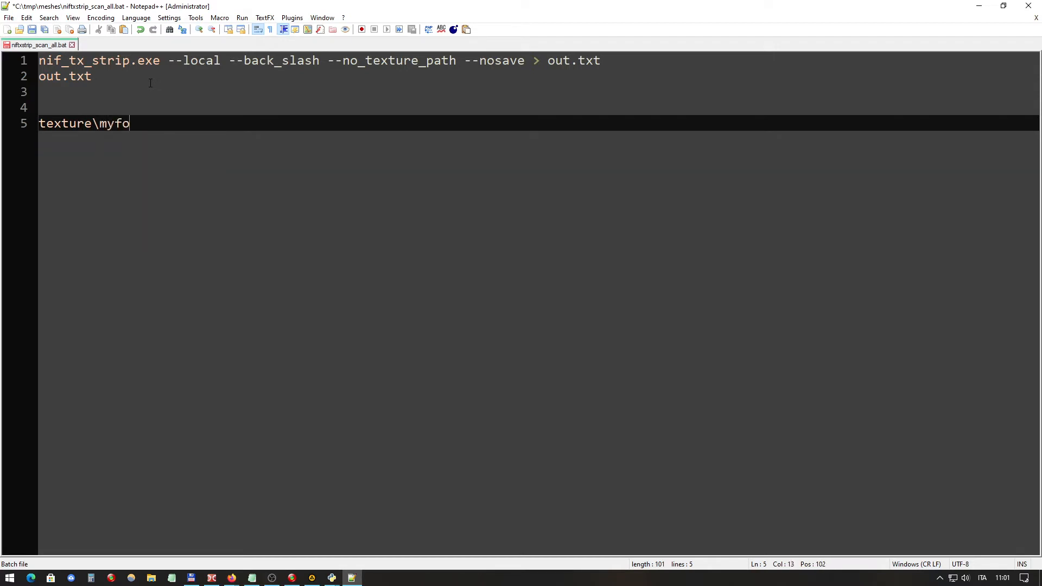
{"action": "type", "text": "lder\\"}
{"action": "type", "text": "texture"}
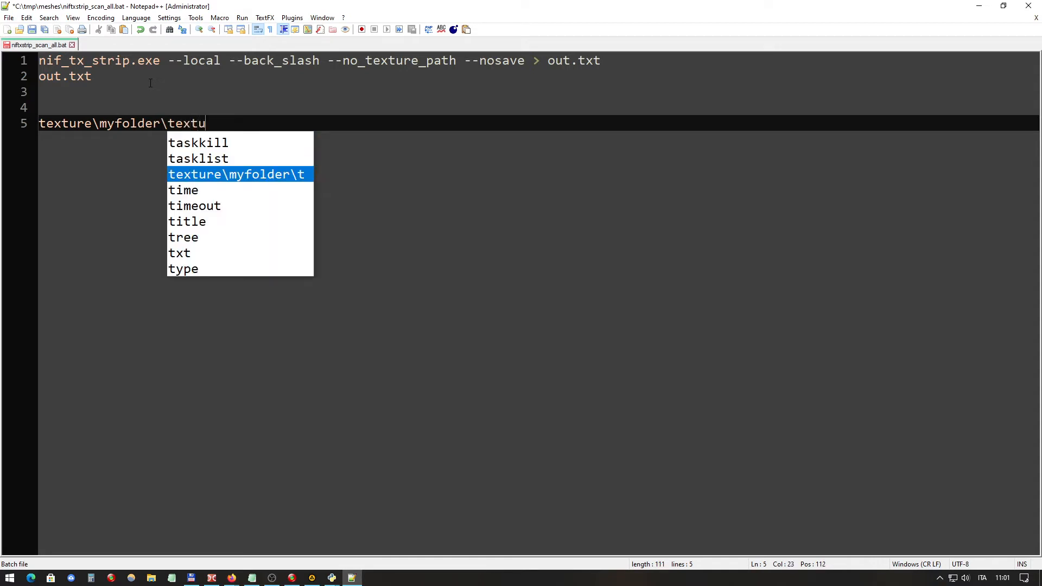
{"action": "type", "text": "."}
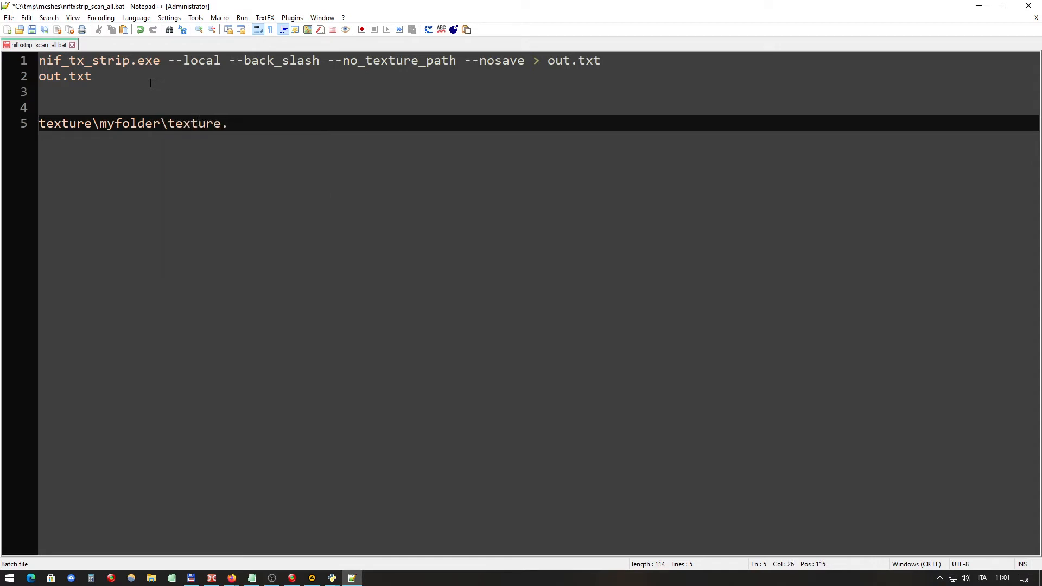
{"action": "type", "text": "dds"}
Correct the first folder name of the example path on line 5 to textures
{"action": "key", "text": "Left"}
{"action": "key", "text": "Left"}
{"action": "key", "text": "Left"}
{"action": "key", "text": "Left"}
{"action": "key", "text": "Left"}
{"action": "key", "text": "Left"}
{"action": "key", "text": "Left"}
{"action": "key", "text": "Left"}
{"action": "key", "text": "Left"}
{"action": "key", "text": "Left"}
{"action": "key", "text": "Left"}
{"action": "key", "text": "Left"}
{"action": "key", "text": "Left"}
{"action": "key", "text": "Left"}
{"action": "key", "text": "Left"}
{"action": "key", "text": "Left"}
{"action": "key", "text": "Left"}
{"action": "key", "text": "Left"}
{"action": "key", "text": "Left"}
{"action": "key", "text": "Left"}
{"action": "key", "text": "Right"}
{"action": "key", "text": "End"}
{"action": "key", "text": "shift+Left"}
{"action": "key", "text": "shift+Left"}
{"action": "key", "text": "shift+Left"}
{"action": "key", "text": "End"}
{"action": "key", "text": "Home"}
{"action": "type", "text": "s"}
{"action": "key", "text": "End"}
{"action": "key", "text": "Home"}
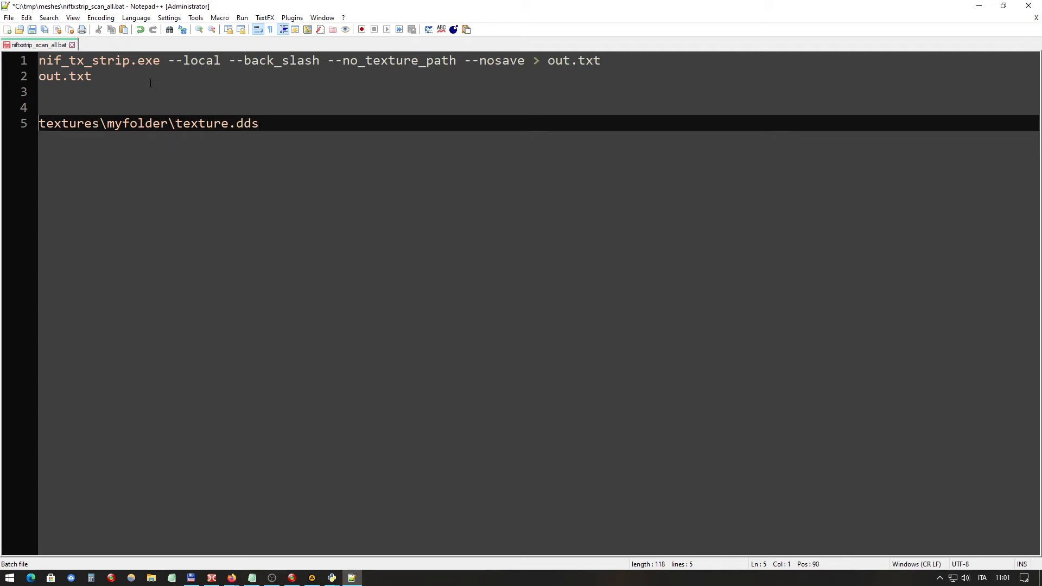
Duplicate the example path from line 5 onto line 7, with a blank line between them
{"action": "key", "text": "shift+End"}
{"action": "key", "text": "ctrl+c"}
{"action": "key", "text": "End"}
{"action": "key", "text": "Return"}
{"action": "key", "text": "Return"}
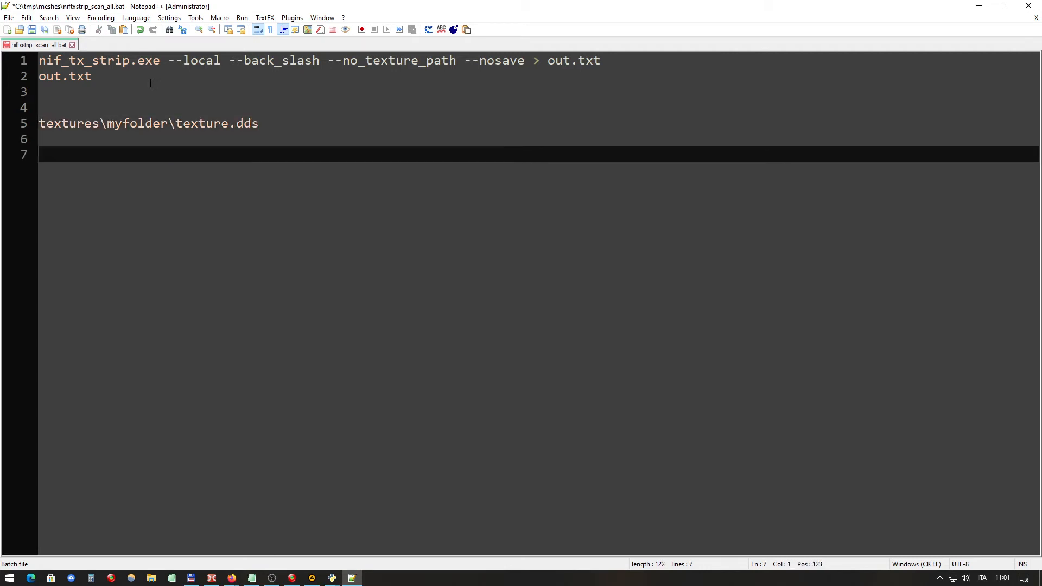
{"action": "key", "text": "ctrl+v"}
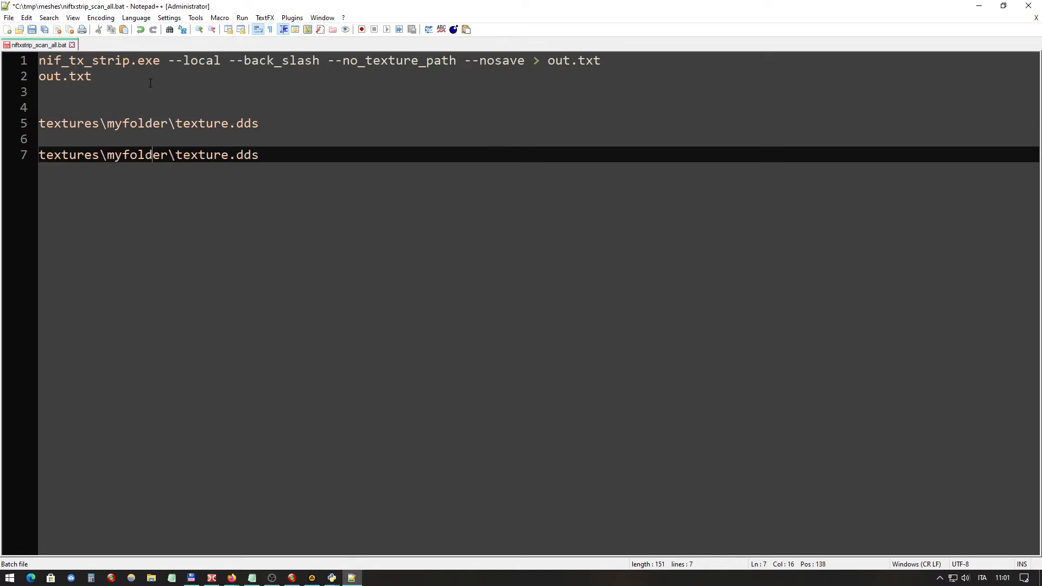
Remove the myfolder\ part from the path on line 7, leaving textures\texture.dds
{"action": "key", "text": "shift+Left"}
{"action": "key", "text": "shift+Left"}
{"action": "key", "text": "shift+Left"}
{"action": "key", "text": "shift+Left"}
{"action": "key", "text": "shift+Left"}
{"action": "key", "text": "shift+Left"}
{"action": "key", "text": "shift+Left"}
{"action": "key", "text": "shift+Left"}
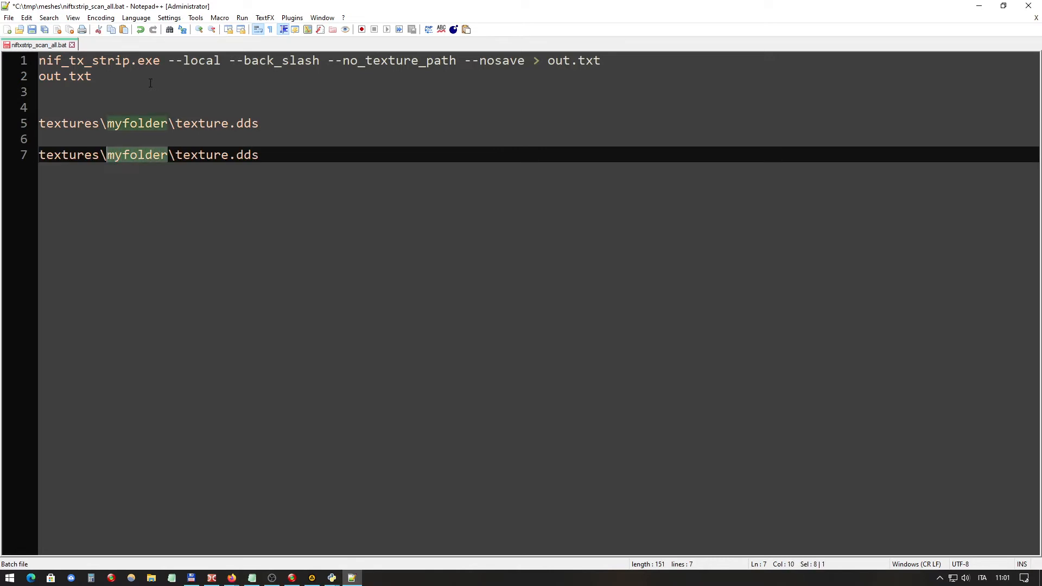
{"action": "key", "text": "BackSpace"}
{"action": "key", "text": "Delete"}
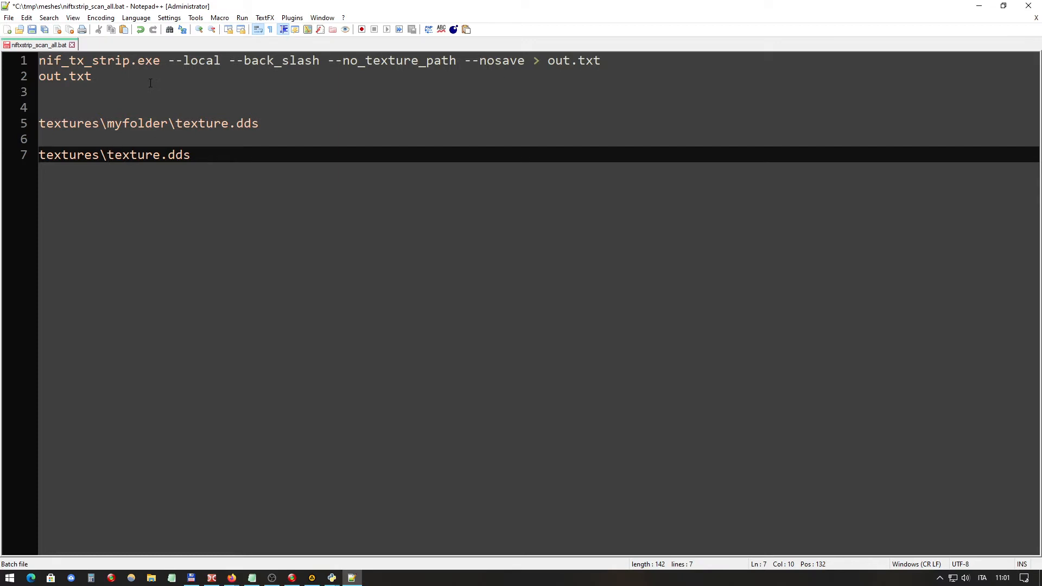
Strip the textures\ prefix from the path on line 7 so that only texture.dds remains
{"action": "key", "text": "shift+Left"}
{"action": "key", "text": "shift+Left"}
{"action": "key", "text": "shift+Left"}
{"action": "key", "text": "shift+Left"}
{"action": "key", "text": "shift+Left"}
{"action": "key", "text": "shift+Left"}
{"action": "key", "text": "shift+Left"}
{"action": "key", "text": "shift+Left"}
{"action": "key", "text": "shift+Left"}
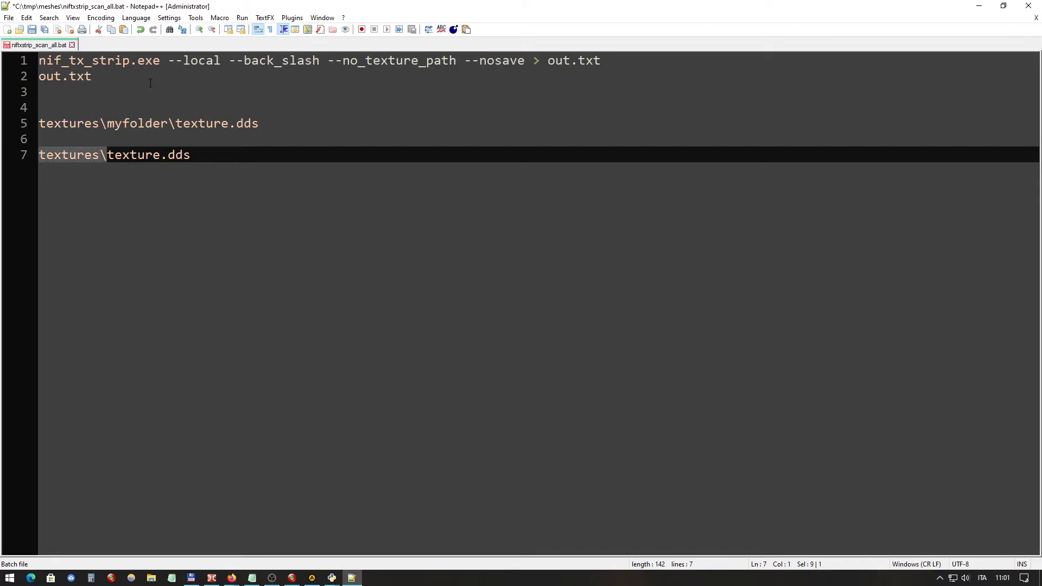
{"action": "key", "text": "Right"}
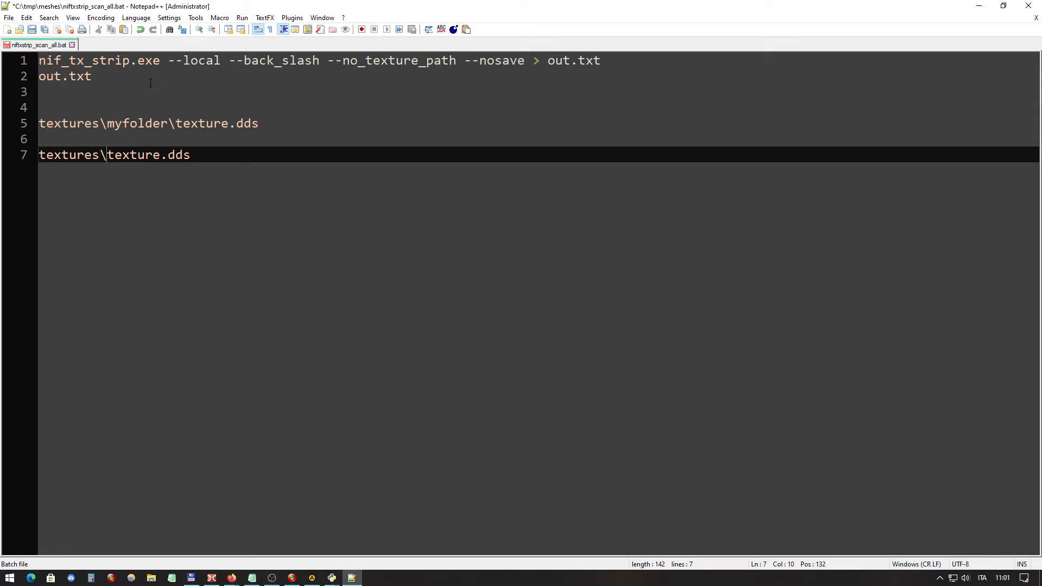
{"action": "key", "text": "shift+End"}
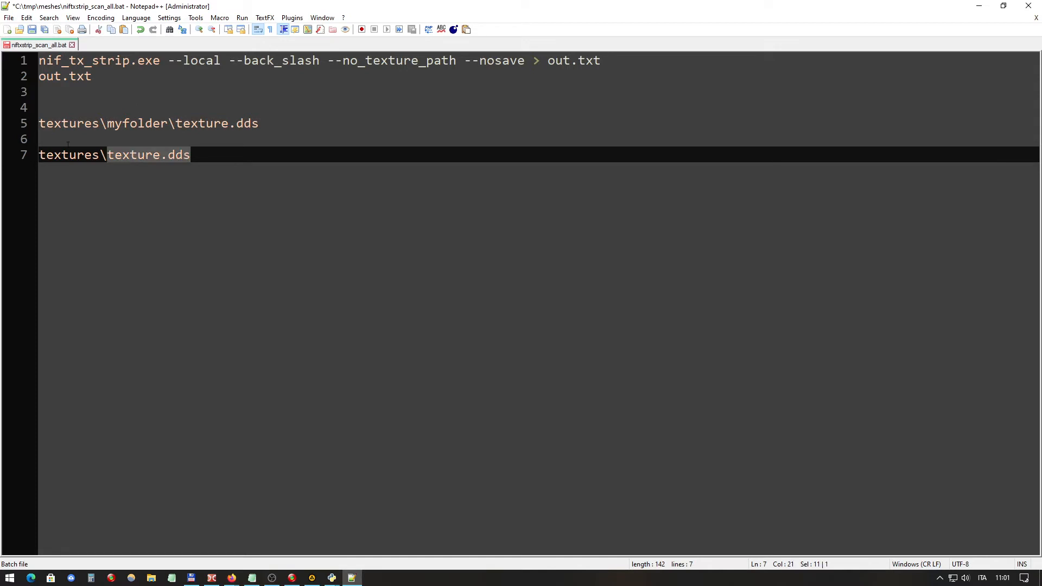
{"action": "left_click", "coordinate": [69, 155]}
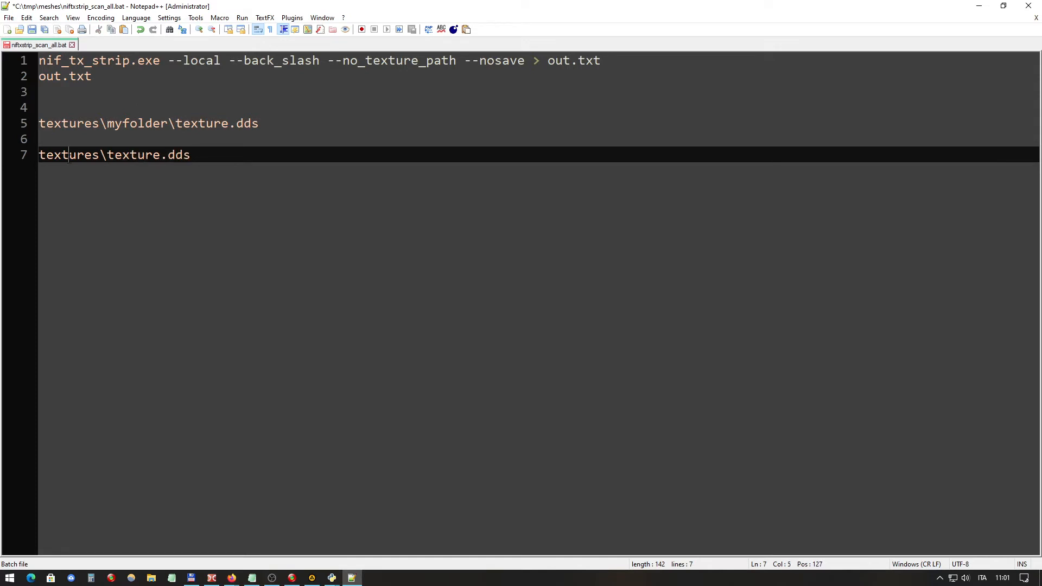
{"action": "left_click", "coordinate": [107, 155]}
{"action": "left_click_drag", "start_coordinate": [190, 155], "coordinate": [39, 158]}
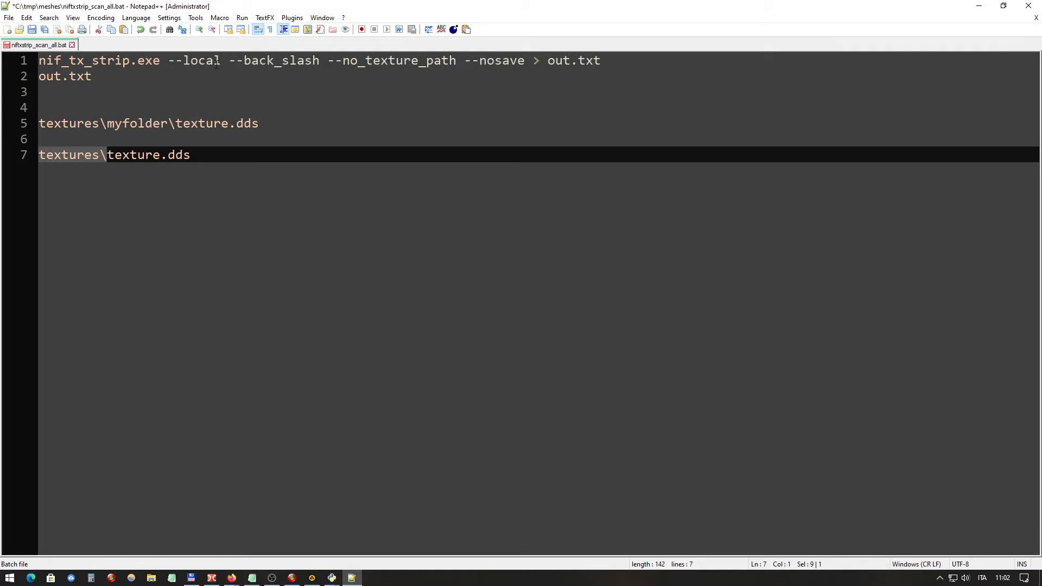
{"action": "key", "text": "Delete"}
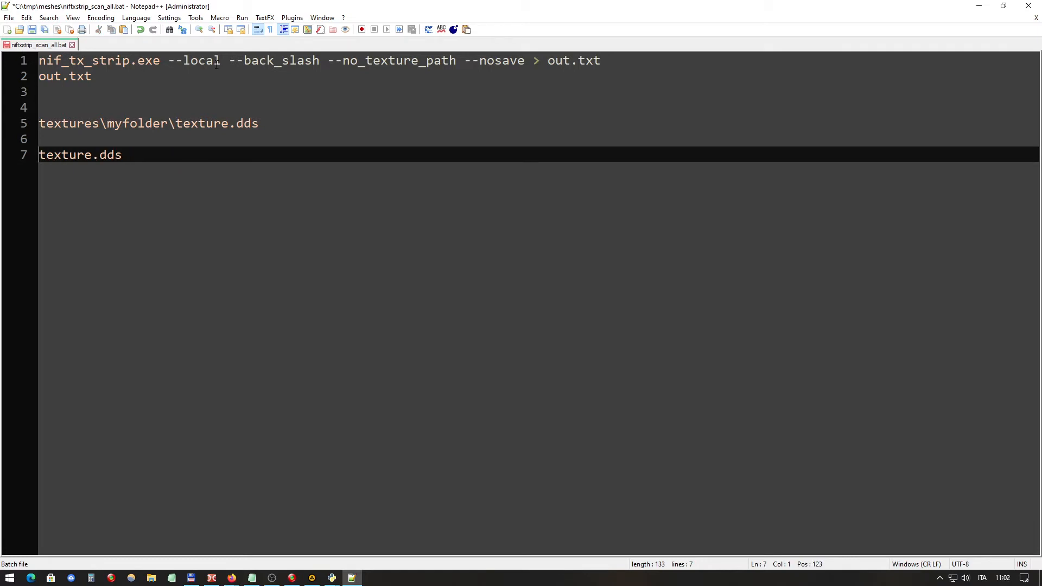
{"action": "key", "text": "End"}
Highlight the --no_texture_path option and the --nosave option in turn in the command on line 1
{"action": "left_click", "coordinate": [282, 60]}
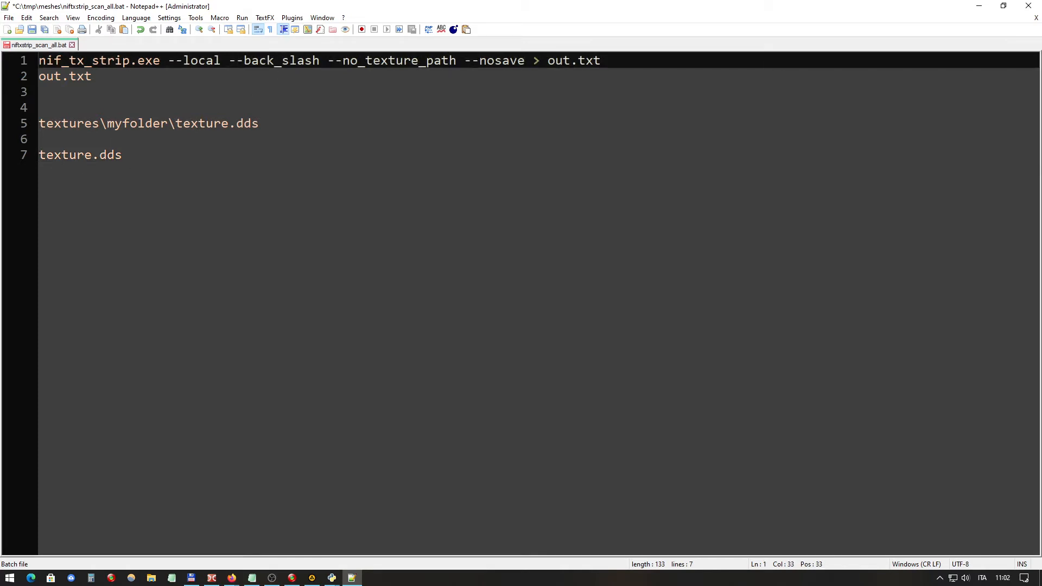
{"action": "left_click_drag", "start_coordinate": [464, 60], "coordinate": [327, 61]}
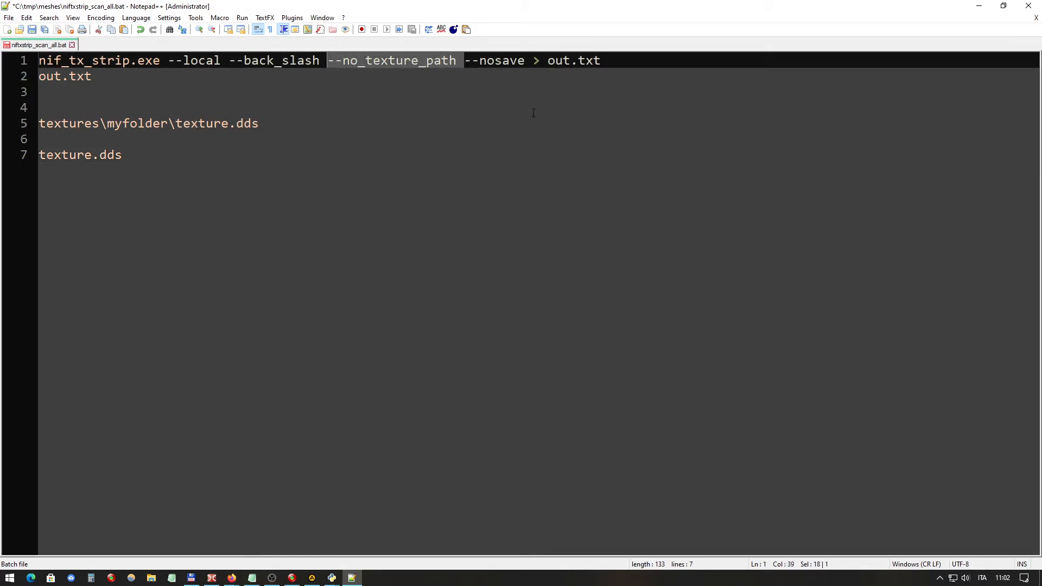
{"action": "left_click", "coordinate": [504, 60]}
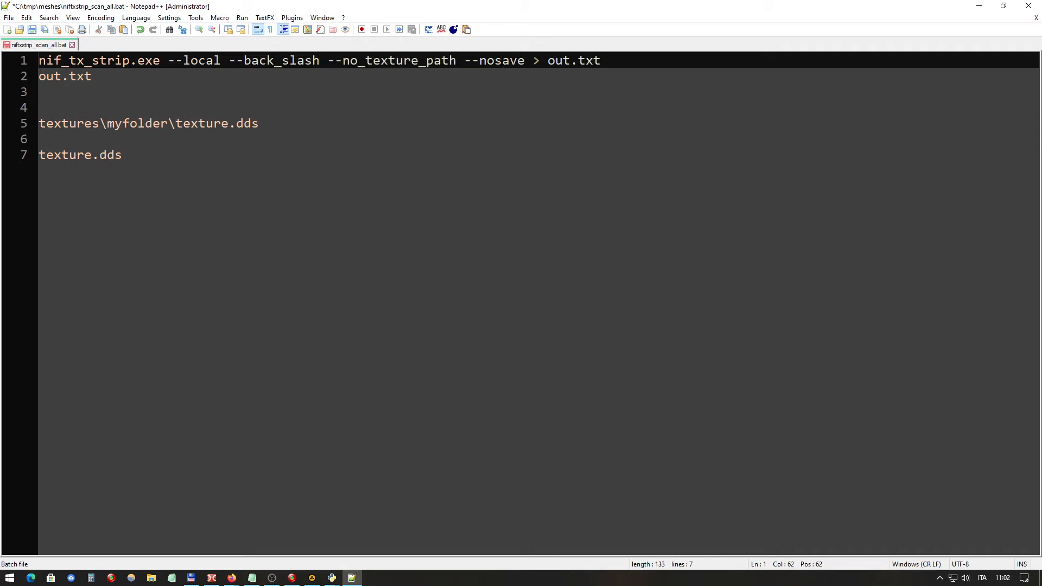
{"action": "left_click_drag", "start_coordinate": [464, 61], "coordinate": [526, 60]}
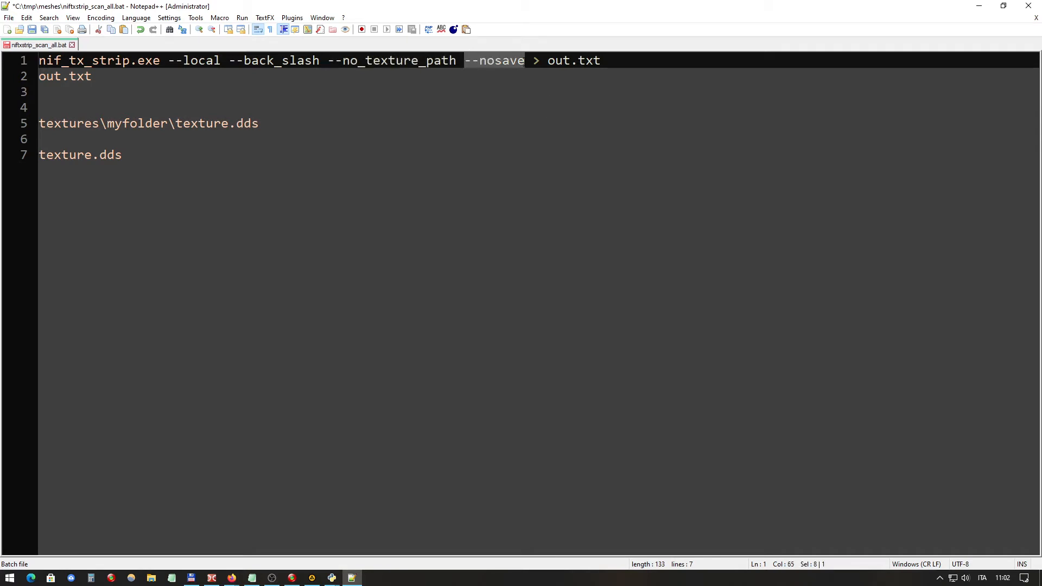
{"action": "left_click", "coordinate": [510, 61]}
Select everything from the end of out.txt on line 2 through the example texture.dds on line 7
{"action": "left_click", "coordinate": [111, 77]}
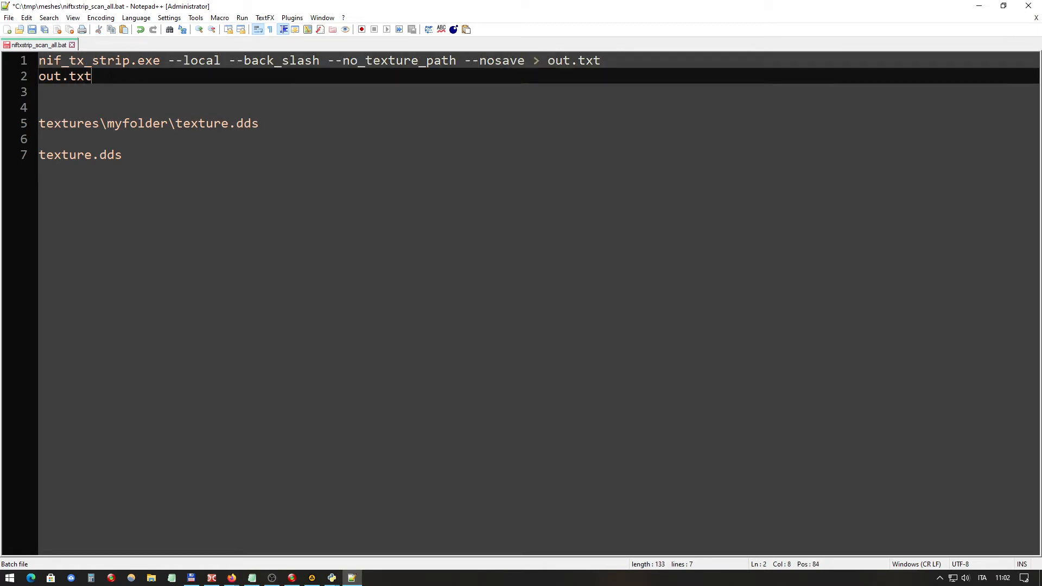
{"action": "key", "text": "shift+Down"}
{"action": "key", "text": "shift+Down"}
{"action": "key", "text": "shift+Down"}
{"action": "key", "text": "shift+Down"}
{"action": "key", "text": "shift+Down"}
{"action": "key", "text": "shift+End"}
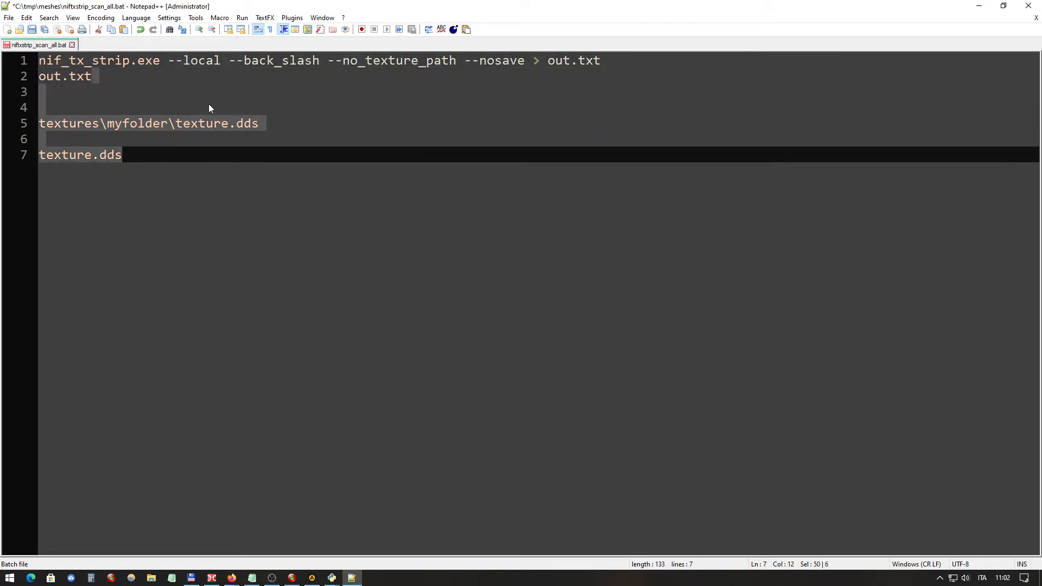
Switch to Double Commander and view the contents of niftxstrip_all.bat in Morrowind's Data Files\Meshes folder
{"action": "left_click", "coordinate": [212, 577]}
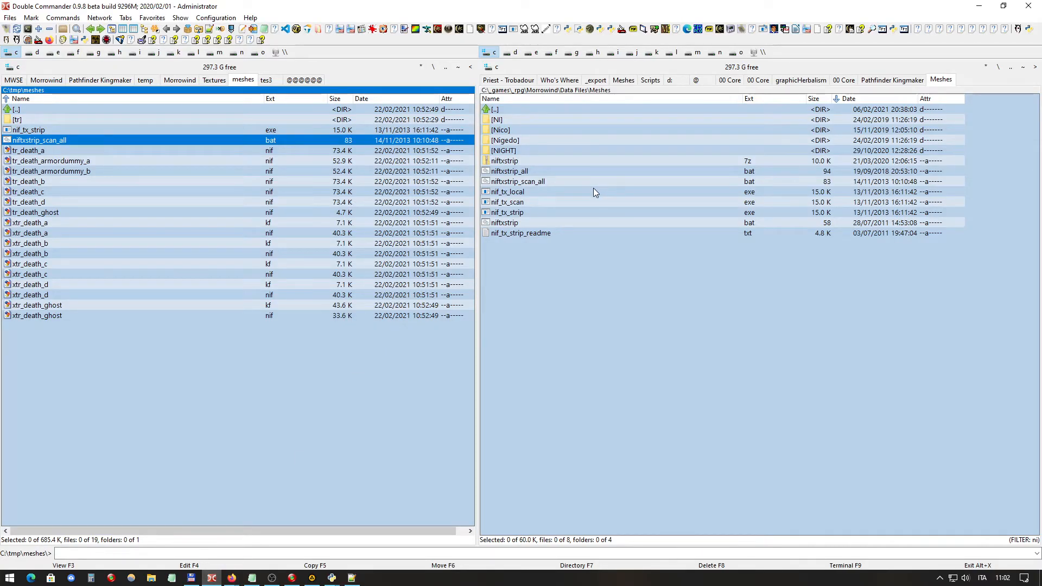
{"action": "left_click", "coordinate": [546, 173]}
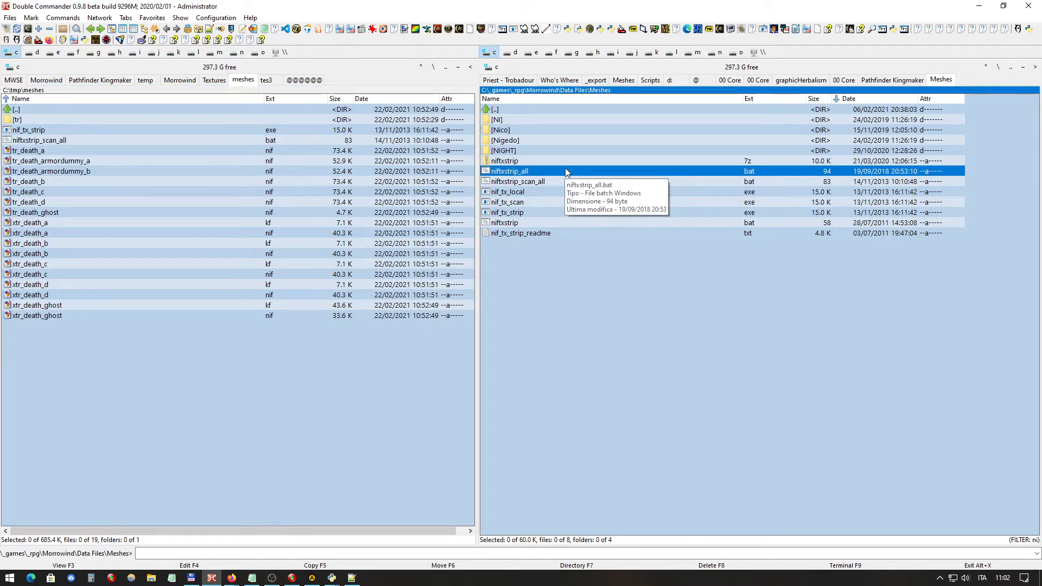
{"action": "key", "text": "F3"}
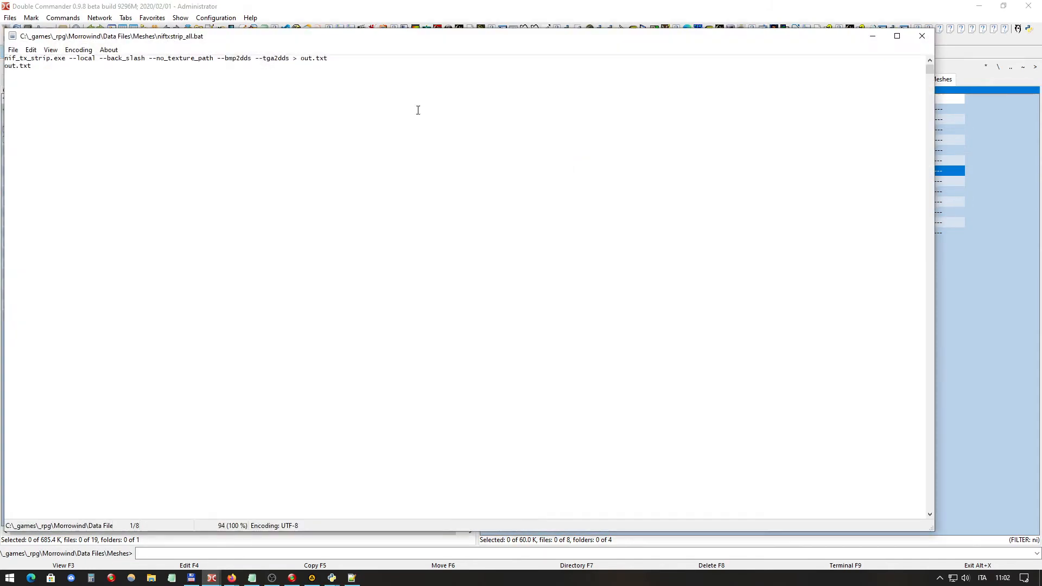
{"action": "key", "text": "Escape"}
Copy niftxstrip_all.bat from Morrowind's Data Files\Meshes folder to C:\tmp\meshes
{"action": "left_click", "coordinate": [576, 160]}
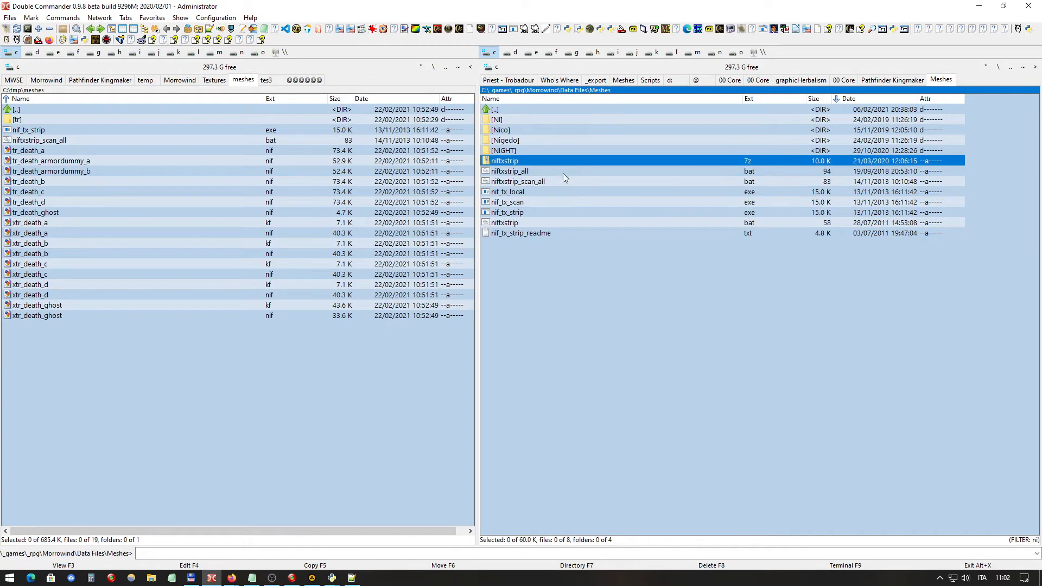
{"action": "left_click", "coordinate": [562, 173]}
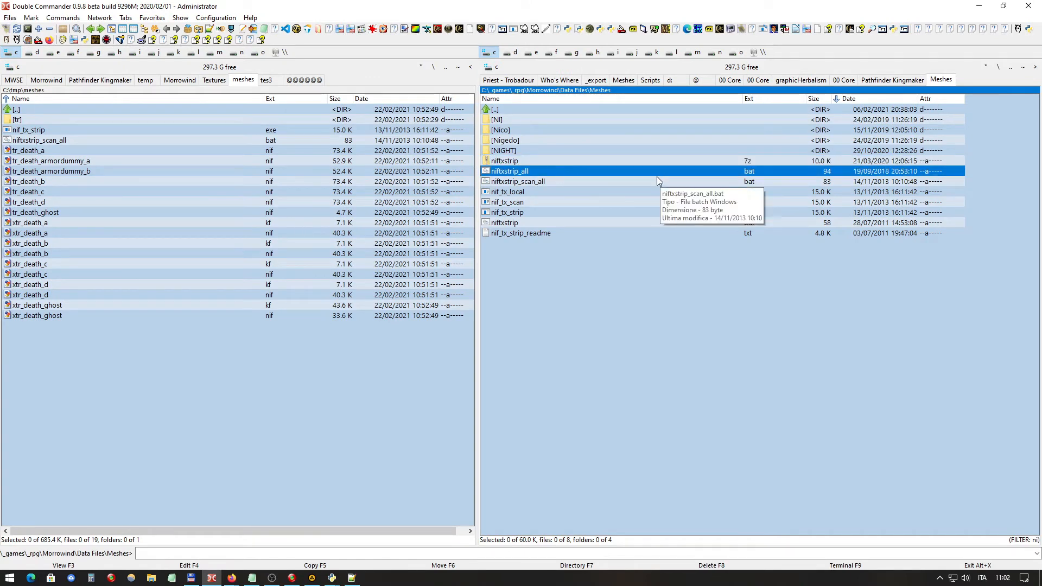
{"action": "key", "text": "F5"}
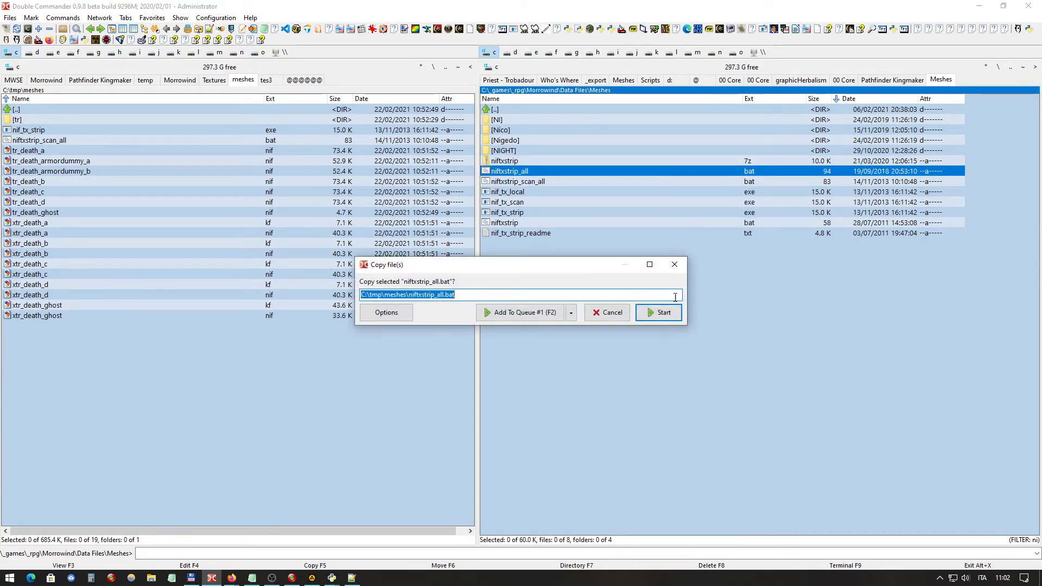
{"action": "left_click", "coordinate": [659, 312]}
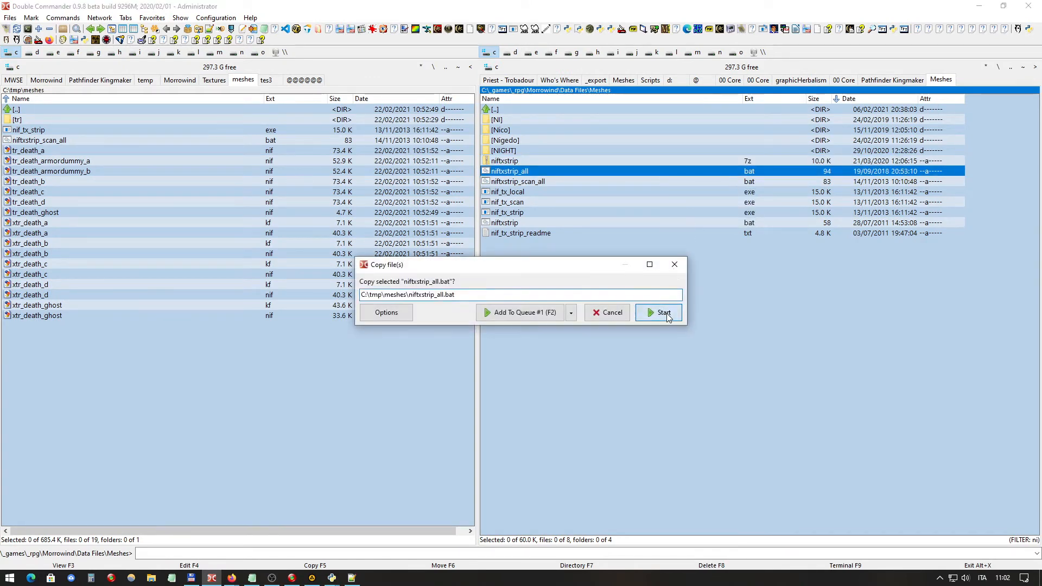
Delete niftxstrip_scan_all.bat from C:\tmp\meshes
{"action": "left_click", "coordinate": [38, 129]}
{"action": "left_click", "coordinate": [92, 151]}
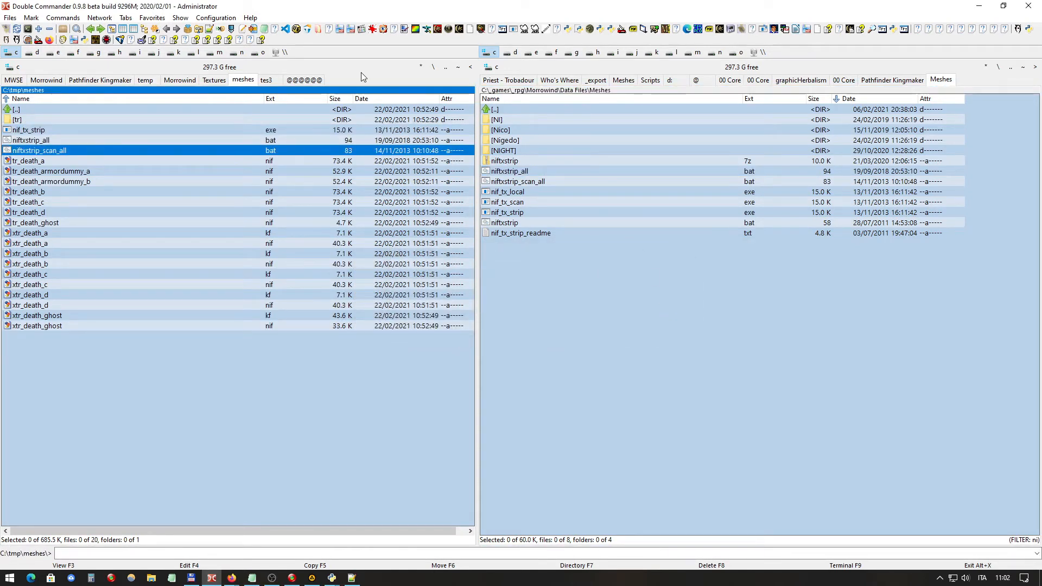
{"action": "key", "text": "Delete"}
{"action": "key", "text": "Return"}
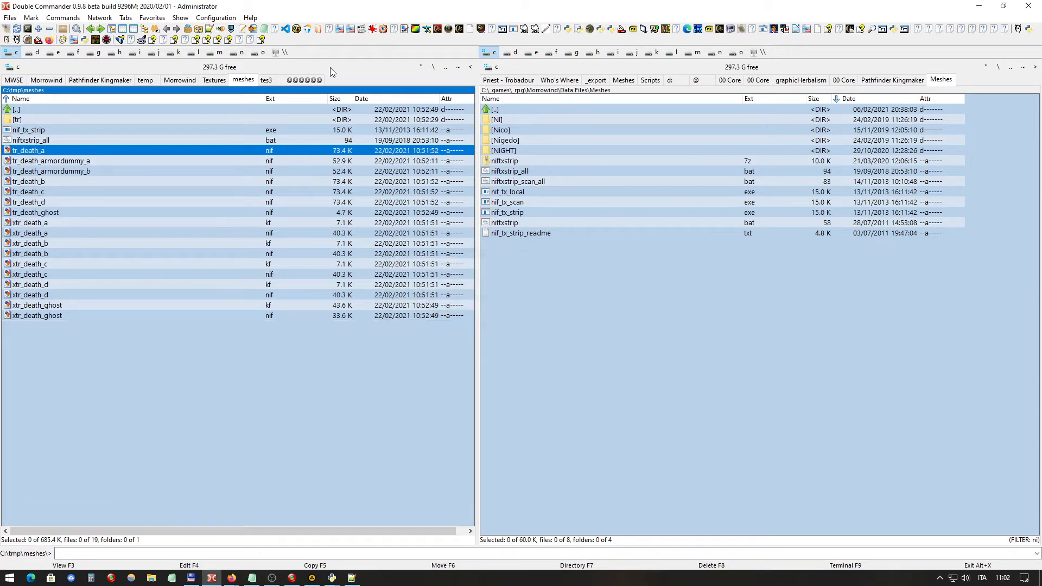
Open niftxstrip_all.bat from C:\tmp\meshes in Notepad++ without keeping the deleted niftxstrip_scan_all.bat in the editor
{"action": "left_click", "coordinate": [139, 140]}
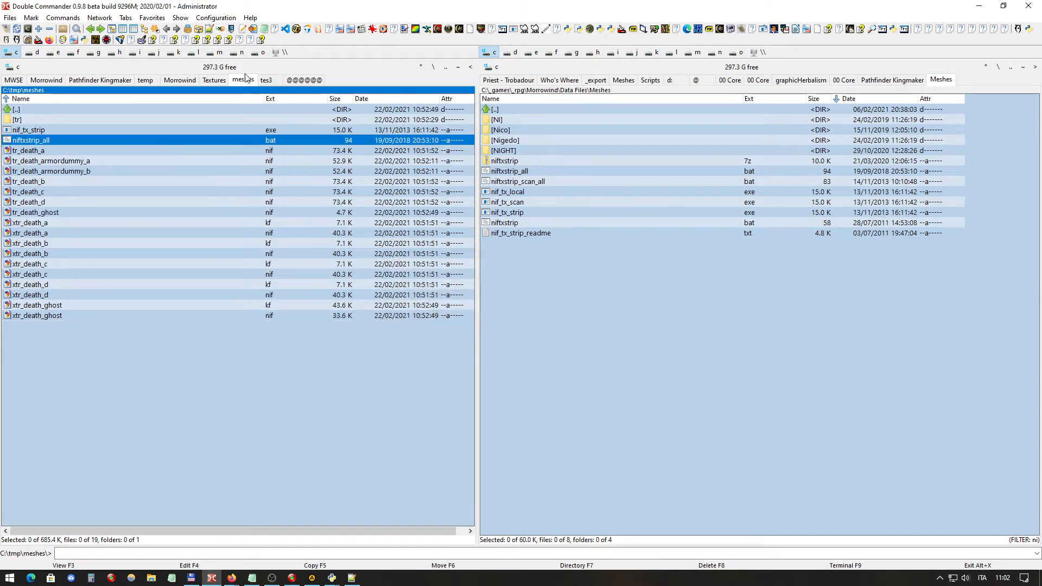
{"action": "left_click", "coordinate": [208, 29]}
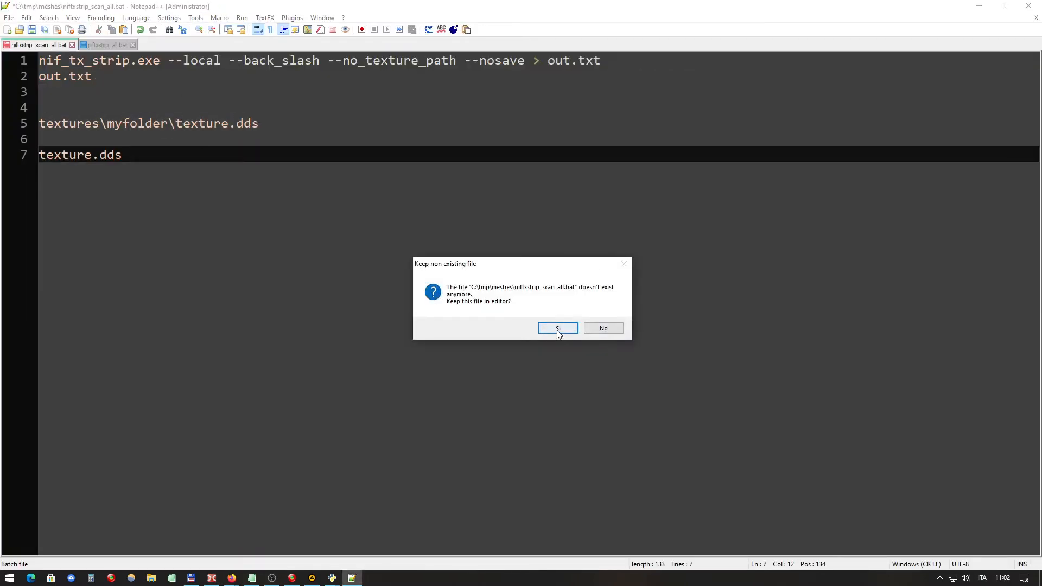
{"action": "left_click", "coordinate": [603, 328]}
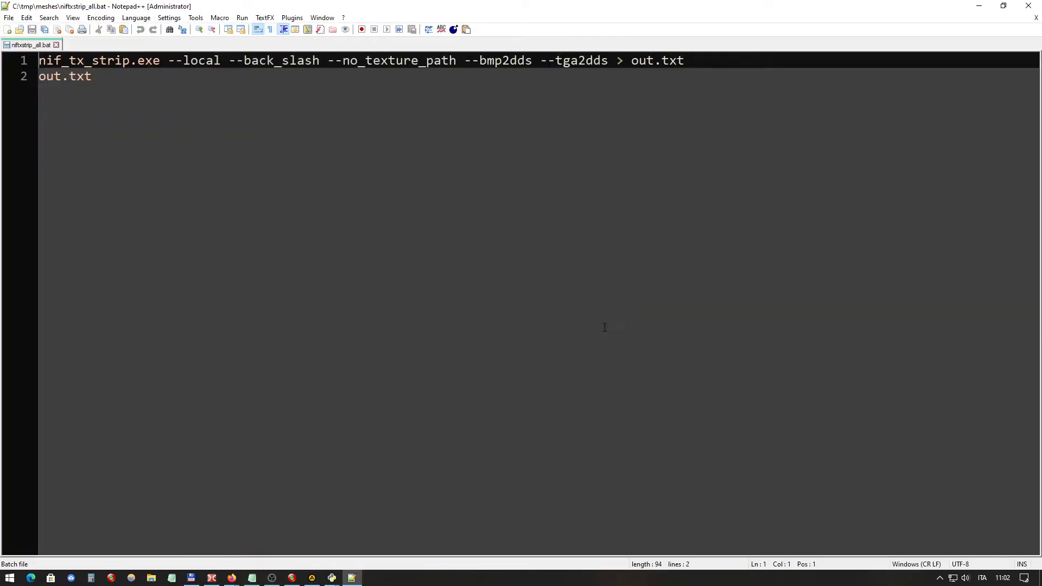
Highlight the --bmp2dds option in the command on line 1
{"action": "left_click", "coordinate": [471, 61]}
{"action": "key", "text": "Left"}
{"action": "key", "text": "Left"}
{"action": "key", "text": "Left"}
{"action": "key", "text": "Left"}
{"action": "key", "text": "Left"}
{"action": "left_click_drag", "start_coordinate": [532, 60], "coordinate": [468, 61]}
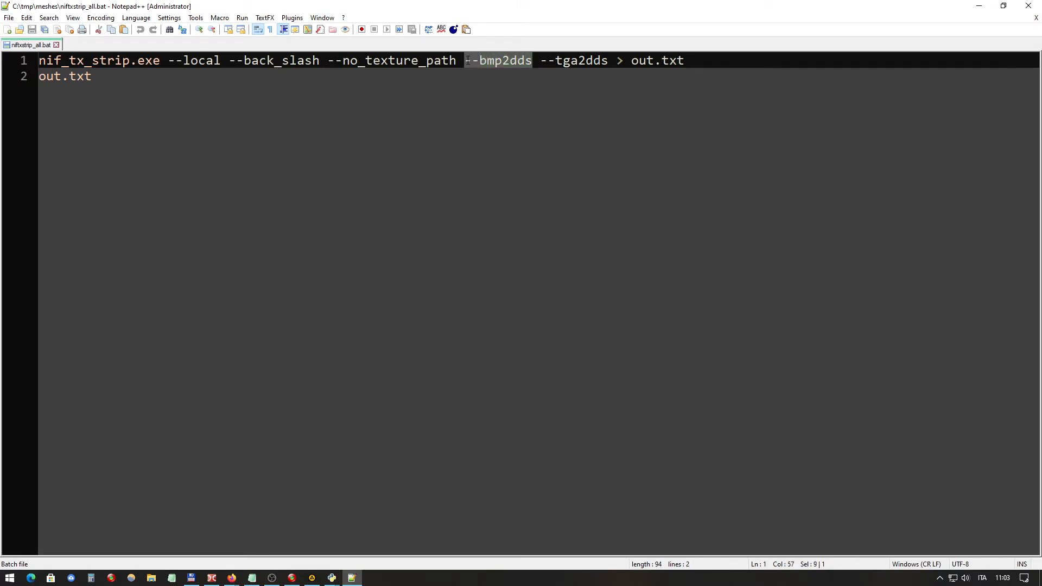
{"action": "left_click", "coordinate": [503, 61]}
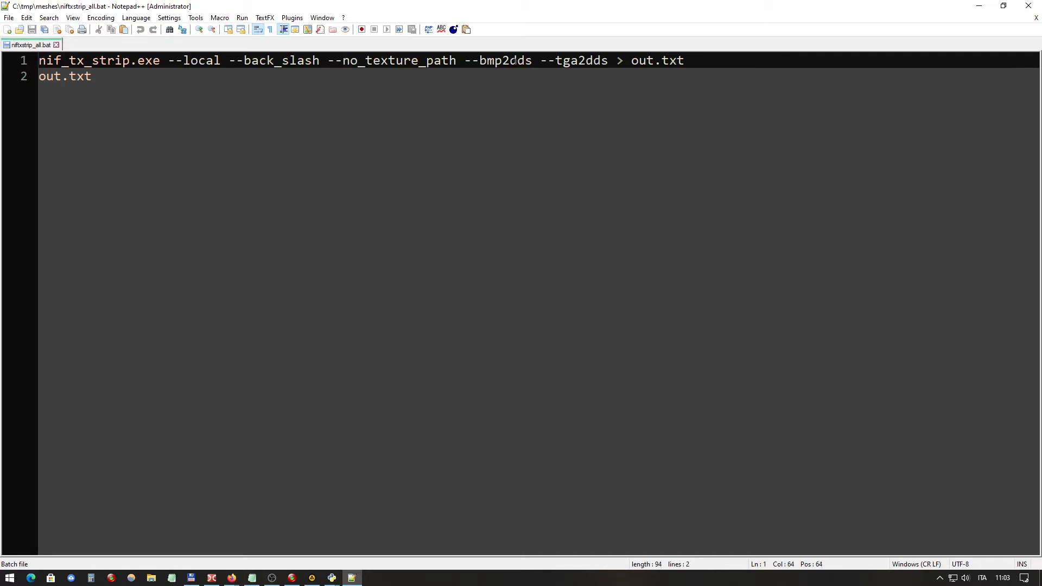
Add the example extension .bmp on line 4, leaving a blank line below out.txt
{"action": "left_click", "coordinate": [134, 76]}
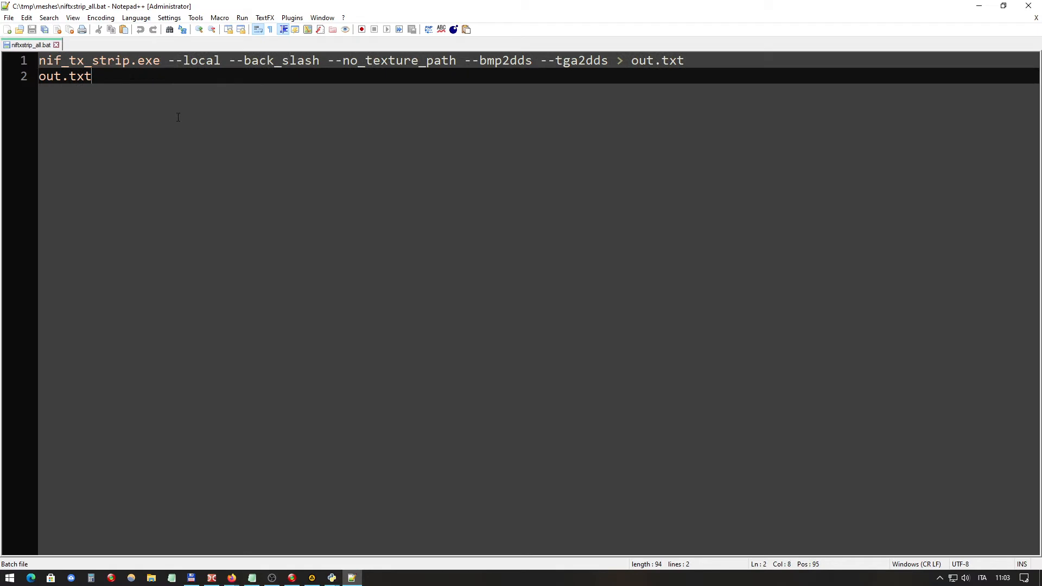
{"action": "key", "text": "Return"}
{"action": "key", "text": "Return"}
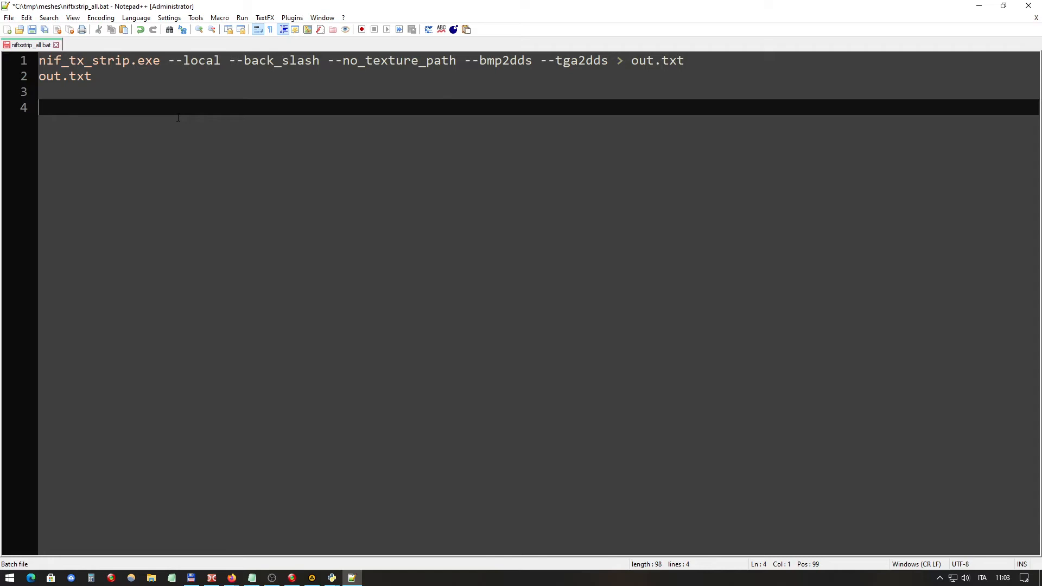
{"action": "type", "text": ".bmp"}
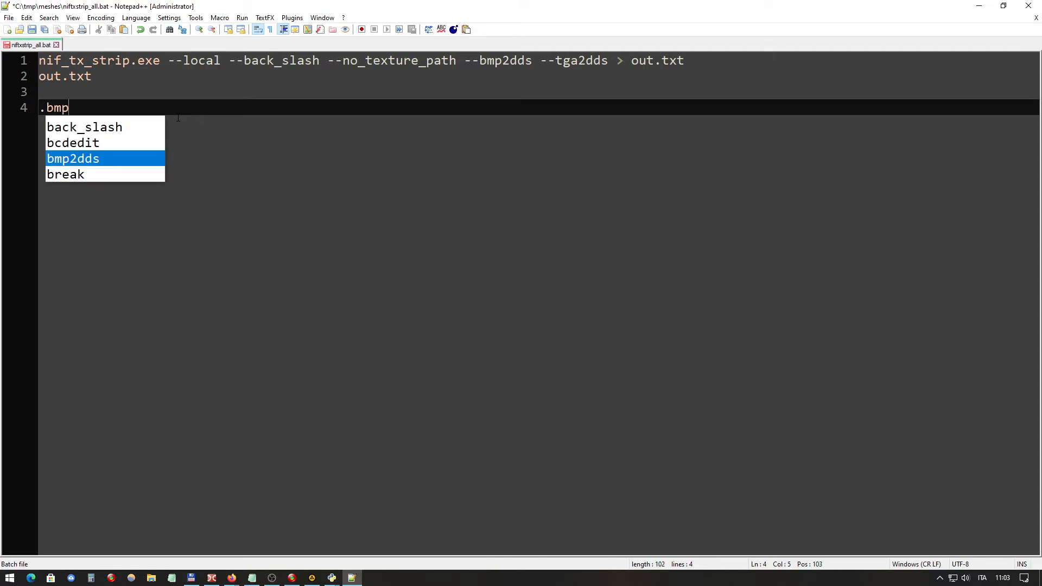
{"action": "key", "text": "Return"}
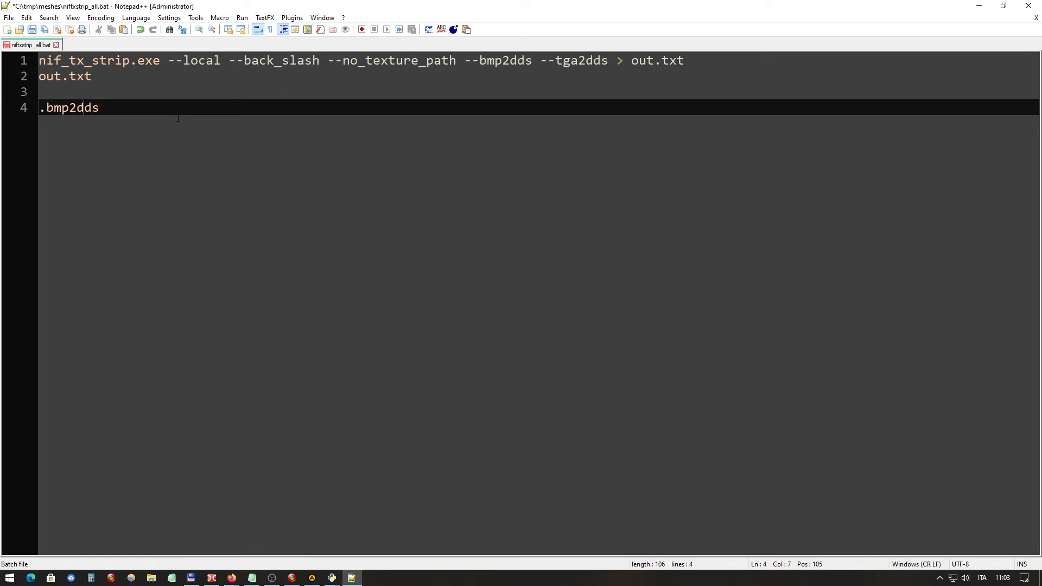
{"action": "key", "text": "Delete"}
Add the example extensions .tga on line 5 and .dds on line 6, below .bmp
{"action": "key", "text": "Return"}
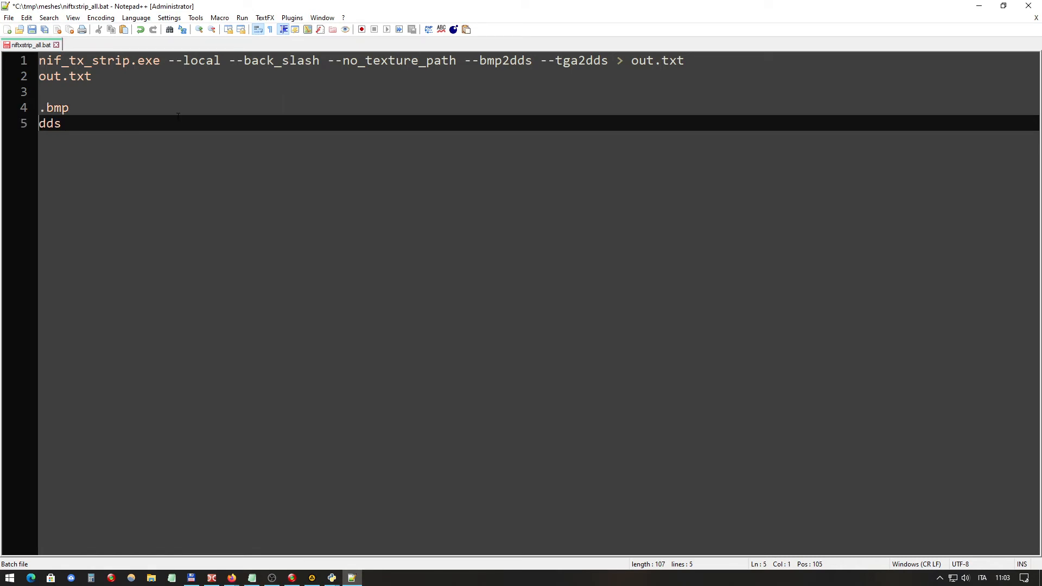
{"action": "type", "text": ".tga"}
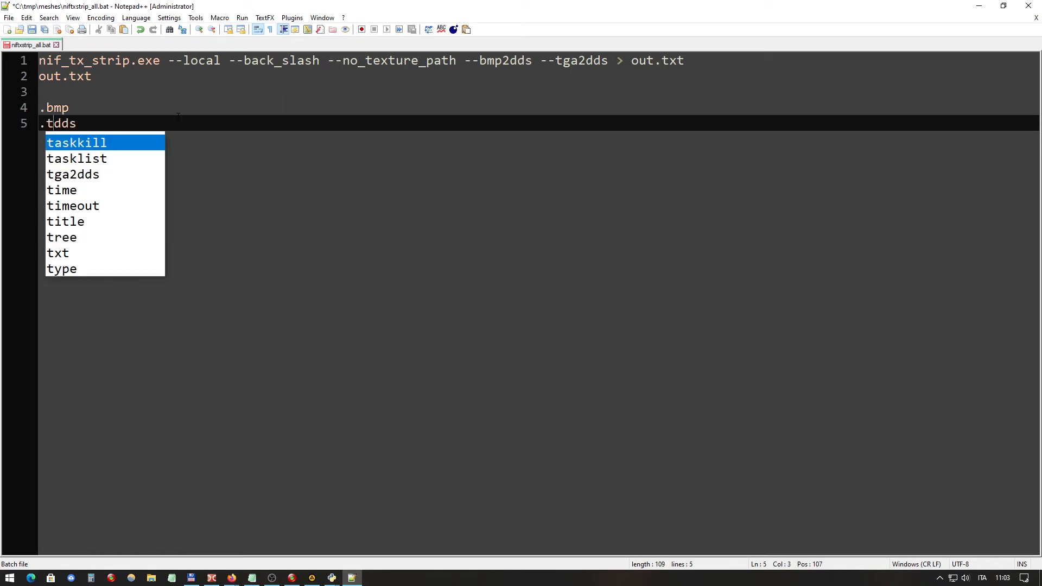
{"action": "key", "text": "Return"}
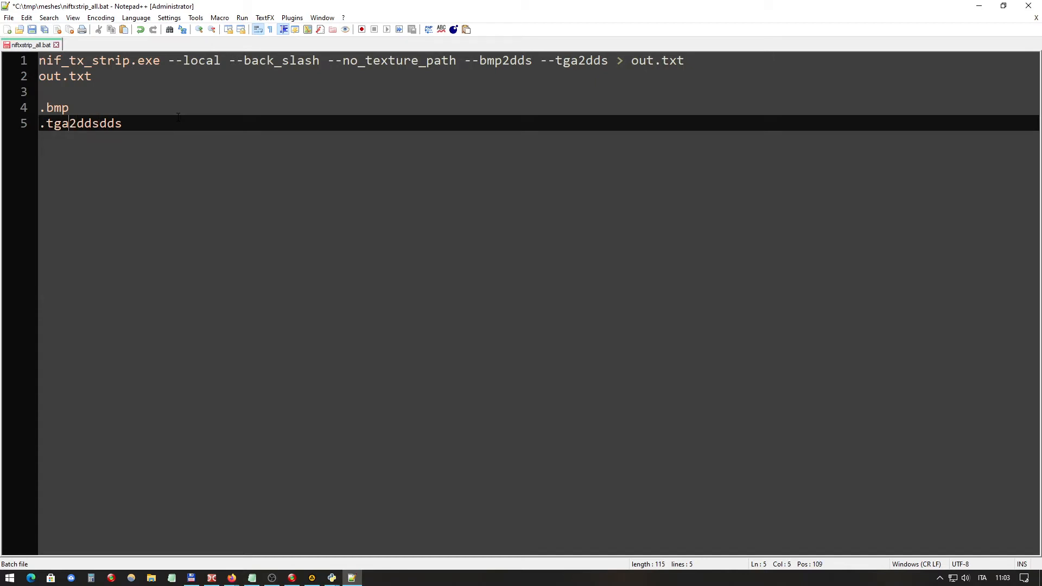
{"action": "key", "text": "Delete"}
{"action": "key", "text": "Delete"}
{"action": "key", "text": "Delete"}
{"action": "key", "text": "Delete"}
{"action": "key", "text": "Return"}
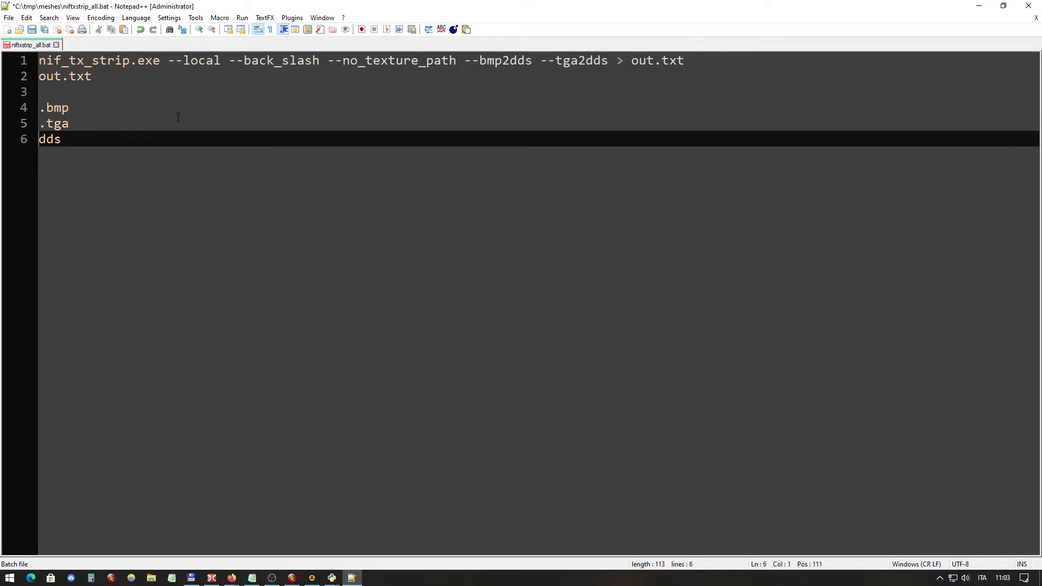
{"action": "type", "text": "."}
Move through the example extension lines and highlight .tga on line 5
{"action": "key", "text": "Up"}
{"action": "key", "text": "Up"}
{"action": "key", "text": "Up"}
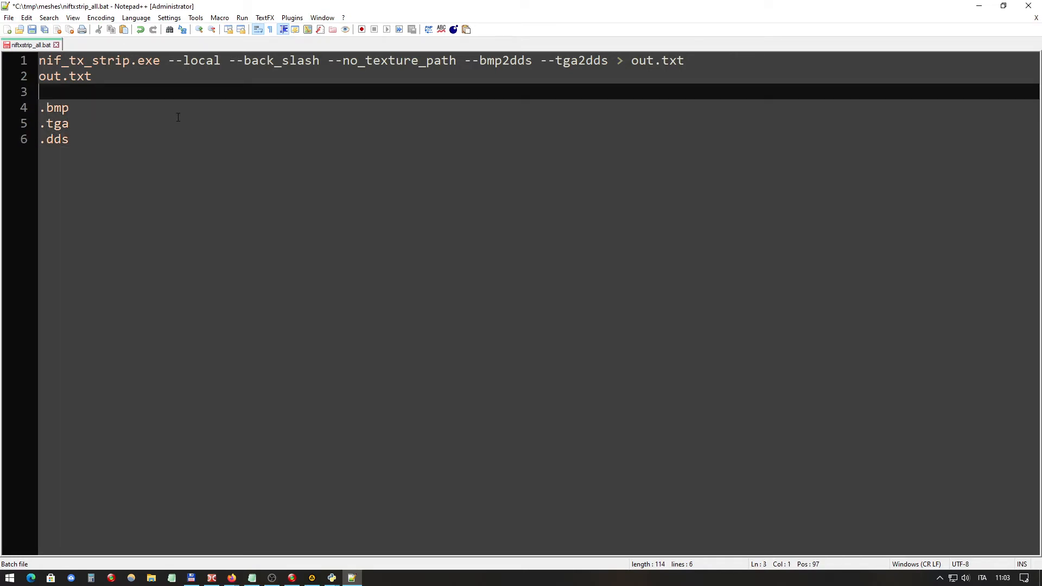
{"action": "key", "text": "Down"}
{"action": "key", "text": "Down"}
{"action": "key", "text": "Up"}
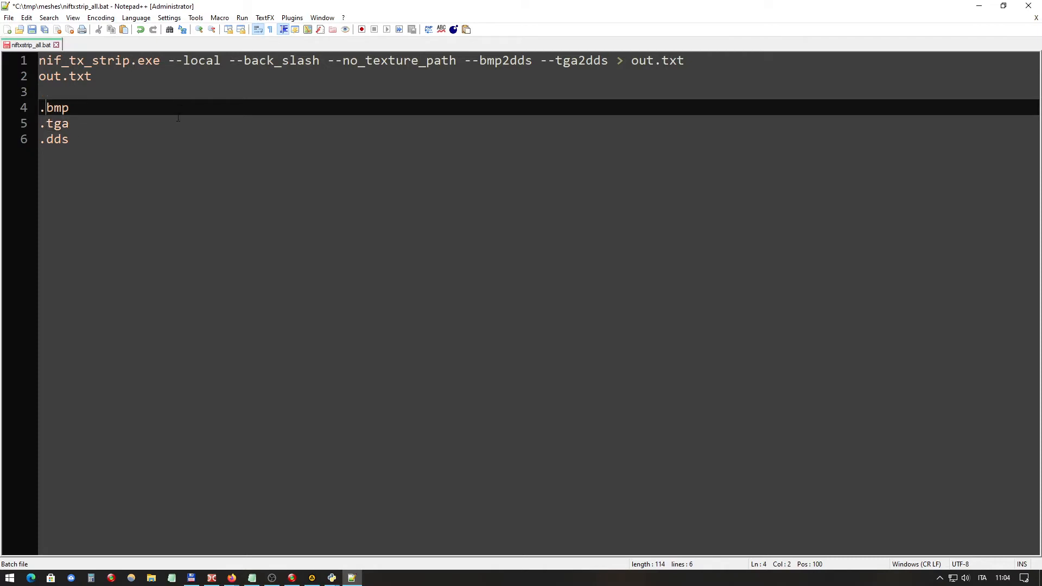
{"action": "key", "text": "Home"}
{"action": "key", "text": "Down"}
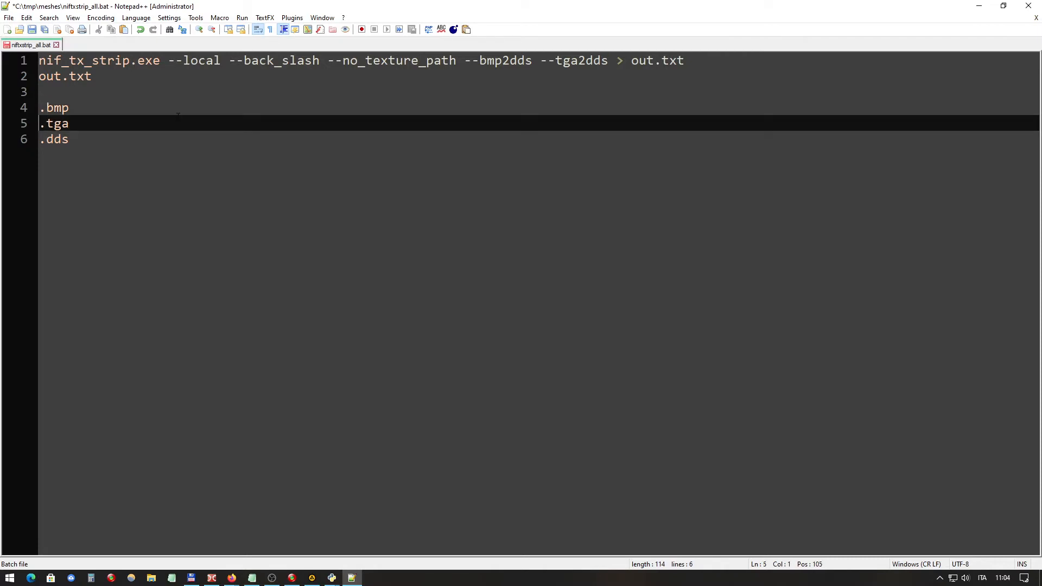
{"action": "key", "text": "Up"}
{"action": "key", "text": "End"}
{"action": "key", "text": "Down"}
{"action": "key", "text": "shift+Right"}
{"action": "key", "text": "shift+Right"}
{"action": "key", "text": "shift+Right"}
{"action": "key", "text": "shift+Right"}
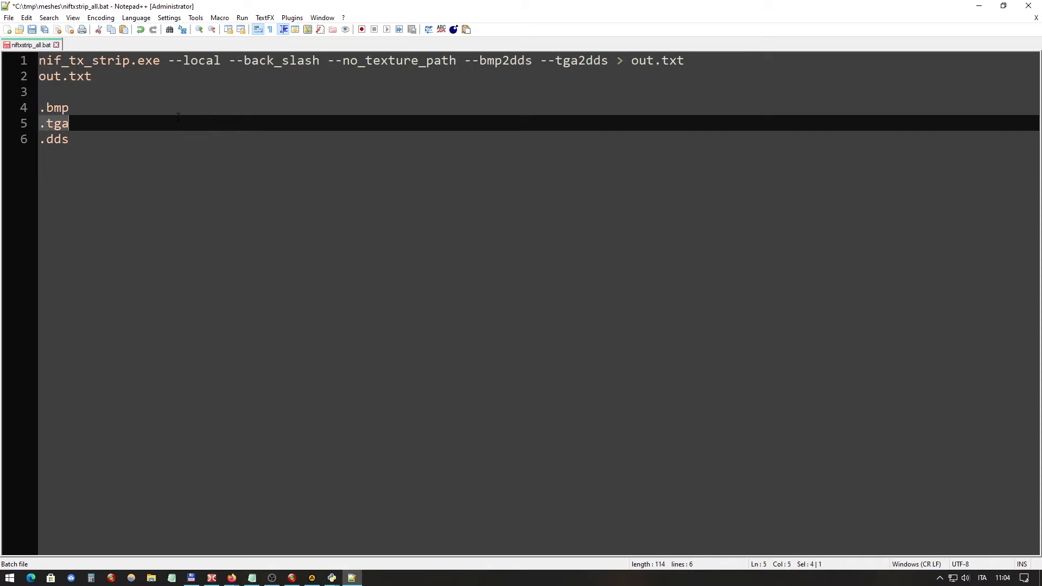
Highlight the .dds extension on line 6
{"action": "key", "text": "Down"}
{"action": "key", "text": "shift+Left"}
{"action": "key", "text": "shift+Left"}
{"action": "key", "text": "shift+Left"}
{"action": "key", "text": "shift+Left"}
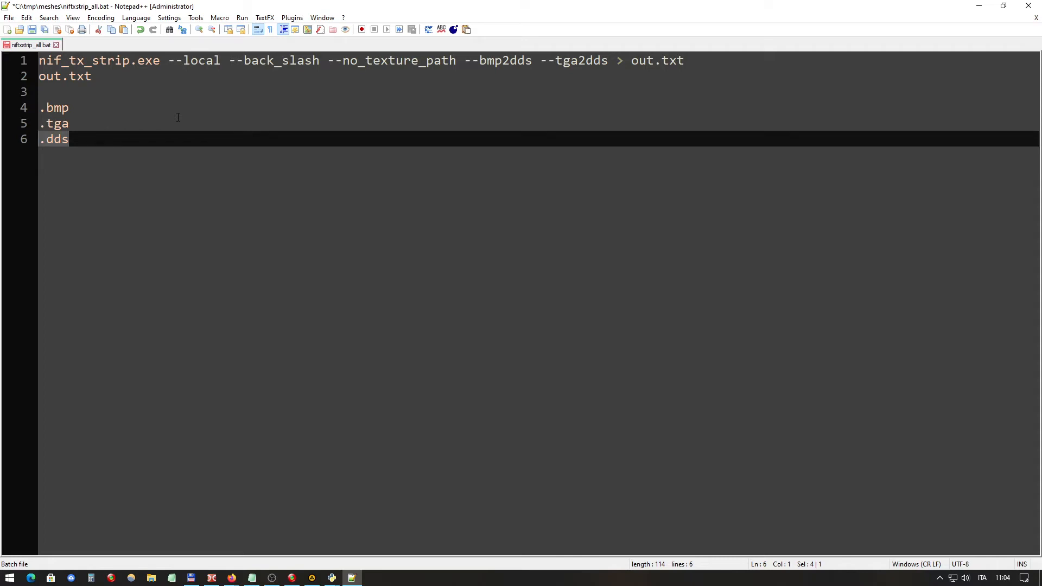
Point out the .tga and .bmp lines in turn, and highlight .dds on line 6 again
{"action": "left_click", "coordinate": [88, 117]}
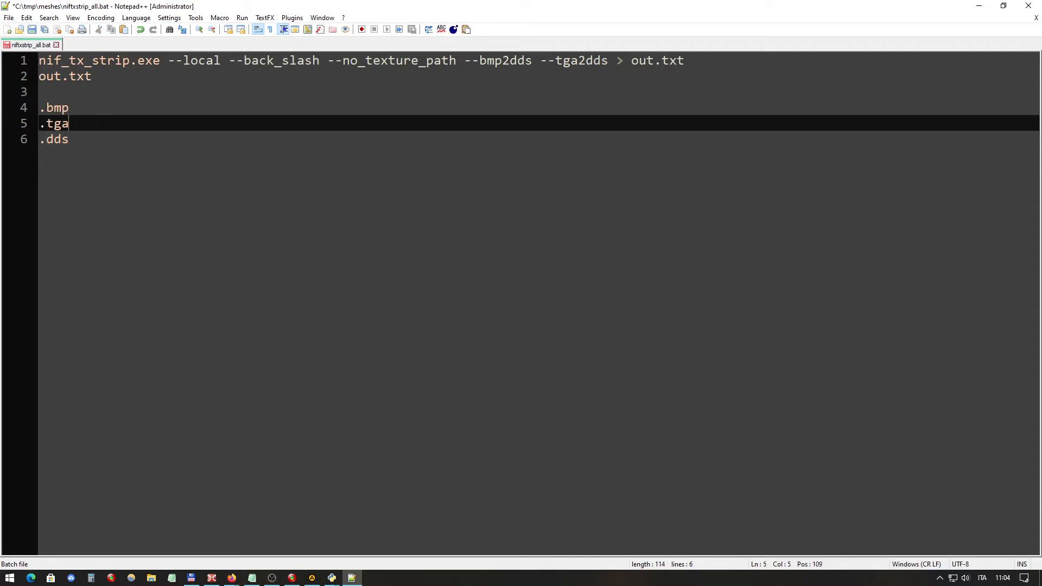
{"action": "left_click", "coordinate": [75, 108]}
{"action": "left_click", "coordinate": [71, 139]}
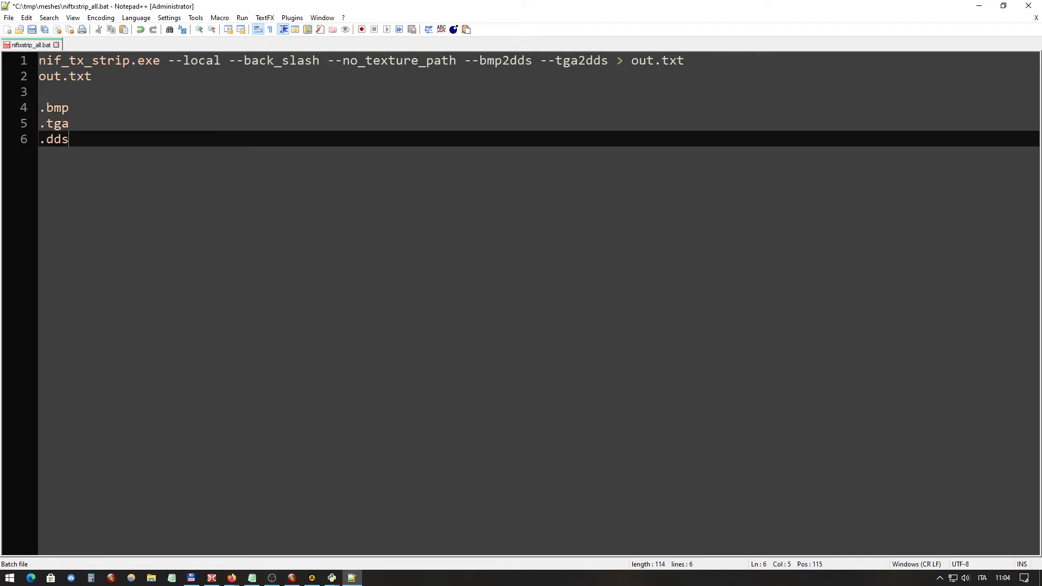
{"action": "left_click_drag", "start_coordinate": [69, 140], "coordinate": [41, 139]}
{"action": "left_click", "coordinate": [47, 140]}
{"action": "left_click_drag", "start_coordinate": [69, 140], "coordinate": [40, 142]}
{"action": "left_click", "coordinate": [74, 143]}
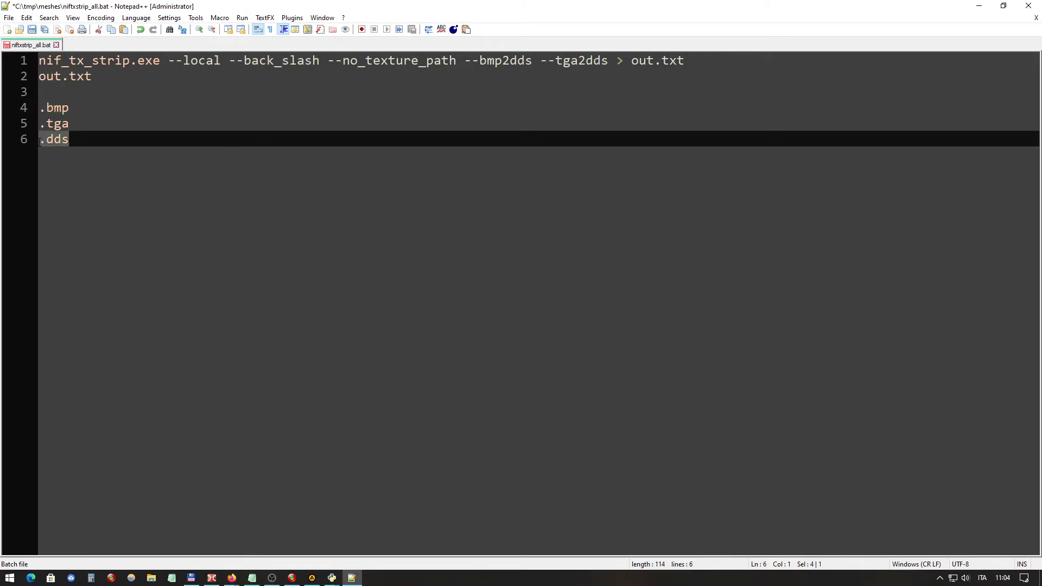
Highlight the three example extensions from .bmp on line 4 to .dds on line 6, followed by .dds alone
{"action": "left_click", "coordinate": [404, 60]}
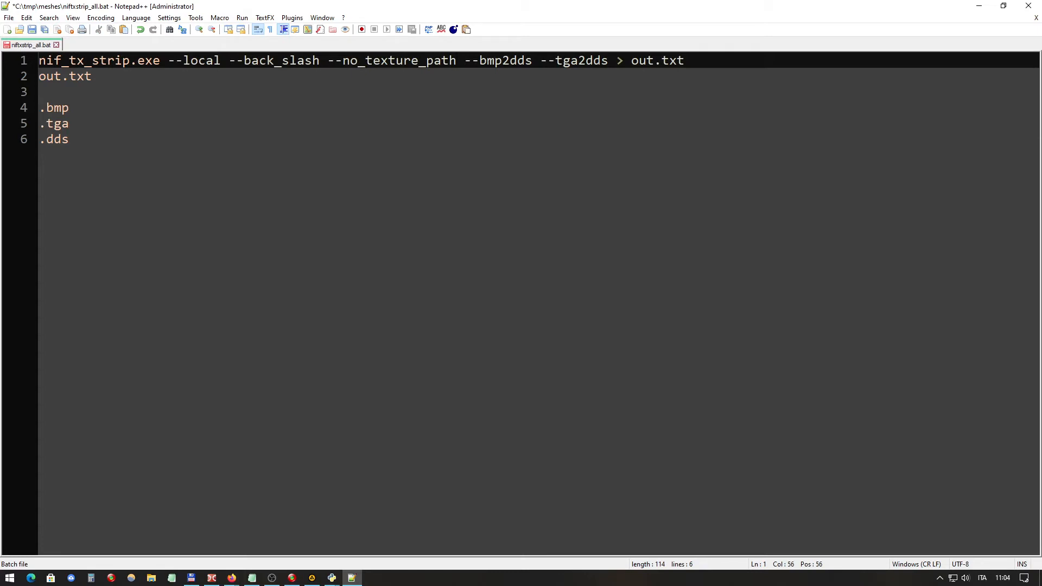
{"action": "left_click", "coordinate": [71, 109]}
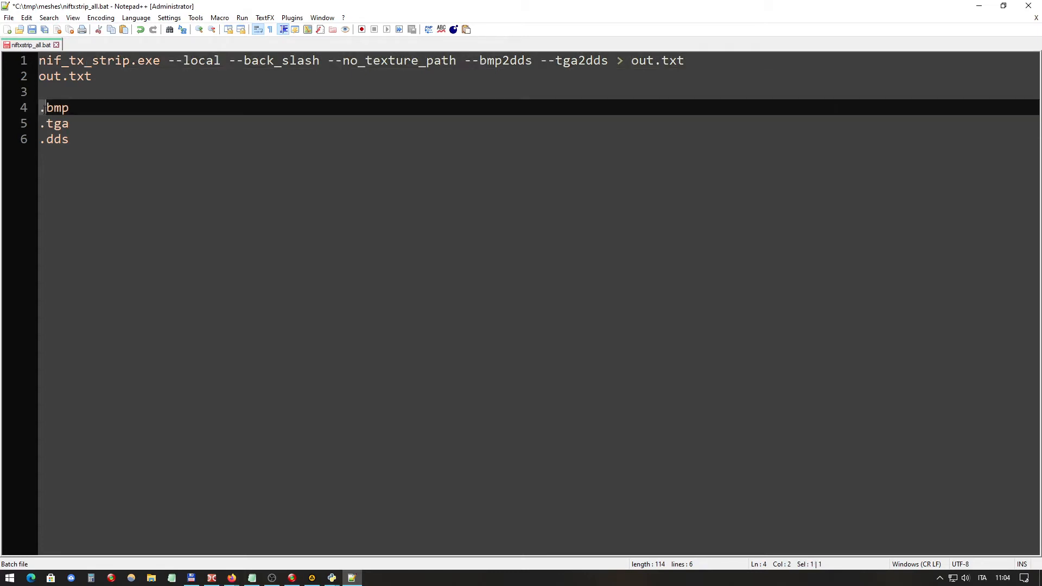
{"action": "left_click_drag", "start_coordinate": [40, 109], "coordinate": [67, 138]}
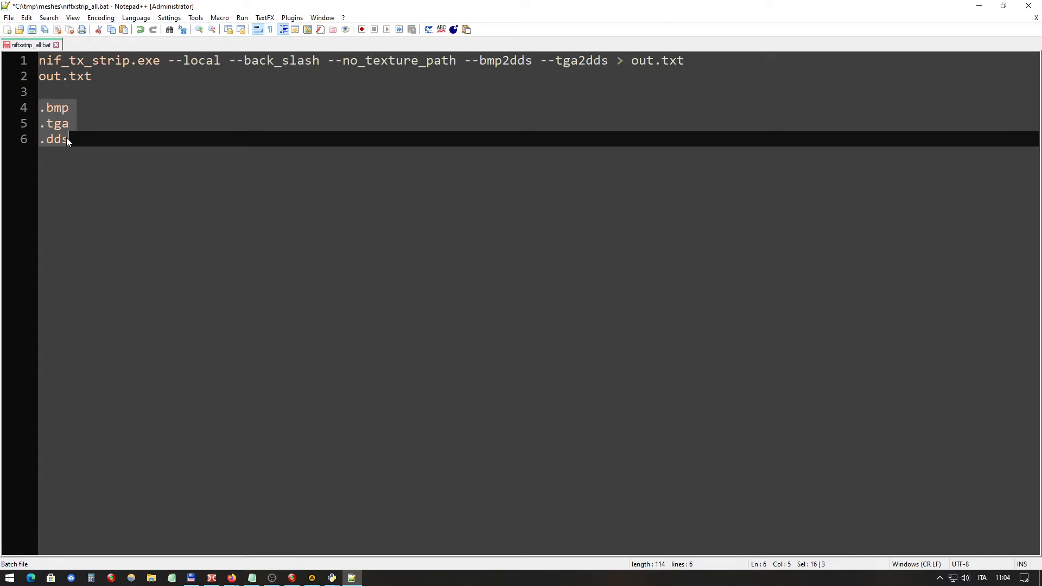
{"action": "left_click", "coordinate": [67, 150]}
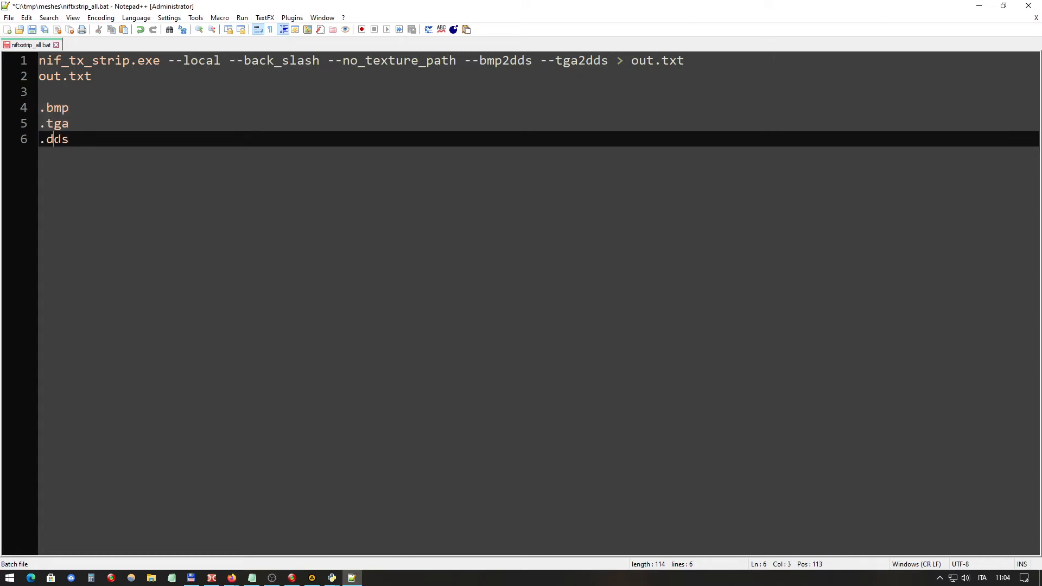
{"action": "left_click_drag", "start_coordinate": [69, 139], "coordinate": [40, 138]}
{"action": "left_click", "coordinate": [70, 123]}
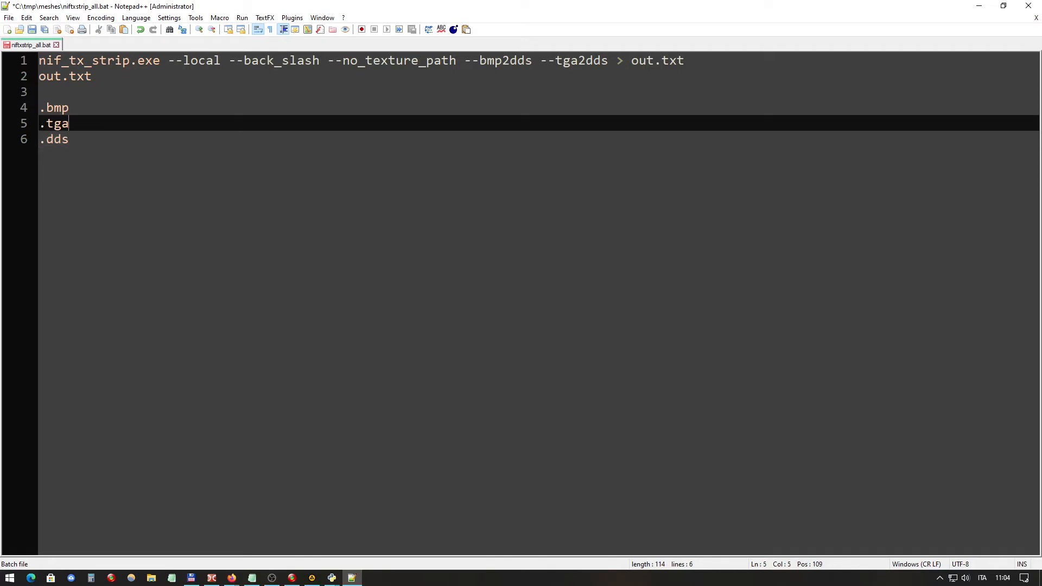
Highlight the .dds extension on line 6, followed by the bmp2dds option in the command on line 1
{"action": "key", "text": "Down"}
{"action": "key", "text": "shift+Home"}
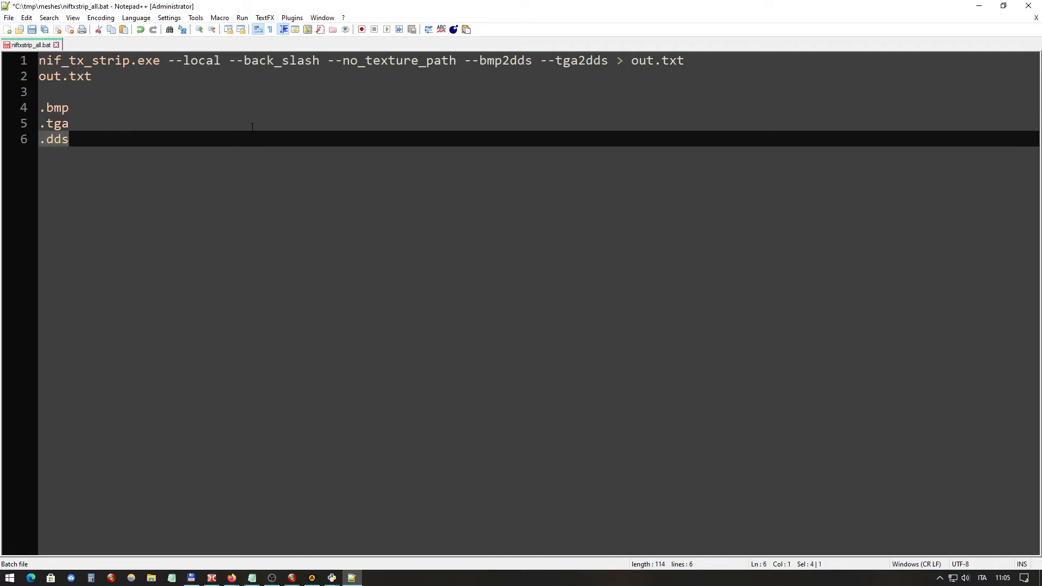
{"action": "left_click", "coordinate": [495, 60]}
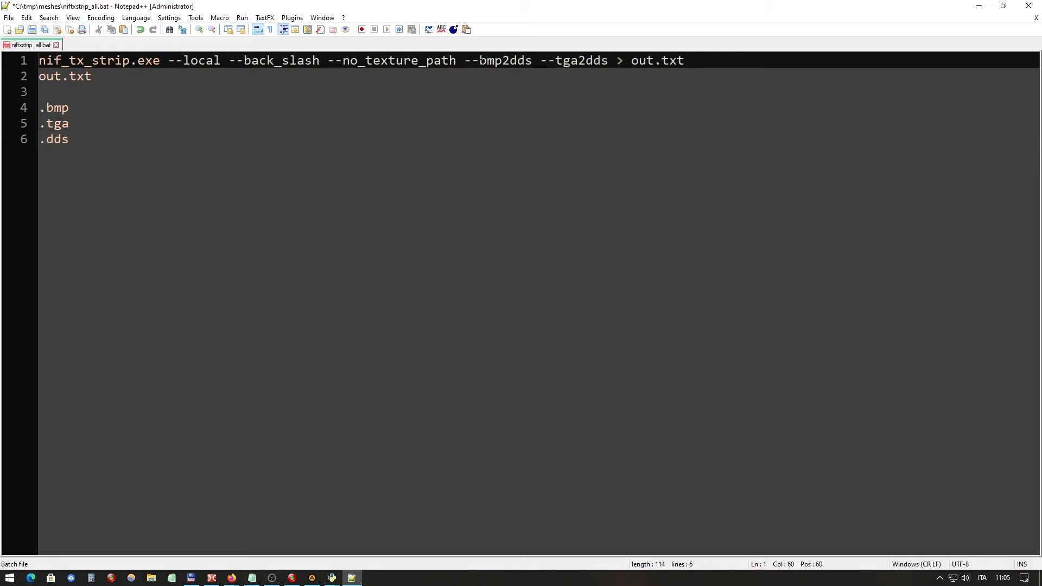
{"action": "left_click", "coordinate": [495, 60]}
{"action": "double_click", "coordinate": [528, 61]}
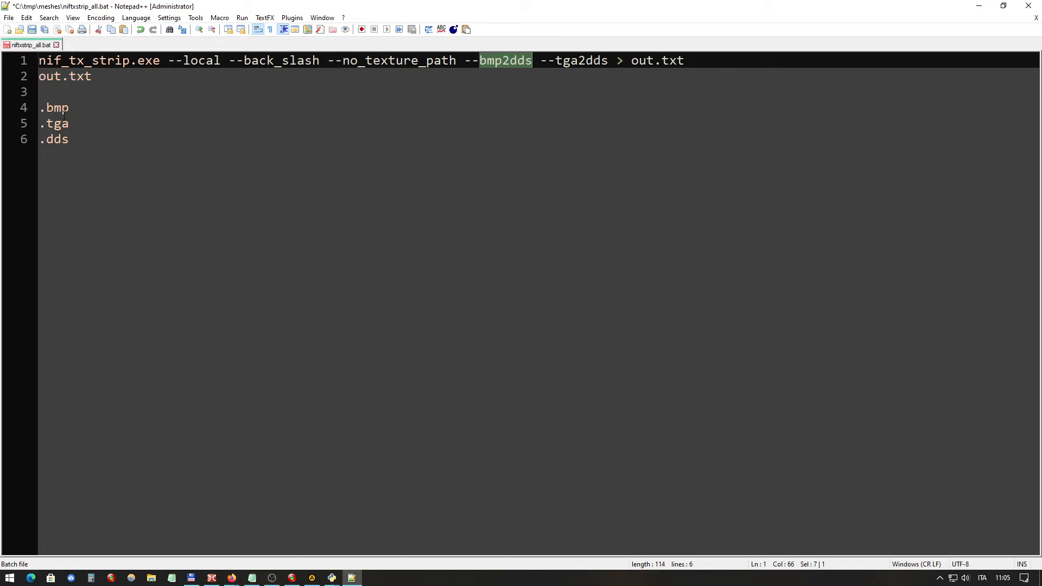
Highlight the example extensions on lines 4 to 6, and point out .dds, .bmp and the command line in turn
{"action": "left_click_drag", "start_coordinate": [69, 141], "coordinate": [39, 108]}
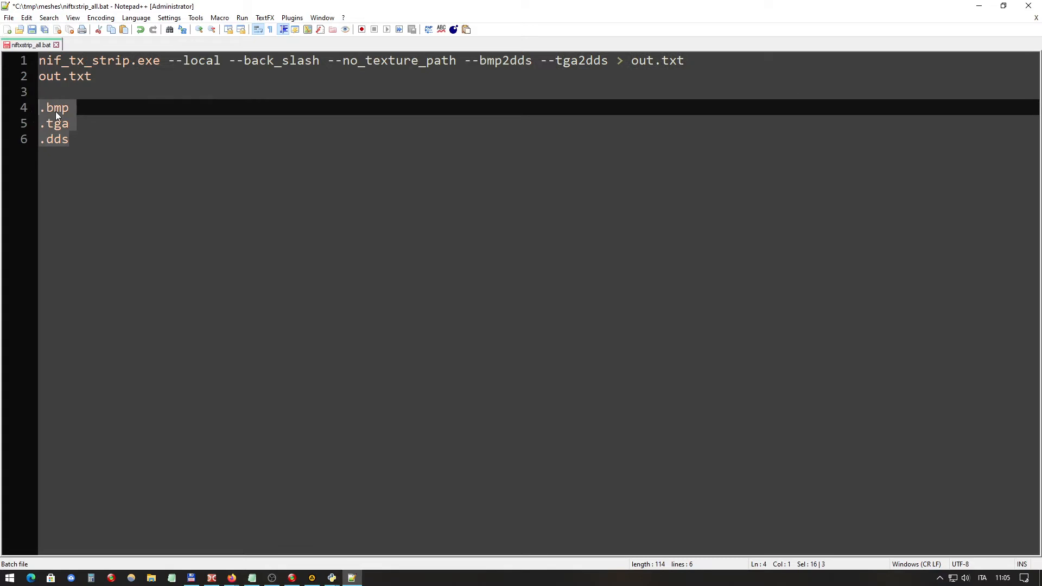
{"action": "left_click", "coordinate": [53, 140]}
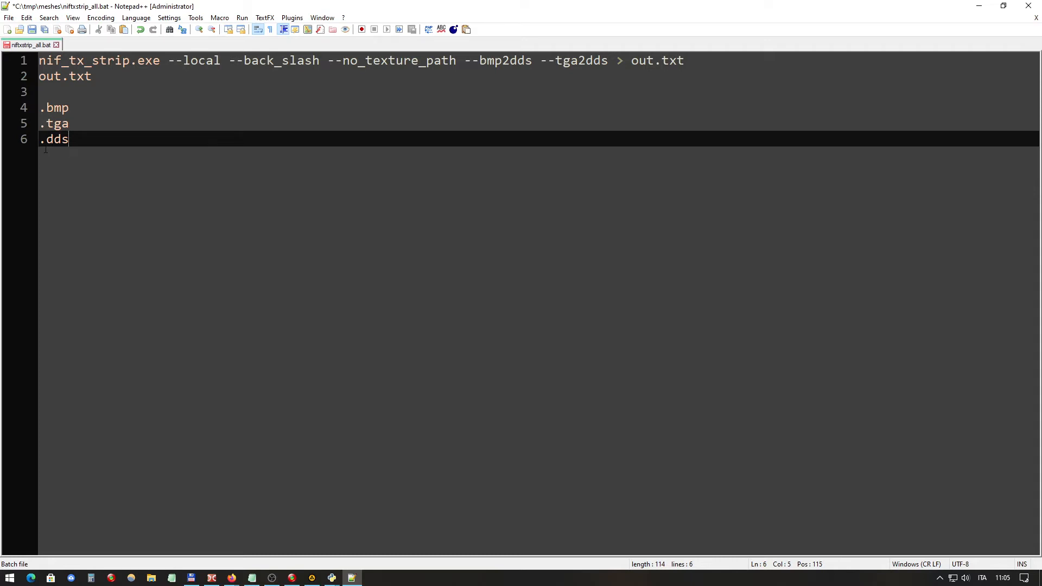
{"action": "left_click", "coordinate": [77, 108]}
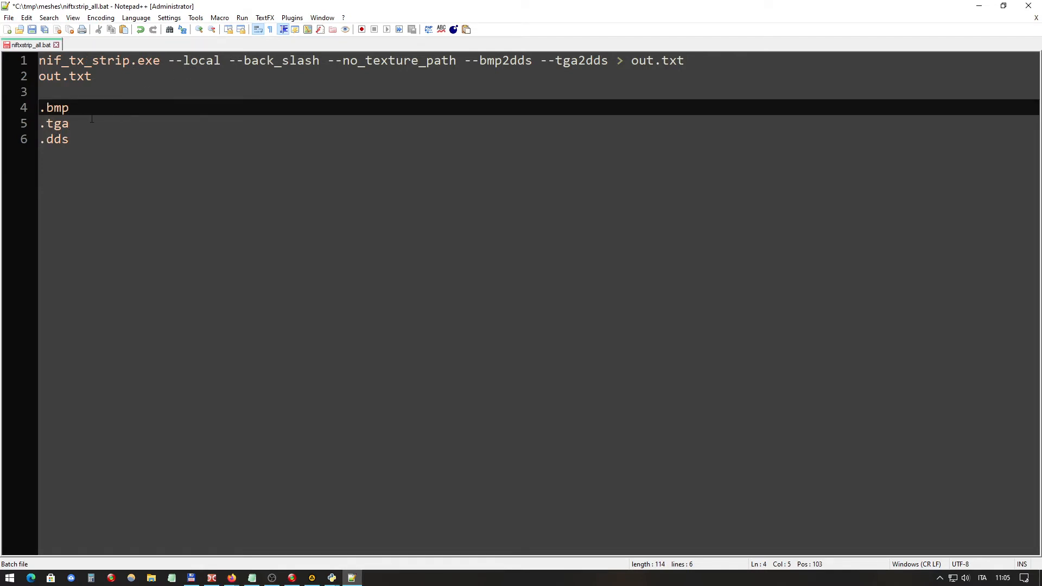
{"action": "left_click", "coordinate": [426, 60]}
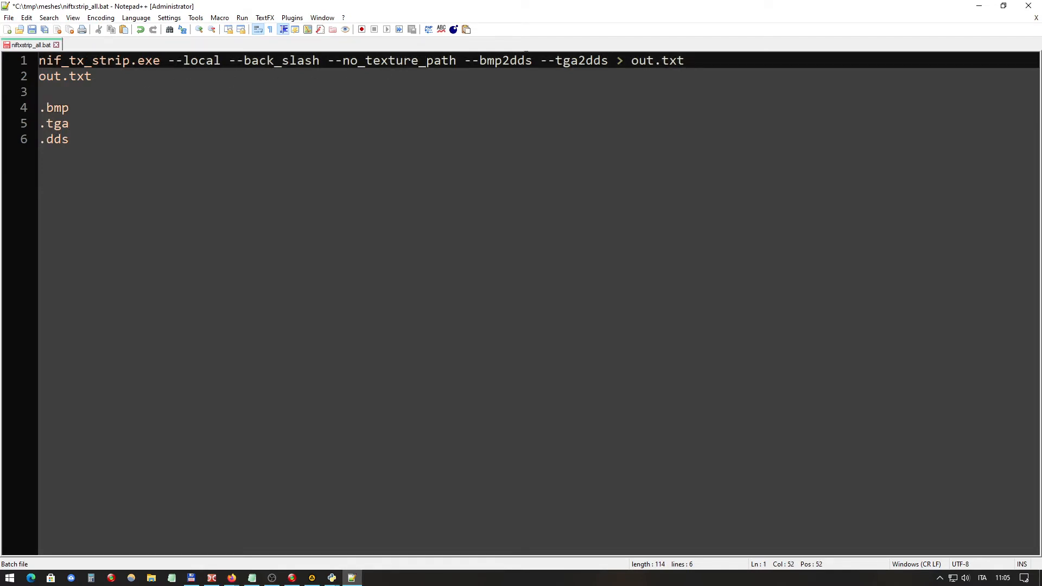
Highlight the whole .dds extension on line 6 as the target texture format
{"action": "left_click_drag", "start_coordinate": [75, 139], "coordinate": [39, 139]}
{"action": "left_click", "coordinate": [54, 139]}
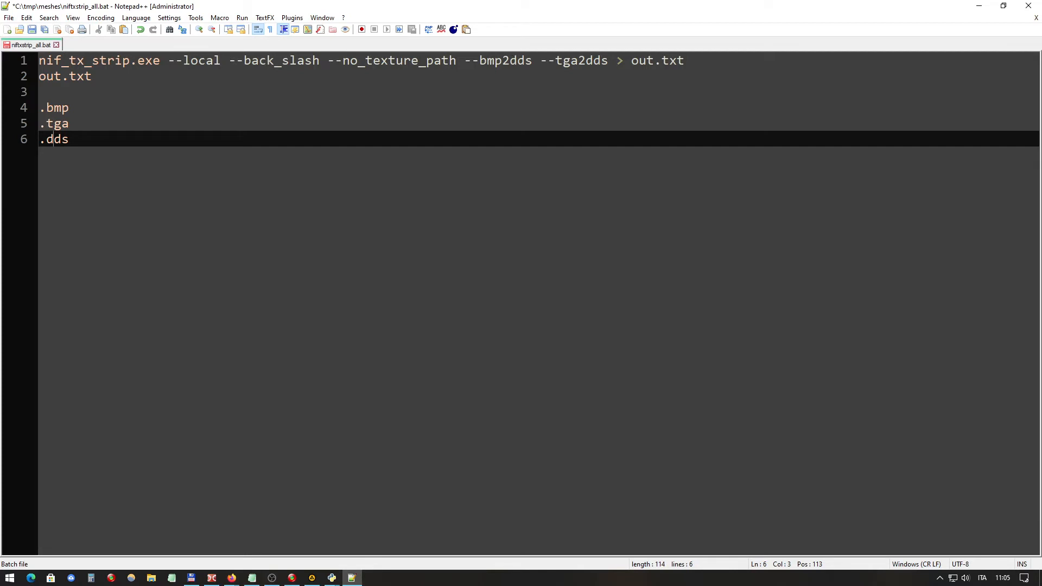
{"action": "left_click_drag", "start_coordinate": [69, 139], "coordinate": [39, 139]}
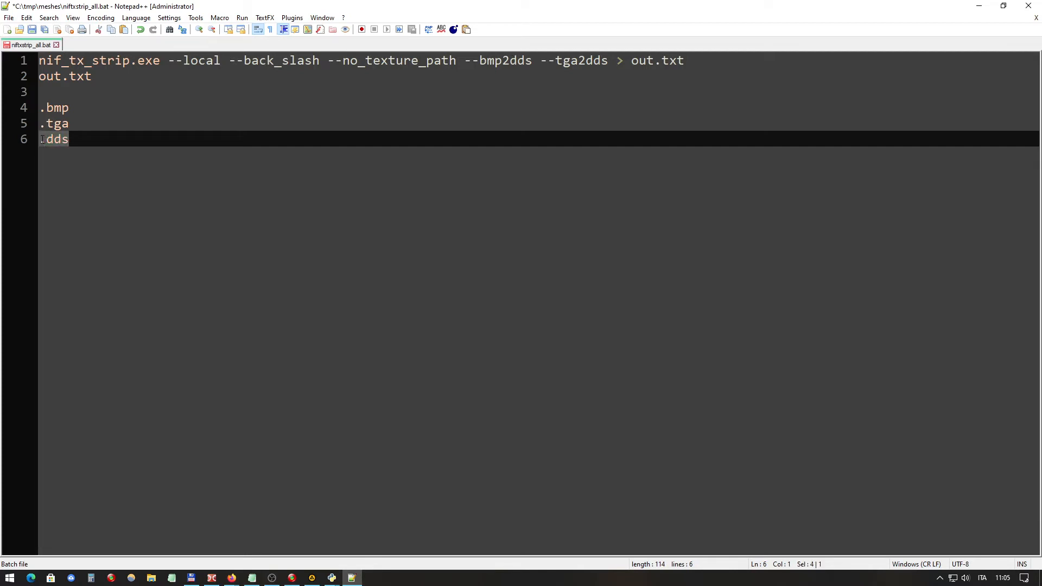
Point out bmp2dds in the command, highlight .dds on line 6, and highlight the full --bmp2dds option
{"action": "left_click", "coordinate": [517, 60]}
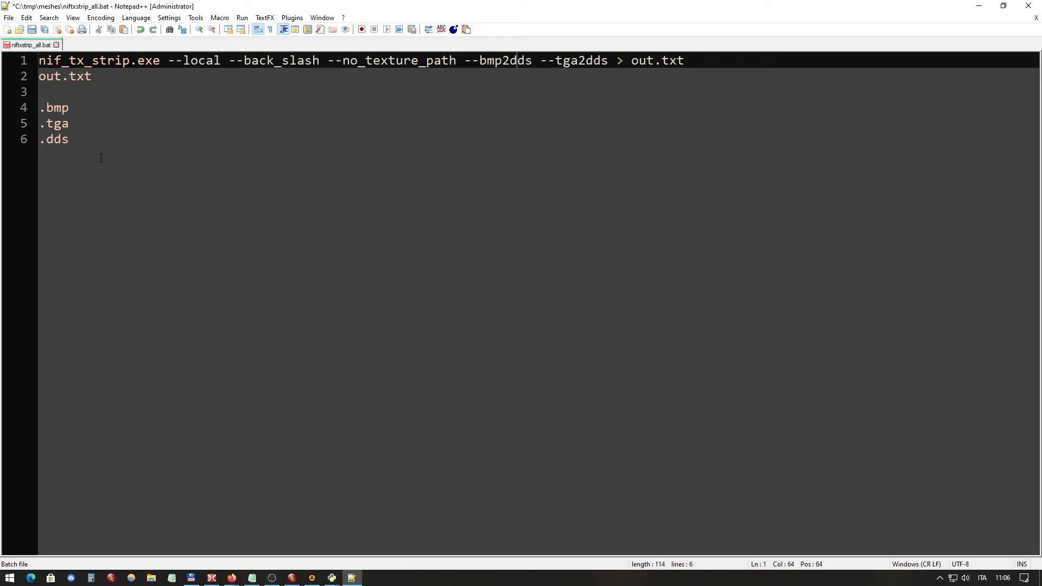
{"action": "left_click_drag", "start_coordinate": [69, 139], "coordinate": [40, 140]}
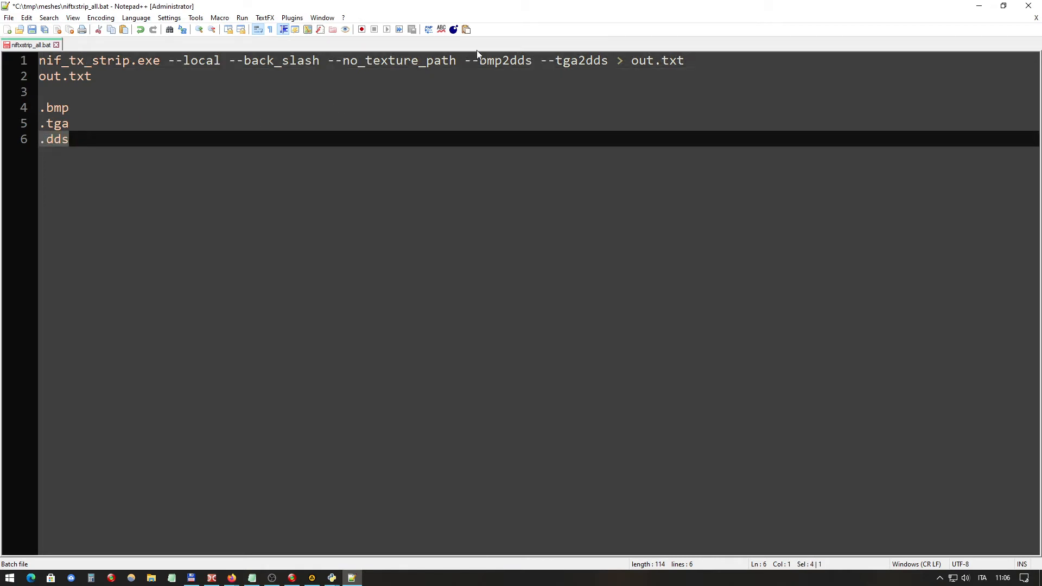
{"action": "left_click", "coordinate": [510, 60]}
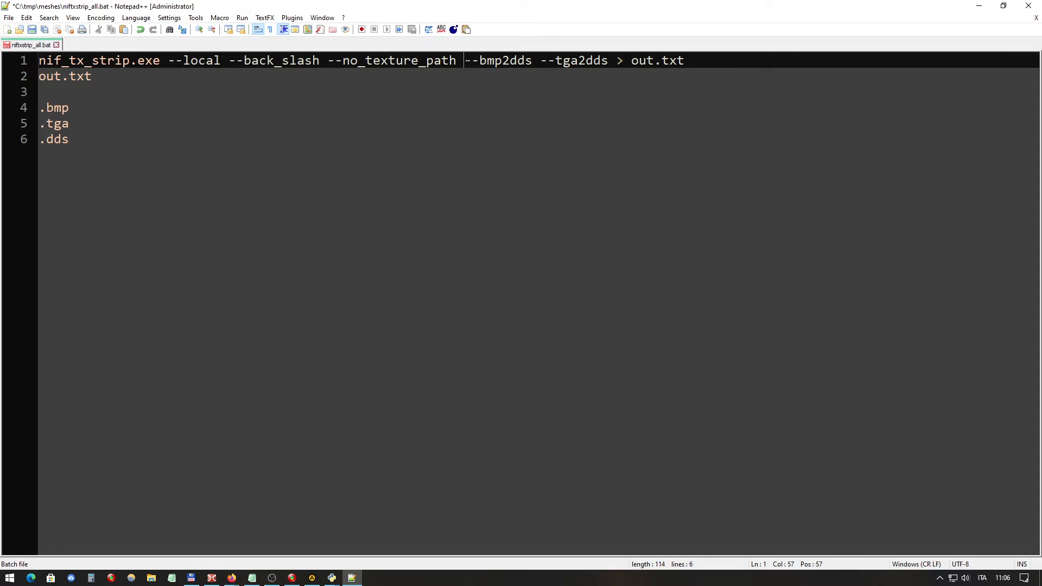
{"action": "left_click_drag", "start_coordinate": [464, 61], "coordinate": [533, 61]}
Delete the blank line and the .bmp, .tga and .dds example lines below out.txt
{"action": "left_click_drag", "start_coordinate": [92, 76], "coordinate": [54, 61]}
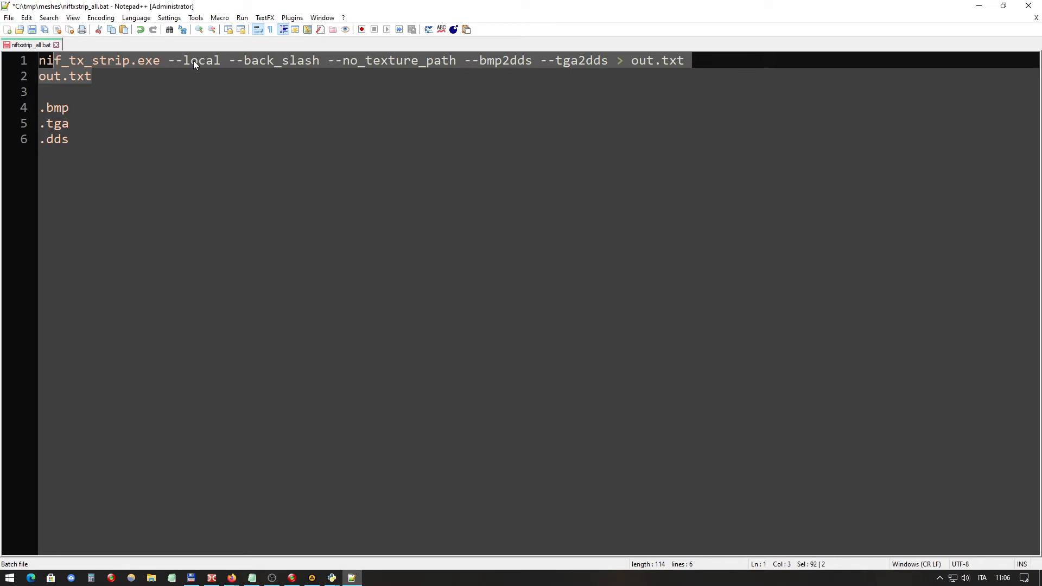
{"action": "left_click", "coordinate": [67, 108]}
{"action": "left_click", "coordinate": [65, 95]}
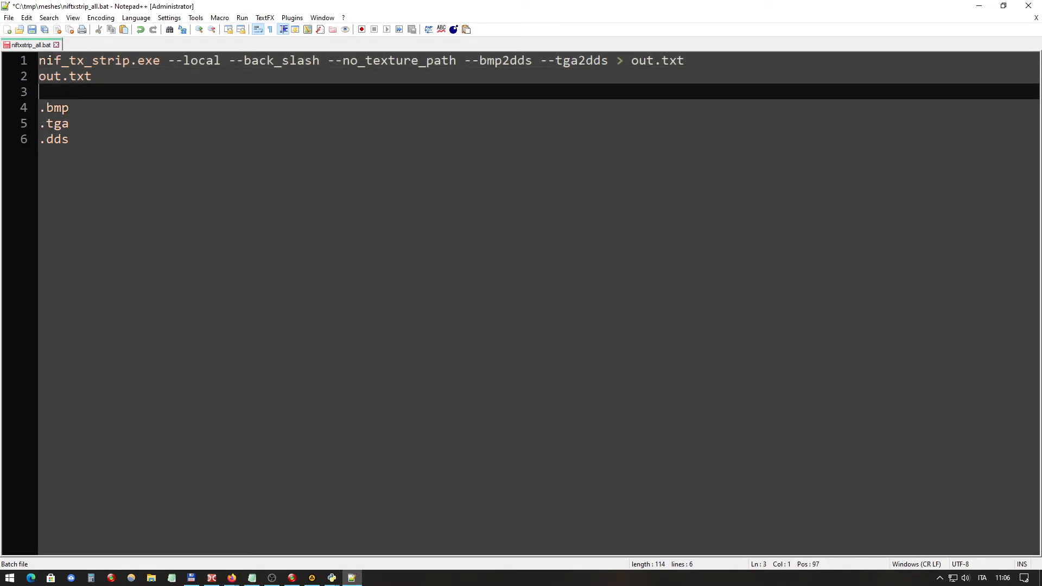
{"action": "left_click_drag", "start_coordinate": [104, 80], "coordinate": [112, 158]}
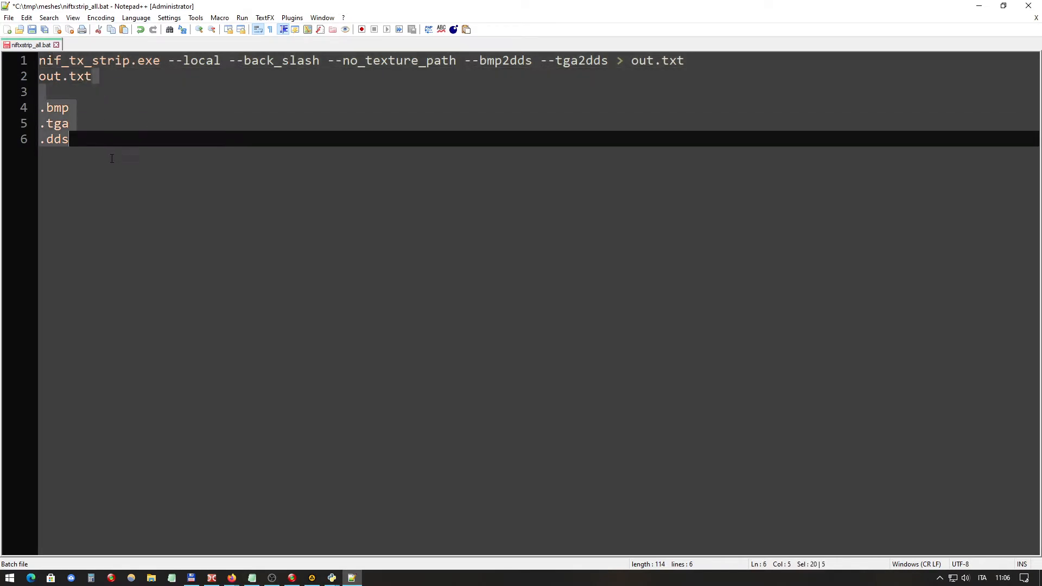
{"action": "key", "text": "BackSpace"}
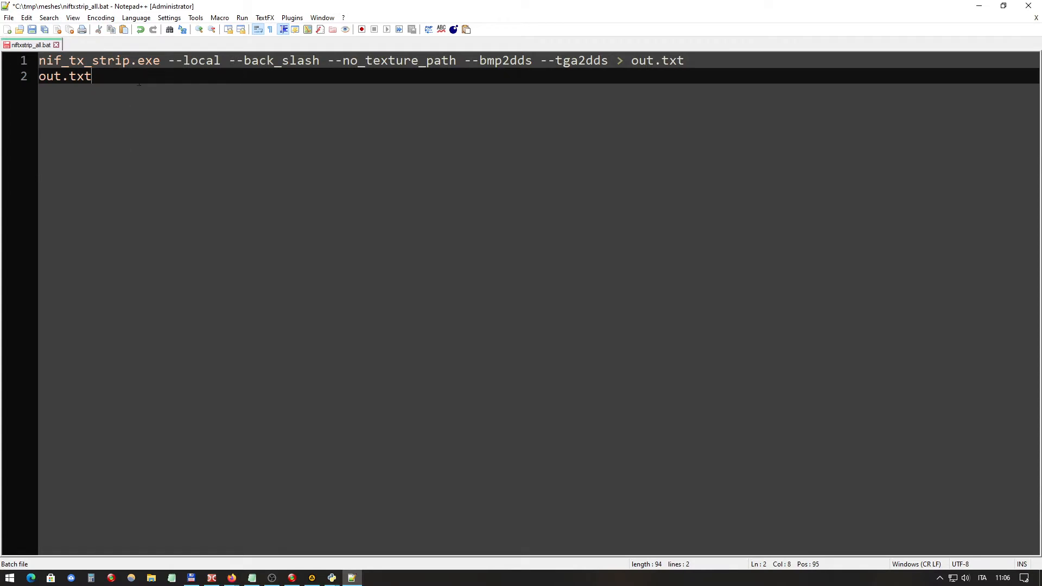
Highlight the nif_tx_strip.exe program name at the start of the command on line 1
{"action": "left_click", "coordinate": [380, 57]}
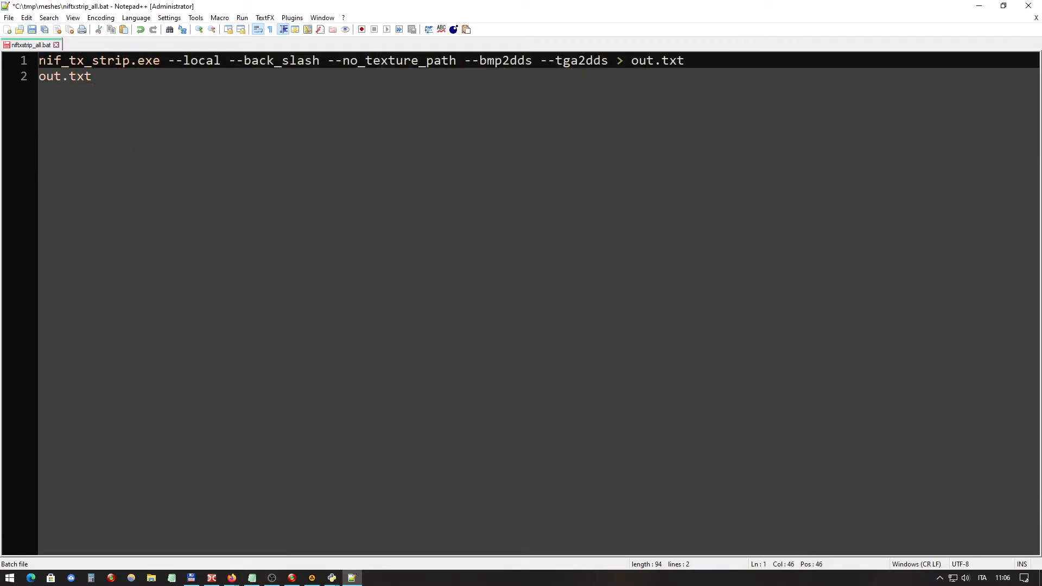
{"action": "left_click", "coordinate": [40, 60]}
{"action": "left_click", "coordinate": [145, 60]}
{"action": "left_click_drag", "start_coordinate": [168, 60], "coordinate": [39, 60]}
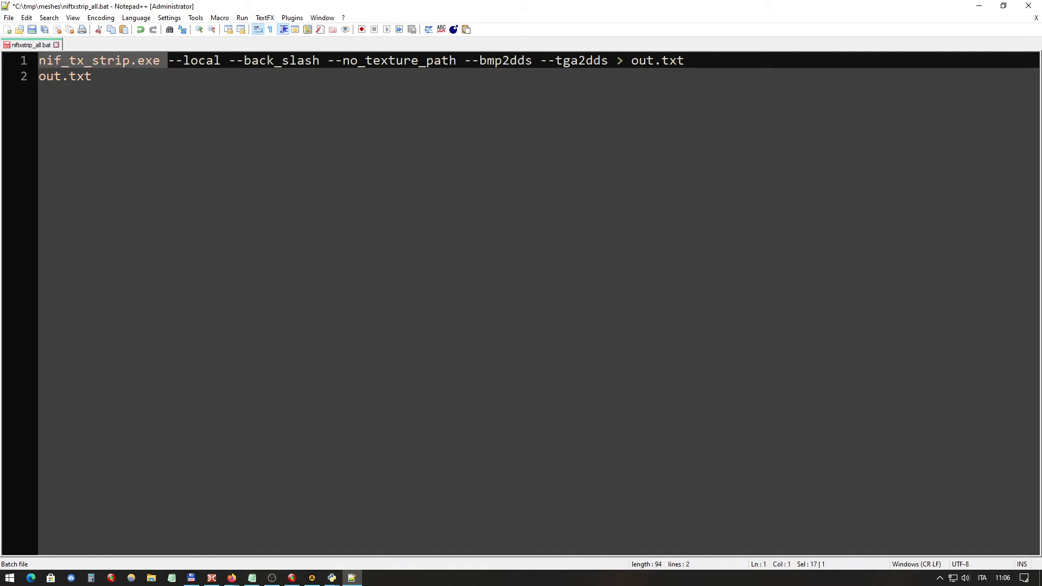
{"action": "left_click", "coordinate": [123, 60]}
{"action": "left_click", "coordinate": [103, 78]}
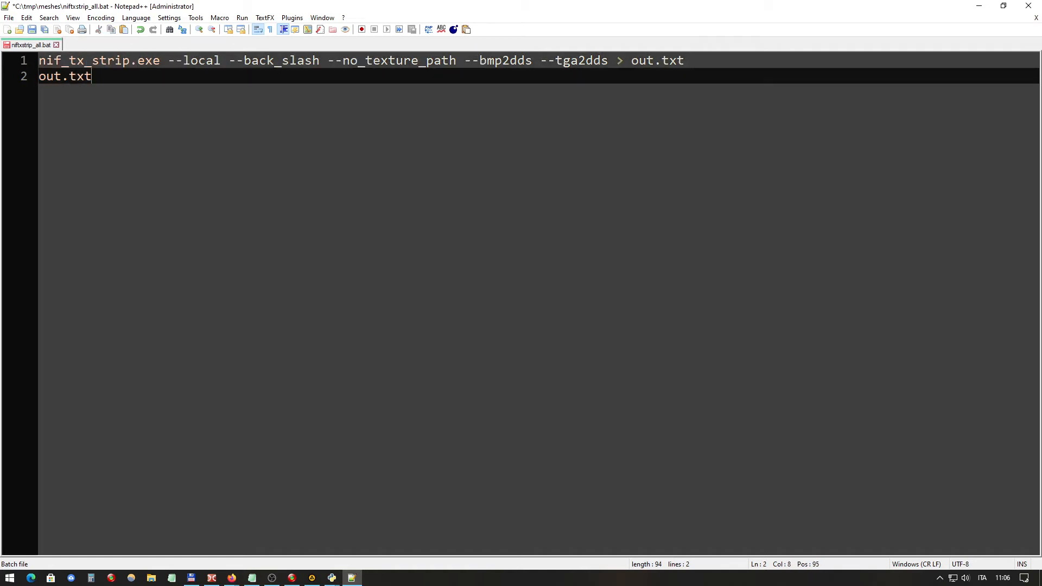
Highlight the out.txt output file name at the end of the command on line 1
{"action": "left_click", "coordinate": [661, 60]}
{"action": "key", "text": "Left"}
{"action": "key", "text": "Left"}
{"action": "key", "text": "Left"}
{"action": "key", "text": "Left"}
{"action": "key", "text": "Left"}
{"action": "key", "text": "Left"}
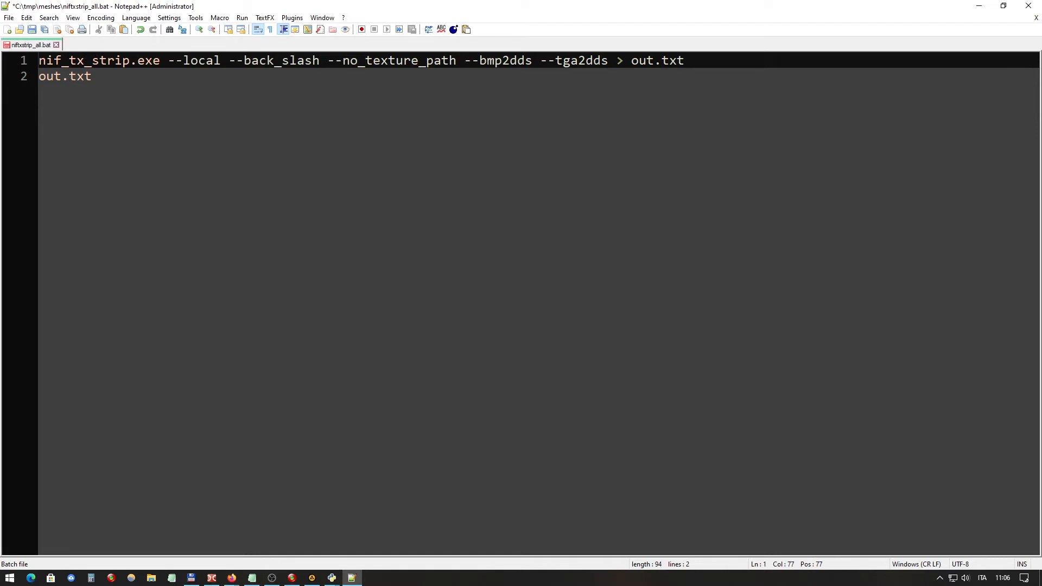
{"action": "key", "text": "End"}
{"action": "key", "text": "shift+Left"}
{"action": "key", "text": "shift+Left"}
{"action": "key", "text": "shift+Left"}
{"action": "key", "text": "shift+Left"}
{"action": "key", "text": "shift+Left"}
{"action": "key", "text": "shift+Left"}
{"action": "key", "text": "shift+Left"}
Highlight the out.txt line that opens the report on line 2
{"action": "left_click", "coordinate": [657, 64]}
{"action": "key", "text": "Down"}
{"action": "key", "text": "shift+Left"}
{"action": "key", "text": "shift+Left"}
{"action": "key", "text": "shift+Left"}
{"action": "key", "text": "shift+Left"}
{"action": "key", "text": "shift+Left"}
{"action": "key", "text": "shift+Left"}
{"action": "key", "text": "shift+Left"}
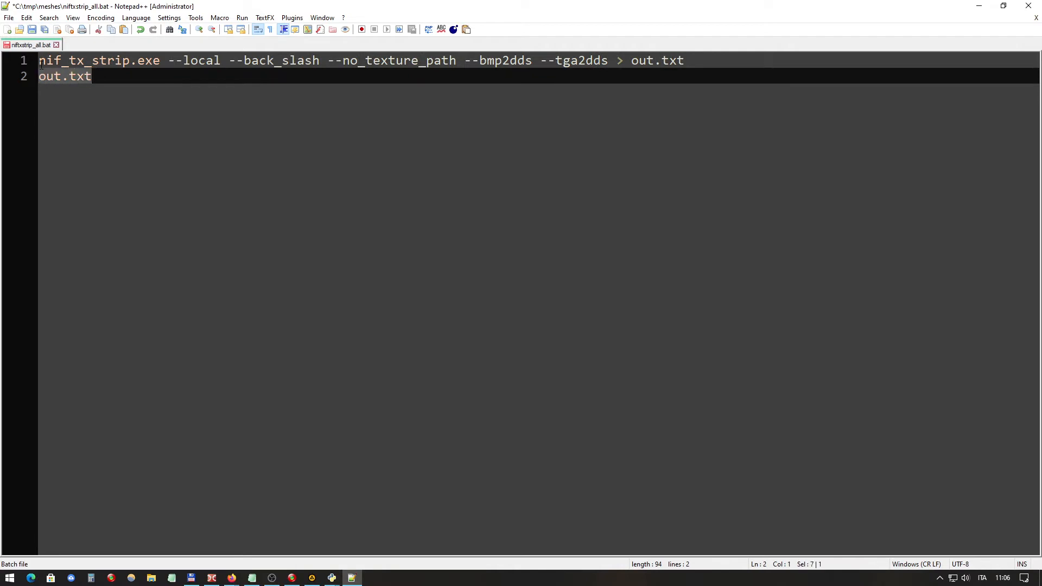
Save niftxstrip_all.bat and close the text editor
{"action": "key", "text": "Up"}
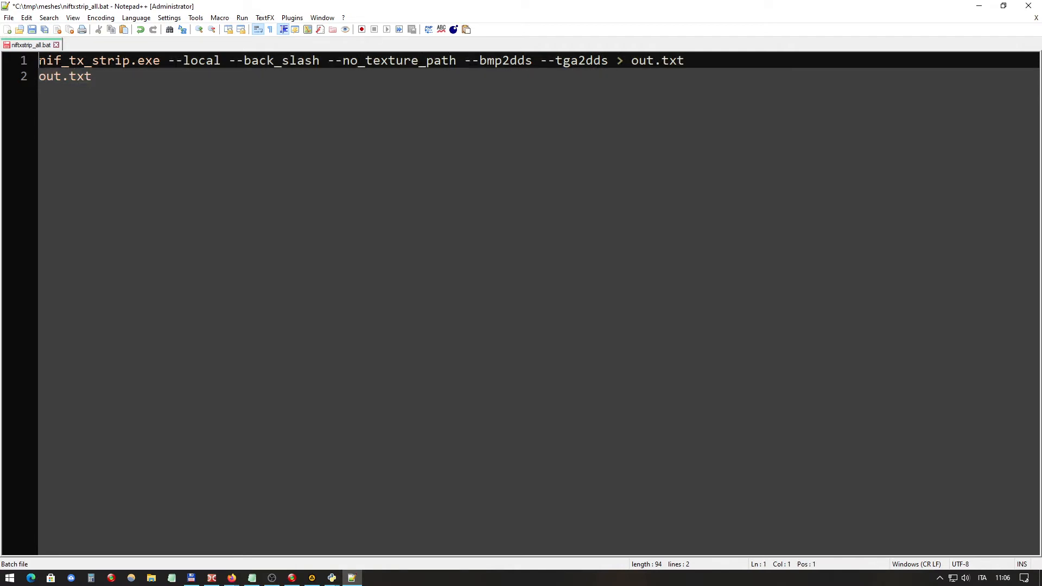
{"action": "left_click", "coordinate": [31, 30]}
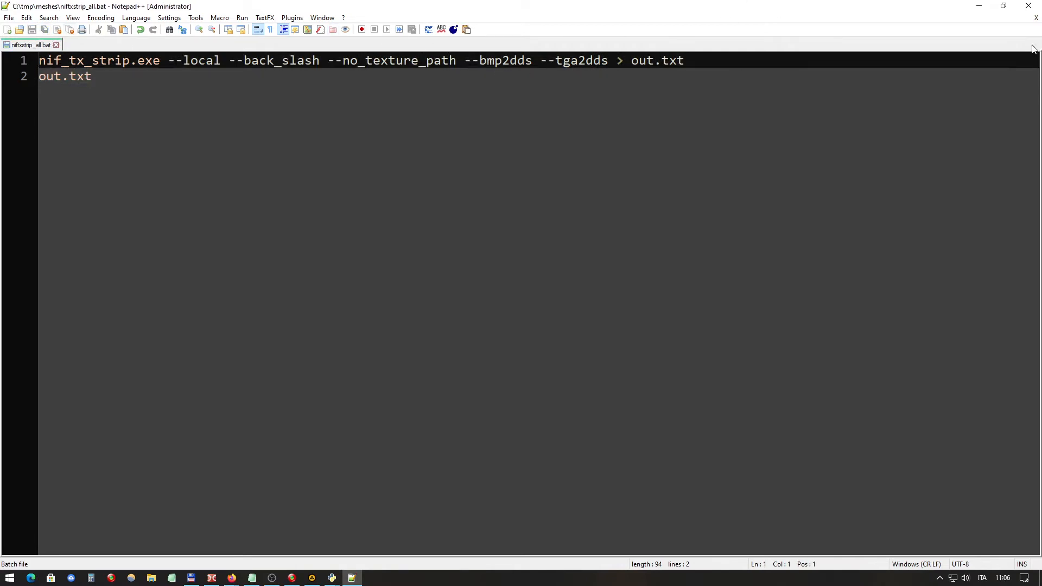
{"action": "left_click", "coordinate": [1027, 11]}
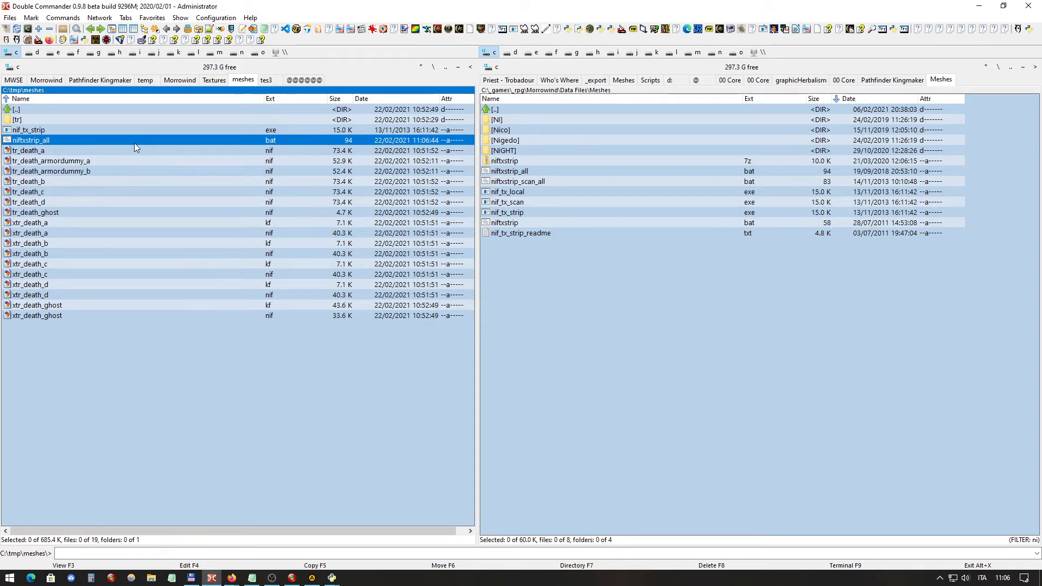
Run niftxstrip_all.bat in C:\tmp\meshes and agree to reopen the modified MWSE.log
{"action": "double_click", "coordinate": [85, 140]}
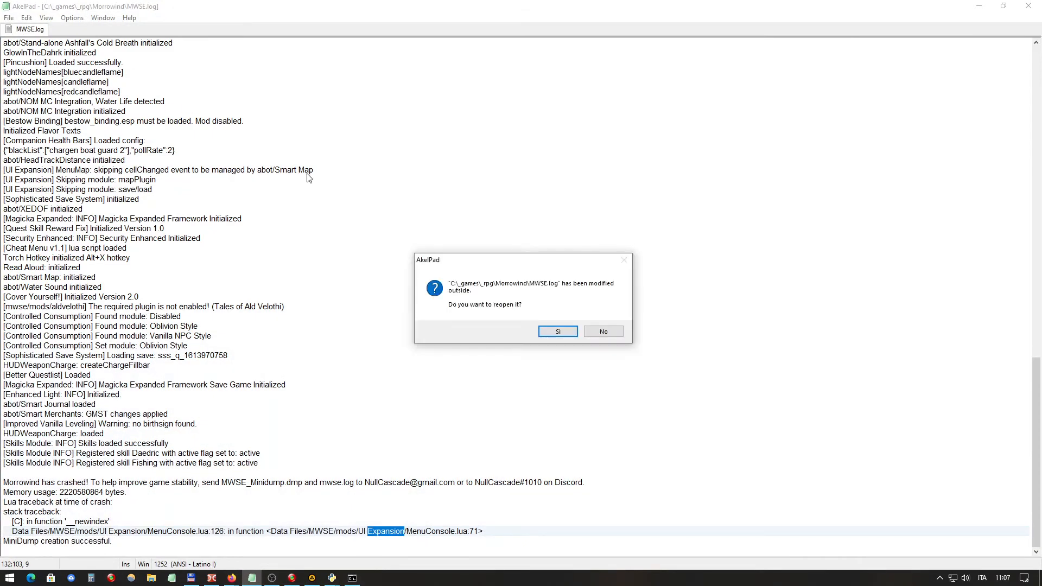
{"action": "left_click", "coordinate": [559, 336]}
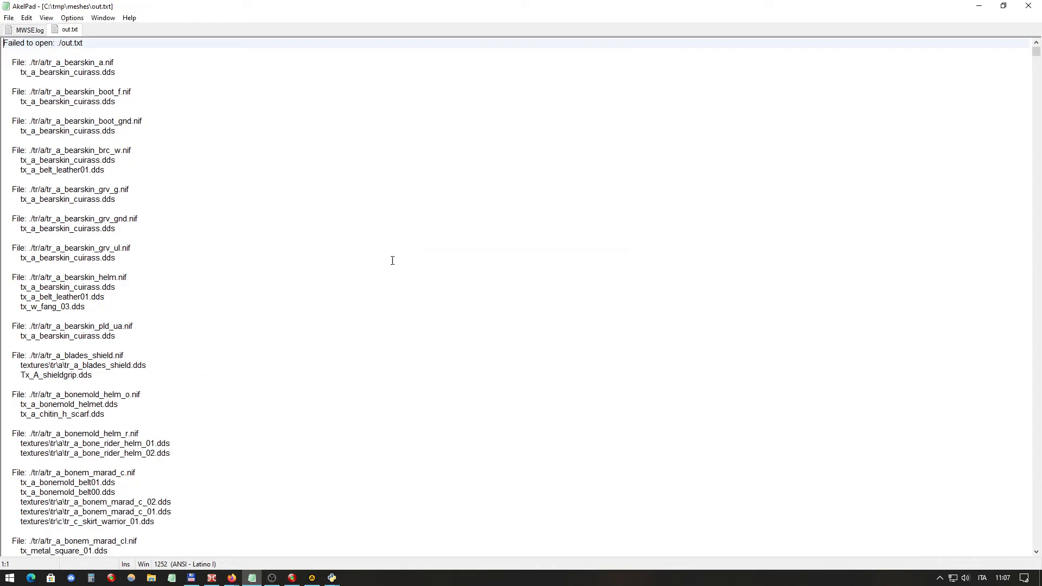
Skim the first mesh entries and their texture paths in out.txt, and return towards the beginning
{"action": "left_click", "coordinate": [284, 209]}
{"action": "scroll", "coordinate": [273, 140], "scroll_direction": "down", "scroll_amount": 3}
{"action": "scroll", "coordinate": [273, 141], "scroll_direction": "down", "scroll_amount": 11}
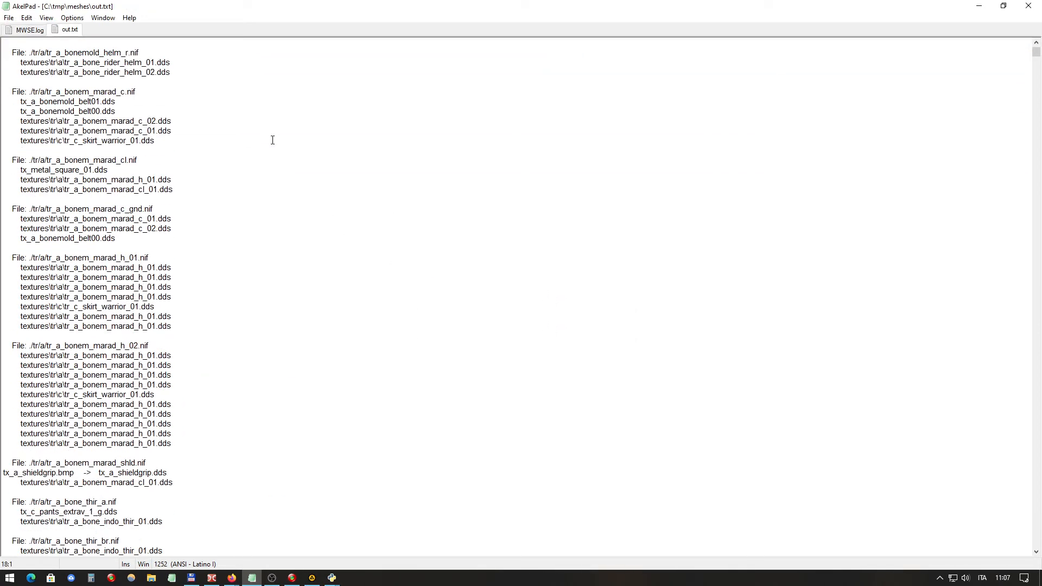
{"action": "scroll", "coordinate": [273, 140], "scroll_direction": "up", "scroll_amount": 14}
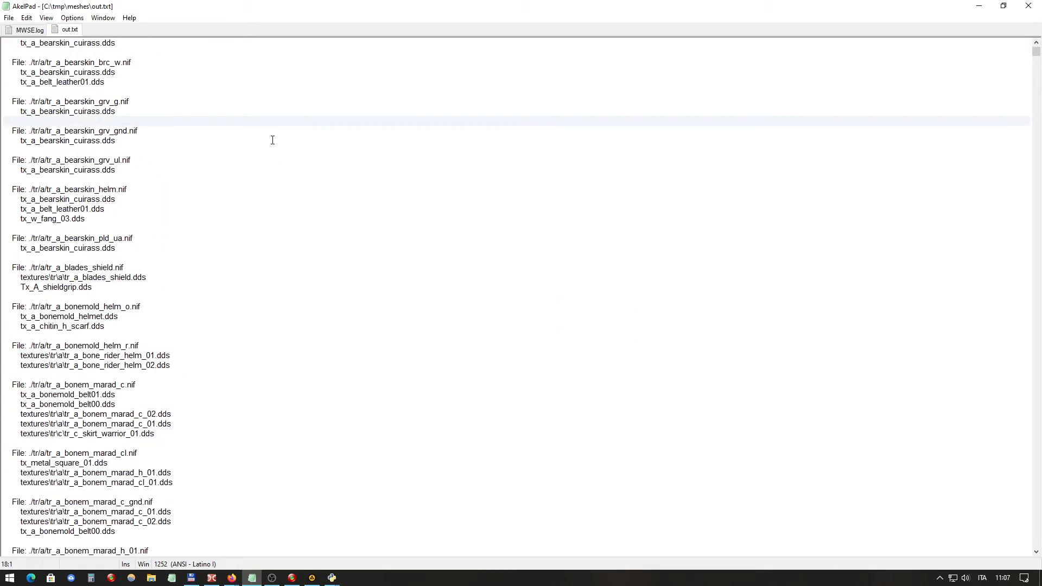
Close the MWSE.log document, keeping out.txt open for reading
{"action": "left_click", "coordinate": [36, 32]}
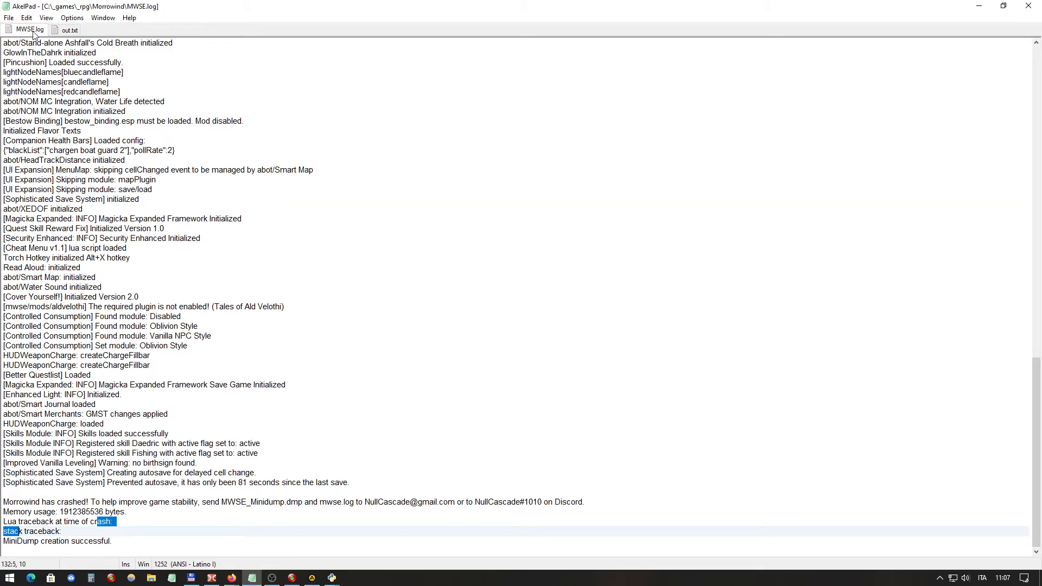
{"action": "right_click", "coordinate": [34, 32]}
{"action": "left_click", "coordinate": [44, 57]}
{"action": "left_click", "coordinate": [110, 120]}
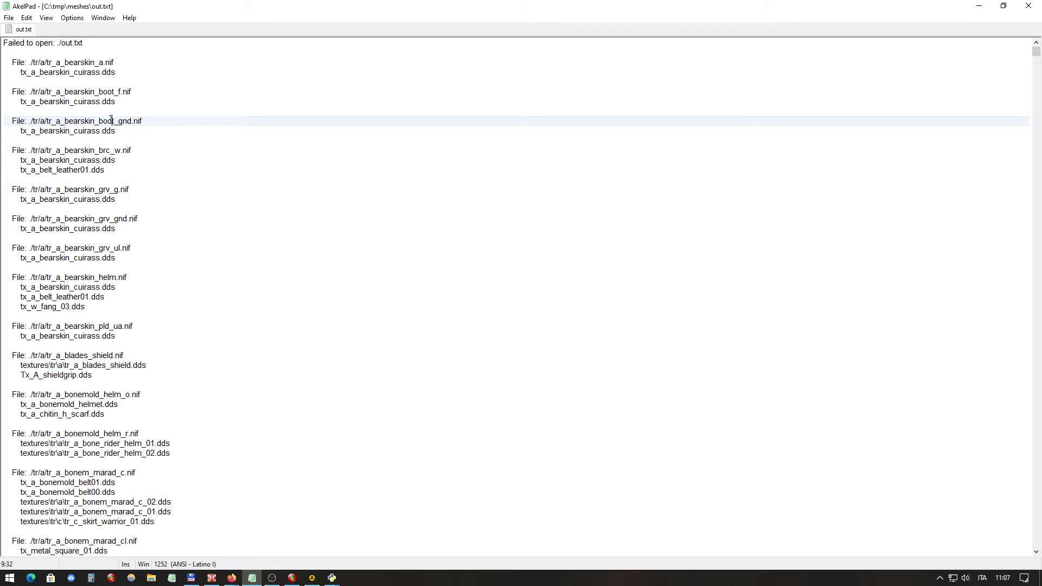
Search out.txt for "->" and examine the texture entries listed under tr_a_bonem_marad_shld.nif
{"action": "key", "text": "ctrl+f"}
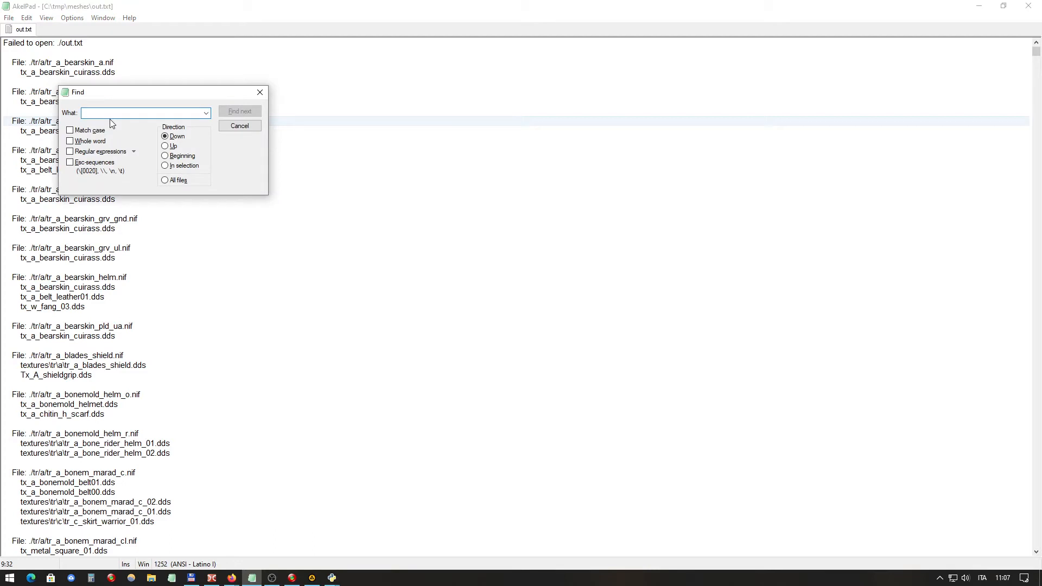
{"action": "type", "text": "->"}
{"action": "left_click", "coordinate": [247, 111]}
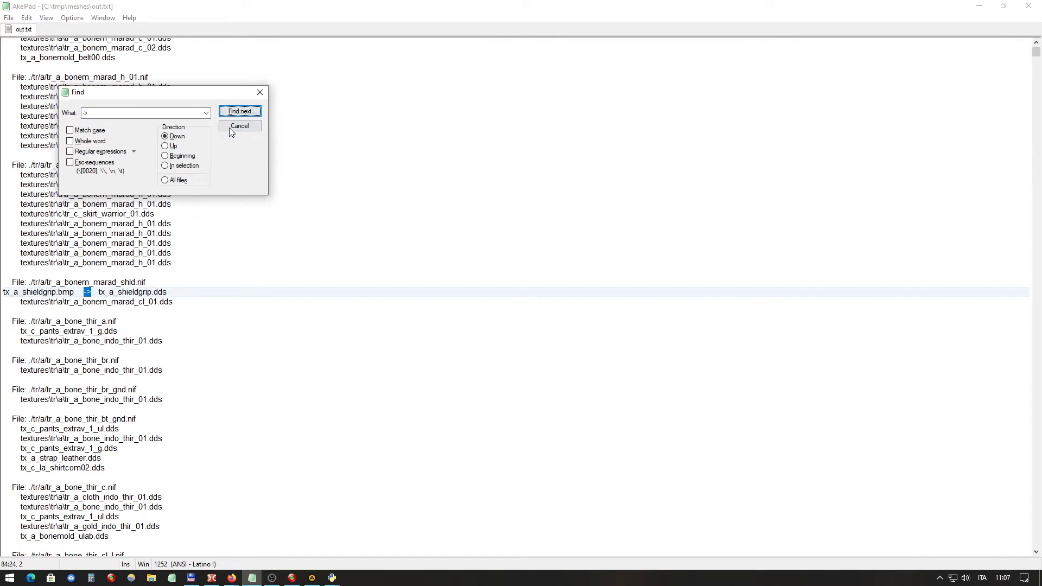
{"action": "left_click_drag", "start_coordinate": [167, 95], "coordinate": [181, 50]}
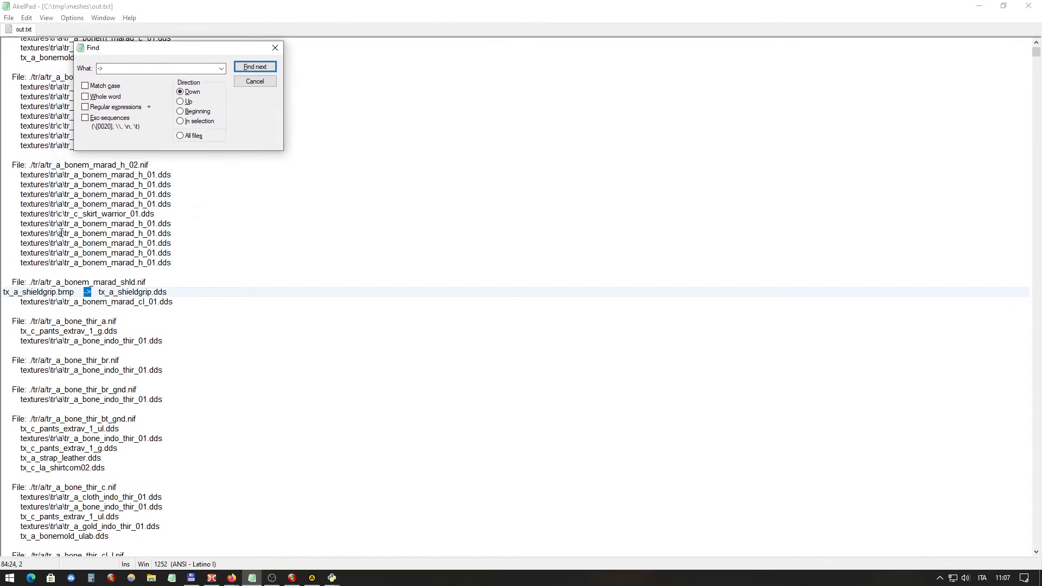
{"action": "left_click", "coordinate": [88, 283]}
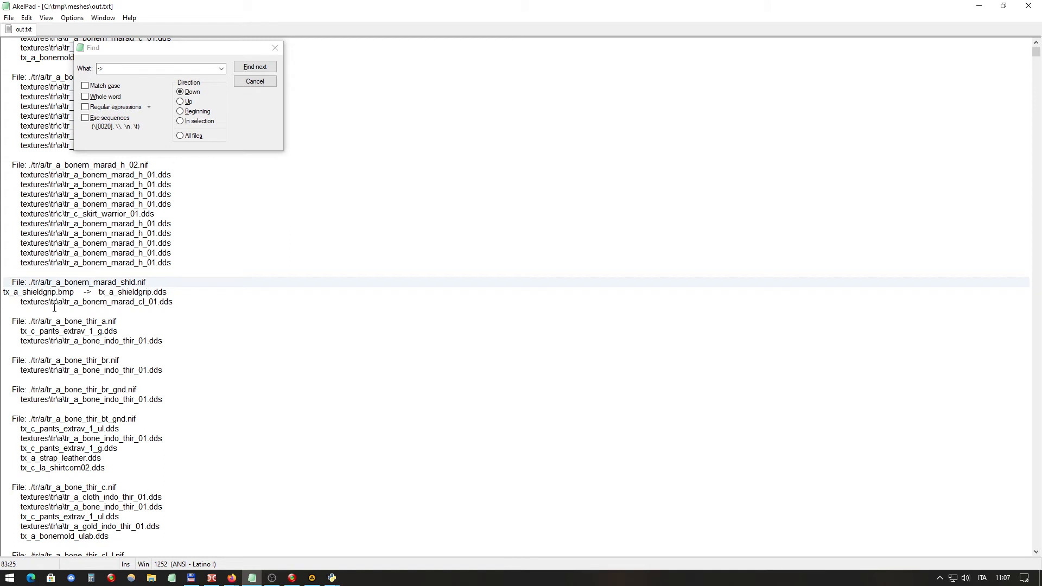
{"action": "key", "text": "Down"}
{"action": "key", "text": "Down"}
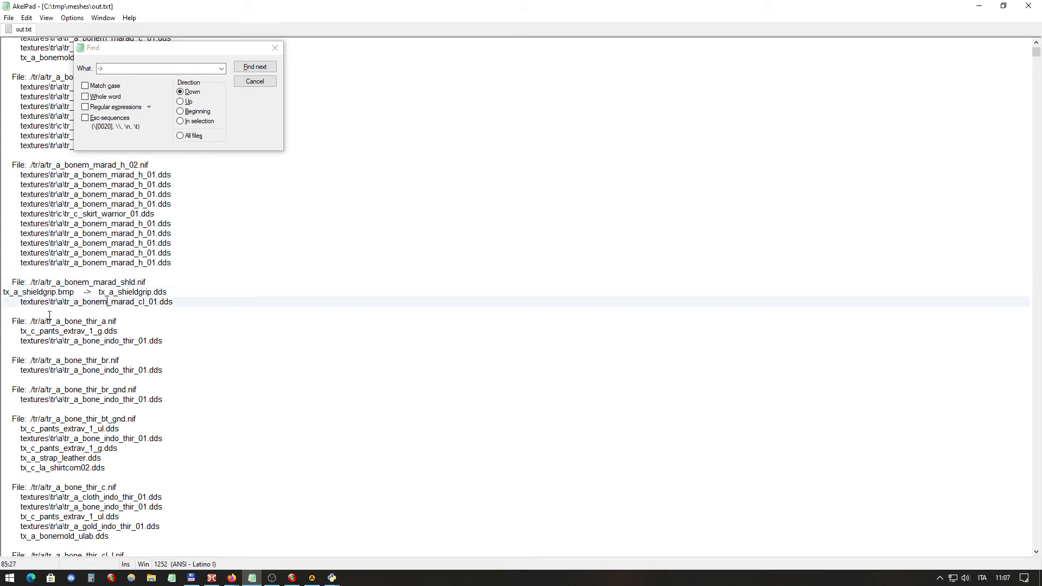
Compare the .bmp and .dds extensions in the tr_a_bonem_marad_shld.nif entry, and skim the mesh entries that follow it in out.txt
{"action": "left_click", "coordinate": [69, 292]}
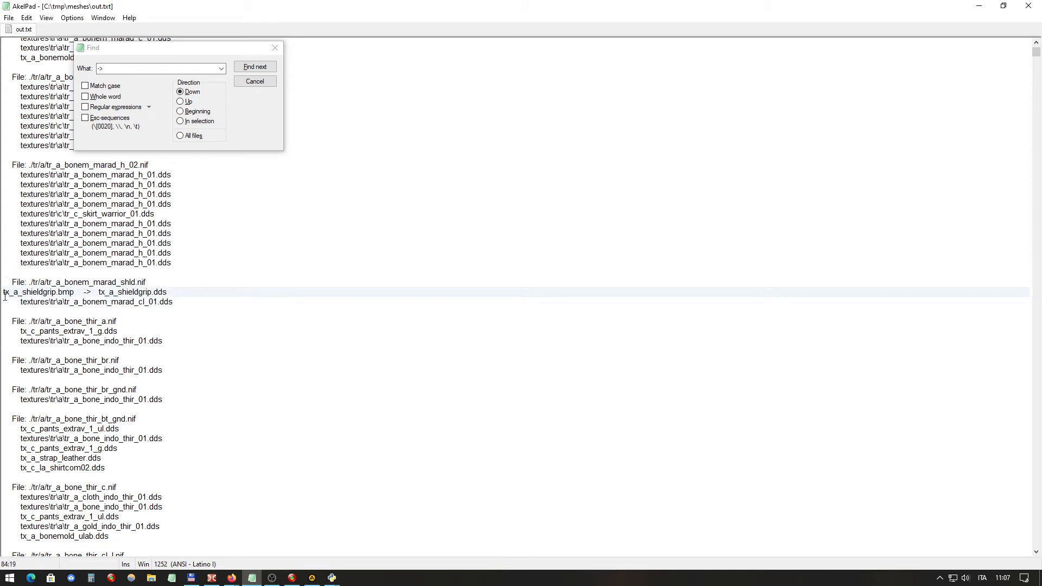
{"action": "left_click_drag", "start_coordinate": [74, 292], "coordinate": [57, 292]}
{"action": "left_click_drag", "start_coordinate": [174, 302], "coordinate": [157, 302]}
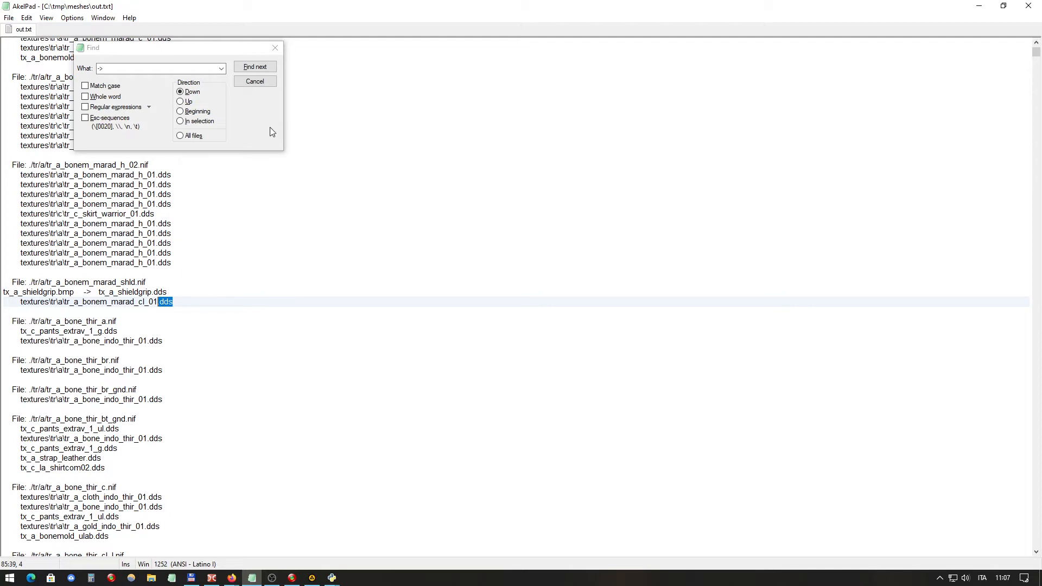
{"action": "scroll", "coordinate": [350, 272], "scroll_direction": "down", "scroll_amount": 4}
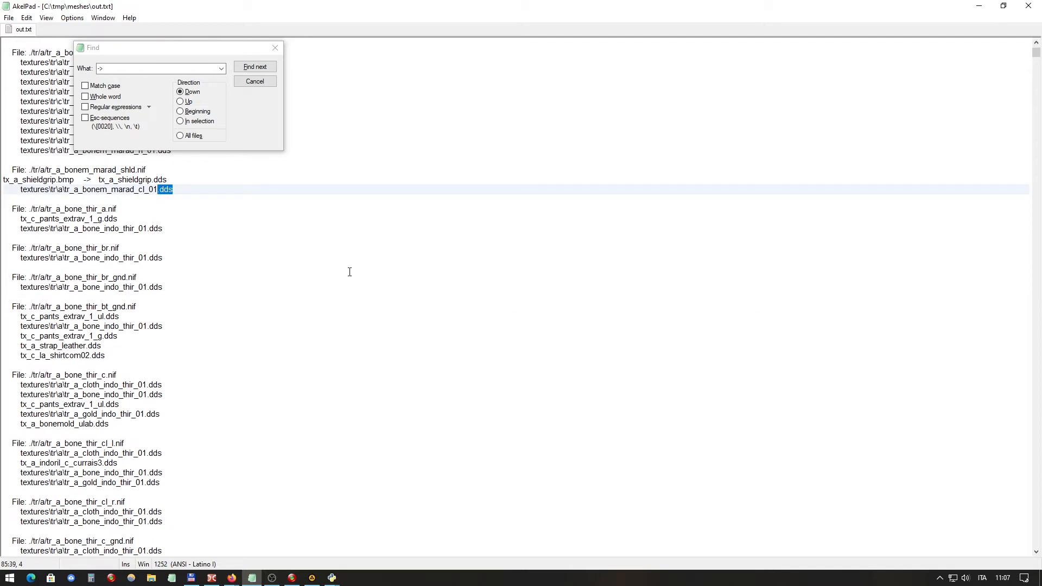
{"action": "scroll", "coordinate": [391, 260], "scroll_direction": "down", "scroll_amount": 20}
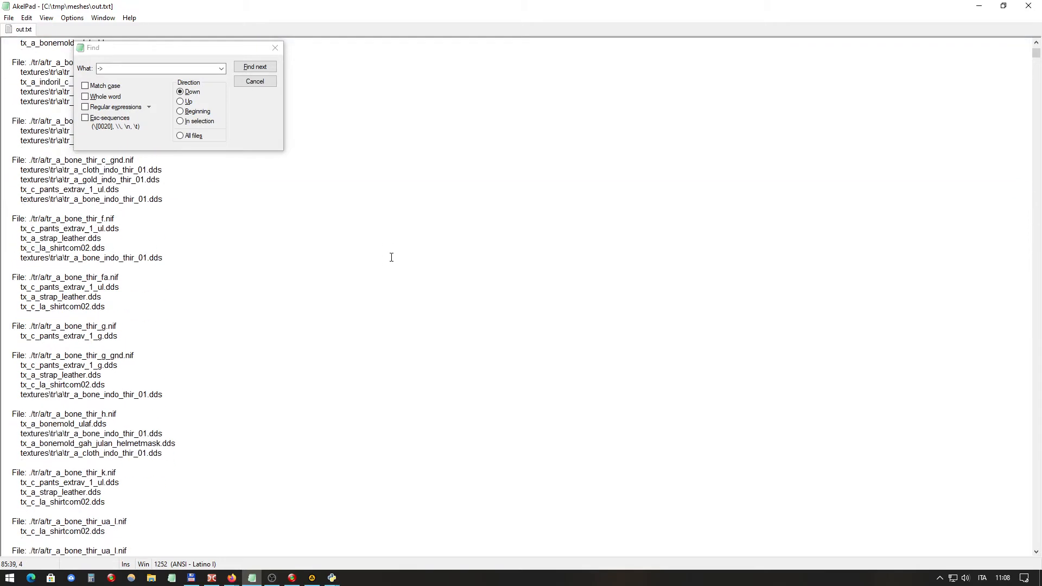
{"action": "scroll", "coordinate": [391, 259], "scroll_direction": "down", "scroll_amount": 18}
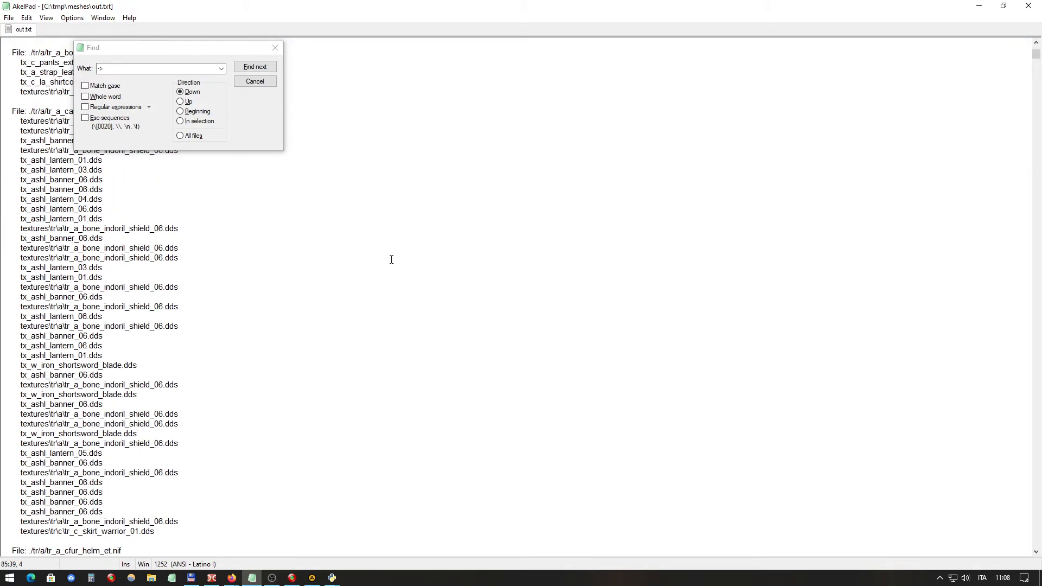
Examine the successive "->" matches in out.txt from tr_a_cfur_helm_et.nif through tr_a_chain_gntlets_gnd.nif
{"action": "left_click", "coordinate": [264, 69]}
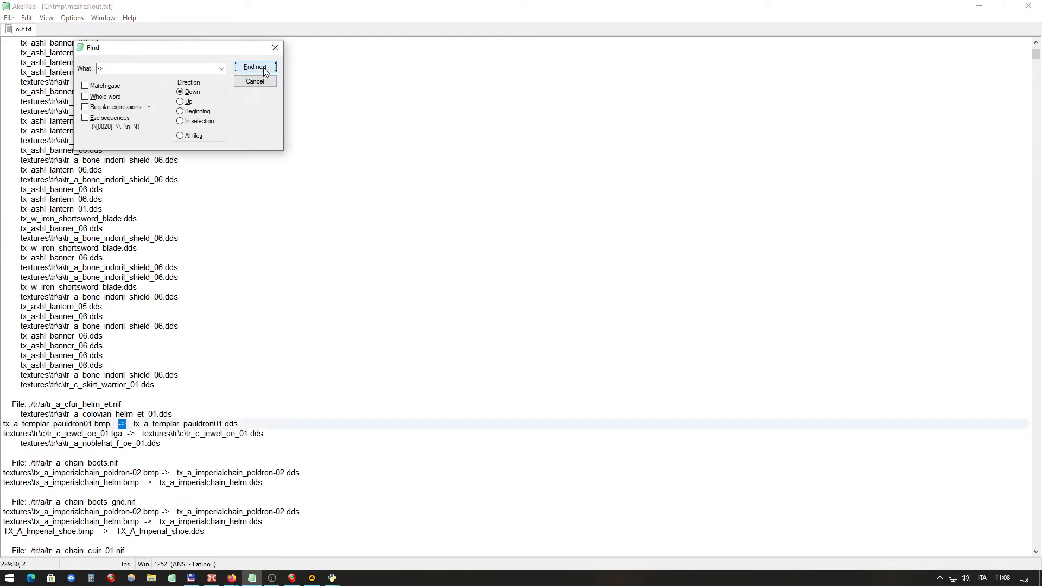
{"action": "left_click", "coordinate": [265, 69]}
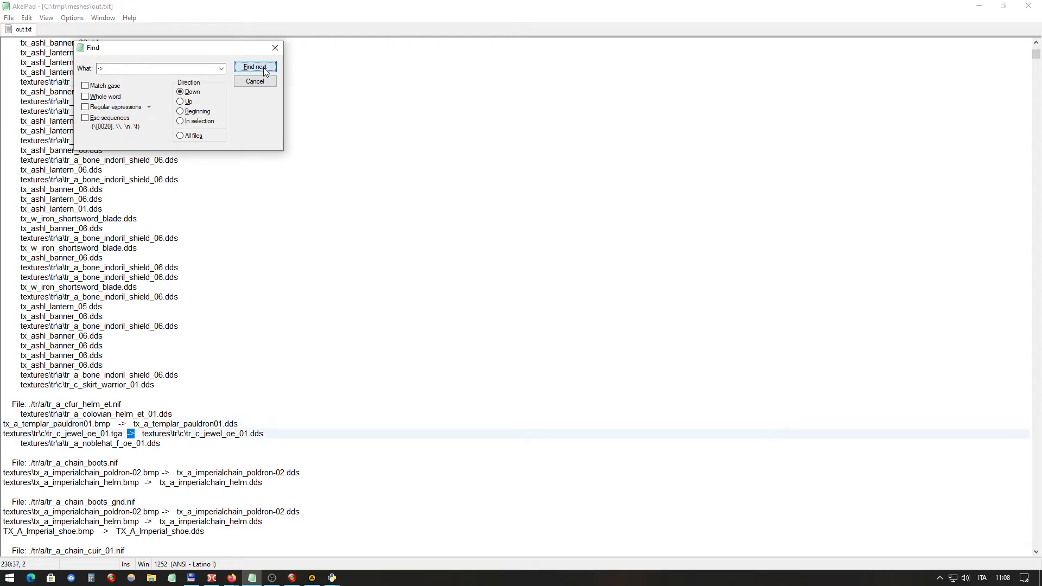
{"action": "left_click", "coordinate": [266, 69]}
{"action": "left_click", "coordinate": [265, 69]}
{"action": "left_click", "coordinate": [265, 69]}
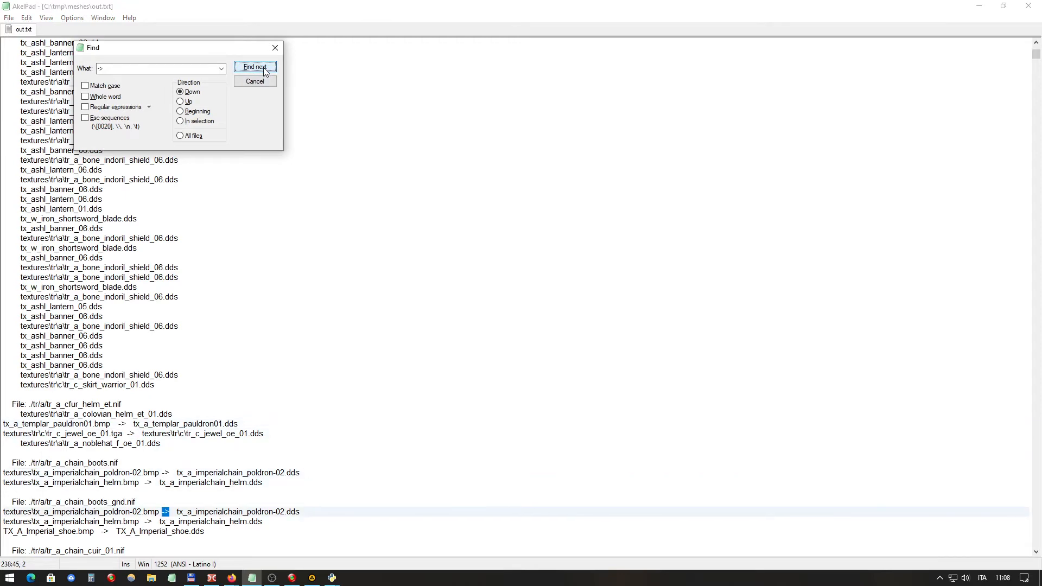
{"action": "left_click", "coordinate": [265, 69]}
{"action": "left_click", "coordinate": [265, 70]}
{"action": "left_click", "coordinate": [265, 69]}
{"action": "left_click", "coordinate": [265, 69]}
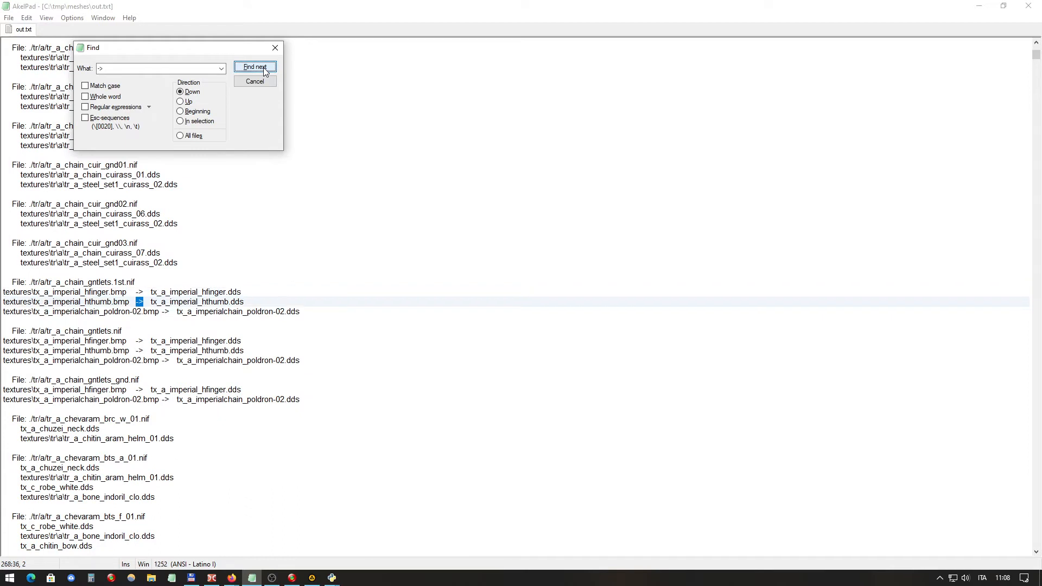
{"action": "left_click", "coordinate": [265, 69]}
{"action": "left_click", "coordinate": [264, 70]}
{"action": "left_click", "coordinate": [265, 69]}
{"action": "left_click", "coordinate": [265, 70]}
{"action": "left_click", "coordinate": [265, 70]}
{"action": "left_click", "coordinate": [264, 70]}
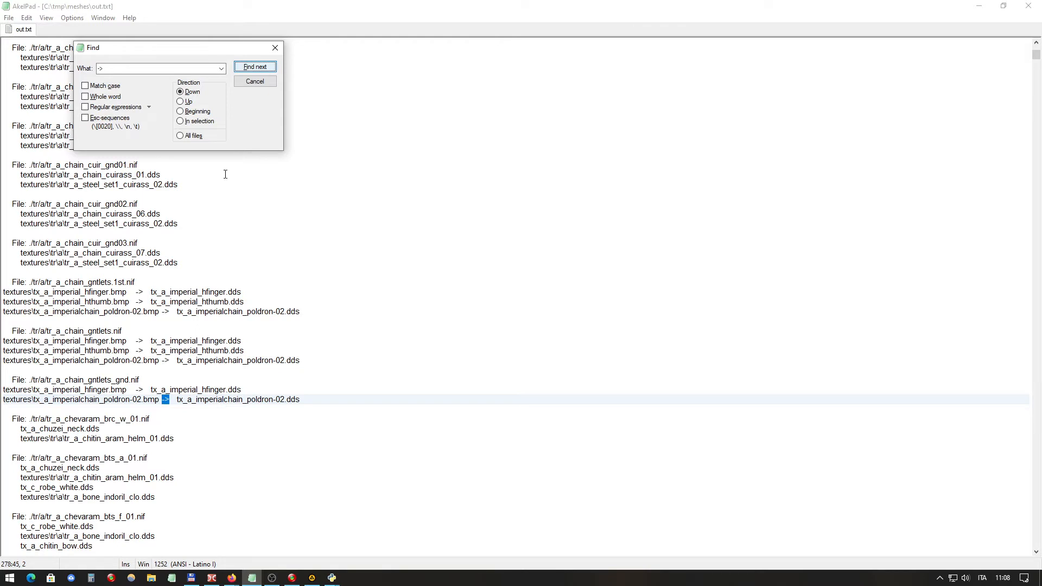
Skim the tr_a_chevaram entries and examine further "->" matches up to tr_a_dwrvscrp_bootsgnd.nif
{"action": "scroll", "coordinate": [276, 313], "scroll_direction": "down", "scroll_amount": 20}
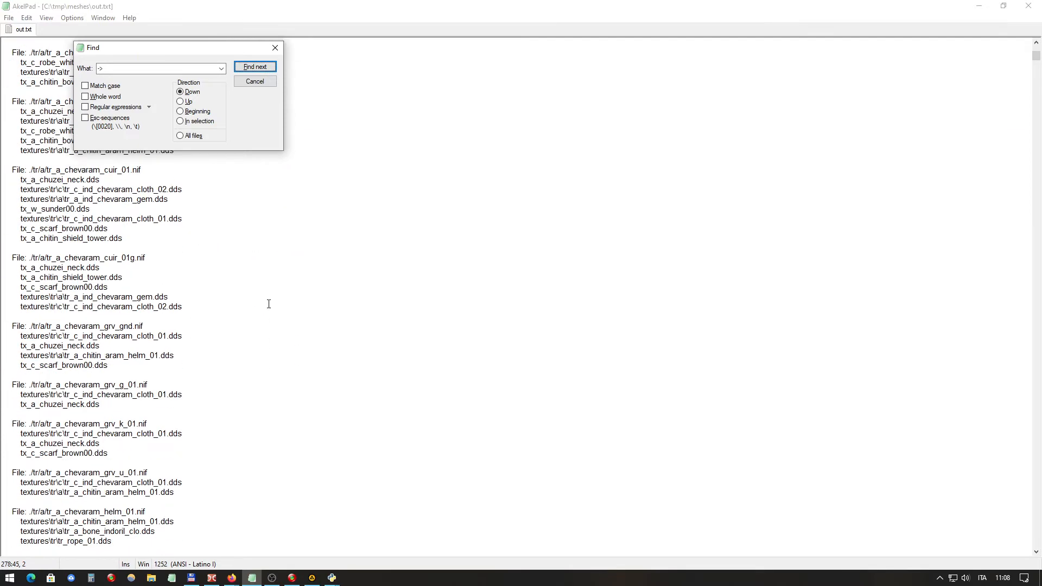
{"action": "left_click", "coordinate": [260, 66]}
{"action": "left_click", "coordinate": [261, 67]}
{"action": "left_click", "coordinate": [260, 67]}
{"action": "left_click", "coordinate": [260, 67]}
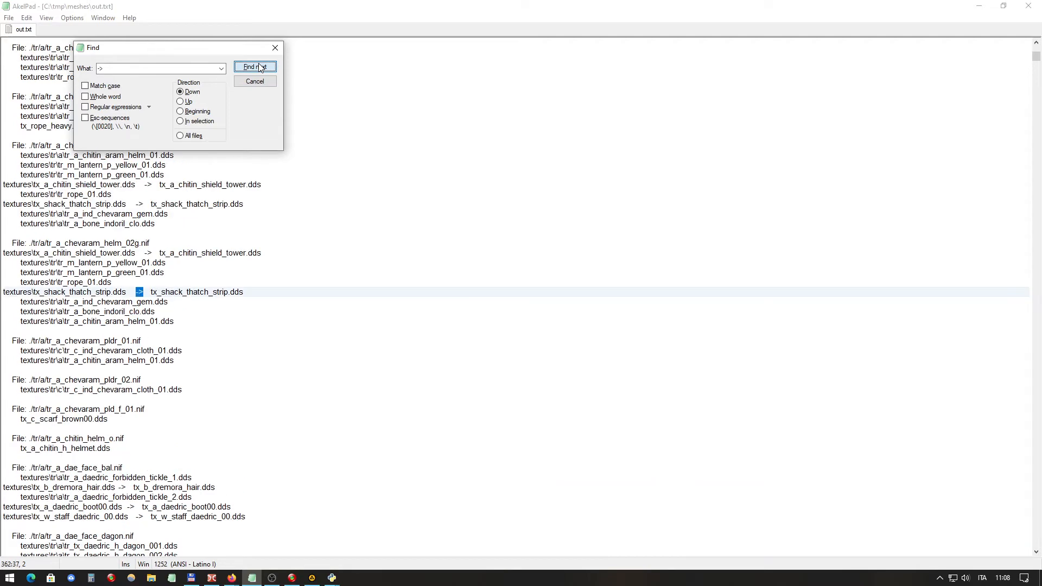
{"action": "left_click", "coordinate": [260, 67]}
{"action": "left_click", "coordinate": [260, 67]}
{"action": "left_click", "coordinate": [260, 67]}
{"action": "left_click", "coordinate": [260, 66]}
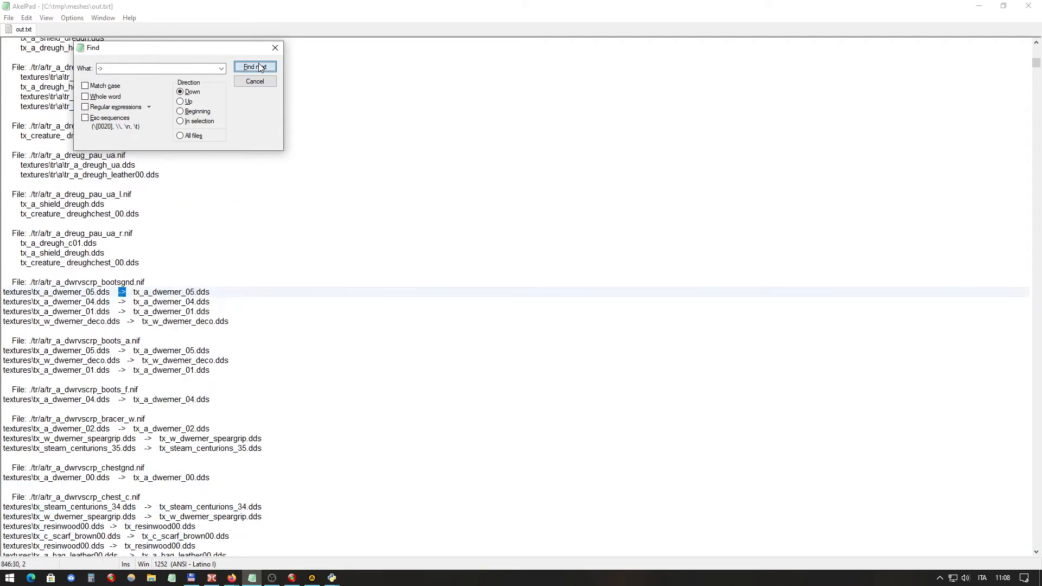
Examine the "->" replacements listed for the tr_a_dwrvscrp boots, bracer and chest meshes
{"action": "left_click", "coordinate": [260, 66]}
{"action": "left_click", "coordinate": [260, 66]}
{"action": "left_click", "coordinate": [260, 67]}
{"action": "left_click", "coordinate": [260, 67]}
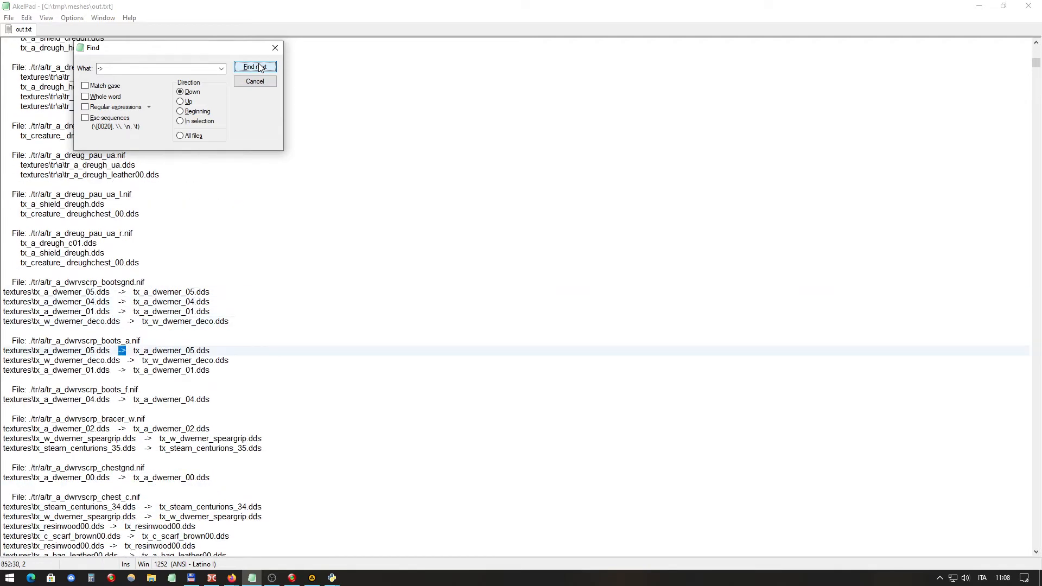
{"action": "left_click", "coordinate": [260, 67]}
{"action": "left_click", "coordinate": [260, 67]}
{"action": "left_click", "coordinate": [260, 67]}
{"action": "left_click", "coordinate": [260, 67]}
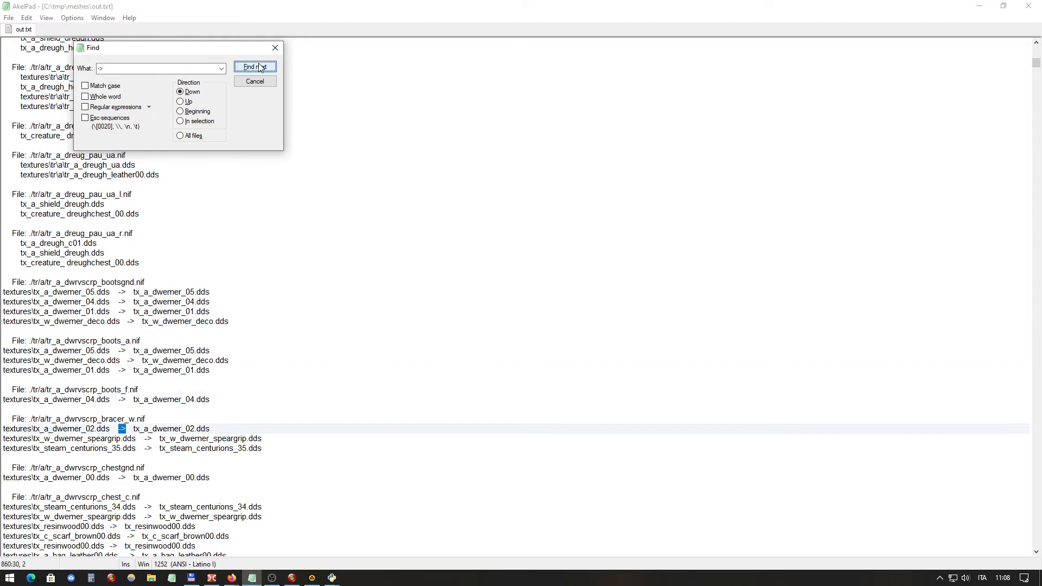
{"action": "left_click", "coordinate": [260, 67]}
{"action": "left_click", "coordinate": [260, 67]}
{"action": "left_click", "coordinate": [260, 67]}
{"action": "left_click", "coordinate": [260, 67]}
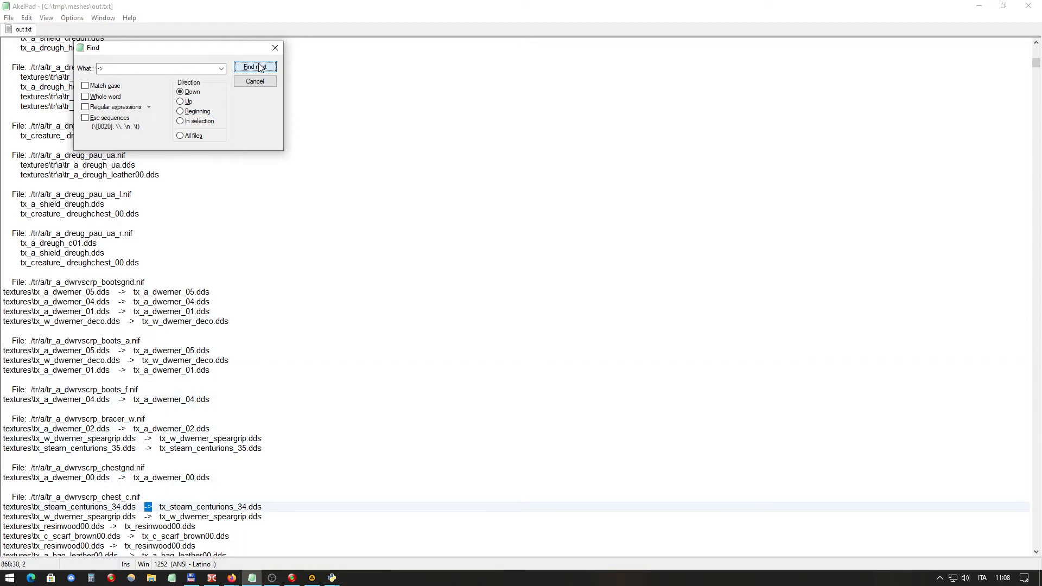
{"action": "left_click", "coordinate": [260, 67]}
{"action": "left_click", "coordinate": [260, 67]}
{"action": "left_click", "coordinate": [260, 66]}
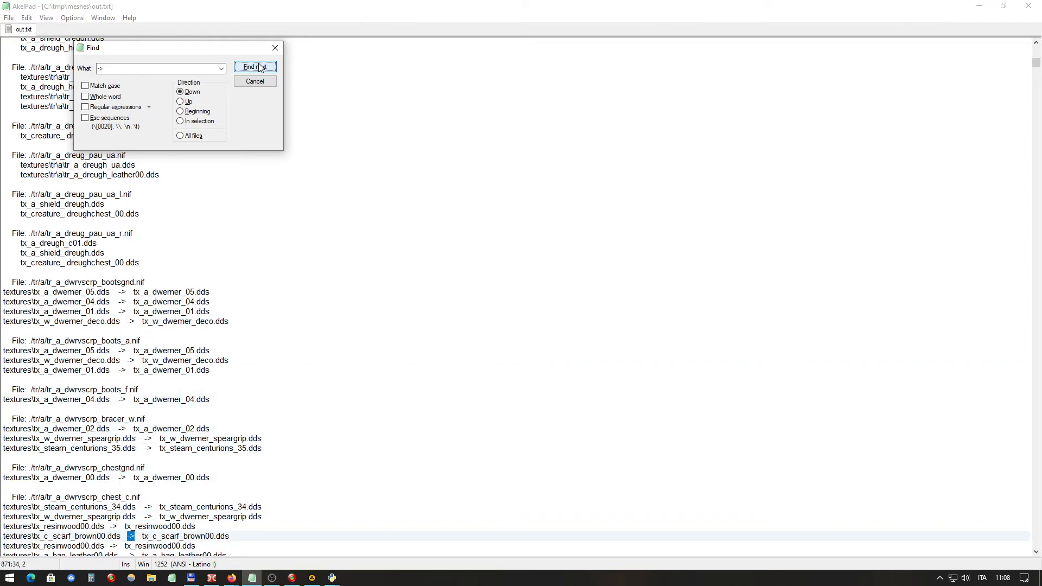
{"action": "left_click", "coordinate": [260, 67]}
{"action": "left_click", "coordinate": [260, 67]}
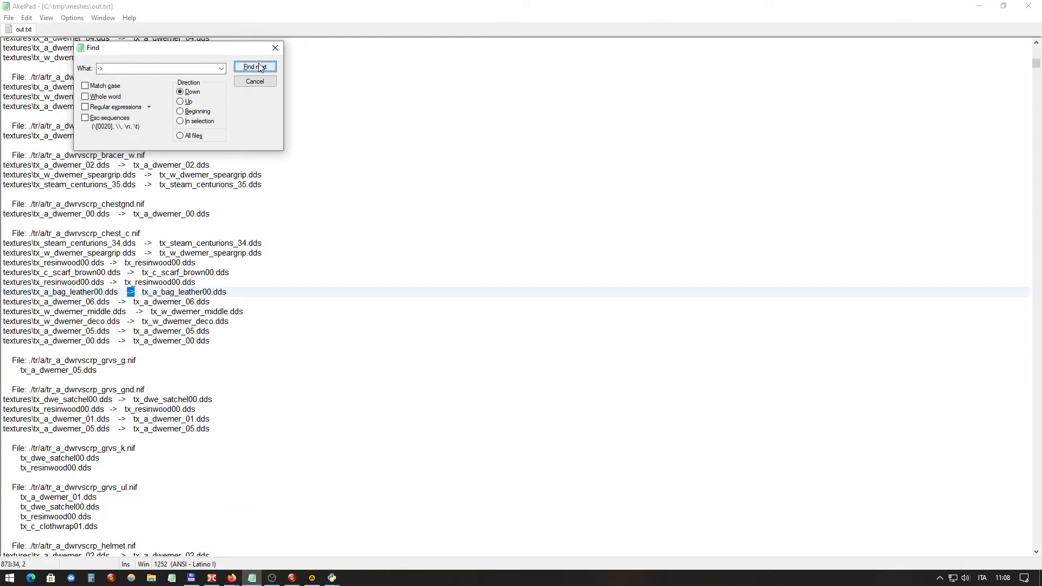
Examine the "->" replacements from the rest of tr_a_dwrvscrp_chest_c.nif through the last texture of tr_a_dwrvscrp_helmet.nif
{"action": "left_click", "coordinate": [260, 67]}
{"action": "left_click", "coordinate": [260, 67]}
{"action": "left_click", "coordinate": [260, 66]}
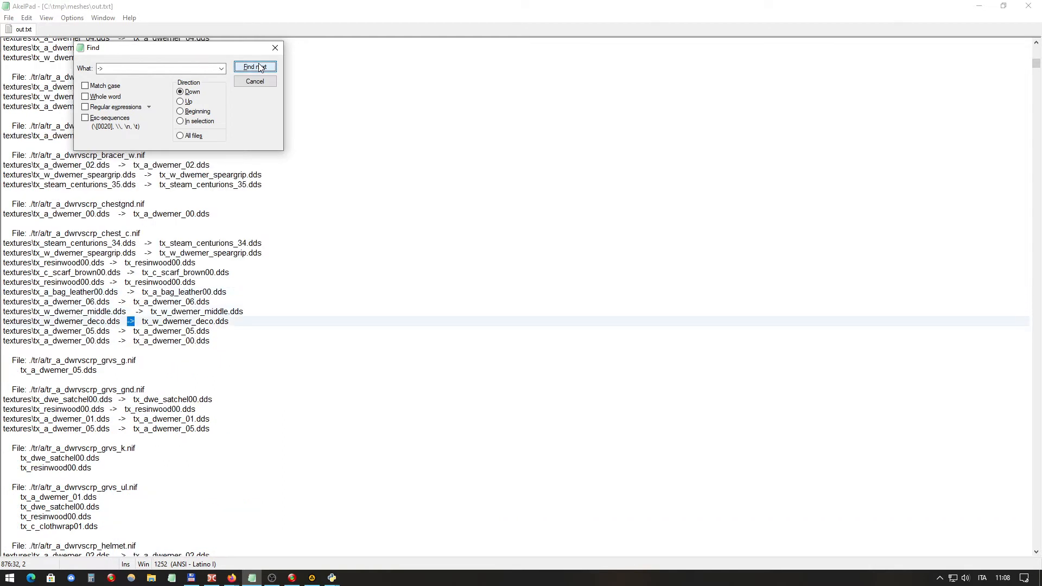
{"action": "left_click", "coordinate": [260, 67]}
{"action": "left_click", "coordinate": [260, 66]}
{"action": "left_click", "coordinate": [260, 67]}
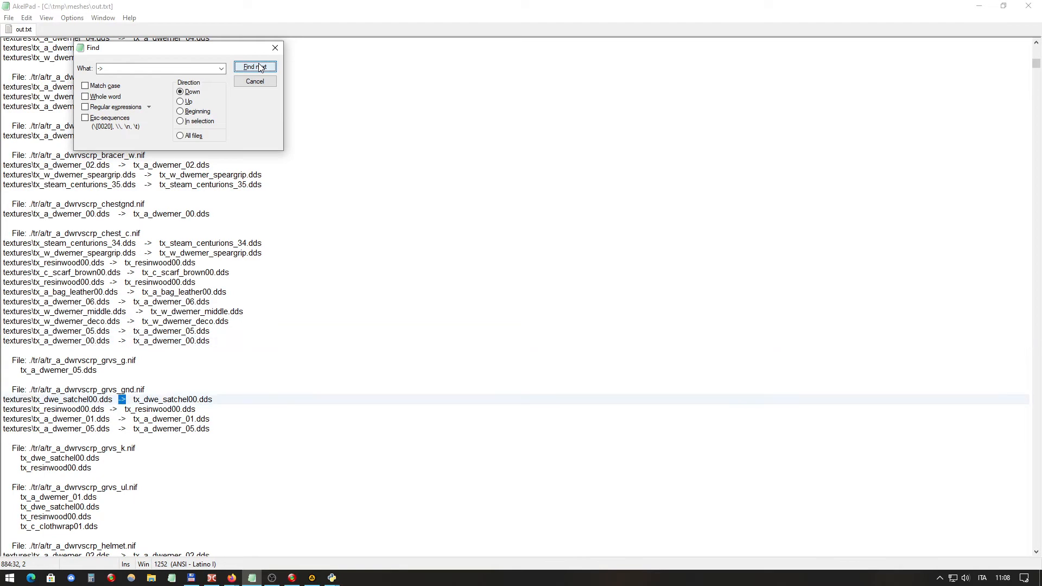
{"action": "left_click", "coordinate": [260, 66]}
{"action": "left_click", "coordinate": [260, 67]}
{"action": "left_click", "coordinate": [260, 67]}
{"action": "left_click", "coordinate": [260, 67]}
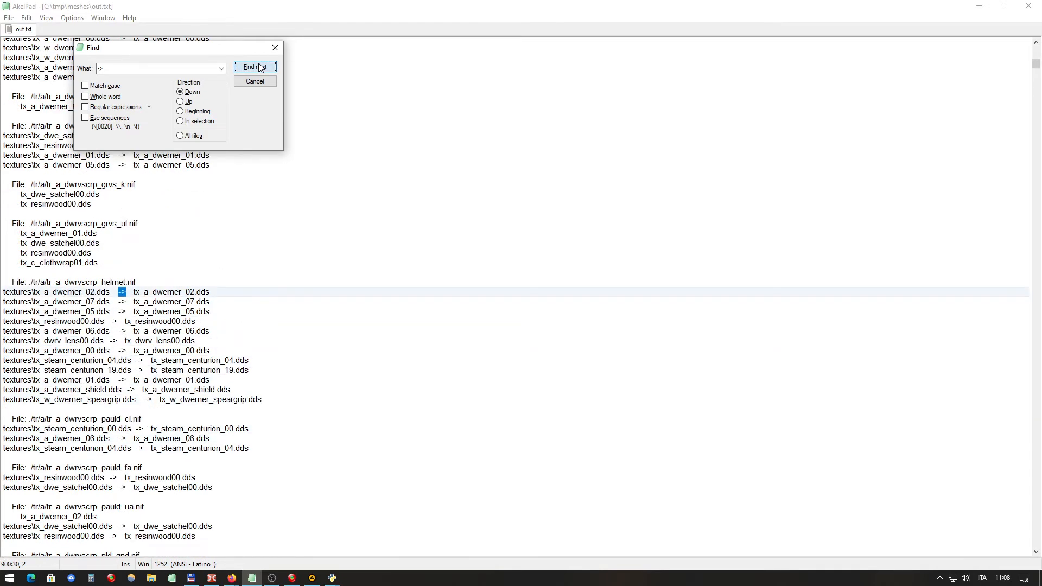
{"action": "left_click", "coordinate": [260, 67]}
{"action": "left_click", "coordinate": [260, 67]}
{"action": "left_click", "coordinate": [260, 67]}
{"action": "left_click", "coordinate": [260, 66]}
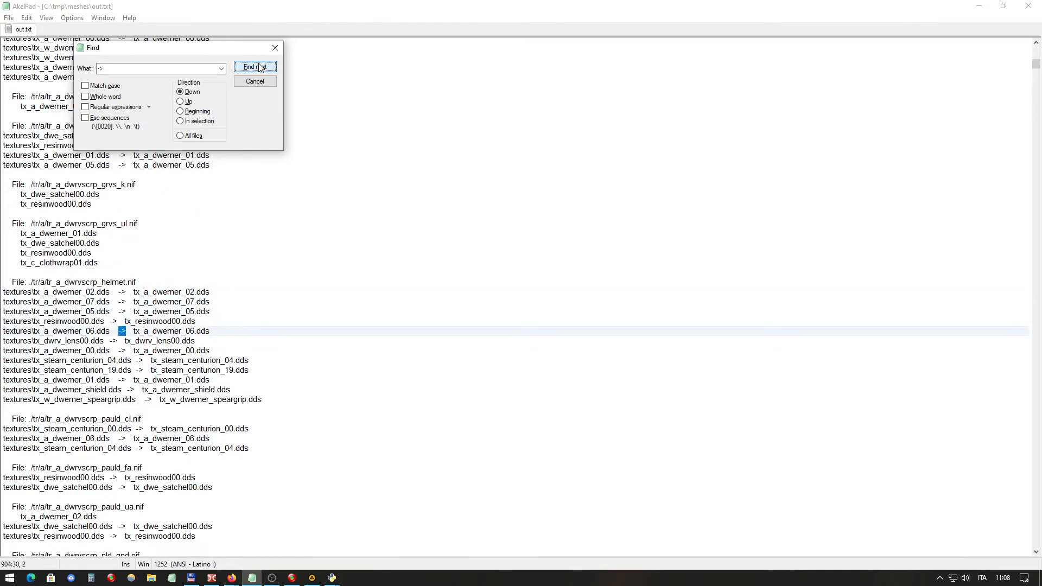
{"action": "left_click", "coordinate": [260, 67]}
{"action": "left_click", "coordinate": [260, 67]}
{"action": "left_click", "coordinate": [260, 67]}
{"action": "left_click", "coordinate": [260, 67]}
{"action": "left_click", "coordinate": [260, 66]}
{"action": "left_click", "coordinate": [260, 67]}
{"action": "left_click", "coordinate": [260, 66]}
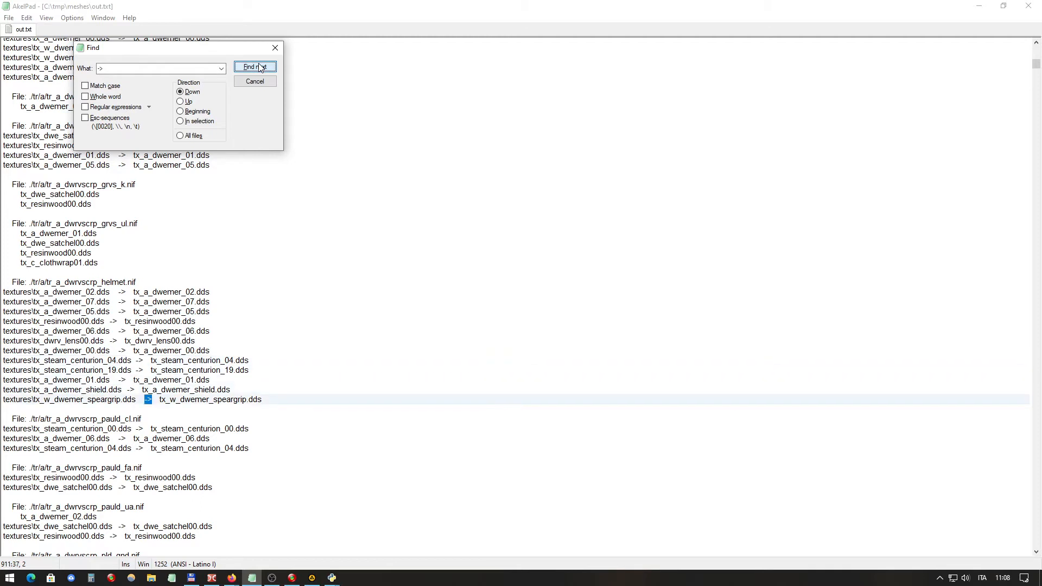
Check the "->" matches from tr_a_dwrvscrp_pauld_cl.nif through tr_a_gnome_shld_uni.nif, and close the search and the out.txt editor
{"action": "left_click", "coordinate": [260, 67]}
{"action": "left_click", "coordinate": [260, 67]}
{"action": "left_click", "coordinate": [260, 66]}
{"action": "left_click", "coordinate": [260, 66]}
{"action": "left_click", "coordinate": [260, 67]}
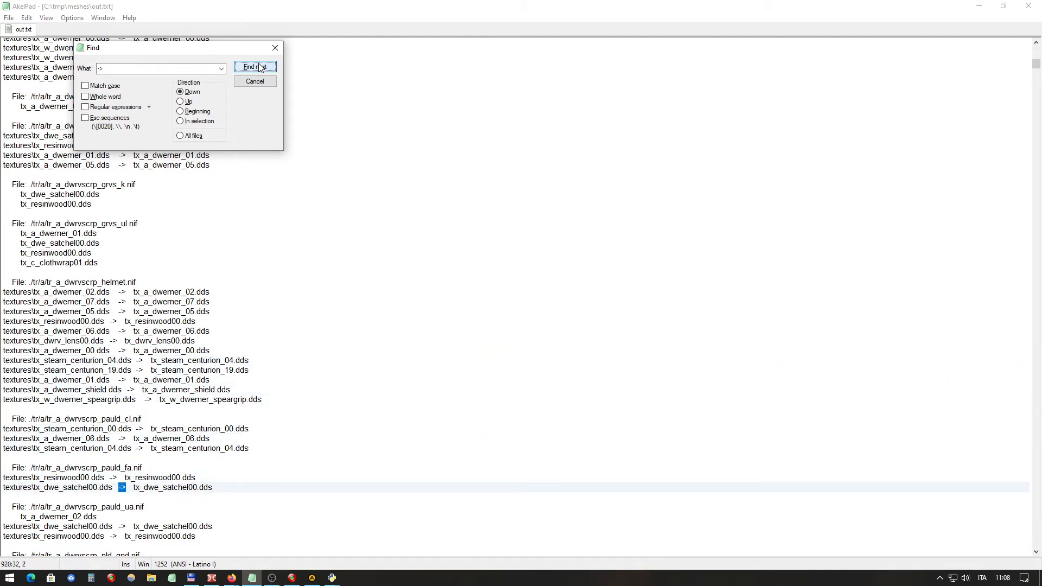
{"action": "left_click", "coordinate": [260, 67]}
{"action": "left_click", "coordinate": [260, 67]}
{"action": "left_click", "coordinate": [260, 66]}
{"action": "left_click", "coordinate": [260, 67]}
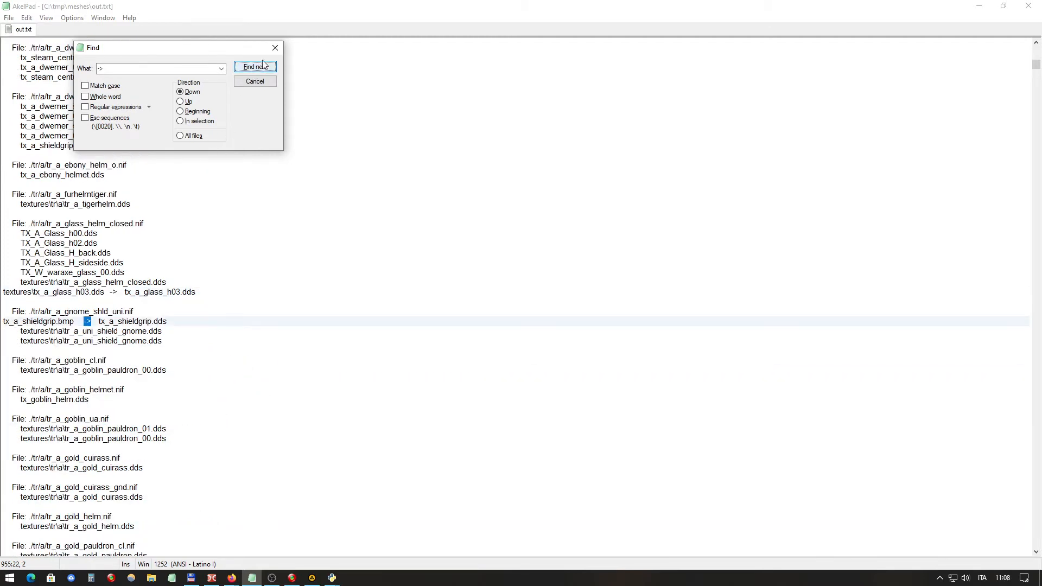
{"action": "left_click", "coordinate": [274, 48]}
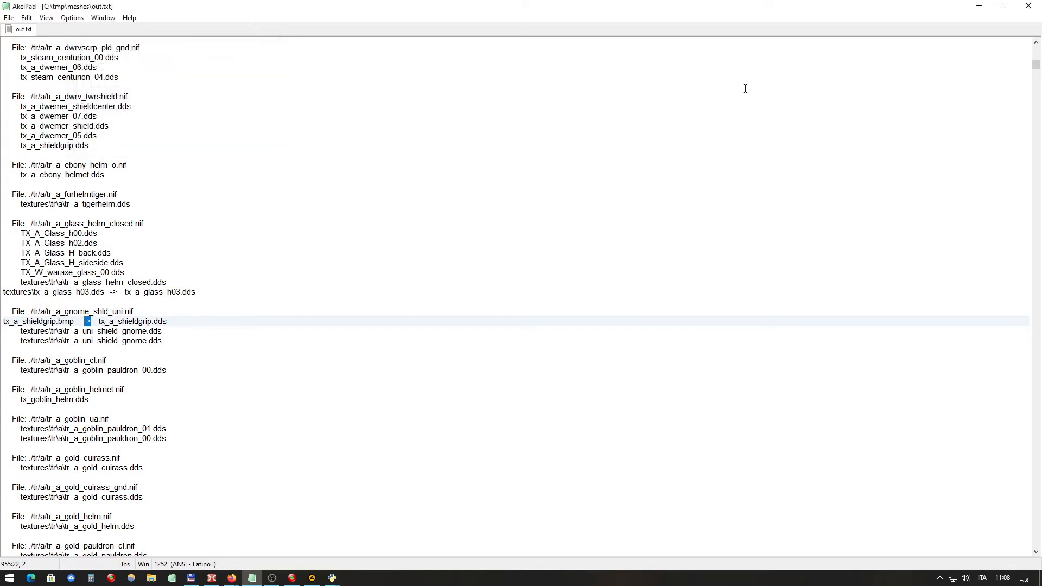
{"action": "left_click", "coordinate": [1030, 7]}
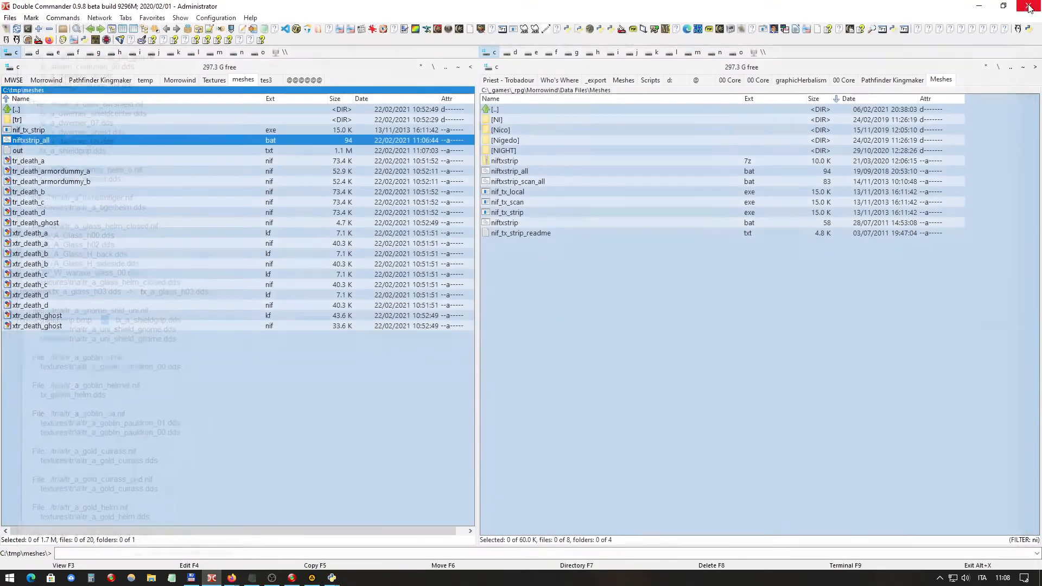
{"action": "left_click", "coordinate": [112, 132]}
{"action": "left_click", "coordinate": [89, 142]}
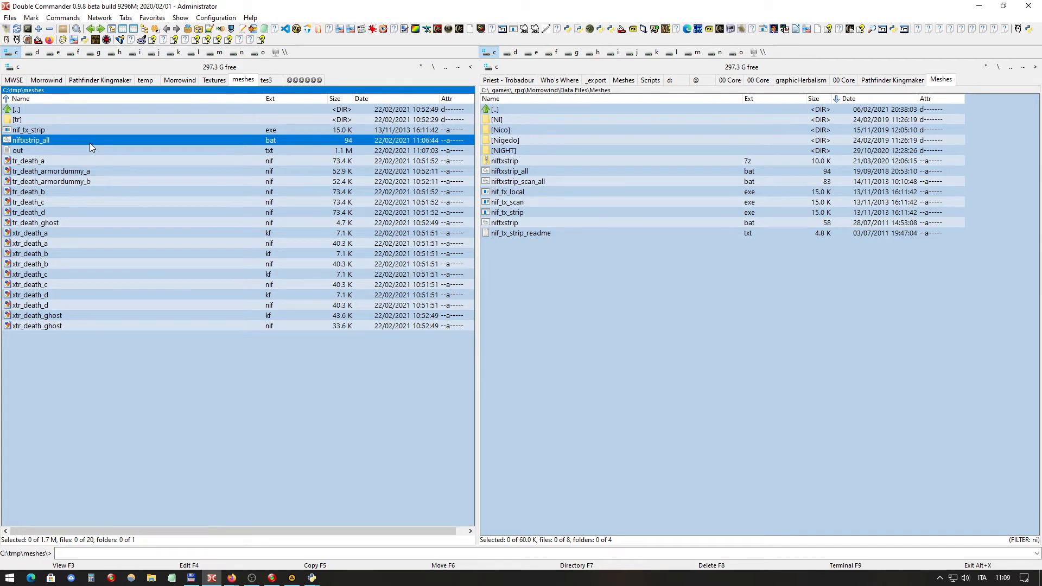
{"action": "left_click", "coordinate": [43, 134]}
{"action": "left_click", "coordinate": [41, 141]}
{"action": "left_click", "coordinate": [33, 266]}
{"action": "left_click", "coordinate": [250, 286]}
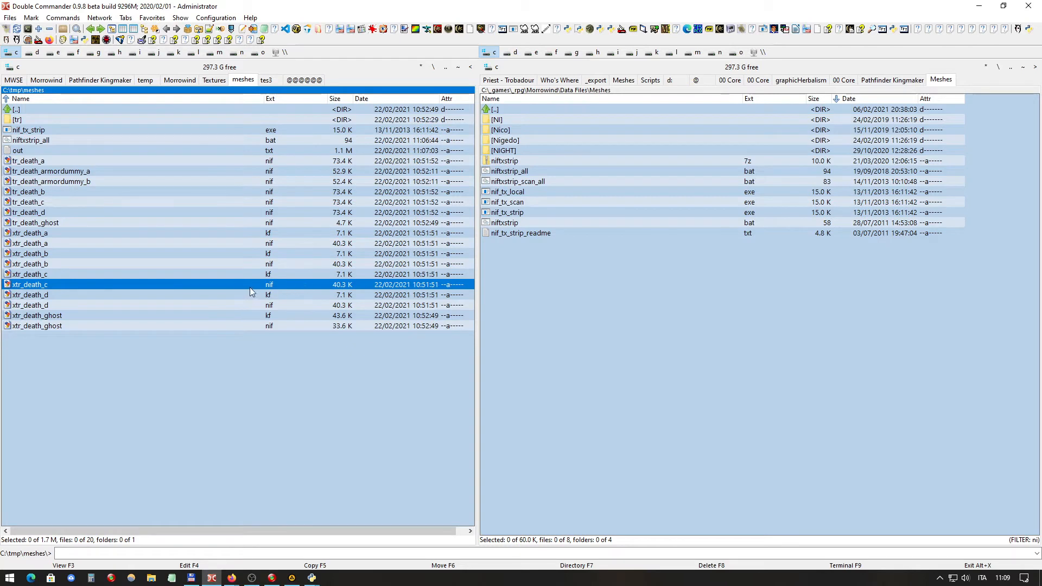
{"action": "left_click", "coordinate": [66, 109]}
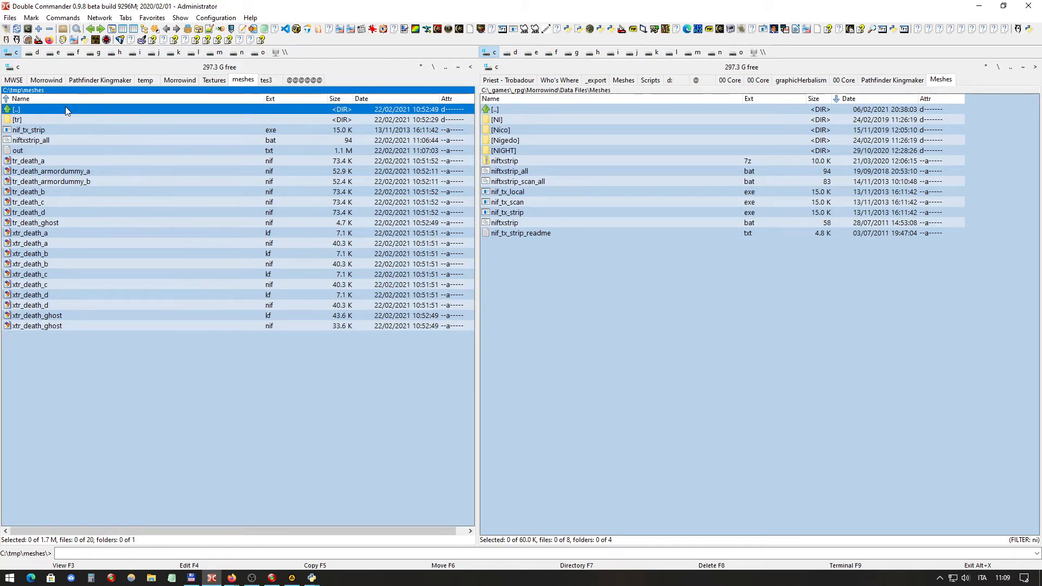
{"action": "left_click", "coordinate": [49, 140]}
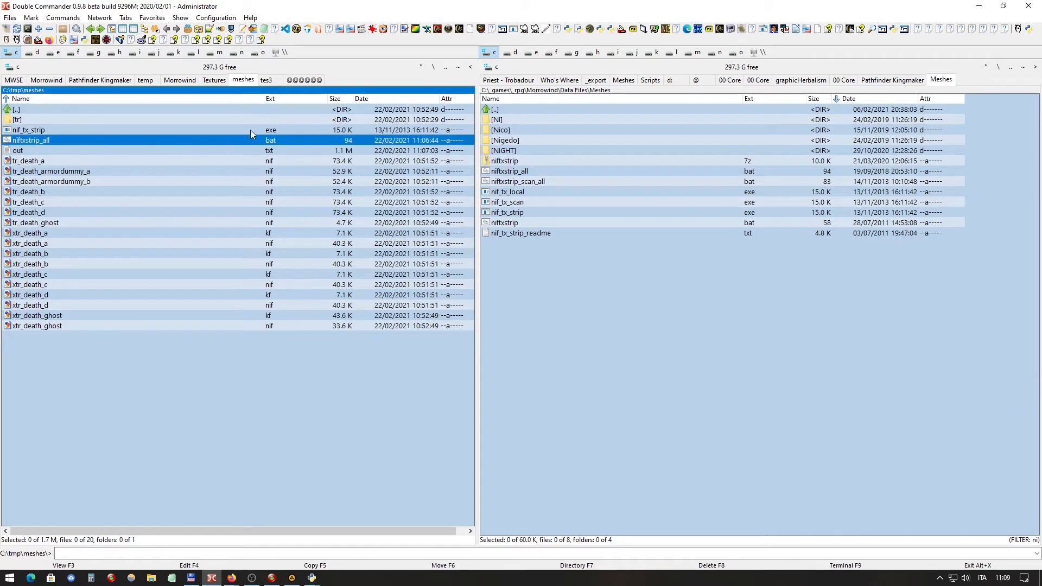
Go up to C:\tmp, highlight the meshes folder, and launch the Textures Check and Compress tool
{"action": "double_click", "coordinate": [60, 110]}
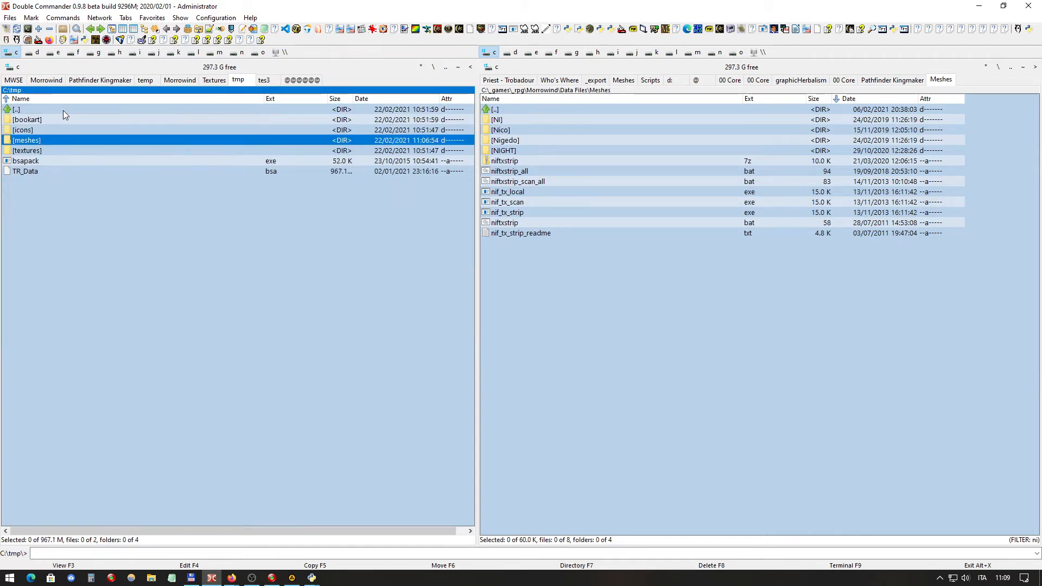
{"action": "left_click", "coordinate": [51, 151]}
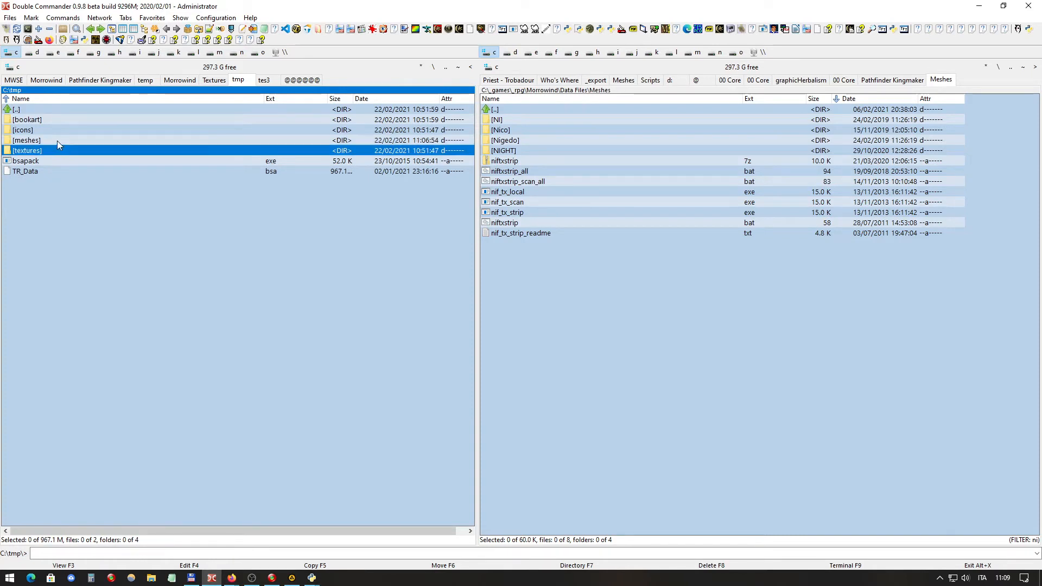
{"action": "left_click", "coordinate": [56, 140]}
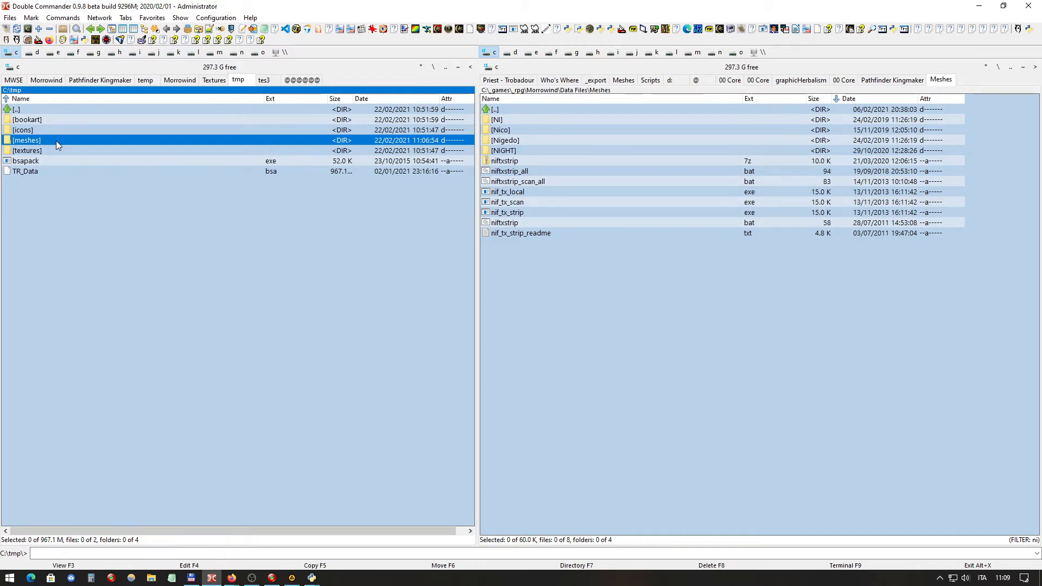
{"action": "mouse_move", "coordinate": [122, 140]}
{"action": "left_click", "coordinate": [721, 30]}
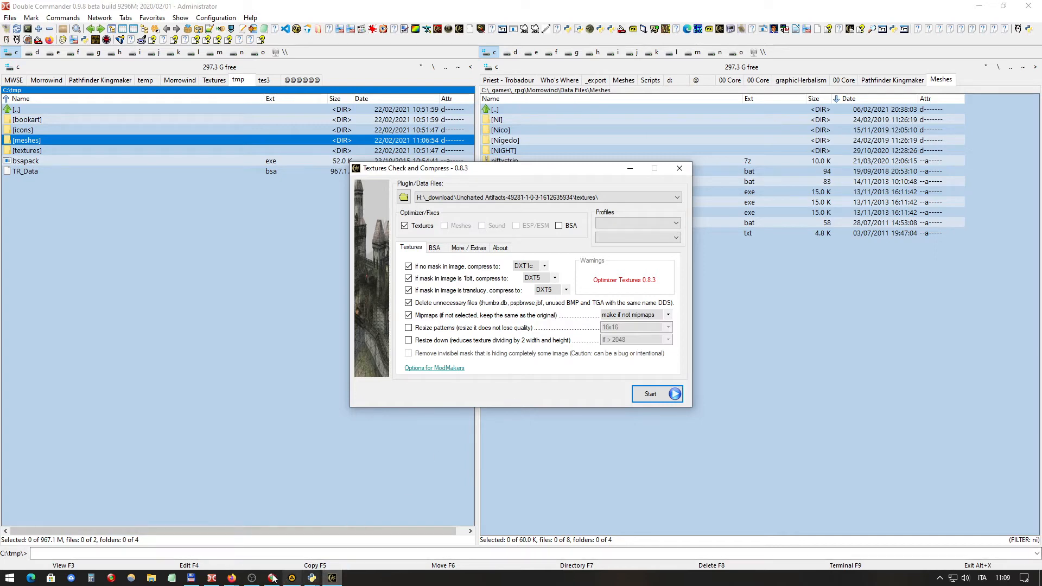
Switch to the Firefox window showing Morrowind Modding History and open the Morrowind is Home site through ModList
{"action": "left_click", "coordinate": [235, 580]}
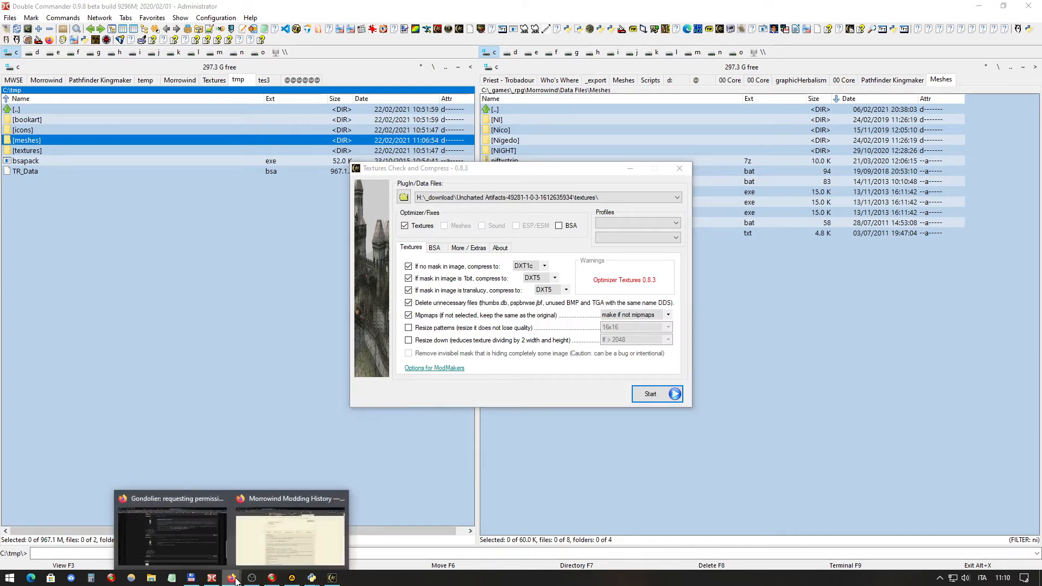
{"action": "left_click", "coordinate": [243, 542]}
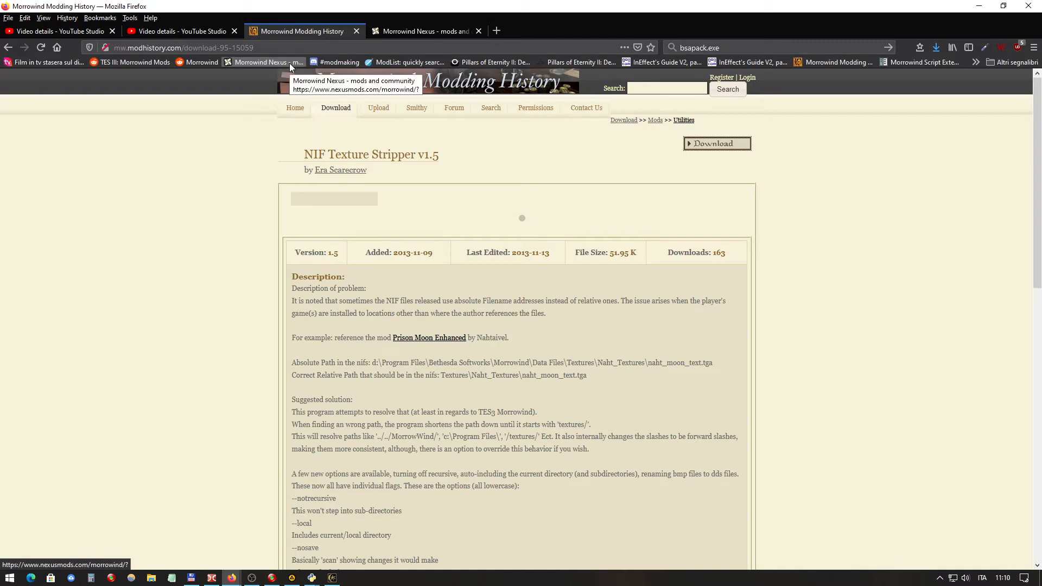
{"action": "left_click", "coordinate": [382, 61]}
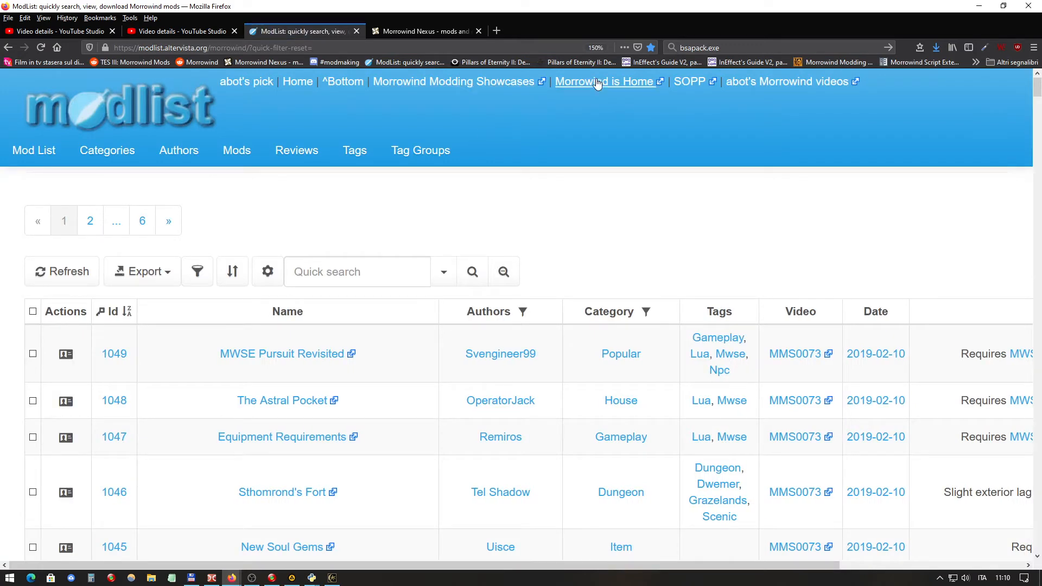
{"action": "left_click", "coordinate": [597, 85]}
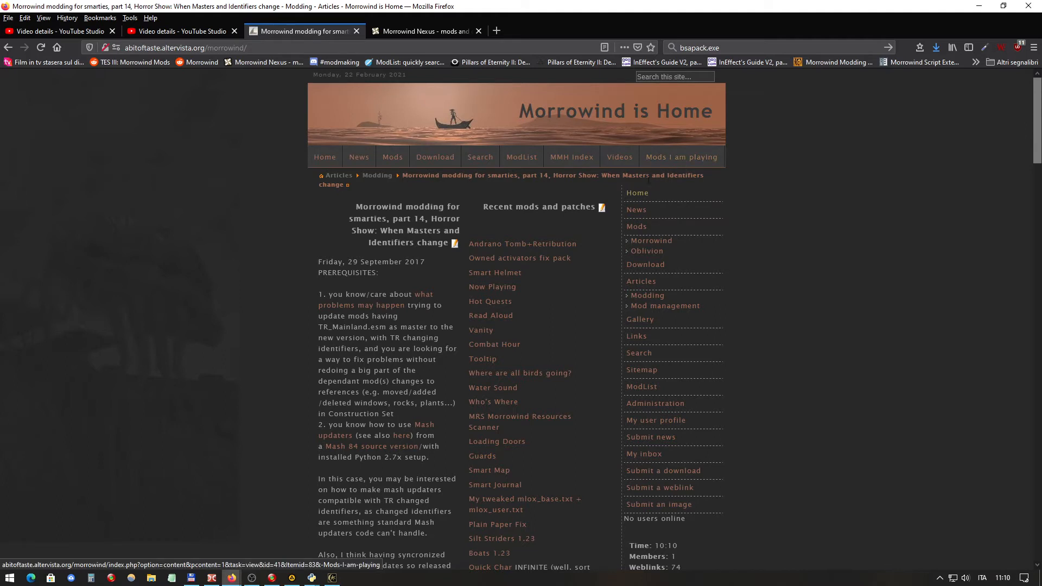
Search the Morrowind is Home site for "ordenador" and open the article on Morrowind specific tools
{"action": "left_click", "coordinate": [666, 75]}
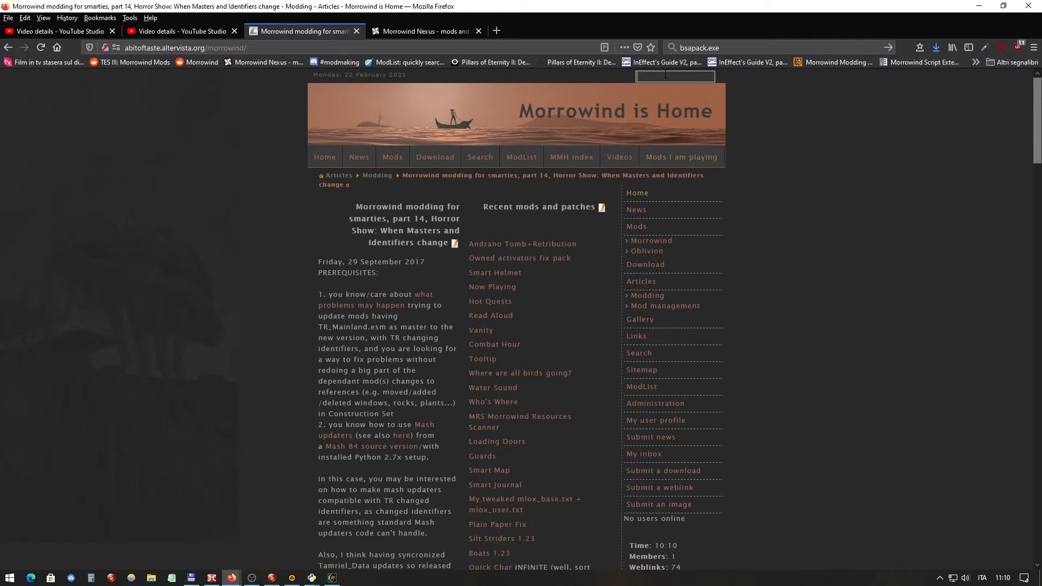
{"action": "type", "text": "or"}
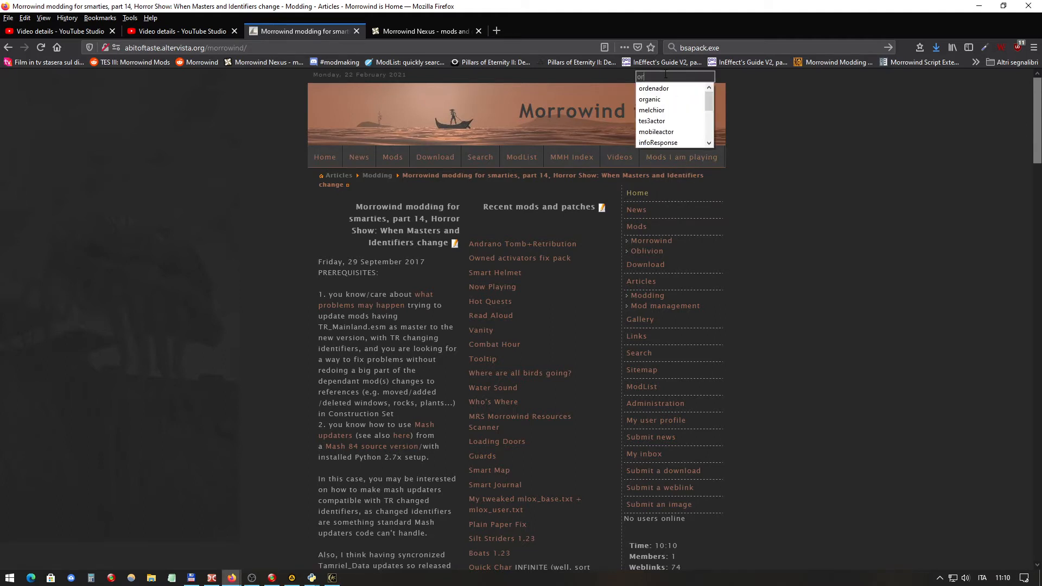
{"action": "type", "text": "denado"}
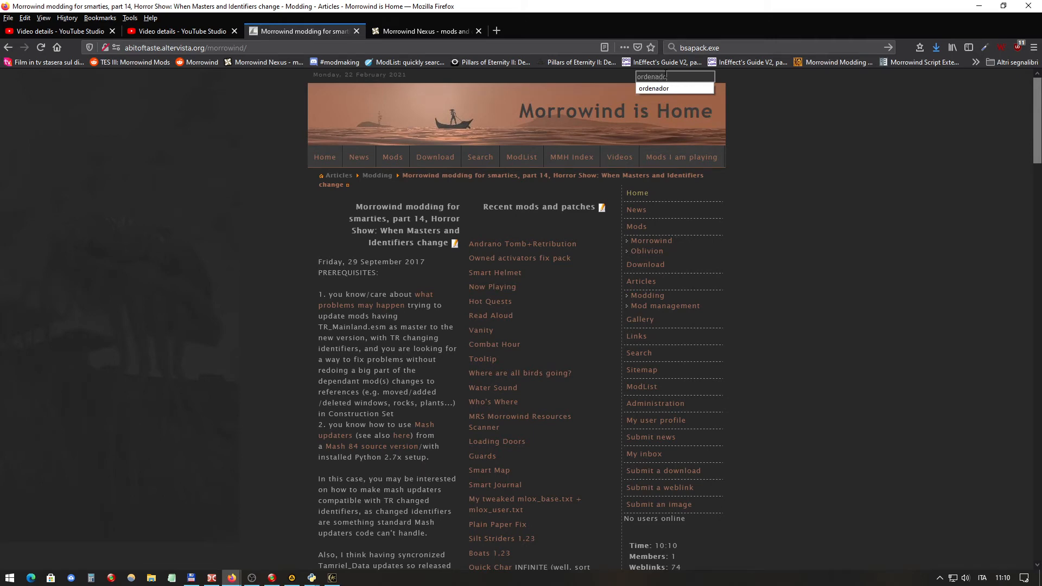
{"action": "type", "text": "r"}
{"action": "key", "text": "Return"}
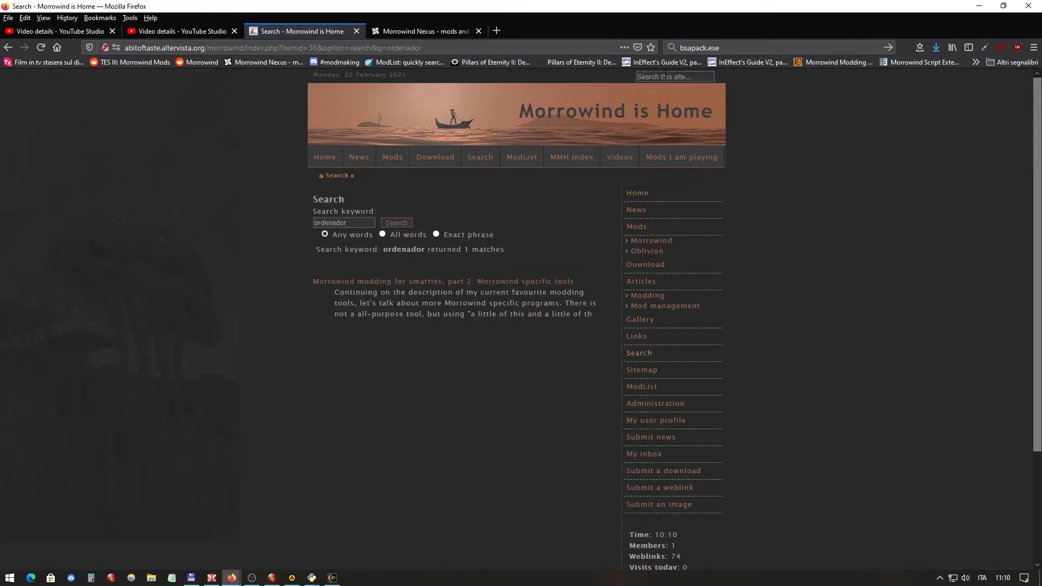
{"action": "left_click", "coordinate": [466, 282]}
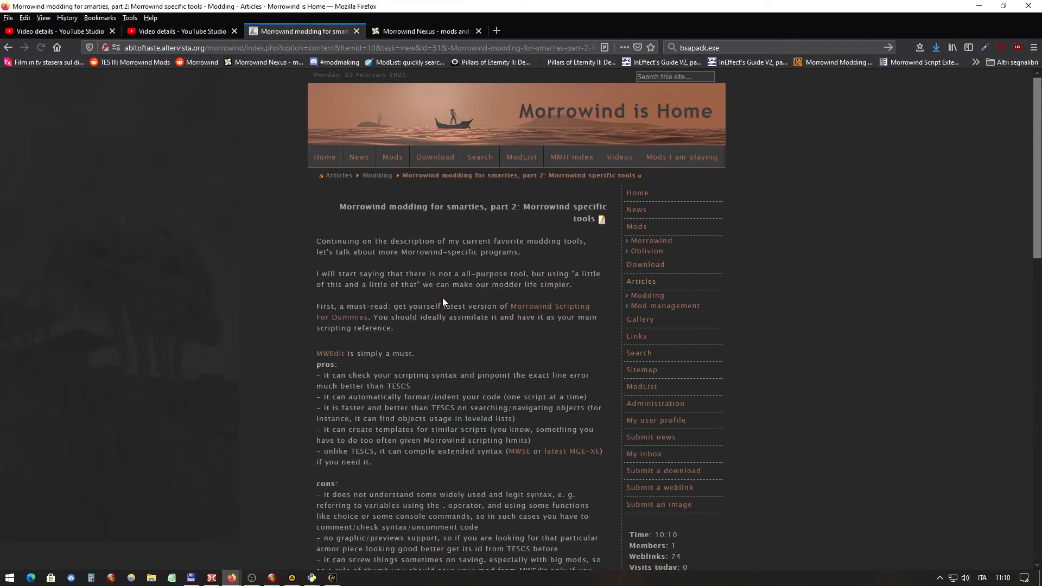
Find the mesh/textures fixing paragraph in the article and follow its Morrowind Textures Compress & Reorder link
{"action": "scroll", "coordinate": [269, 305], "scroll_direction": "down", "scroll_amount": 2}
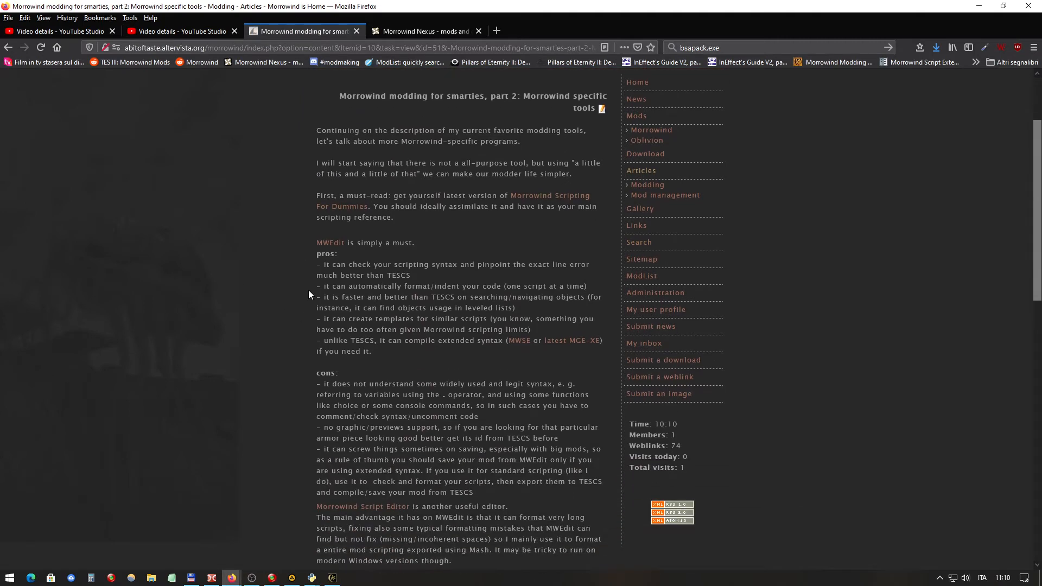
{"action": "scroll", "coordinate": [498, 309], "scroll_direction": "down", "scroll_amount": 5}
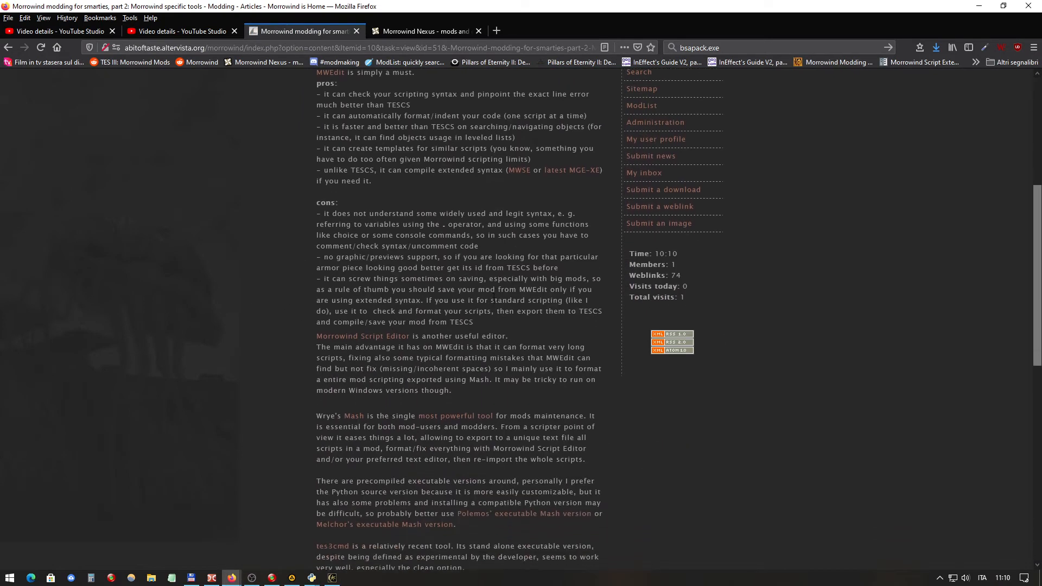
{"action": "scroll", "coordinate": [492, 266], "scroll_direction": "down", "scroll_amount": 2}
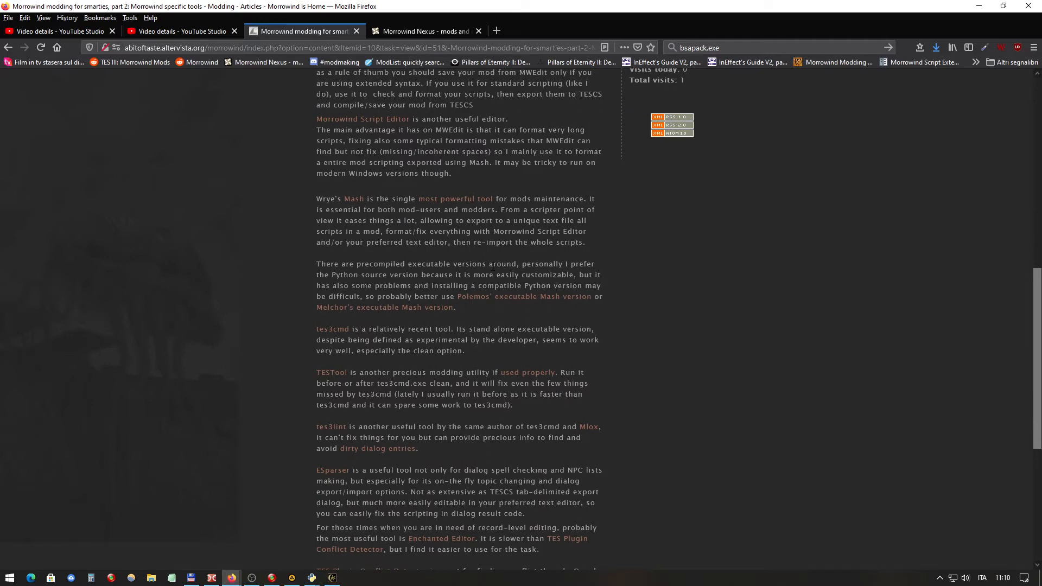
{"action": "scroll", "coordinate": [492, 266], "scroll_direction": "down", "scroll_amount": 3}
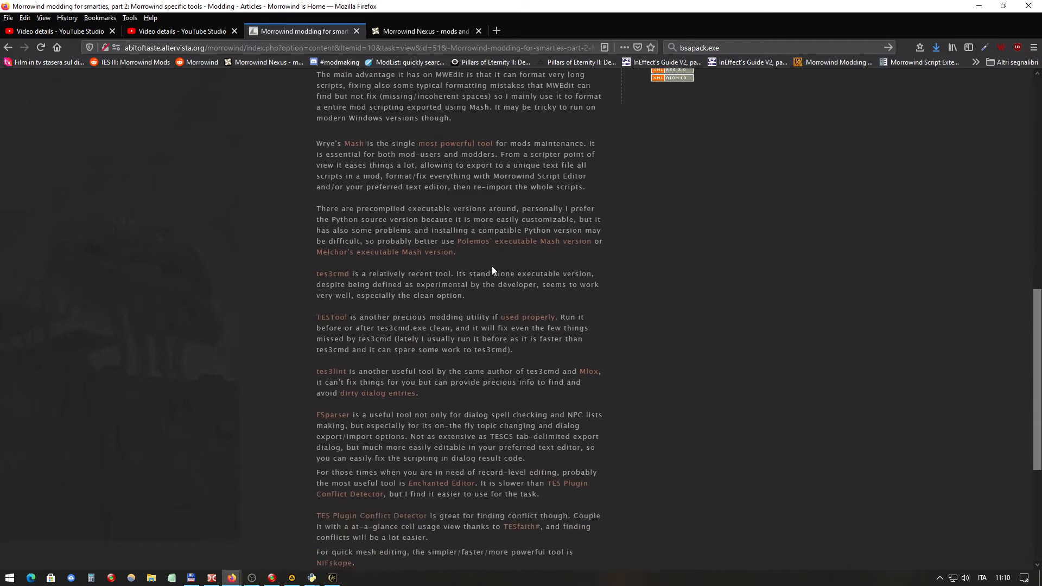
{"action": "scroll", "coordinate": [493, 266], "scroll_direction": "down", "scroll_amount": 1}
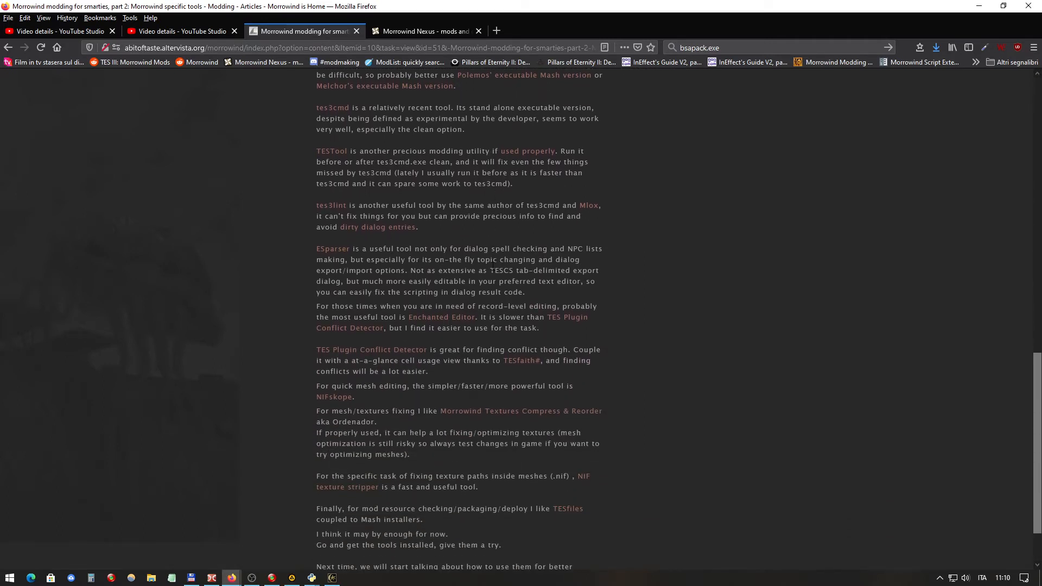
{"action": "scroll", "coordinate": [493, 269], "scroll_direction": "down", "scroll_amount": 2}
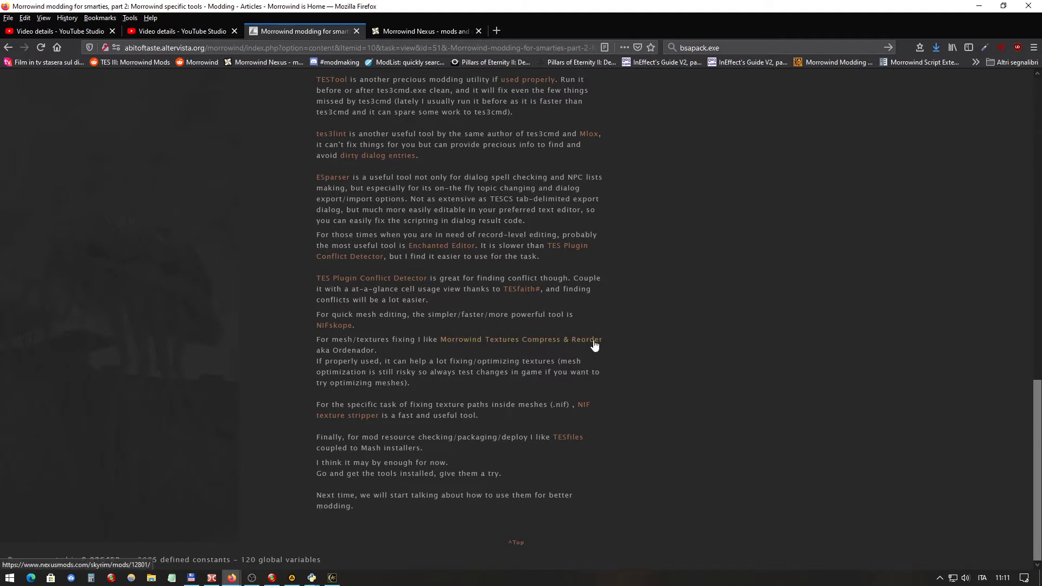
{"action": "left_click", "coordinate": [576, 346]}
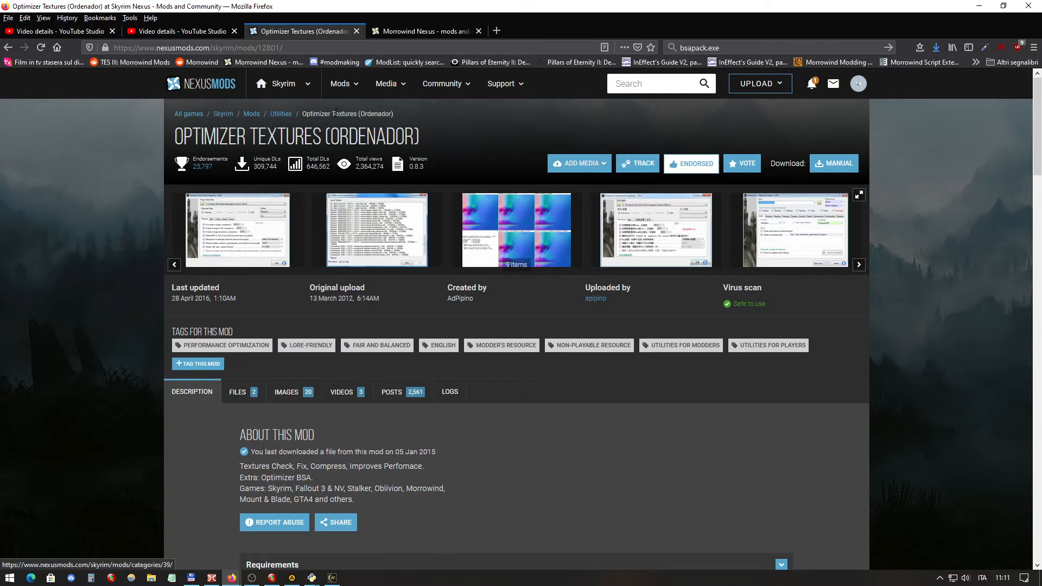
Show the downloadable files of the Optimizer Textures (Ordenador) mod
{"action": "scroll", "coordinate": [255, 307], "scroll_direction": "down", "scroll_amount": 1}
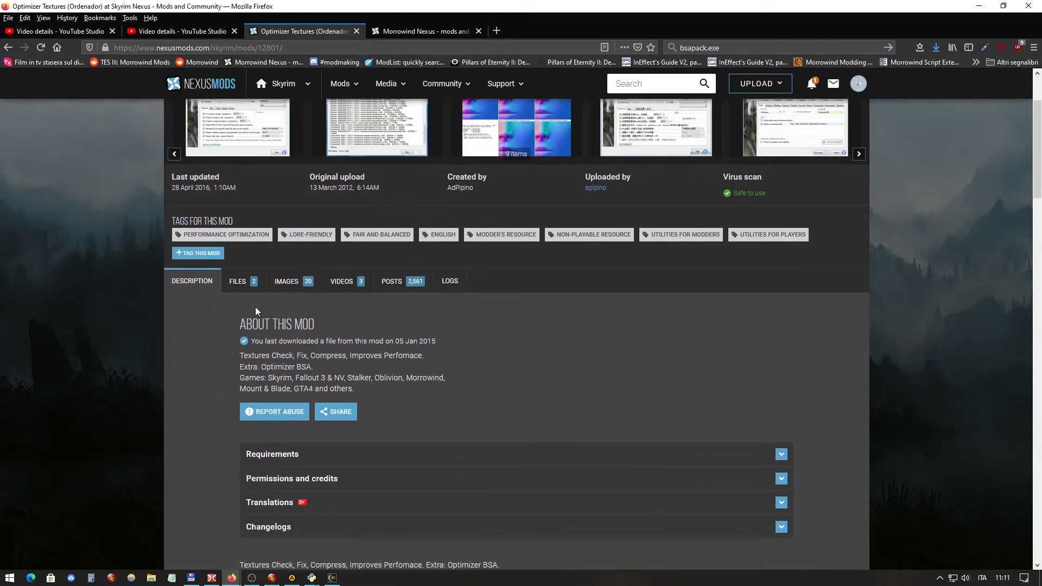
{"action": "left_click", "coordinate": [241, 346]}
{"action": "scroll", "coordinate": [255, 380], "scroll_direction": "down", "scroll_amount": 1}
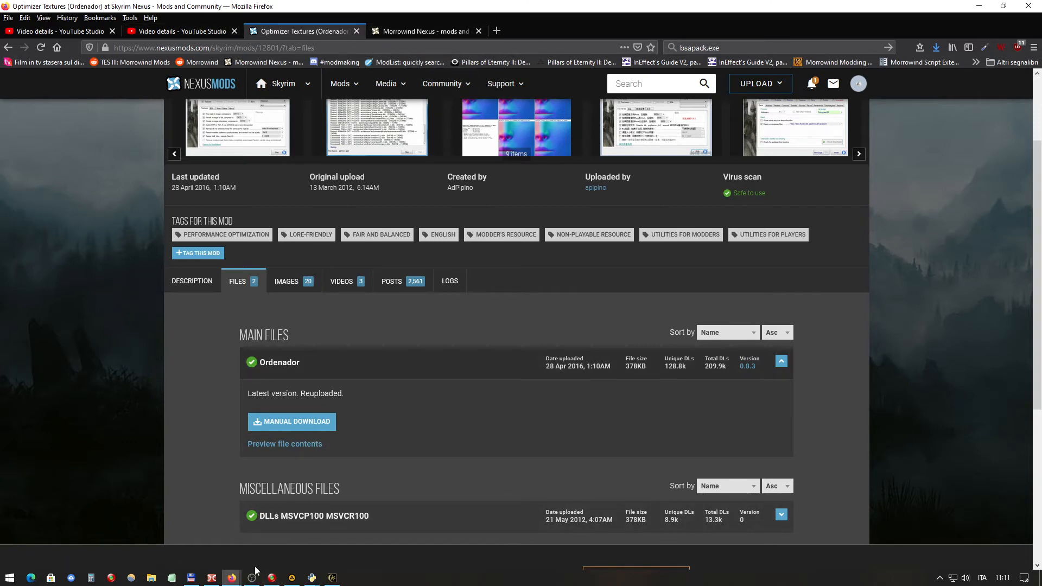
Go from the Morrowind Nexus page to ModList and from there to Morrowind is Home
{"action": "left_click", "coordinate": [426, 28]}
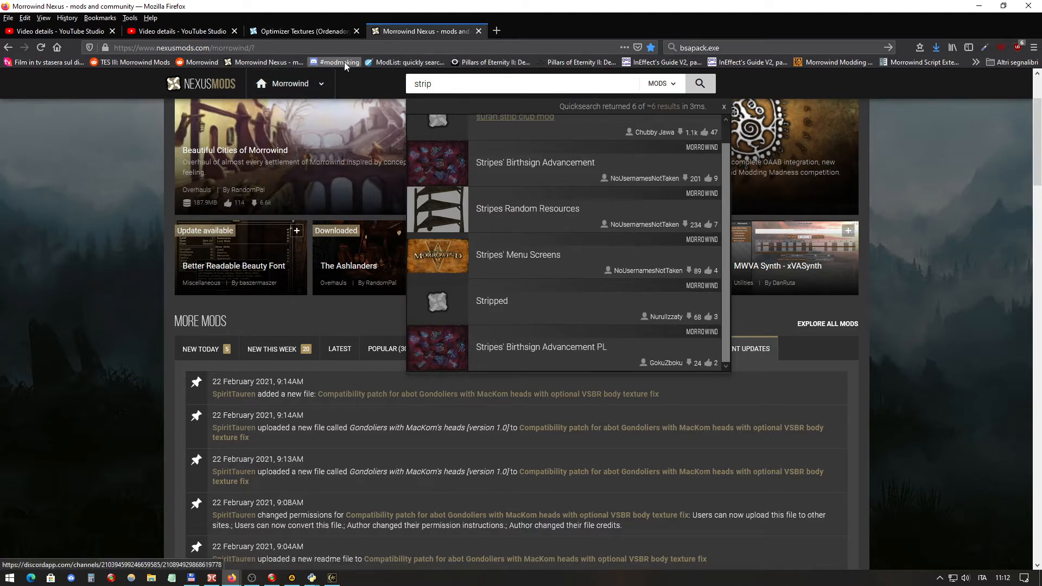
{"action": "left_click", "coordinate": [498, 63]}
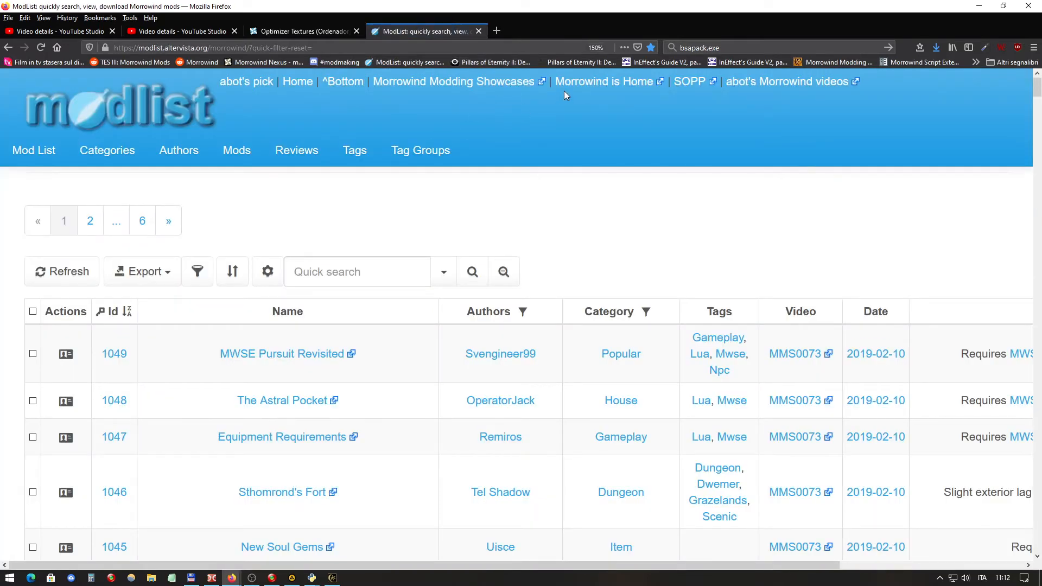
{"action": "left_click", "coordinate": [591, 81]}
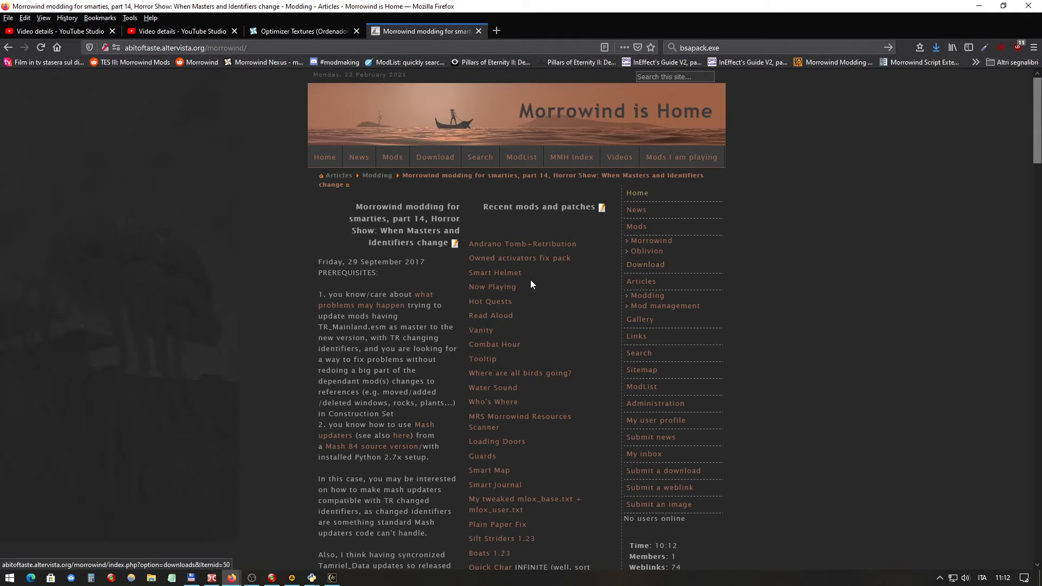
Look through the Recent mods and patches list for an Ordenador-related download
{"action": "scroll", "coordinate": [531, 284], "scroll_direction": "down", "scroll_amount": 4}
{"action": "scroll", "coordinate": [531, 283], "scroll_direction": "down", "scroll_amount": 4}
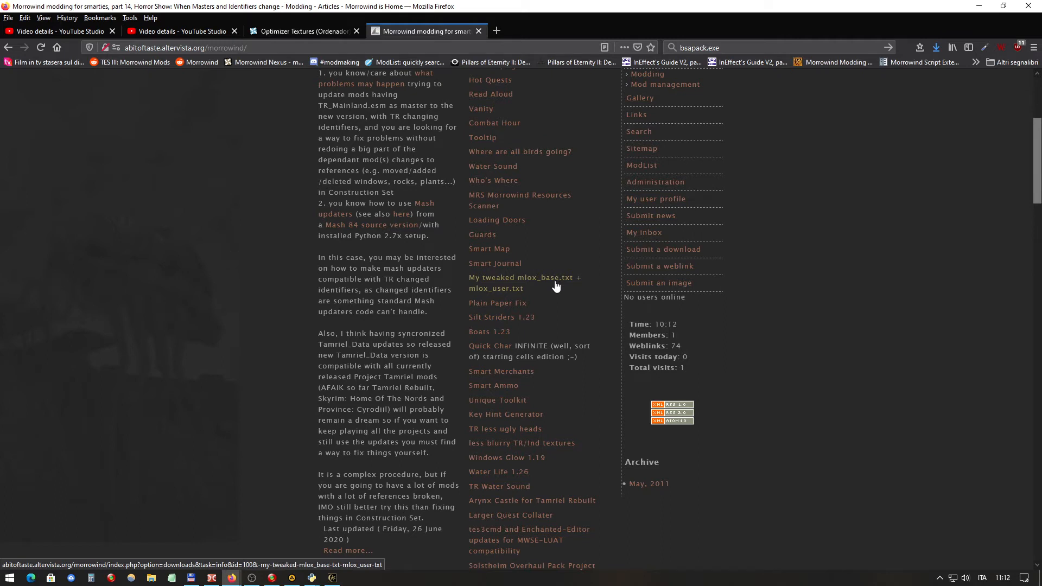
{"action": "scroll", "coordinate": [556, 287], "scroll_direction": "down", "scroll_amount": 4}
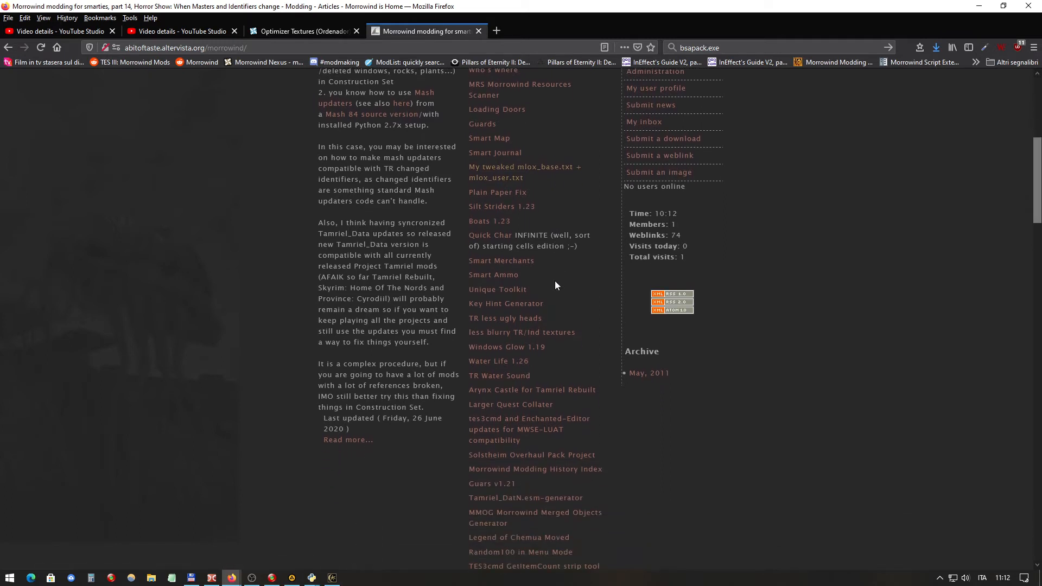
{"action": "scroll", "coordinate": [555, 285], "scroll_direction": "down", "scroll_amount": 1}
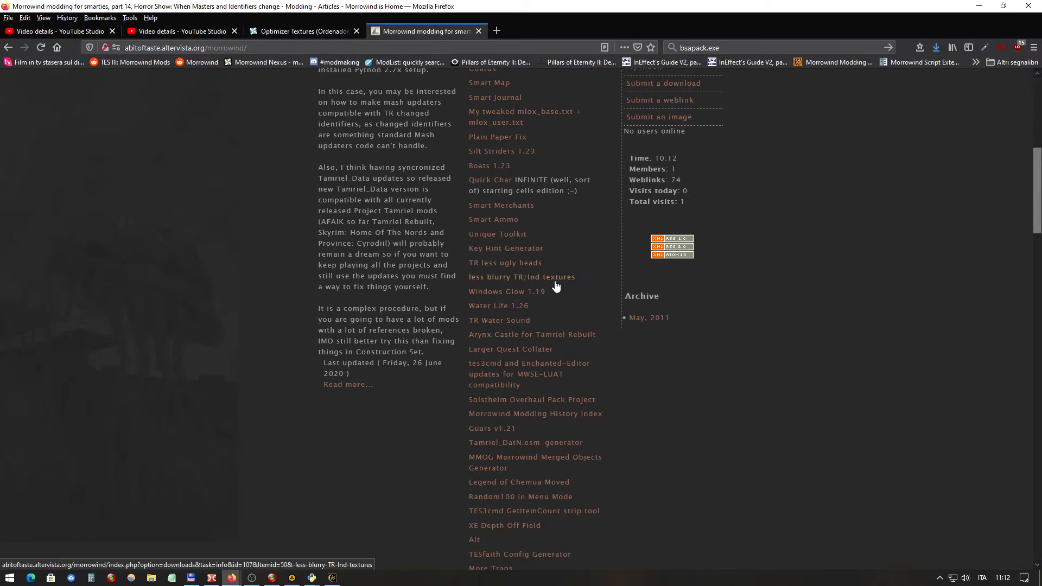
{"action": "scroll", "coordinate": [554, 286], "scroll_direction": "down", "scroll_amount": 5}
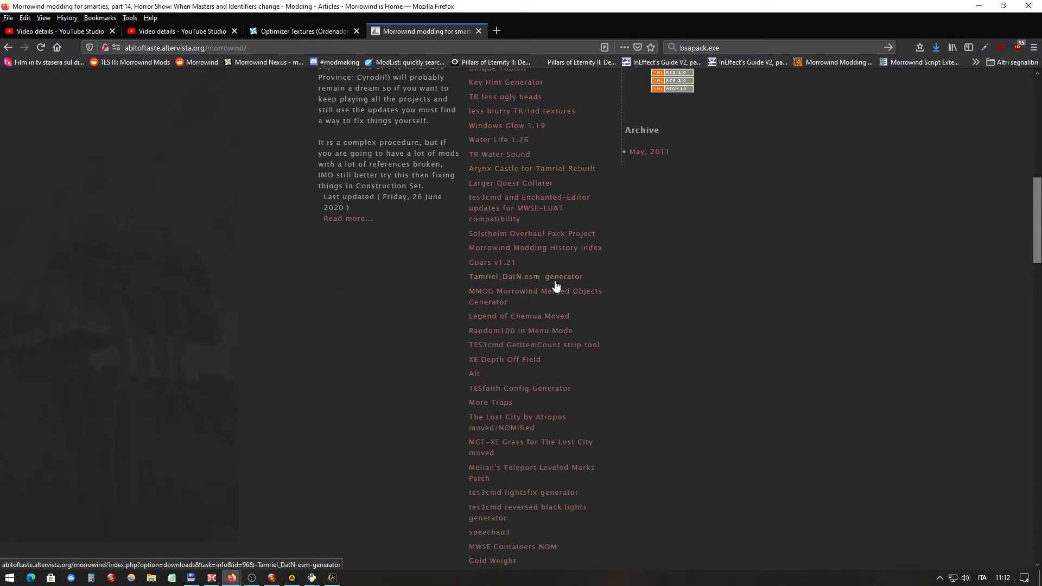
{"action": "scroll", "coordinate": [555, 285], "scroll_direction": "down", "scroll_amount": 2}
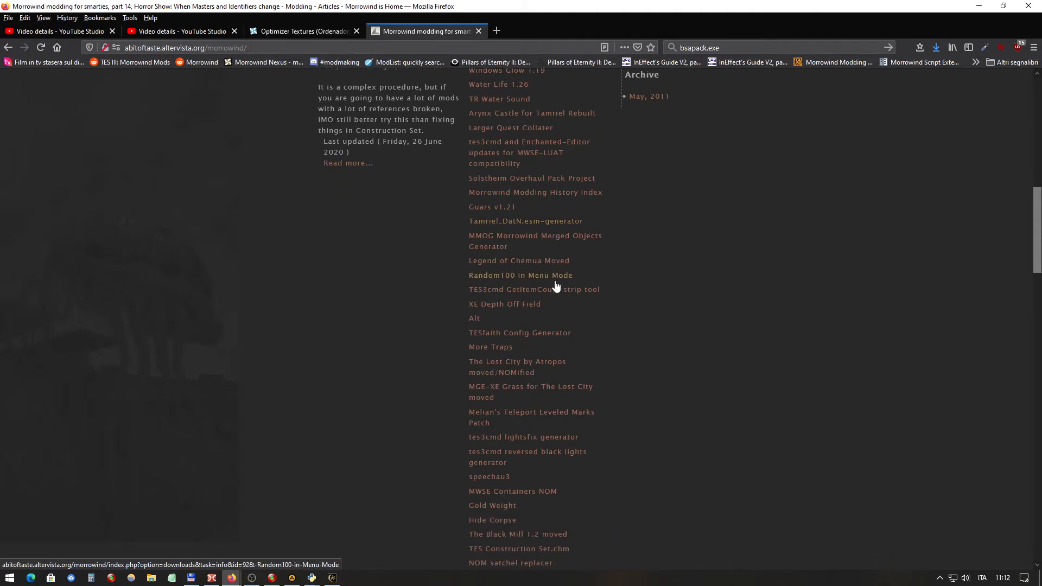
{"action": "scroll", "coordinate": [556, 286], "scroll_direction": "up", "scroll_amount": 10}
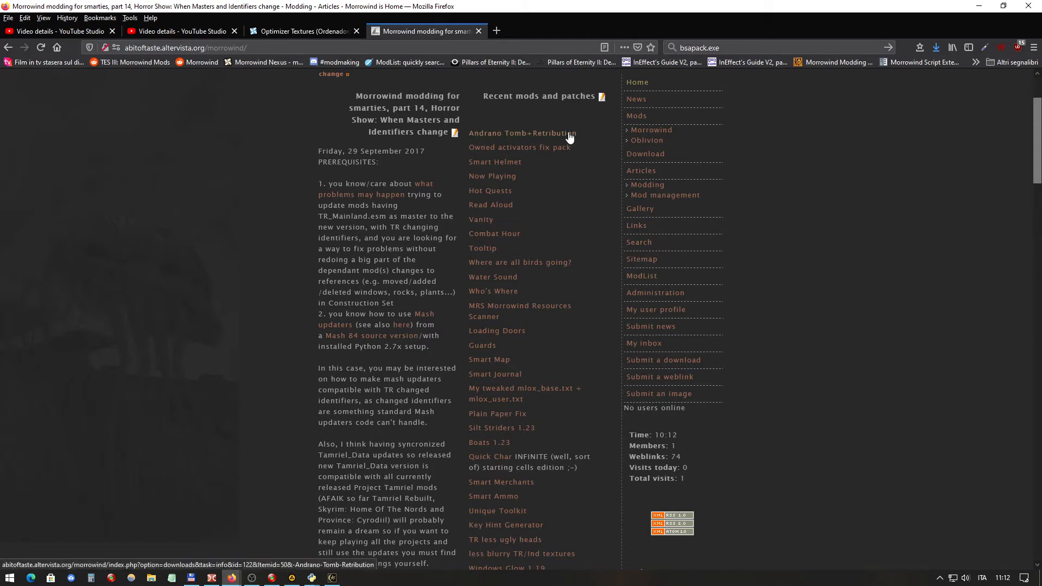
Search the home page text for "orde" and scan the recent mods list again
{"action": "key", "text": "ctrl+f"}
{"action": "type", "text": "orde"}
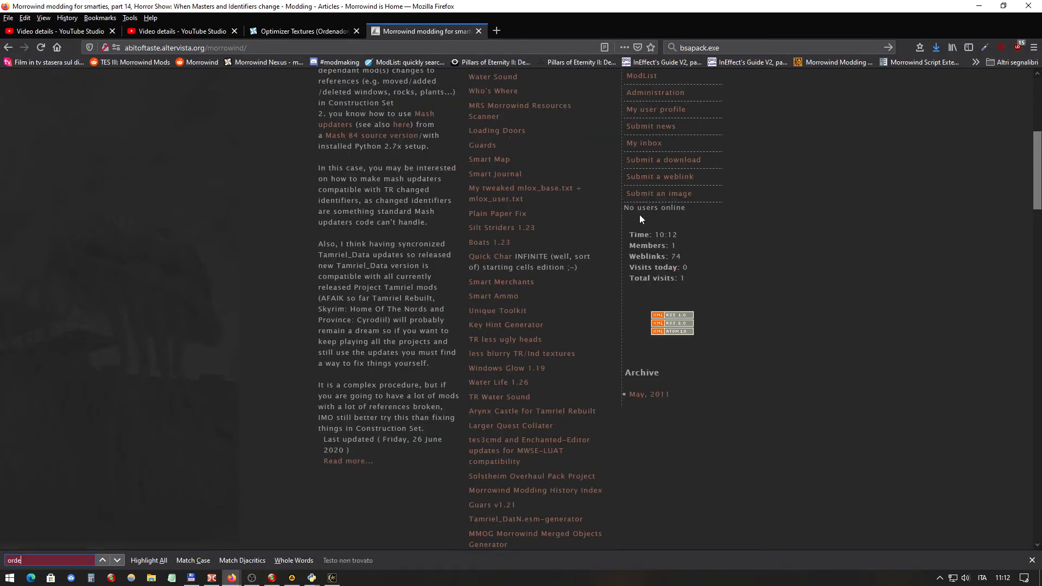
{"action": "scroll", "coordinate": [593, 246], "scroll_direction": "down", "scroll_amount": 6}
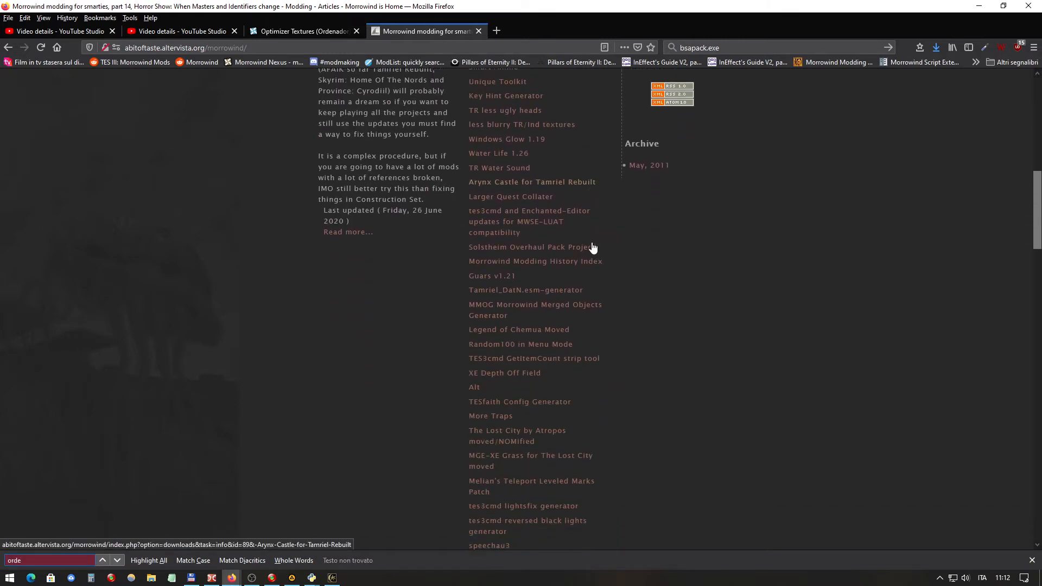
{"action": "scroll", "coordinate": [592, 247], "scroll_direction": "down", "scroll_amount": 3}
{"action": "scroll", "coordinate": [592, 247], "scroll_direction": "up", "scroll_amount": 7}
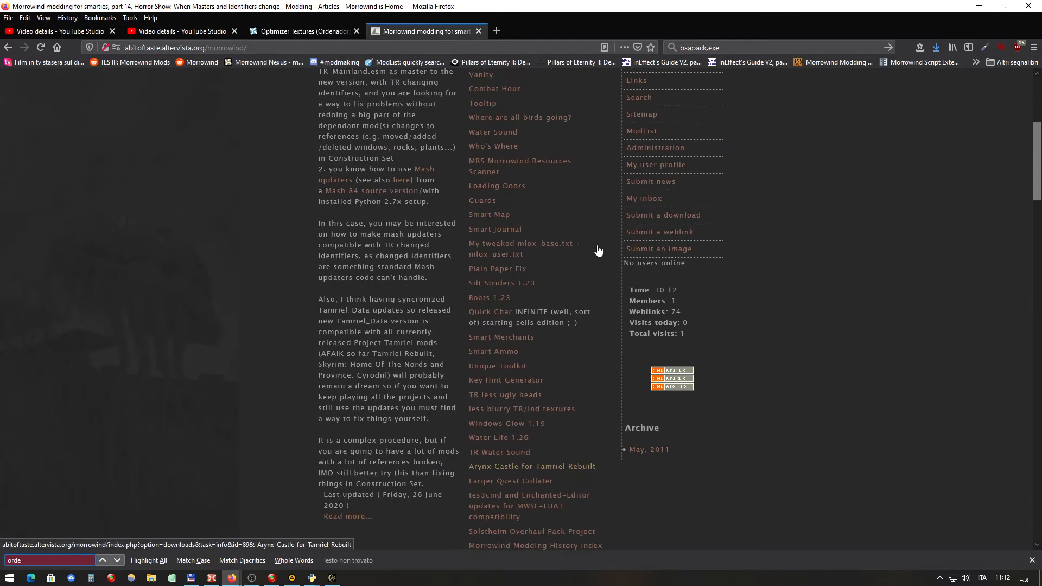
{"action": "scroll", "coordinate": [738, 271], "scroll_direction": "up", "scroll_amount": 3}
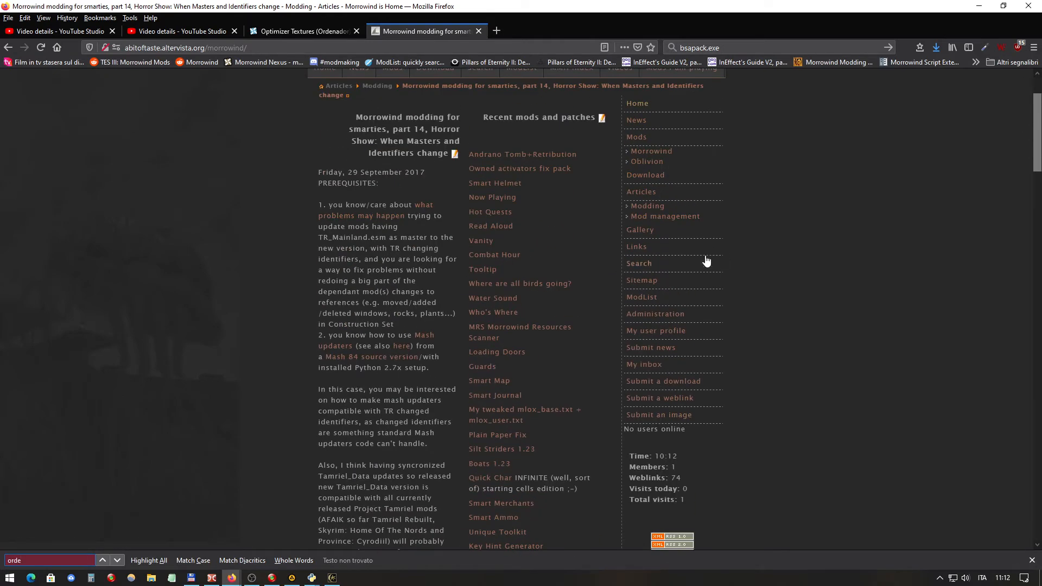
Open the Morrowind tools category of the site's downloads and look through the listed tools
{"action": "left_click", "coordinate": [659, 177]}
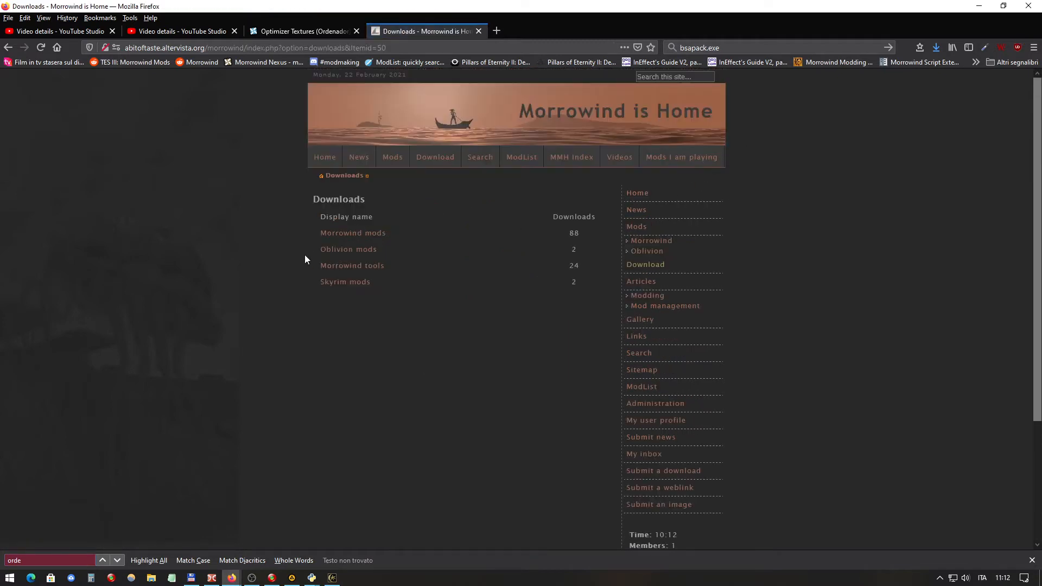
{"action": "left_click", "coordinate": [353, 267]}
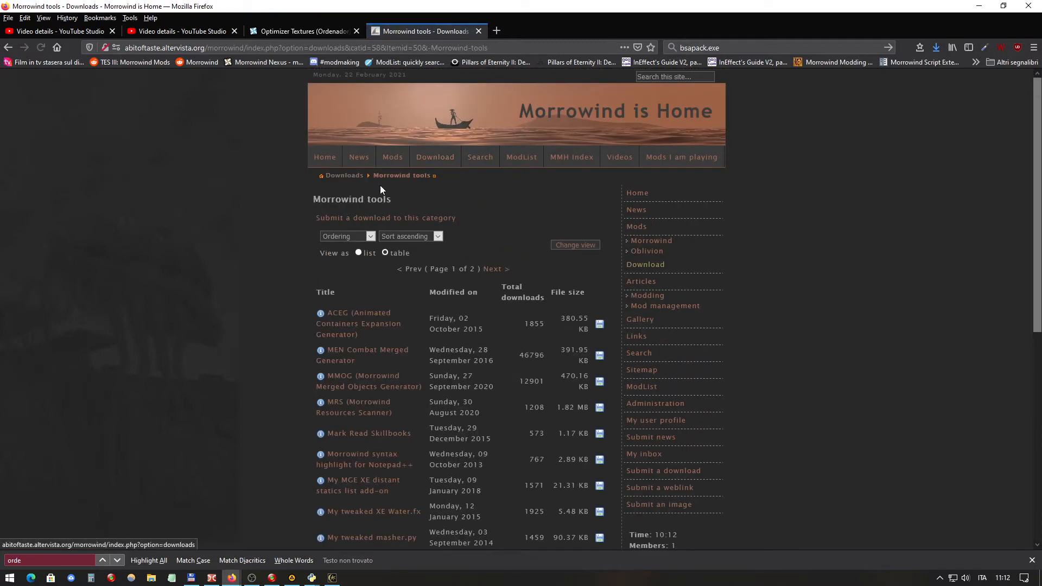
{"action": "scroll", "coordinate": [335, 191], "scroll_direction": "down", "scroll_amount": 2}
{"action": "scroll", "coordinate": [335, 191], "scroll_direction": "down", "scroll_amount": 2}
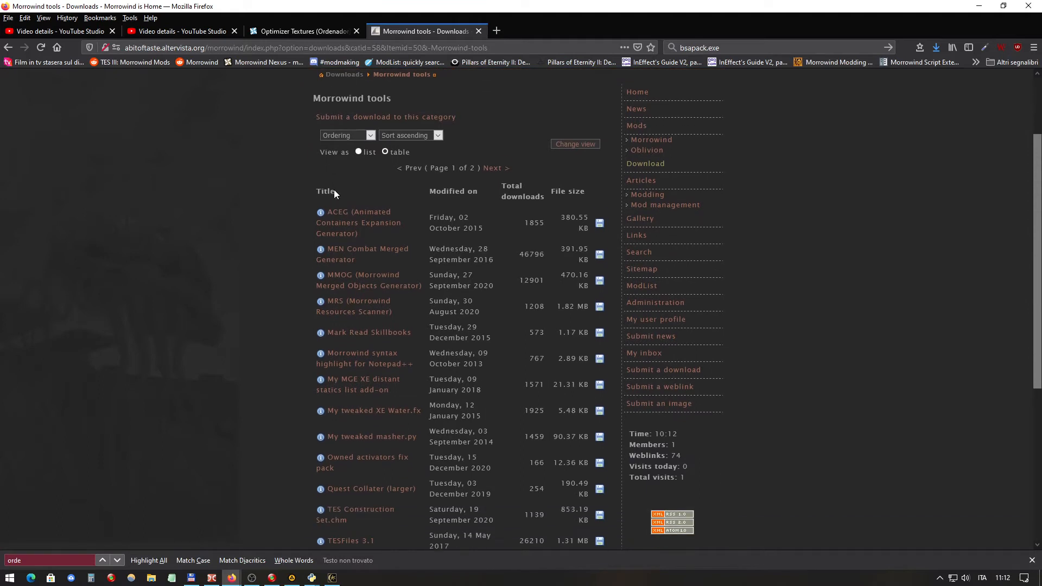
{"action": "scroll", "coordinate": [333, 190], "scroll_direction": "down", "scroll_amount": 2}
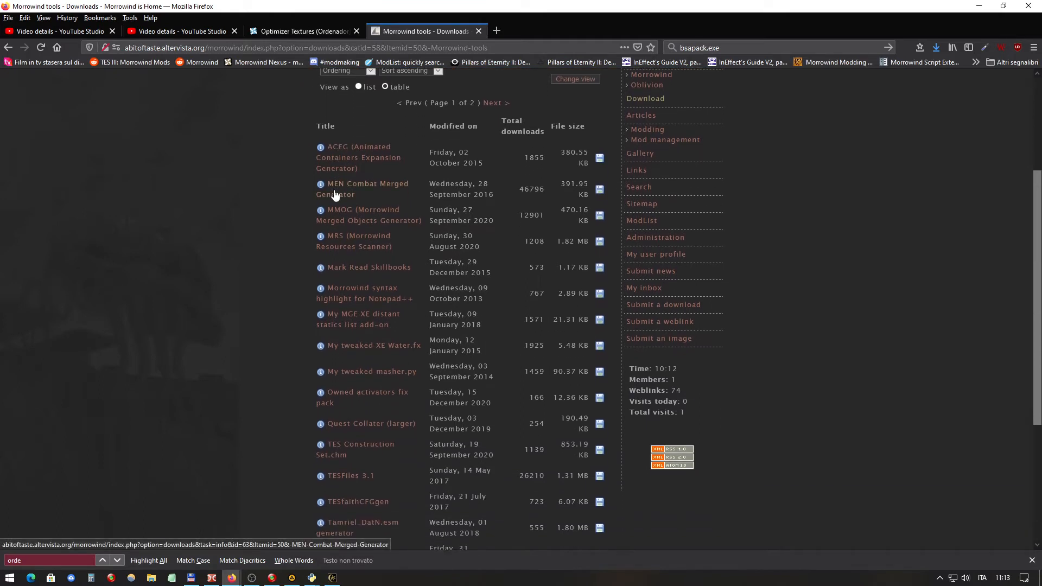
{"action": "scroll", "coordinate": [334, 191], "scroll_direction": "down", "scroll_amount": 2}
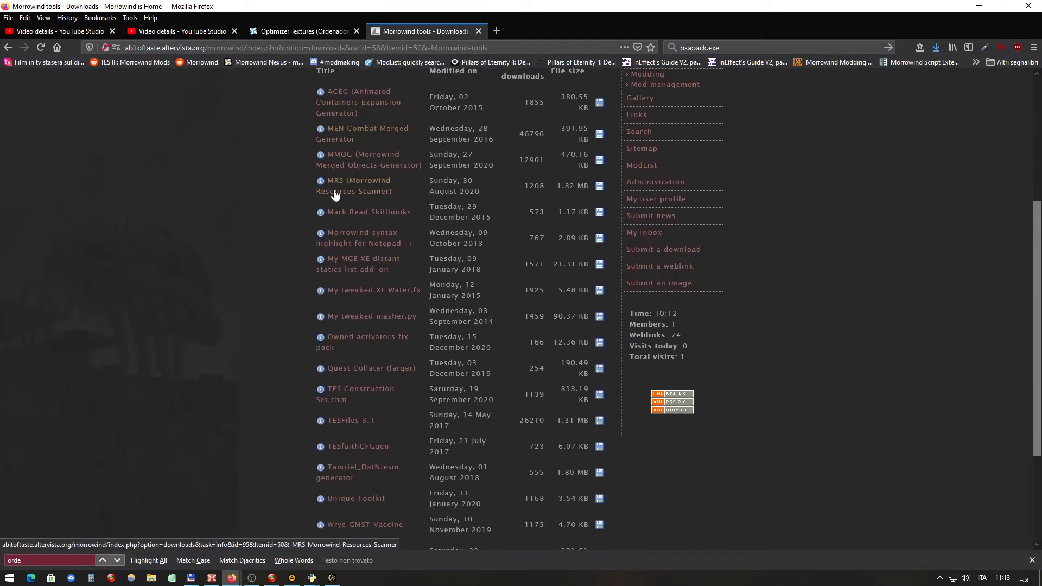
Look through the Morrowind tools download list, down to niftxstrip 1.6 and speechau3
{"action": "scroll", "coordinate": [334, 190], "scroll_direction": "down", "scroll_amount": 2}
{"action": "scroll", "coordinate": [334, 190], "scroll_direction": "down", "scroll_amount": 2}
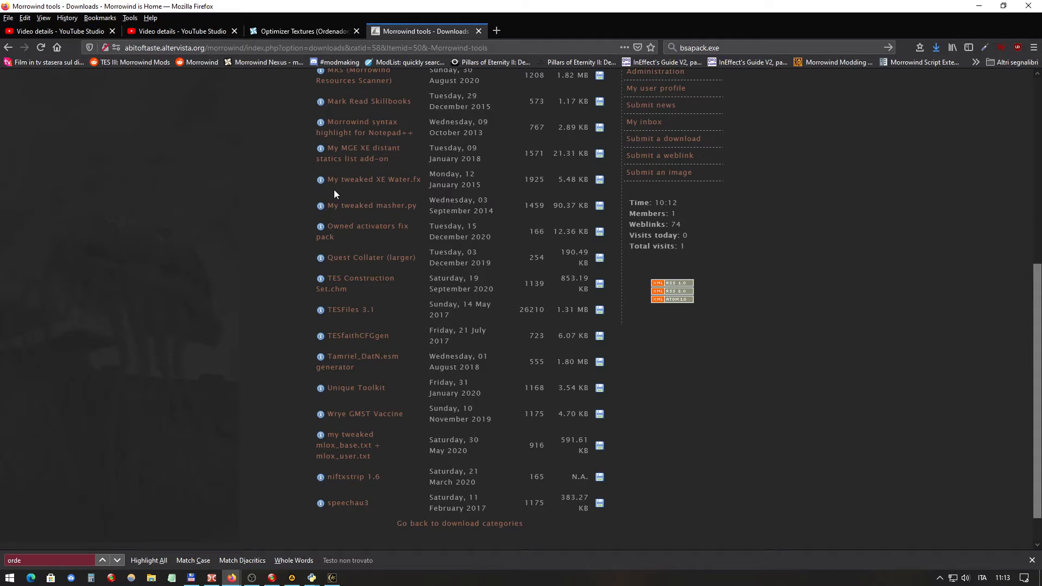
{"action": "scroll", "coordinate": [333, 194], "scroll_direction": "down", "scroll_amount": 2}
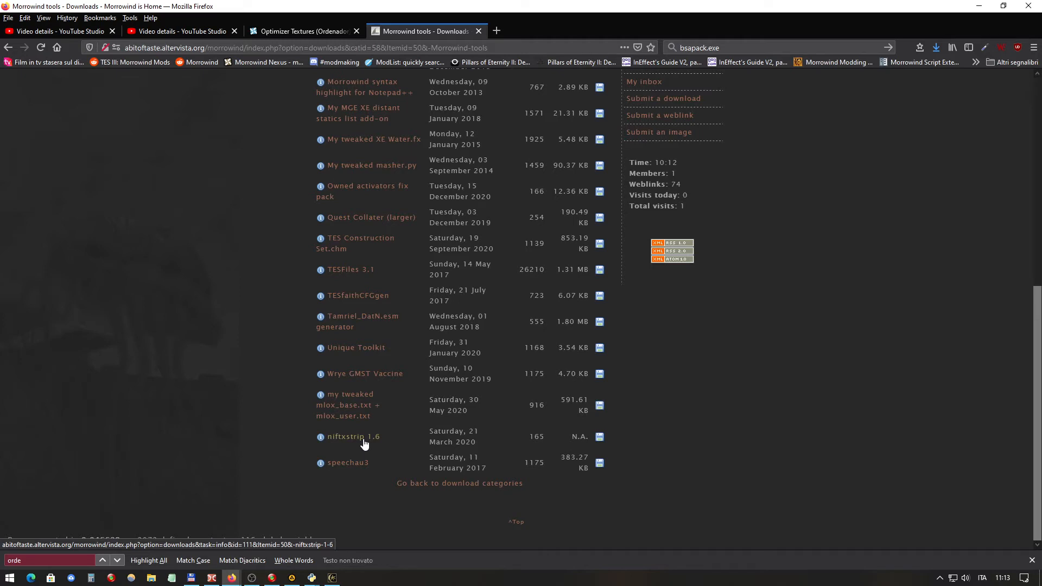
{"action": "scroll", "coordinate": [363, 444], "scroll_direction": "up", "scroll_amount": 3}
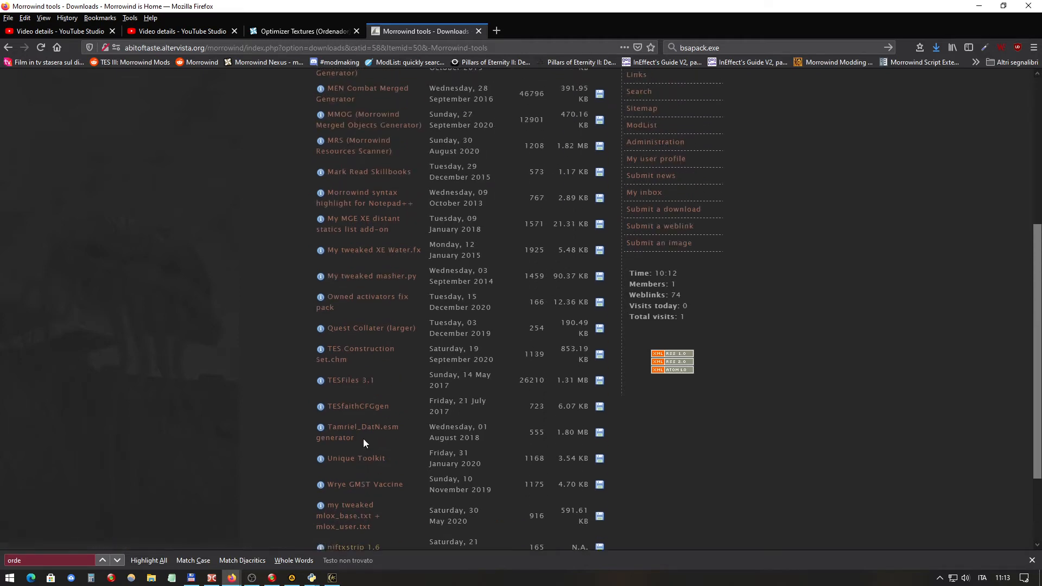
{"action": "scroll", "coordinate": [364, 443], "scroll_direction": "up", "scroll_amount": 3}
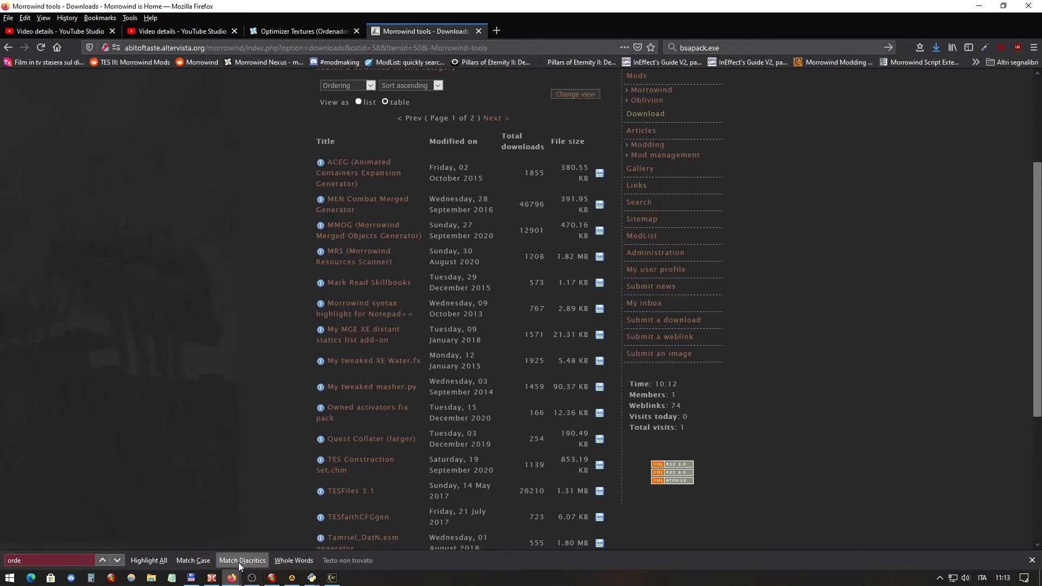
Switch to Textures Check and Compress and open its configuration INI from the extra options
{"action": "mouse_move", "coordinate": [331, 579]}
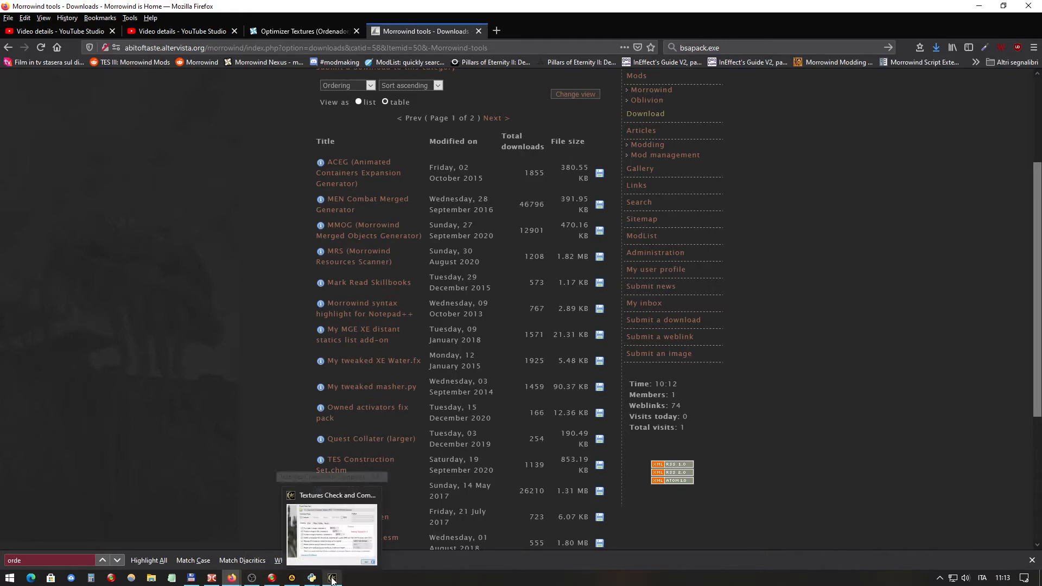
{"action": "mouse_move", "coordinate": [350, 553]}
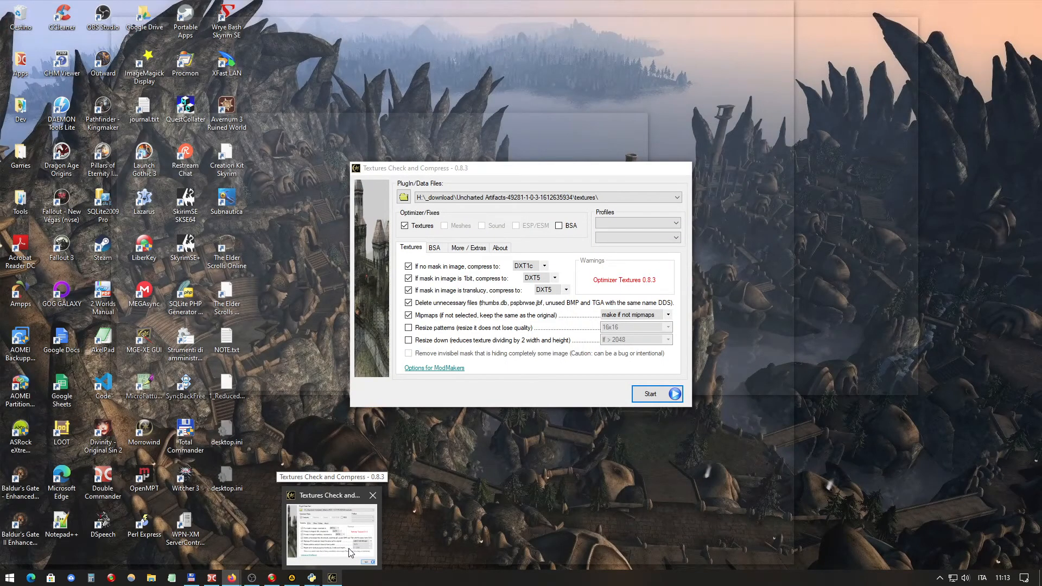
{"action": "left_click", "coordinate": [350, 553]}
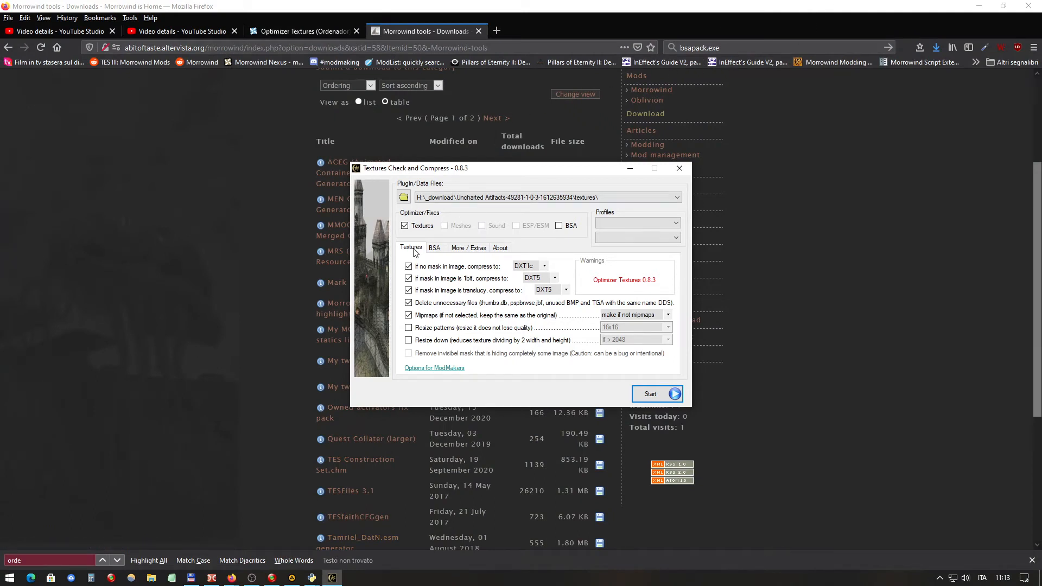
{"action": "left_click", "coordinate": [481, 251]}
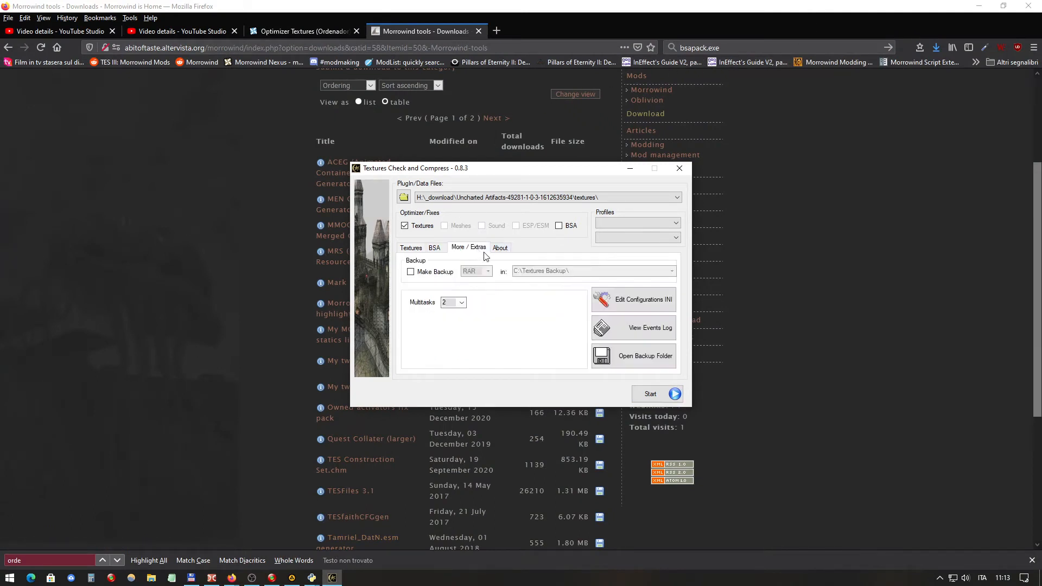
{"action": "left_click", "coordinate": [633, 303]}
{"action": "left_click", "coordinate": [385, 173]}
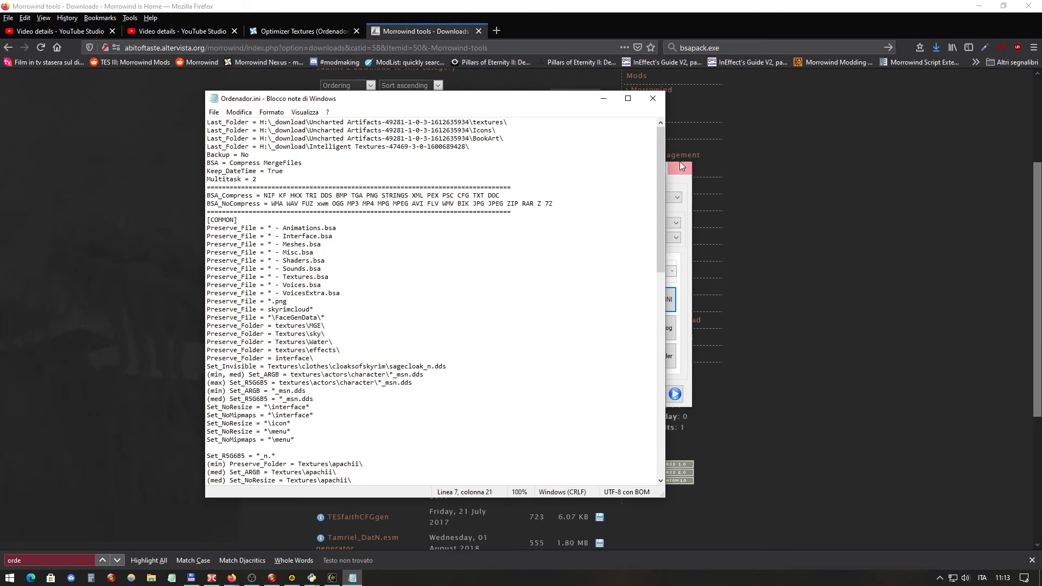
Find the [MORROWIND] section in Ordenador.ini and highlight all its lines at a larger text size
{"action": "left_click_drag", "start_coordinate": [660, 138], "coordinate": [659, 357]}
{"action": "left_click", "coordinate": [378, 320]}
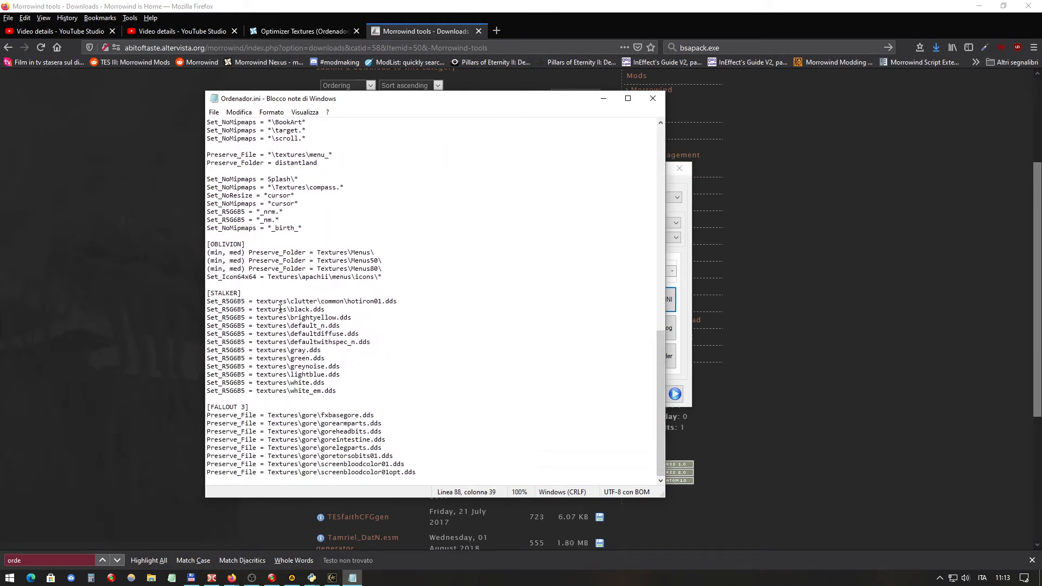
{"action": "scroll", "coordinate": [323, 266], "scroll_direction": "up", "scroll_amount": 8}
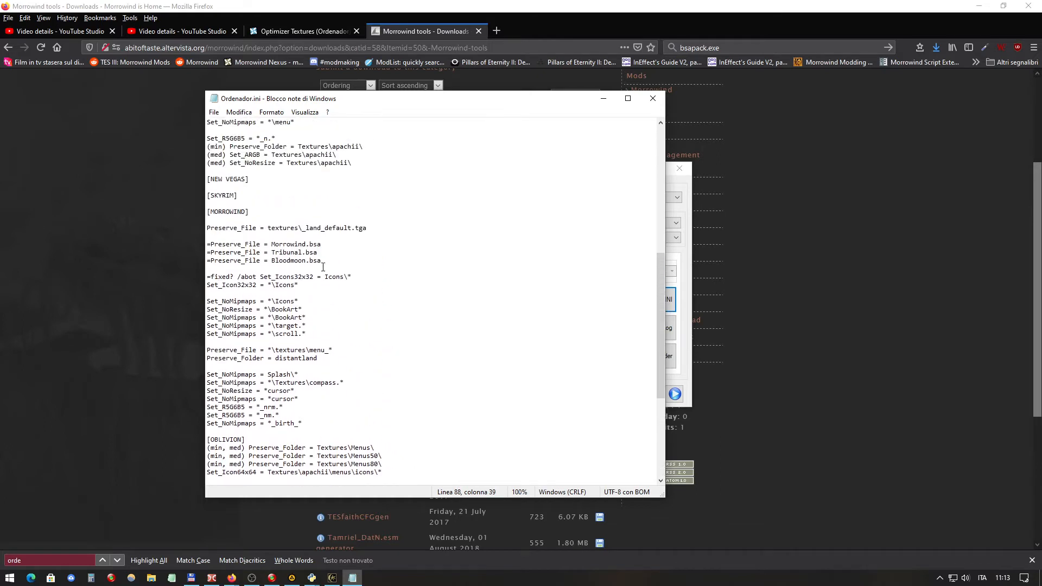
{"action": "left_click", "coordinate": [238, 212]}
{"action": "left_click_drag", "start_coordinate": [208, 212], "coordinate": [317, 429]}
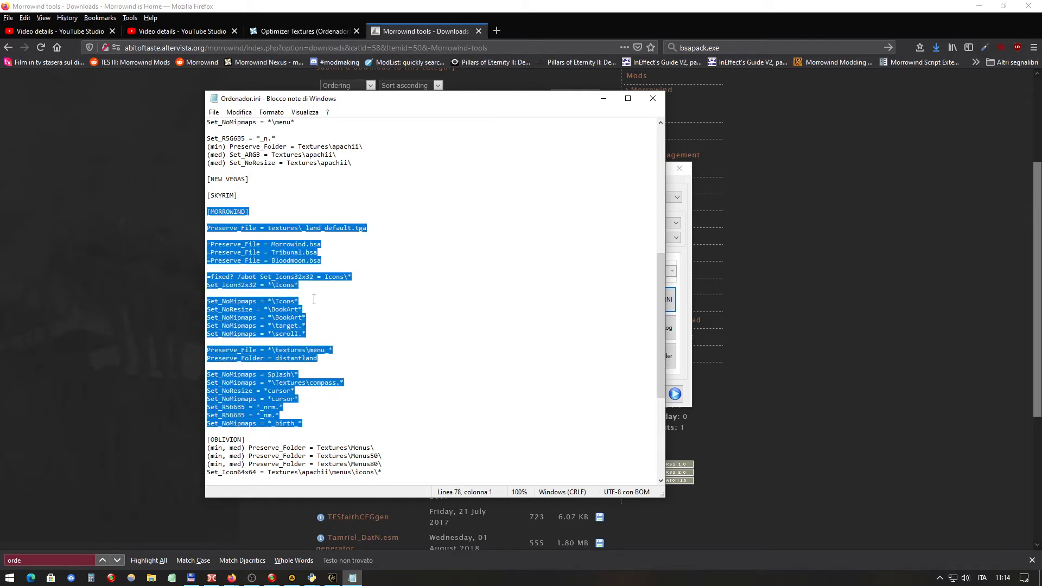
{"action": "scroll", "coordinate": [298, 239], "scroll_direction": "up", "scroll_amount": 6, "text": "ctrl"}
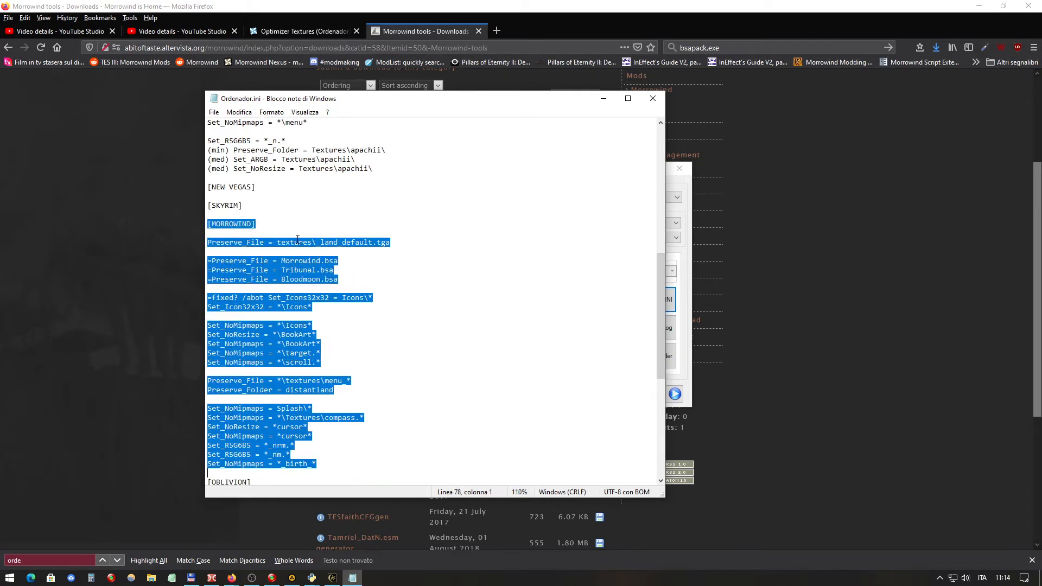
{"action": "scroll", "coordinate": [475, 180], "scroll_direction": "down", "scroll_amount": 6}
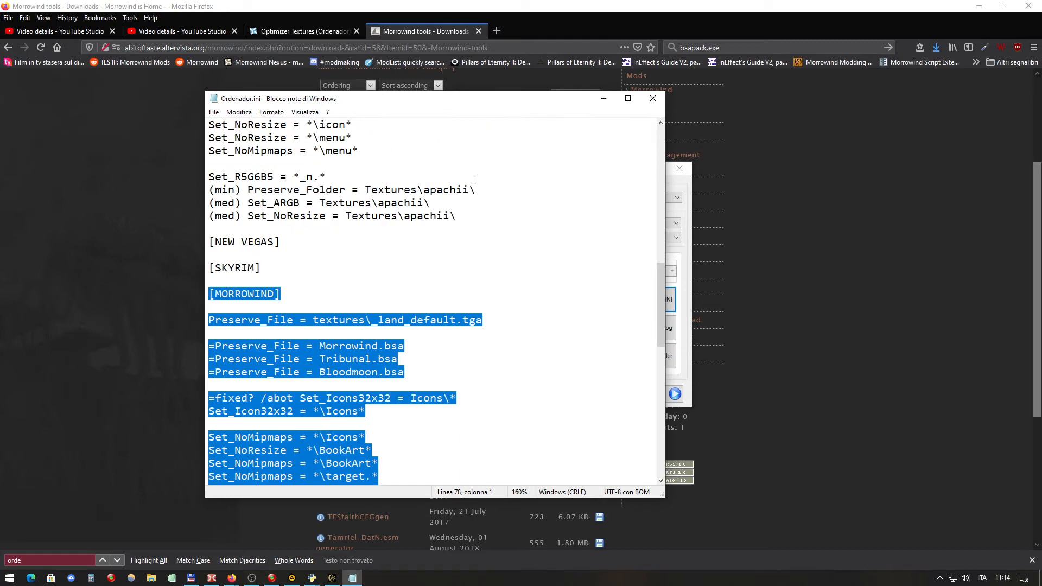
Highlight the Preserve_File entry for textures\_land_default.tga and the ones for Morrowind.bsa, Tribunal.bsa and Bloodmoon.bsa
{"action": "left_click", "coordinate": [346, 165]}
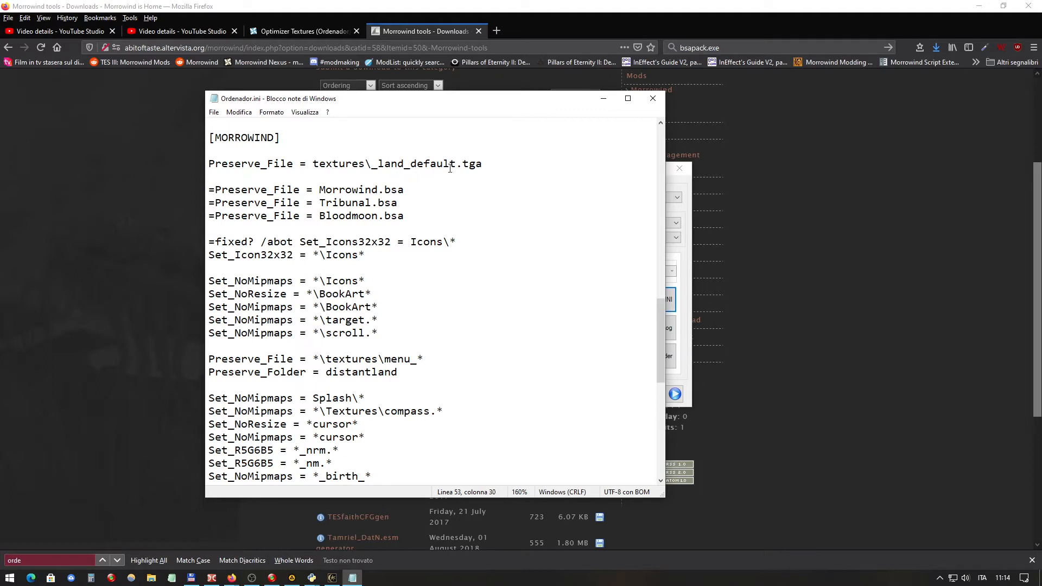
{"action": "left_click_drag", "start_coordinate": [484, 165], "coordinate": [376, 165]}
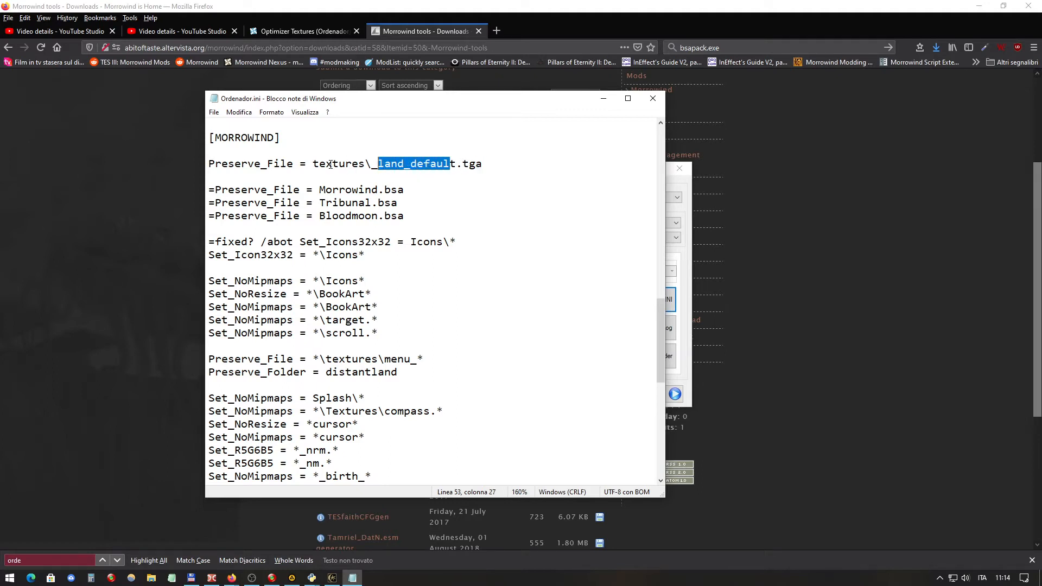
{"action": "left_click", "coordinate": [320, 165]}
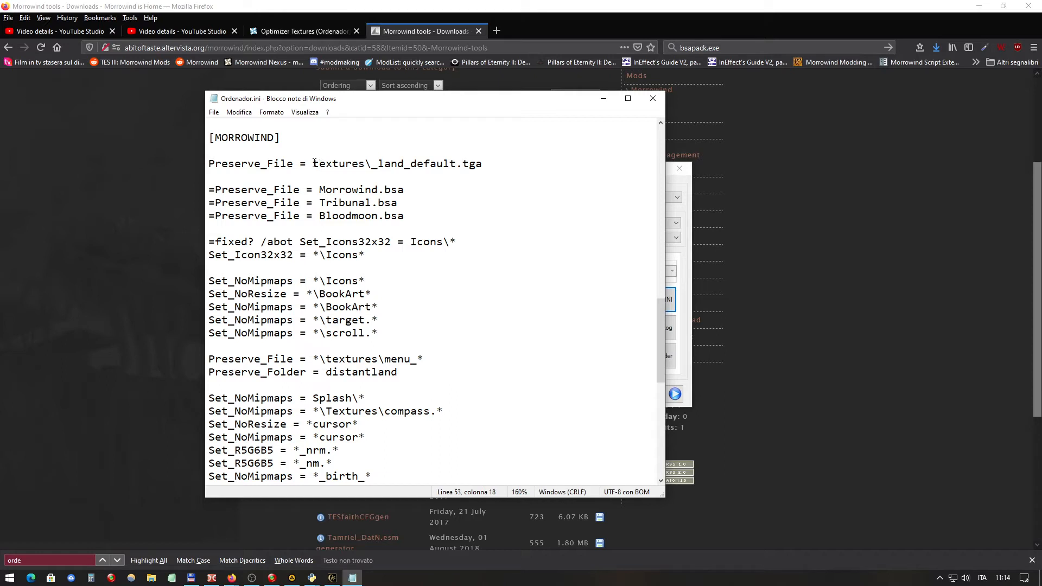
{"action": "left_click_drag", "start_coordinate": [313, 164], "coordinate": [482, 165]}
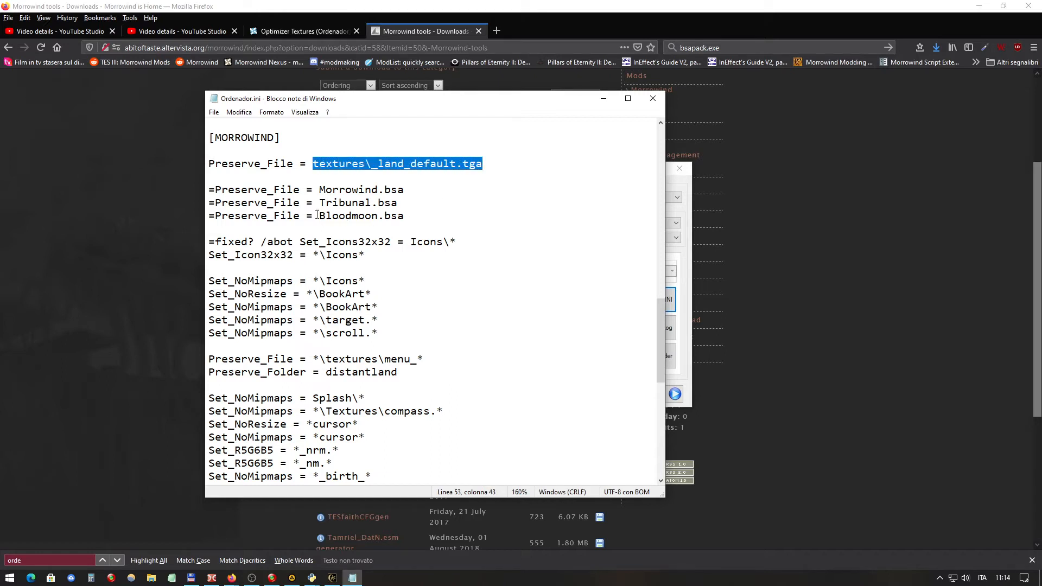
{"action": "left_click_drag", "start_coordinate": [405, 216], "coordinate": [210, 190]}
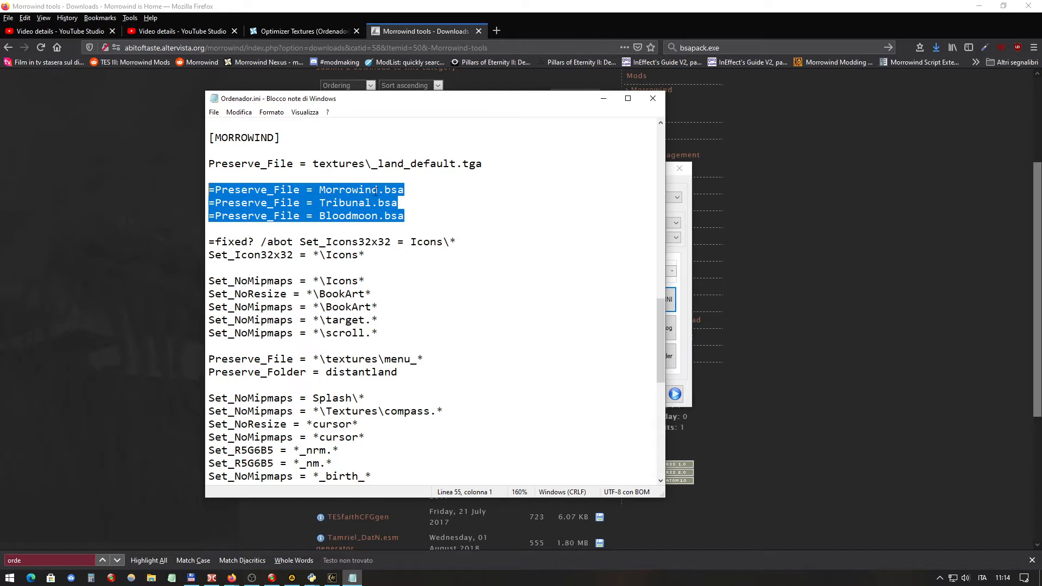
{"action": "left_click_drag", "start_coordinate": [424, 216], "coordinate": [211, 190]}
Highlight the two 32x32 icon lines and enlarge the Notepad window to review the remaining Morrowind rules
{"action": "left_click", "coordinate": [367, 255]}
{"action": "left_click_drag", "start_coordinate": [367, 255], "coordinate": [199, 248]}
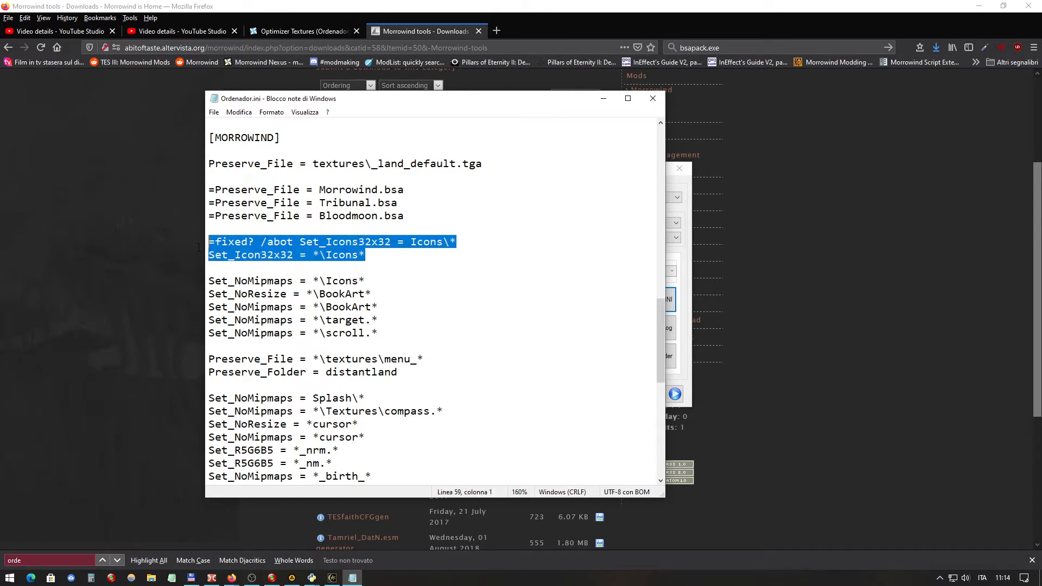
{"action": "scroll", "coordinate": [374, 272], "scroll_direction": "down", "scroll_amount": 1}
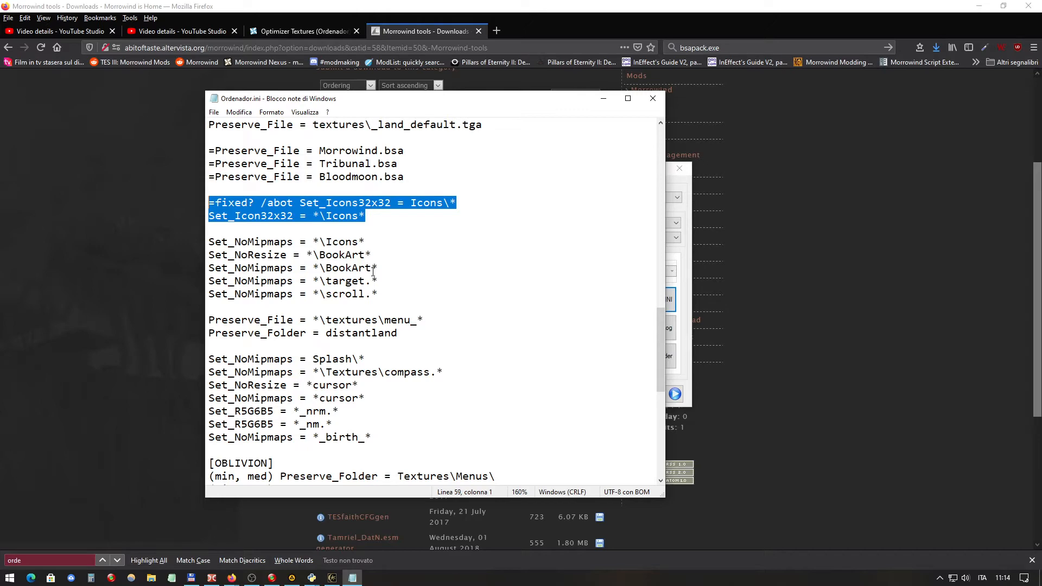
{"action": "scroll", "coordinate": [373, 272], "scroll_direction": "down", "scroll_amount": 1}
{"action": "scroll", "coordinate": [374, 272], "scroll_direction": "up", "scroll_amount": 1}
{"action": "left_click_drag", "start_coordinate": [514, 497], "coordinate": [523, 569]}
{"action": "scroll", "coordinate": [454, 377], "scroll_direction": "up", "scroll_amount": 3}
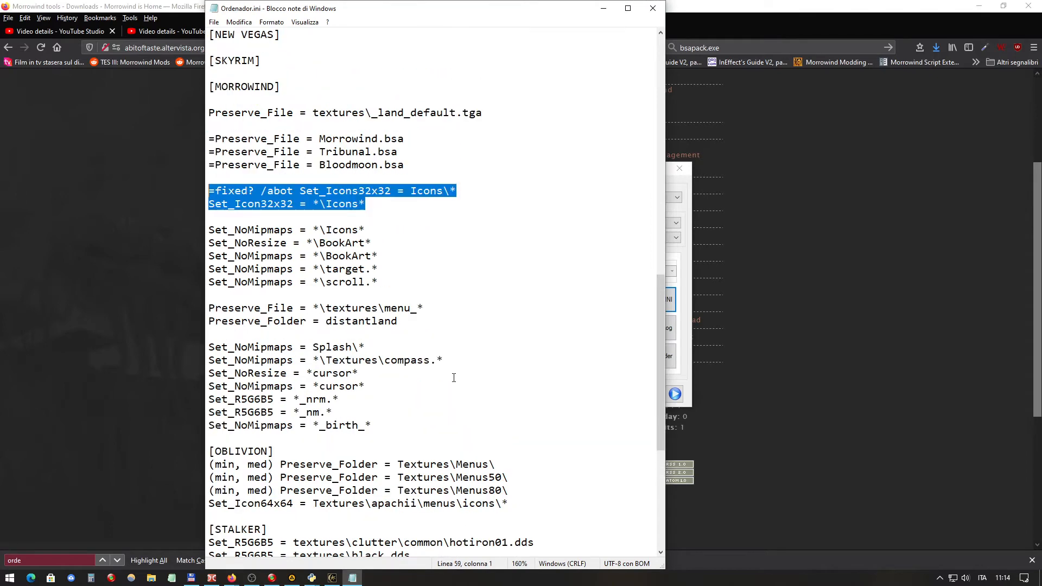
Highlight the full [MORROWIND] section again, clear the selection and close Ordenador.ini without editing it
{"action": "left_click_drag", "start_coordinate": [409, 458], "coordinate": [171, 125]}
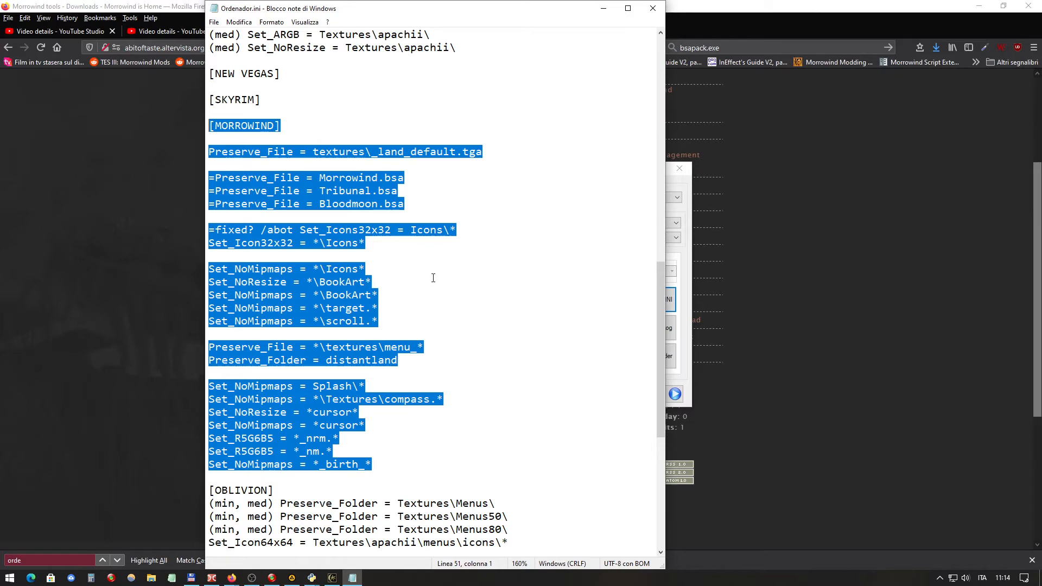
{"action": "left_click", "coordinate": [473, 310]}
{"action": "left_click", "coordinate": [653, 8]}
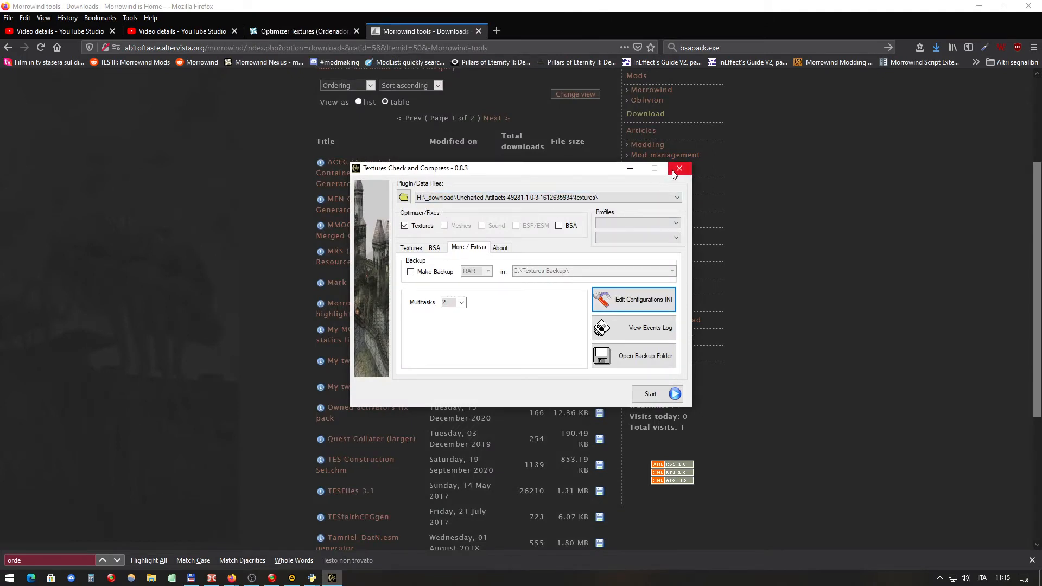
Return to the texture options and browse for a data folder, expanding C:\tmp\textures to examine its subfolders
{"action": "left_click", "coordinate": [412, 248]}
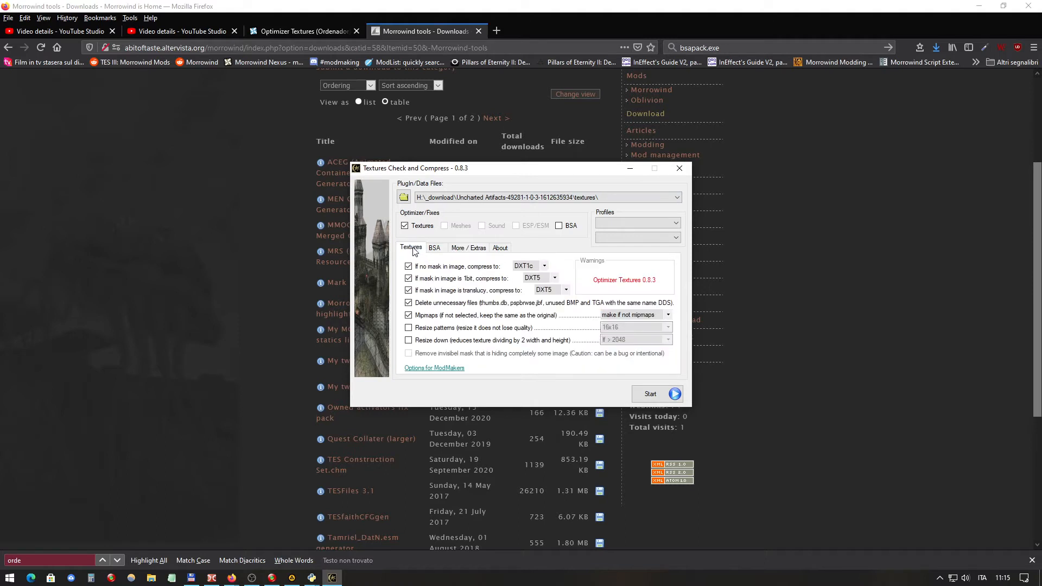
{"action": "left_click", "coordinate": [403, 198]}
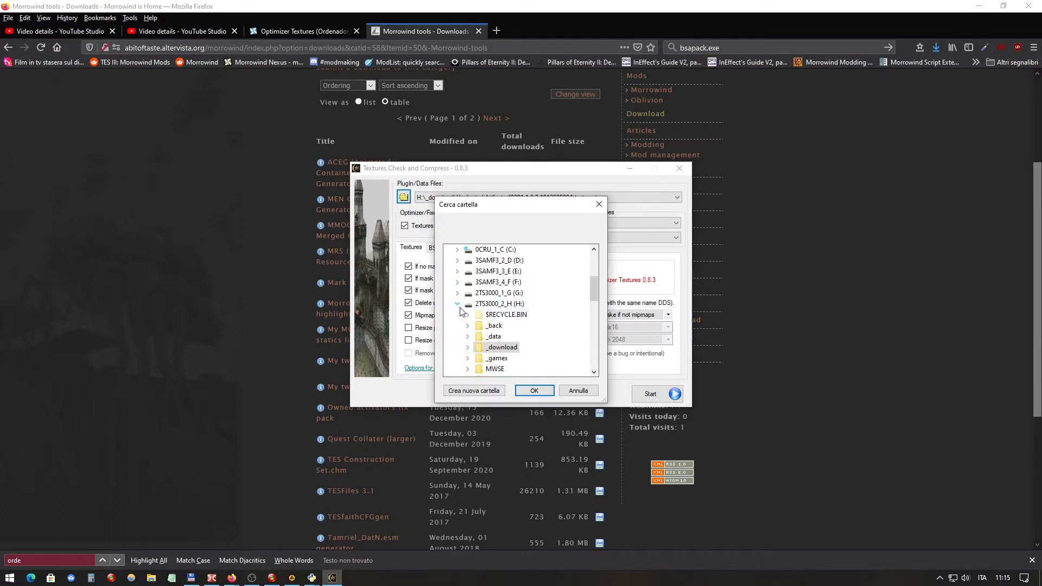
{"action": "left_click", "coordinate": [459, 305]}
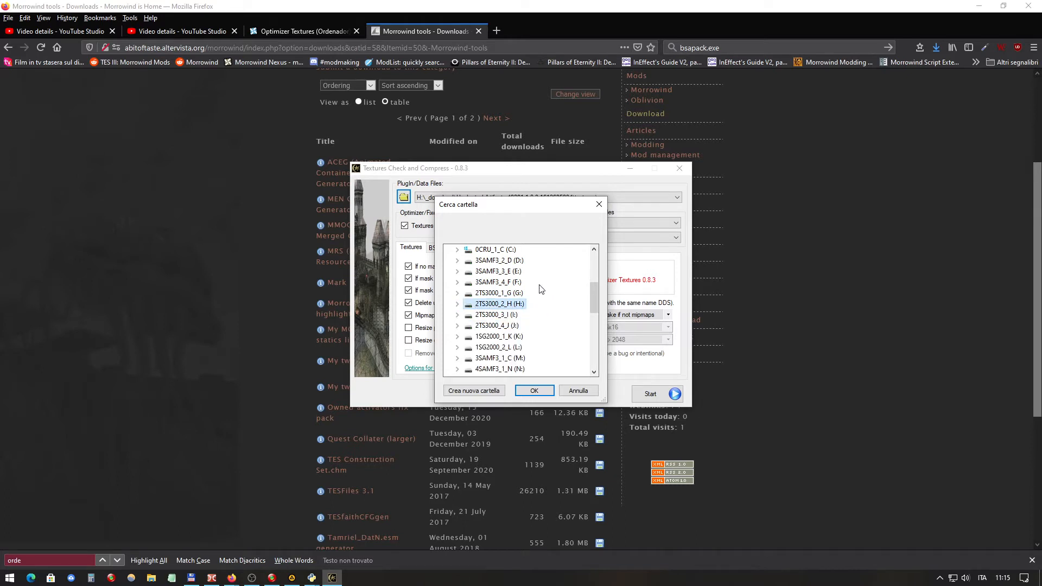
{"action": "scroll", "coordinate": [539, 285], "scroll_direction": "up", "scroll_amount": 1}
{"action": "left_click", "coordinate": [502, 283]}
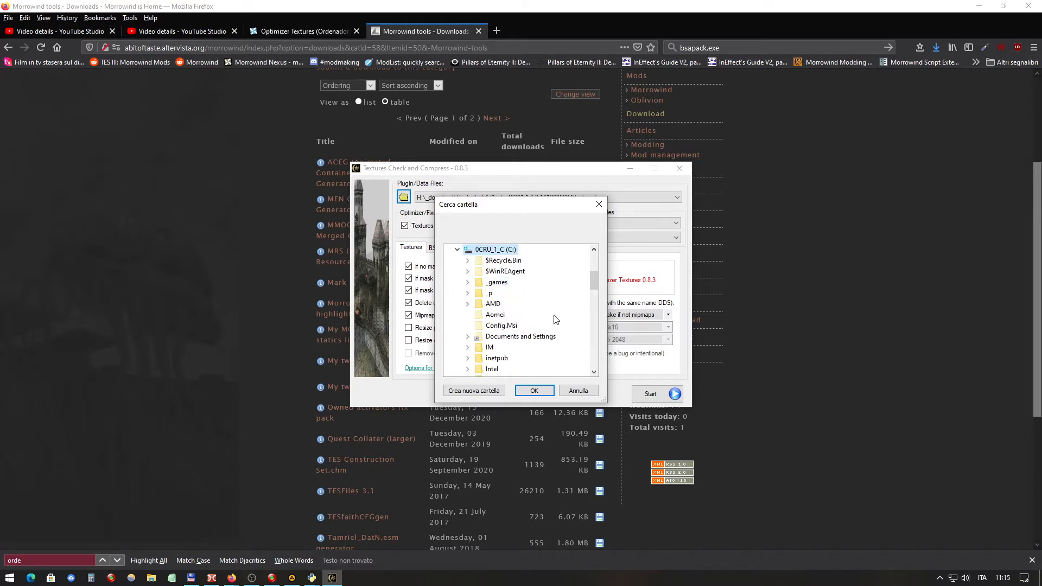
{"action": "scroll", "coordinate": [555, 319], "scroll_direction": "down", "scroll_amount": 5}
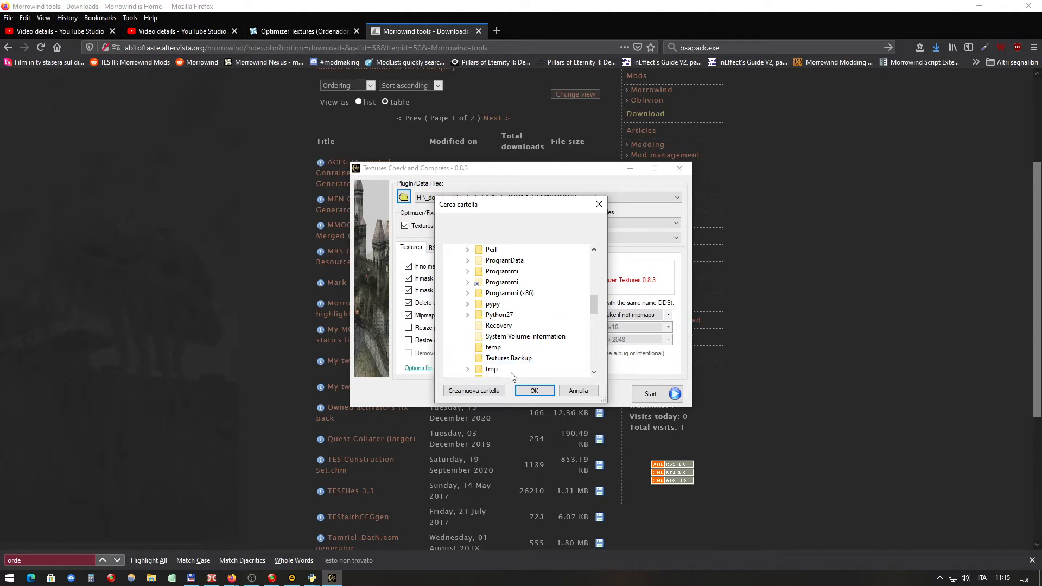
{"action": "left_click", "coordinate": [495, 370]}
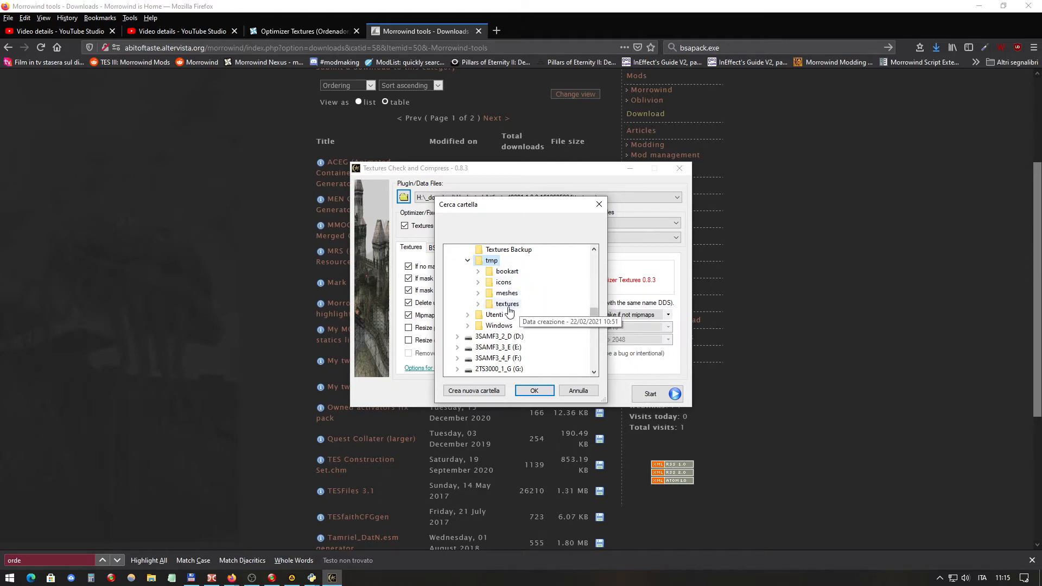
{"action": "left_click", "coordinate": [505, 308]}
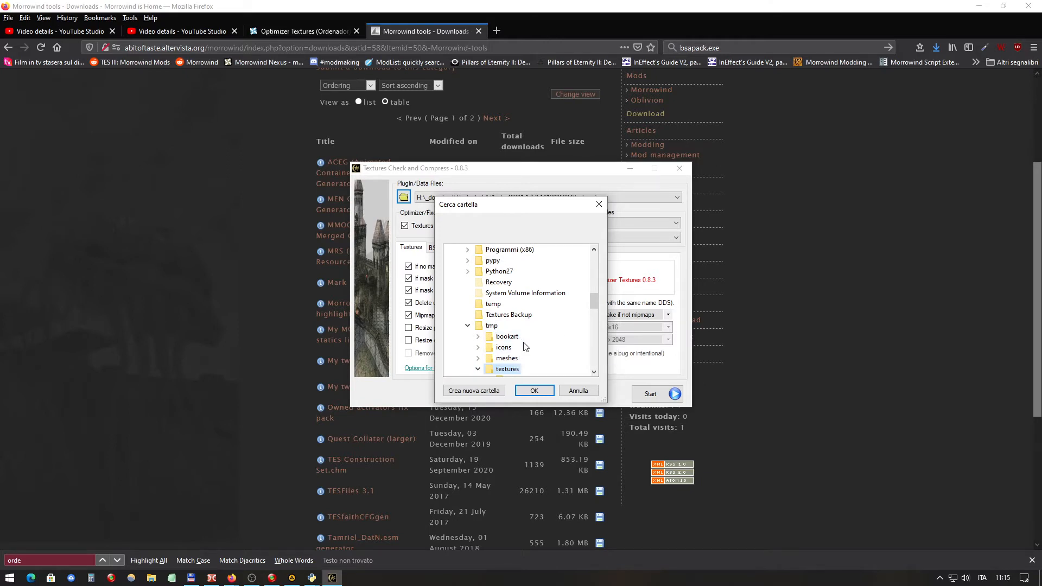
{"action": "scroll", "coordinate": [535, 321], "scroll_direction": "down", "scroll_amount": 2}
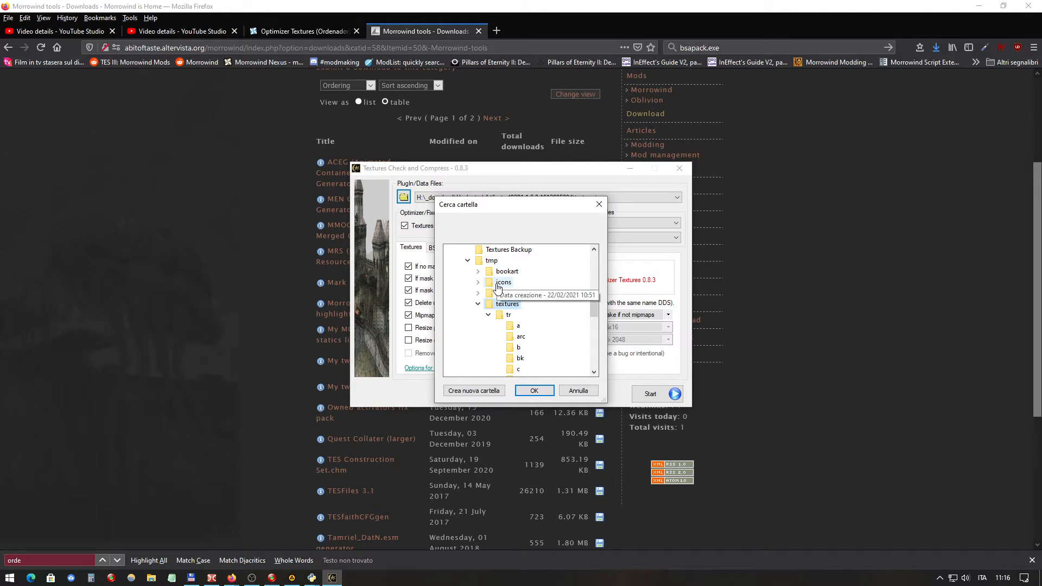
Examine the subfolders of tmp's icons and textures folders, then cancel the folder selection
{"action": "left_click", "coordinate": [498, 283]}
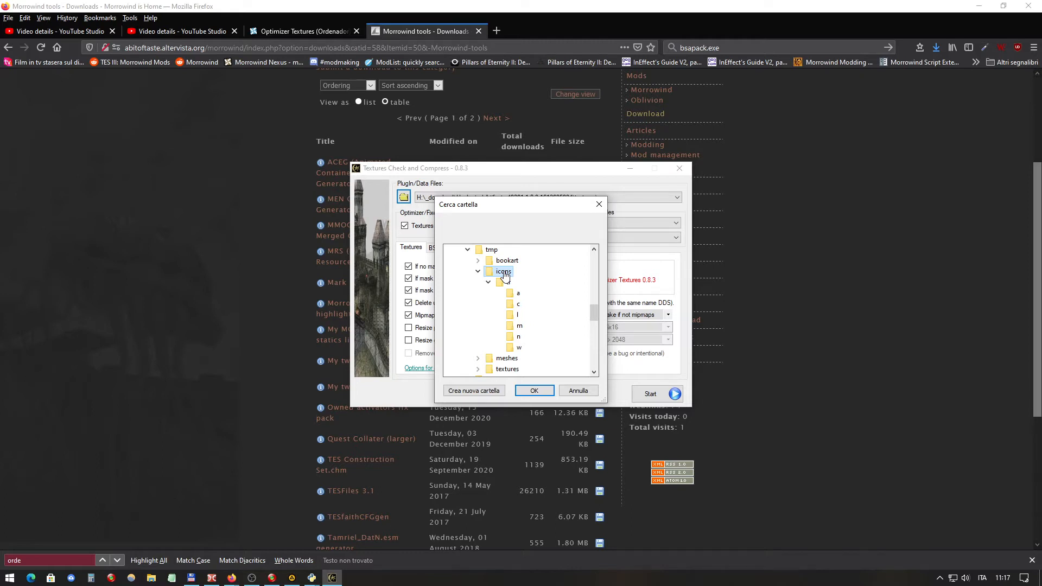
{"action": "left_click", "coordinate": [479, 272]}
{"action": "double_click", "coordinate": [507, 293]}
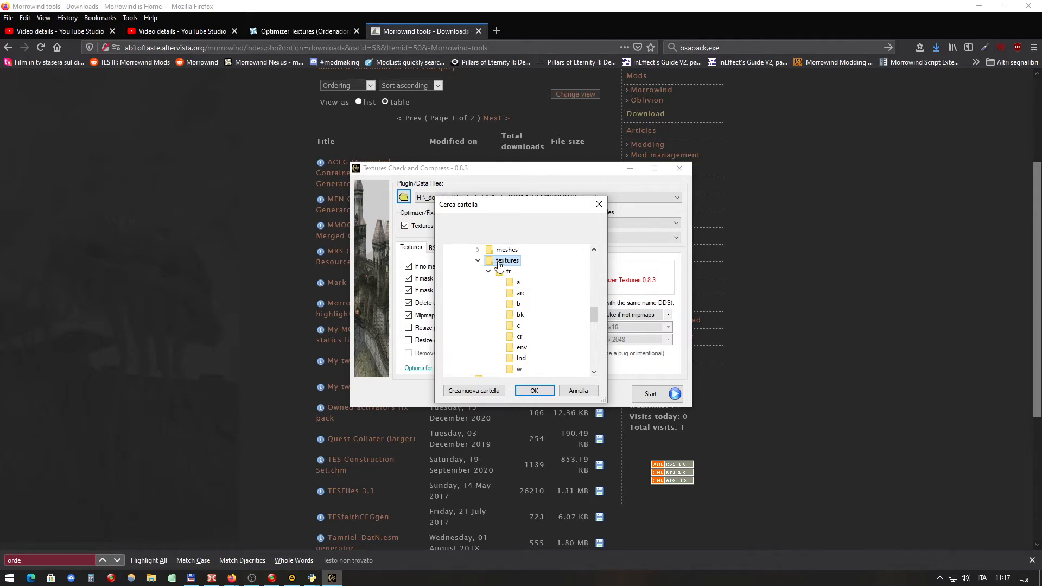
{"action": "left_click", "coordinate": [578, 391]}
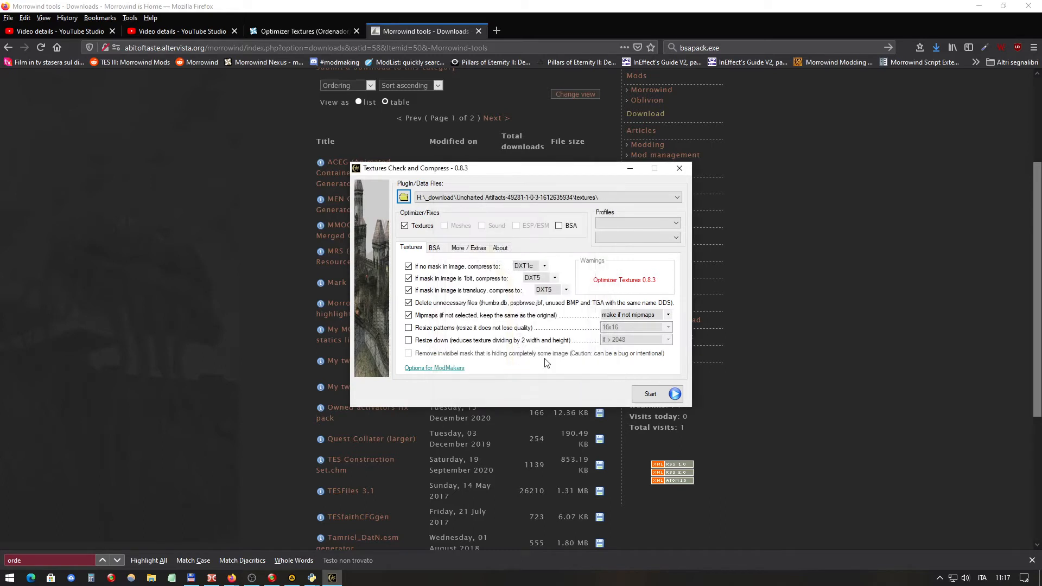
Set the optimization profiles to Maximum and Morrowind
{"action": "left_click", "coordinate": [638, 224]}
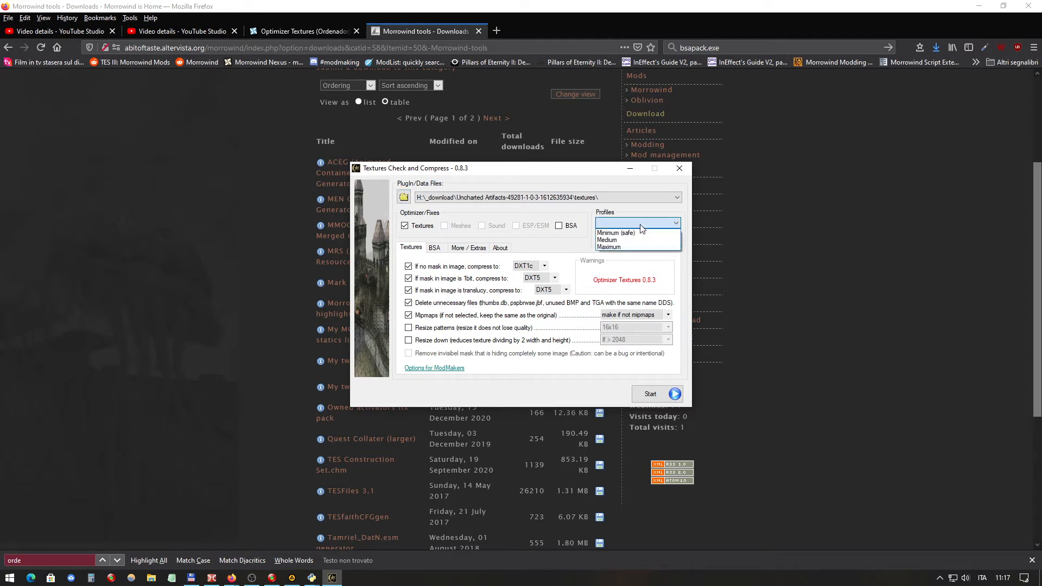
{"action": "left_click", "coordinate": [608, 247]}
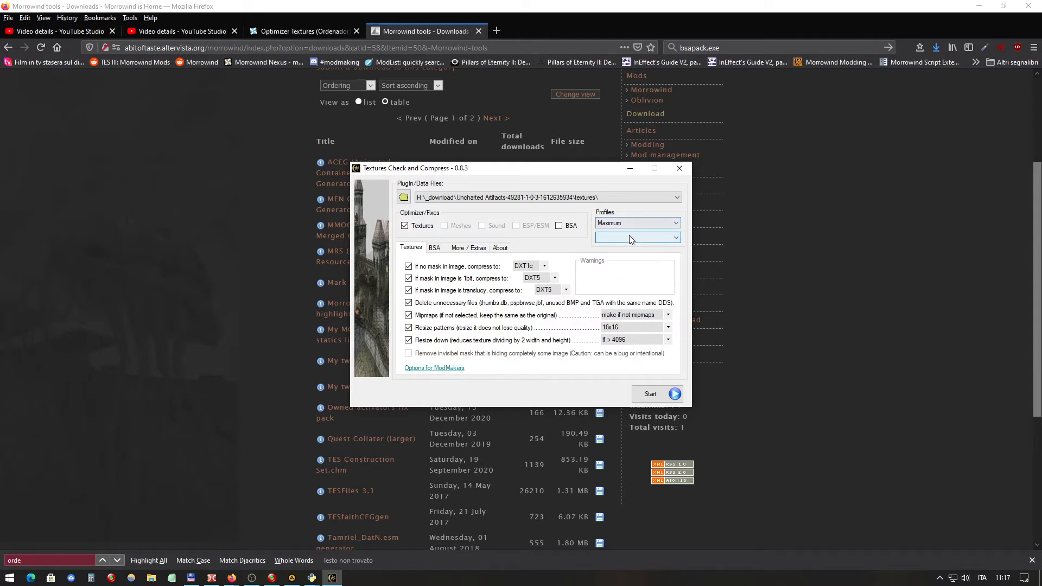
{"action": "left_click", "coordinate": [630, 238]}
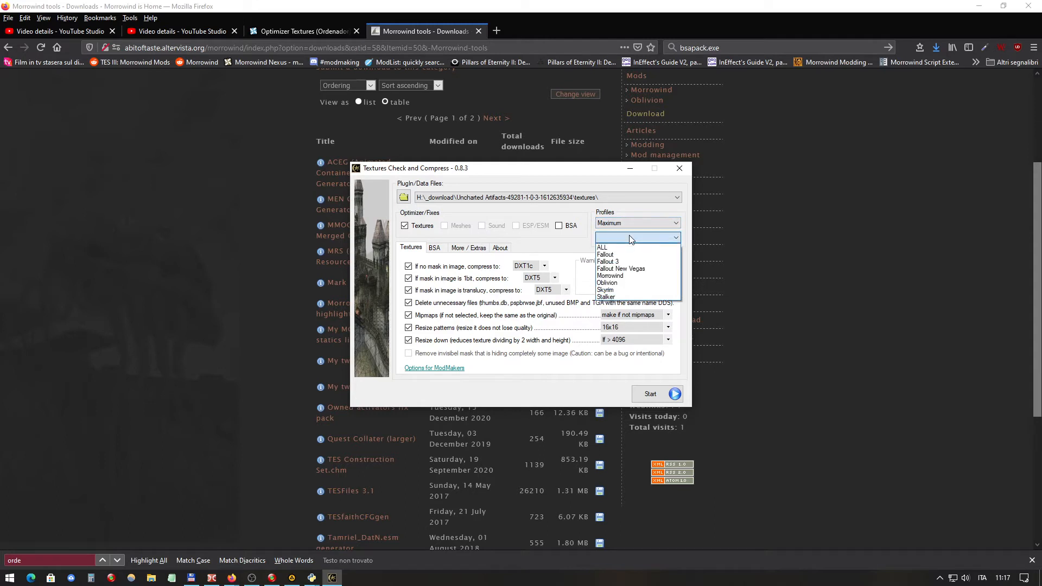
{"action": "left_click", "coordinate": [611, 276]}
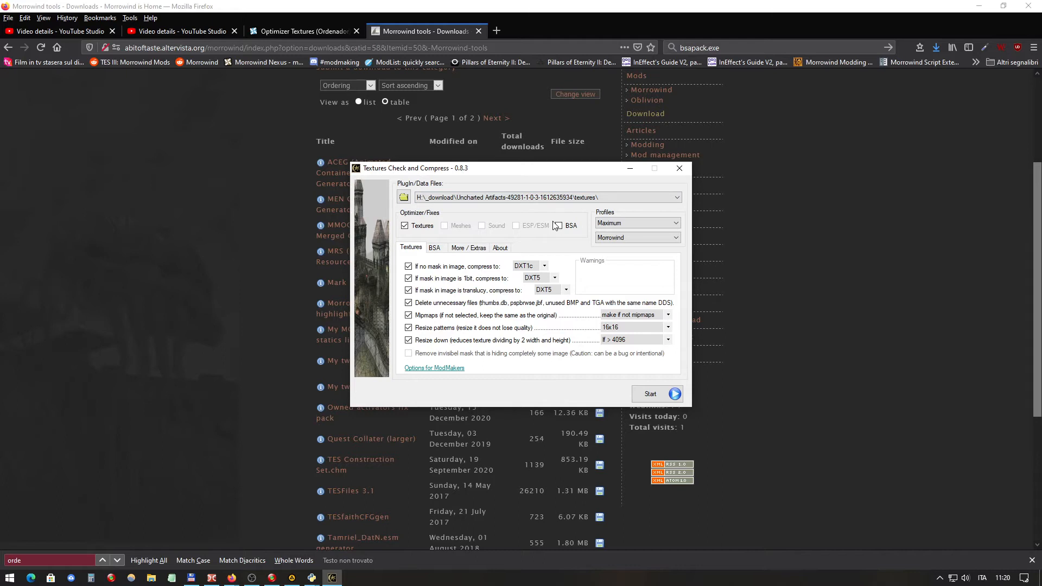
Try to start the optimization with the current data folder, then check the list of recently used folders
{"action": "left_click", "coordinate": [648, 394]}
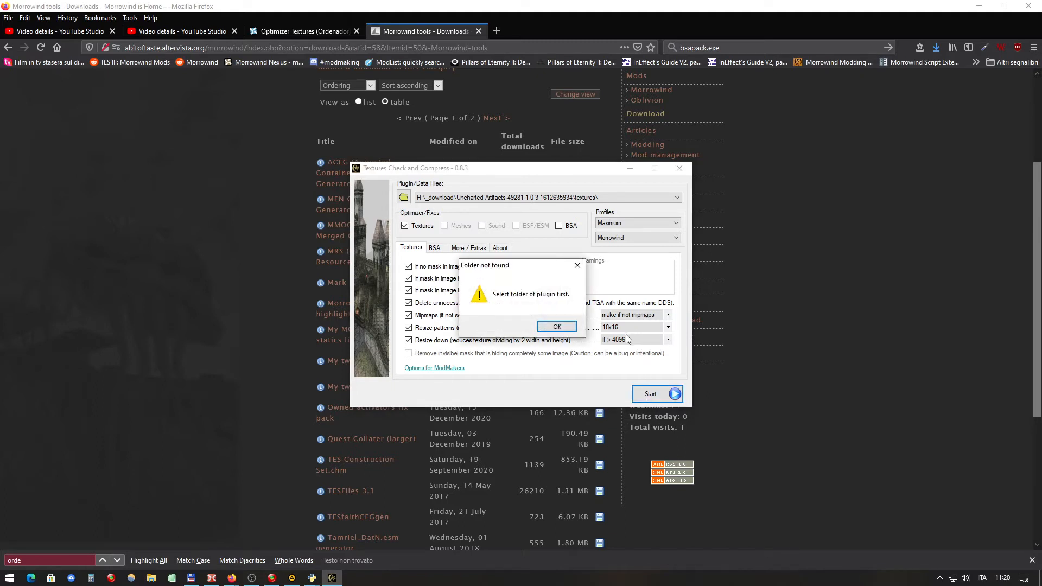
{"action": "left_click", "coordinate": [556, 325]}
{"action": "left_click", "coordinate": [478, 197]}
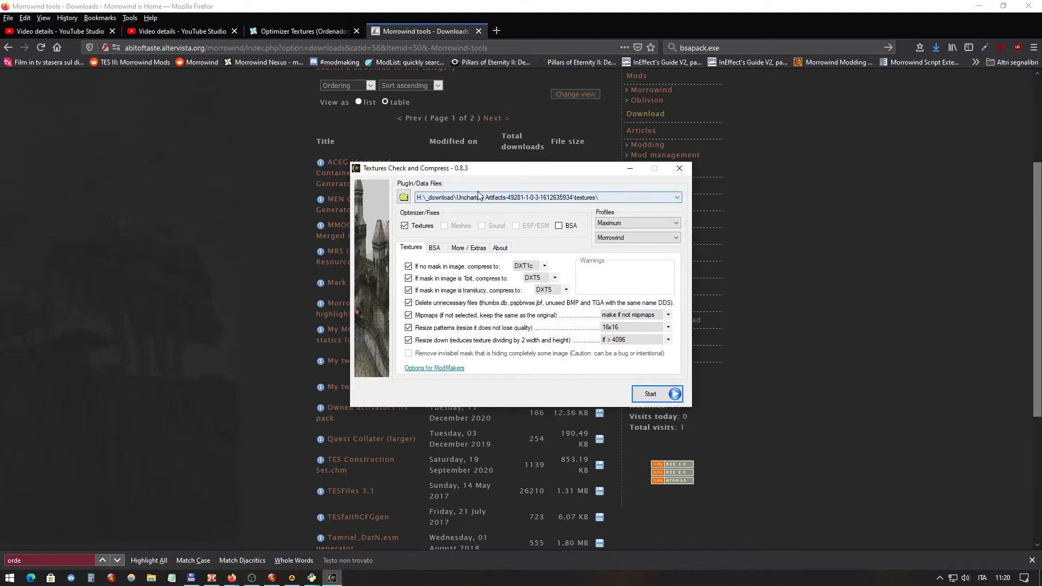
{"action": "left_click", "coordinate": [567, 198]}
{"action": "left_click", "coordinate": [590, 200]}
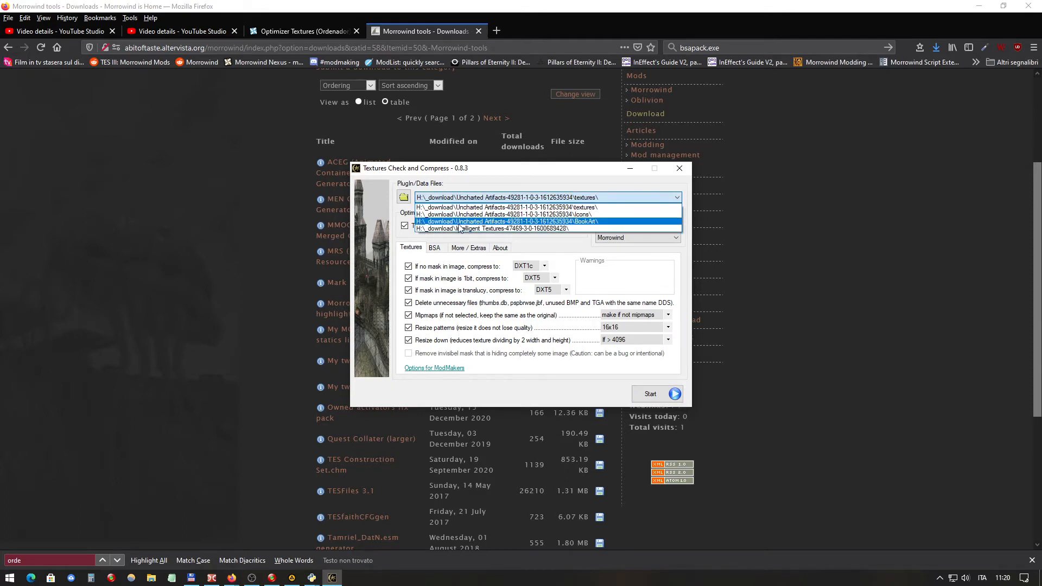
Browse for a data folder and expand drive C: to reach its tmp folder
{"action": "left_click", "coordinate": [404, 197]}
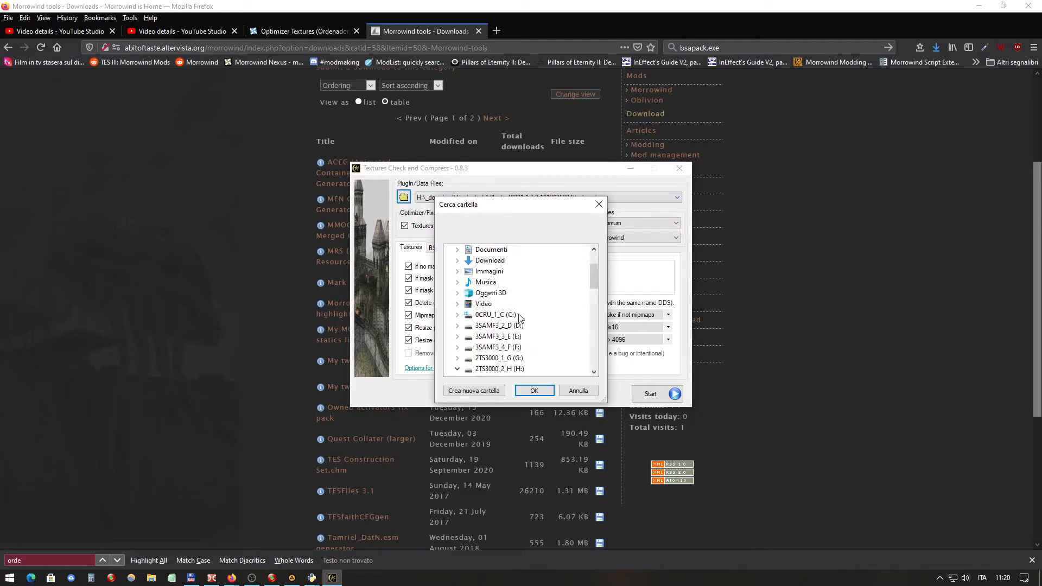
{"action": "left_click", "coordinate": [509, 306]}
{"action": "scroll", "coordinate": [532, 321], "scroll_direction": "down", "scroll_amount": 8}
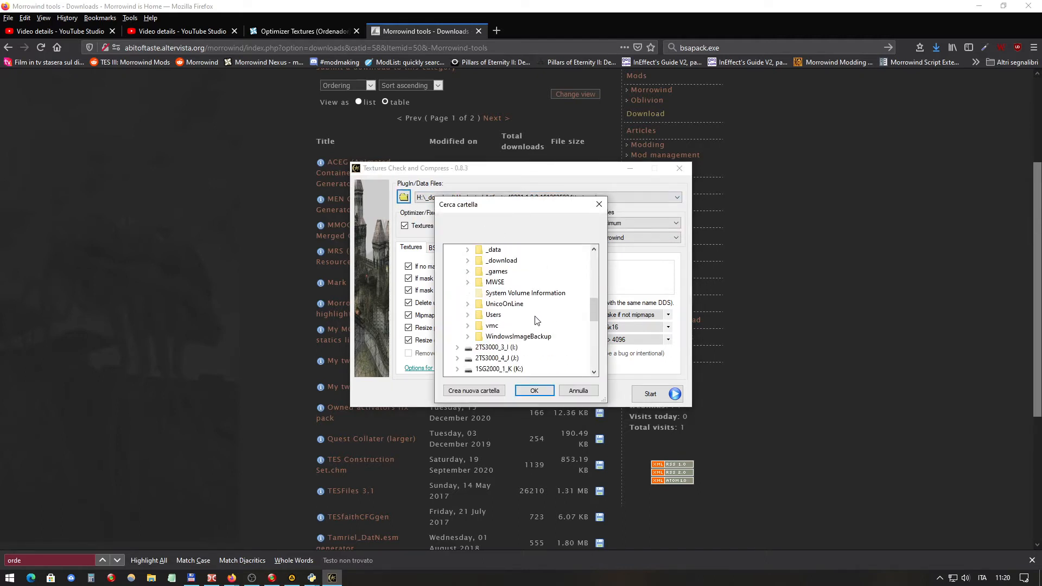
{"action": "scroll", "coordinate": [535, 314], "scroll_direction": "up", "scroll_amount": 8}
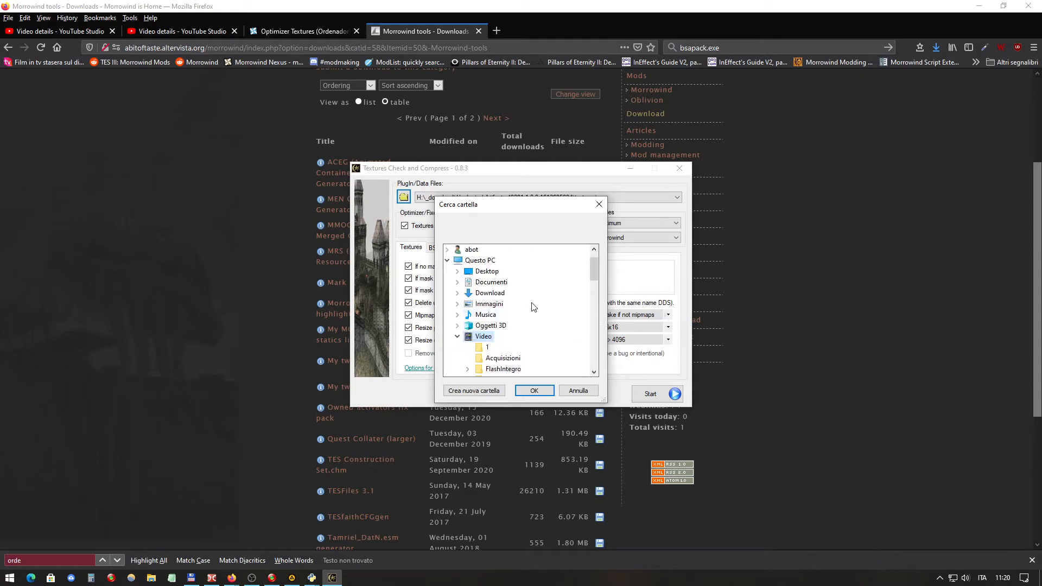
{"action": "left_click", "coordinate": [458, 336]}
{"action": "double_click", "coordinate": [516, 347]}
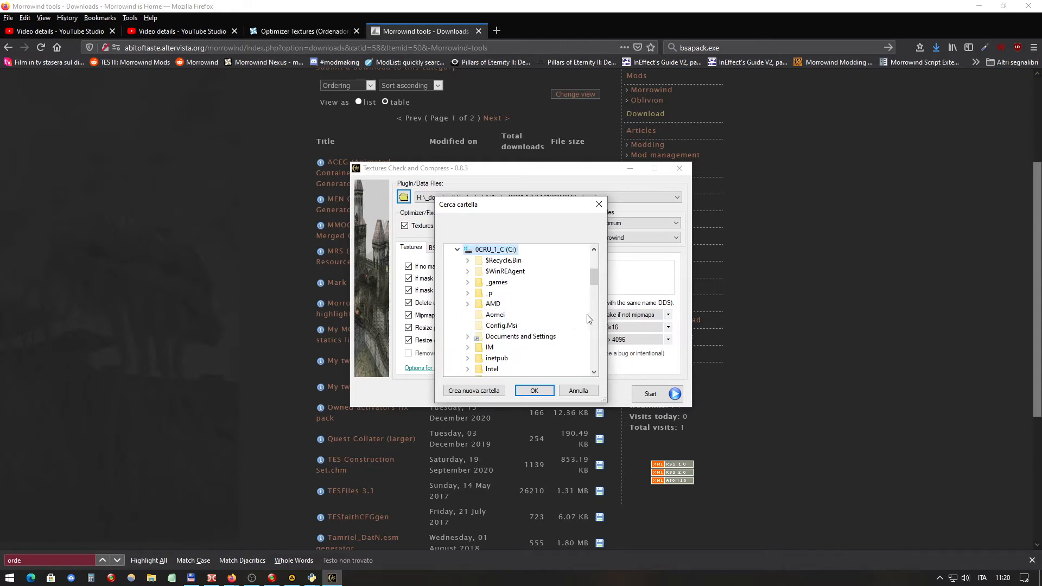
{"action": "scroll", "coordinate": [587, 294], "scroll_direction": "down", "scroll_amount": 5}
{"action": "scroll", "coordinate": [587, 294], "scroll_direction": "down", "scroll_amount": 2}
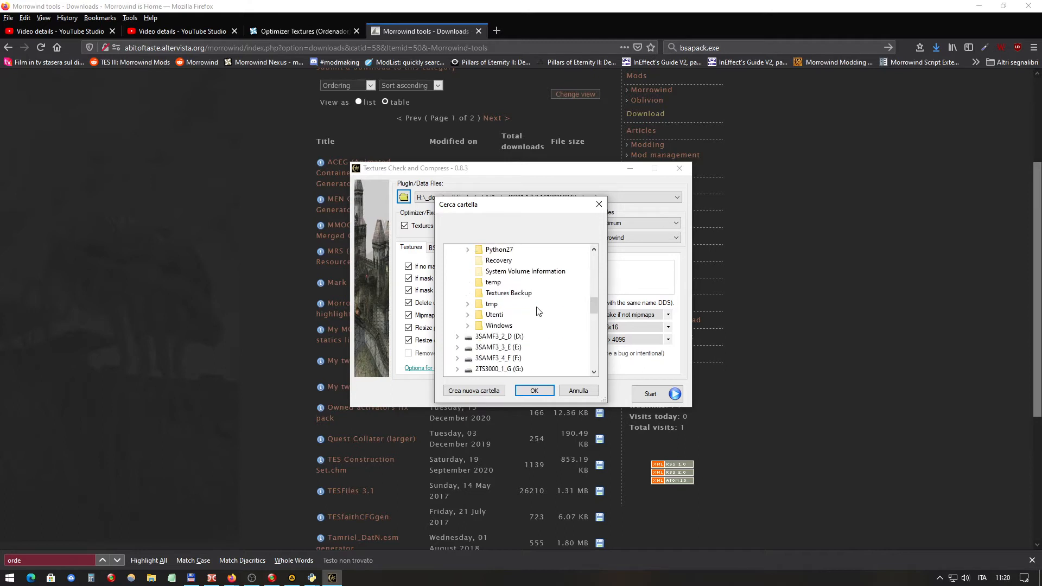
Choose C:\tmp\textures as the data folder and start the texture optimization without enabling backup
{"action": "left_click", "coordinate": [489, 306]}
{"action": "scroll", "coordinate": [552, 314], "scroll_direction": "down", "scroll_amount": 2}
{"action": "scroll", "coordinate": [526, 304], "scroll_direction": "up", "scroll_amount": 3}
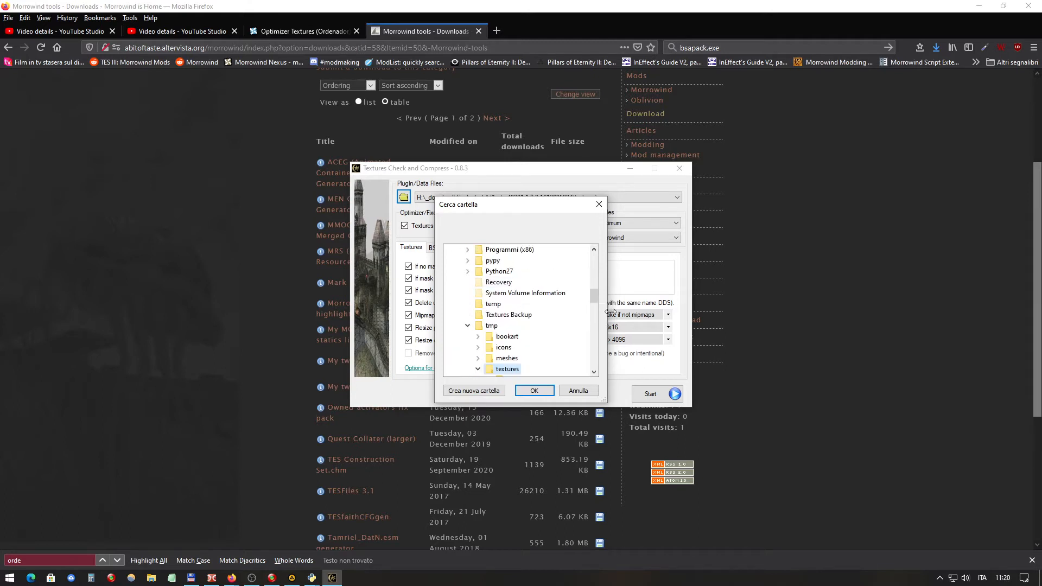
{"action": "left_click", "coordinate": [537, 367]}
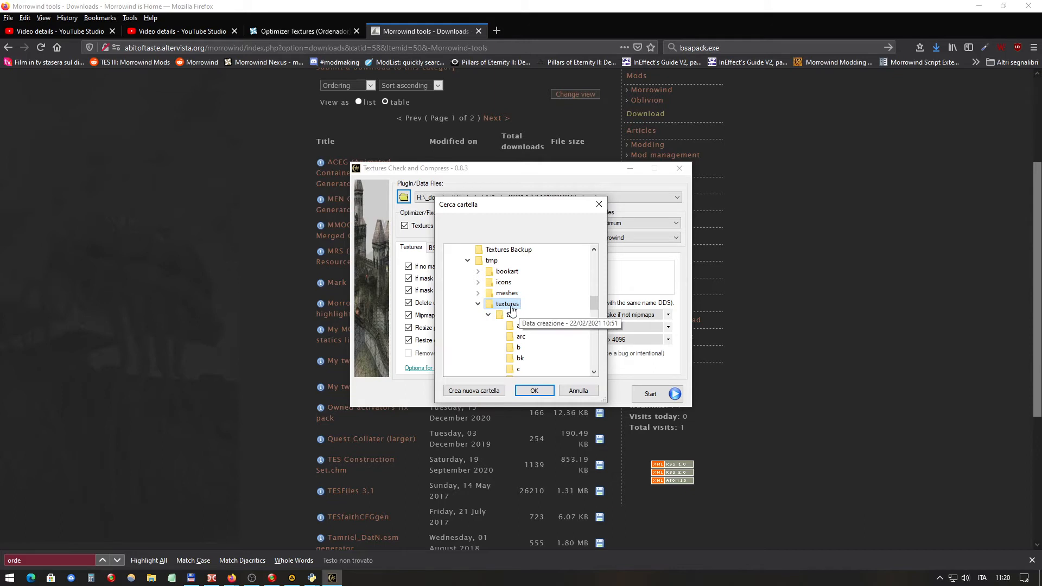
{"action": "left_click", "coordinate": [534, 391]}
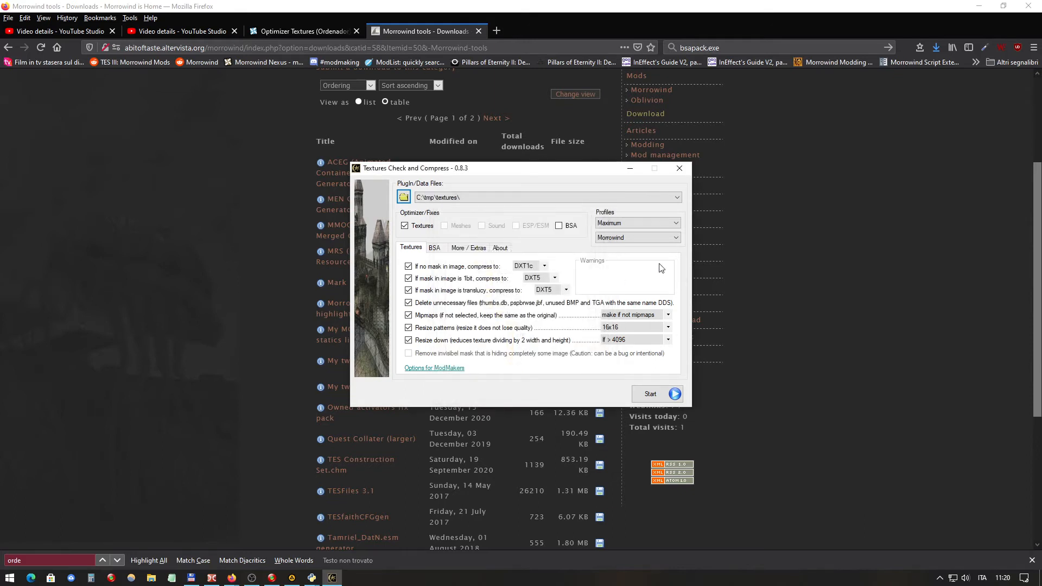
{"action": "left_click", "coordinate": [650, 393]}
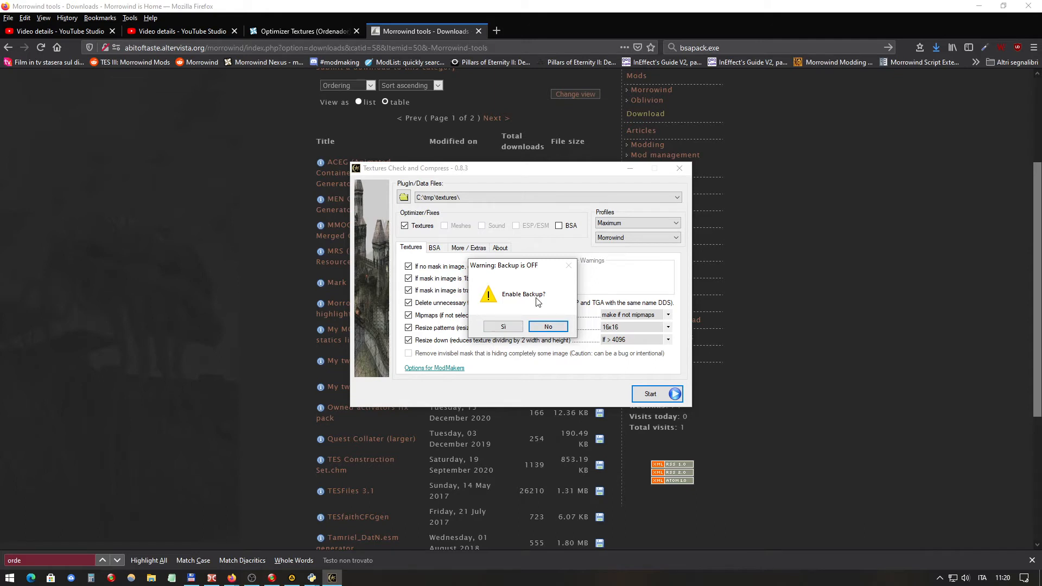
{"action": "left_click", "coordinate": [548, 327]}
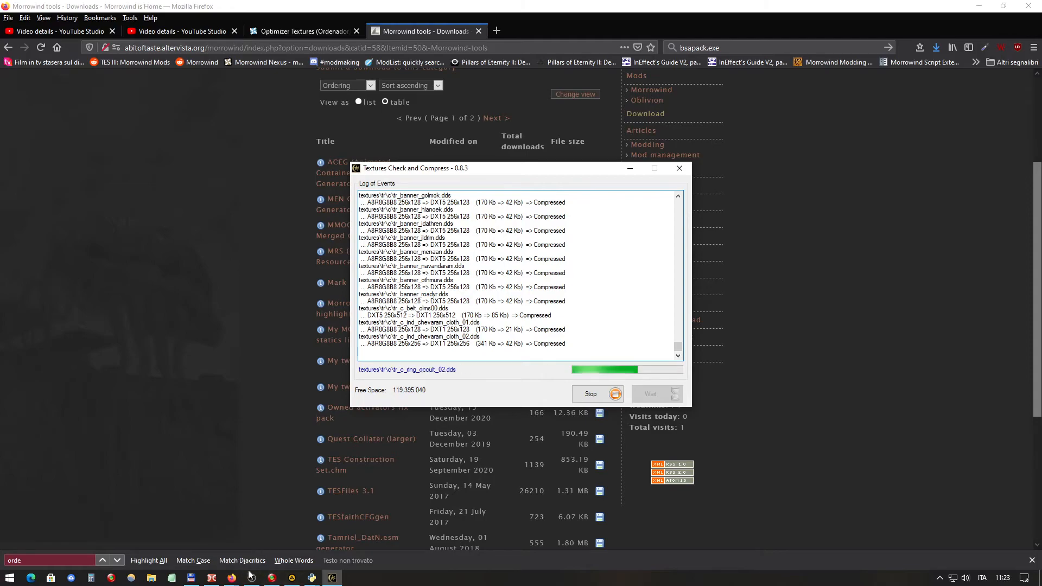
Switch to Double Commander and open the 00 Core folder of Tamriel Data (HD)-44537-8-0 inside H:\_download\@@@@@@
{"action": "left_click", "coordinate": [212, 577]}
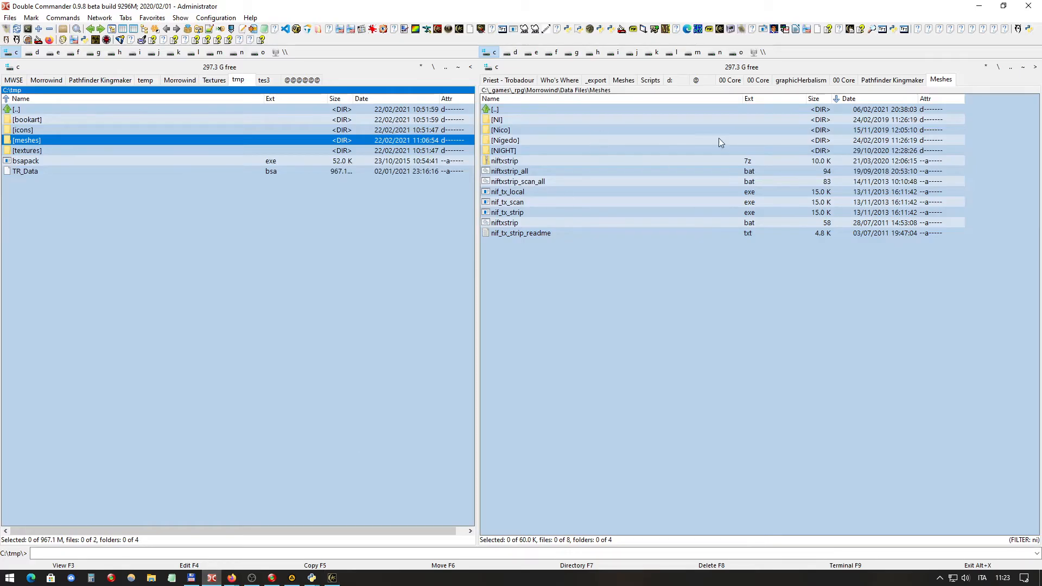
{"action": "left_click", "coordinate": [918, 81]}
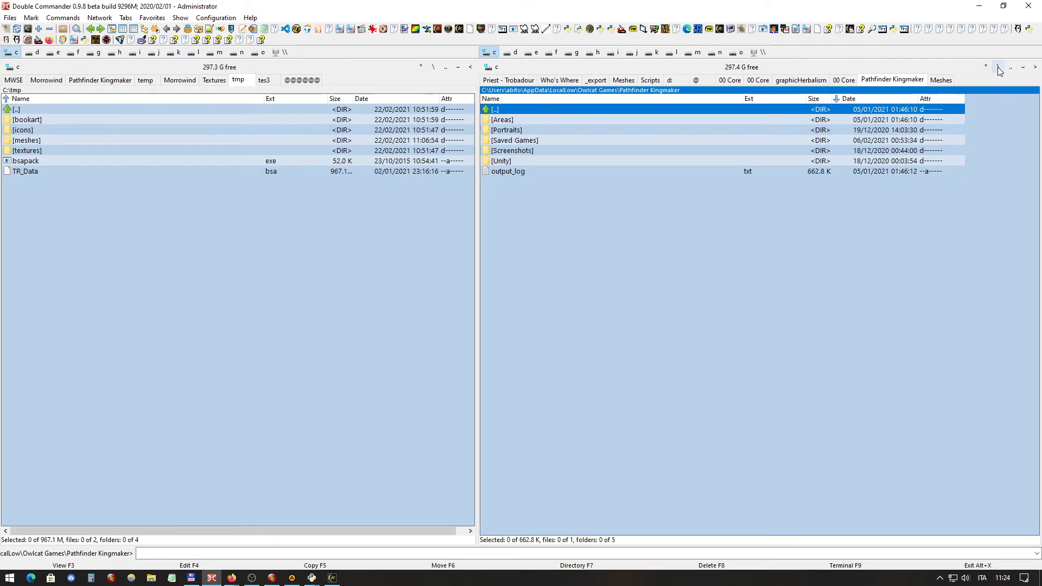
{"action": "left_click", "coordinate": [595, 52]}
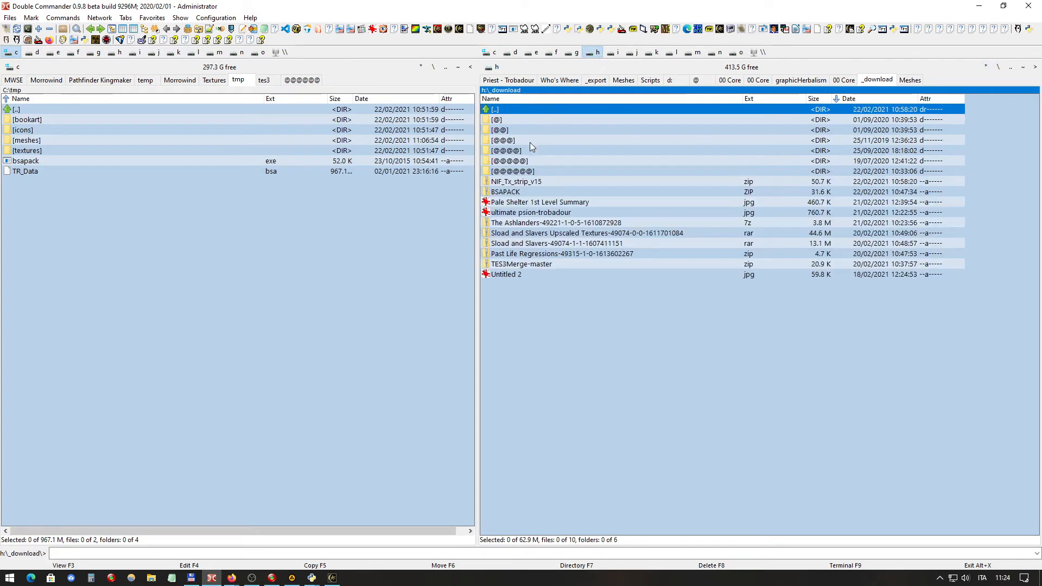
{"action": "double_click", "coordinate": [525, 172]}
{"action": "scroll", "coordinate": [640, 164], "scroll_direction": "down", "scroll_amount": 20}
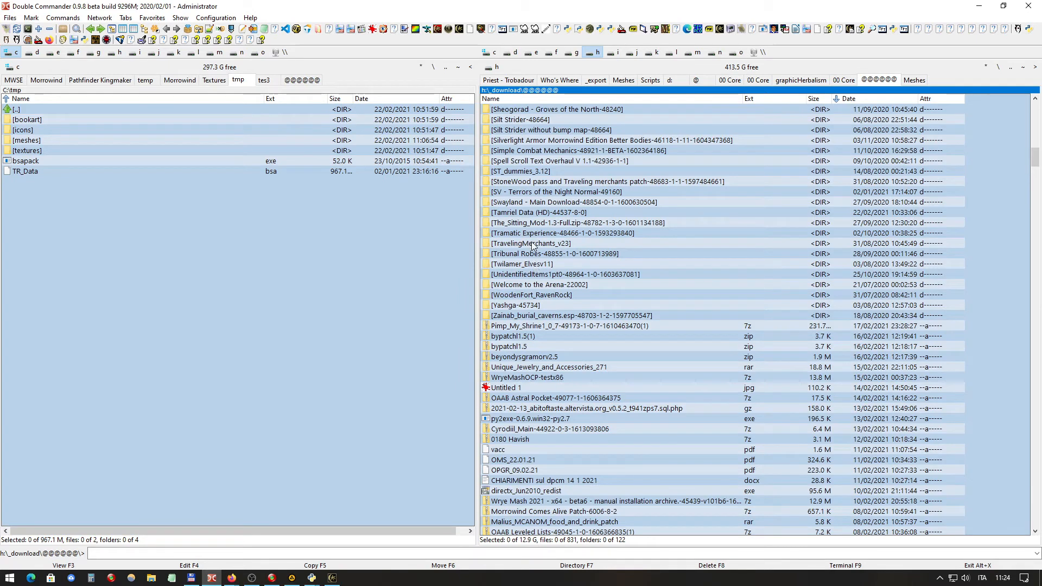
{"action": "double_click", "coordinate": [578, 213]}
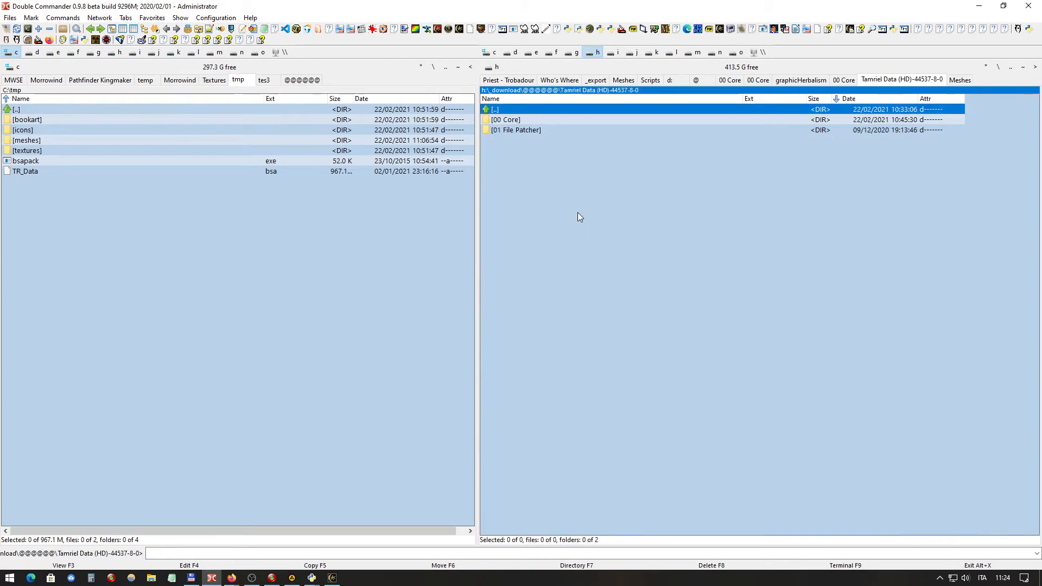
{"action": "double_click", "coordinate": [518, 122]}
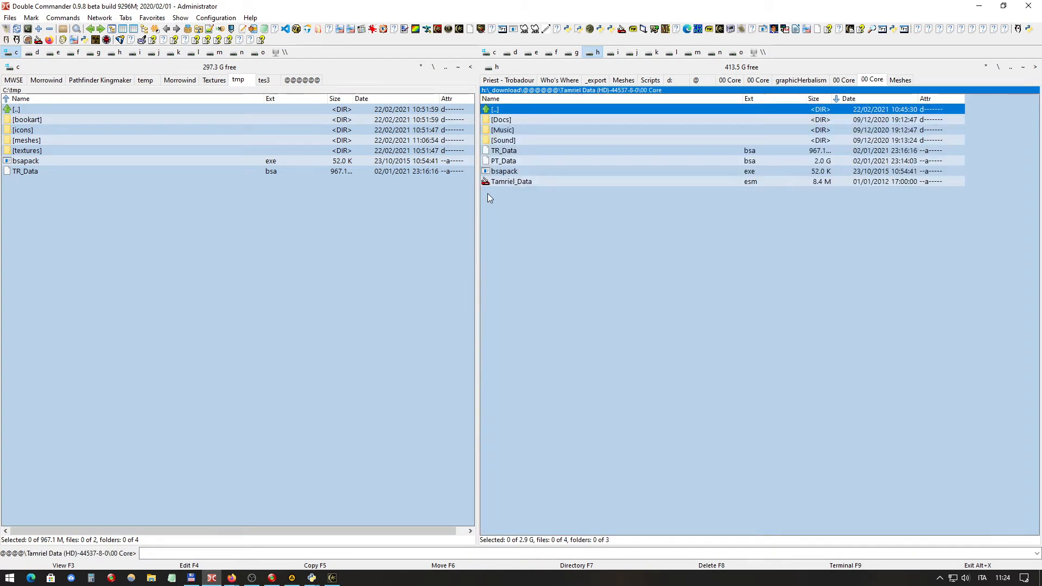
Highlight Tamriel_Data.esm, PT_Data.bsa and TR_Data.bsa in turn to examine the mod's archive files and sizes
{"action": "left_click", "coordinate": [504, 183]}
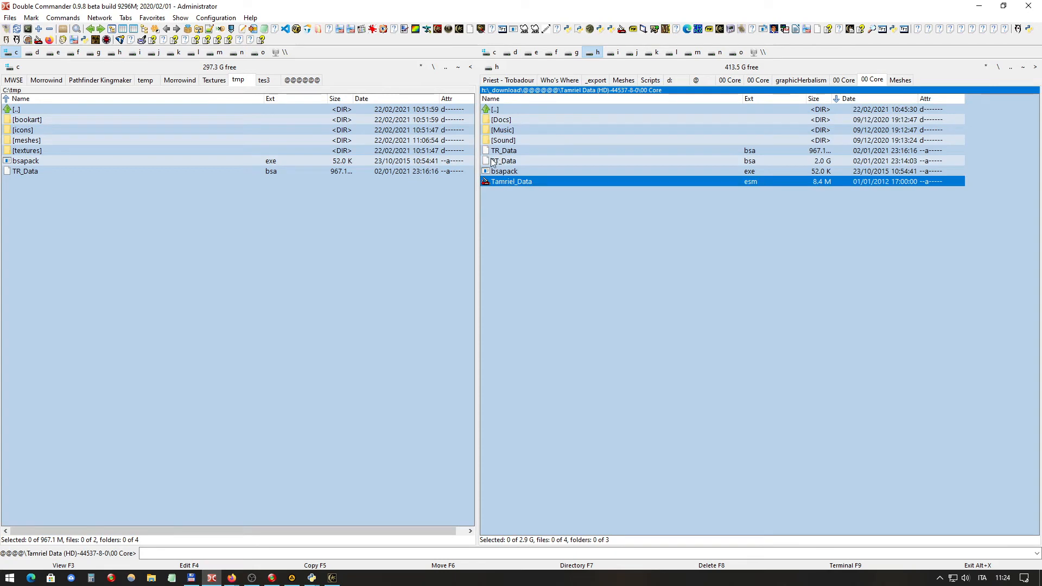
{"action": "left_click", "coordinate": [494, 162]}
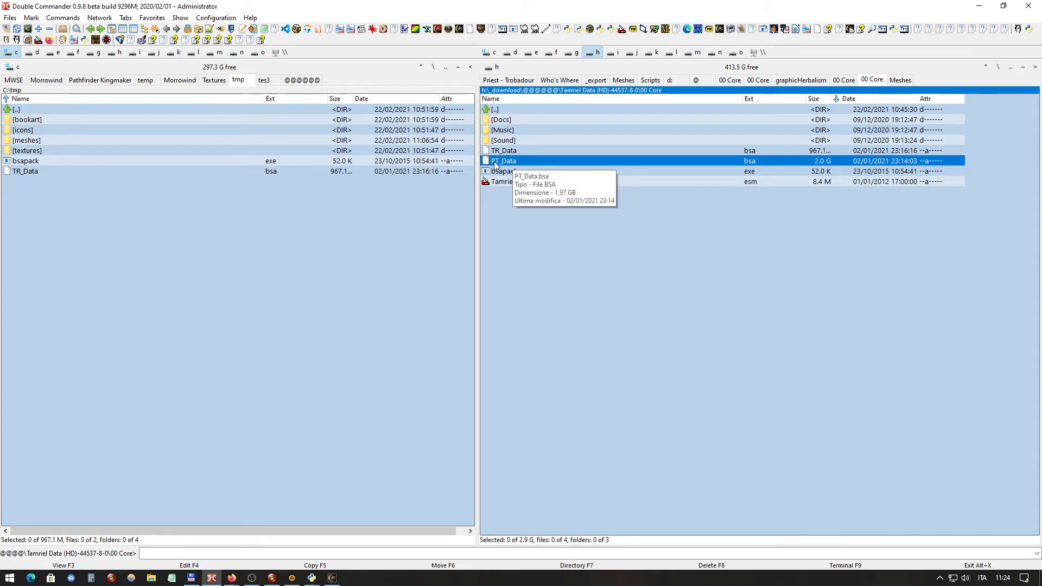
{"action": "left_click", "coordinate": [519, 152]}
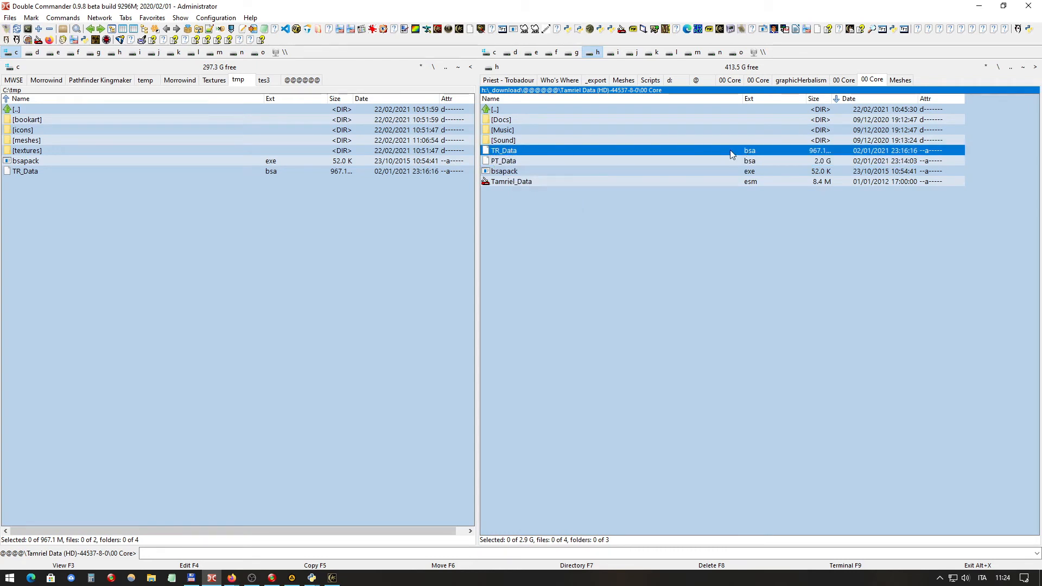
{"action": "left_click", "coordinate": [517, 161]}
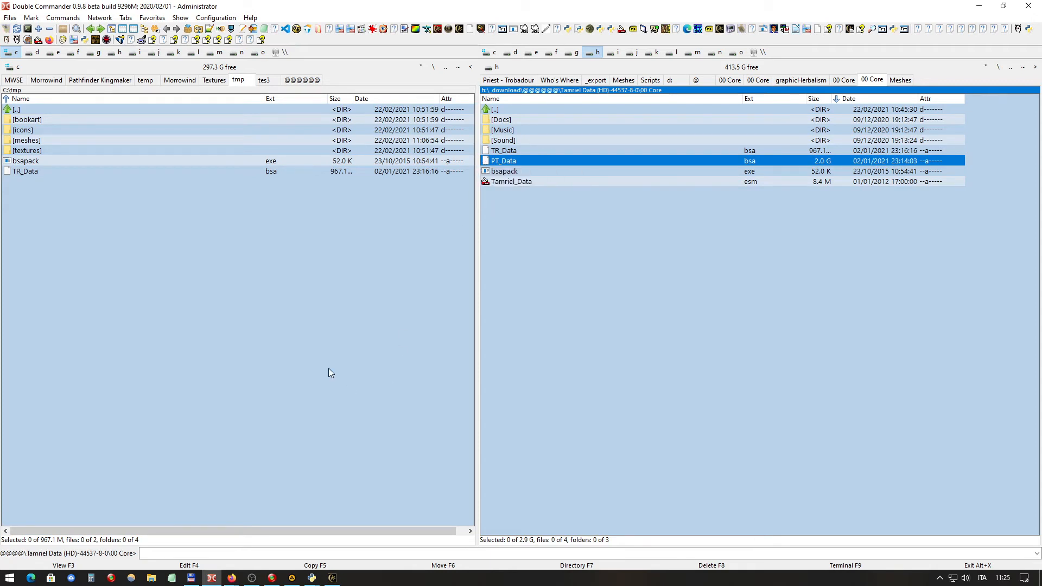
Return to Ordenador, leave the finished run's report and open the full events log
{"action": "left_click", "coordinate": [332, 579]}
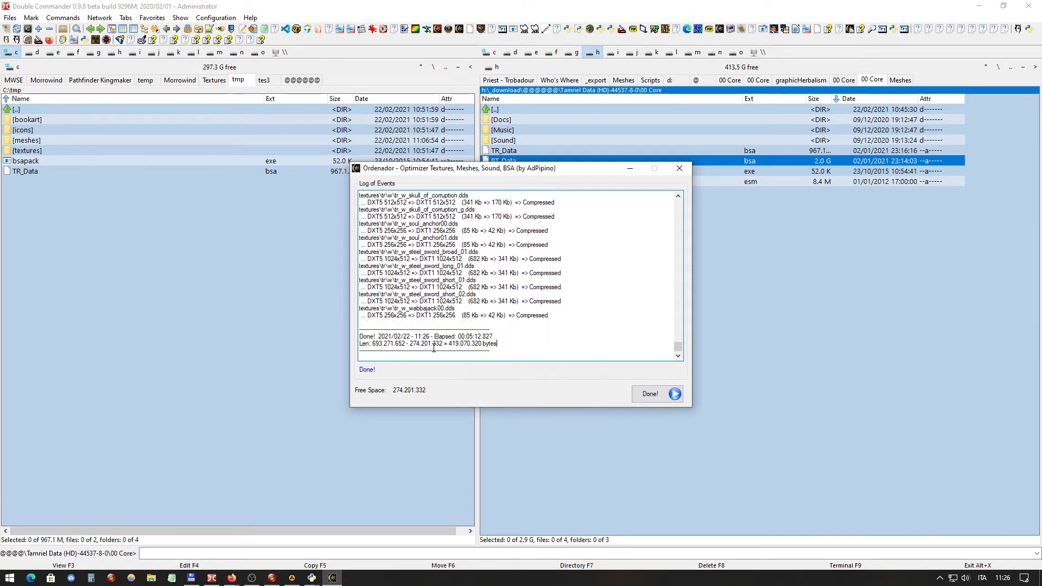
{"action": "left_click", "coordinate": [649, 395]}
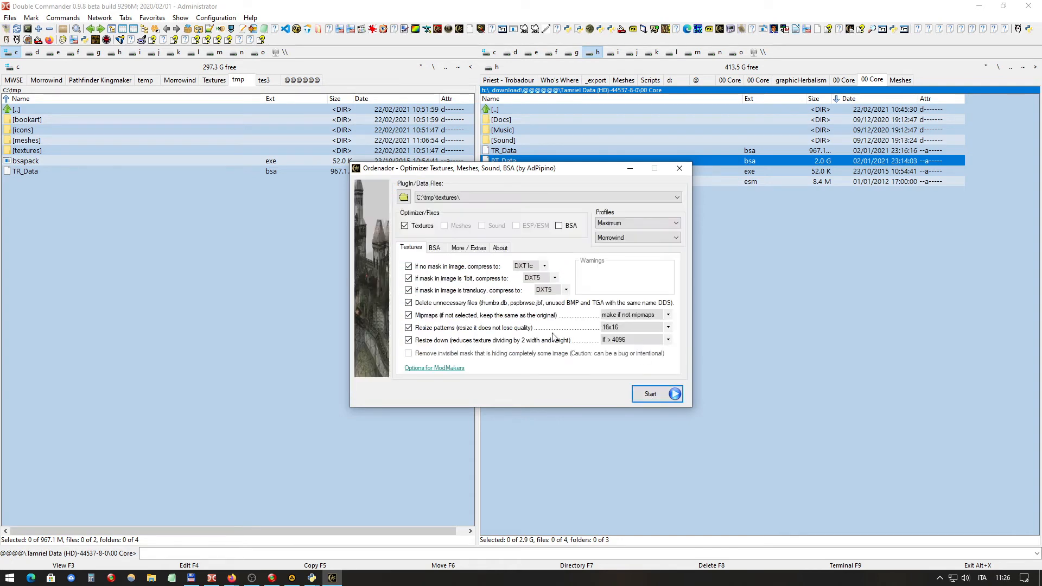
{"action": "left_click", "coordinate": [480, 249]}
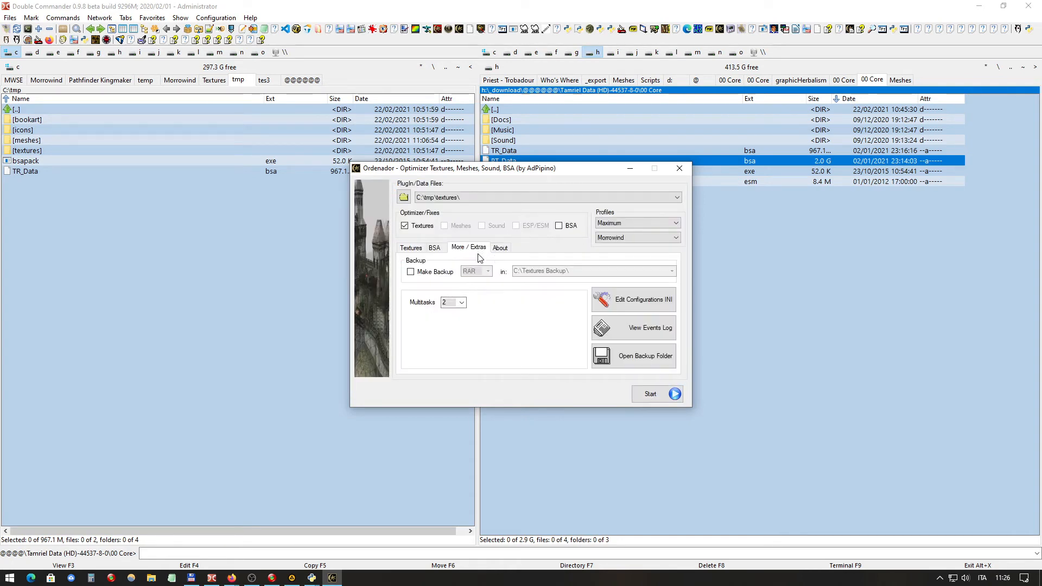
{"action": "left_click", "coordinate": [645, 330]}
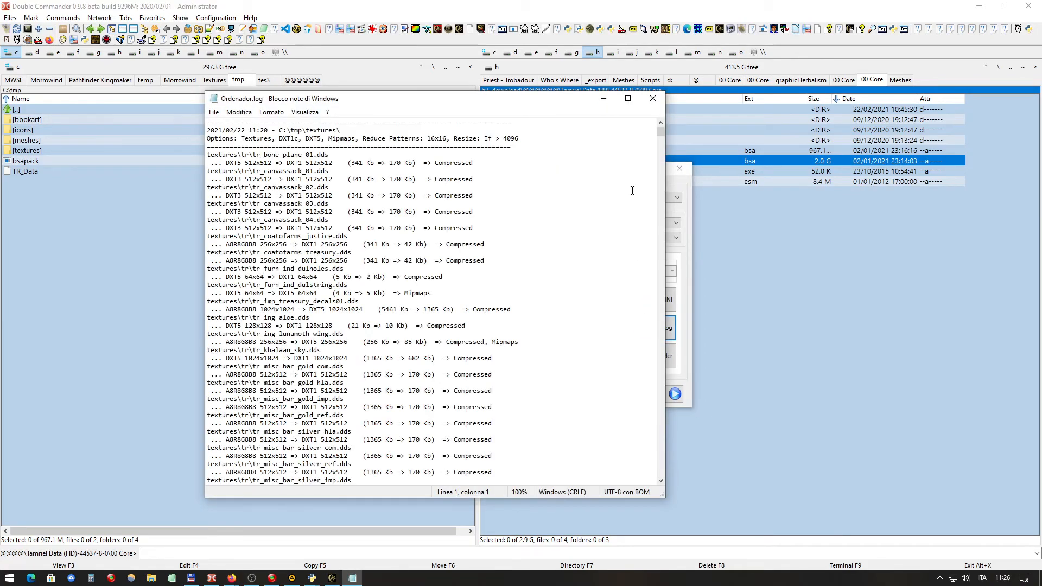
Go to the 32x32 icon entries in Ordenador.log and highlight the result lines for the adamant warhammer and wakazashi
{"action": "left_click_drag", "start_coordinate": [660, 132], "coordinate": [642, 376]}
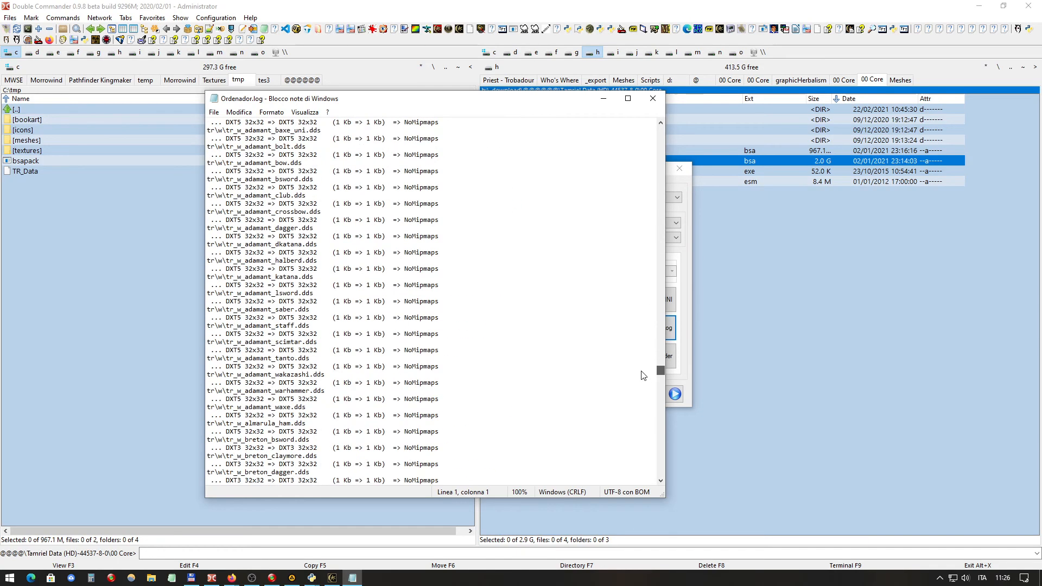
{"action": "left_click", "coordinate": [347, 406]}
{"action": "left_click_drag", "start_coordinate": [229, 399], "coordinate": [441, 399]}
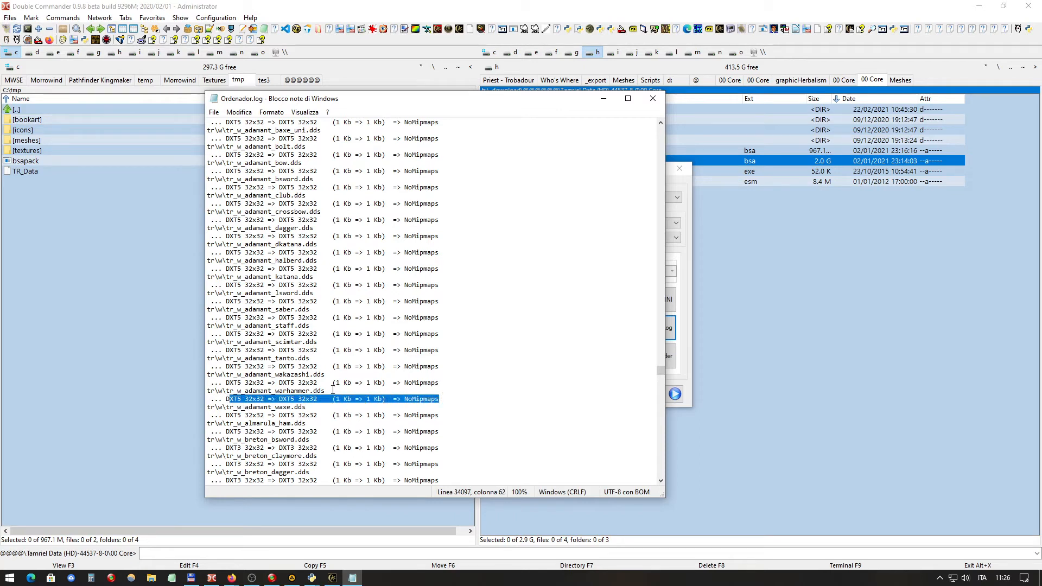
{"action": "left_click", "coordinate": [317, 391]}
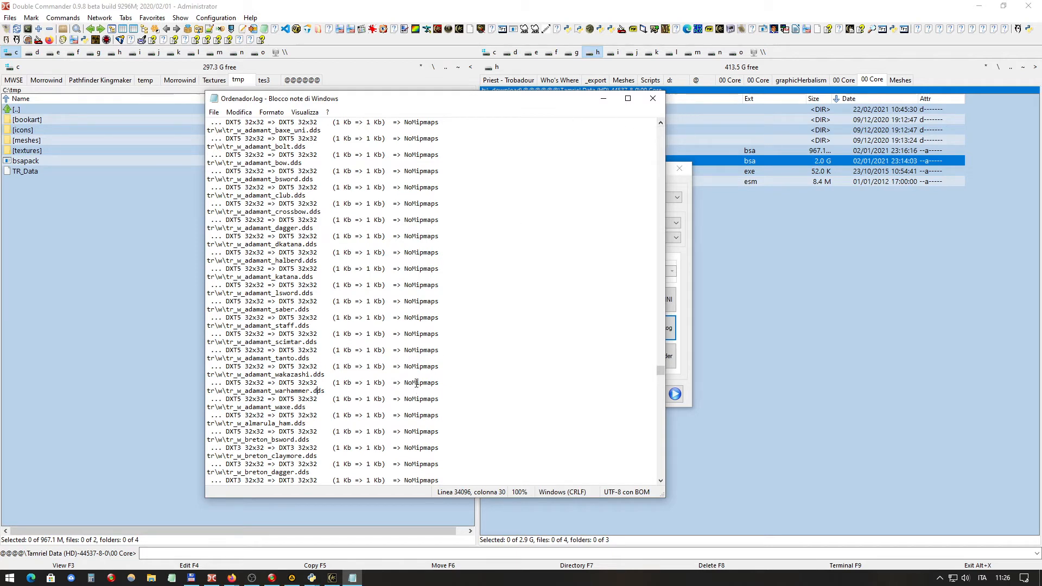
{"action": "left_click_drag", "start_coordinate": [450, 382], "coordinate": [228, 385]}
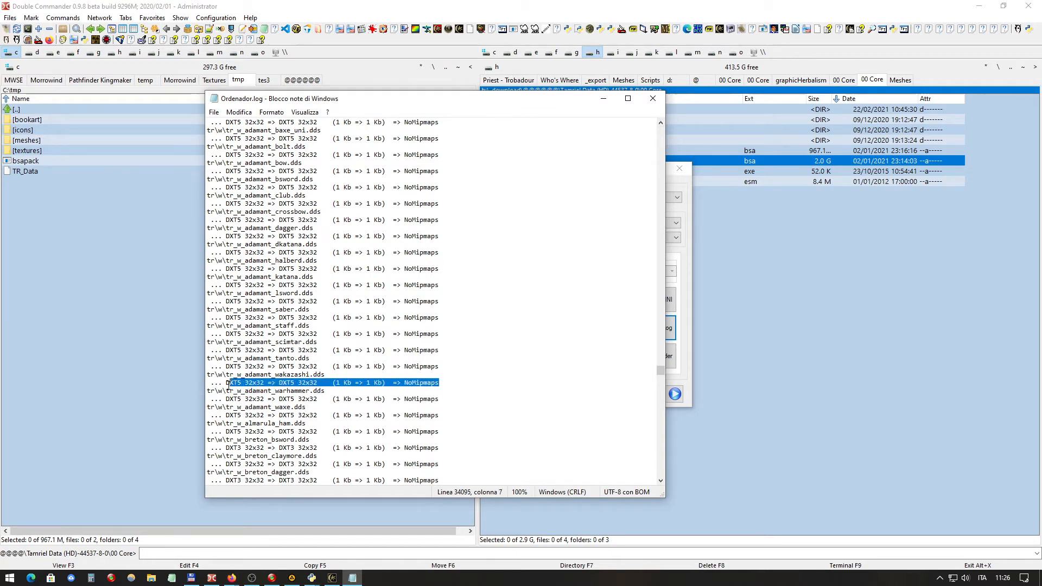
Highlight the result lines of the adamant wakazashi and tanto icons to examine their format, size and mipmap notes
{"action": "left_click", "coordinate": [358, 361]}
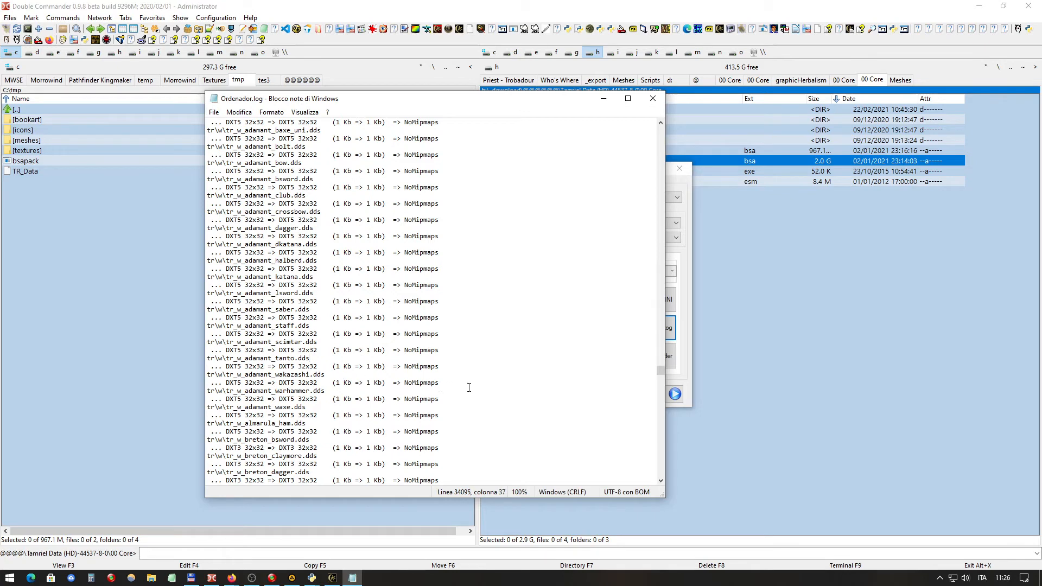
{"action": "left_click_drag", "start_coordinate": [314, 386], "coordinate": [219, 383]}
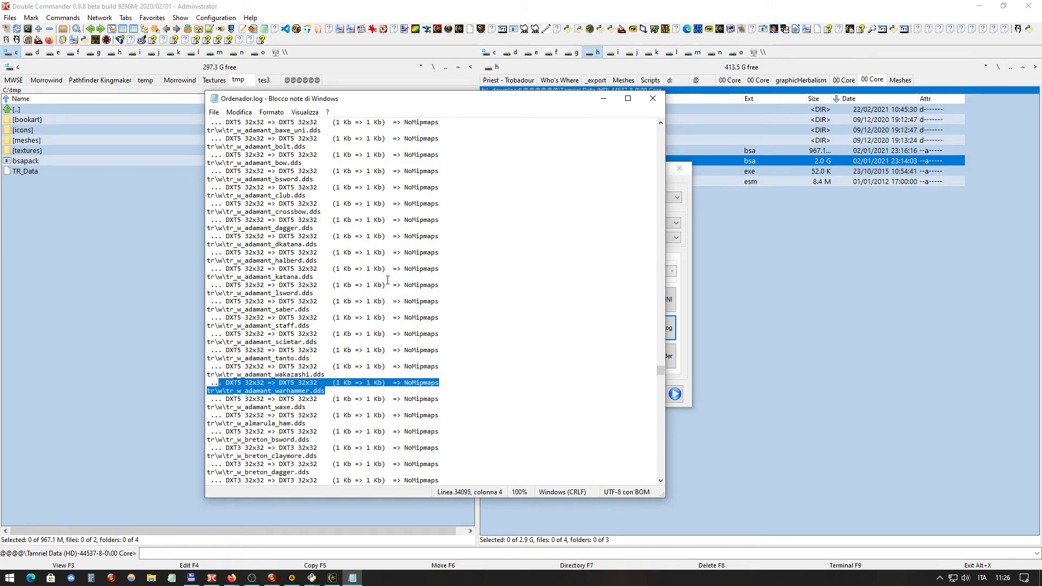
{"action": "left_click", "coordinate": [305, 373]}
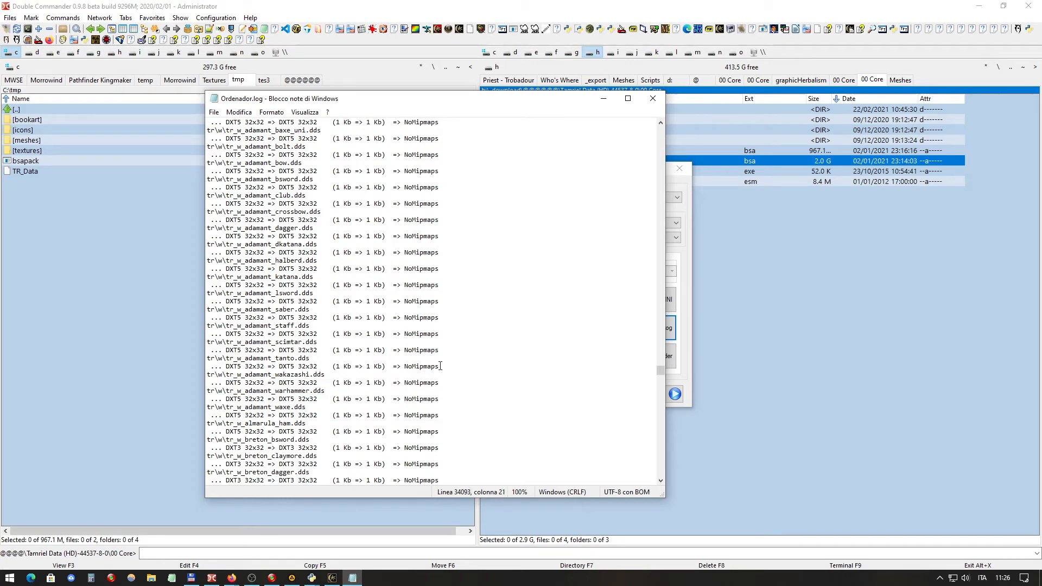
{"action": "left_click_drag", "start_coordinate": [440, 366], "coordinate": [222, 371]}
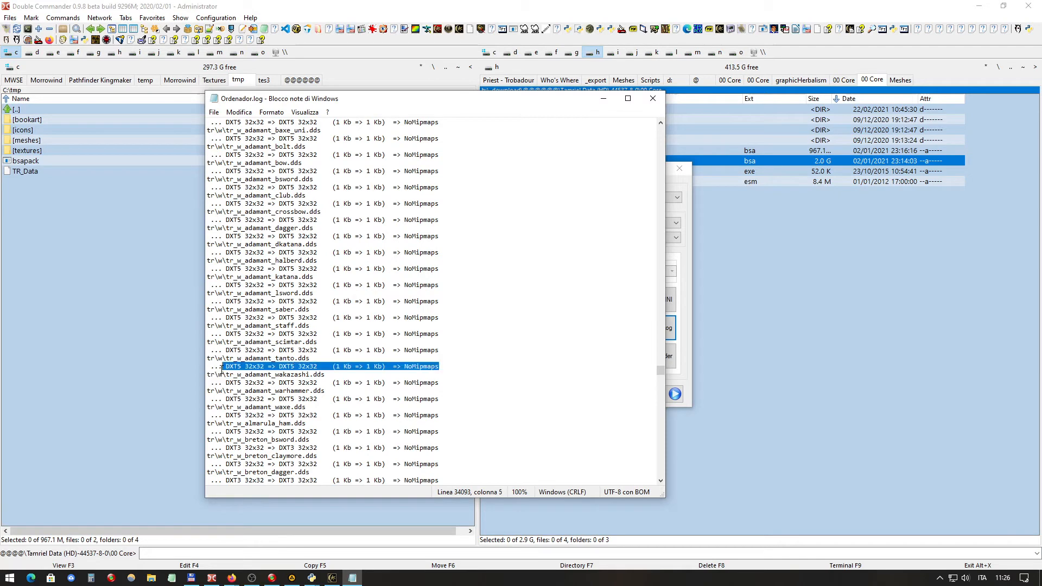
{"action": "left_click", "coordinate": [289, 359]}
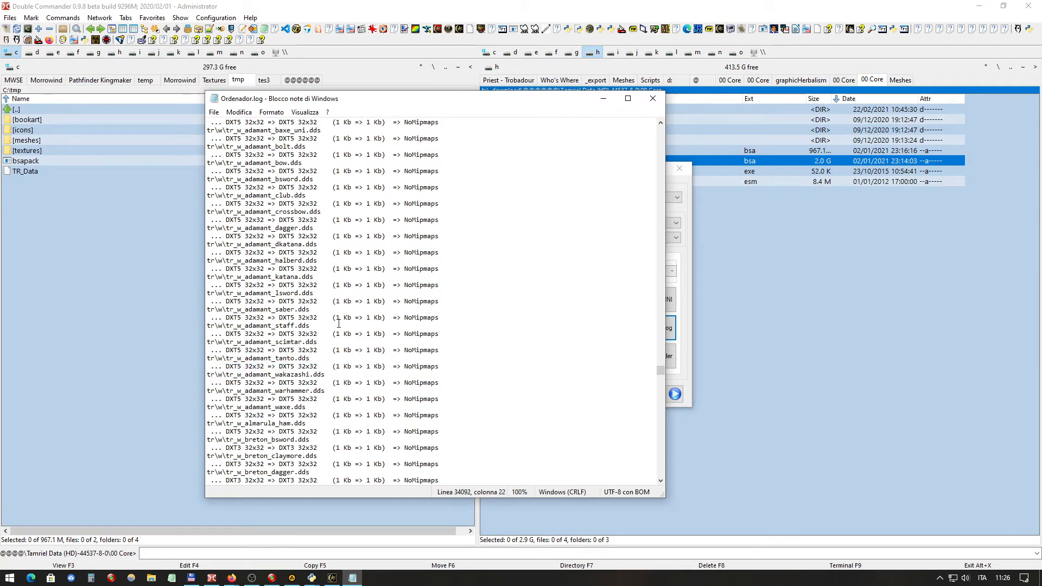
{"action": "scroll", "coordinate": [352, 312], "scroll_direction": "down", "scroll_amount": 4}
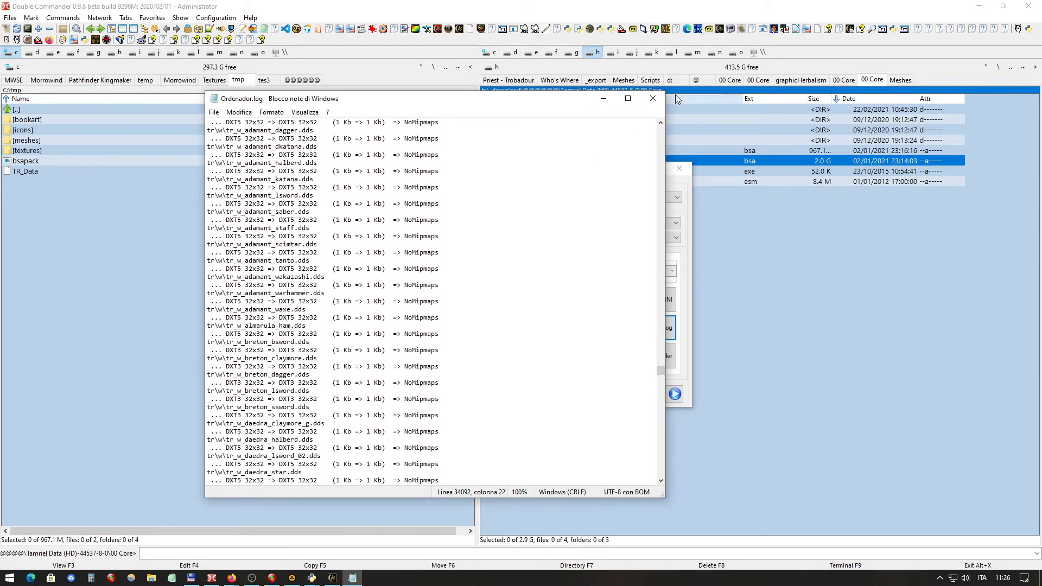
Close Ordenador.log and exit Ordenador to return to the file manager
{"action": "left_click", "coordinate": [661, 103]}
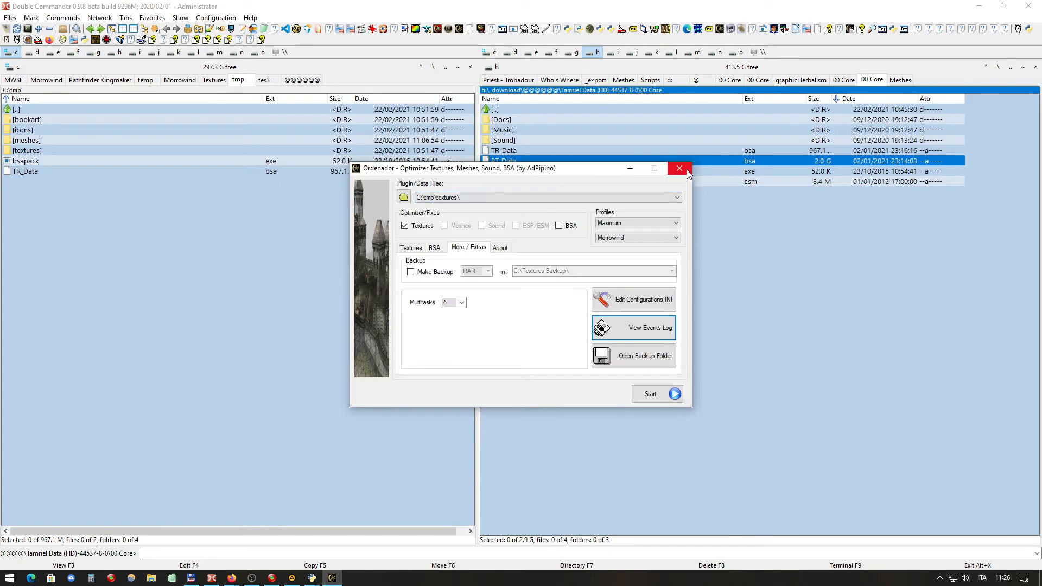
{"action": "left_click", "coordinate": [686, 171]}
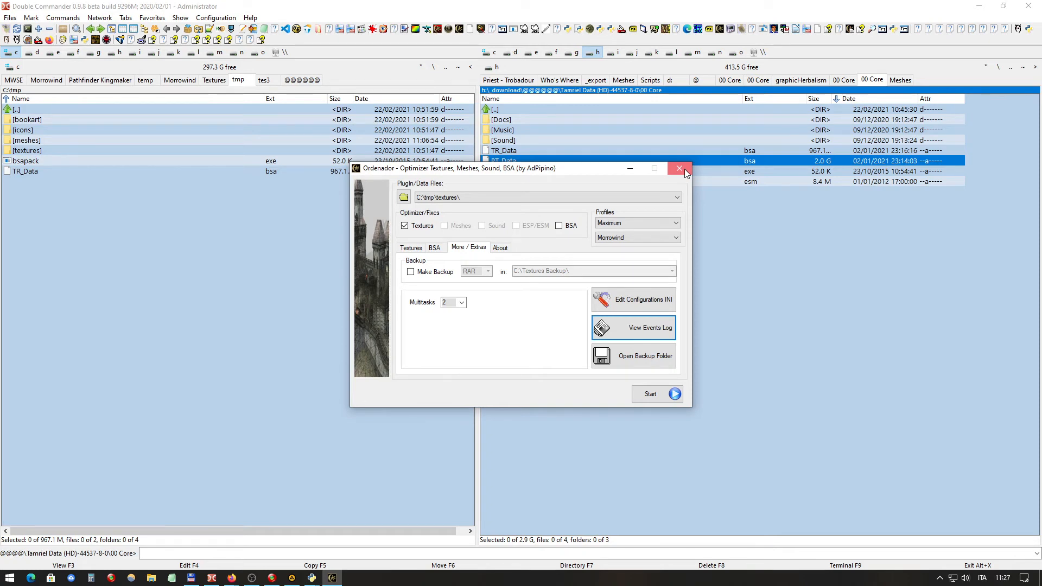
{"action": "left_click", "coordinate": [686, 172]}
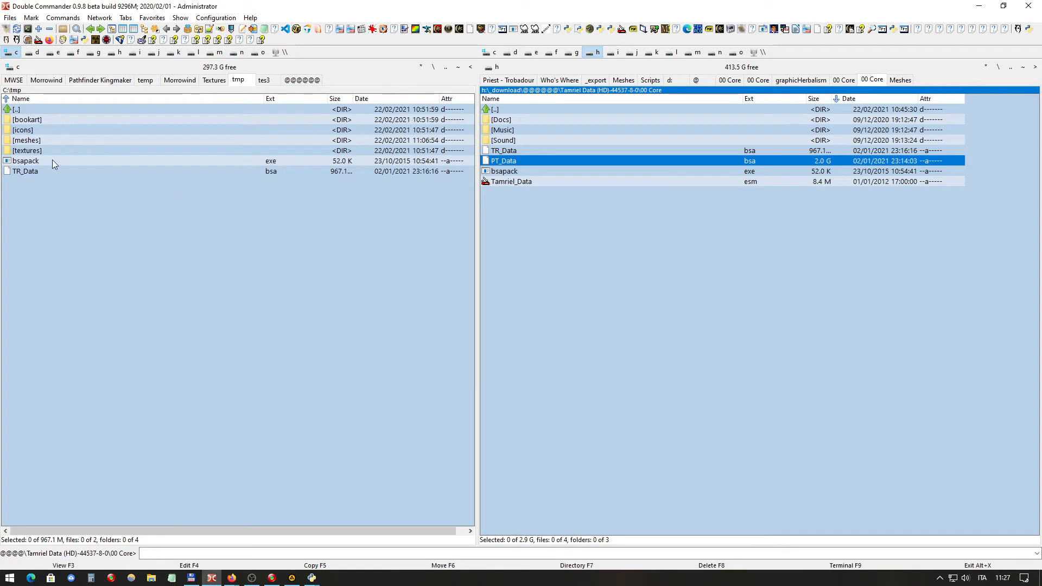
Examine the extracted folders in C:\tmp, looking inside textures and icons and returning to the parent folder
{"action": "left_click", "coordinate": [56, 141]}
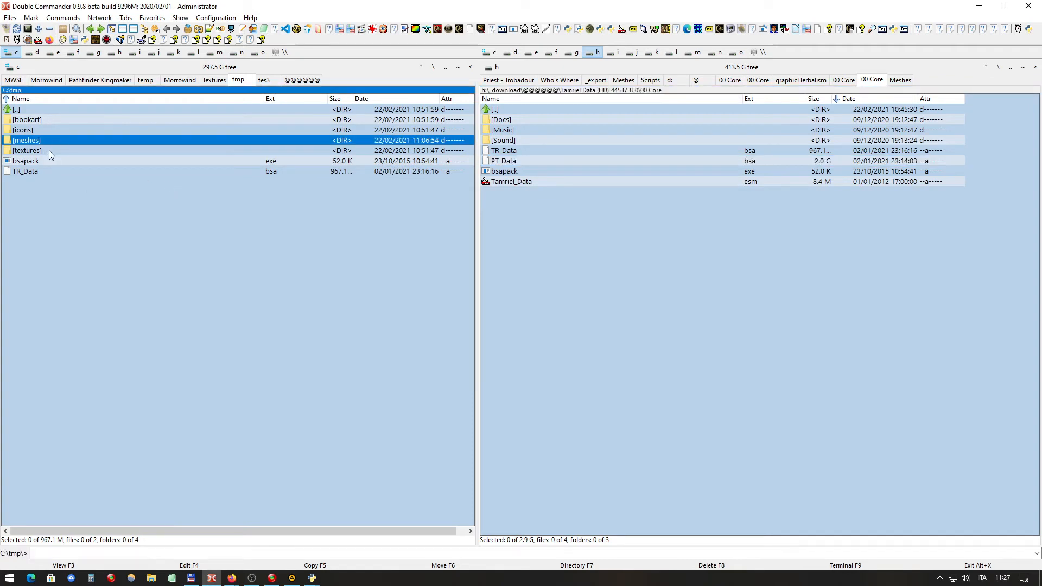
{"action": "left_click", "coordinate": [49, 151]}
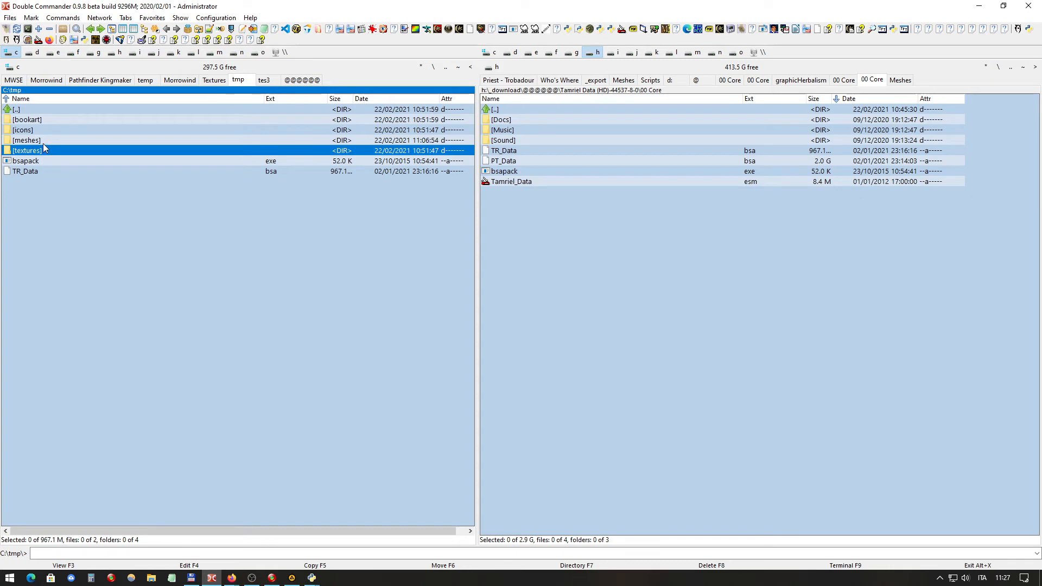
{"action": "left_click", "coordinate": [45, 129]}
{"action": "double_click", "coordinate": [42, 148]}
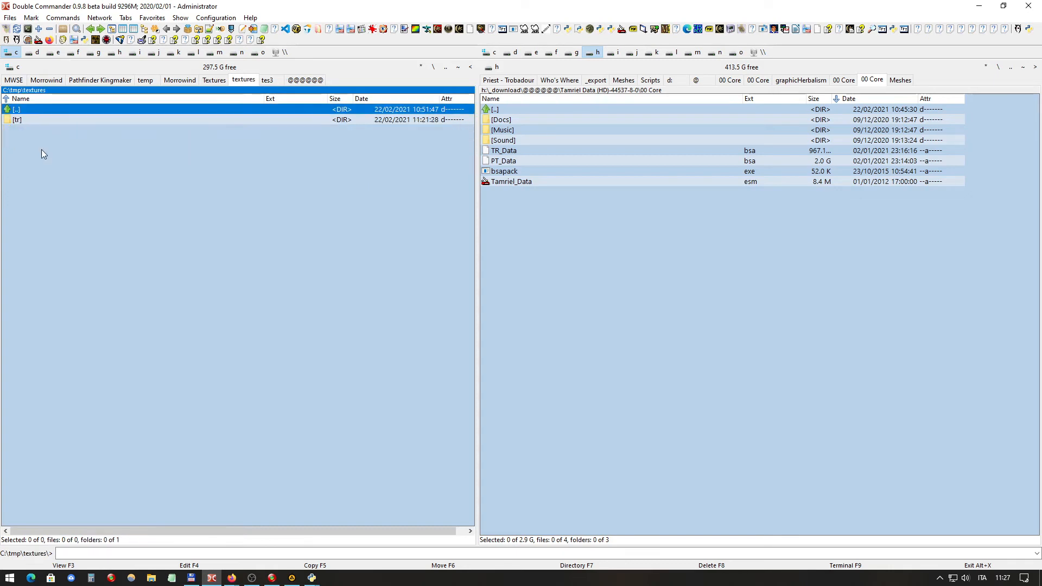
{"action": "double_click", "coordinate": [43, 109]}
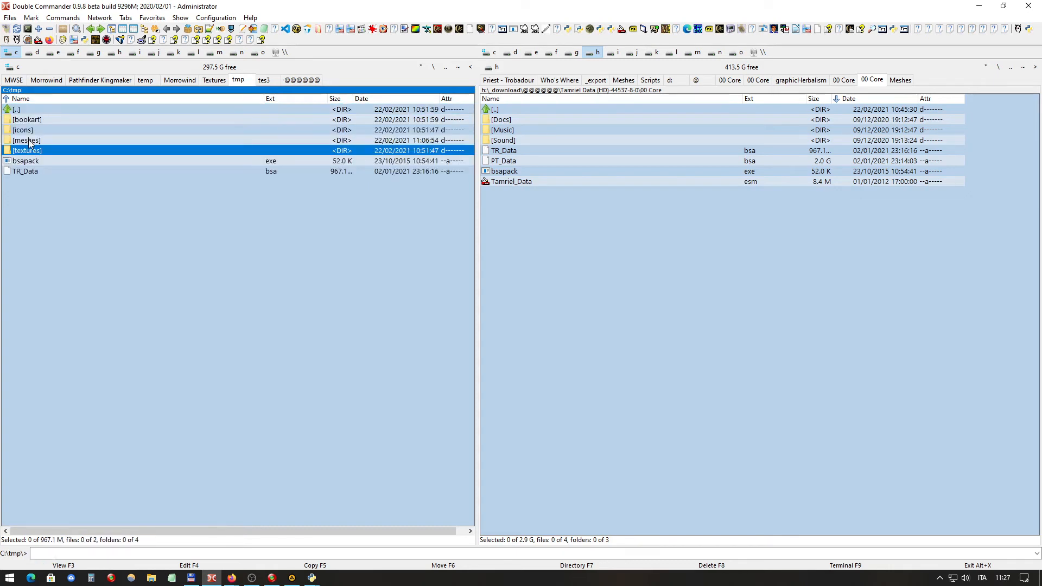
{"action": "double_click", "coordinate": [26, 129]}
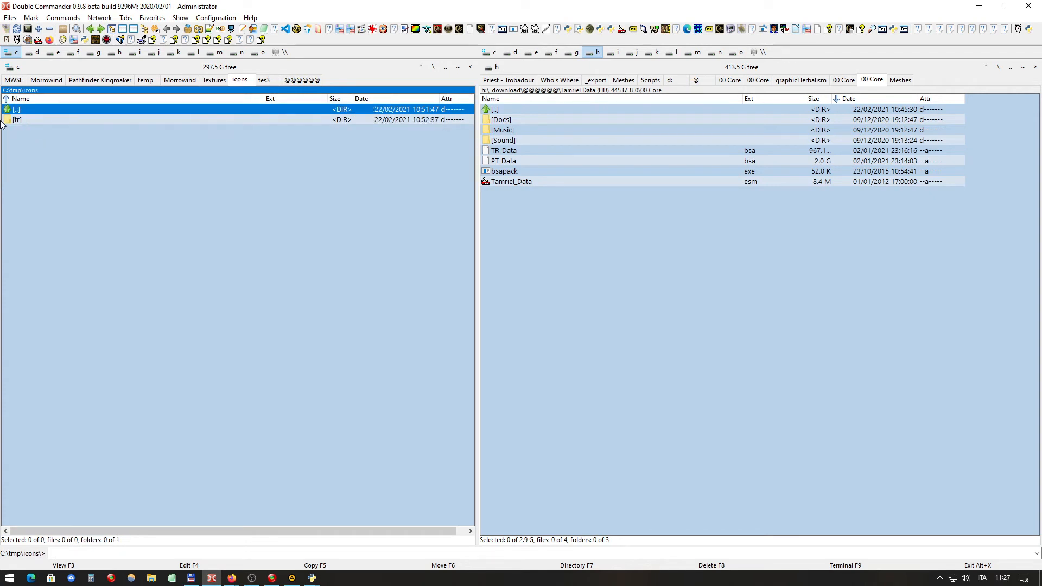
{"action": "double_click", "coordinate": [40, 109]}
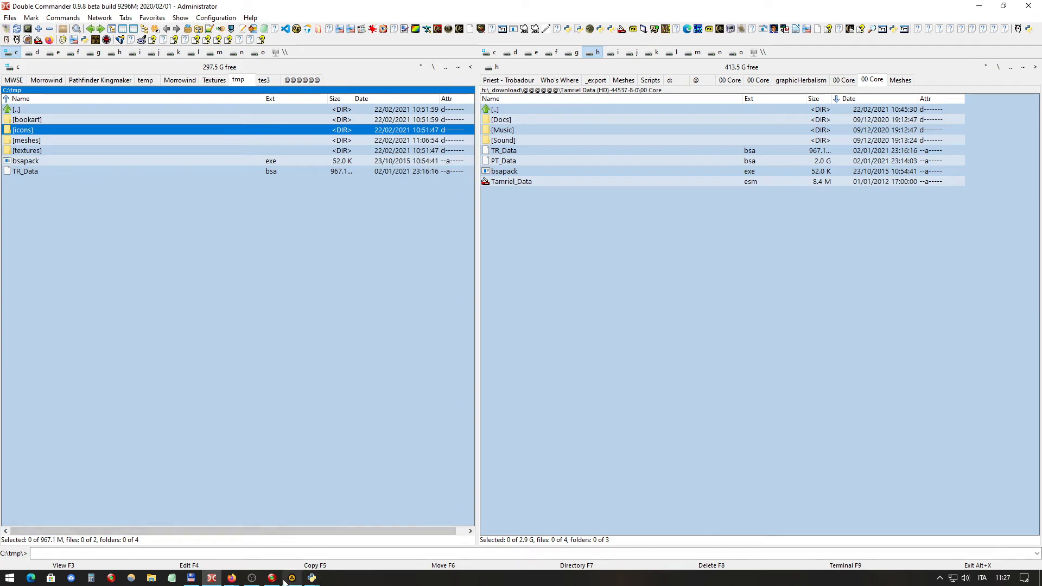
Launch Ordenador again and choose C:\tmp\bookart as the data files folder
{"action": "left_click", "coordinate": [720, 30]}
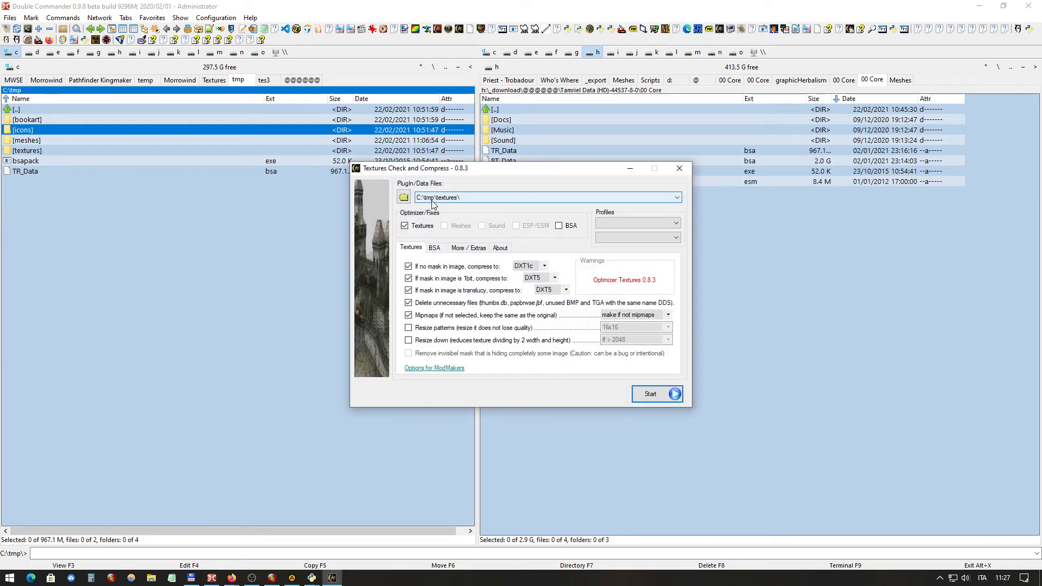
{"action": "left_click", "coordinate": [404, 197]}
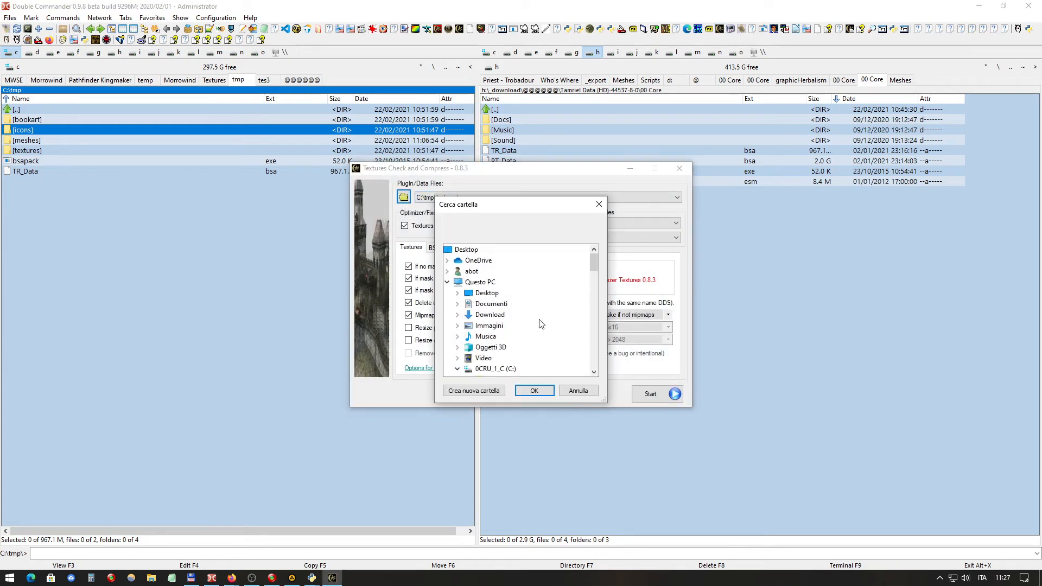
{"action": "scroll", "coordinate": [540, 324], "scroll_direction": "down", "scroll_amount": 5}
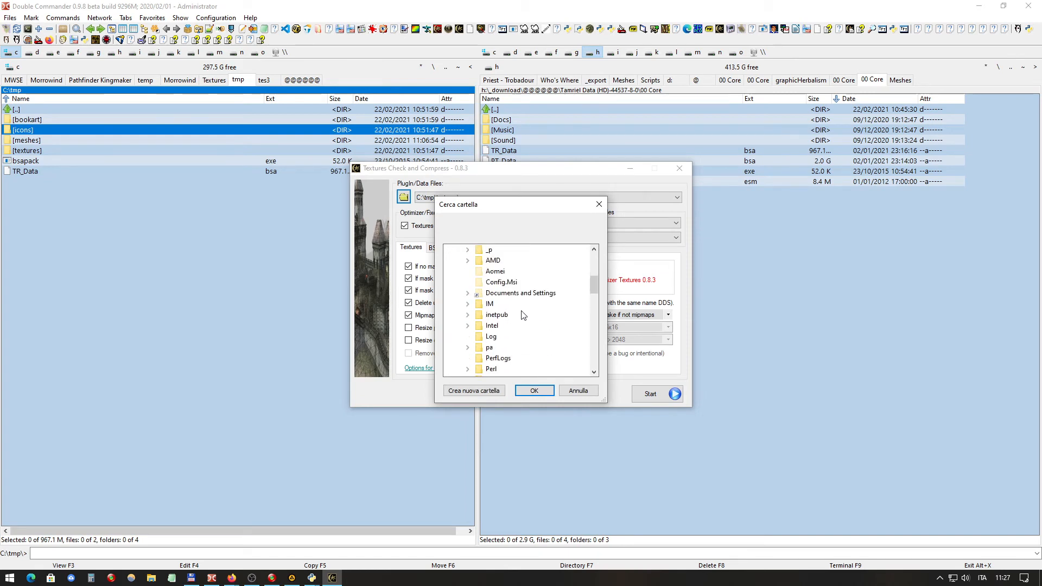
{"action": "scroll", "coordinate": [523, 316], "scroll_direction": "down", "scroll_amount": 6}
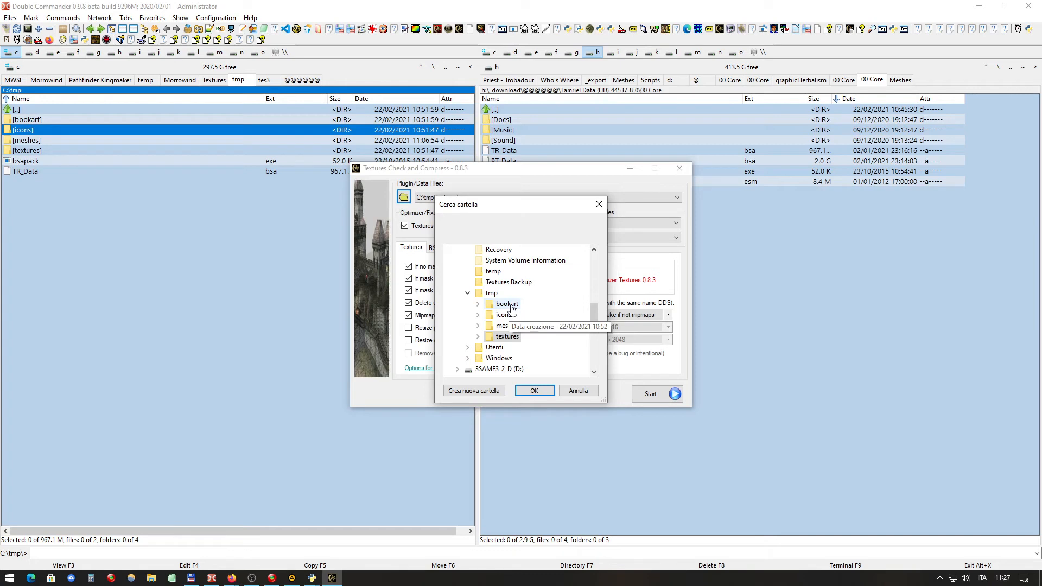
{"action": "scroll", "coordinate": [512, 310], "scroll_direction": "up", "scroll_amount": 2}
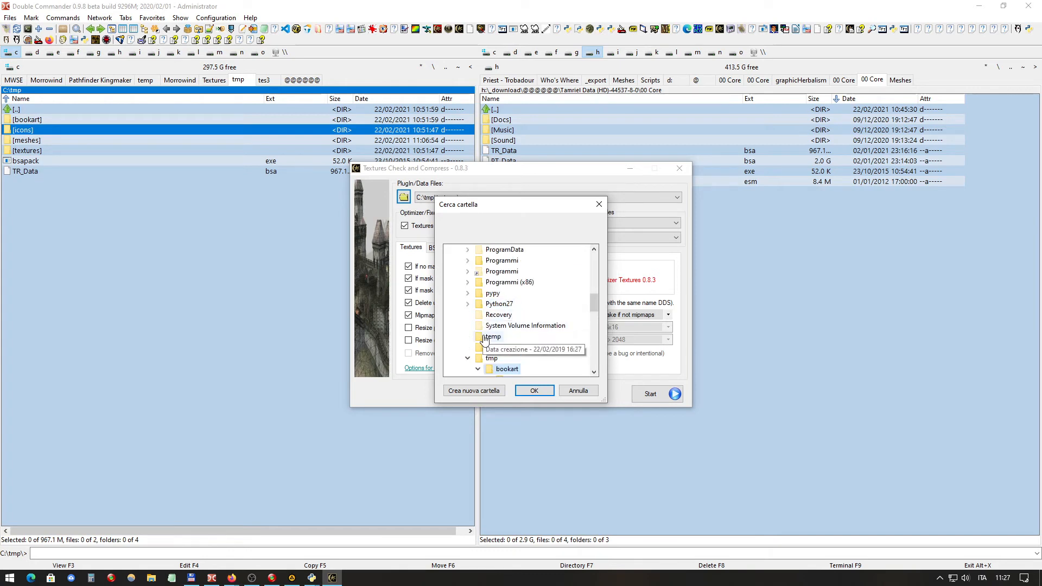
{"action": "left_click", "coordinate": [505, 371]}
{"action": "scroll", "coordinate": [513, 347], "scroll_direction": "down", "scroll_amount": 2}
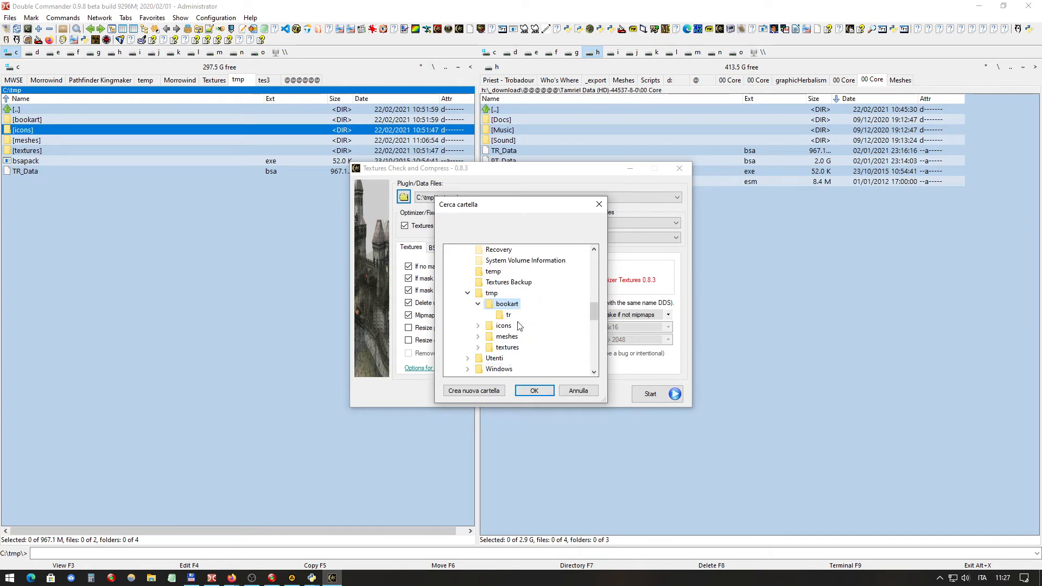
{"action": "left_click", "coordinate": [534, 391]}
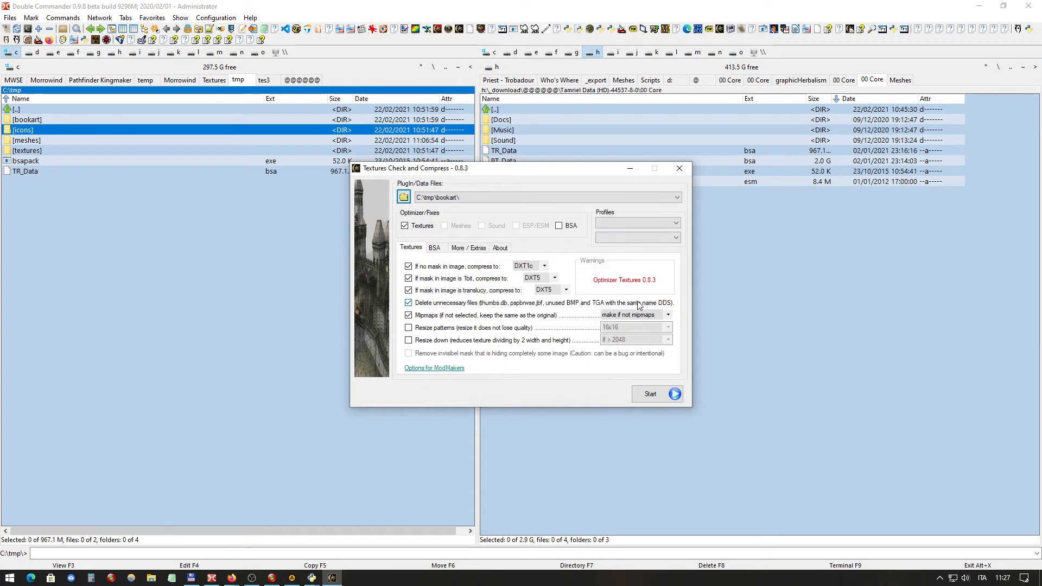
Apply the Maximum and Morrowind profiles and set the mipmaps option to remove
{"action": "left_click", "coordinate": [631, 223]}
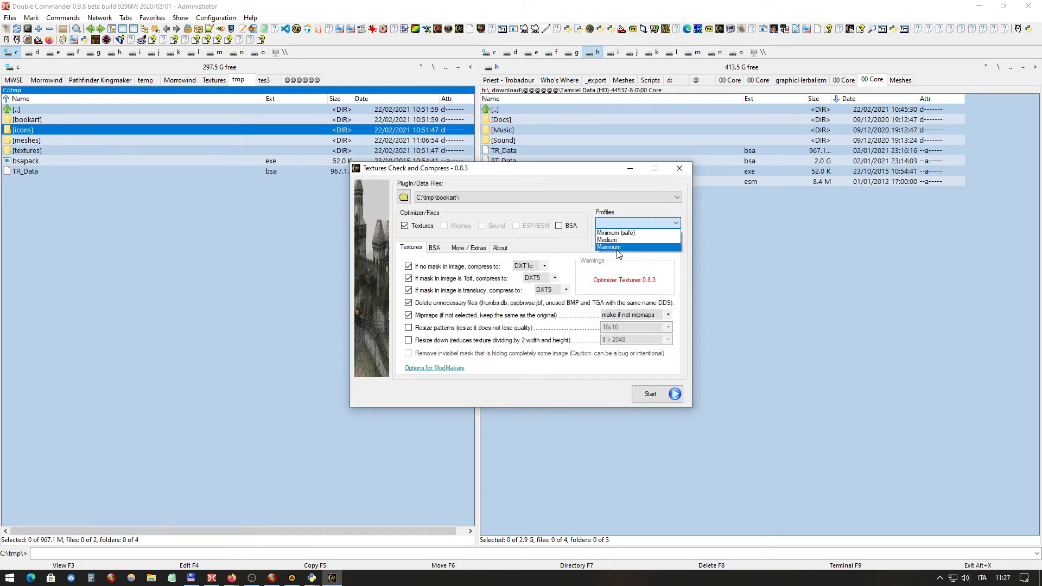
{"action": "left_click", "coordinate": [618, 247]}
{"action": "left_click", "coordinate": [630, 238]}
{"action": "left_click", "coordinate": [621, 280]}
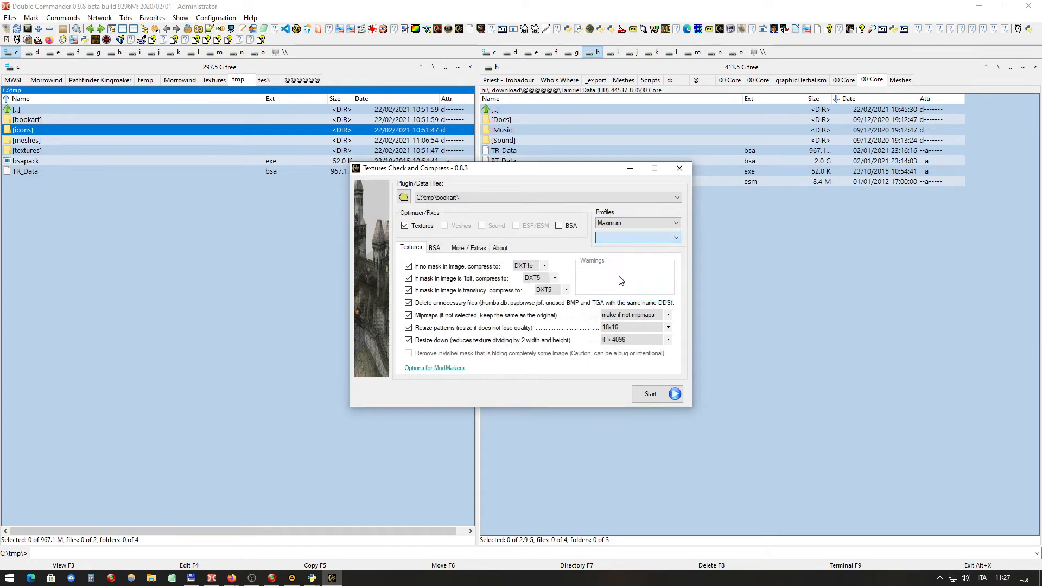
{"action": "left_click", "coordinate": [626, 315]}
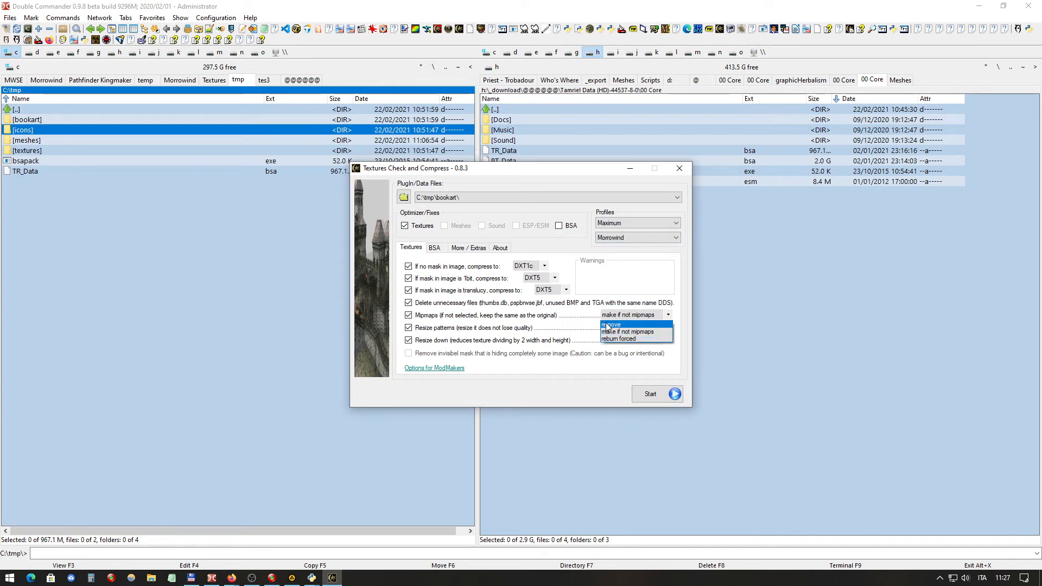
{"action": "left_click", "coordinate": [607, 325]}
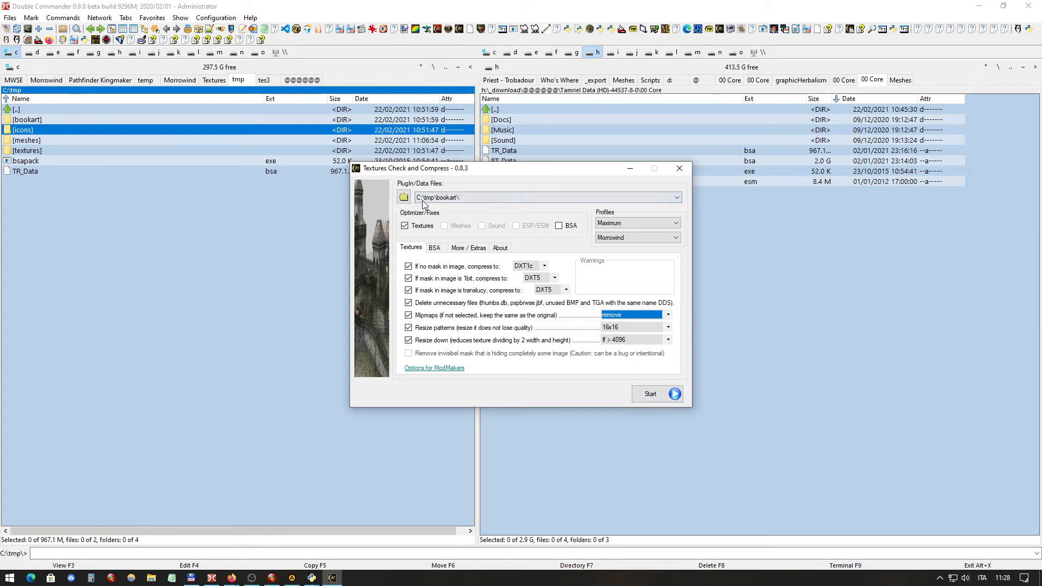
Run the optimization on the bookart folder without enabling a backup and dismiss the finished report
{"action": "left_click", "coordinate": [658, 397]}
{"action": "left_click", "coordinate": [548, 326]}
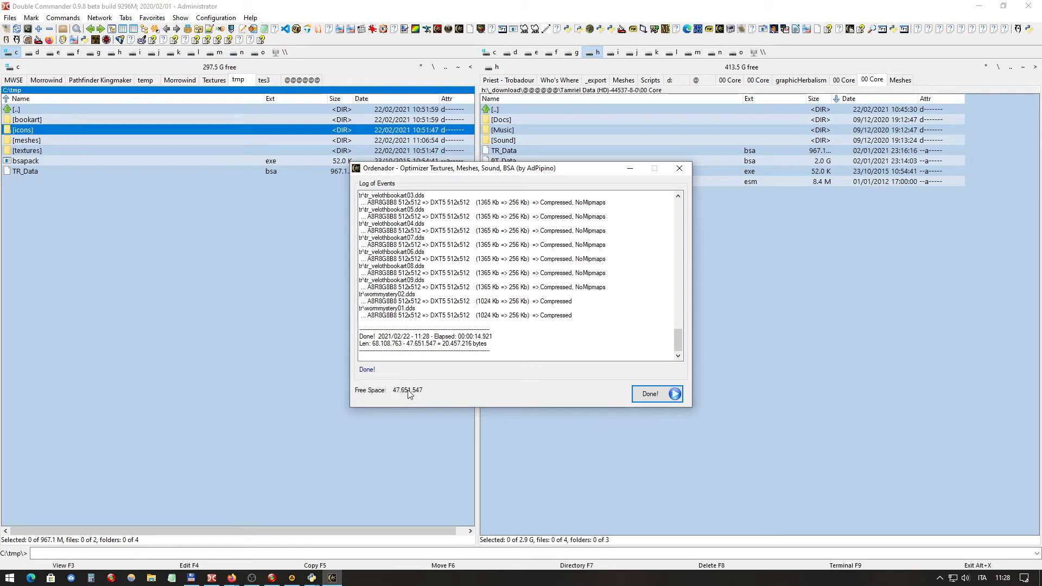
{"action": "left_click", "coordinate": [651, 394]}
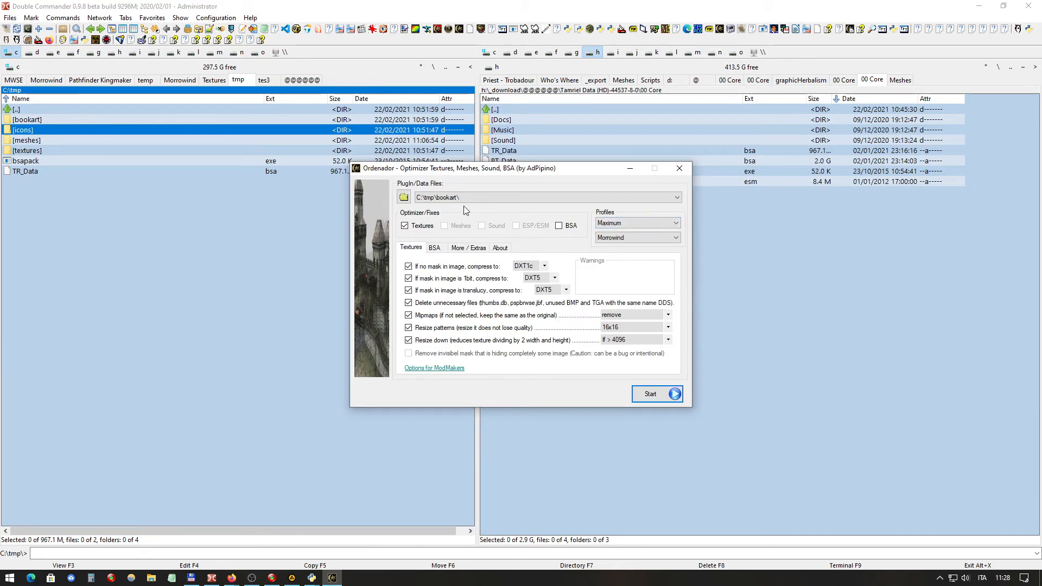
Change the data files folder to C:\tmp\icons
{"action": "left_click", "coordinate": [404, 198]}
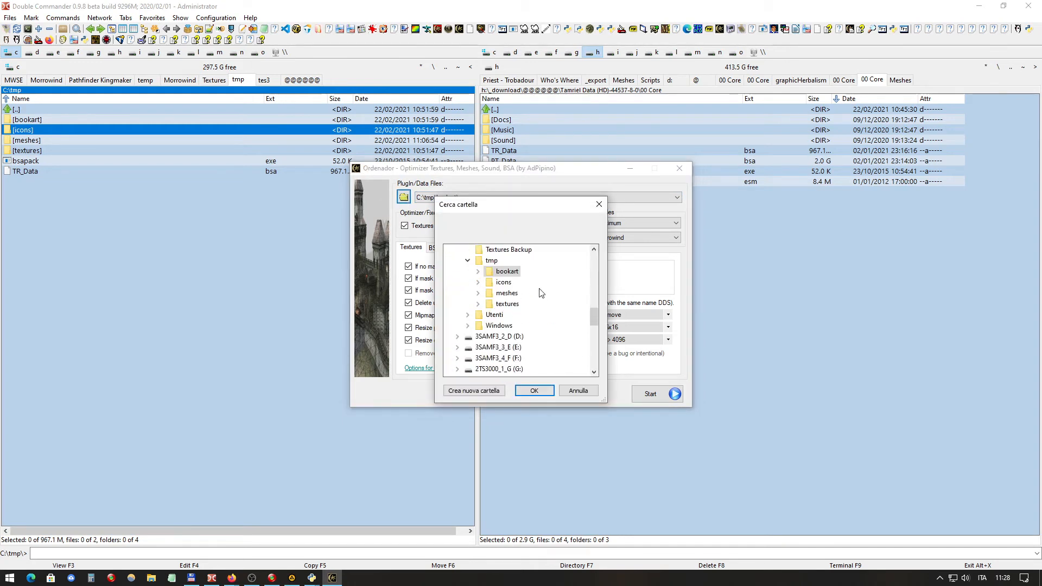
{"action": "left_click", "coordinate": [504, 283]}
{"action": "left_click", "coordinate": [537, 391]}
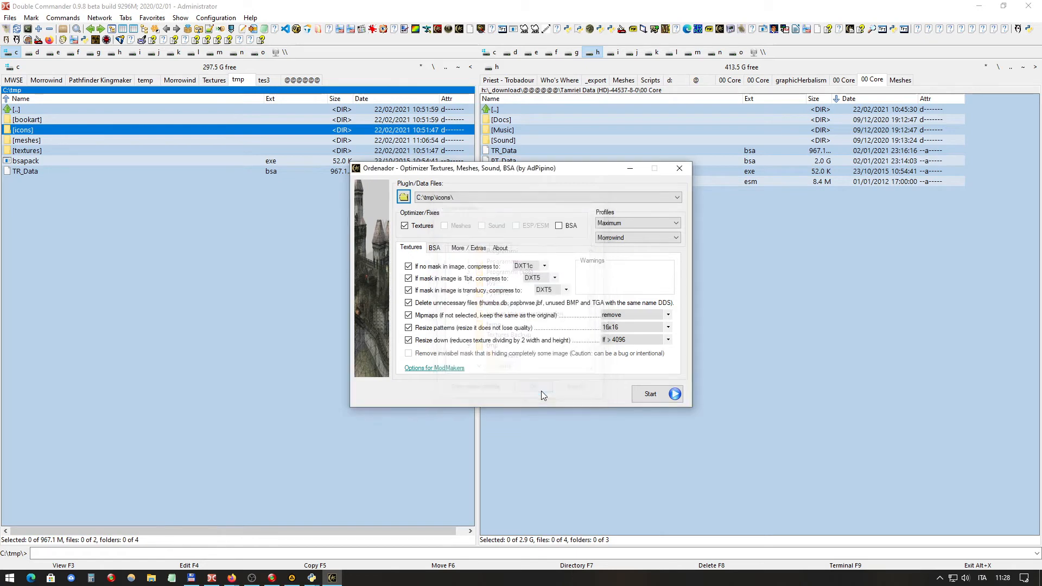
Run the optimization on the icons folder without a backup, dismiss its finished report and exit Ordenador
{"action": "left_click", "coordinate": [651, 398]}
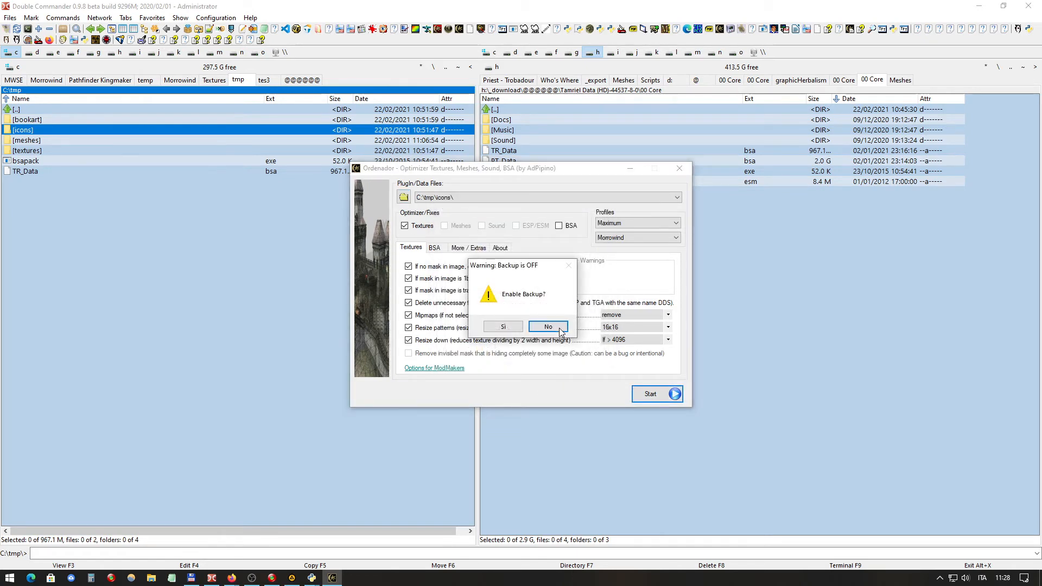
{"action": "left_click", "coordinate": [548, 327]}
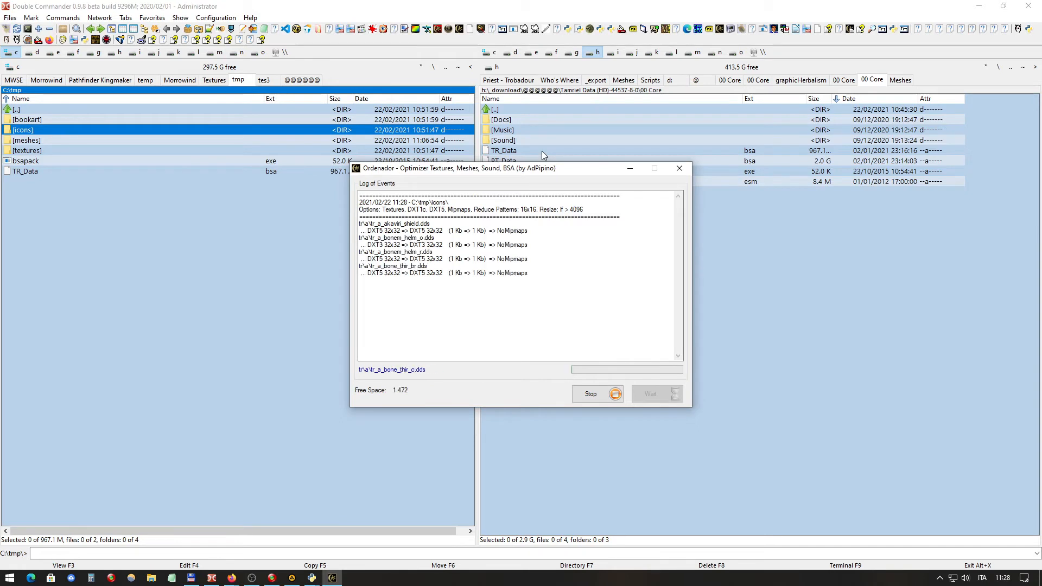
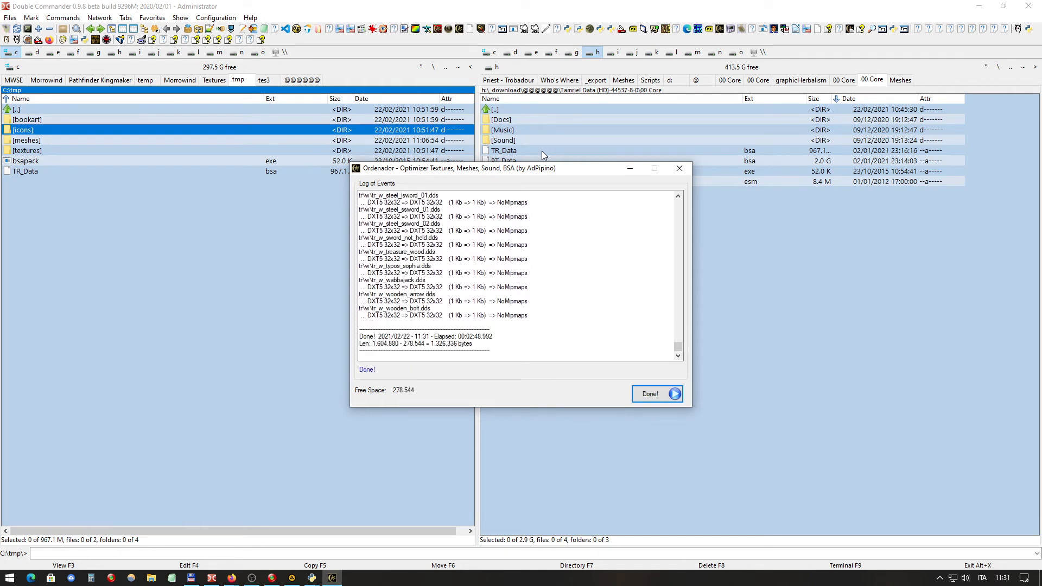
{"action": "left_click", "coordinate": [654, 394]}
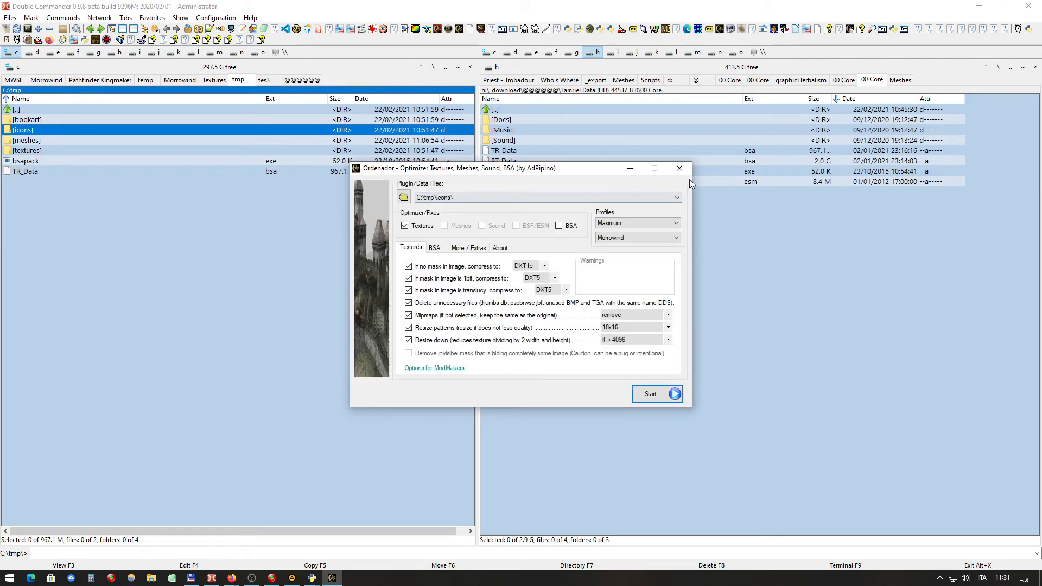
{"action": "left_click", "coordinate": [679, 168]}
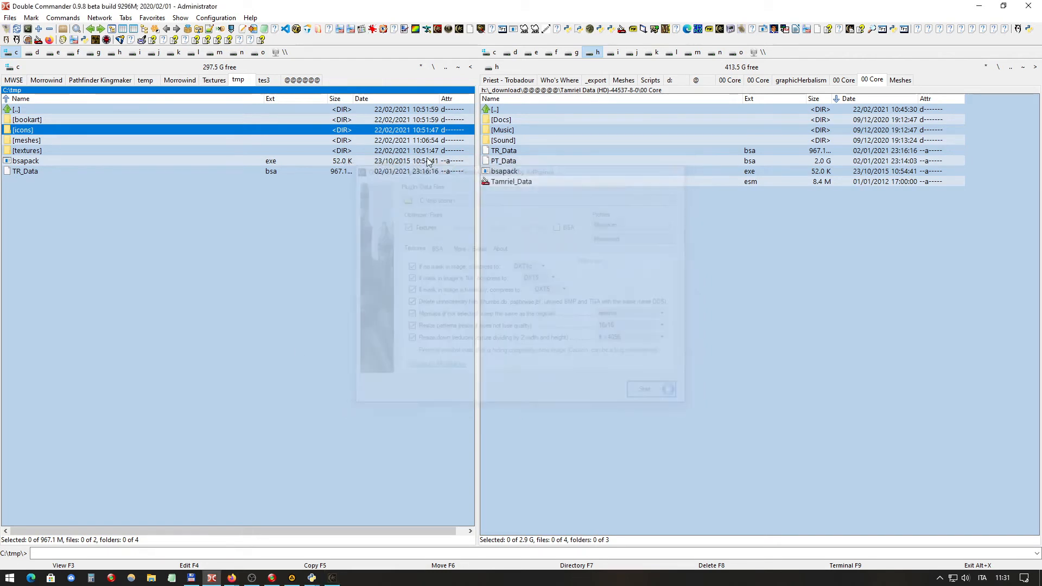
Widen the Size column in the file list so the TR_Data archive's size displays in full
{"action": "left_click", "coordinate": [54, 158]}
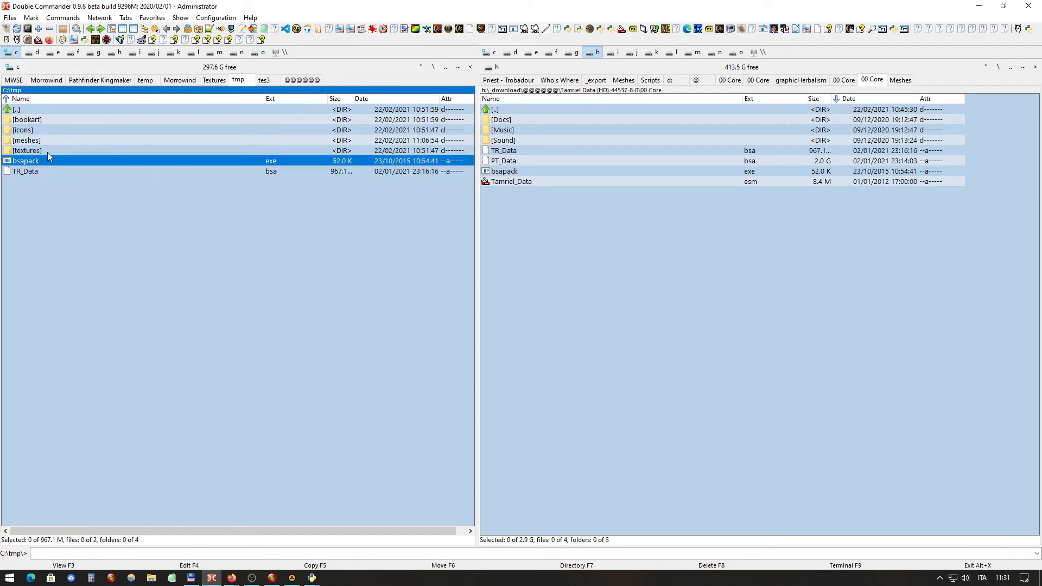
{"action": "left_click", "coordinate": [46, 153]}
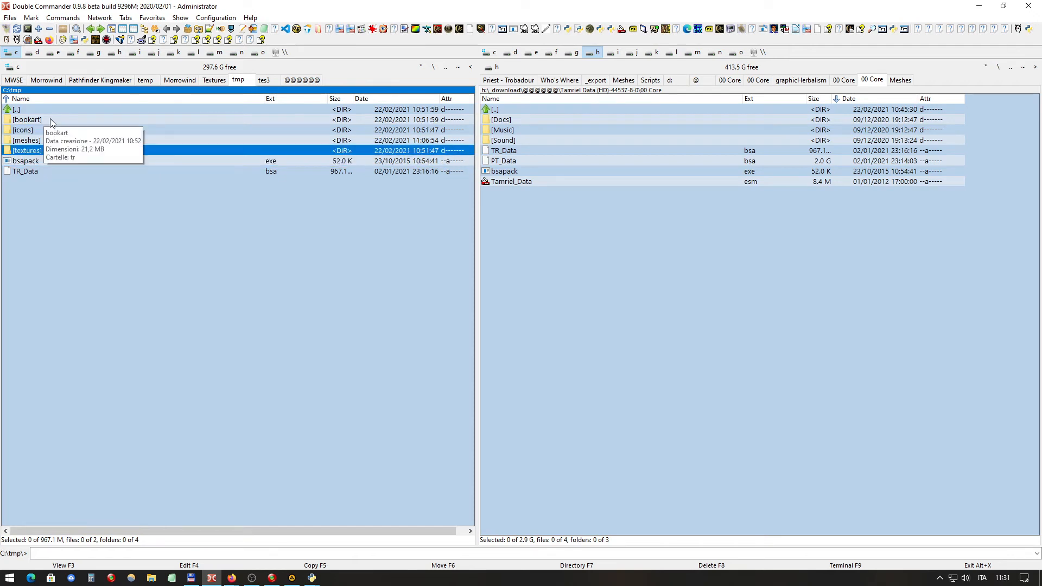
{"action": "left_click", "coordinate": [42, 161]}
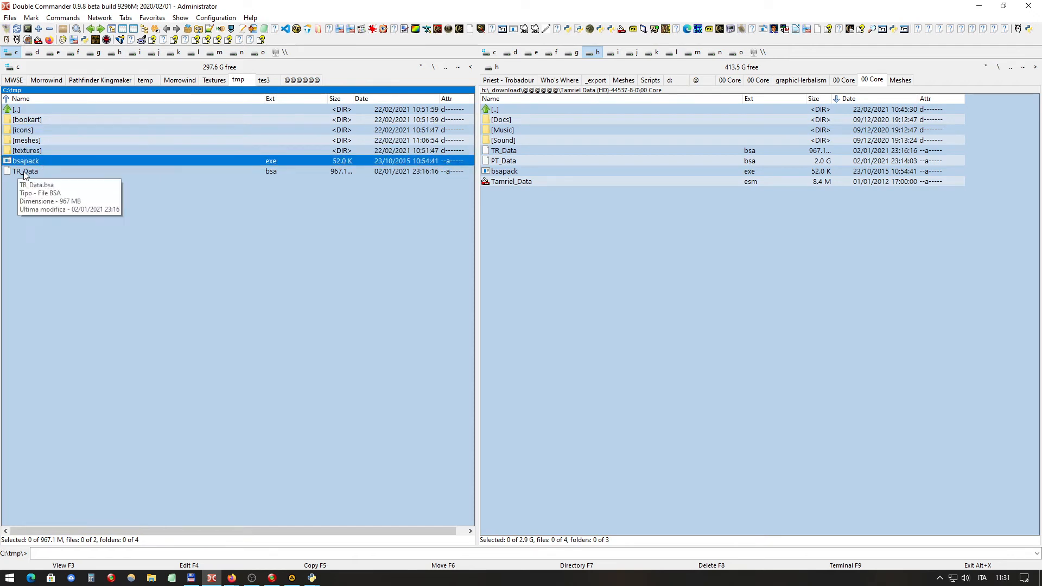
{"action": "left_click", "coordinate": [24, 171]}
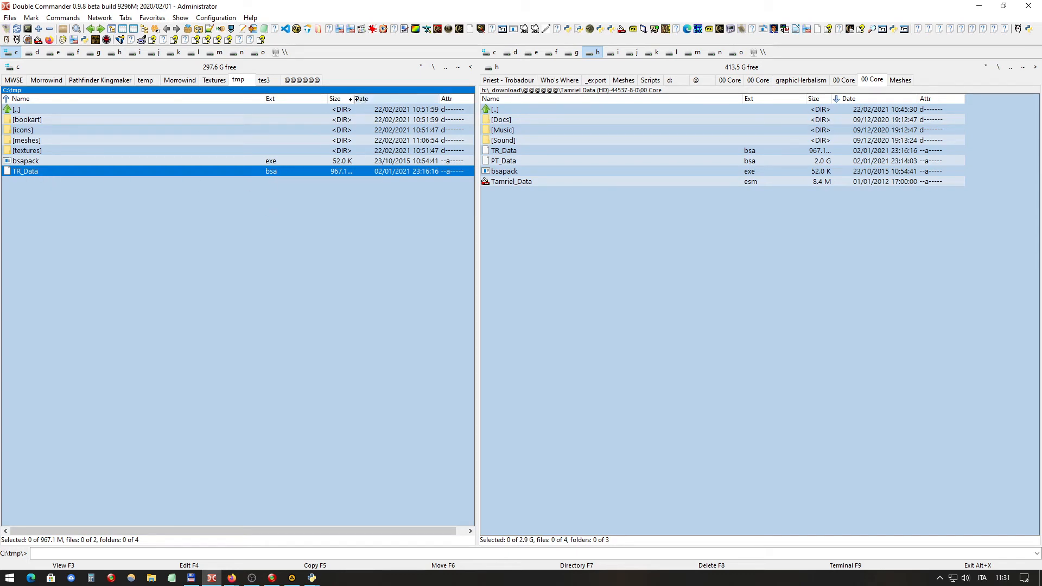
{"action": "left_click_drag", "start_coordinate": [353, 99], "coordinate": [366, 101]}
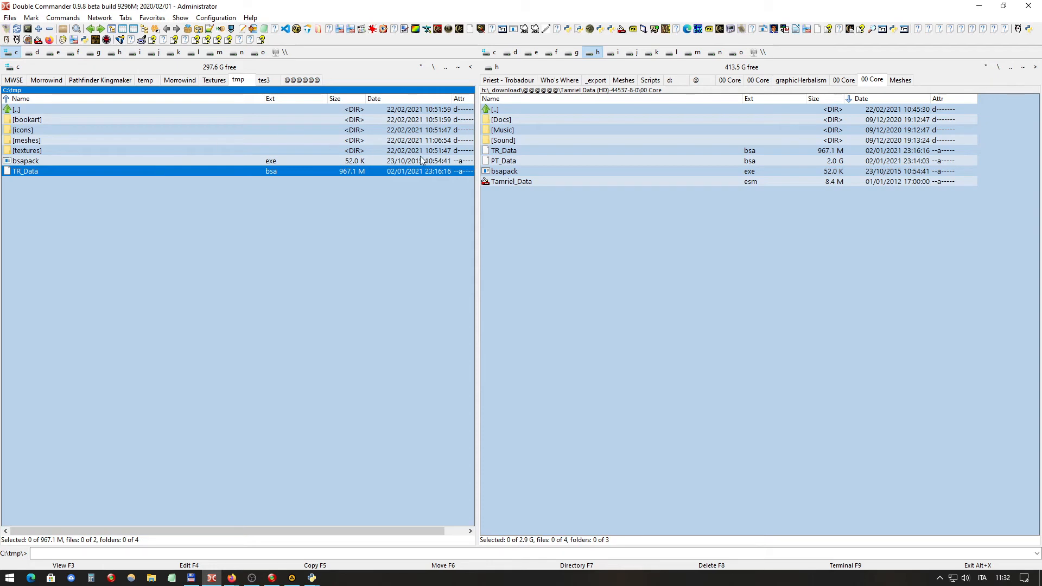
Rename TR_Data.bsa in the 00 Core folder as TR_Data_orig.bsa
{"action": "left_click", "coordinate": [523, 150]}
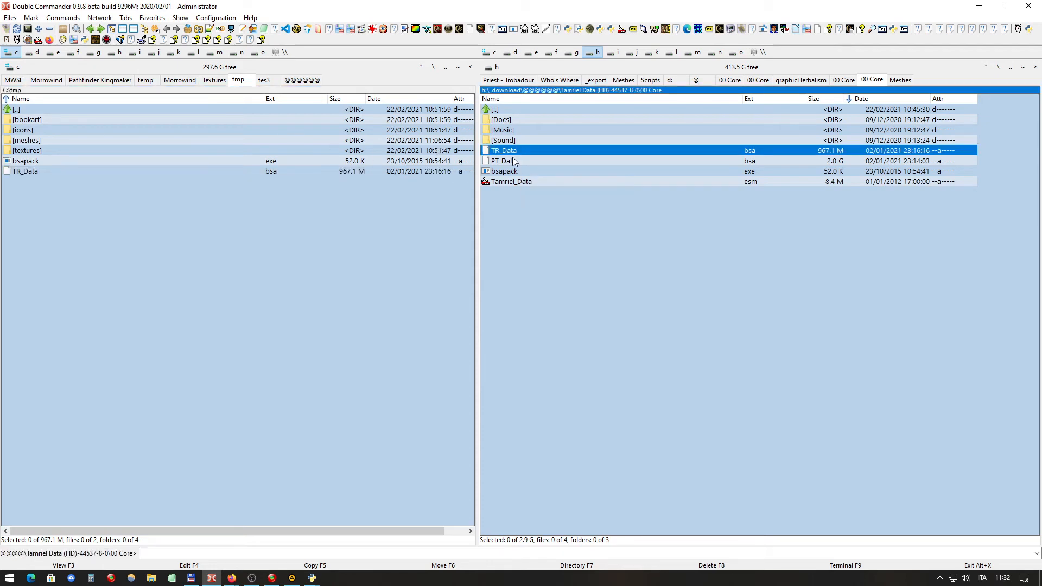
{"action": "left_click", "coordinate": [521, 151]}
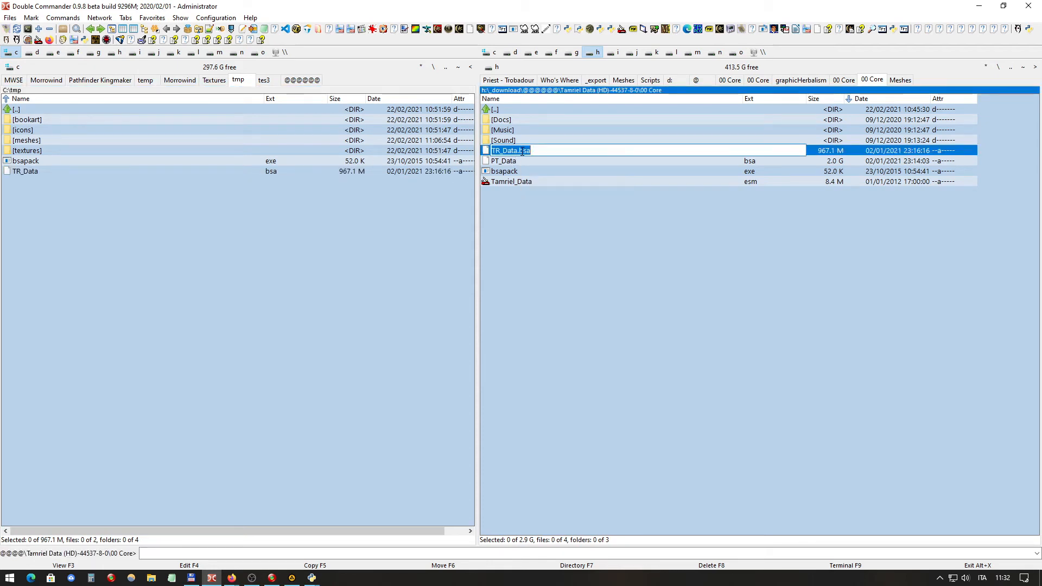
{"action": "key", "text": "Right"}
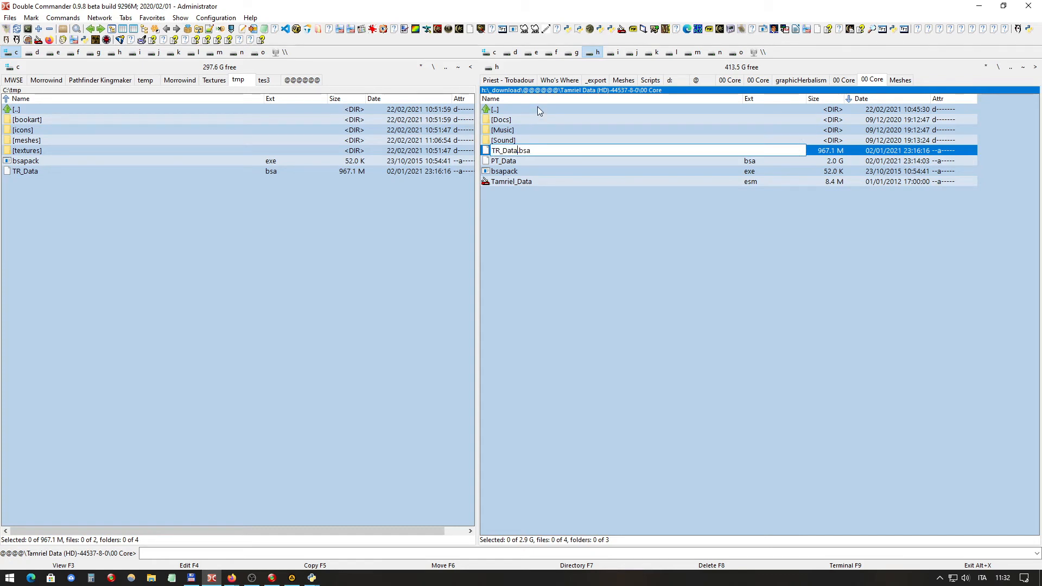
{"action": "type", "text": "_ori"}
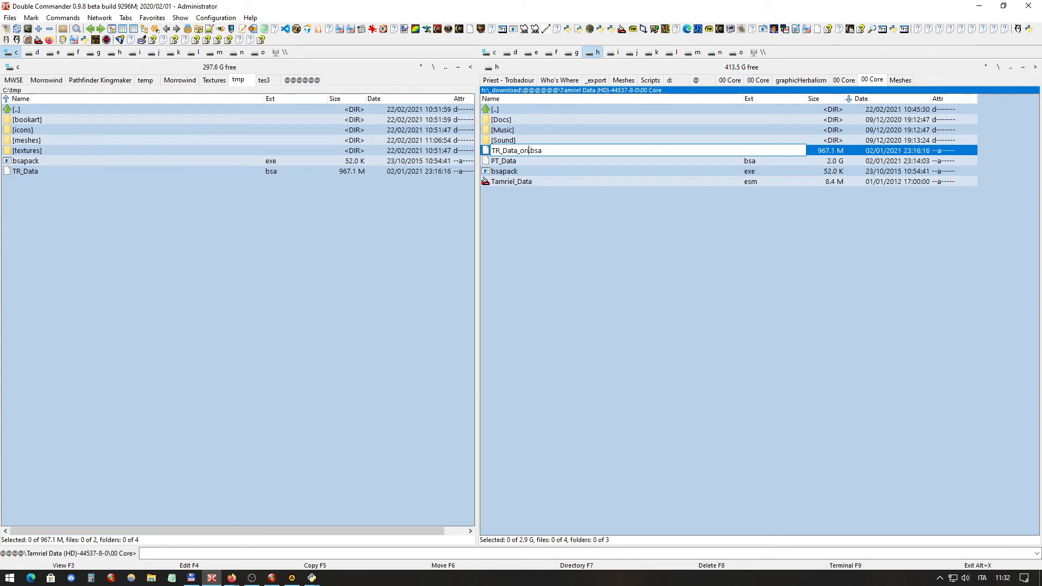
{"action": "type", "text": "g"}
{"action": "key", "text": "Return"}
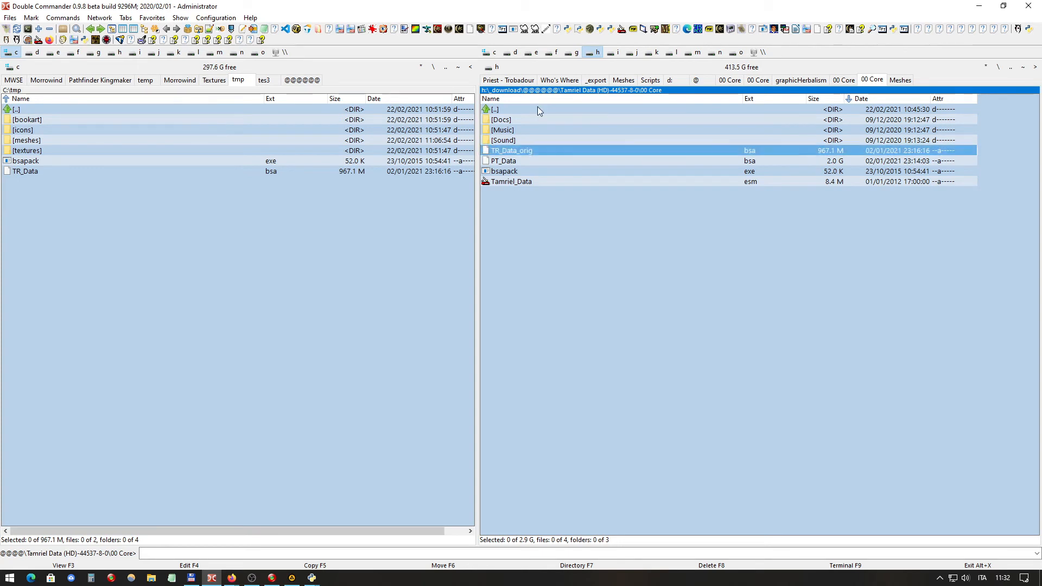
{"action": "left_click", "coordinate": [31, 171]}
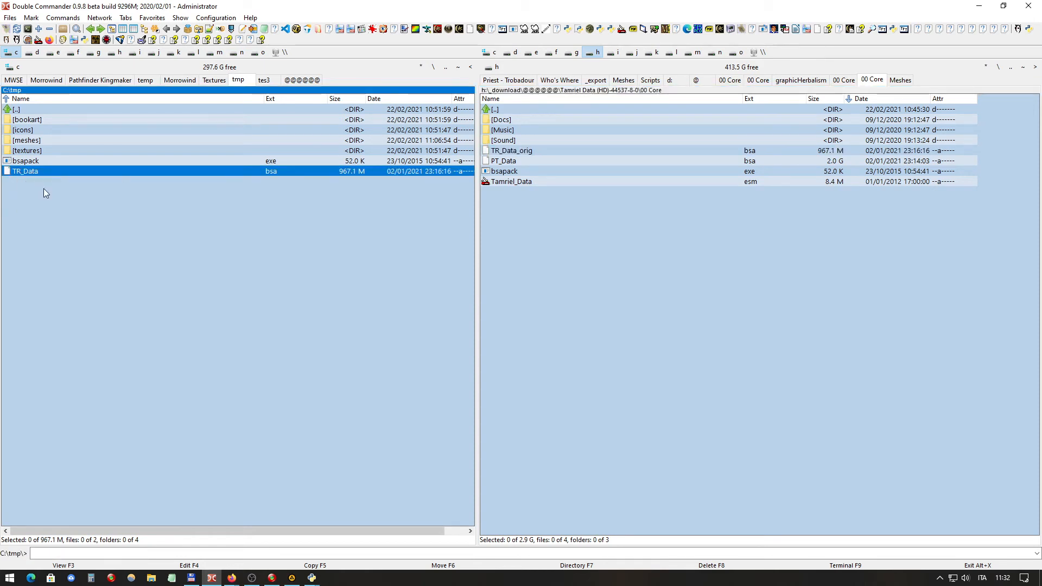
{"action": "left_click", "coordinate": [25, 162]}
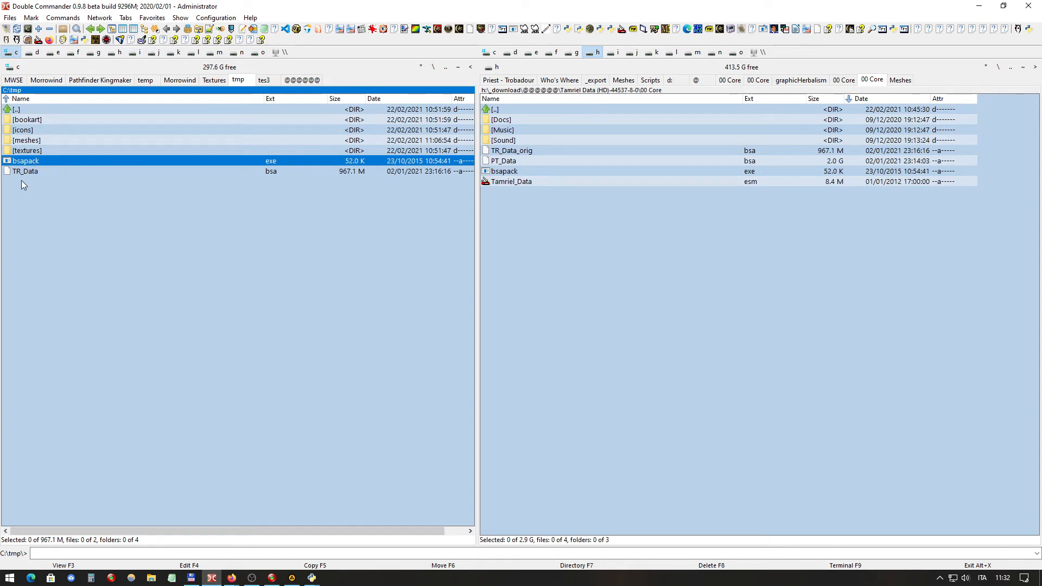
{"action": "left_click", "coordinate": [29, 170]}
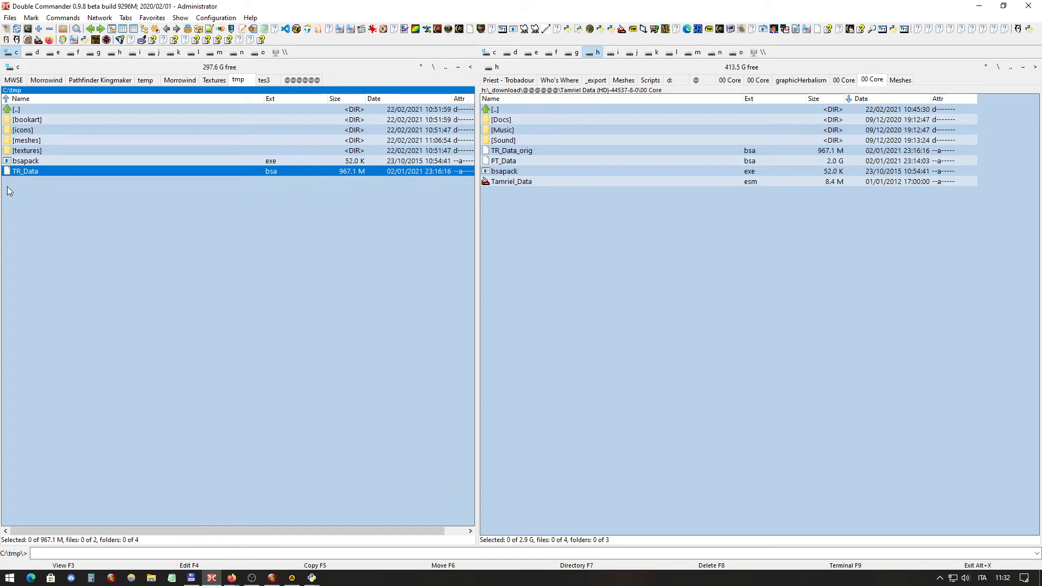
{"action": "left_click", "coordinate": [33, 172]}
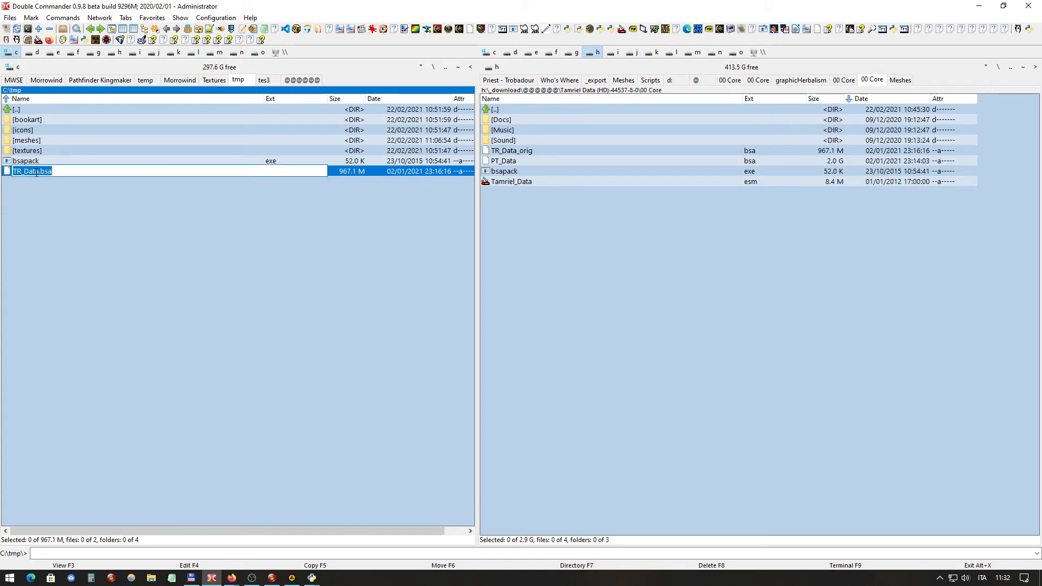
{"action": "left_click", "coordinate": [66, 171]}
{"action": "left_click_drag", "start_coordinate": [60, 170], "coordinate": [12, 169]}
{"action": "key", "text": "Escape"}
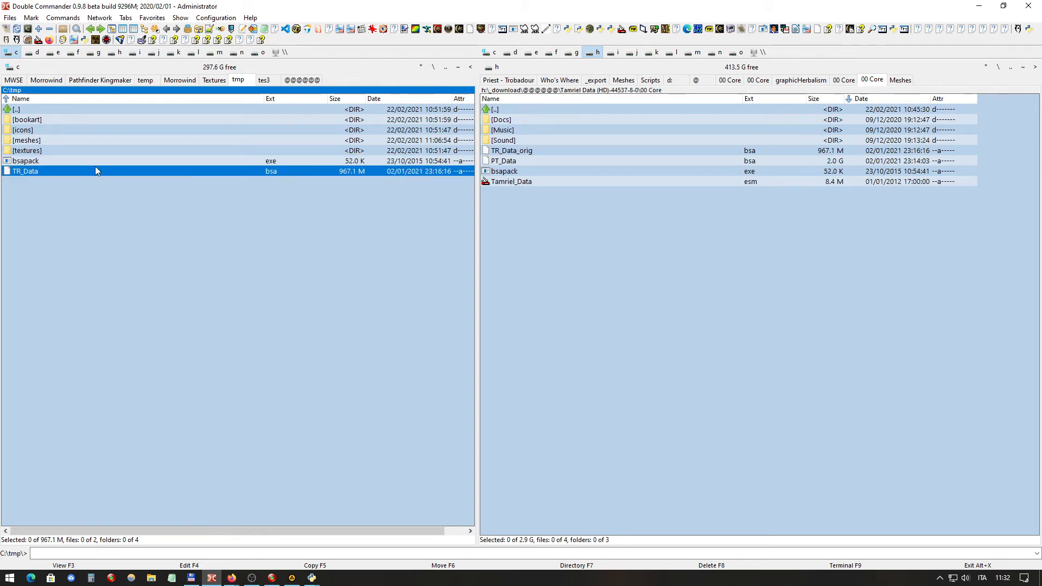
Delete the TR_Data.bsa archive from C:\tmp
{"action": "key", "text": "Delete"}
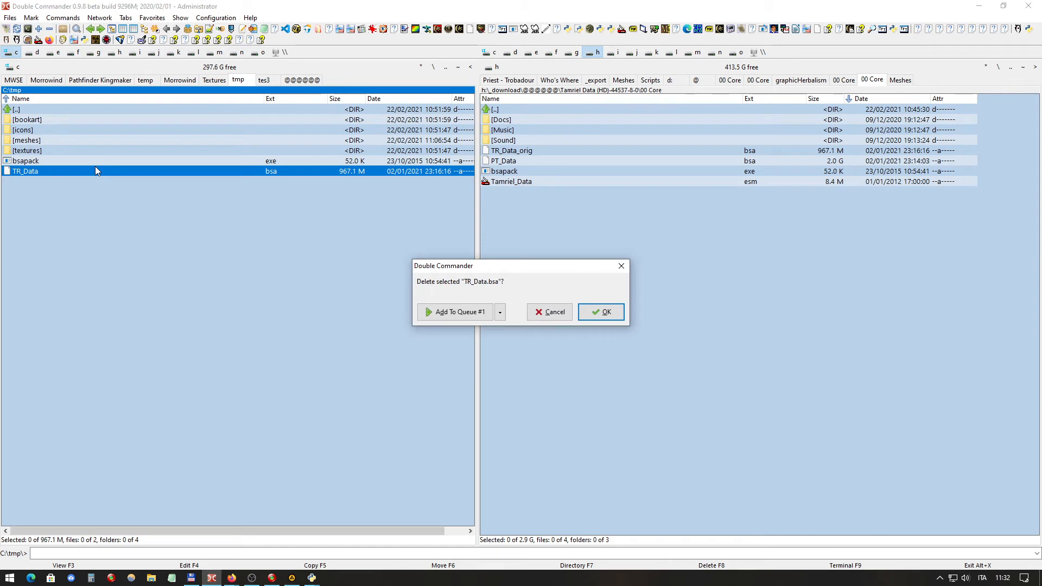
{"action": "left_click", "coordinate": [596, 315]}
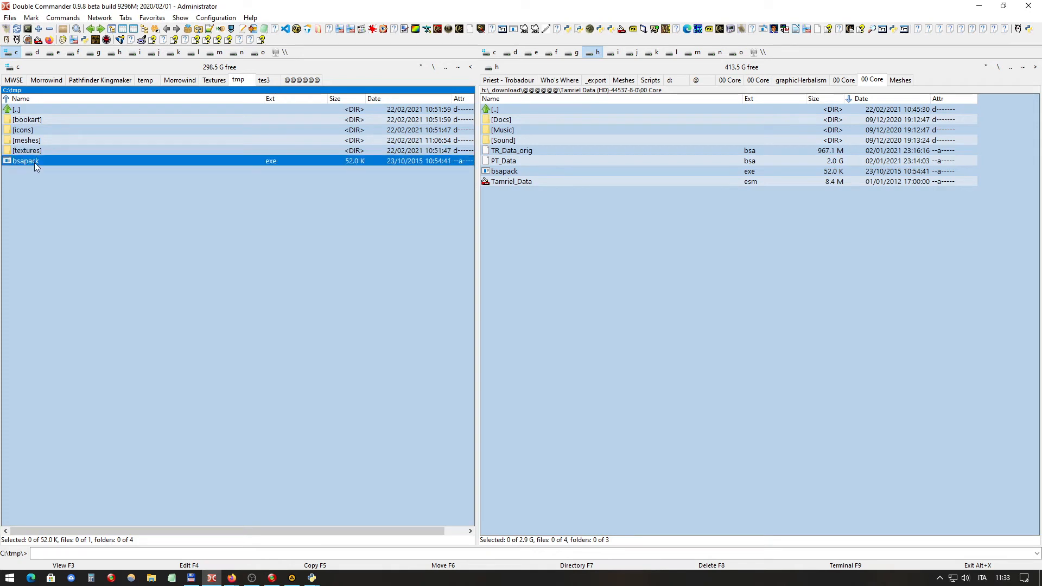
Open a command prompt in C:\tmp and move its window clear of the folder list
{"action": "left_click", "coordinate": [73, 23]}
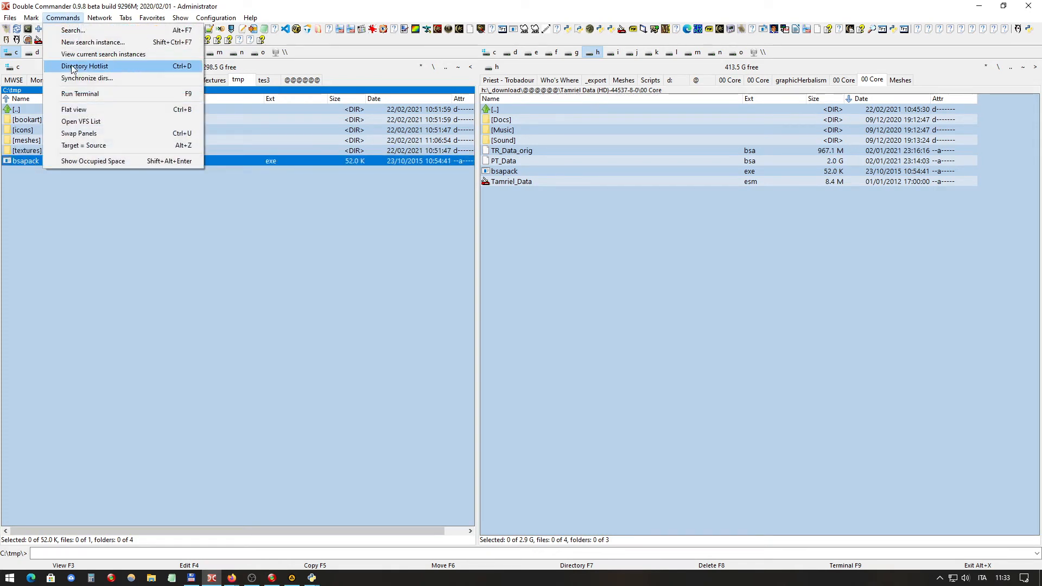
{"action": "left_click", "coordinate": [97, 94]}
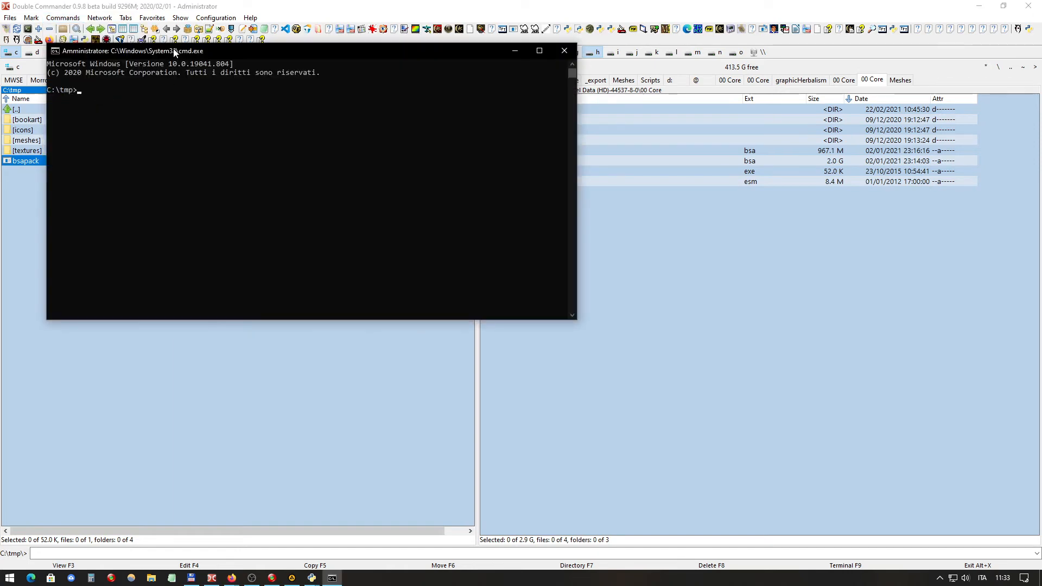
{"action": "left_click_drag", "start_coordinate": [175, 52], "coordinate": [355, 215]}
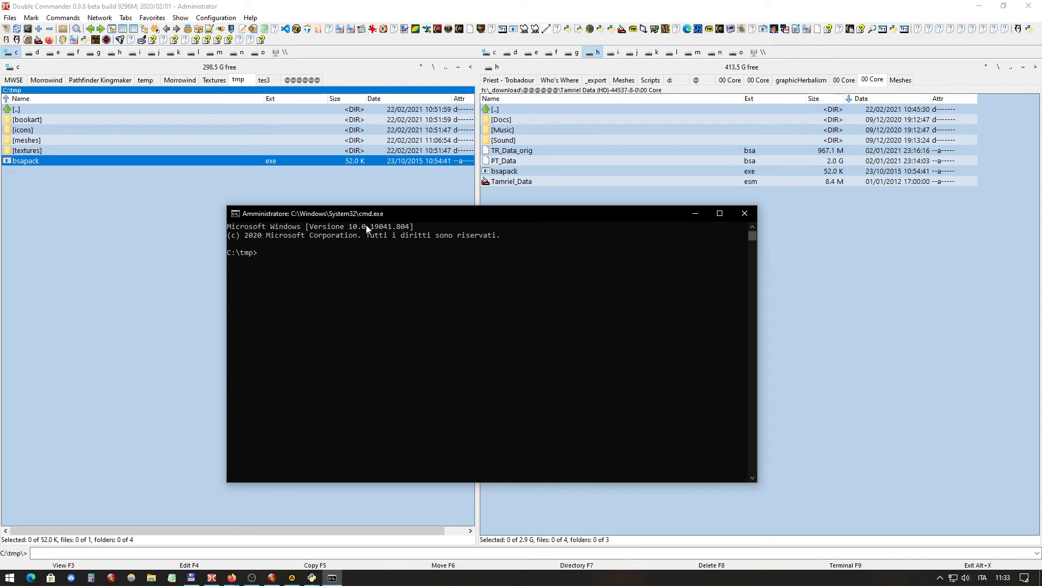
Pack the optimized folders into a new archive by running bsapack.exe pack TR_Data.bsa in the command prompt
{"action": "type", "text": "bsa"}
{"action": "key", "text": "Tab"}
{"action": "type", "text": "pack.exe pack"}
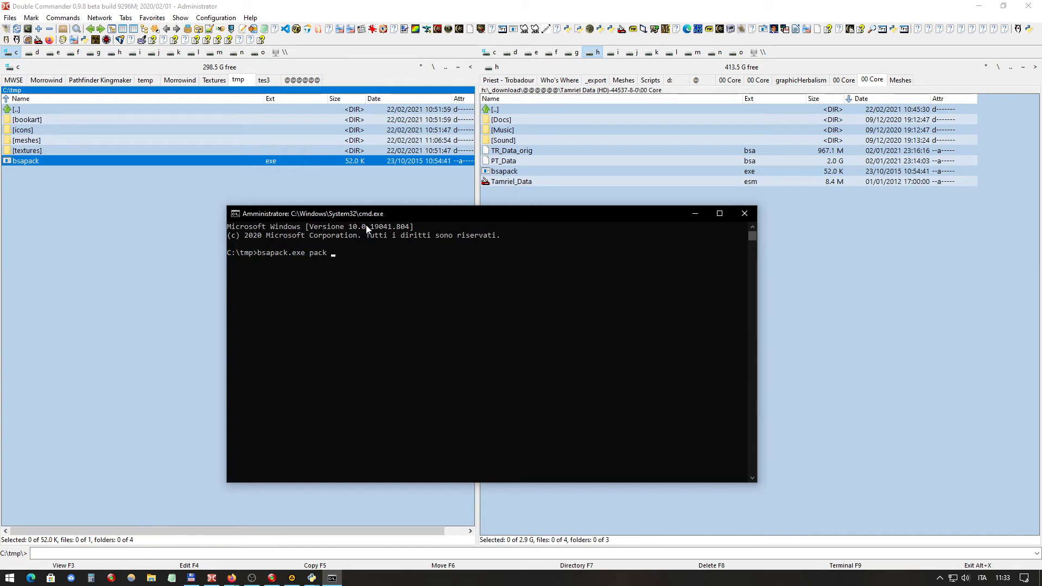
{"action": "type", "text": "TR_Data.bsa"}
{"action": "left_click", "coordinate": [38, 117]}
{"action": "left_click", "coordinate": [35, 130]}
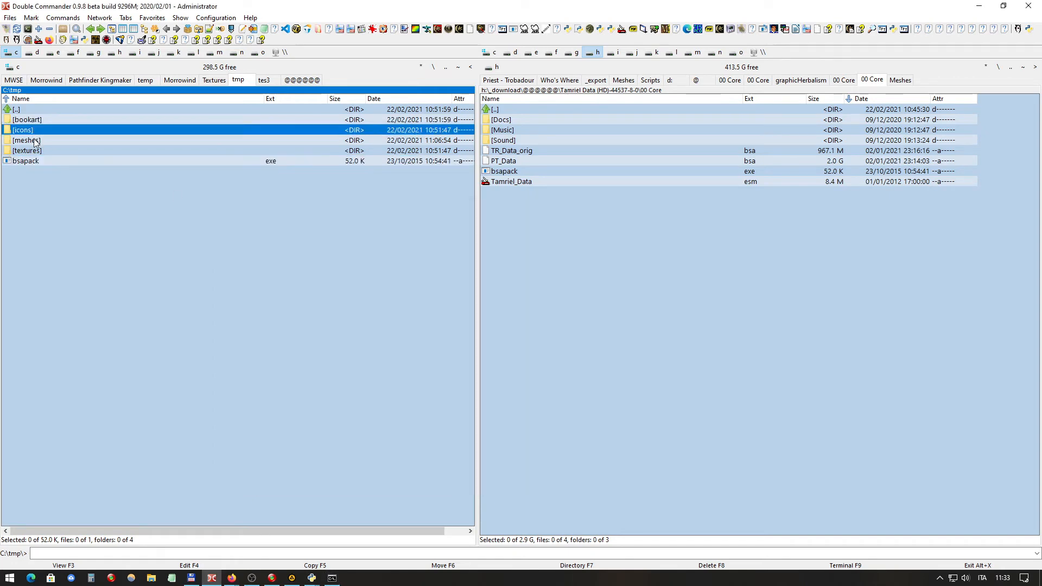
{"action": "left_click", "coordinate": [34, 140]}
{"action": "left_click", "coordinate": [32, 150]}
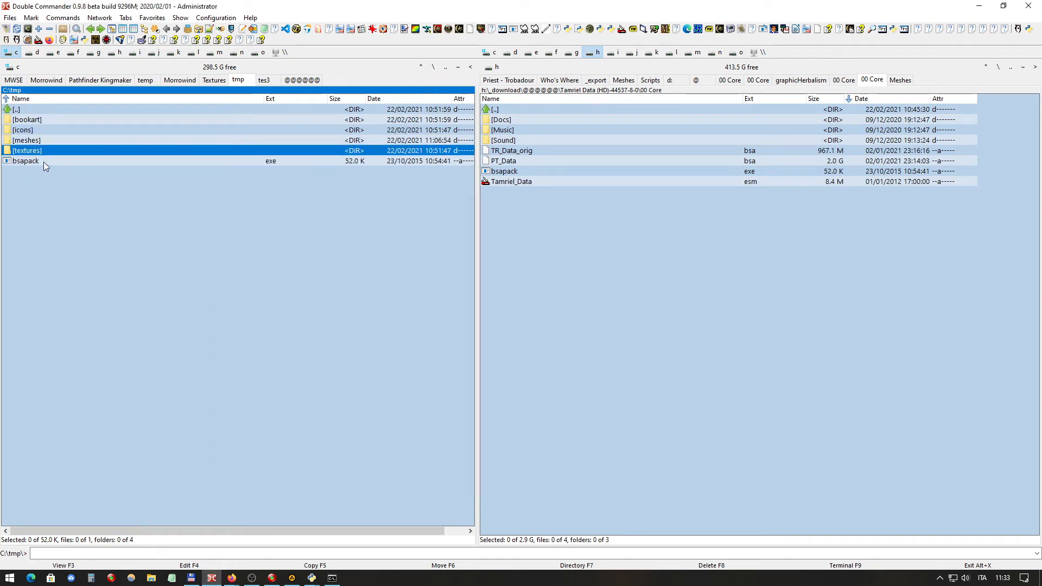
{"action": "left_click", "coordinate": [334, 579]}
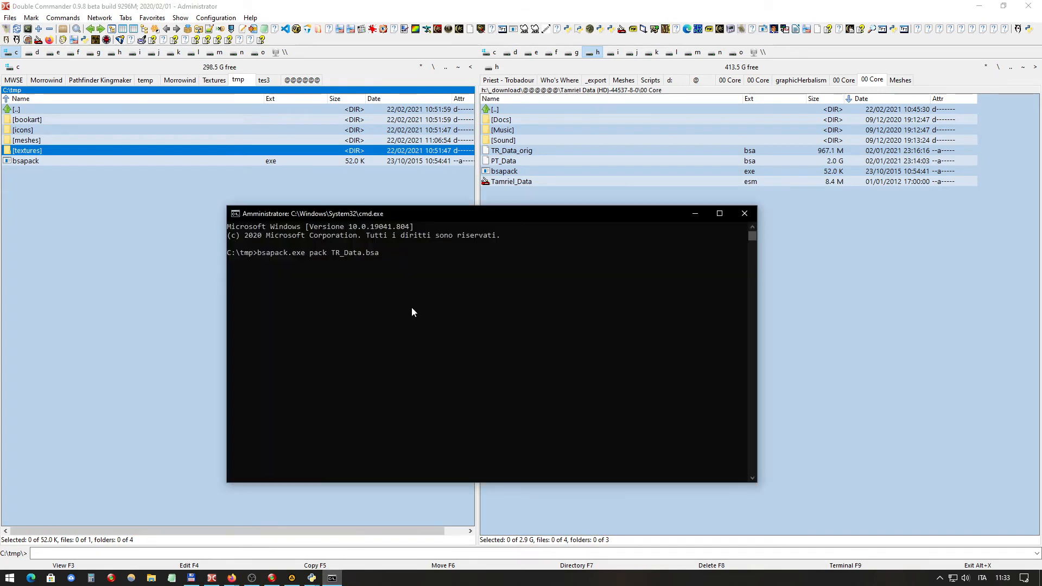
{"action": "key", "text": "Return"}
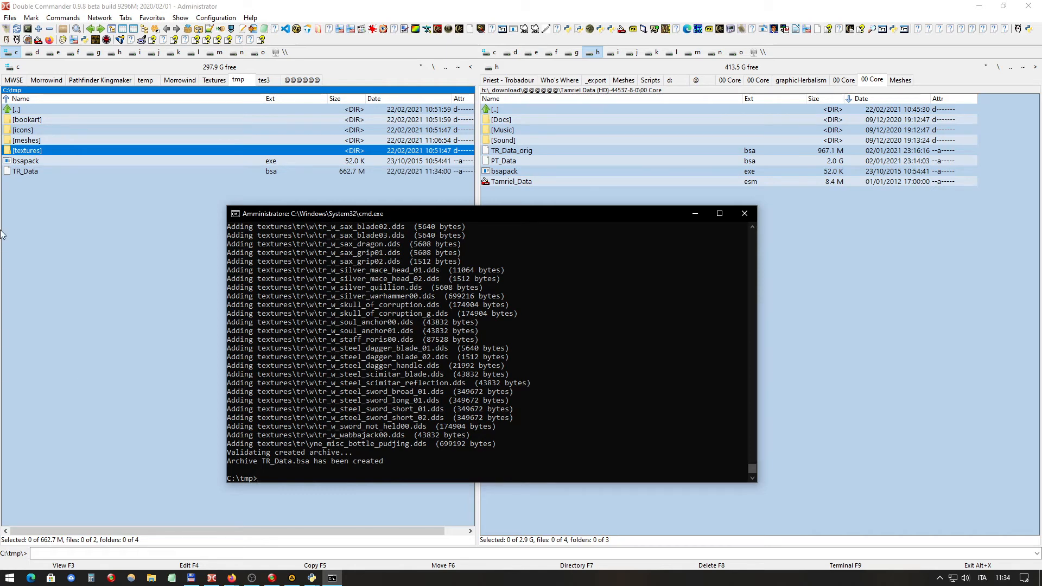
Compare the new TR_Data archive's size with TR_Data_orig, and move the new TR_Data.bsa from C:\tmp into the 00 Core folder
{"action": "left_click", "coordinate": [28, 171]}
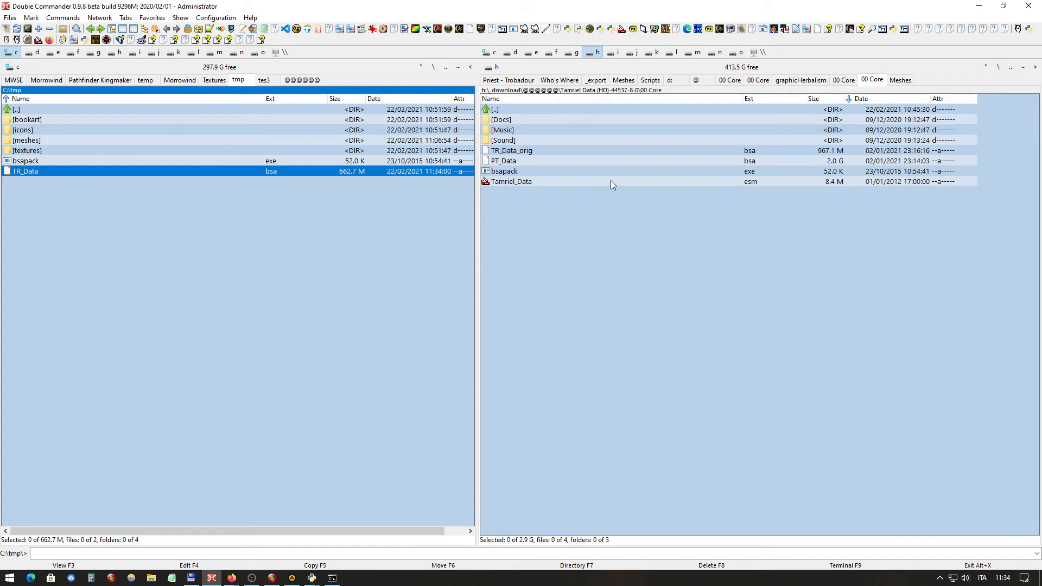
{"action": "left_click", "coordinate": [536, 151]}
{"action": "left_click", "coordinate": [399, 171]}
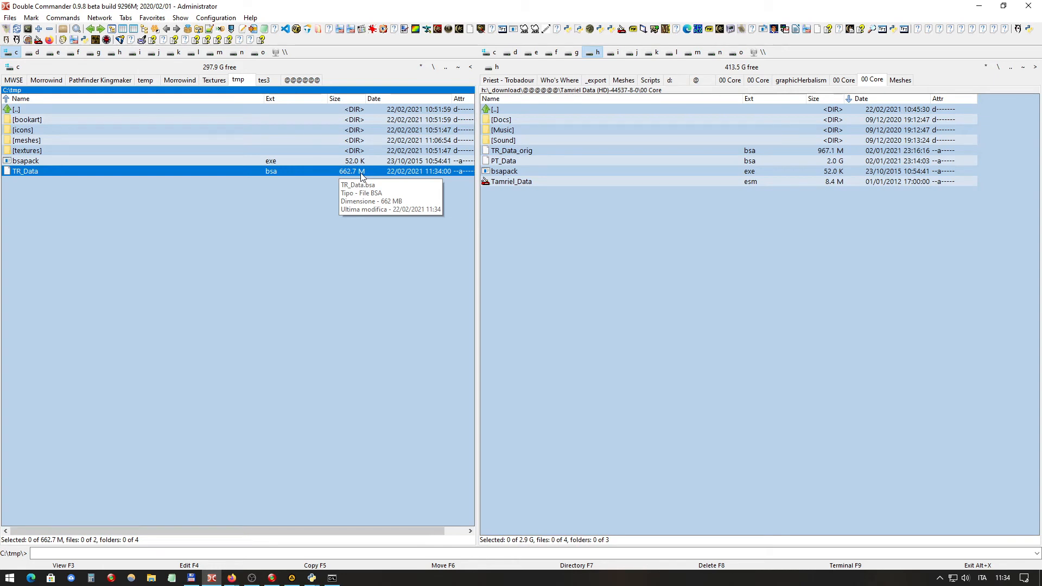
{"action": "left_click", "coordinate": [578, 153]}
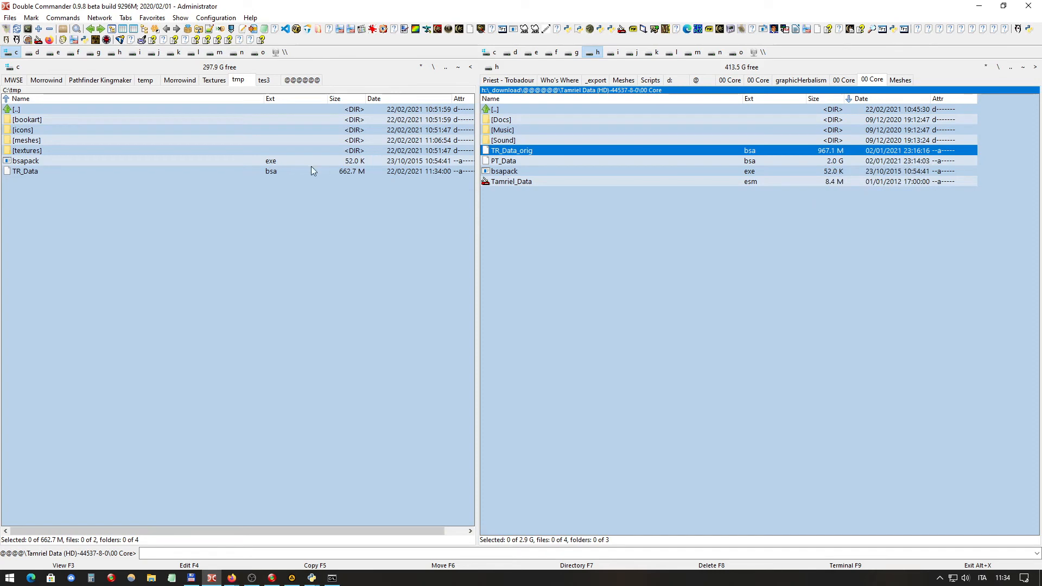
{"action": "left_click", "coordinate": [243, 169]}
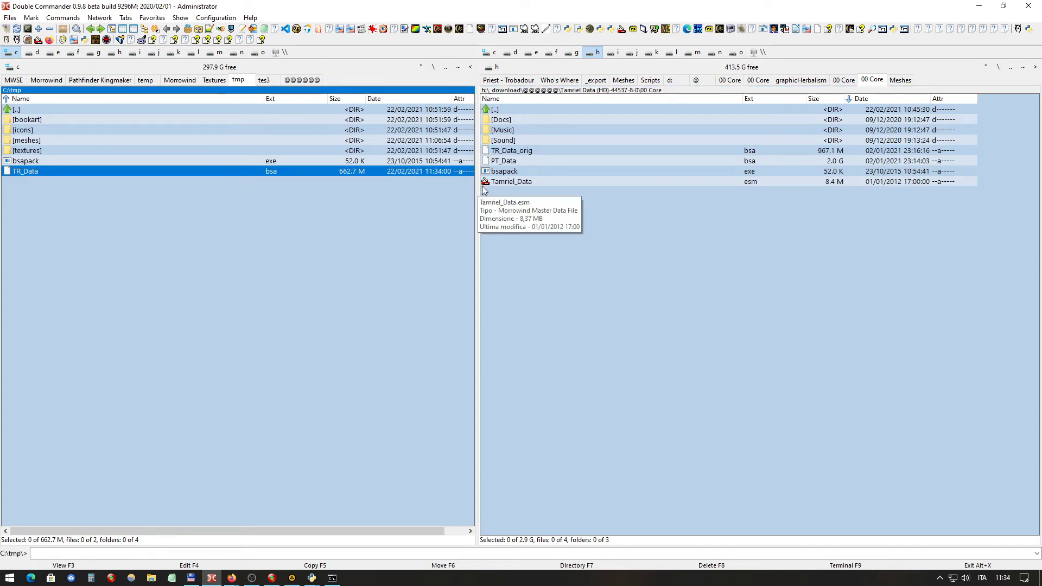
{"action": "key", "text": "F6"}
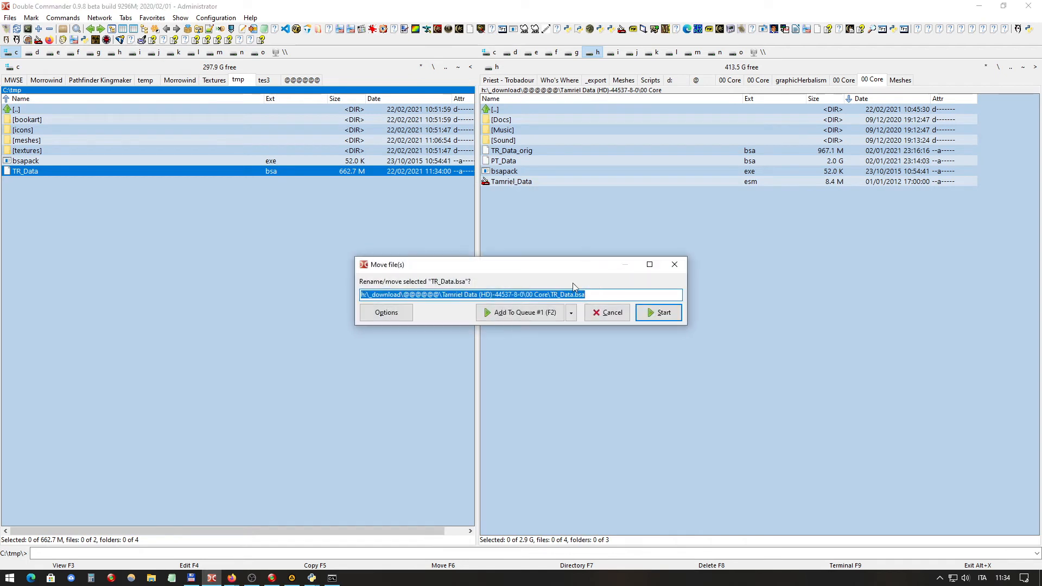
{"action": "left_click", "coordinate": [662, 314]}
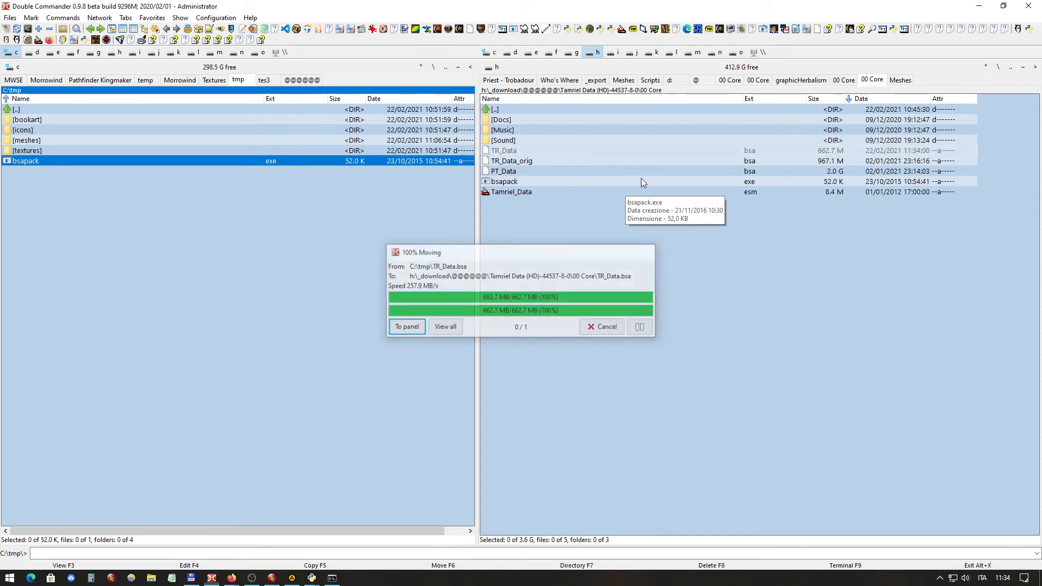
{"action": "left_click", "coordinate": [546, 162]}
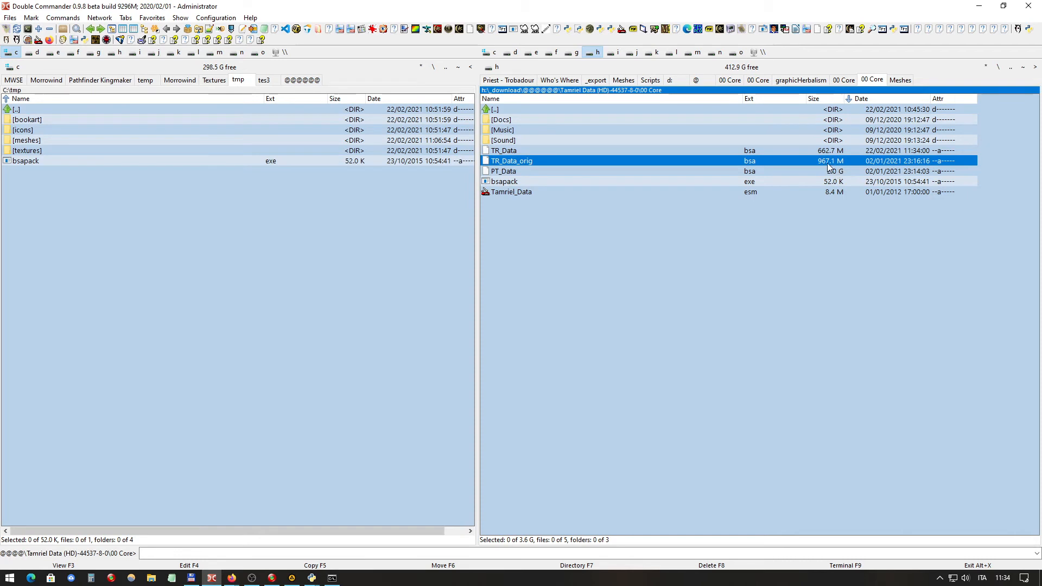
{"action": "left_click", "coordinate": [761, 150]}
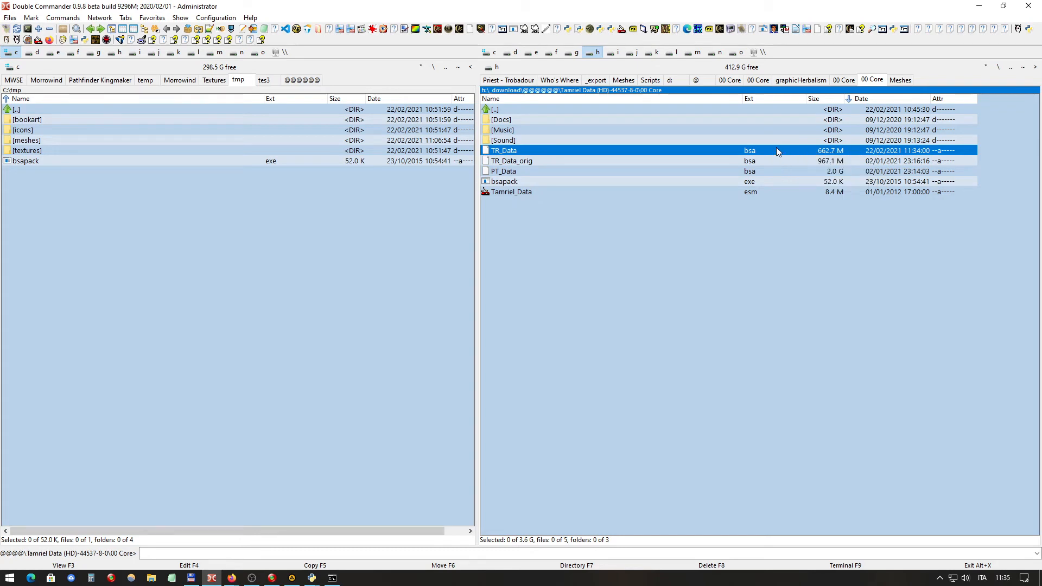
{"action": "left_click", "coordinate": [520, 170]}
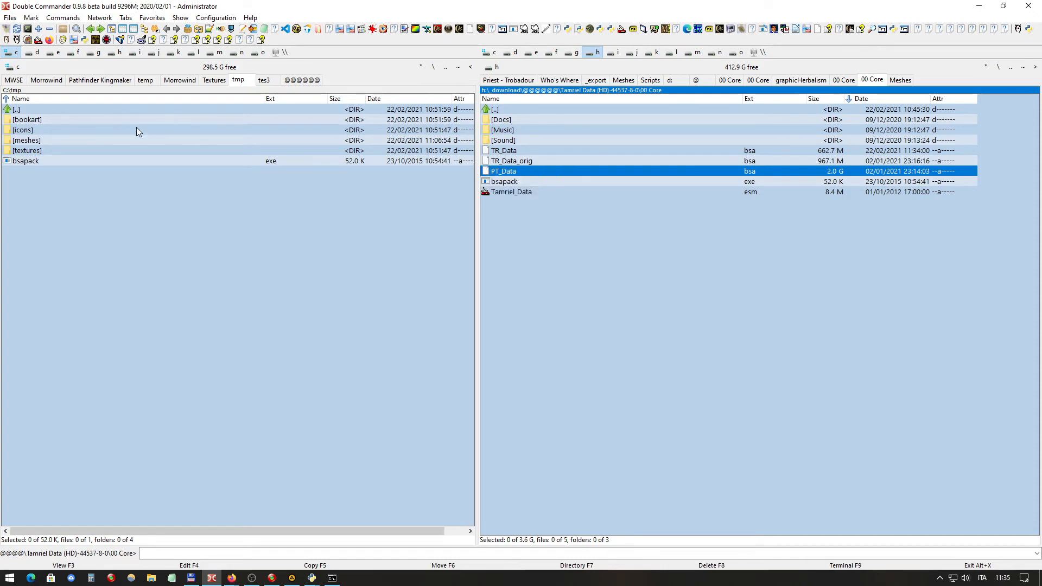
{"action": "left_click", "coordinate": [109, 120]}
{"action": "left_click", "coordinate": [35, 152]}
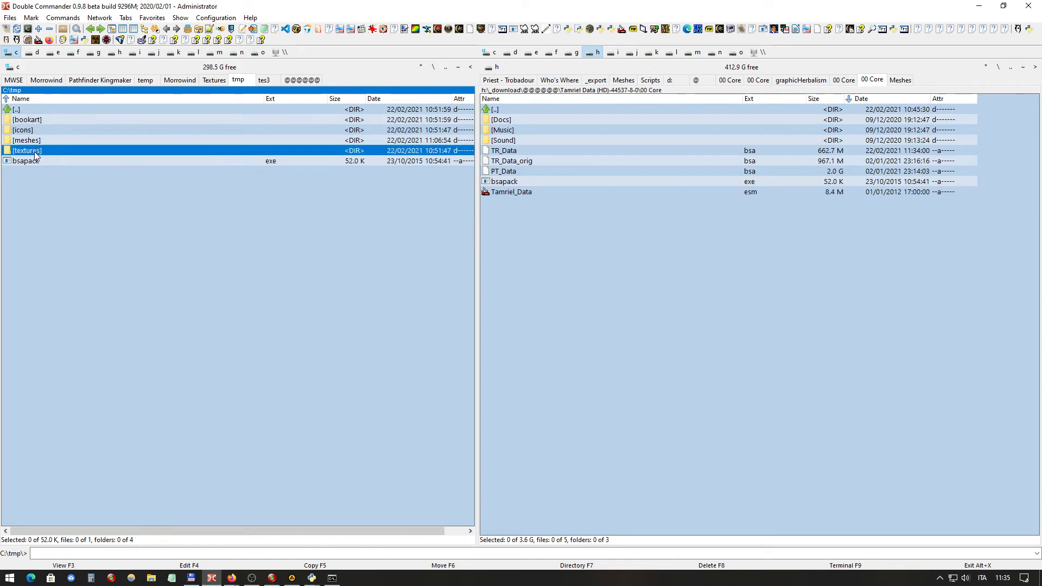
Delete the bookart, icons, meshes and textures folders from C:\tmp
{"action": "left_click", "coordinate": [32, 121]}
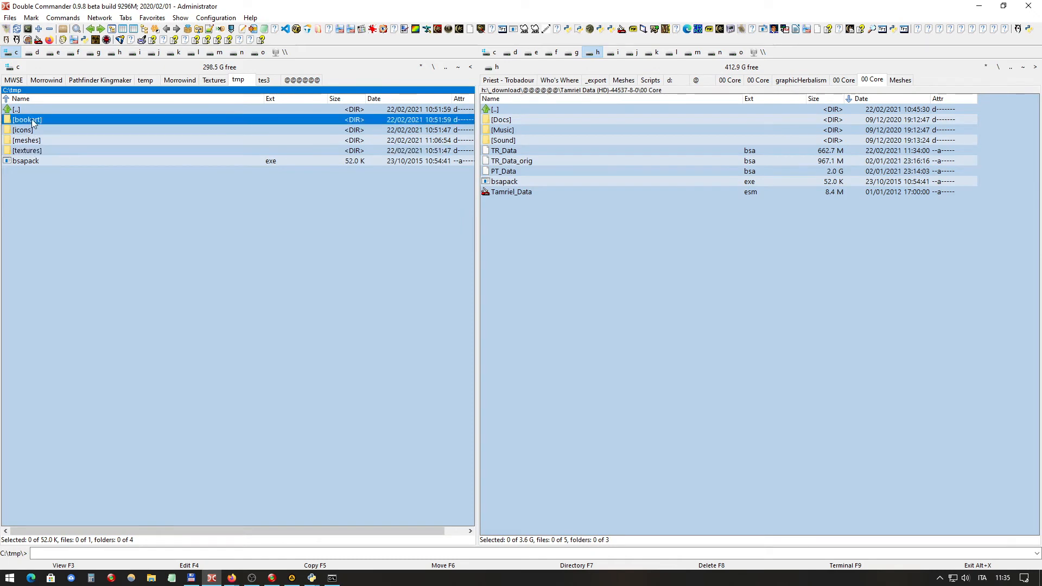
{"action": "left_click", "coordinate": [37, 150], "text": "shift"}
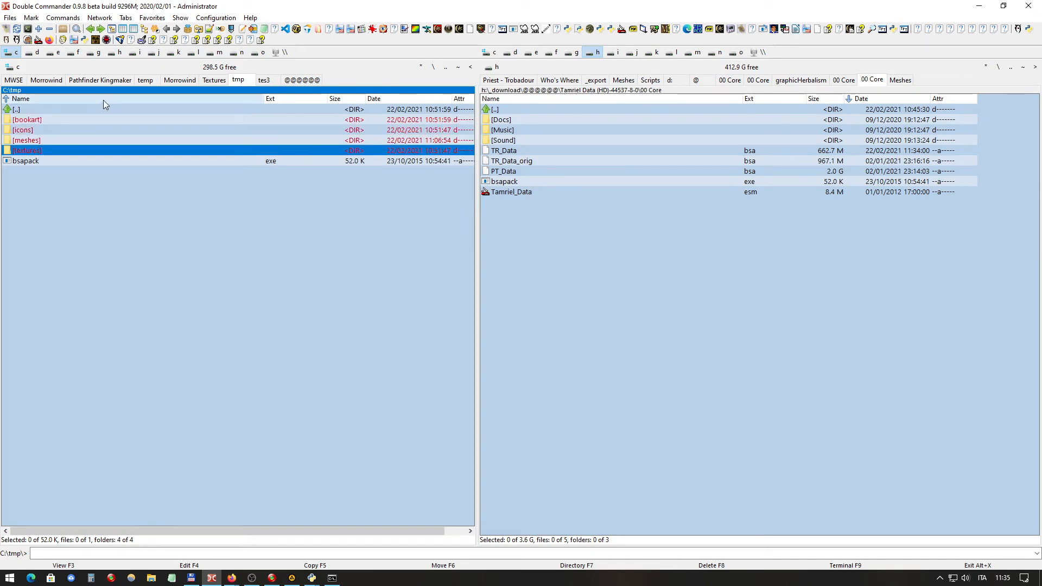
{"action": "key", "text": "Delete"}
{"action": "key", "text": "Return"}
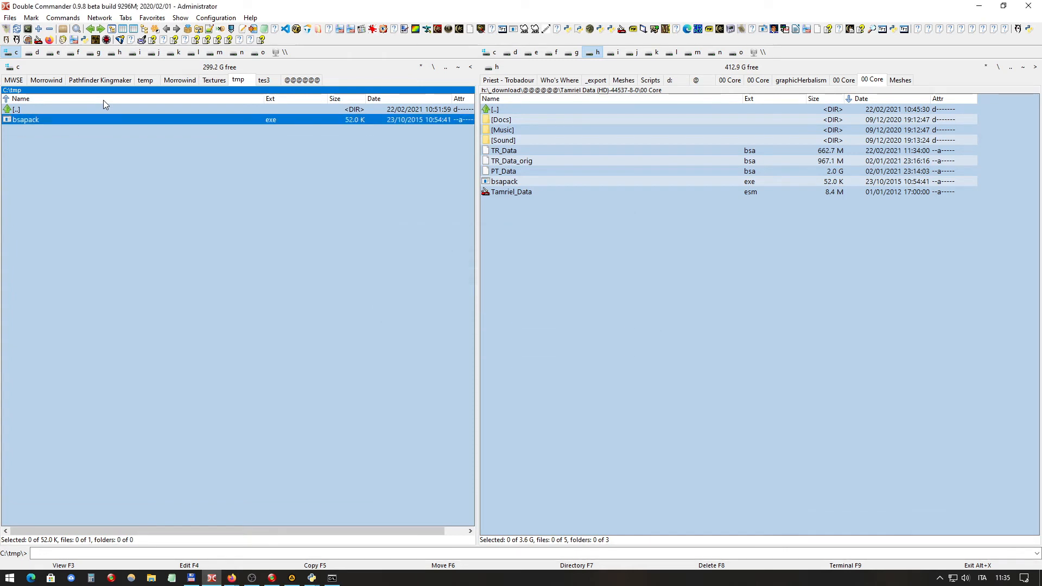
Move the PT_Data.bsa archive from the 00 Core folder to C:\tmp
{"action": "left_click", "coordinate": [585, 171]}
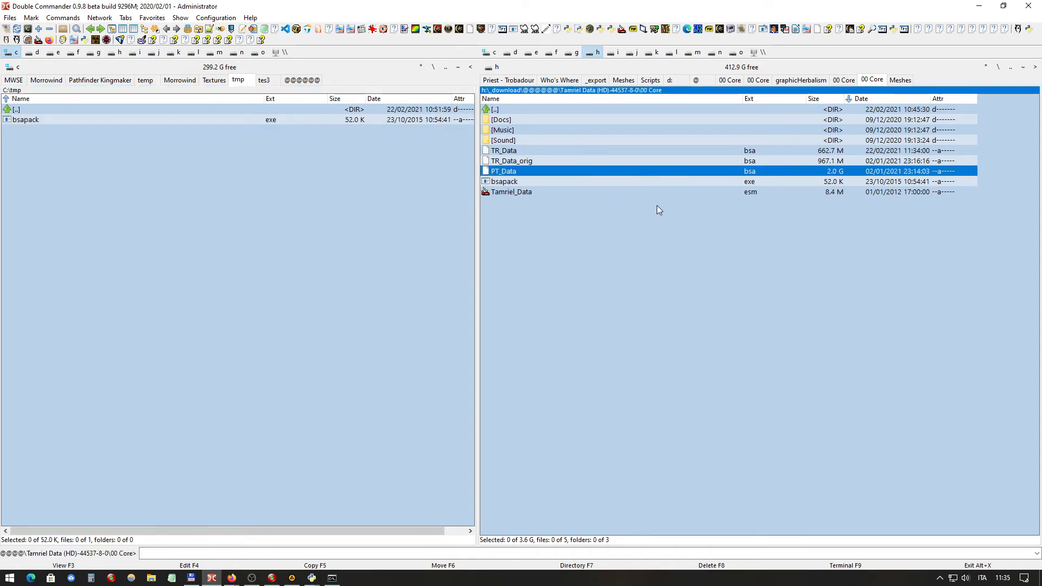
{"action": "key", "text": "F6"}
{"action": "left_click", "coordinate": [661, 314]}
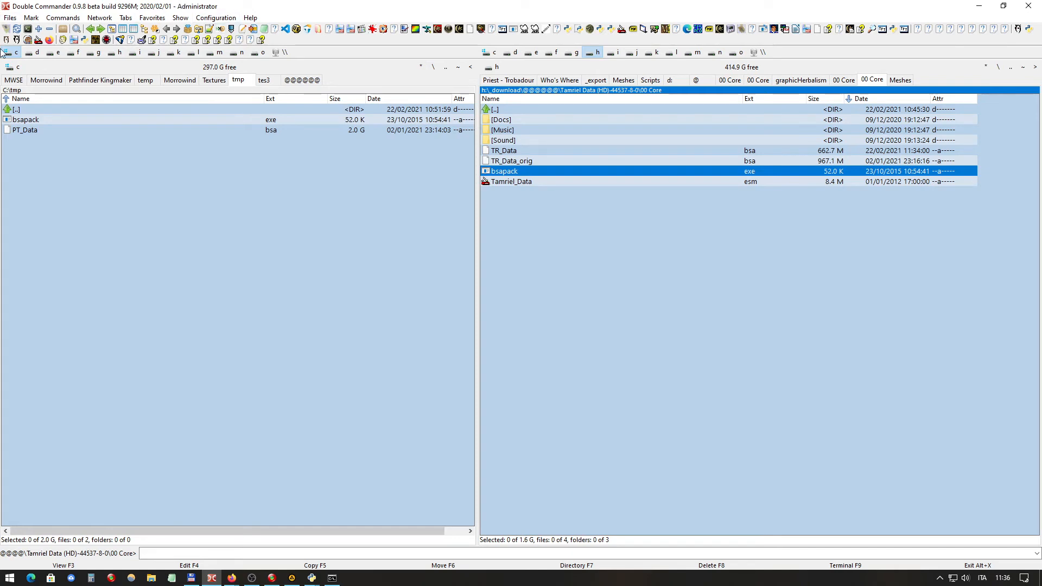
Open a command prompt in C:\tmp and move its window away from the C:\tmp file list
{"action": "left_click", "coordinate": [49, 129]}
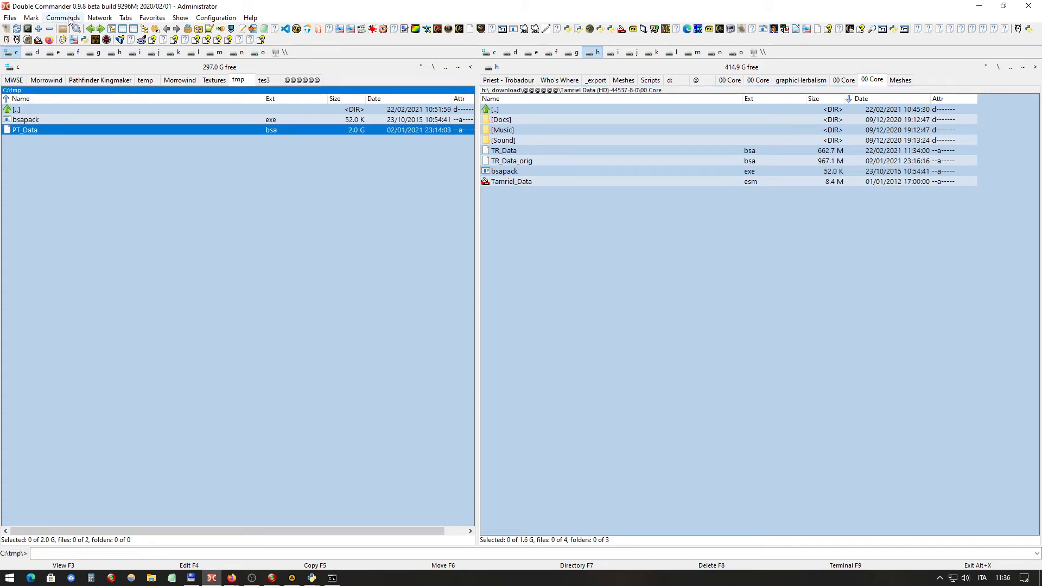
{"action": "left_click", "coordinate": [69, 20]}
{"action": "left_click", "coordinate": [80, 94]}
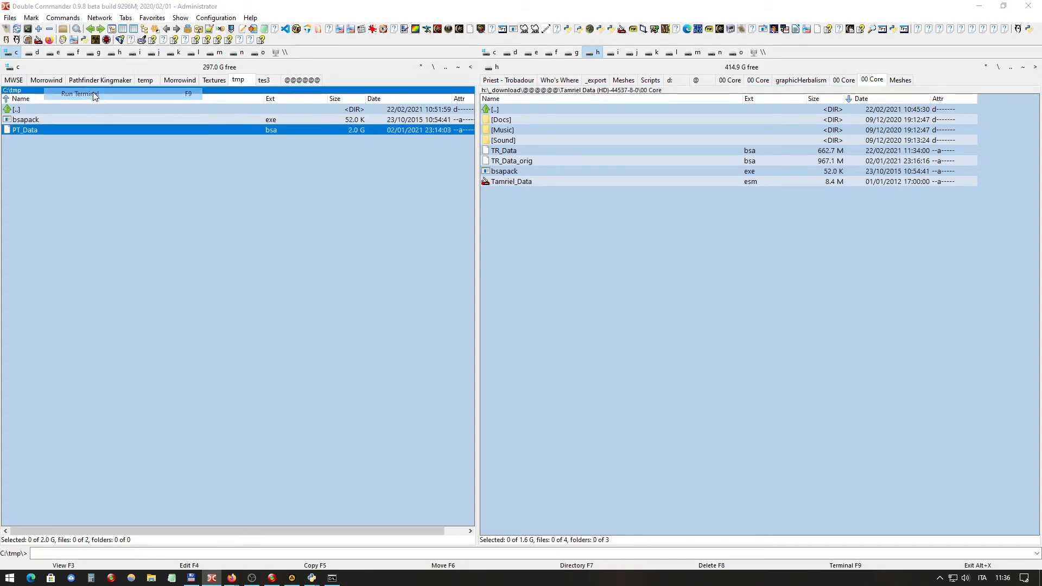
{"action": "left_click_drag", "start_coordinate": [349, 64], "coordinate": [658, 237]}
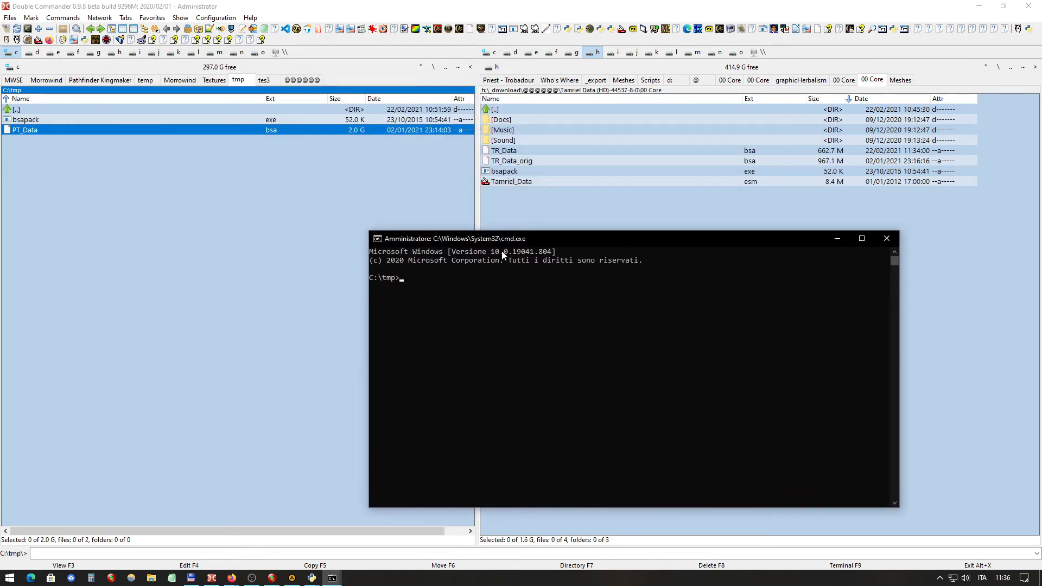
Extract the archive by running bsapack.exe unpack PT_Data.bsa, and close the command prompt once it has finished
{"action": "type", "text": "bsa"}
{"action": "key", "text": "Tab"}
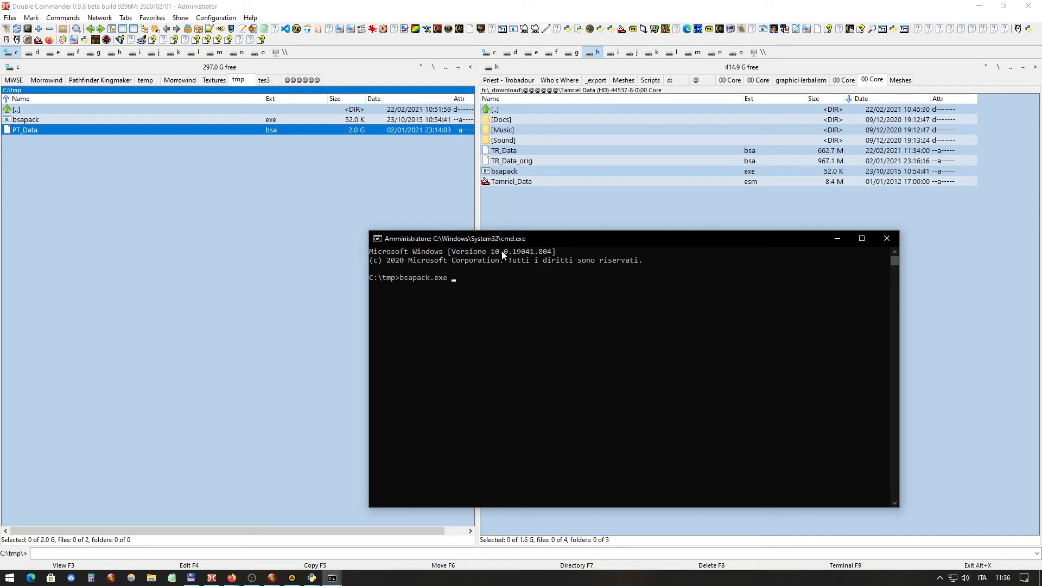
{"action": "type", "text": "unpack p"}
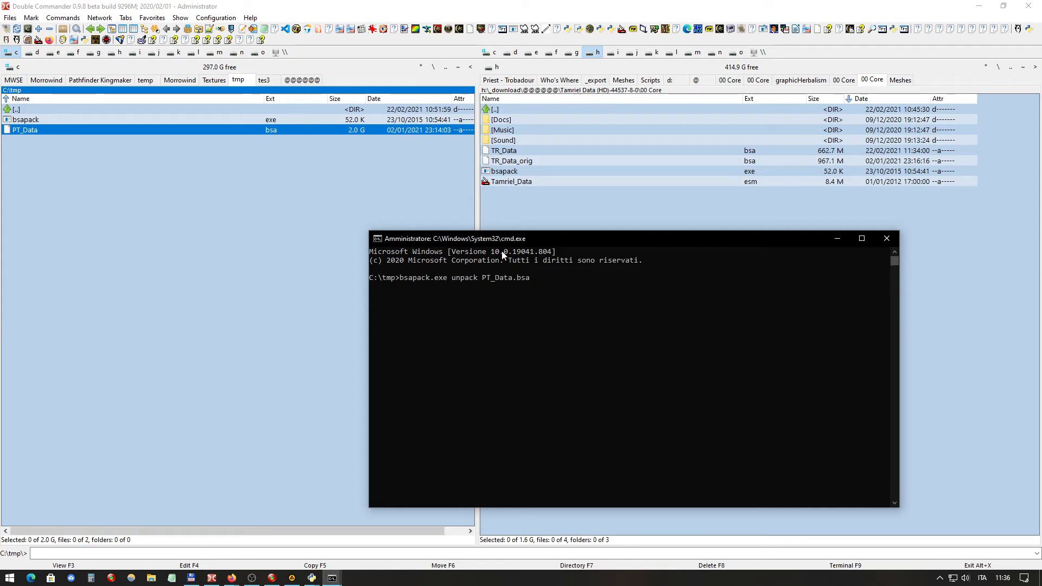
{"action": "key", "text": "Return"}
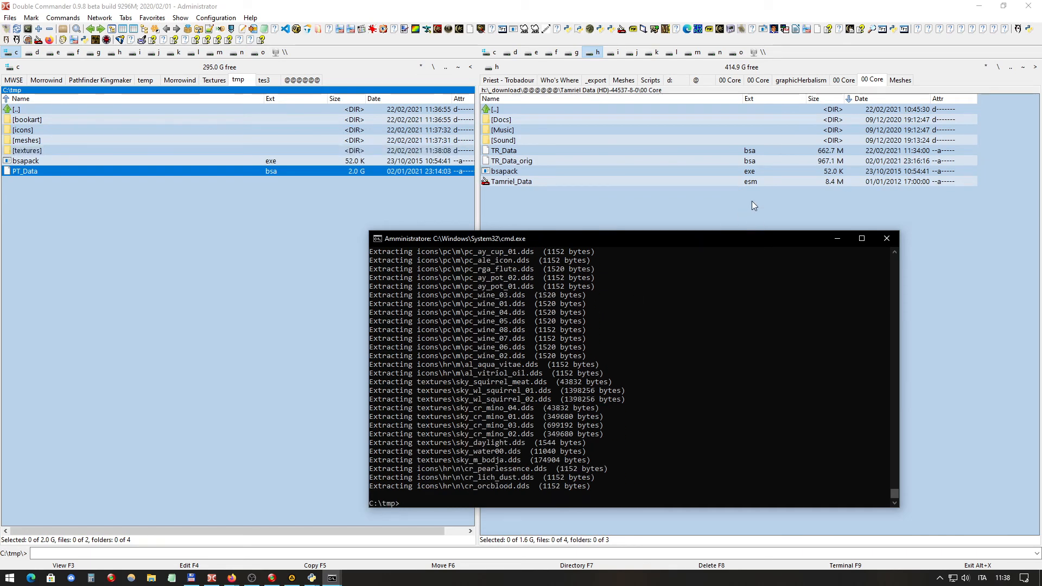
{"action": "left_click", "coordinate": [885, 239]}
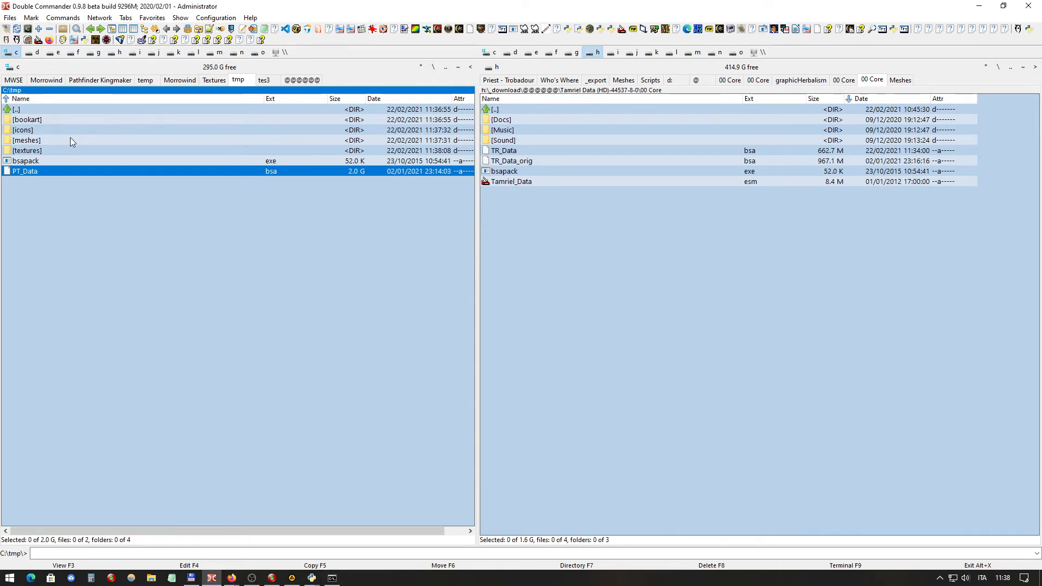
Copy nif_tx_strip.exe and niftxstrip_all.bat from Morrowind's Data Files\Meshes folder into C:\tmp\meshes
{"action": "mouse_move", "coordinate": [71, 141]}
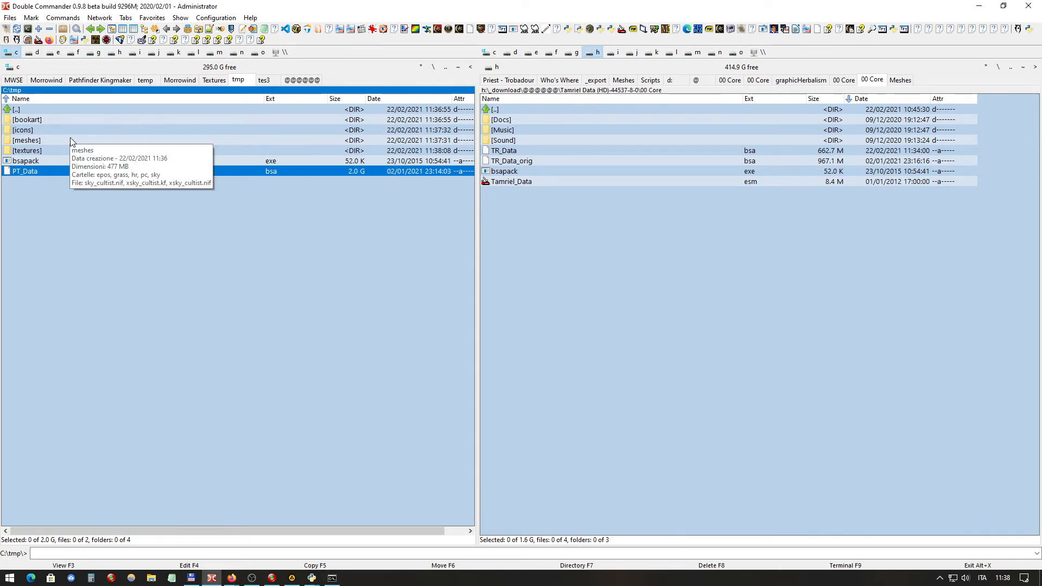
{"action": "left_click", "coordinate": [36, 141]}
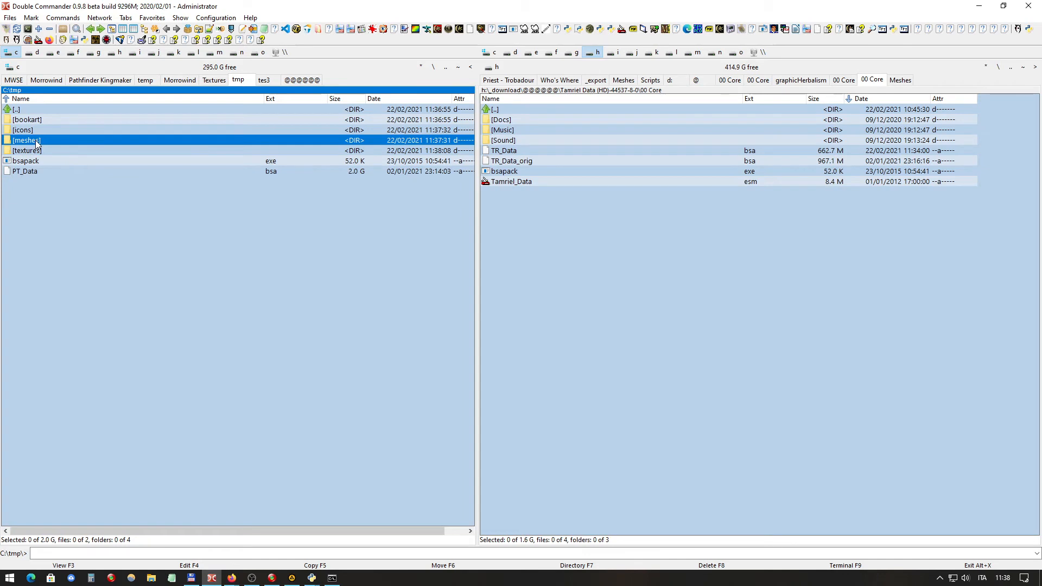
{"action": "double_click", "coordinate": [36, 141]}
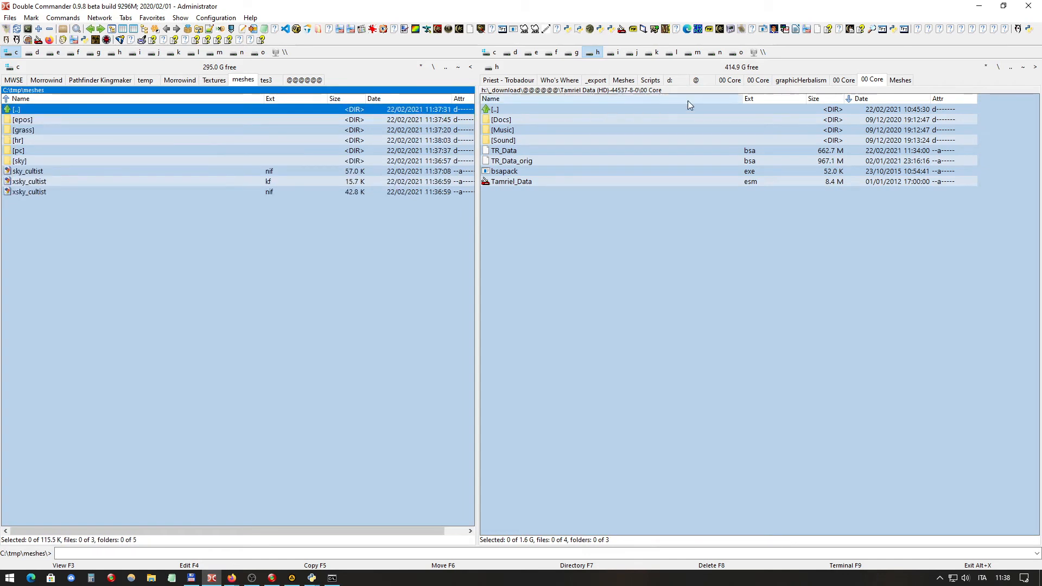
{"action": "left_click", "coordinate": [624, 80]}
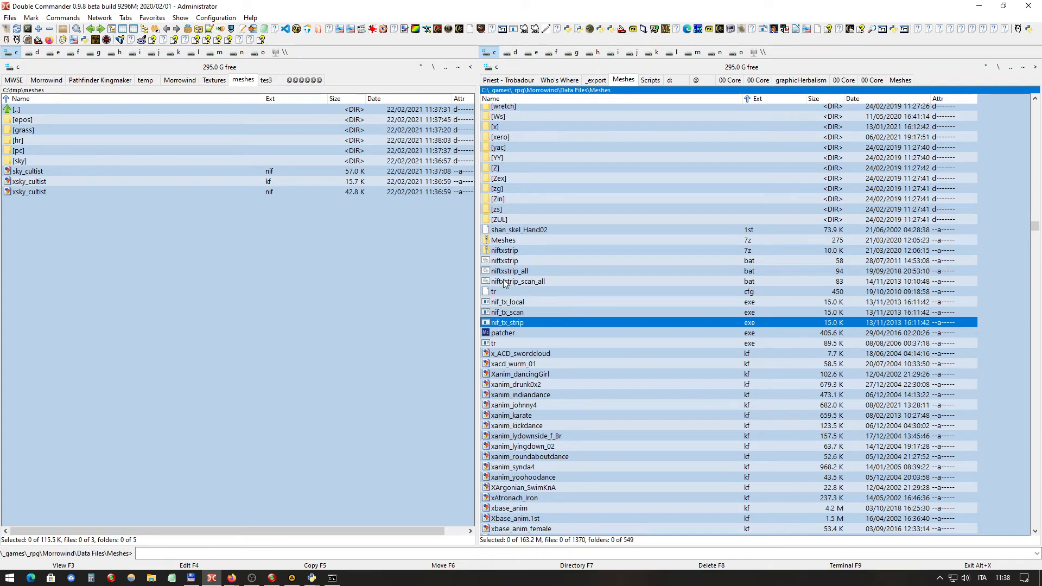
{"action": "left_click", "coordinate": [532, 272], "text": "ctrl"}
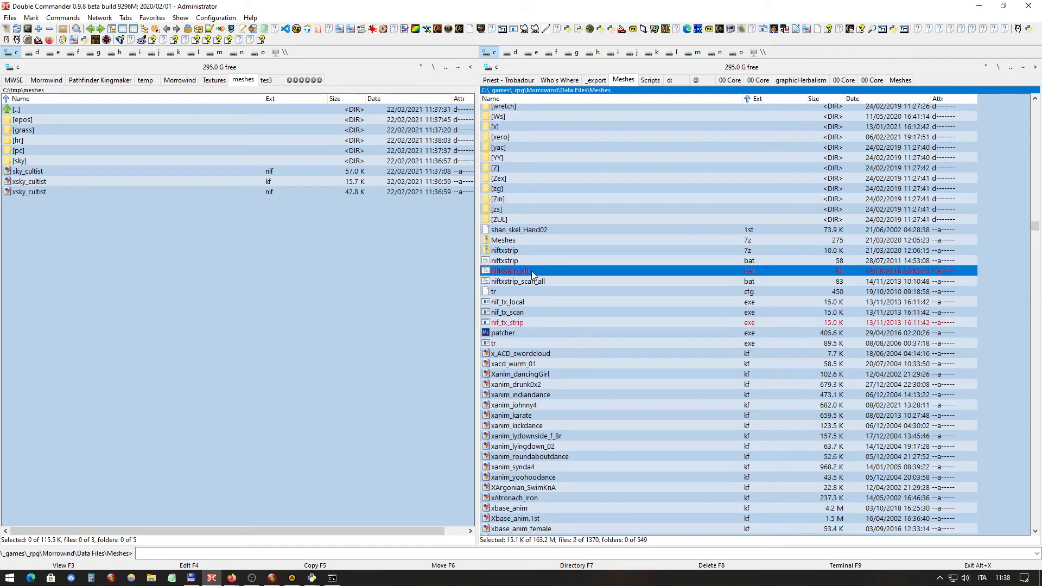
{"action": "key", "text": "F5"}
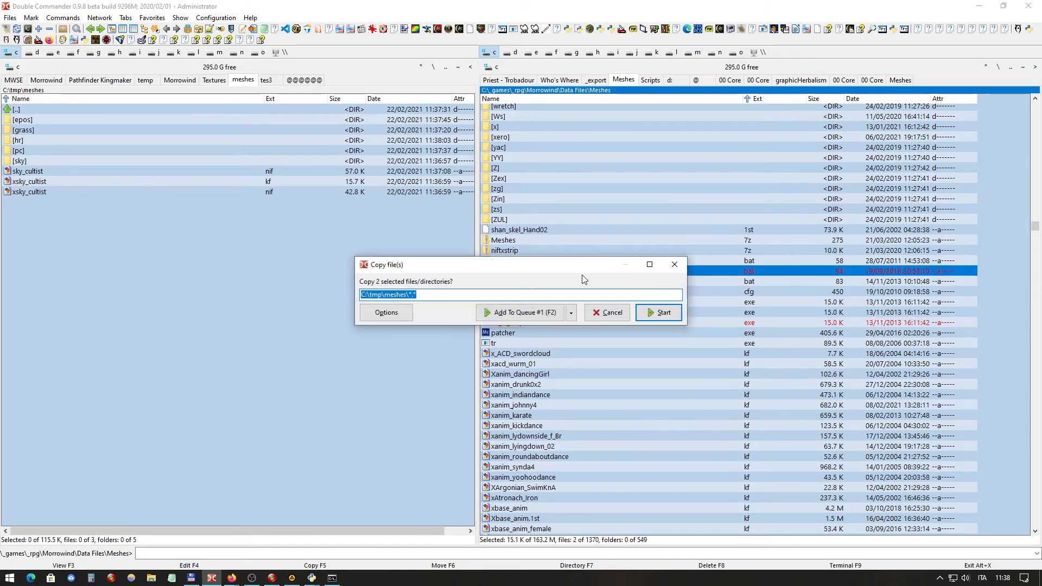
{"action": "left_click", "coordinate": [659, 313]}
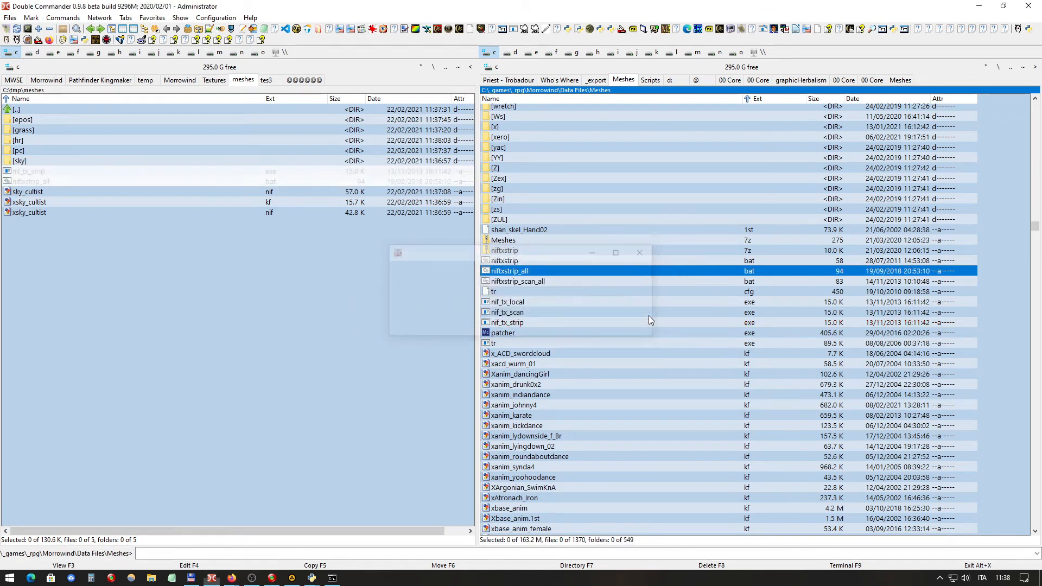
Open the copied niftxstrip_all.bat in Notepad++, review its nif_tx_strip.exe options and out.txt output, and close it
{"action": "left_click", "coordinate": [89, 168]}
{"action": "left_click", "coordinate": [84, 182]}
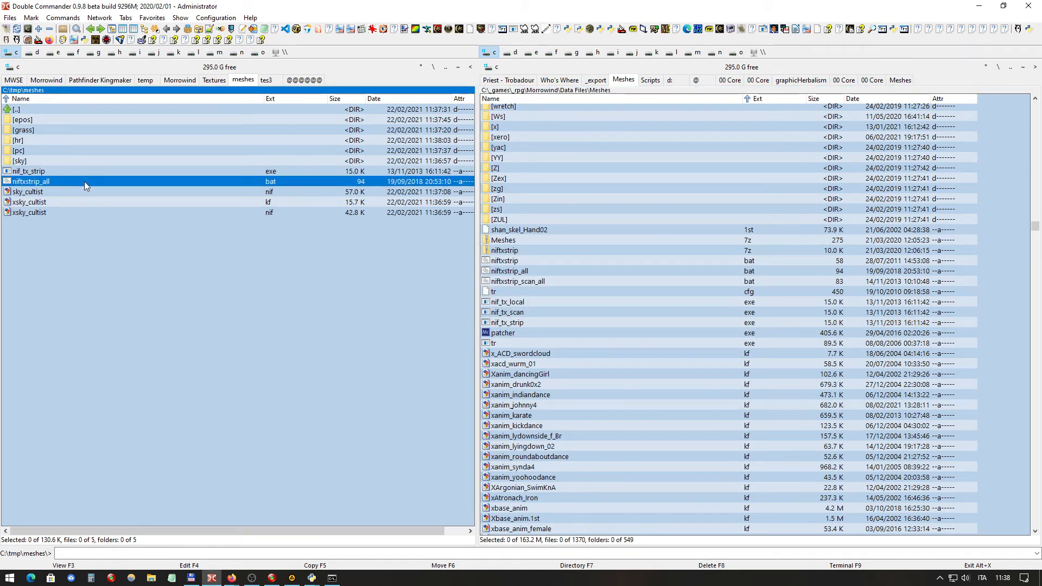
{"action": "left_click", "coordinate": [209, 30]}
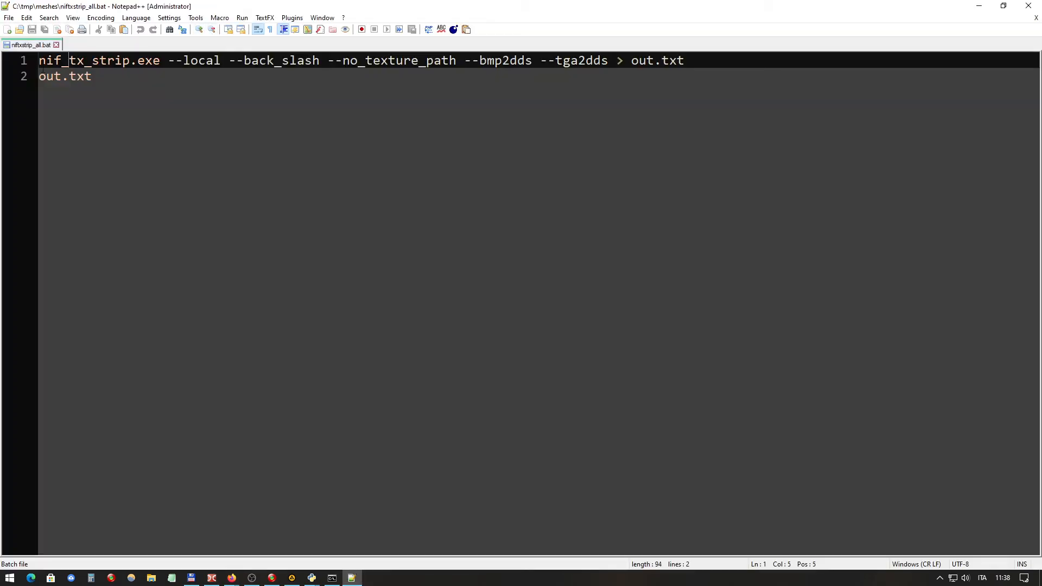
{"action": "left_click_drag", "start_coordinate": [168, 60], "coordinate": [502, 60]}
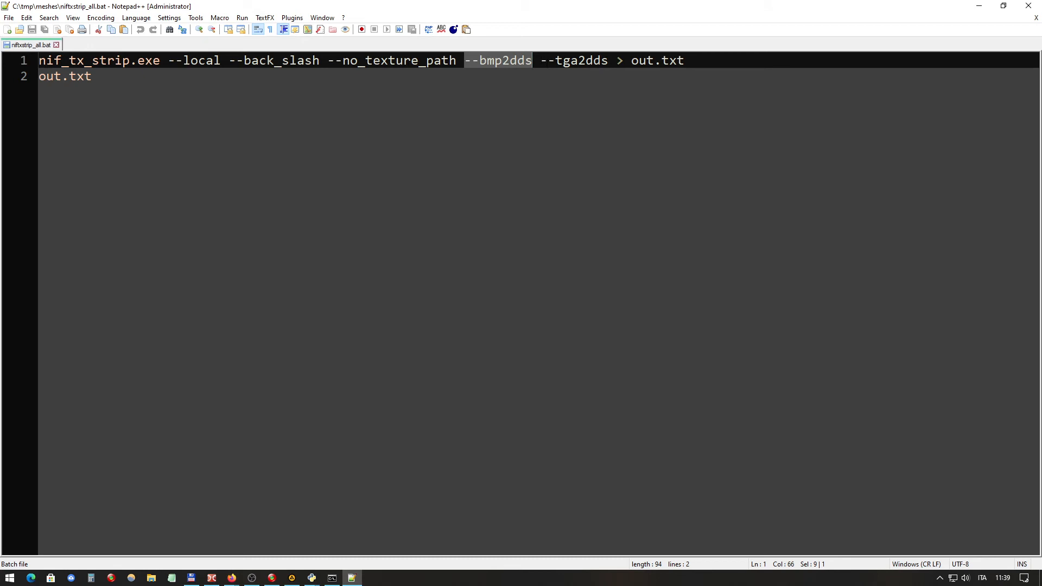
{"action": "left_click_drag", "start_coordinate": [541, 60], "coordinate": [609, 62]}
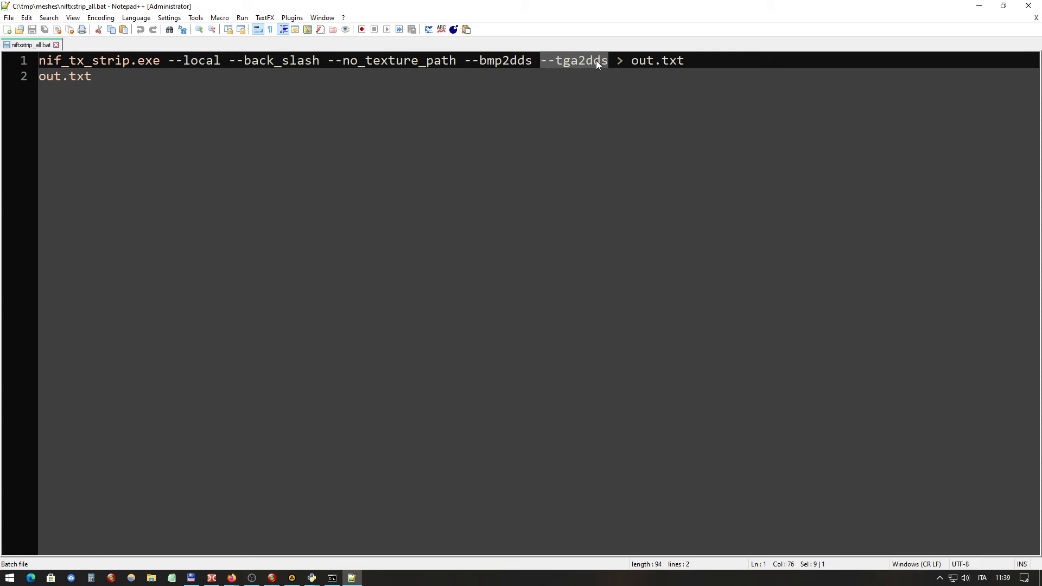
{"action": "left_click", "coordinate": [61, 76]}
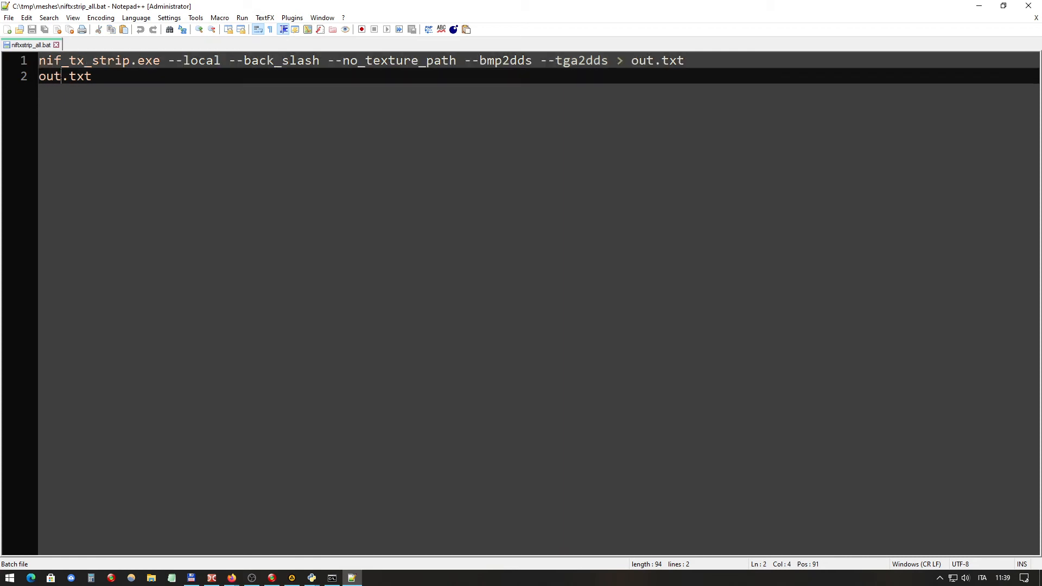
{"action": "key", "text": "ctrl+a"}
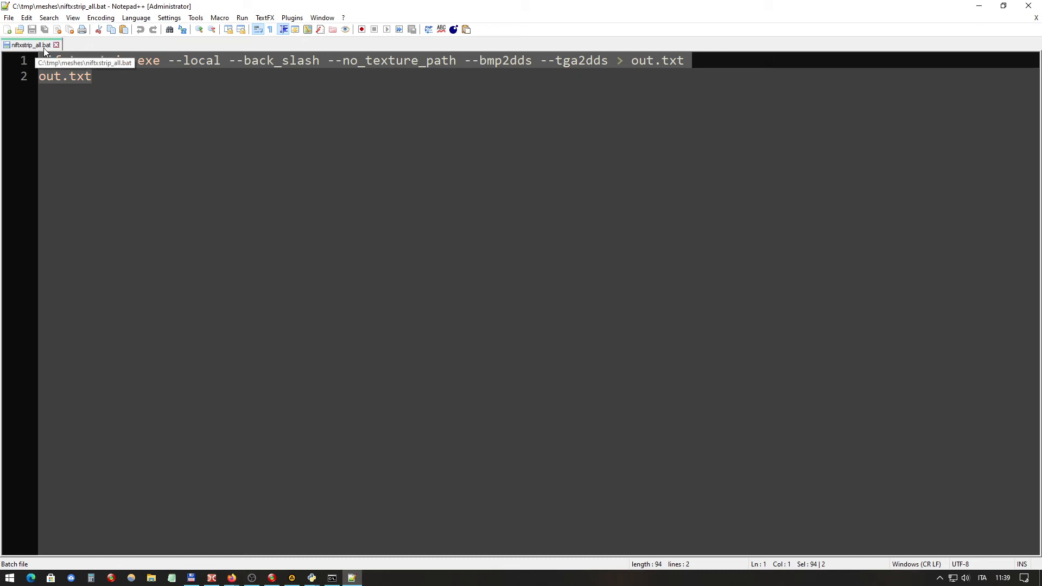
{"action": "left_click", "coordinate": [1028, 6]}
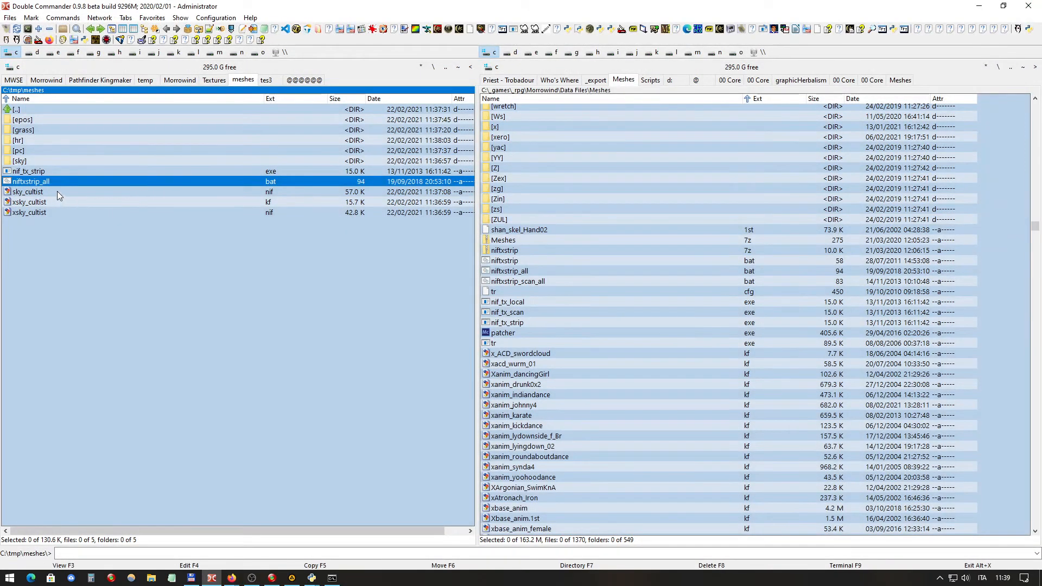
Run niftxstrip_all.bat in C:\tmp\meshes to fix the texture paths of the extracted meshes
{"action": "left_click", "coordinate": [60, 191]}
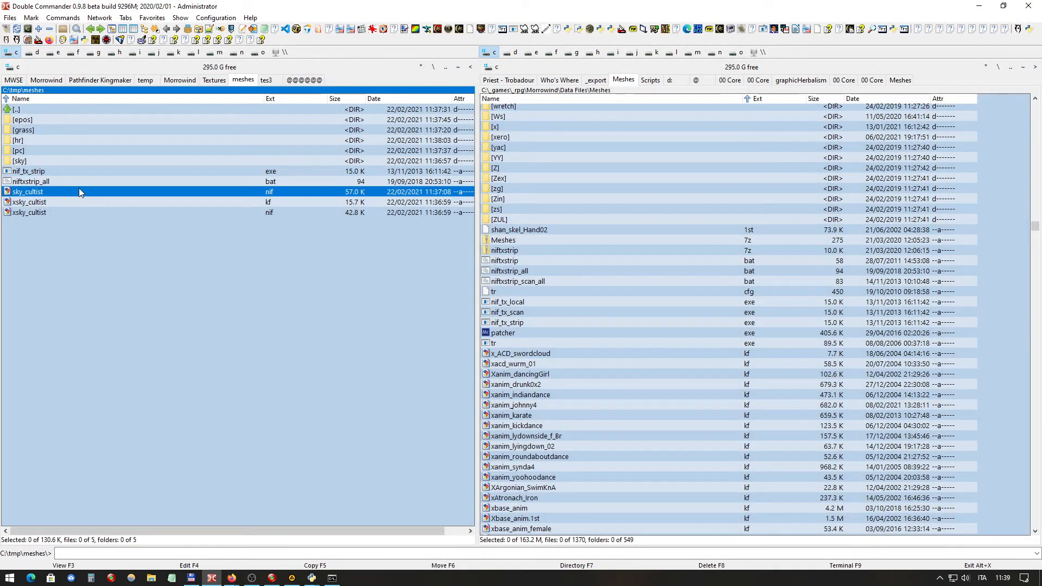
{"action": "left_click", "coordinate": [74, 181]}
{"action": "double_click", "coordinate": [65, 182]}
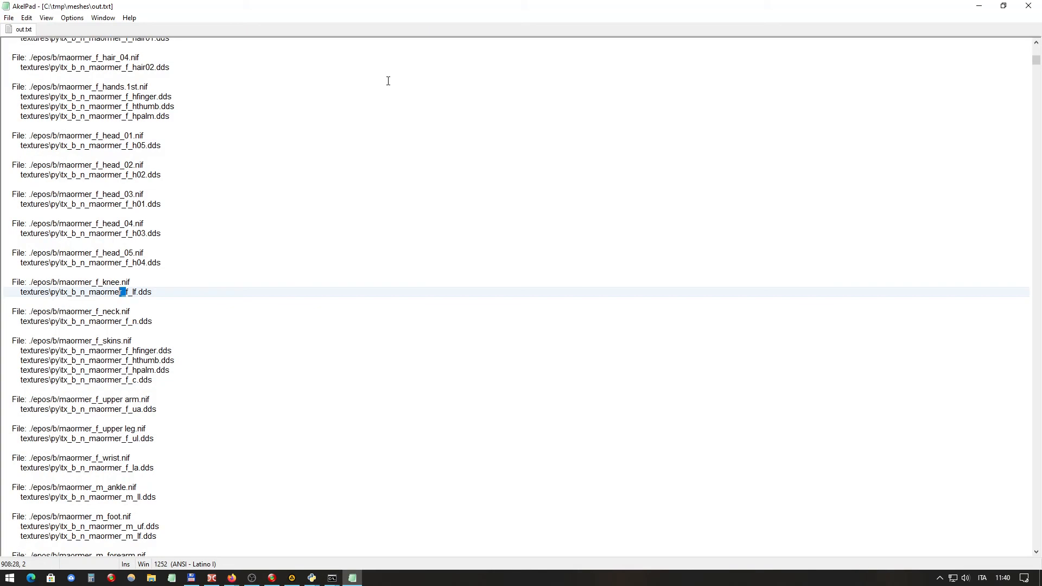
Search the out.txt log for "->" and step through the matches to examine which texture paths were changed
{"action": "scroll", "coordinate": [369, 89], "scroll_direction": "down", "scroll_amount": 1}
{"action": "left_click", "coordinate": [351, 92]}
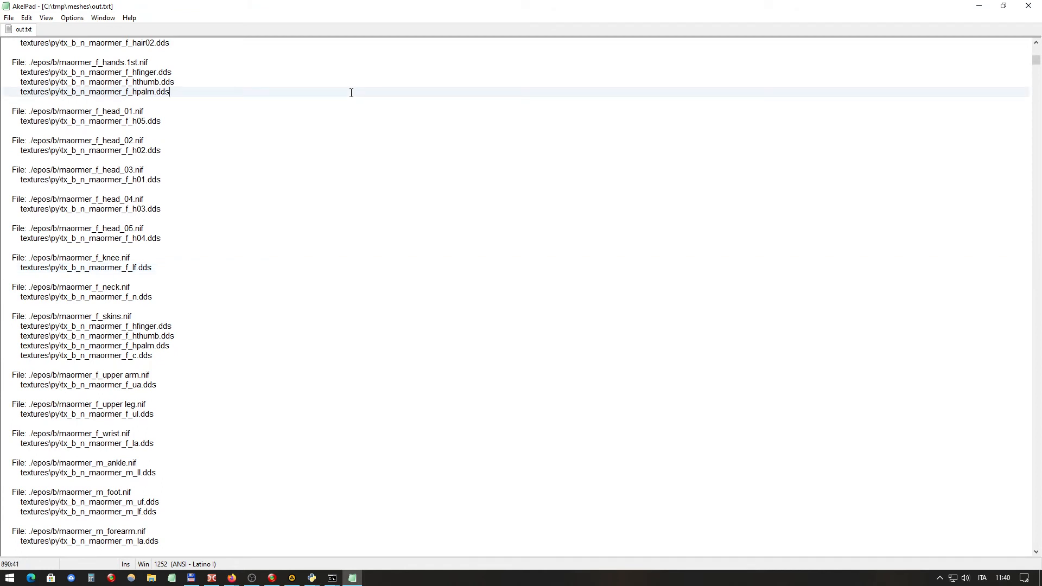
{"action": "key", "text": "ctrl+f"}
{"action": "type", "text": "->"}
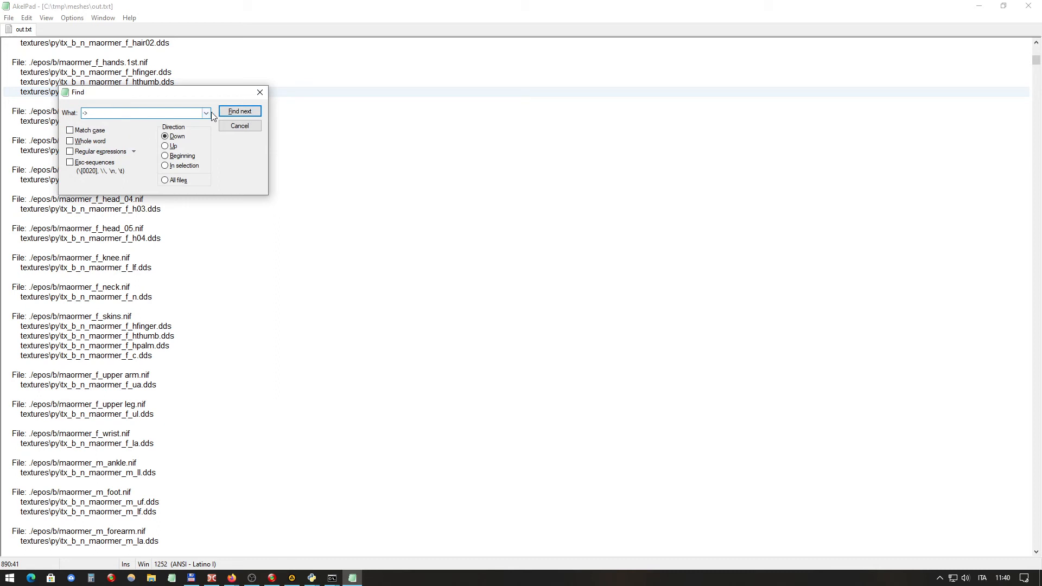
{"action": "left_click", "coordinate": [239, 111]}
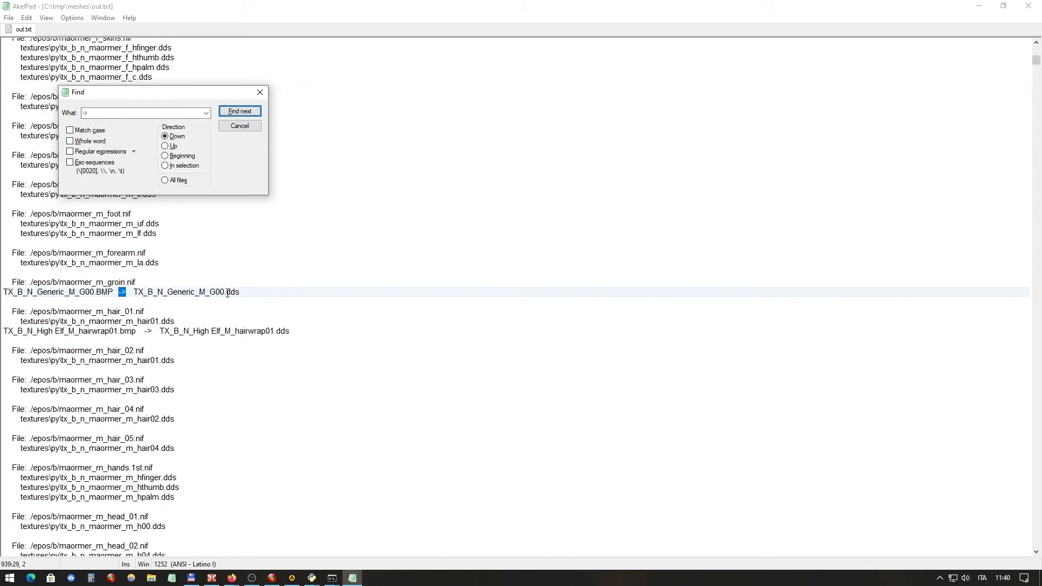
{"action": "left_click", "coordinate": [248, 114]}
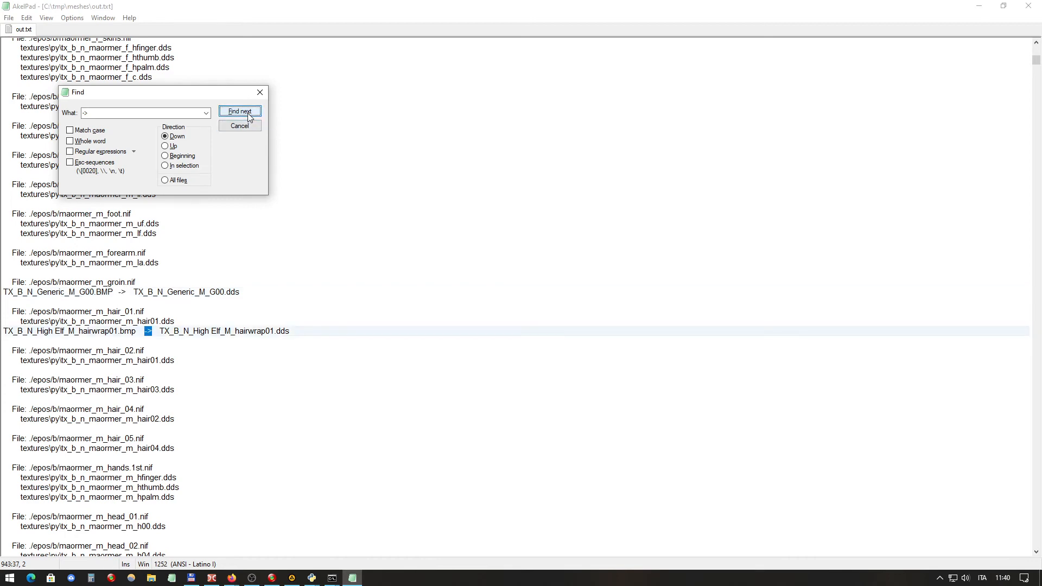
{"action": "left_click", "coordinate": [248, 115]}
{"action": "left_click", "coordinate": [248, 115]}
{"action": "left_click", "coordinate": [248, 115]}
{"action": "left_click", "coordinate": [248, 115]}
{"action": "left_click", "coordinate": [248, 115]}
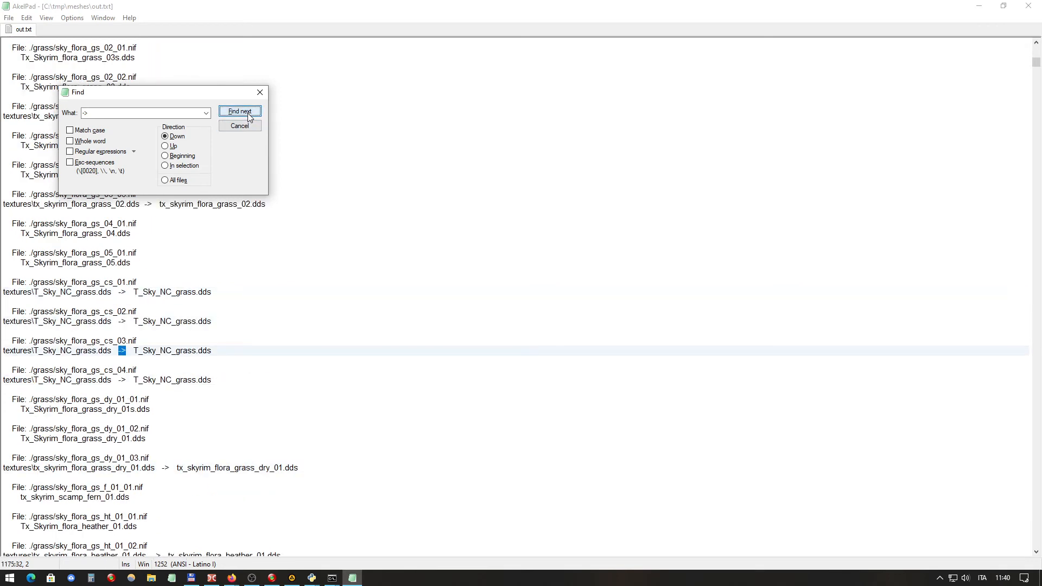
{"action": "left_click", "coordinate": [248, 114]}
{"action": "left_click", "coordinate": [248, 115]}
{"action": "left_click", "coordinate": [248, 115]}
{"action": "left_click", "coordinate": [248, 115]}
{"action": "left_click", "coordinate": [248, 114]}
{"action": "left_click", "coordinate": [248, 115]}
{"action": "left_click", "coordinate": [248, 115]}
{"action": "left_click", "coordinate": [249, 115]}
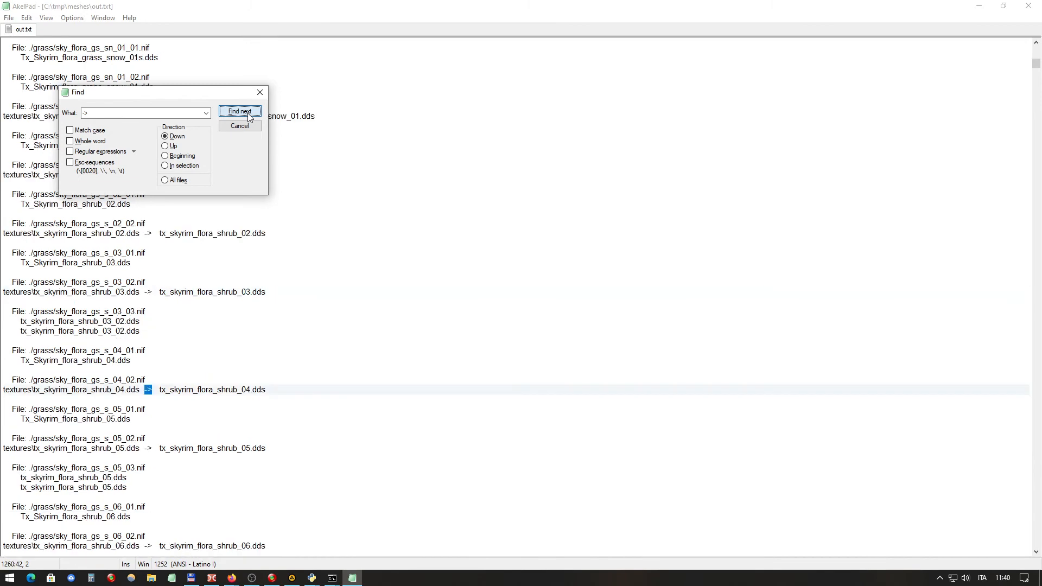
{"action": "left_click", "coordinate": [249, 115]}
{"action": "left_click", "coordinate": [248, 115]}
{"action": "left_click", "coordinate": [248, 115]}
{"action": "left_click", "coordinate": [249, 115]}
{"action": "left_click", "coordinate": [248, 115]}
{"action": "left_click", "coordinate": [249, 115]}
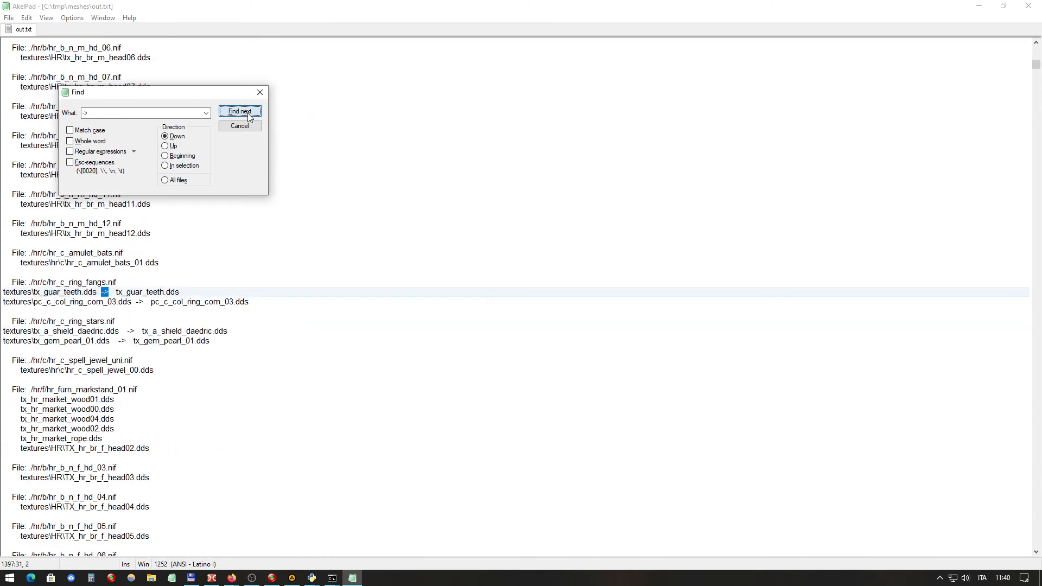
Examine the logged path changes for hr_c_ring_fangs.nif, highlighting the textures\ prefix and the rewritten pc_c_col_ring_com_03.dds name
{"action": "left_click", "coordinate": [248, 116]}
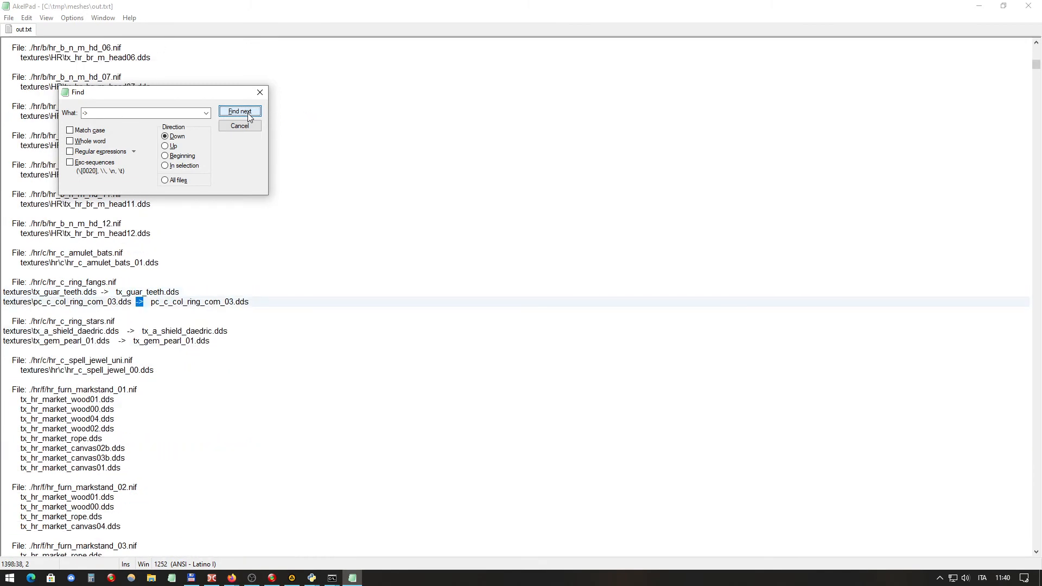
{"action": "left_click", "coordinate": [172, 292]}
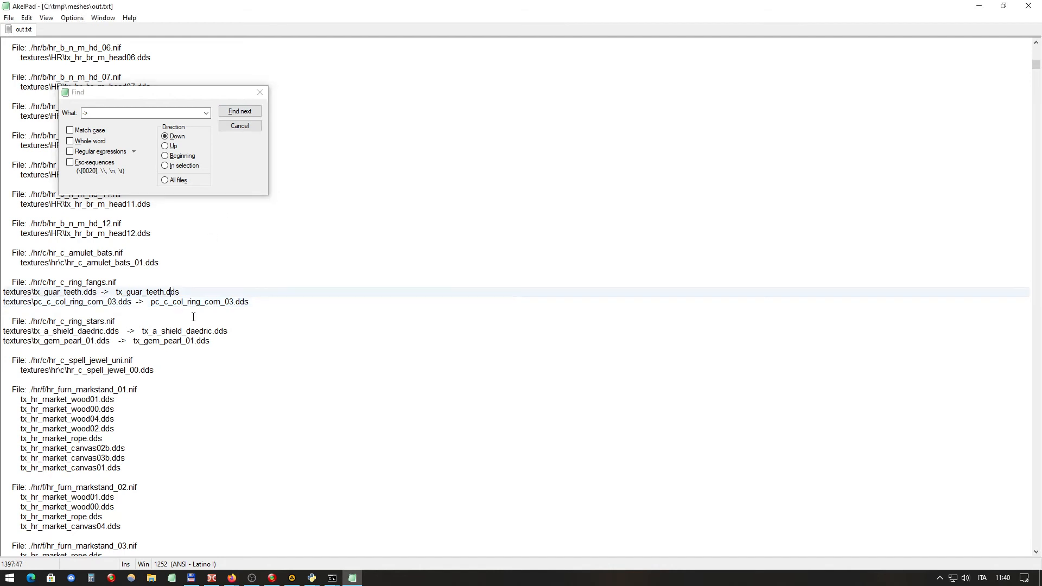
{"action": "left_click_drag", "start_coordinate": [250, 302], "coordinate": [151, 304]}
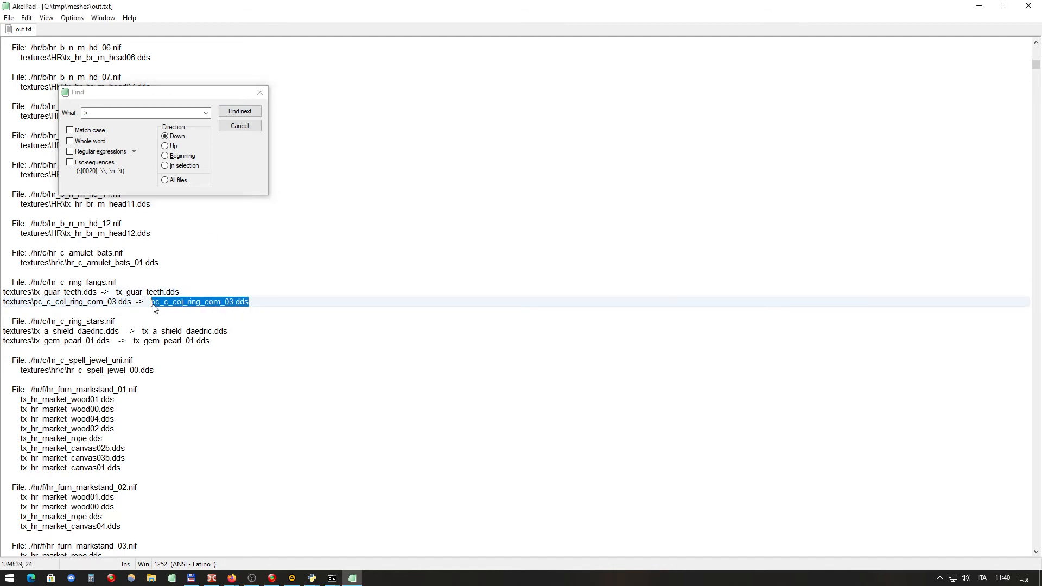
{"action": "double_click", "coordinate": [211, 305]}
{"action": "left_click", "coordinate": [104, 311]}
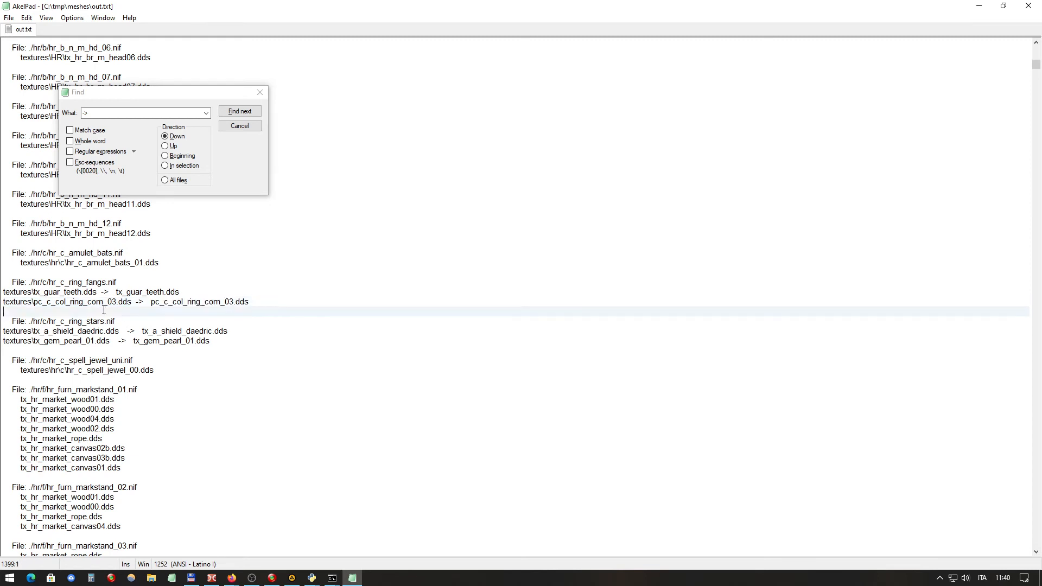
{"action": "left_click_drag", "start_coordinate": [35, 302], "coordinate": [2, 305]}
{"action": "left_click", "coordinate": [35, 303]}
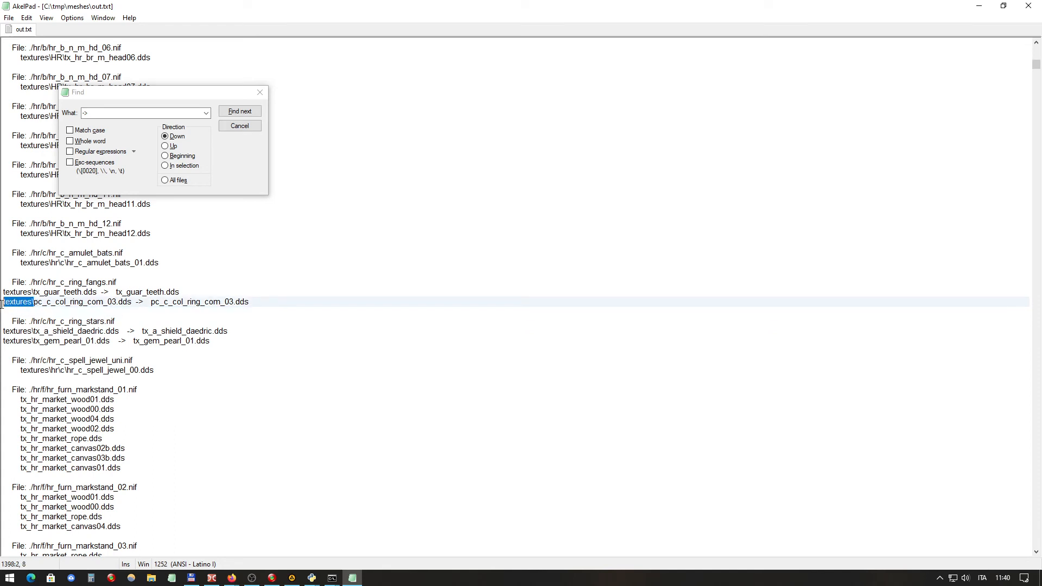
{"action": "left_click", "coordinate": [42, 303]}
{"action": "left_click_drag", "start_coordinate": [146, 305], "coordinate": [249, 305]}
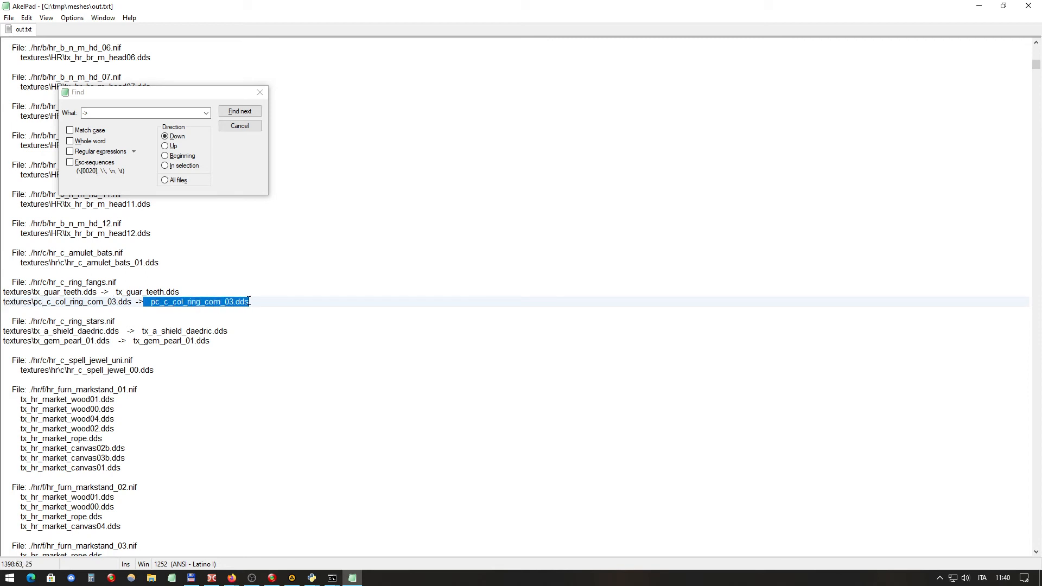
{"action": "key", "text": "Left"}
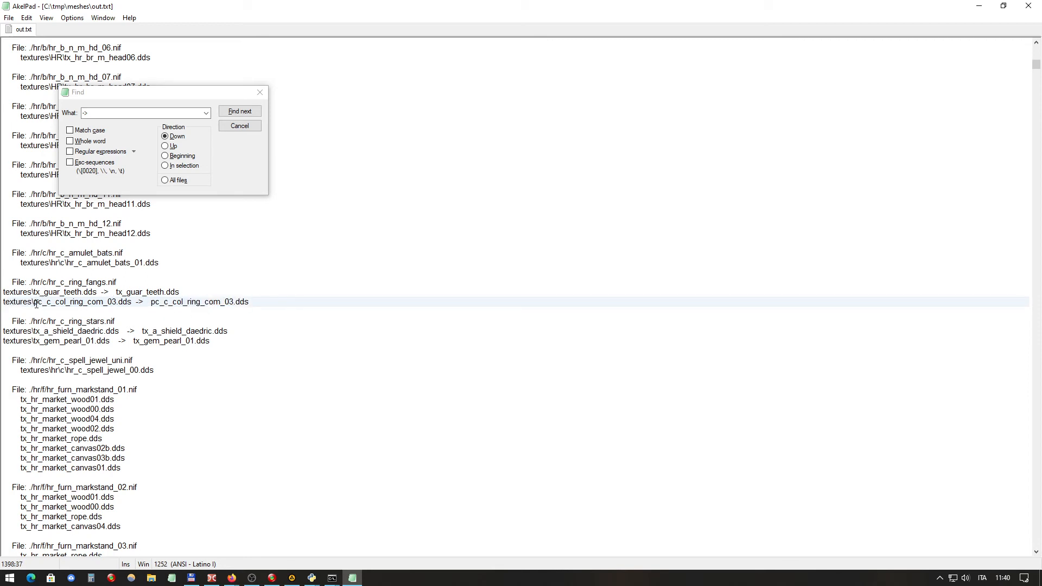
{"action": "left_click_drag", "start_coordinate": [36, 305], "coordinate": [5, 309]}
{"action": "left_click", "coordinate": [389, 330]}
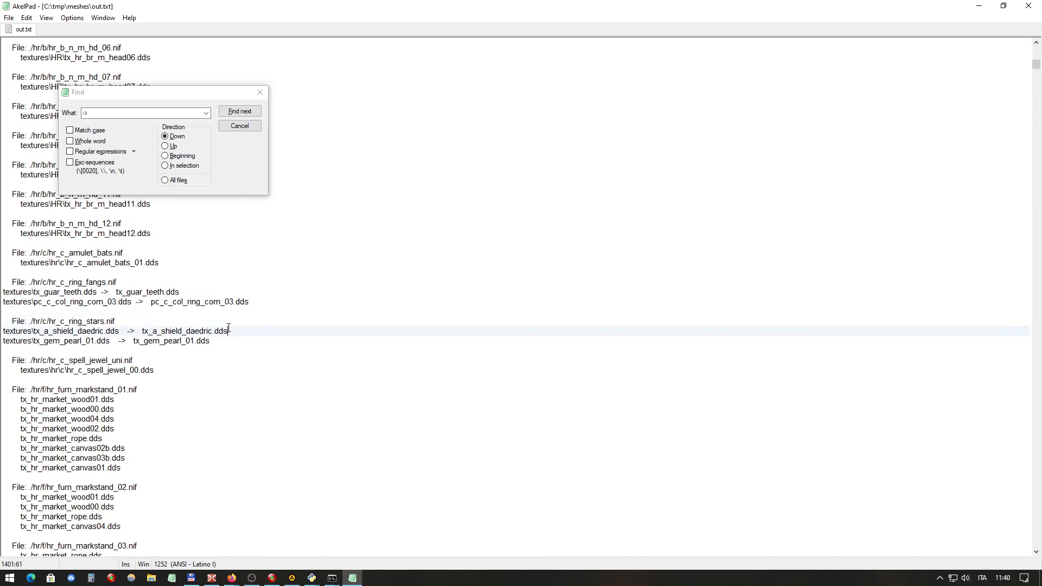
Skim the further texture path entries in out.txt, then close the search and the log file
{"action": "scroll", "coordinate": [388, 316], "scroll_direction": "down", "scroll_amount": 3}
{"action": "scroll", "coordinate": [387, 316], "scroll_direction": "down", "scroll_amount": 15}
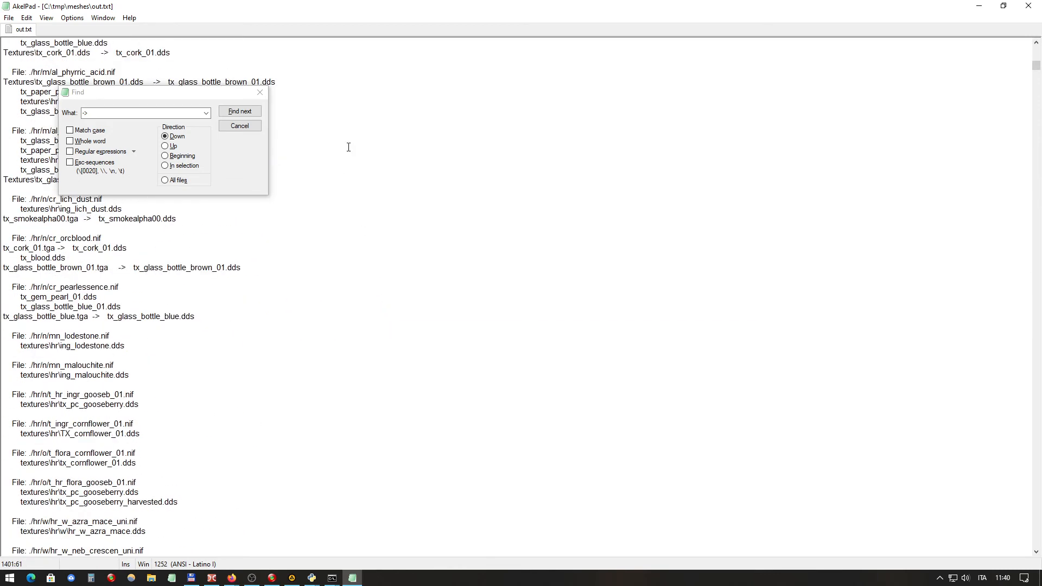
{"action": "left_click", "coordinate": [260, 93]}
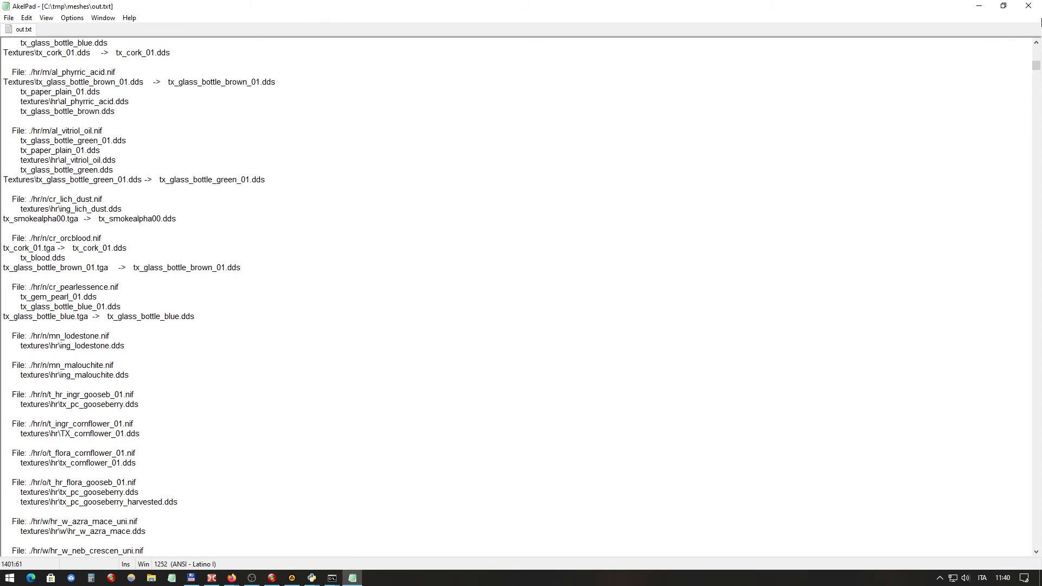
{"action": "left_click", "coordinate": [1028, 6]}
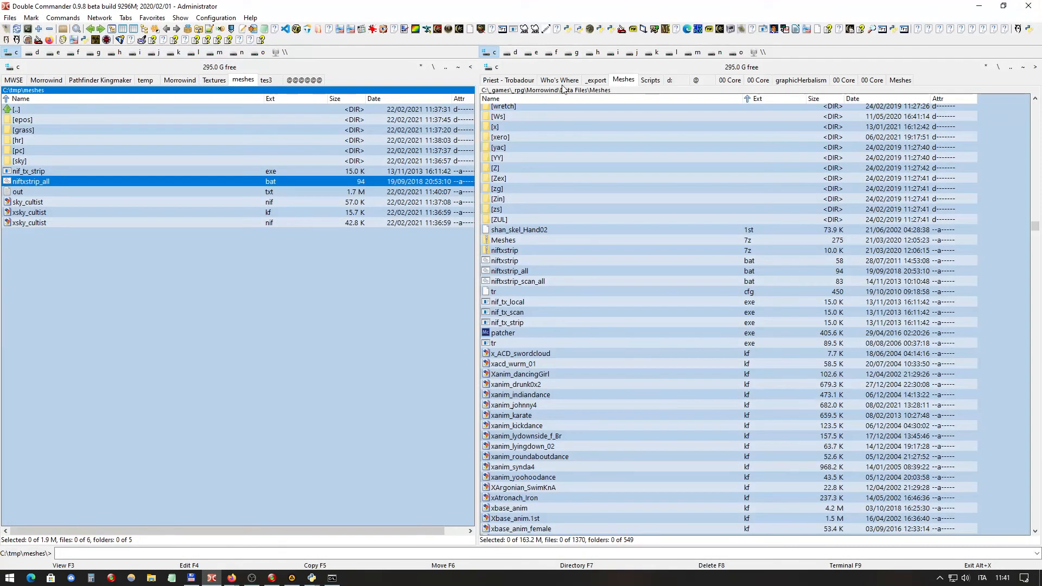
Delete nif_tx_strip.exe, niftxstrip_all.bat and out.txt from C:\tmp\meshes and return to the C:\tmp folder
{"action": "left_click", "coordinate": [119, 191]}
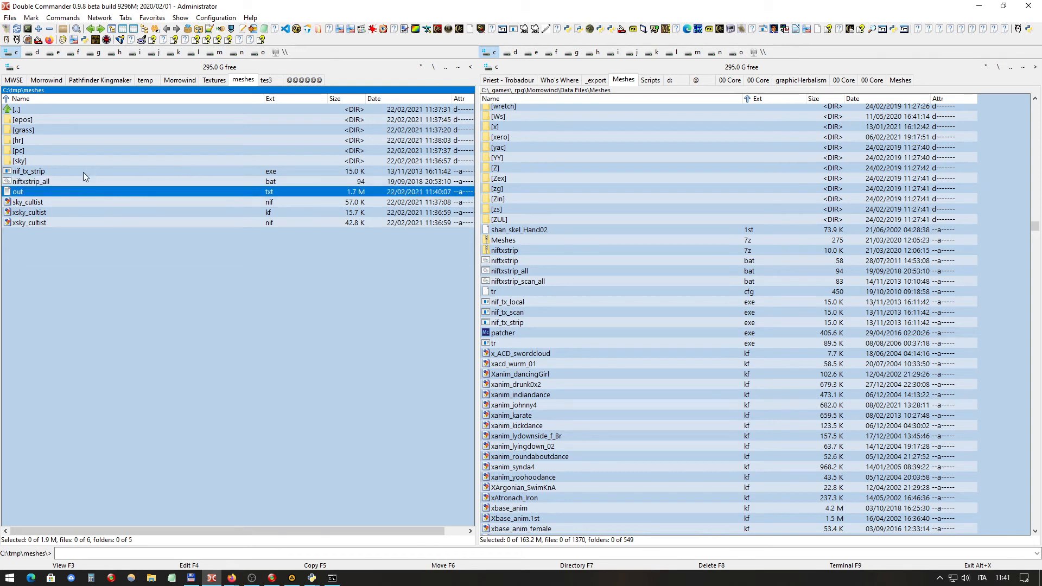
{"action": "left_click", "coordinate": [53, 171]}
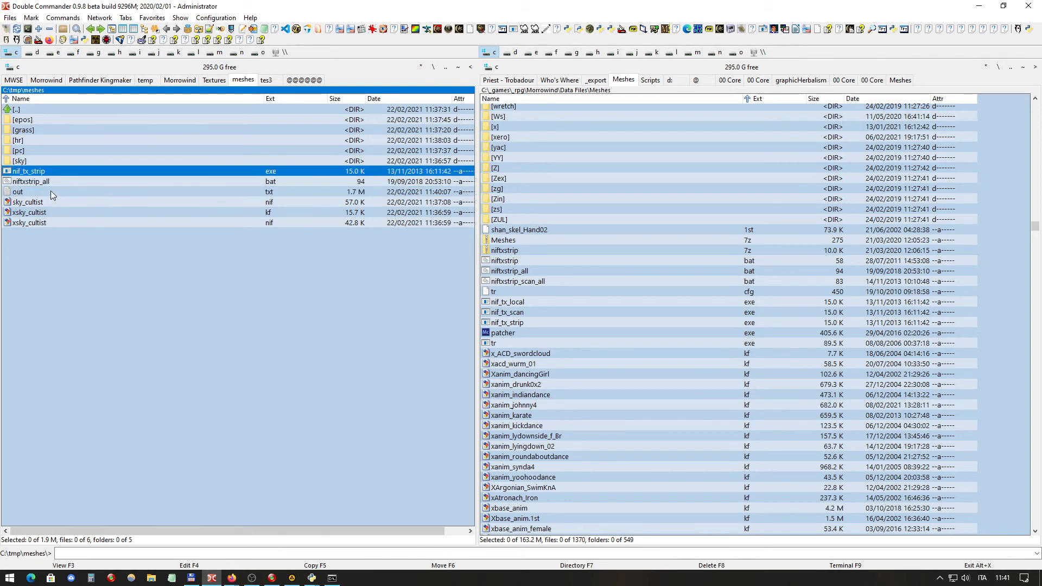
{"action": "left_click", "coordinate": [51, 191], "text": "shift"}
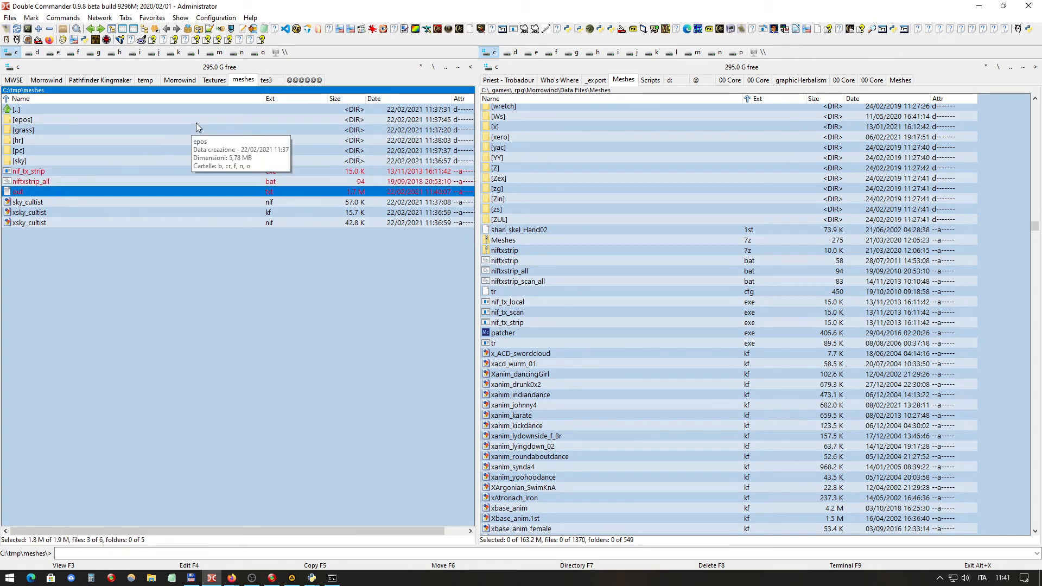
{"action": "key", "text": "Delete"}
{"action": "key", "text": "Return"}
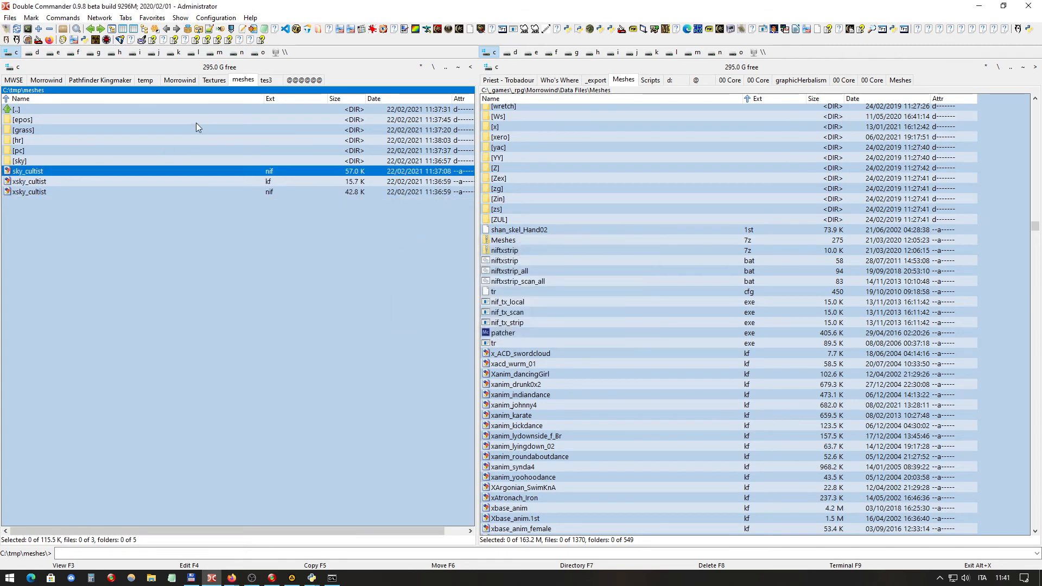
{"action": "double_click", "coordinate": [39, 109]}
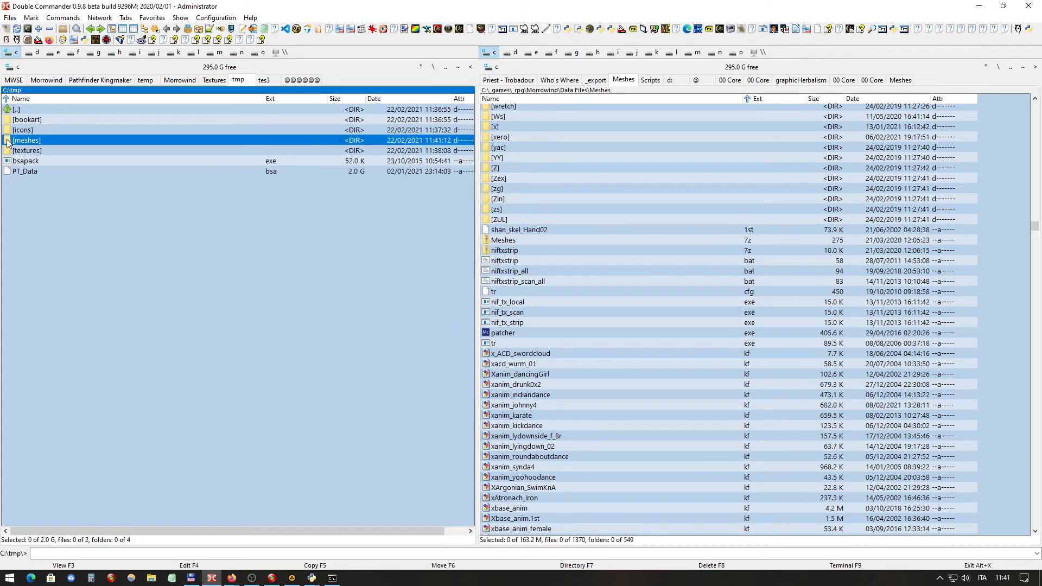
{"action": "mouse_move", "coordinate": [25, 145]}
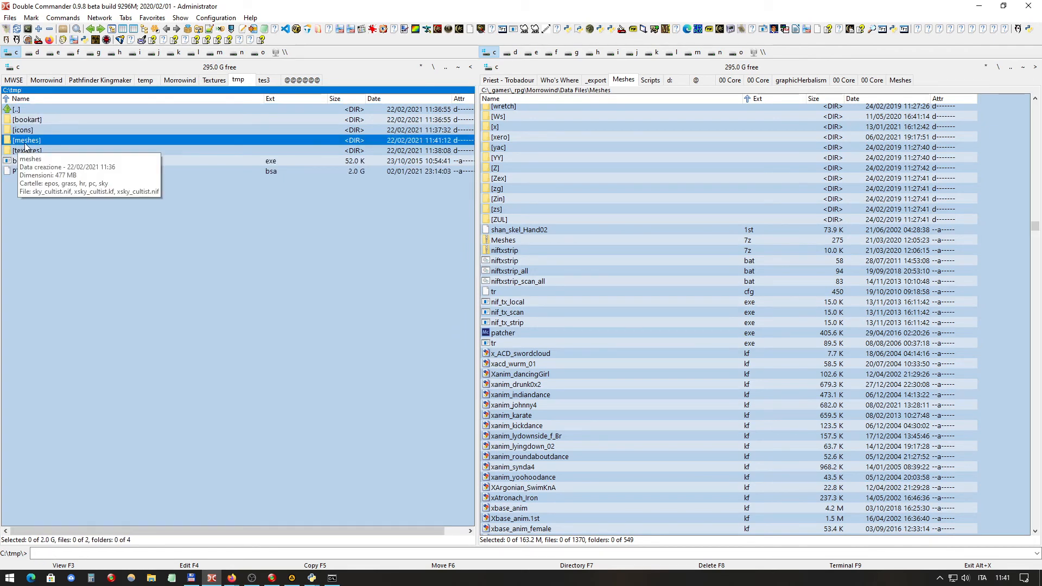
{"action": "left_click", "coordinate": [34, 121]}
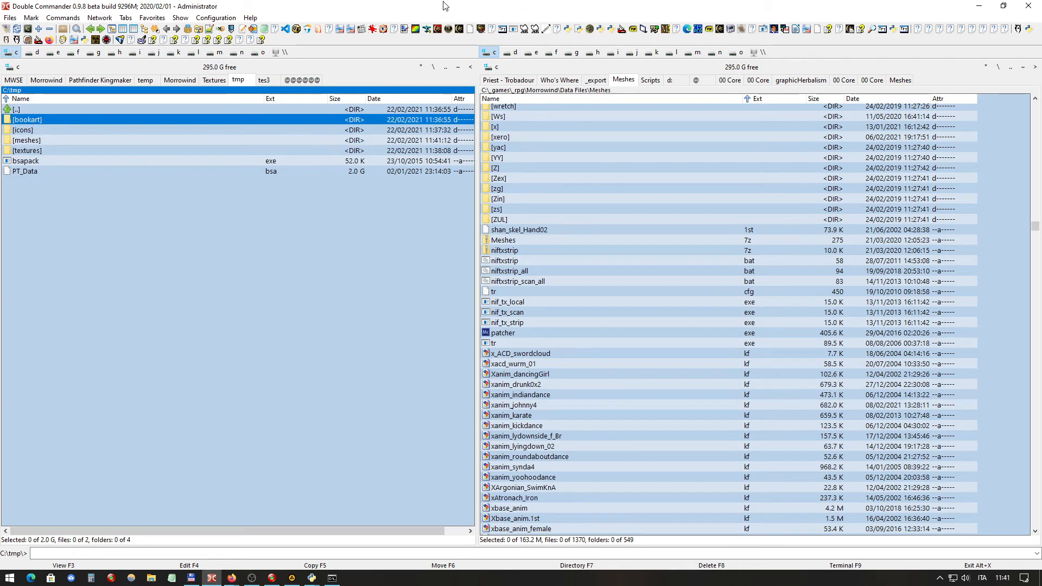
Launch the Ordenador texture optimizer for C:\tmp\icons and choose the Maximum and Morrowind profiles
{"action": "left_click", "coordinate": [720, 30]}
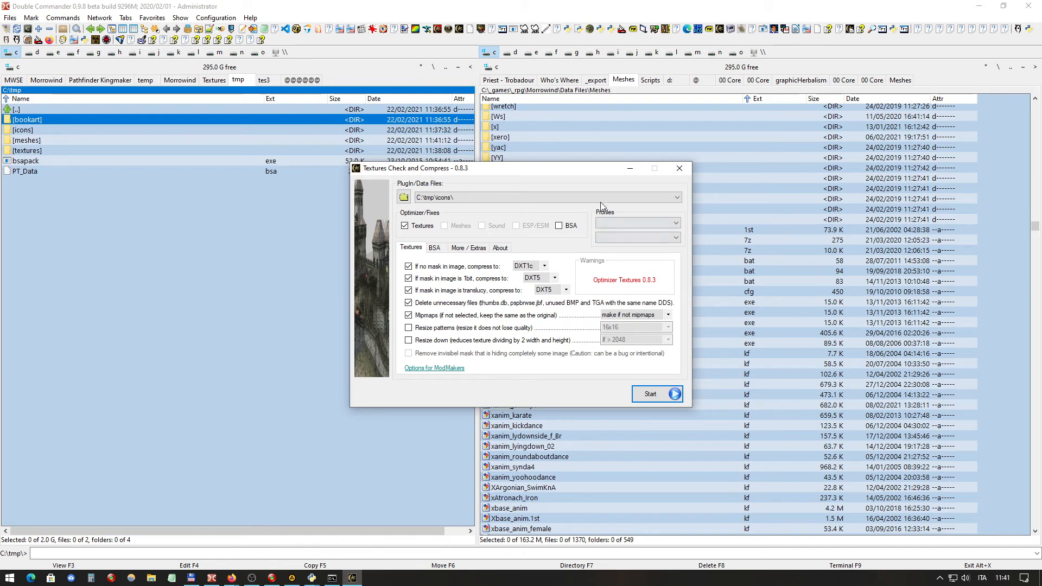
{"action": "left_click", "coordinate": [636, 223]}
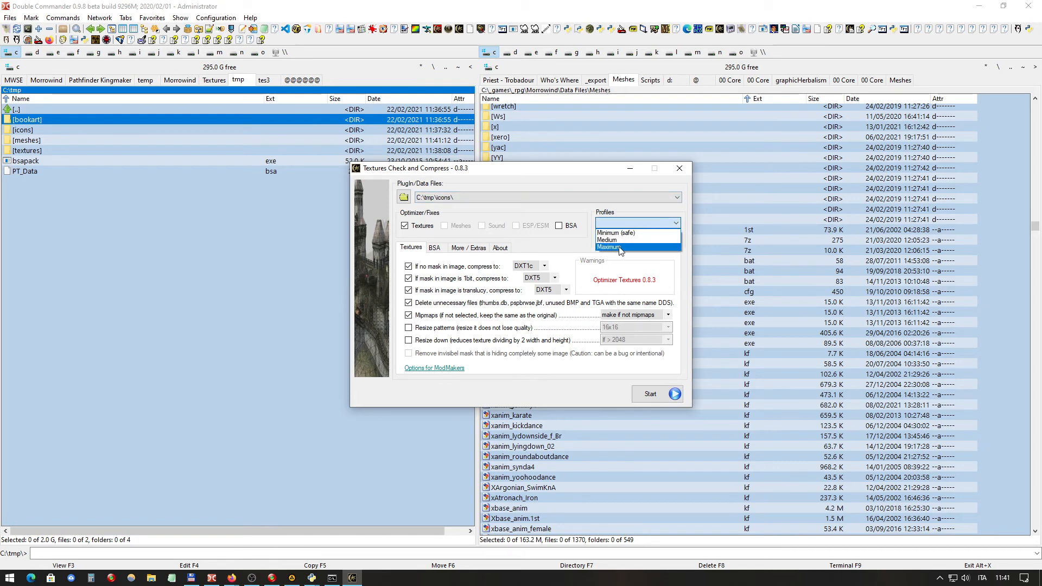
{"action": "left_click", "coordinate": [628, 244]}
{"action": "left_click", "coordinate": [626, 240]}
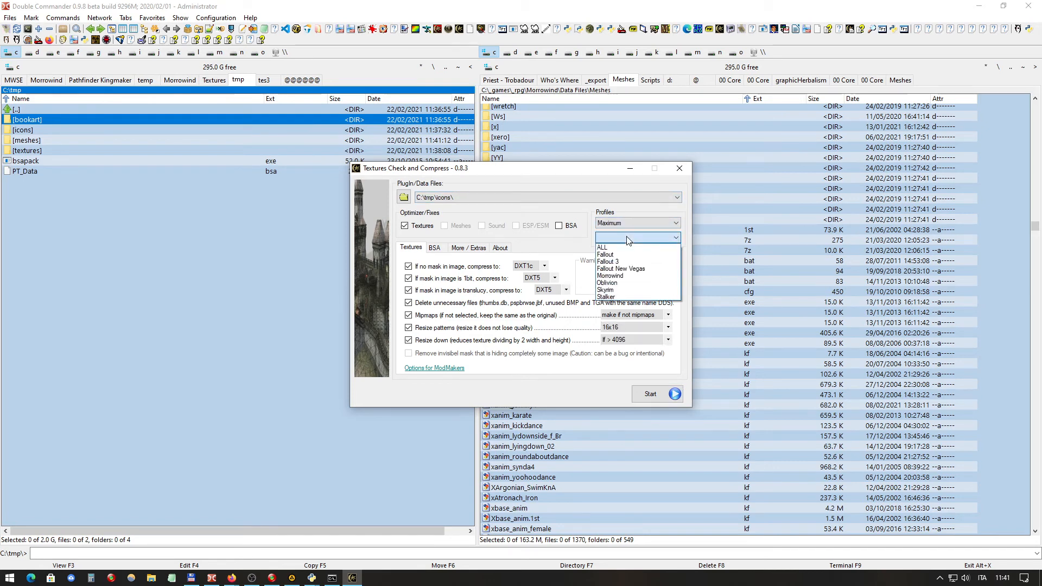
{"action": "left_click", "coordinate": [634, 270]}
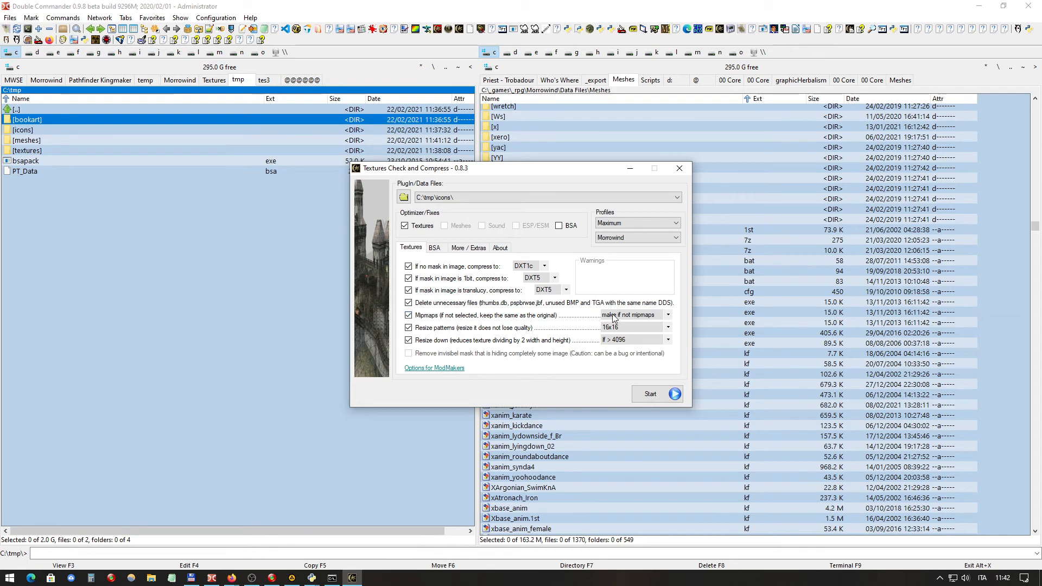
Set mipmaps to remove, optimize the C:\tmp\icons textures without a backup, and dismiss the finished run's report
{"action": "left_click", "coordinate": [614, 316]}
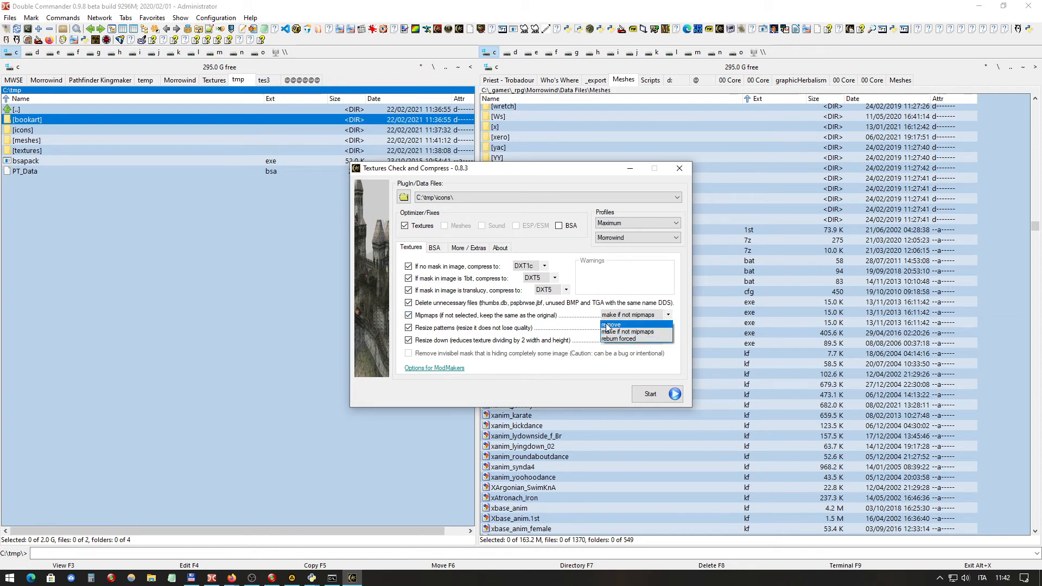
{"action": "left_click", "coordinate": [613, 323]}
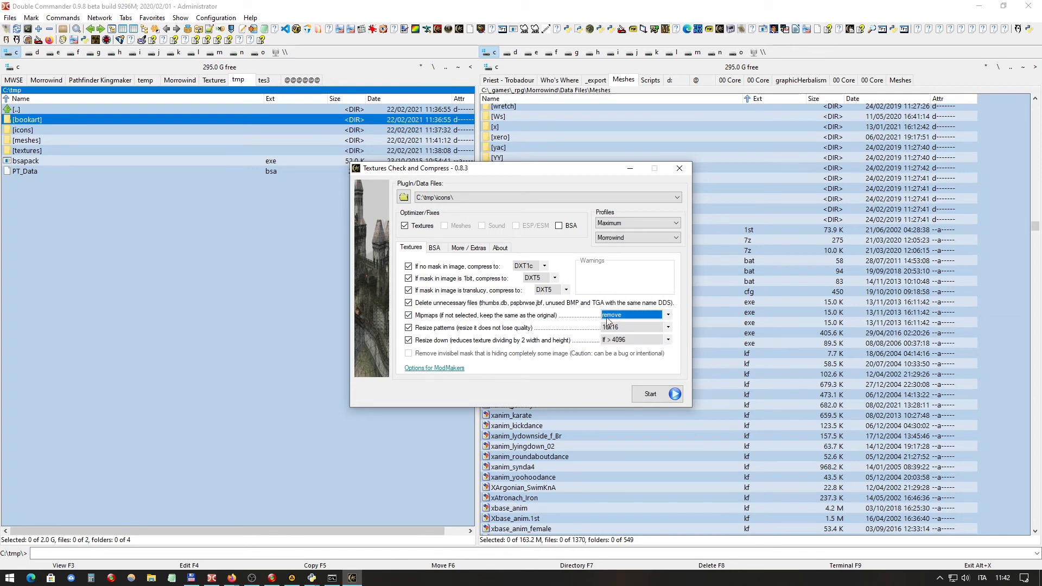
{"action": "left_click", "coordinate": [674, 395]}
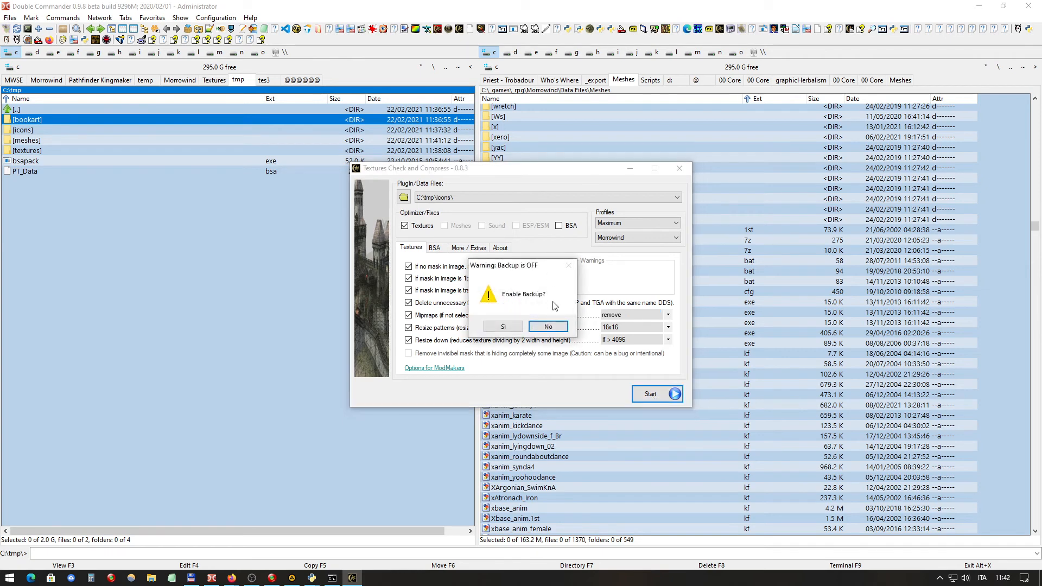
{"action": "left_click", "coordinate": [548, 327]}
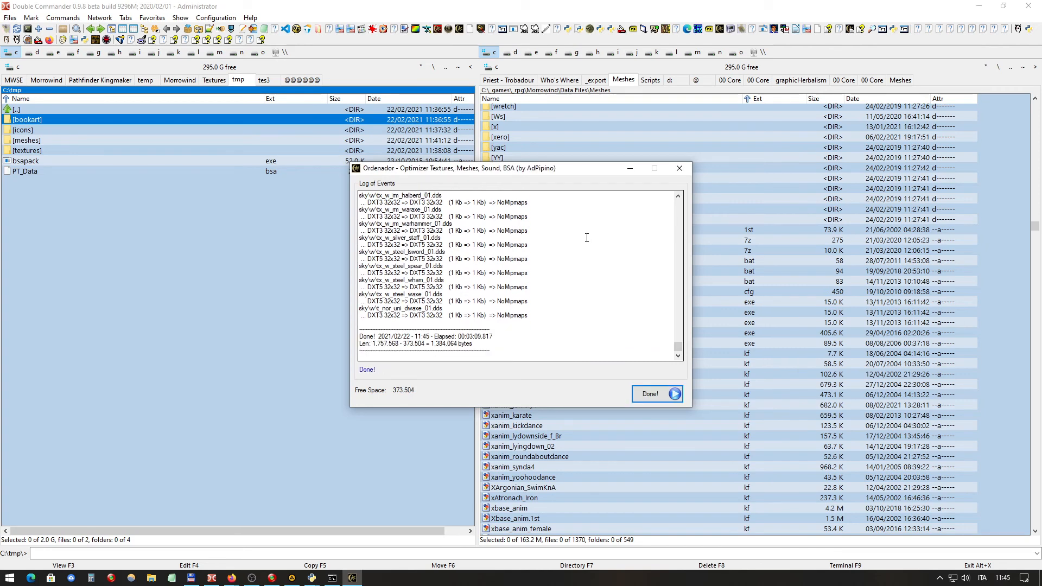
{"action": "left_click", "coordinate": [652, 394]}
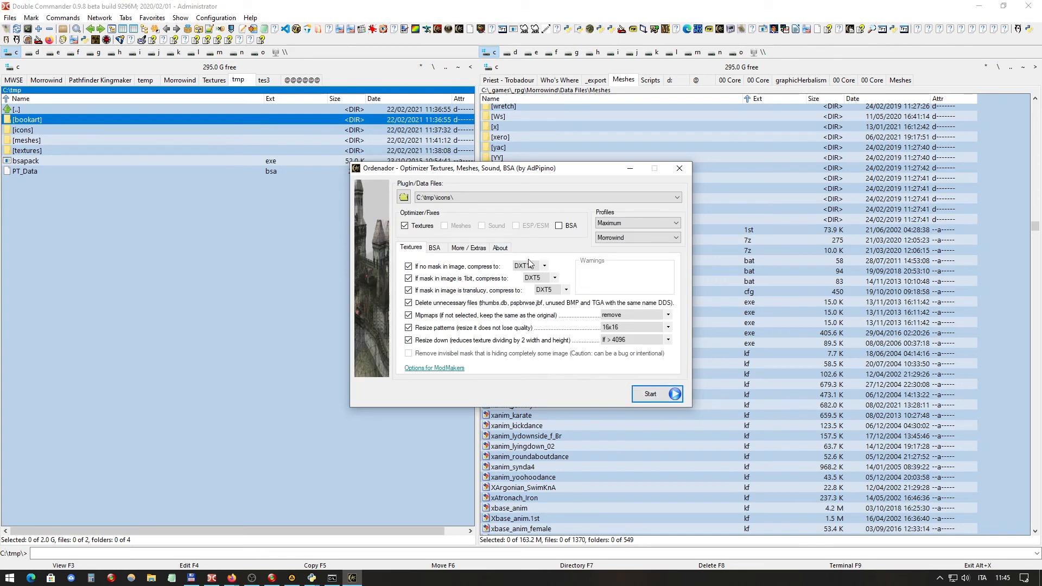
Open the optimizer's events log, examine the mipmap removal and compression entries for the icons, and close it
{"action": "left_click", "coordinate": [474, 251]}
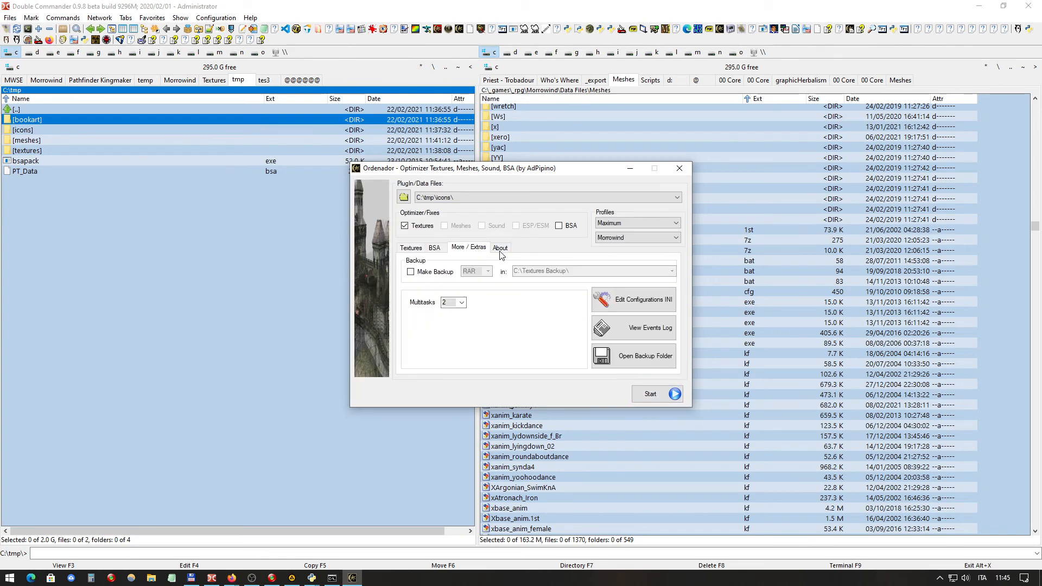
{"action": "left_click", "coordinate": [656, 330]}
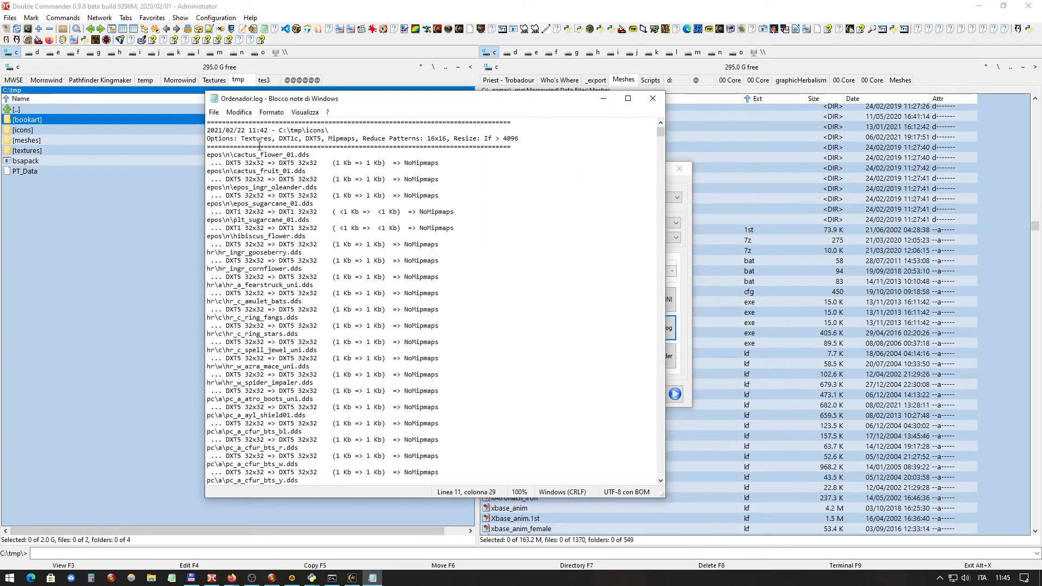
{"action": "left_click_drag", "start_coordinate": [279, 130], "coordinate": [347, 134]}
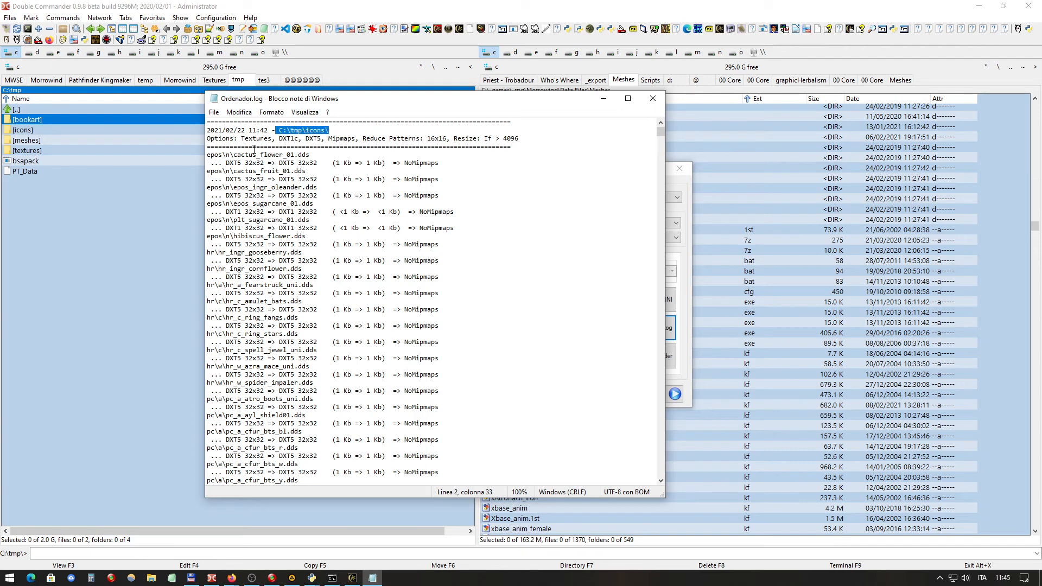
{"action": "left_click", "coordinate": [444, 139]}
{"action": "scroll", "coordinate": [530, 212], "scroll_direction": "down", "scroll_amount": 15}
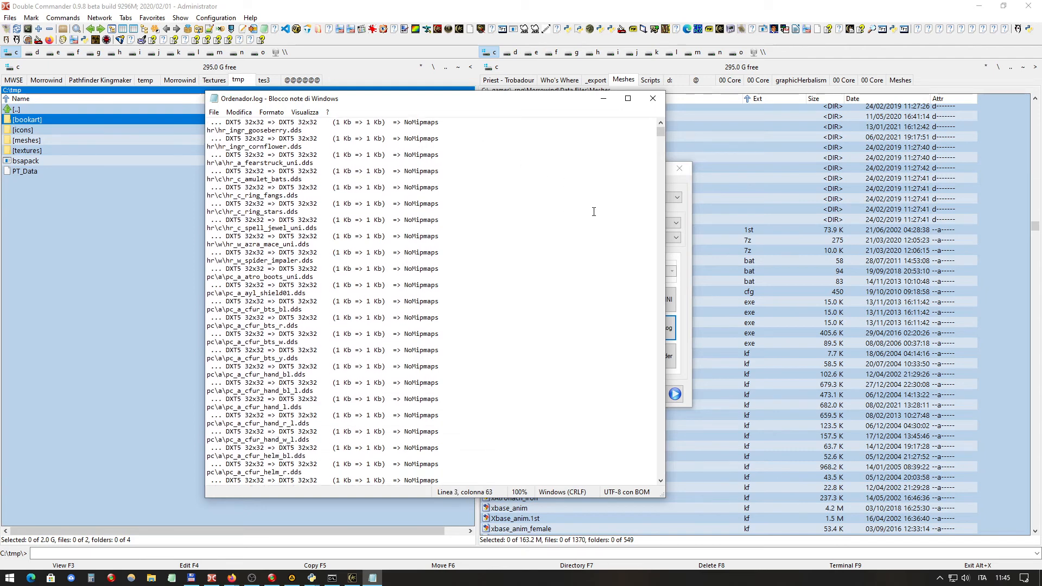
{"action": "scroll", "coordinate": [267, 382], "scroll_direction": "down", "scroll_amount": 14}
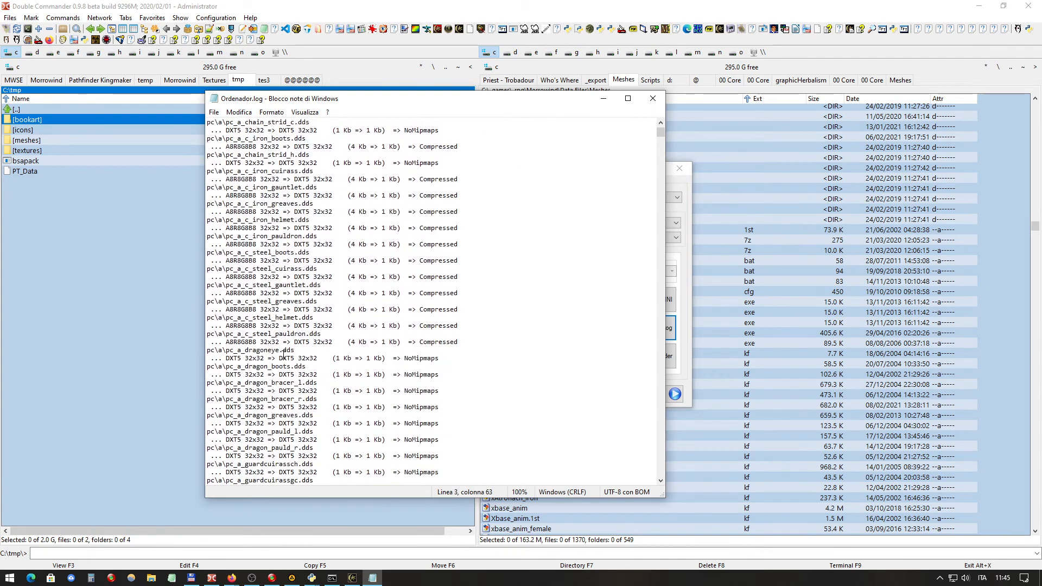
{"action": "left_click_drag", "start_coordinate": [340, 400], "coordinate": [439, 400]}
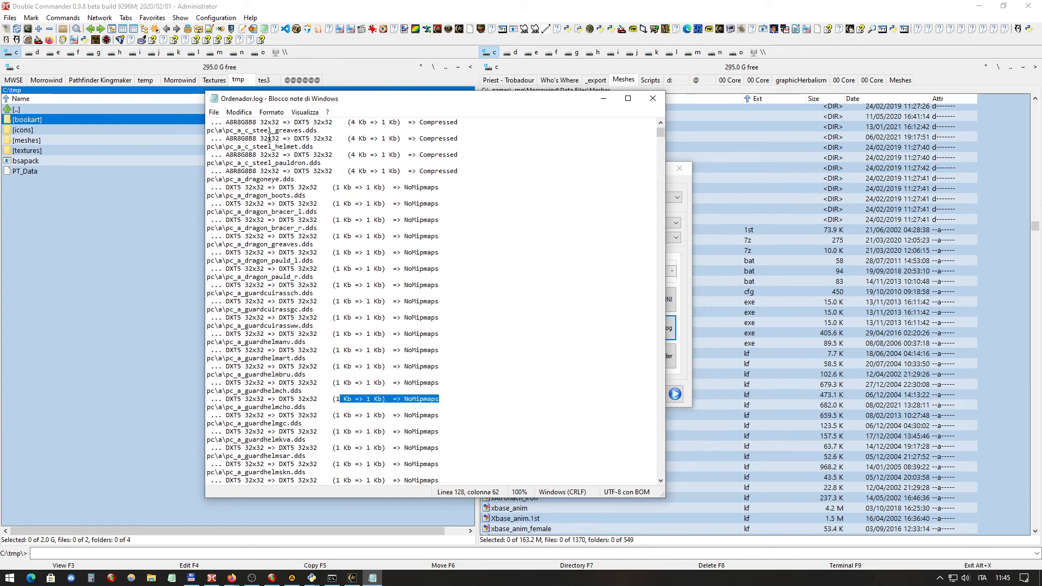
{"action": "scroll", "coordinate": [411, 156], "scroll_direction": "up", "scroll_amount": 13}
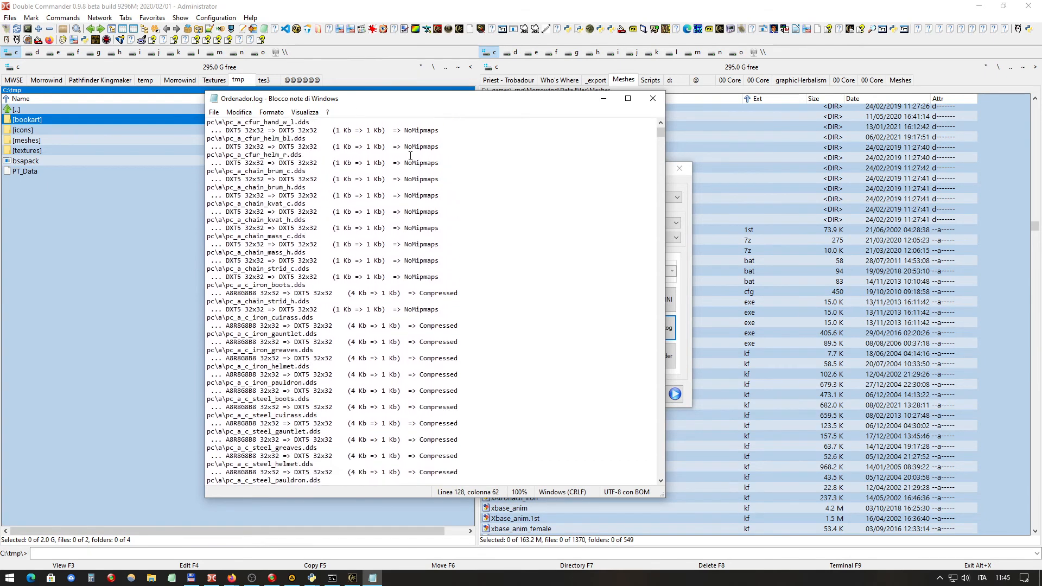
{"action": "scroll", "coordinate": [411, 156], "scroll_direction": "up", "scroll_amount": 5}
{"action": "left_click", "coordinate": [652, 100]}
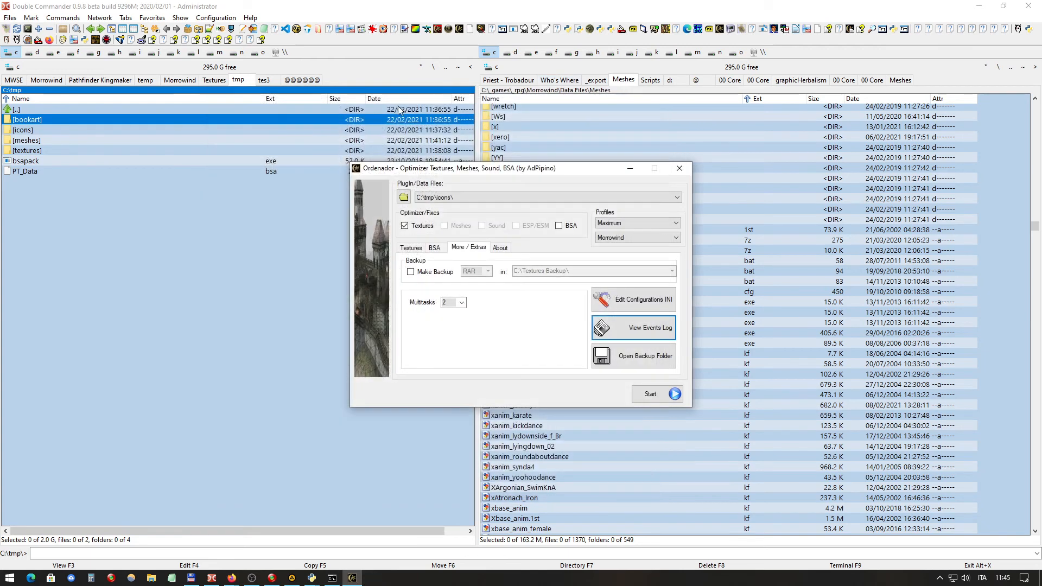
Set the optimizer's data folder to C:\tmp\bookart
{"action": "left_click", "coordinate": [405, 198]}
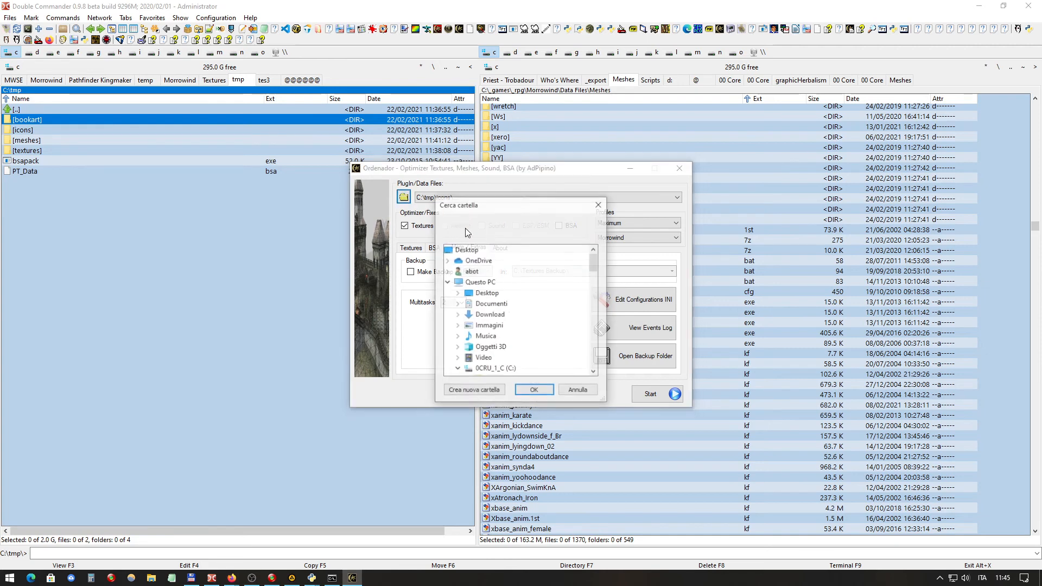
{"action": "scroll", "coordinate": [553, 265], "scroll_direction": "down", "scroll_amount": 3}
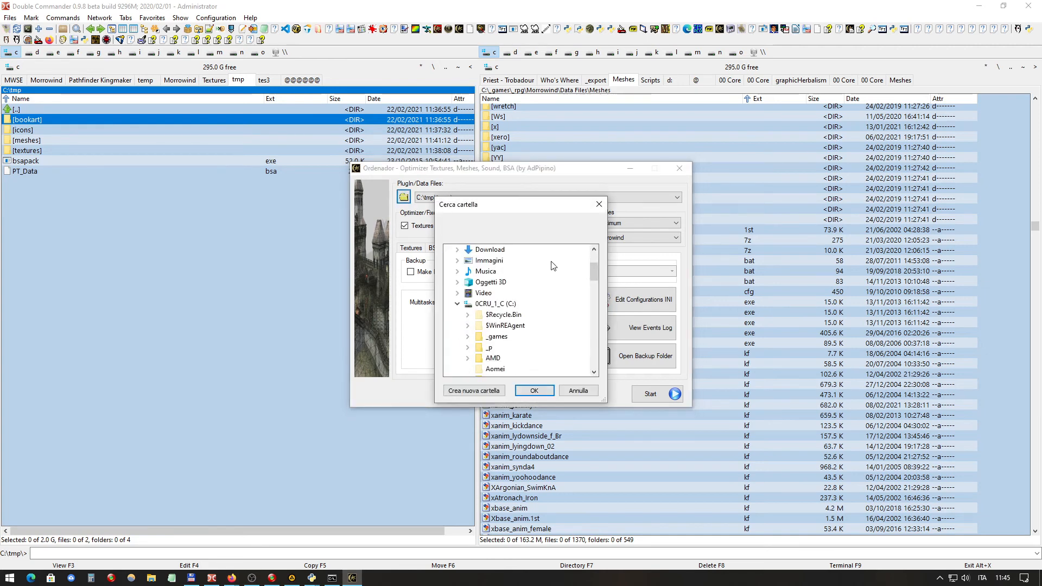
{"action": "scroll", "coordinate": [552, 265], "scroll_direction": "down", "scroll_amount": 6}
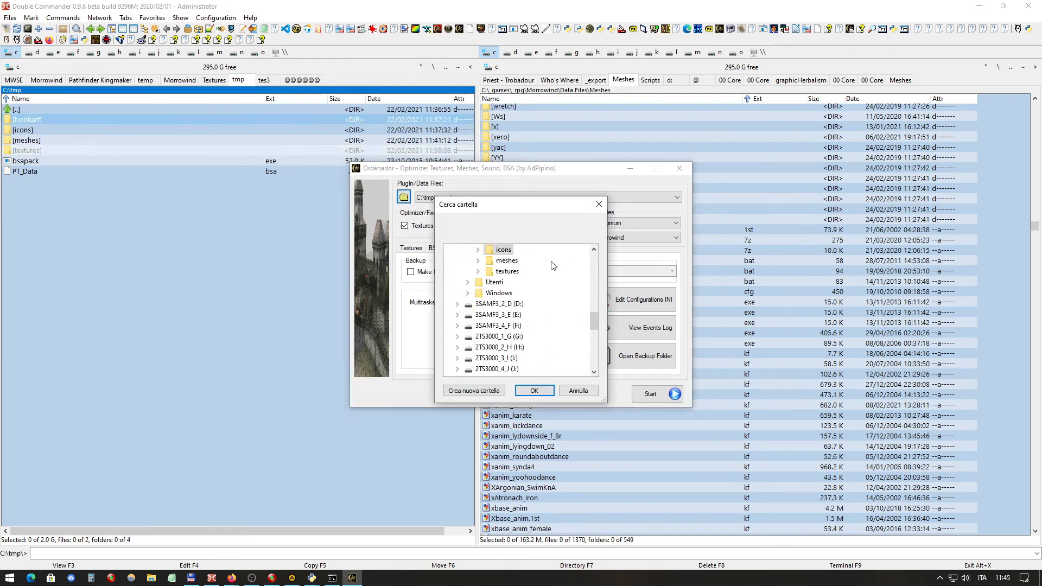
{"action": "left_click", "coordinate": [513, 273]}
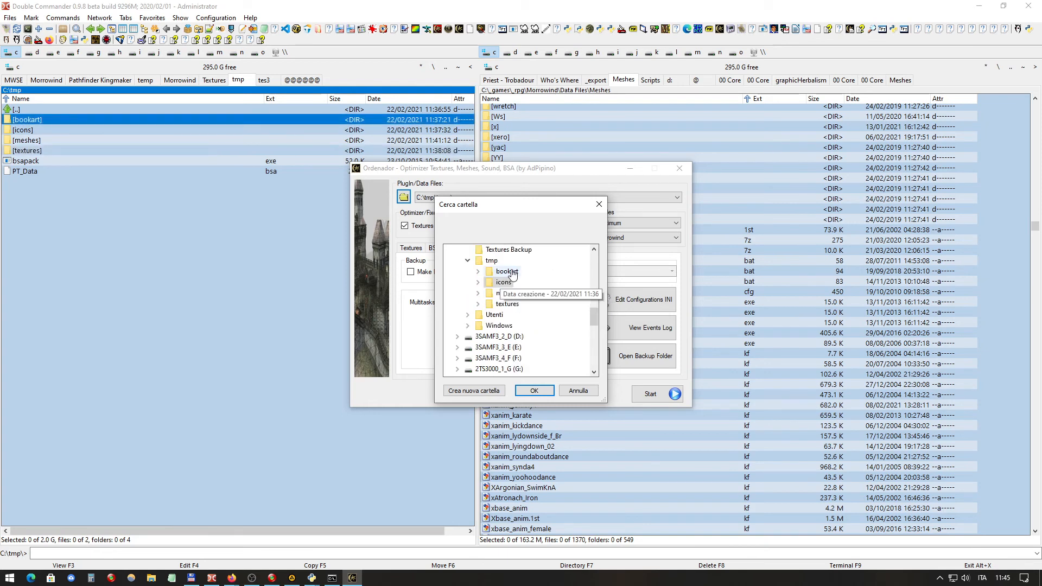
{"action": "left_click", "coordinate": [542, 389]}
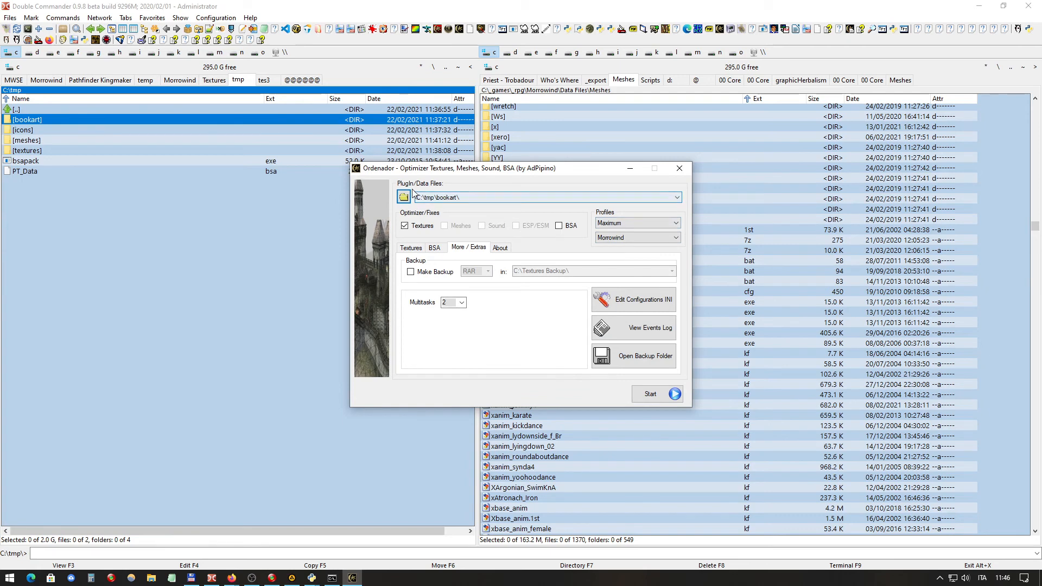
Optimize the C:\tmp\bookart textures with mipmaps set to remove and no backup, and dismiss the finished run's report
{"action": "left_click", "coordinate": [413, 248]}
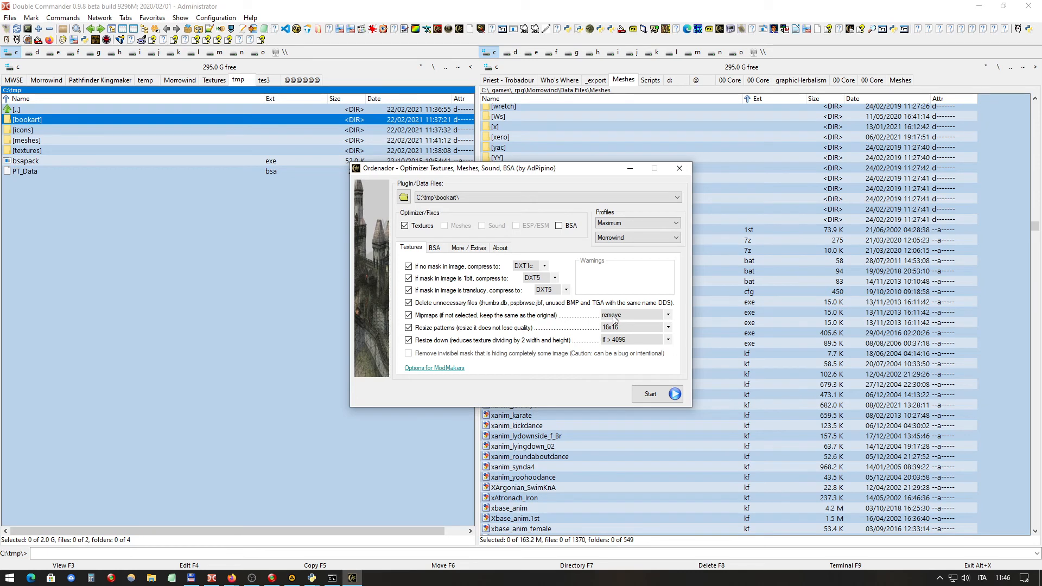
{"action": "left_click", "coordinate": [650, 394]}
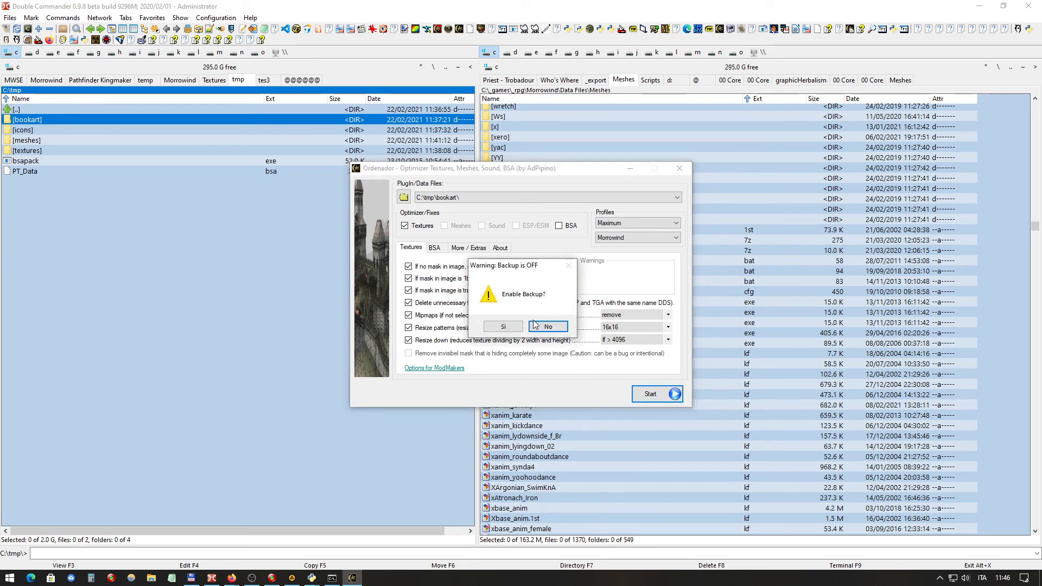
{"action": "left_click", "coordinate": [505, 327]}
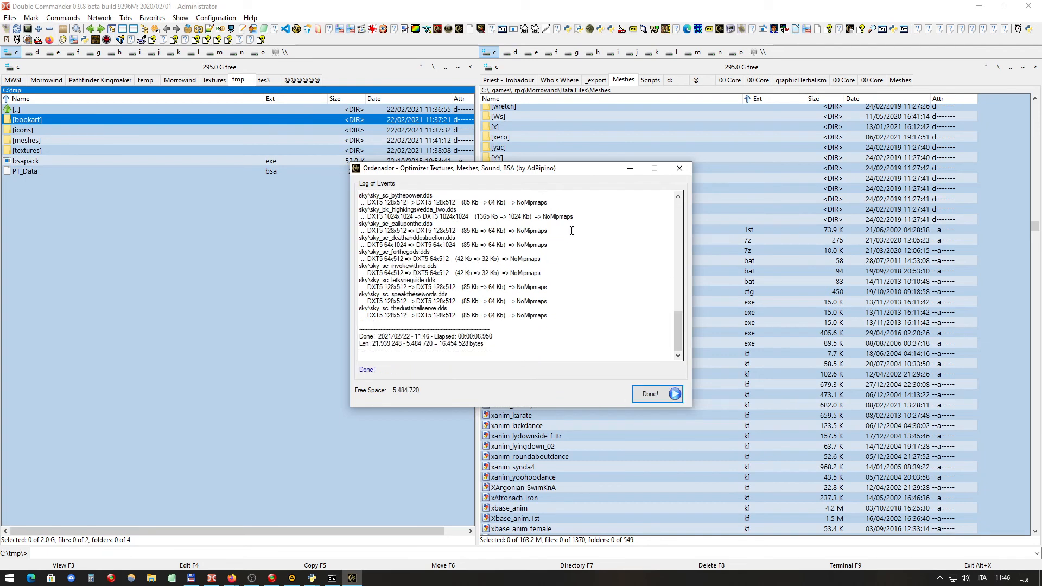
{"action": "left_click", "coordinate": [657, 393]}
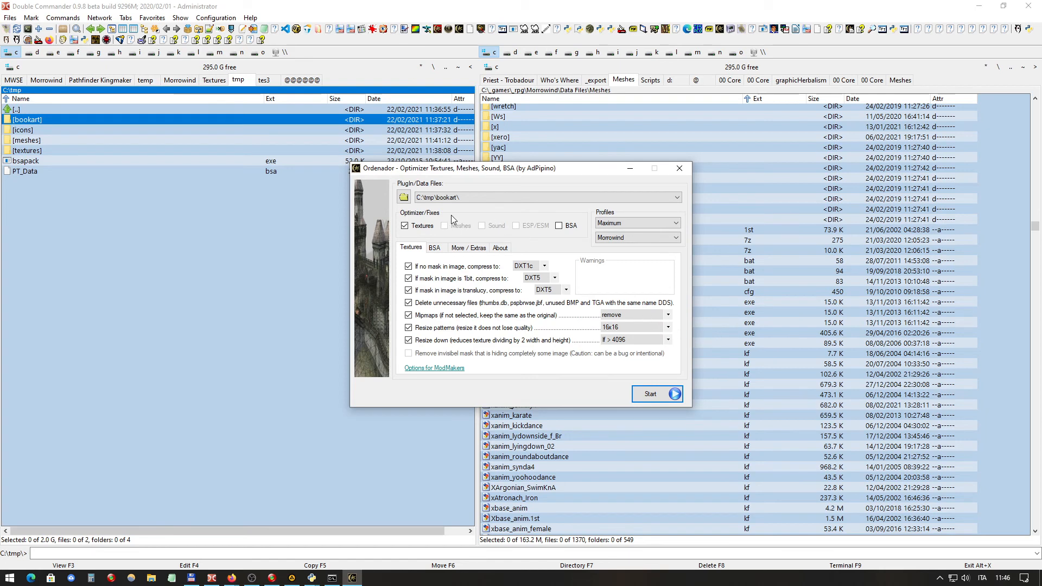
Start optimizing the textures in C:\tmp\textures without a backup, with mipmaps set to make if not mipmaps
{"action": "left_click", "coordinate": [404, 197]}
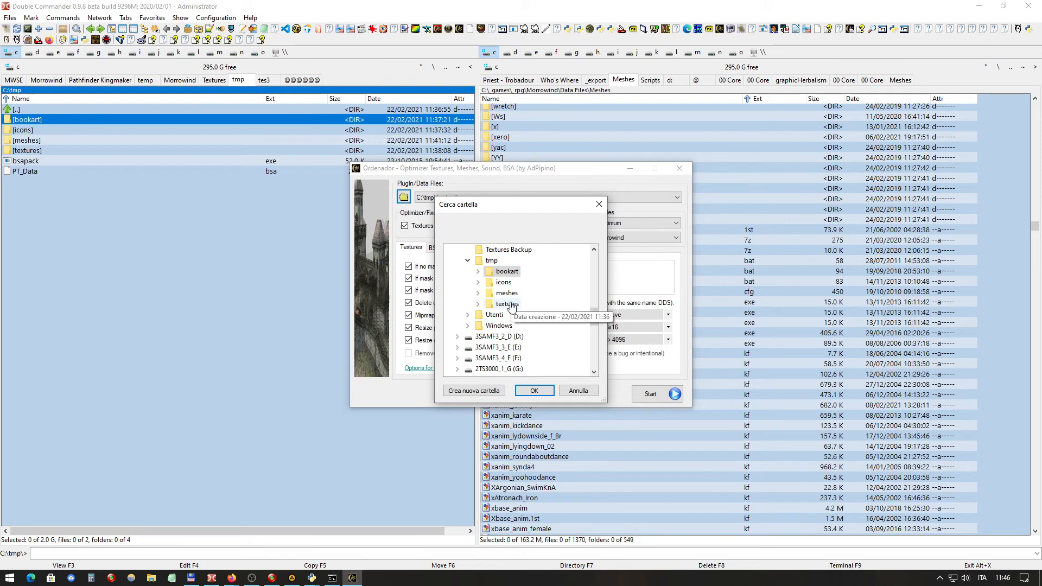
{"action": "left_click", "coordinate": [509, 304]}
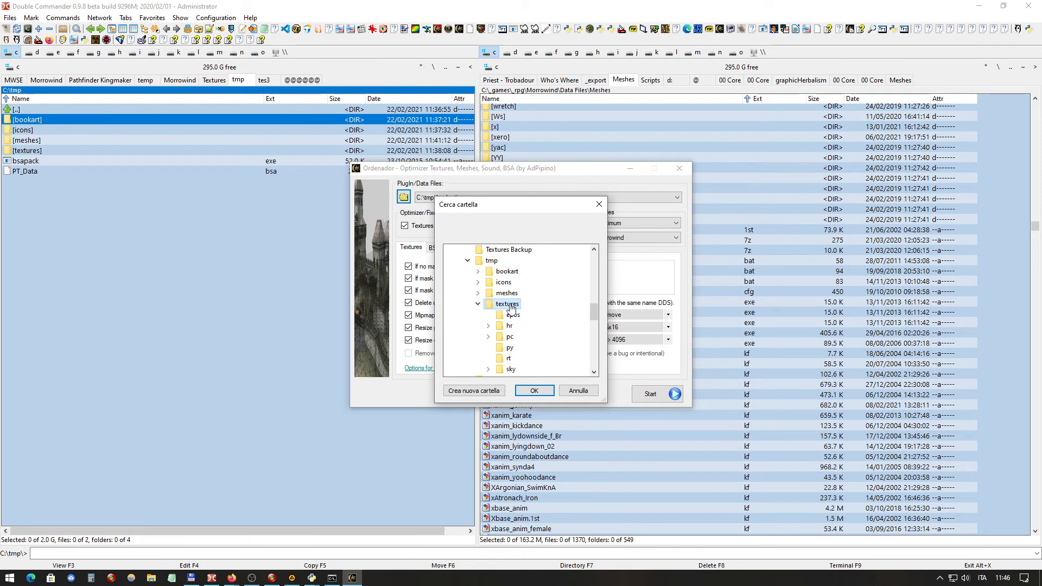
{"action": "left_click", "coordinate": [535, 392]}
{"action": "left_click", "coordinate": [633, 315]}
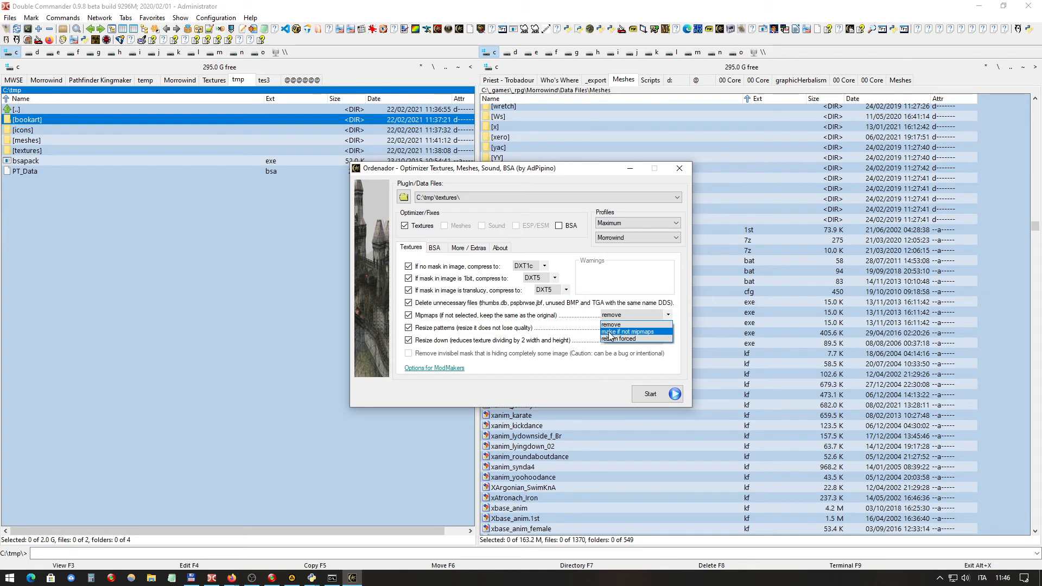
{"action": "left_click", "coordinate": [652, 332]}
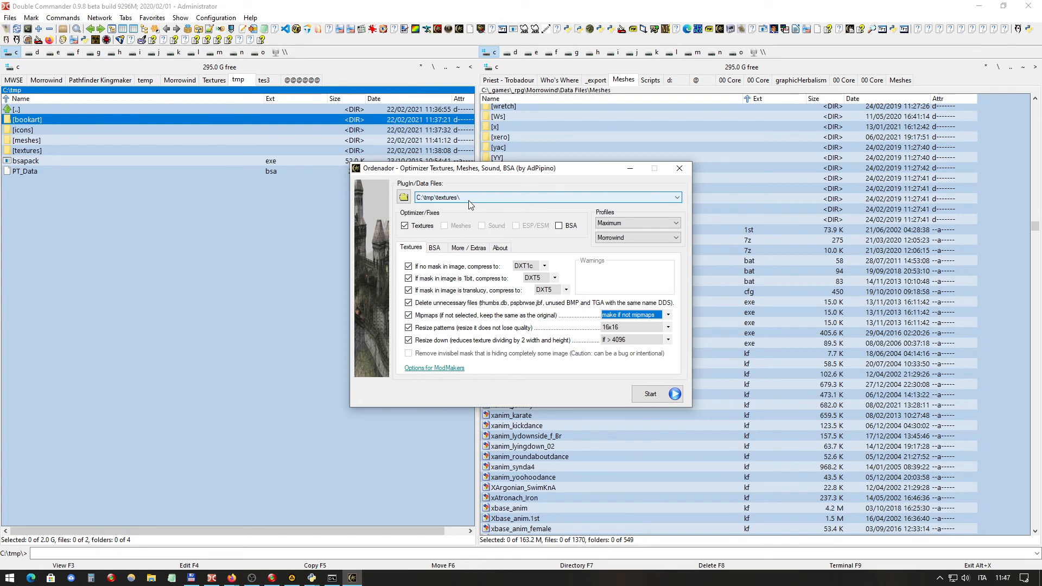
{"action": "left_click", "coordinate": [657, 394]}
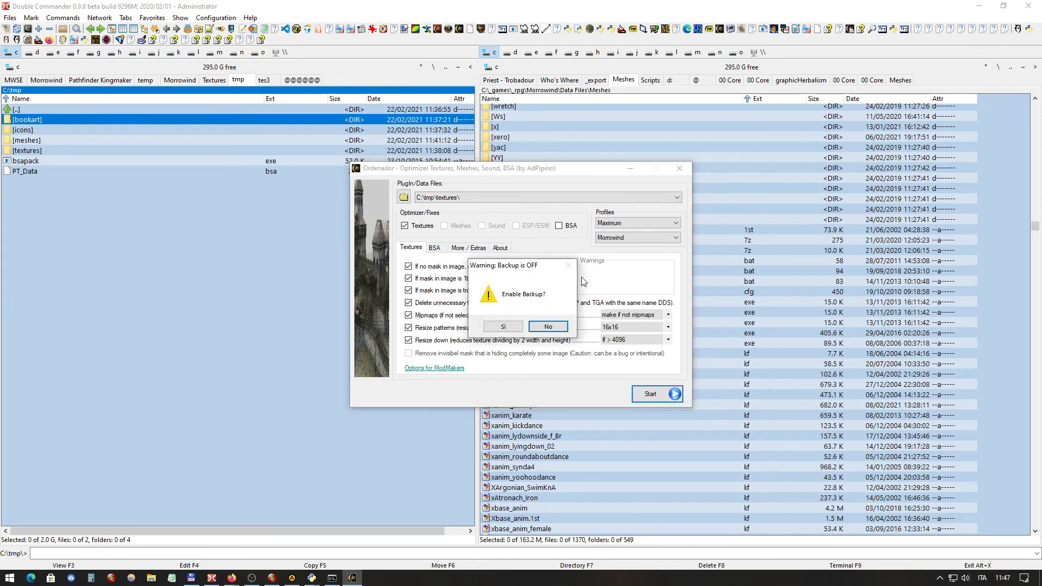
{"action": "left_click", "coordinate": [548, 327]}
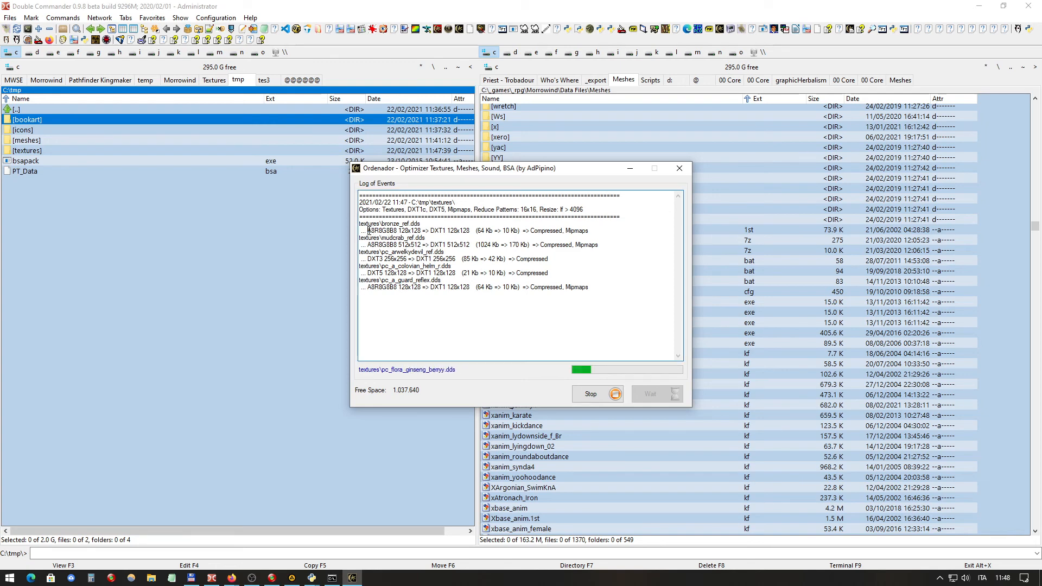
Examine the original format and file name of the bronze_ref.dds entry in the running optimization log
{"action": "left_click_drag", "start_coordinate": [368, 231], "coordinate": [397, 232]}
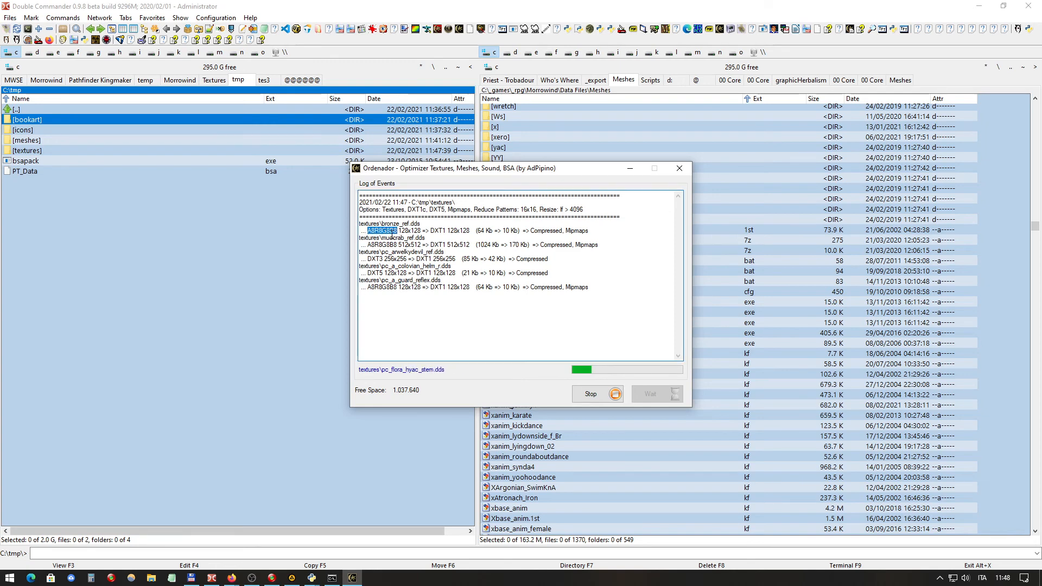
{"action": "left_click", "coordinate": [373, 232]}
{"action": "left_click_drag", "start_coordinate": [368, 231], "coordinate": [392, 231]}
{"action": "left_click_drag", "start_coordinate": [408, 223], "coordinate": [359, 224]}
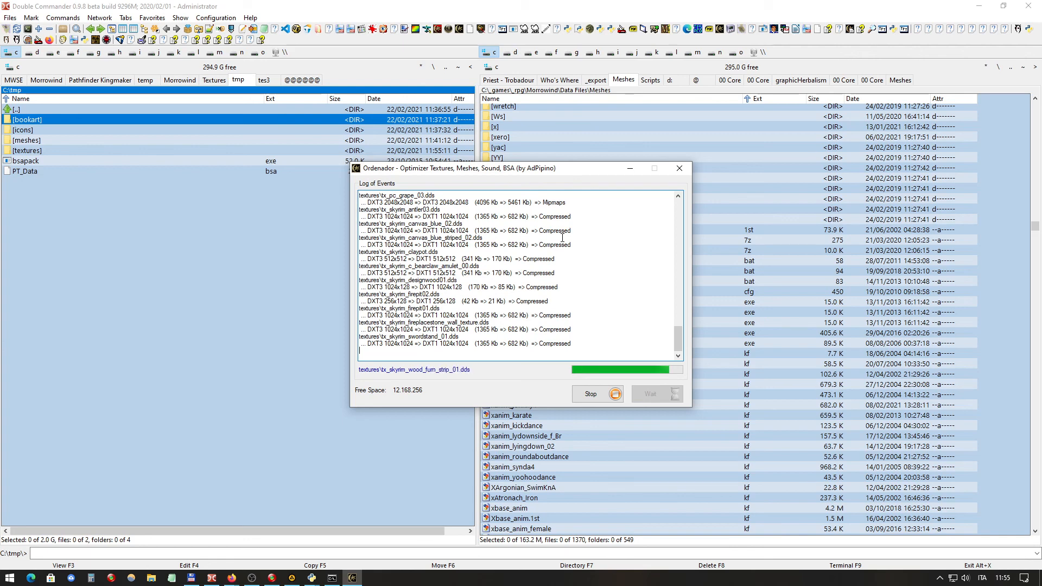
{"action": "left_click", "coordinate": [374, 29]}
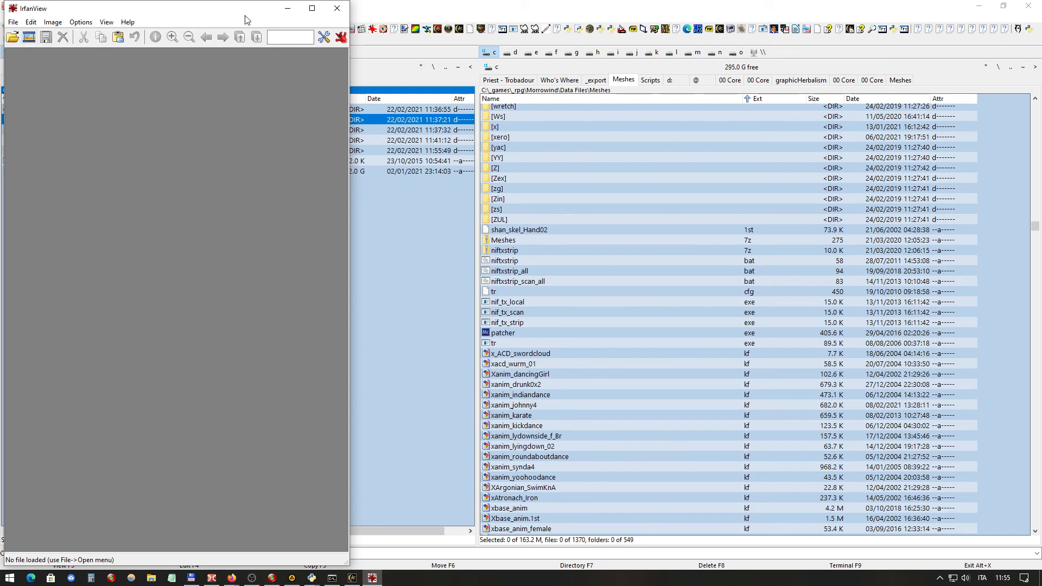
{"action": "left_click", "coordinate": [337, 11]}
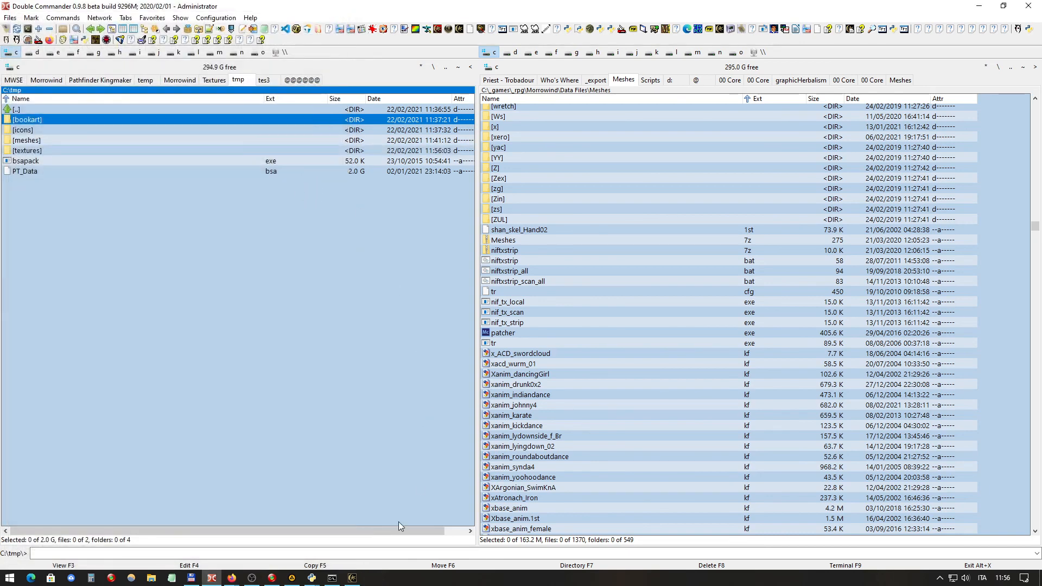
{"action": "left_click", "coordinate": [352, 579]}
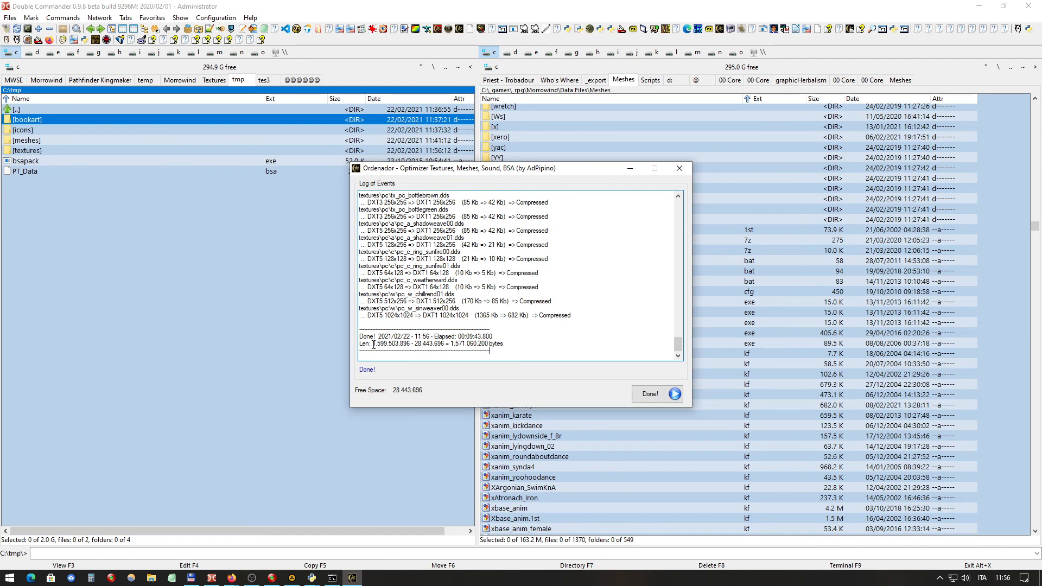
Examine the size totals in the finished textures log, then dismiss the report and close the optimizer
{"action": "left_click_drag", "start_coordinate": [373, 344], "coordinate": [445, 347]}
{"action": "left_click", "coordinate": [429, 343]}
{"action": "left_click_drag", "start_coordinate": [451, 344], "coordinate": [491, 340]}
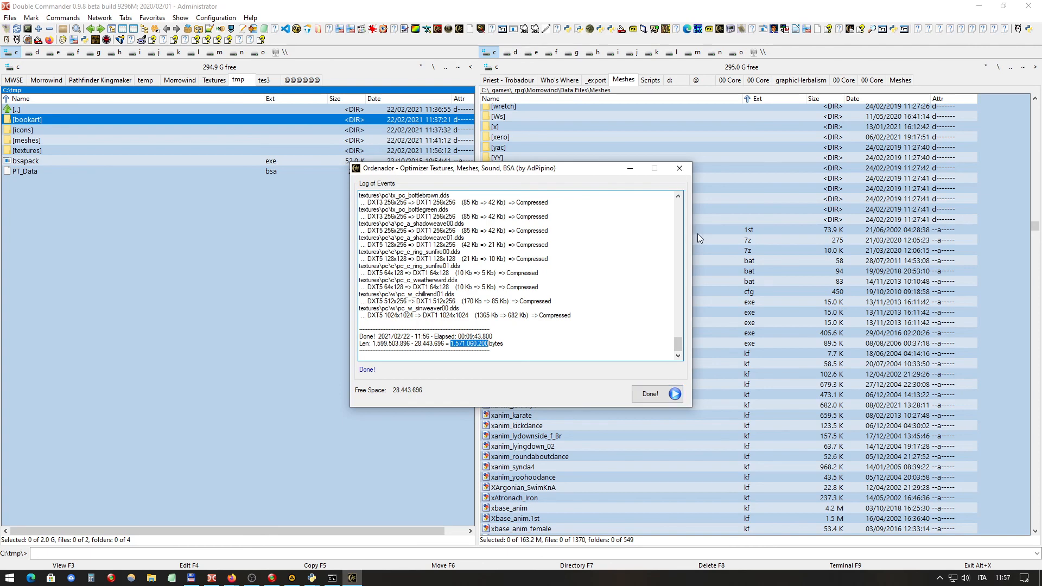
{"action": "left_click", "coordinate": [654, 396]}
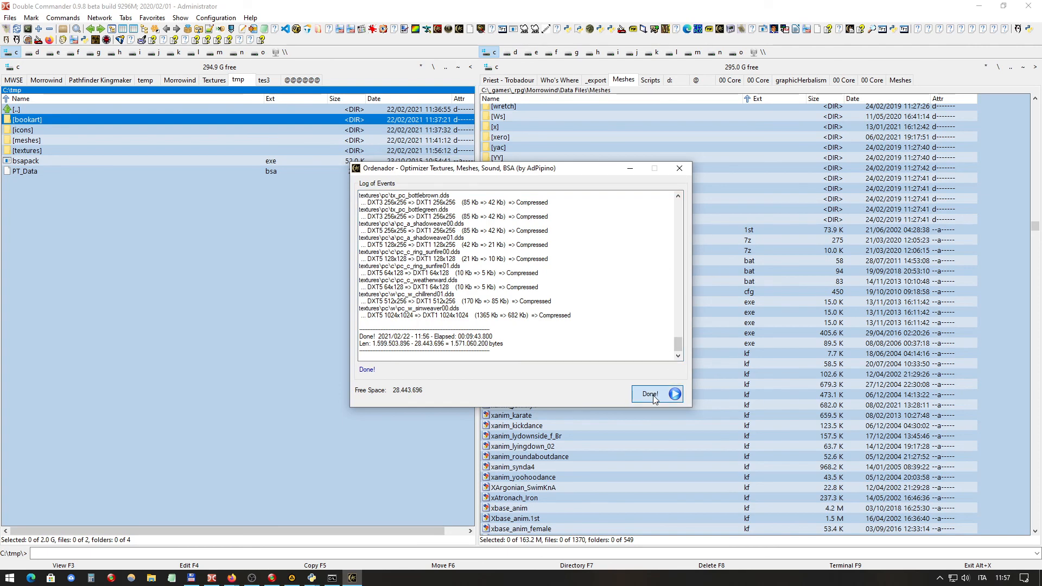
{"action": "left_click", "coordinate": [680, 170]}
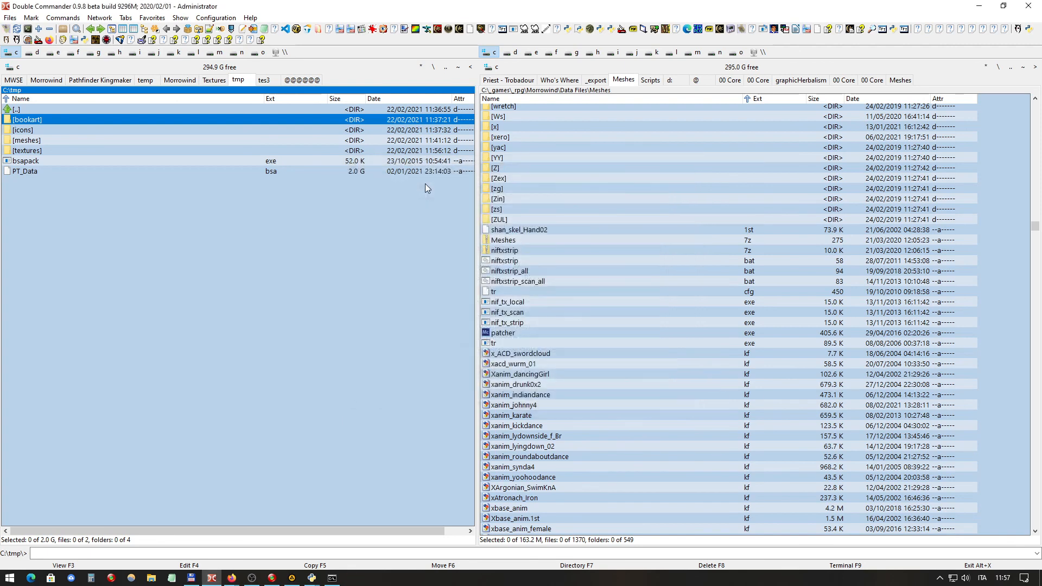
Show the Tamriel Data (HD)-44537-8-0\00 Core folder on drive H alongside C:\tmp
{"action": "left_click", "coordinate": [33, 152]}
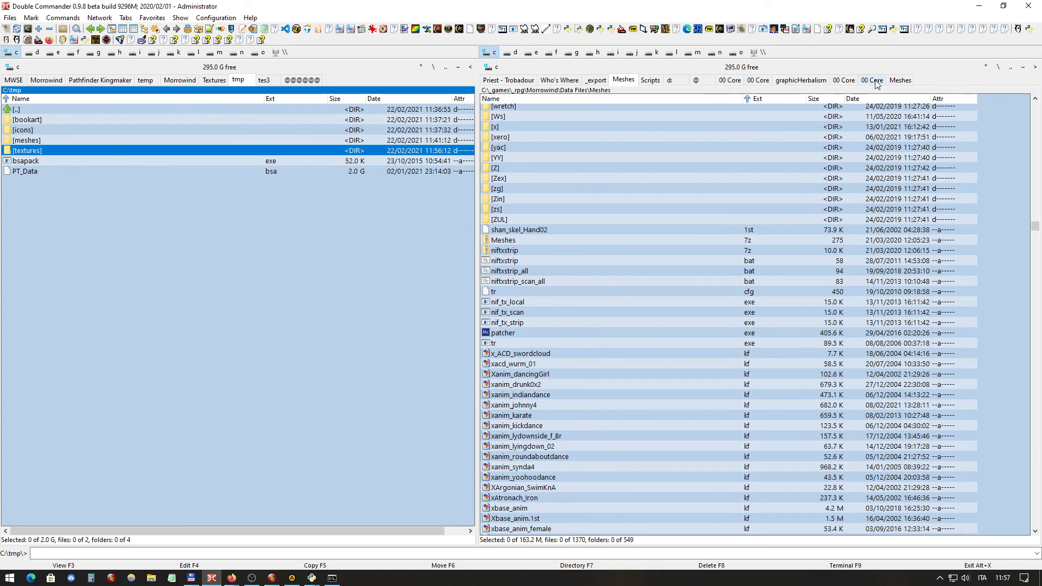
{"action": "left_click", "coordinate": [901, 80]}
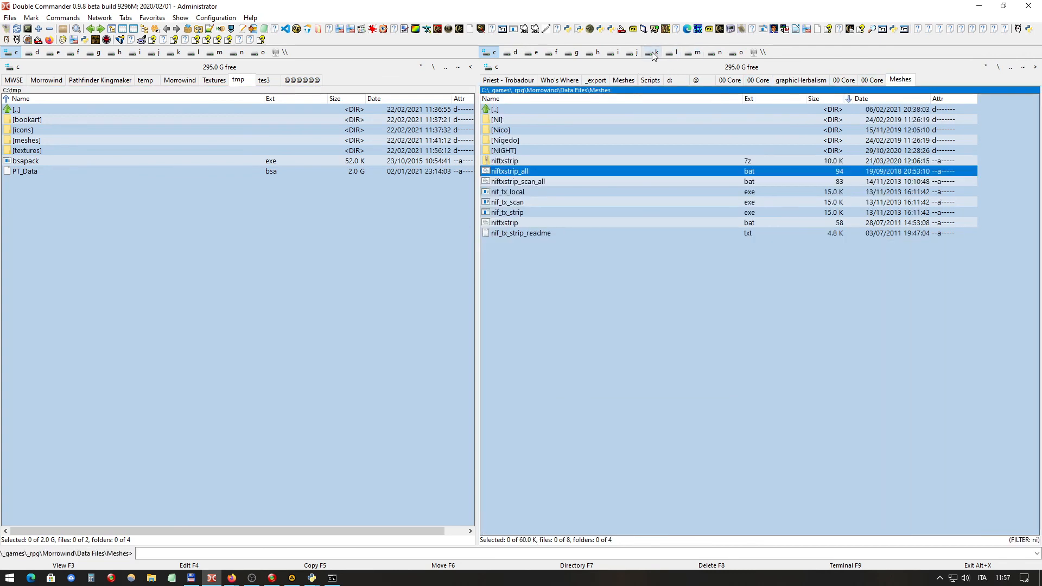
{"action": "left_click", "coordinate": [593, 52]}
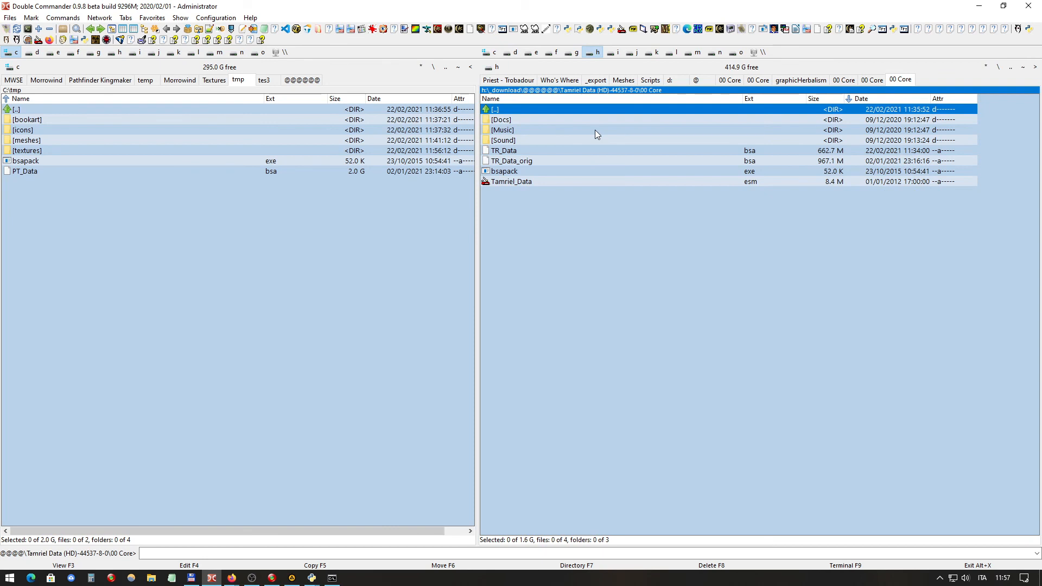
{"action": "left_click", "coordinate": [536, 161]}
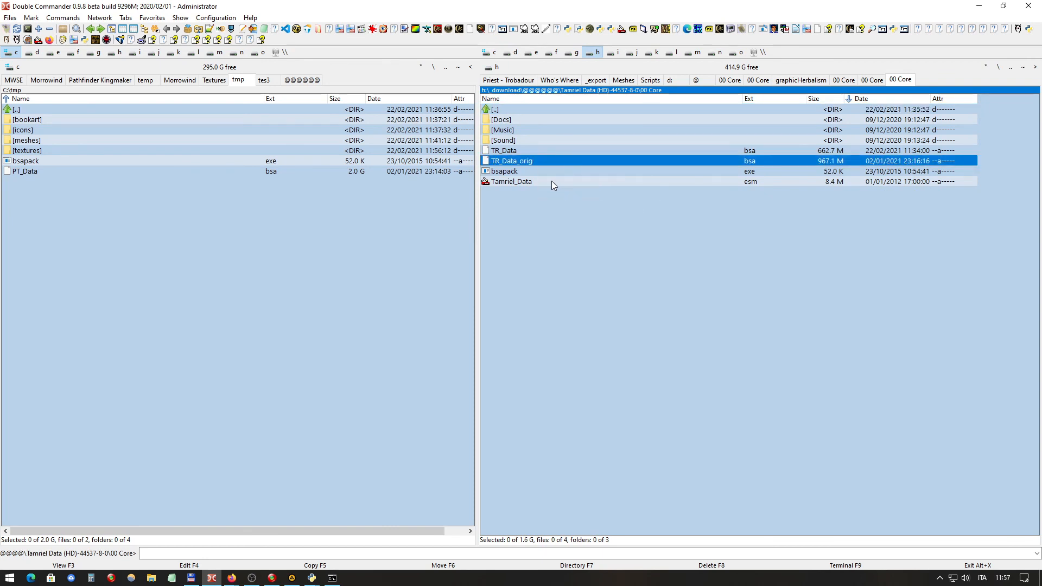
{"action": "left_click", "coordinate": [552, 181]}
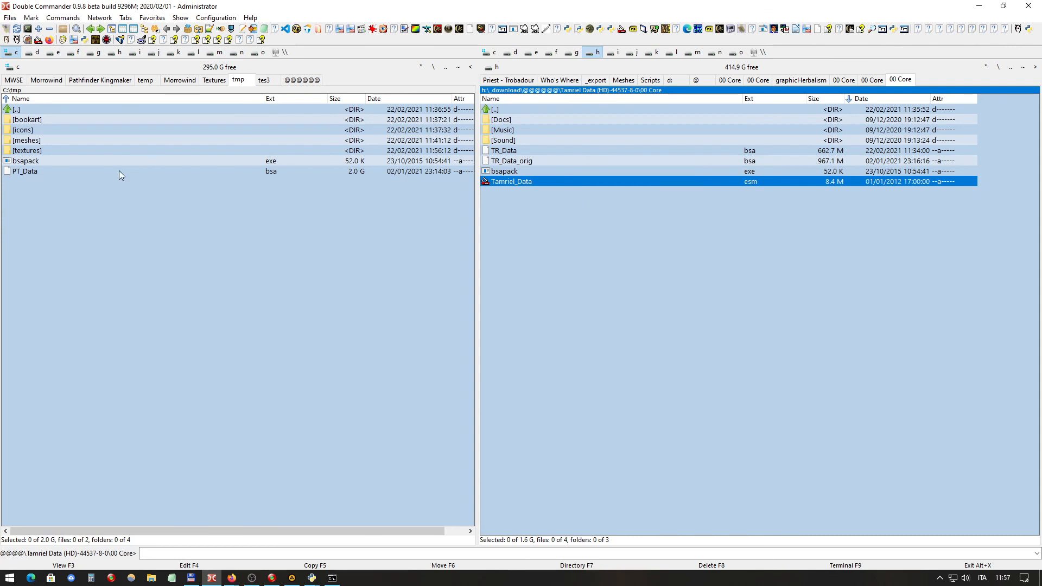
Copy the full file name PT_Data.bsa in C:\tmp to the clipboard without renaming the file
{"action": "left_click", "coordinate": [98, 172]}
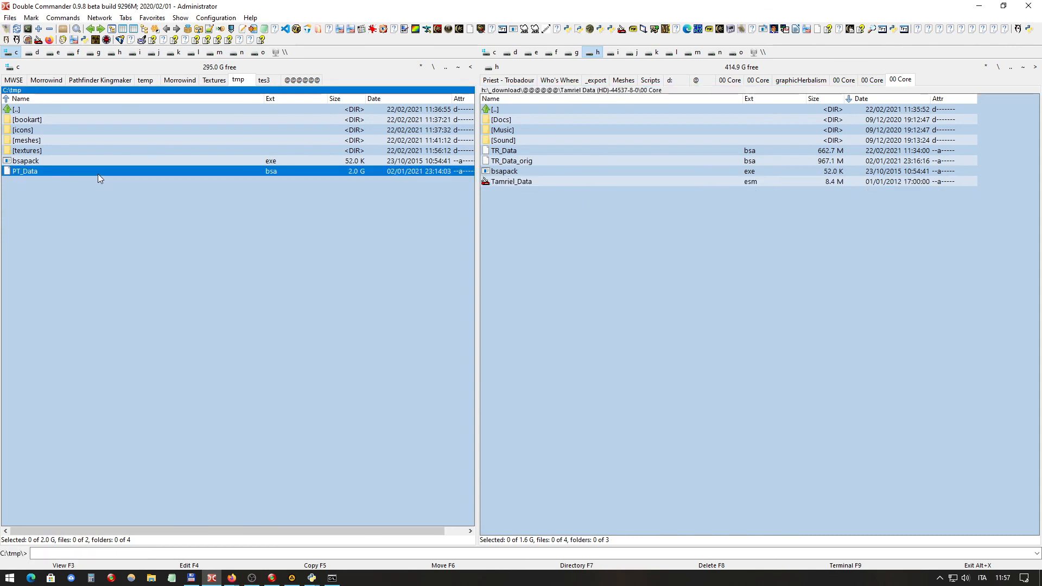
{"action": "left_click", "coordinate": [35, 173]}
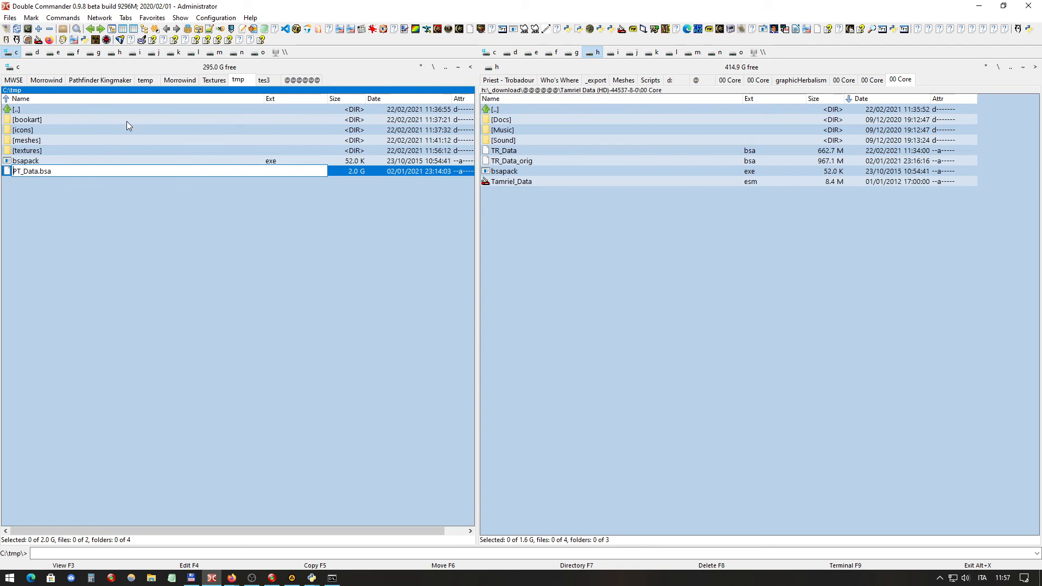
{"action": "key", "text": "ctrl+a"}
{"action": "key", "text": "ctrl+c"}
{"action": "key", "text": "Escape"}
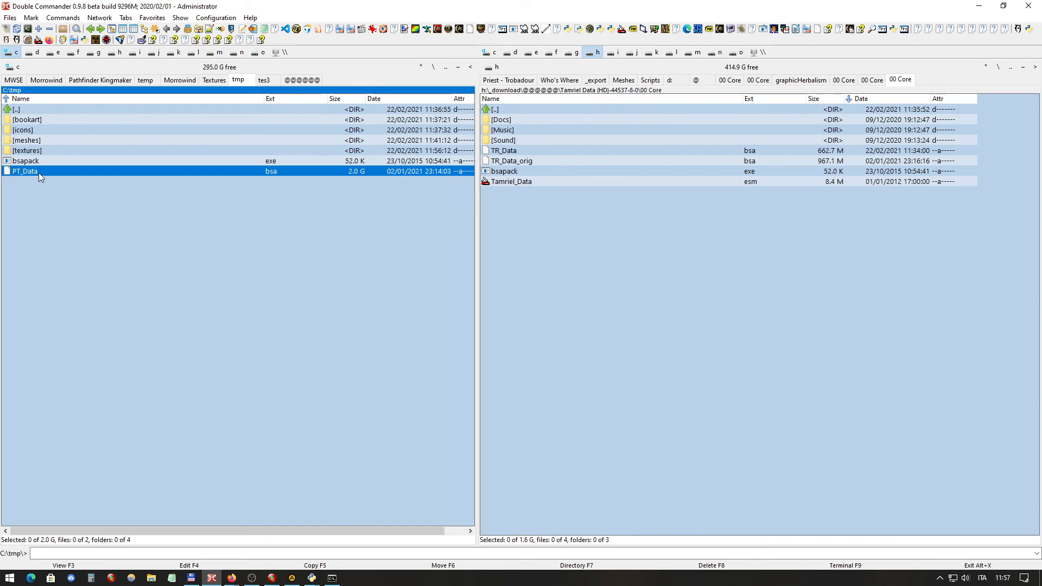
Rename PT_Data.bsa in C:\tmp as PT_Data_orig.bsa
{"action": "key", "text": "F2"}
{"action": "left_click", "coordinate": [39, 172]}
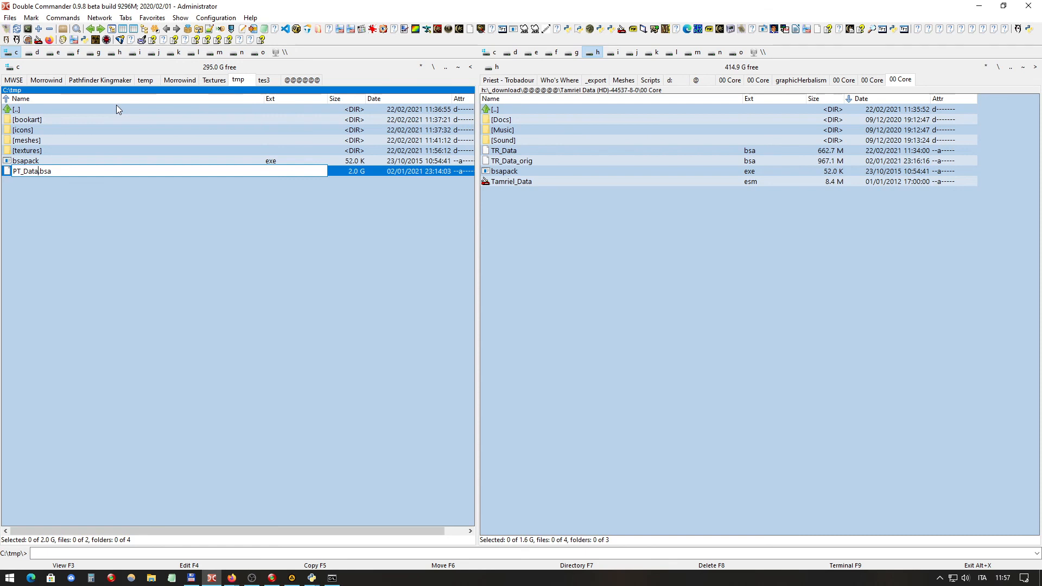
{"action": "type", "text": "_orig"}
{"action": "key", "text": "Return"}
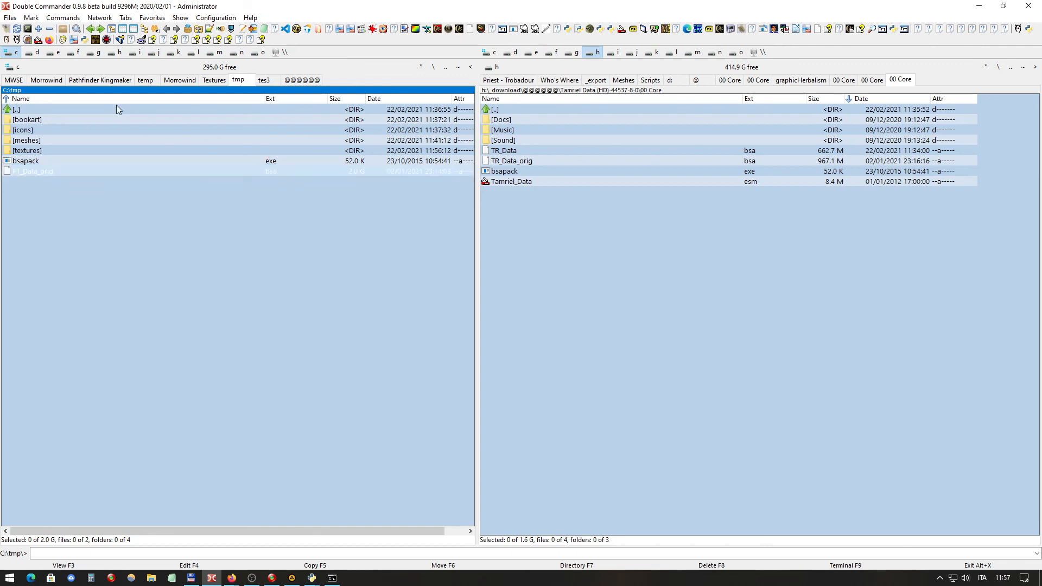
Move PT_Data_orig.bsa from C:\tmp to the Tamriel Data (HD)-44537-8-0\00 Core folder on drive H
{"action": "left_click", "coordinate": [97, 160]}
{"action": "left_click", "coordinate": [90, 171]}
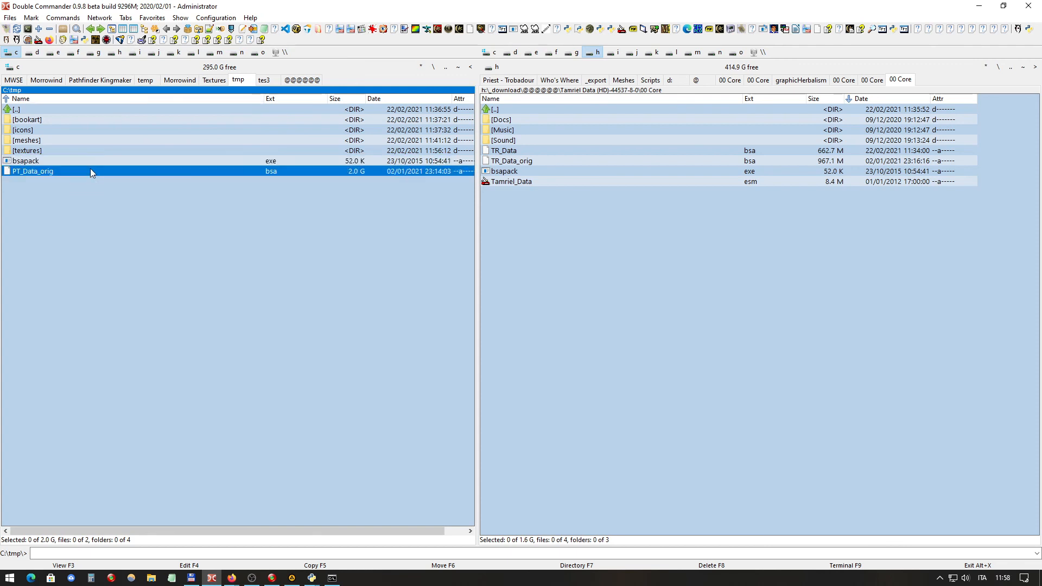
{"action": "key", "text": "F6"}
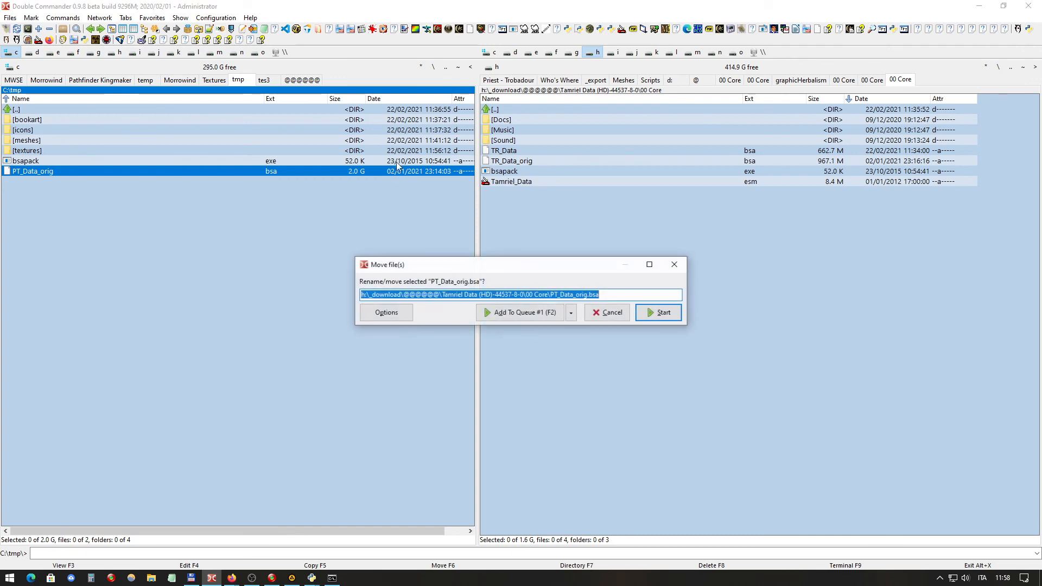
{"action": "left_click", "coordinate": [678, 313]}
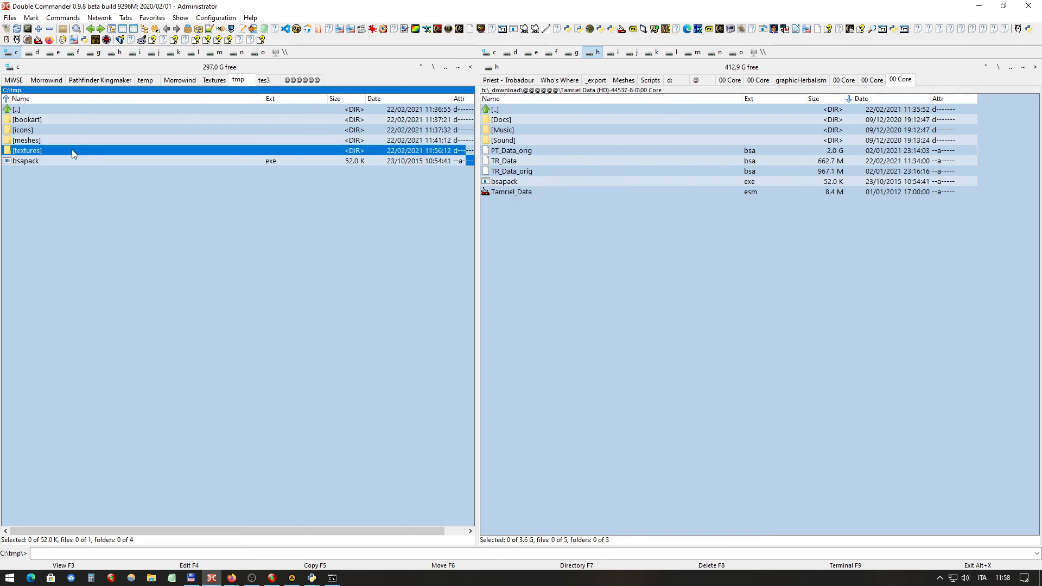
Pack the optimized folders in C:\tmp into PT_Data.bsa by running "bsapack.exe pack PT_Data.bsa" in a terminal
{"action": "left_click", "coordinate": [70, 18]}
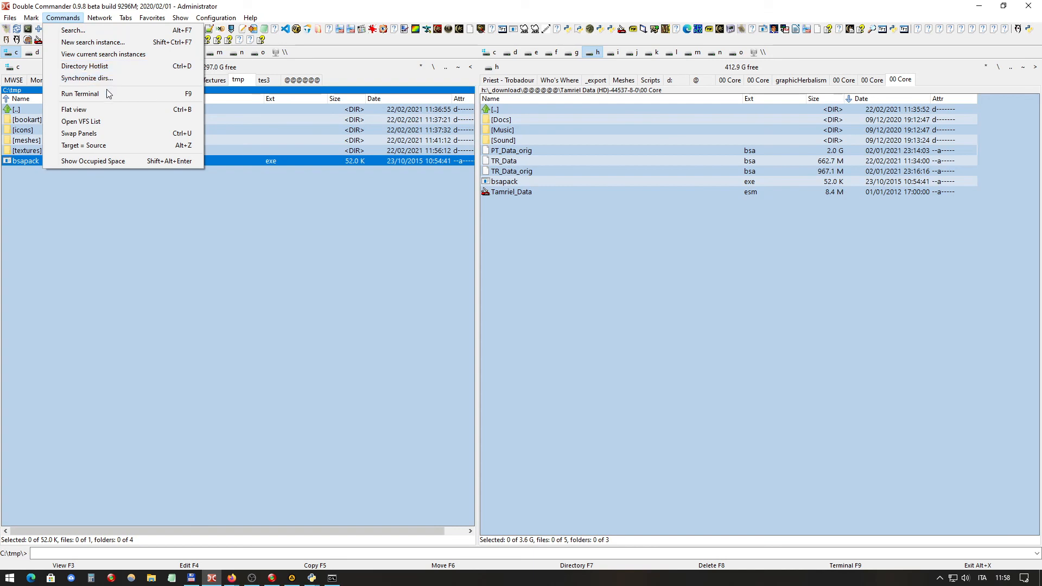
{"action": "left_click", "coordinate": [109, 94]}
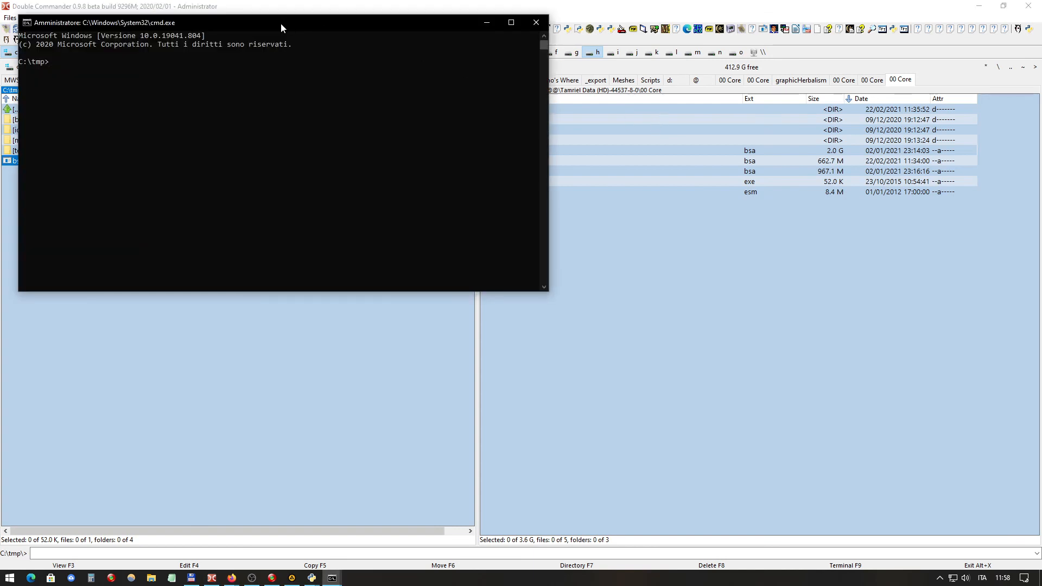
{"action": "left_click_drag", "start_coordinate": [173, 25], "coordinate": [579, 220]}
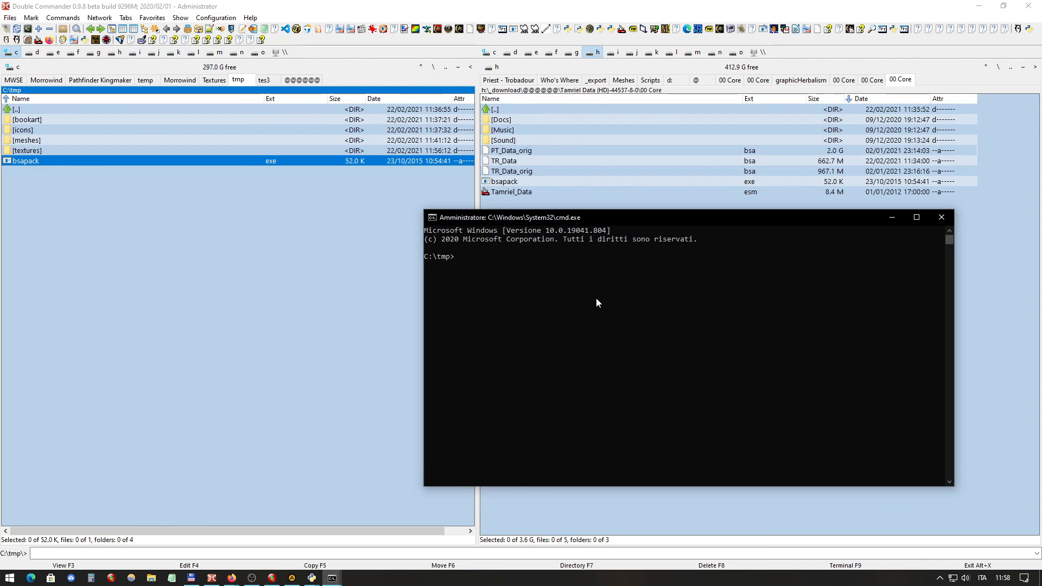
{"action": "type", "text": "bsa"}
{"action": "key", "text": "Tab"}
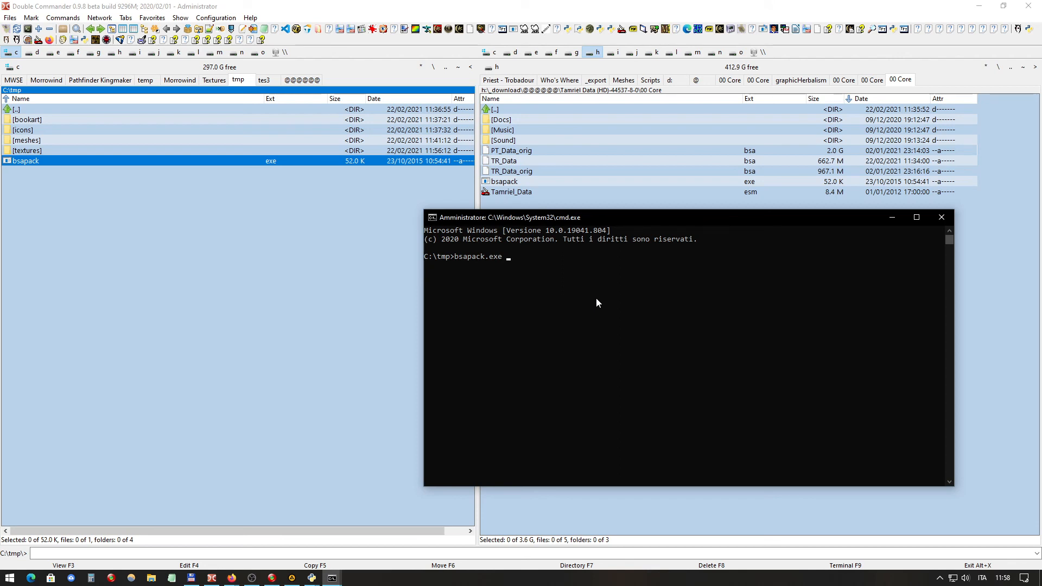
{"action": "type", "text": "pack"}
{"action": "key", "text": "ctrl+v"}
{"action": "key", "text": "Return"}
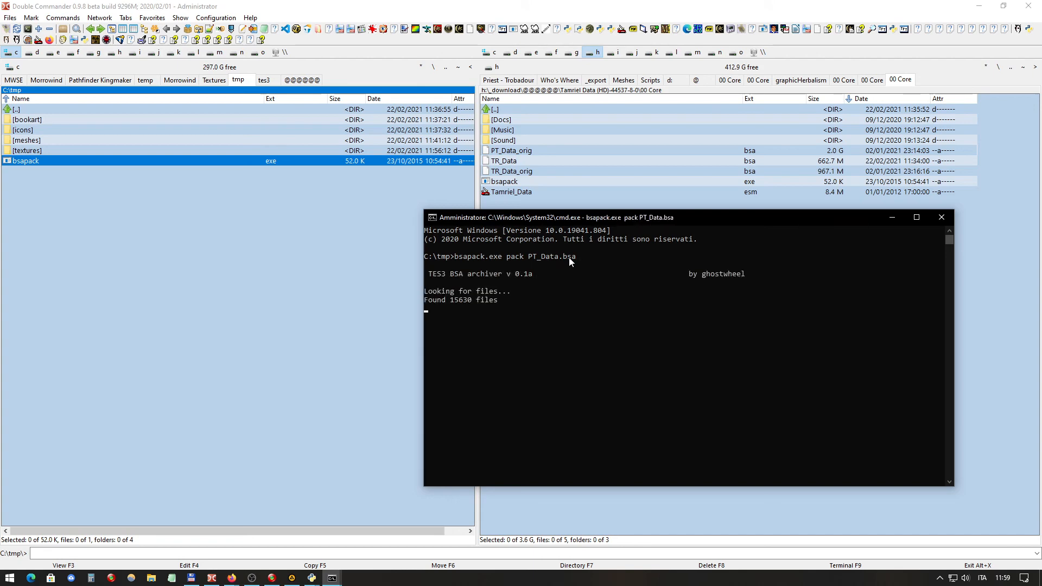
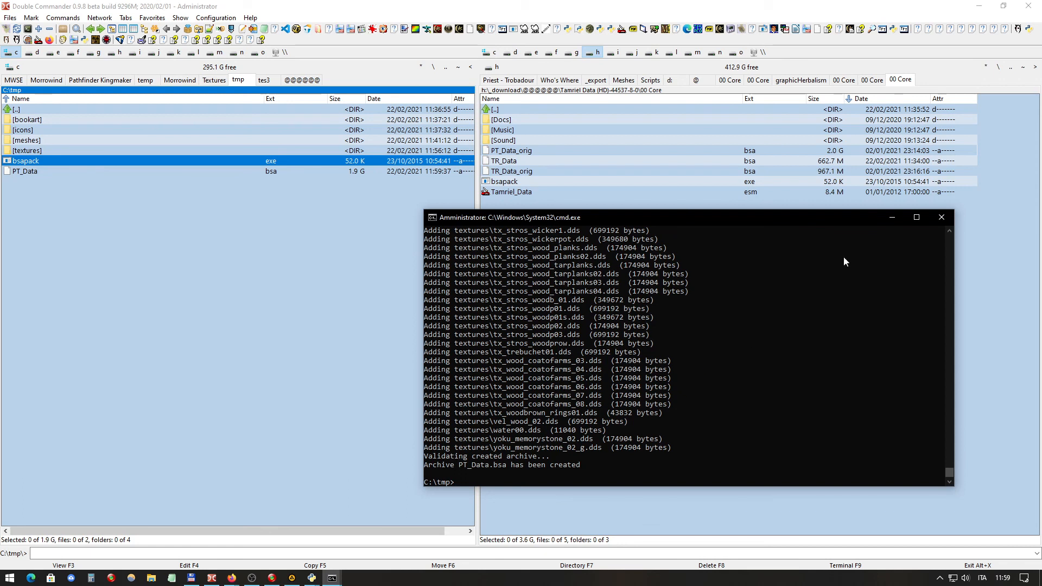
Move the newly packed PT_Data.bsa from C:\tmp to the Tamriel Data (HD)-44537-8-0\00 Core folder on drive H
{"action": "left_click", "coordinate": [198, 275]}
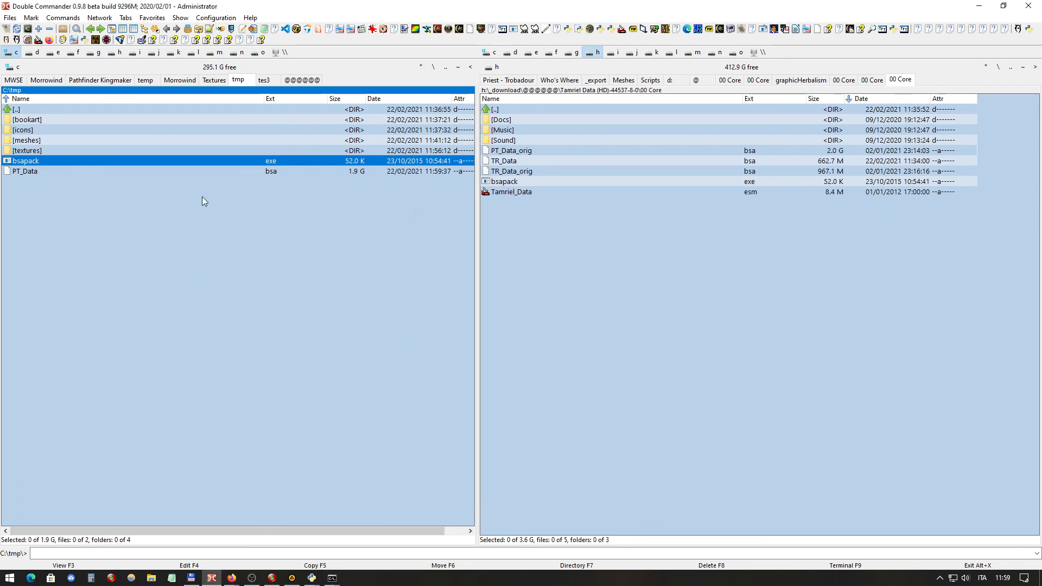
{"action": "left_click", "coordinate": [90, 172]}
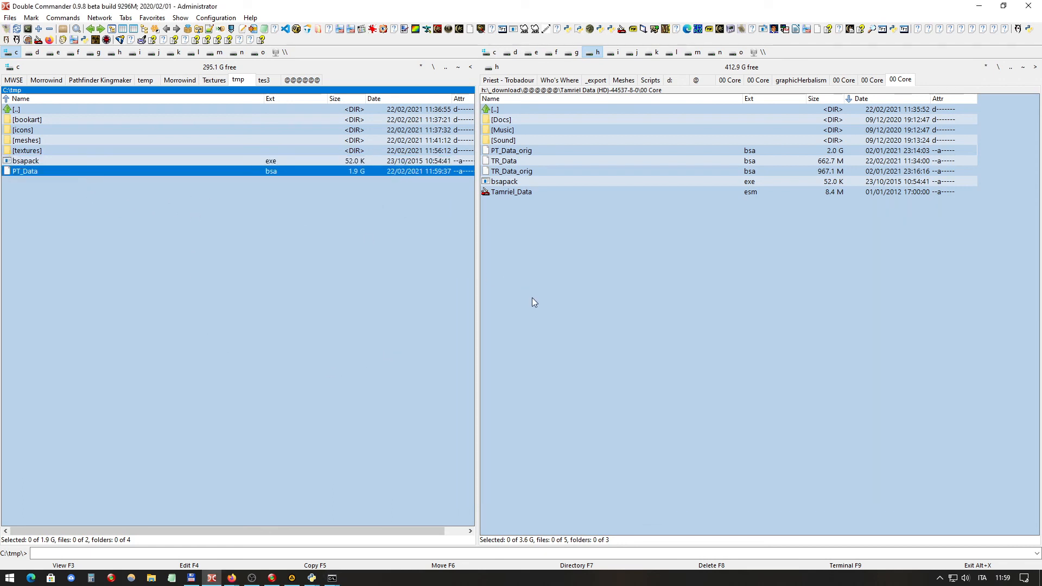
{"action": "key", "text": "F6"}
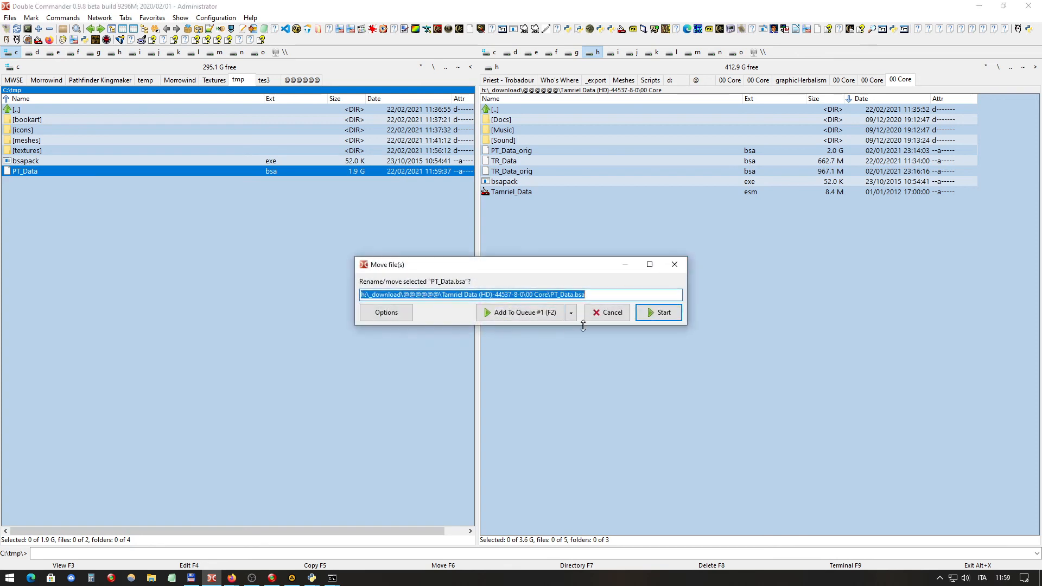
{"action": "left_click", "coordinate": [664, 314]}
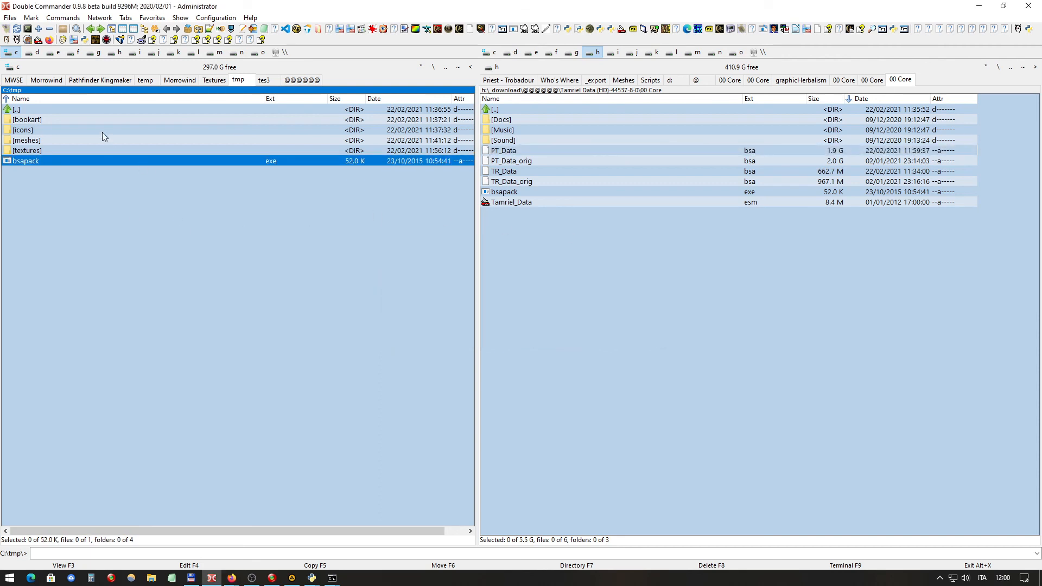
Delete the bookart, icons, meshes and textures folders and bsapack.exe from C:\tmp
{"action": "left_click", "coordinate": [47, 119]}
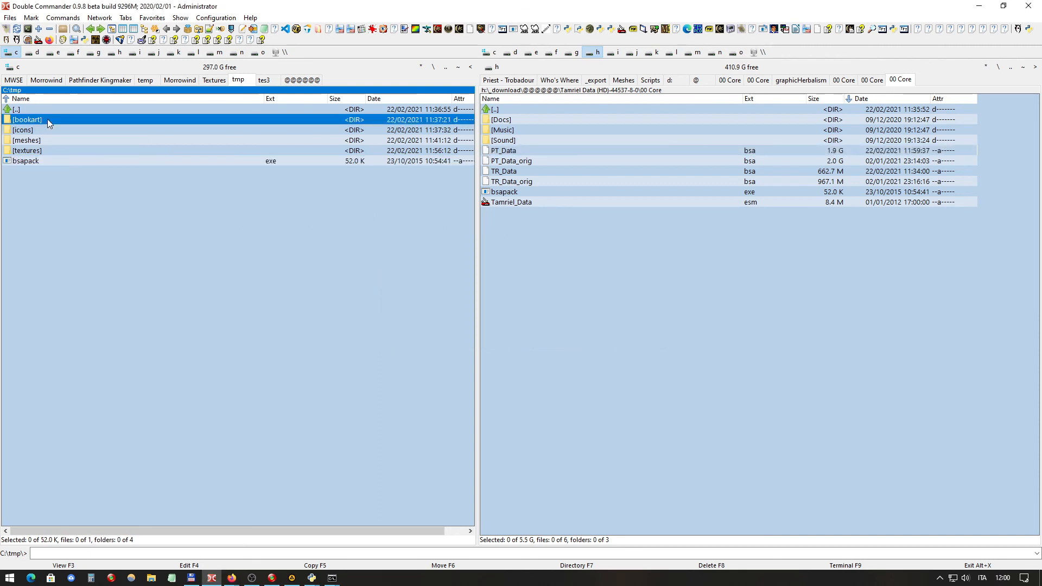
{"action": "left_click", "coordinate": [18, 162]}
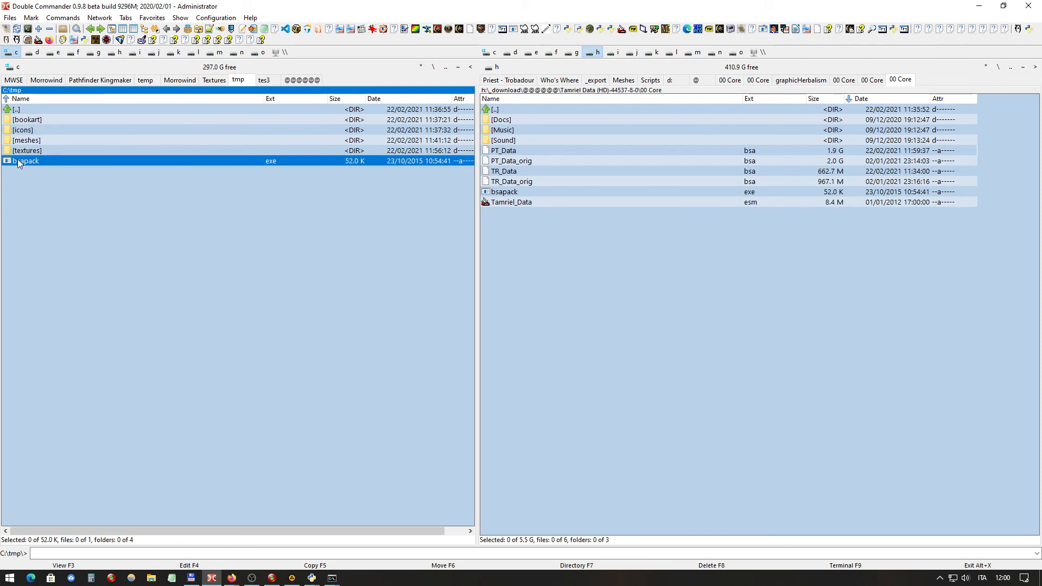
{"action": "left_click", "coordinate": [22, 121]}
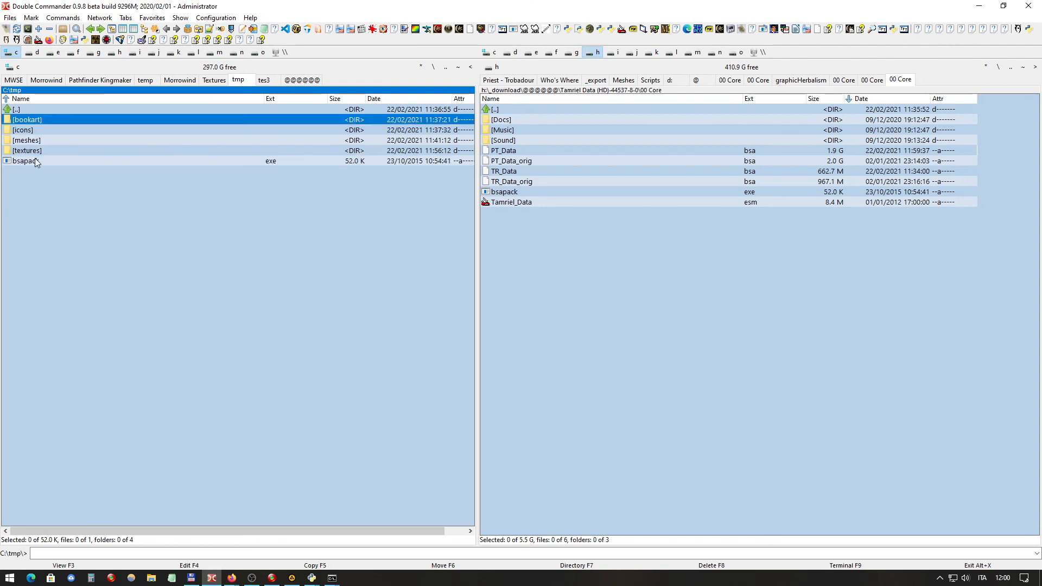
{"action": "left_click", "coordinate": [32, 162], "text": "shift"}
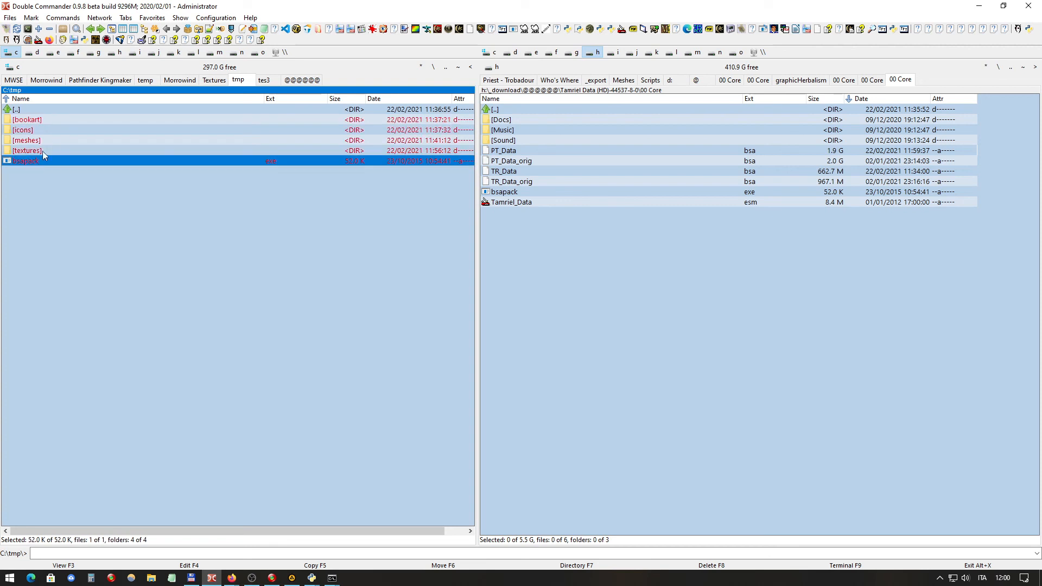
{"action": "key", "text": "Delete"}
{"action": "key", "text": "Return"}
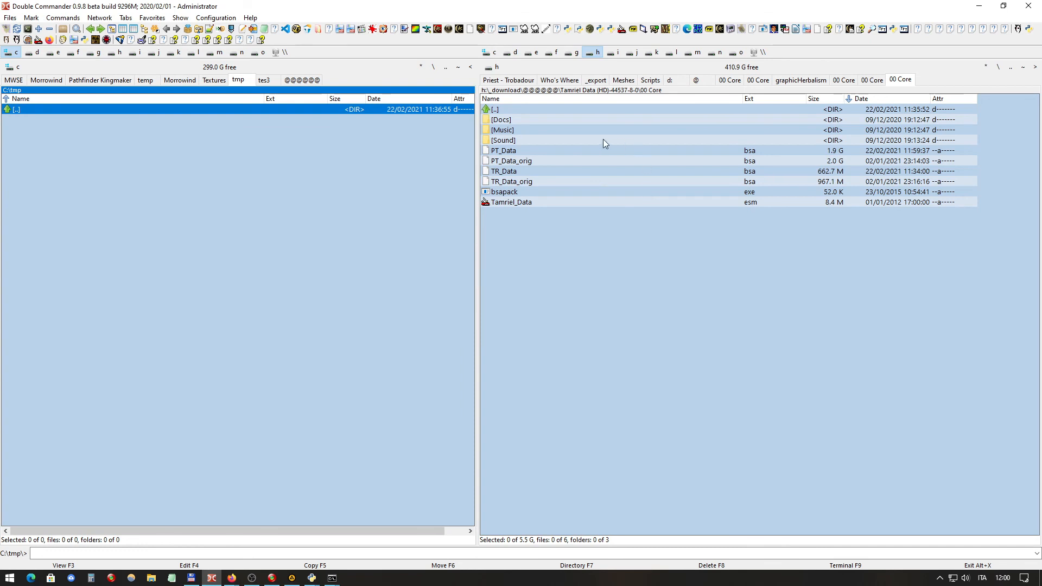
Compare the sizes of the repacked PT_Data and TR_Data archives with their originals in the 00 Core folder
{"action": "mouse_move", "coordinate": [603, 139]}
{"action": "mouse_move", "coordinate": [530, 185]}
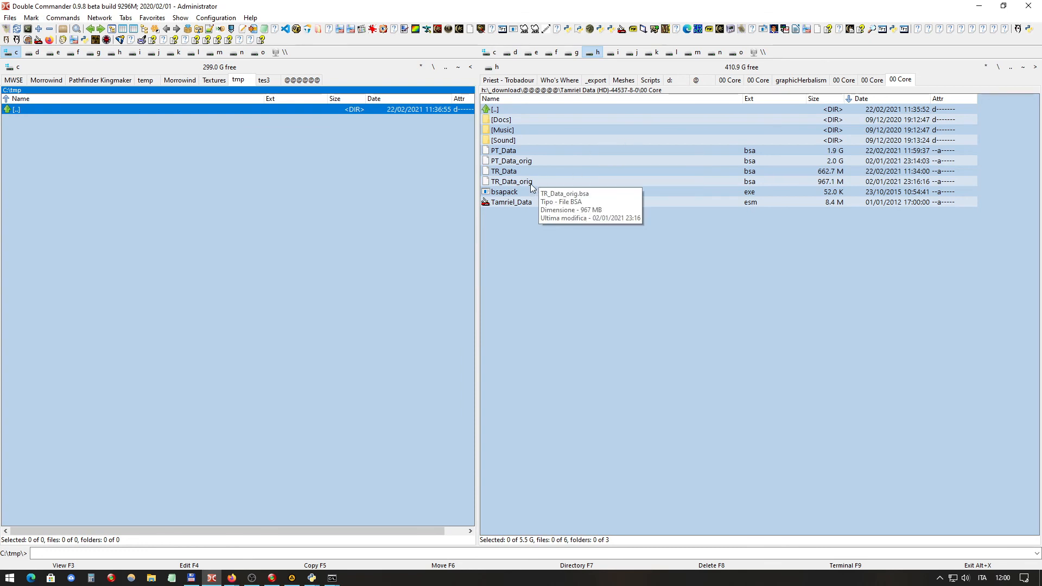
{"action": "left_click", "coordinate": [526, 183]}
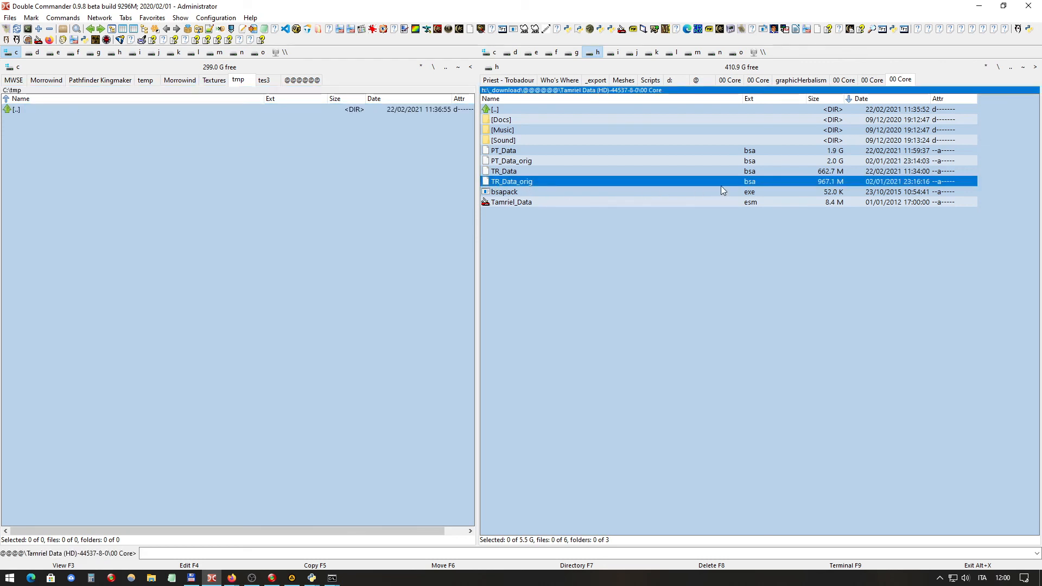
{"action": "mouse_move", "coordinate": [752, 156]}
{"action": "left_click", "coordinate": [756, 151]}
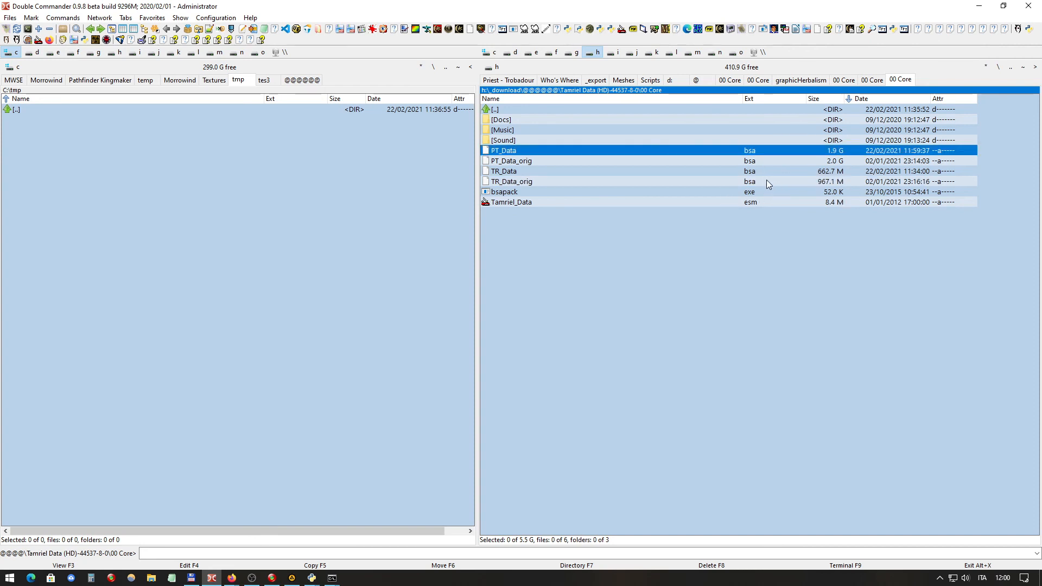
{"action": "left_click", "coordinate": [759, 180], "text": "ctrl"}
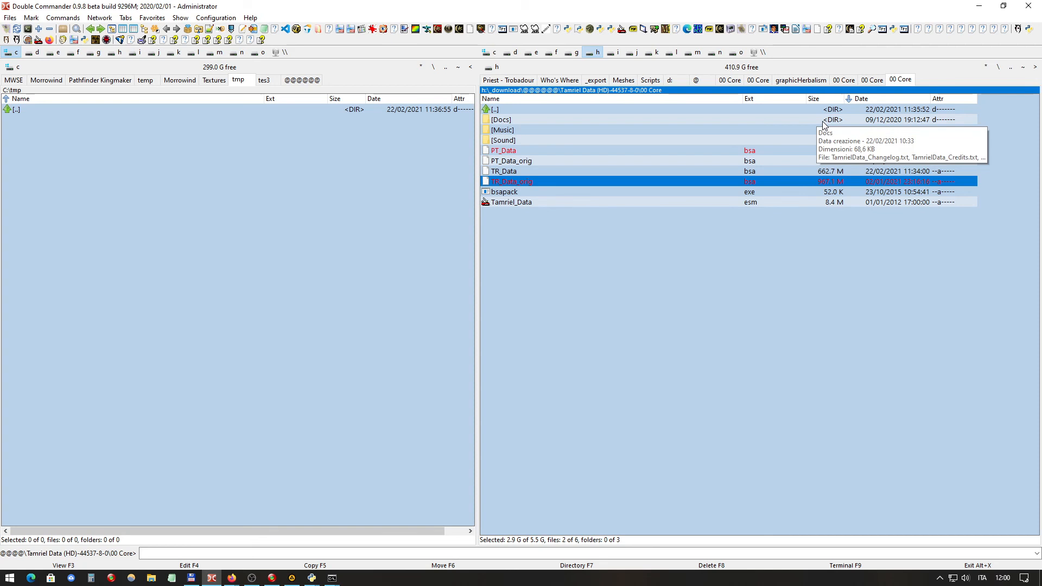
{"action": "left_click", "coordinate": [548, 151]}
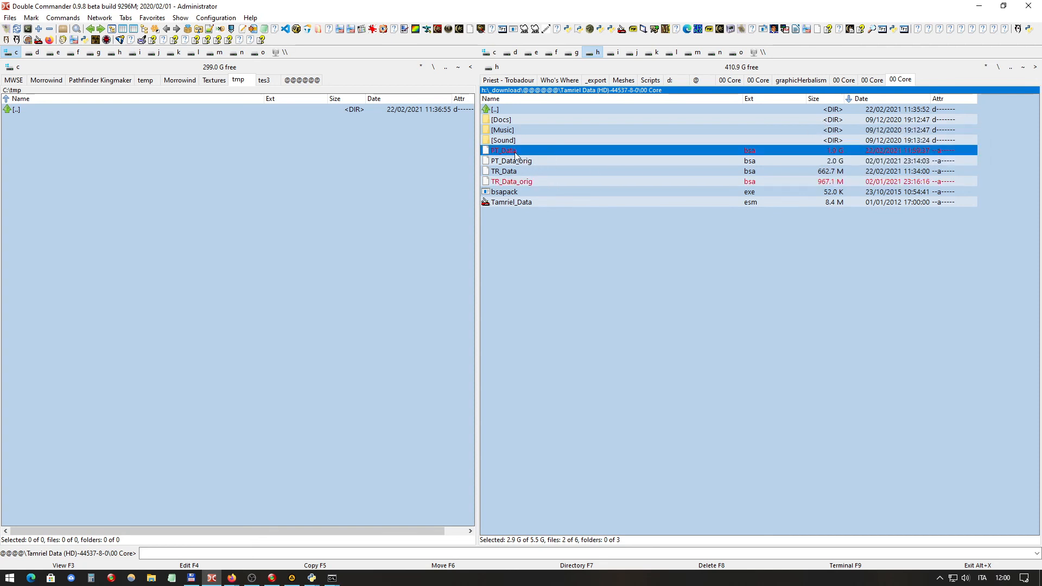
{"action": "left_click", "coordinate": [522, 141]}
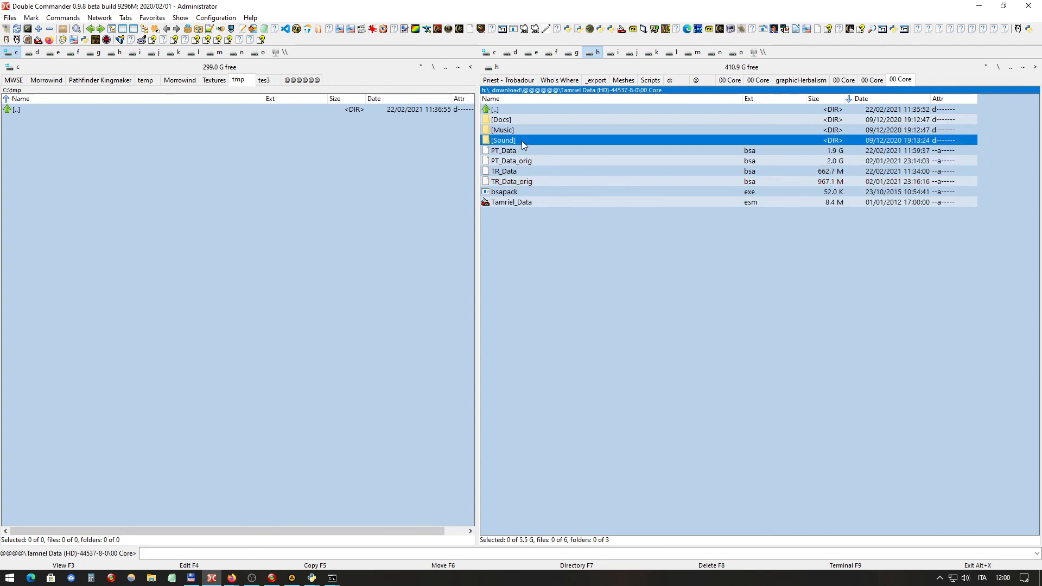
{"action": "left_click", "coordinate": [839, 163]}
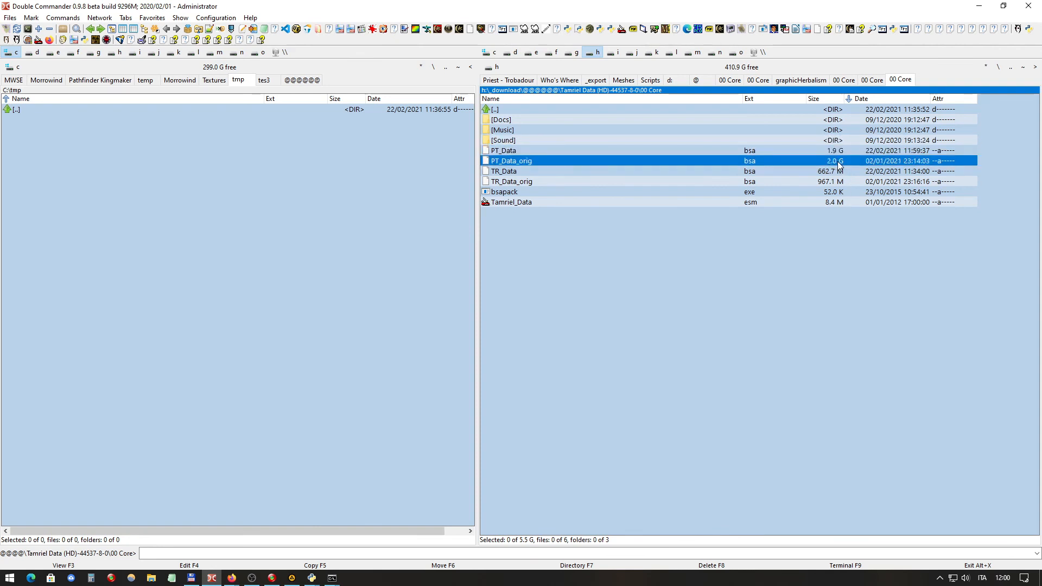
{"action": "left_click", "coordinate": [518, 175]}
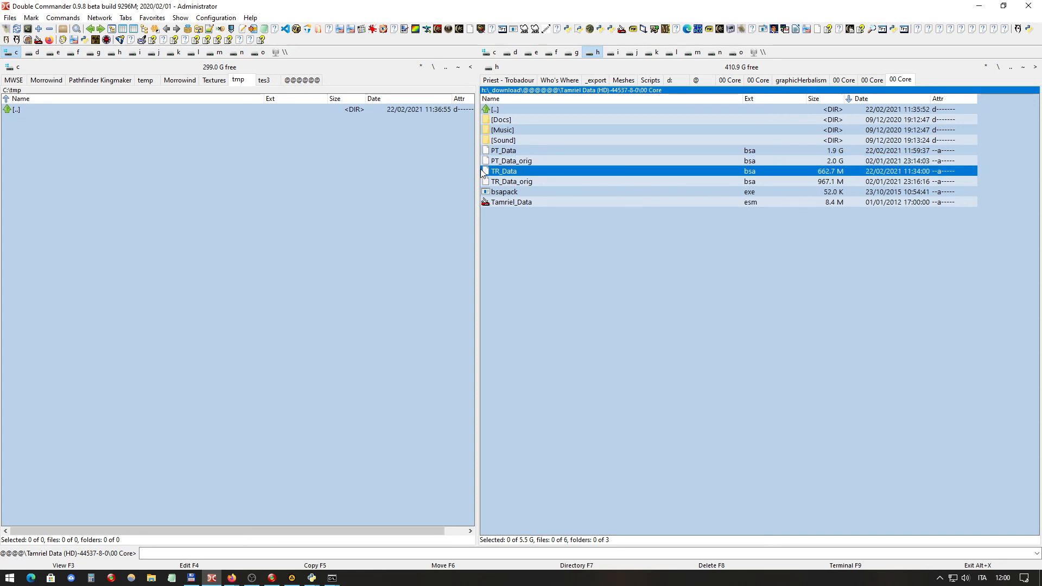
Examine the size difference between TR_Data.bsa and TR_Data_orig.bsa in the 00 Core folder
{"action": "mouse_move", "coordinate": [499, 175]}
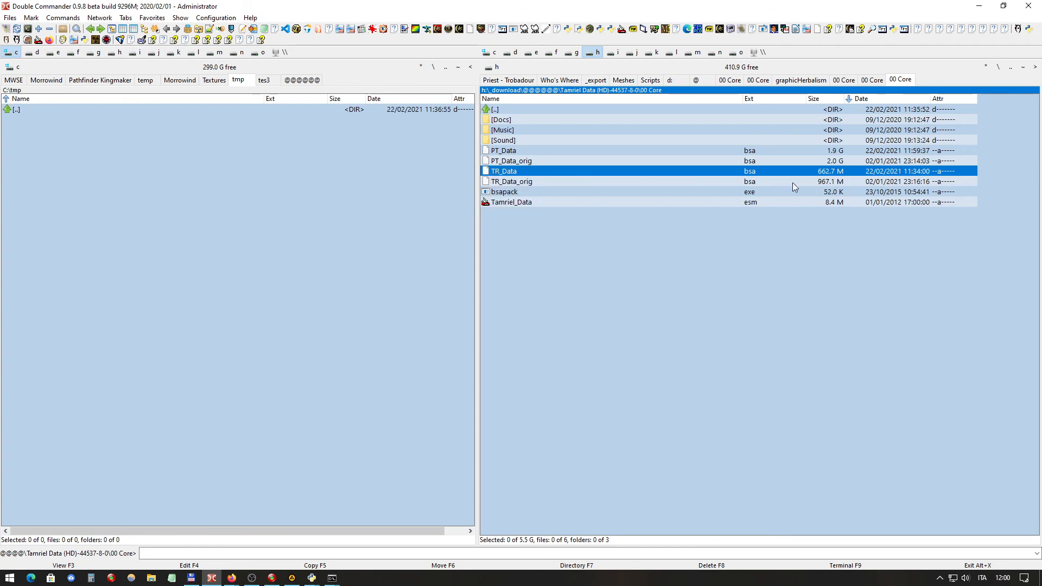
{"action": "left_click", "coordinate": [813, 181]}
{"action": "left_click", "coordinate": [835, 173]}
{"action": "left_click", "coordinate": [839, 183]}
{"action": "left_click", "coordinate": [845, 172]}
{"action": "left_click", "coordinate": [847, 183]}
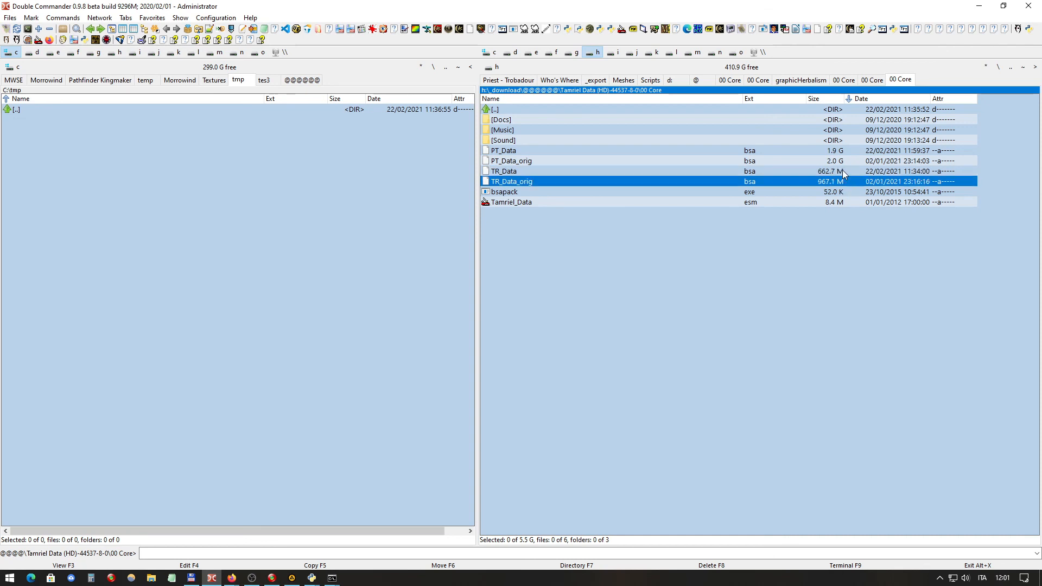
{"action": "left_click", "coordinate": [842, 171]}
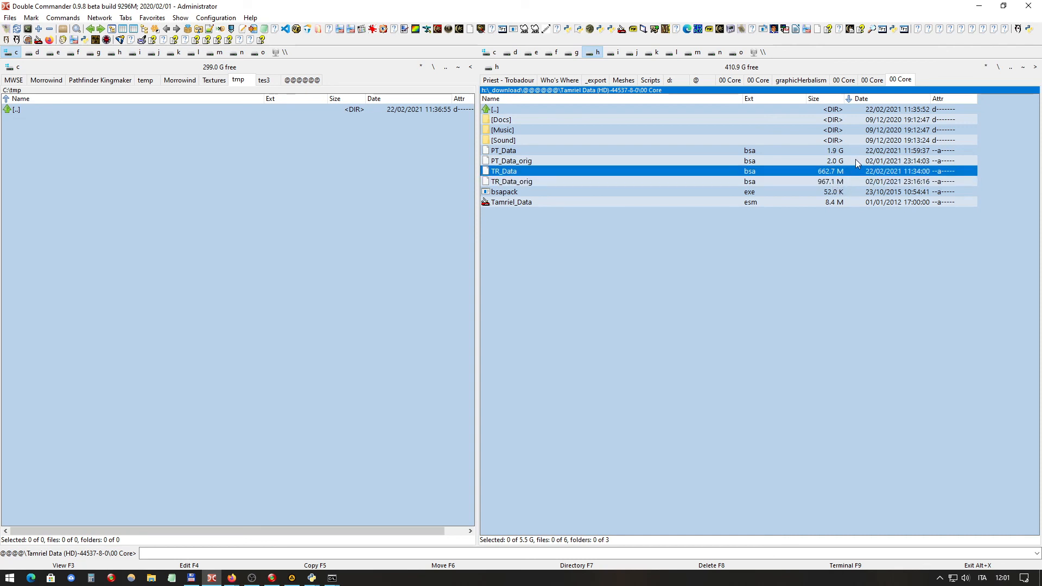
{"action": "left_click", "coordinate": [856, 160]}
{"action": "left_click", "coordinate": [844, 171]}
{"action": "left_click", "coordinate": [849, 183]}
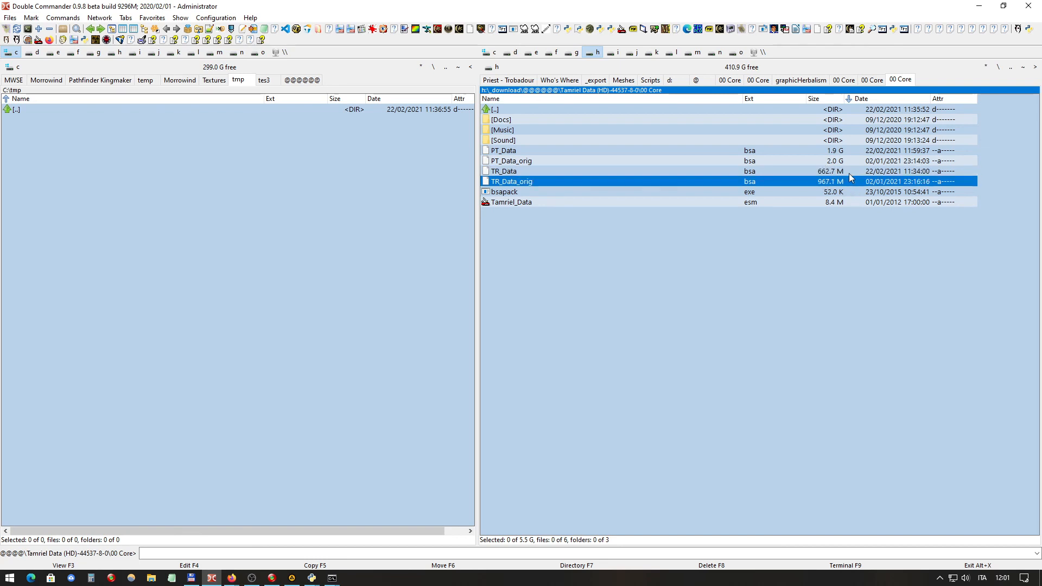
{"action": "left_click", "coordinate": [849, 174]}
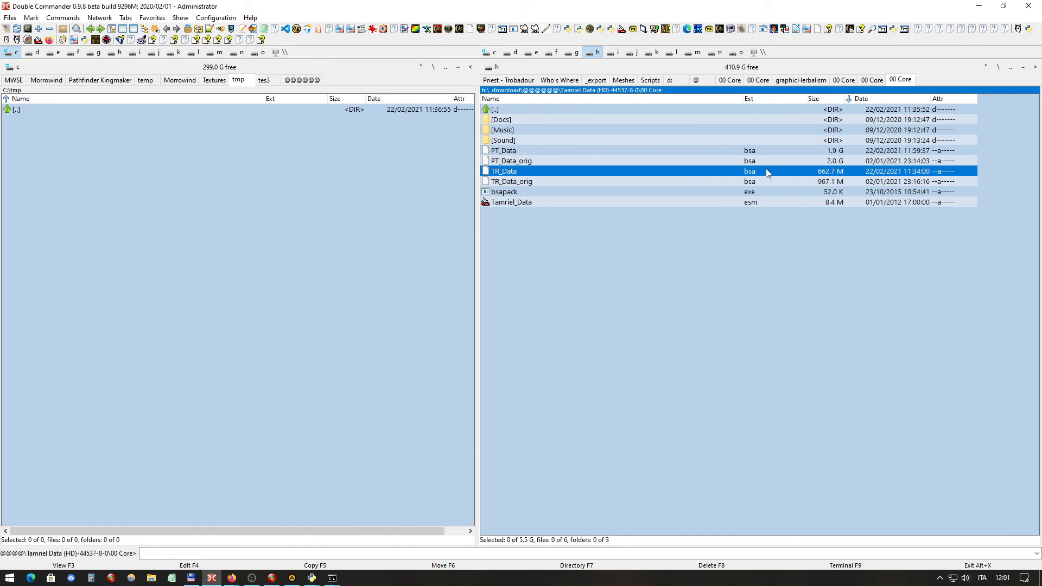
Review the archives, bsapack.exe and the Tamriel_Data.esm plugin in the 00 Core folder
{"action": "left_click", "coordinate": [584, 162]}
{"action": "left_click", "coordinate": [577, 170]}
{"action": "left_click", "coordinate": [498, 206]}
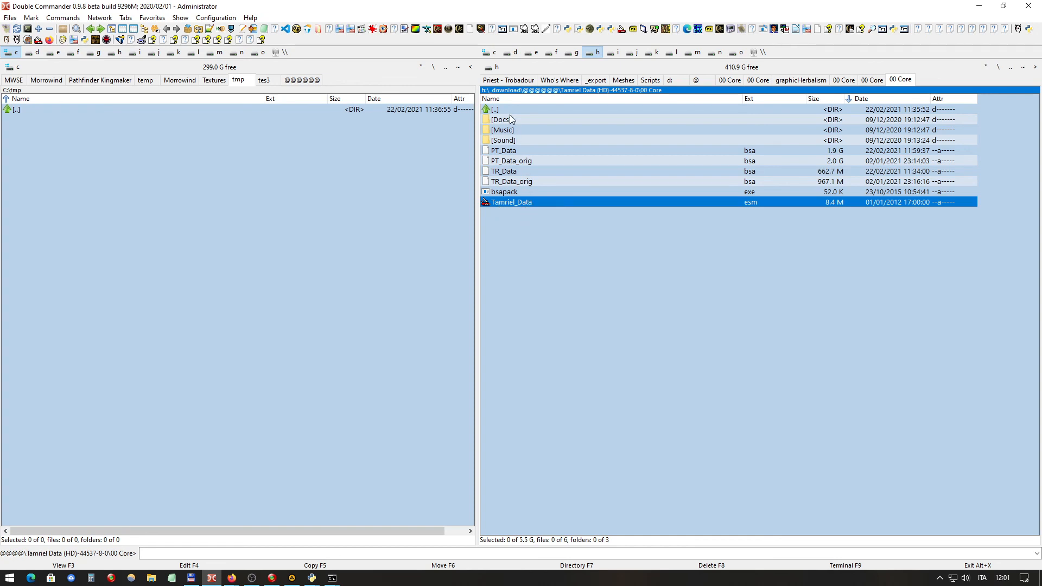
{"action": "mouse_move", "coordinate": [510, 116]}
{"action": "left_click", "coordinate": [559, 191]}
{"action": "left_click", "coordinate": [748, 204]}
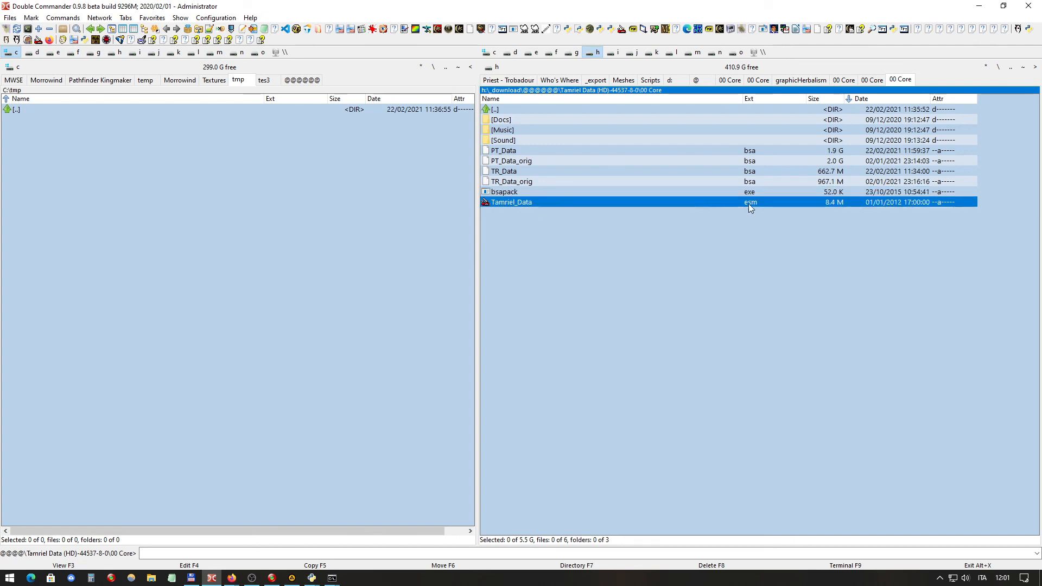